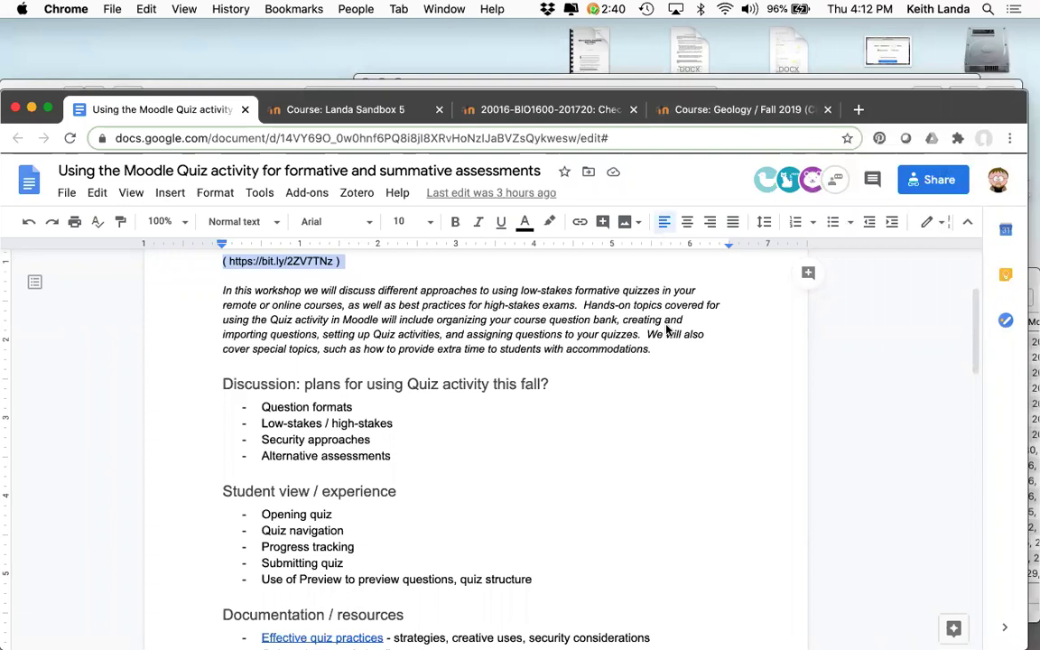
# Step: Switch to the student view of the course in Safari and open the quiz Quiz with sections (copy)
pyautogui.scroll(-4, 660, 410)
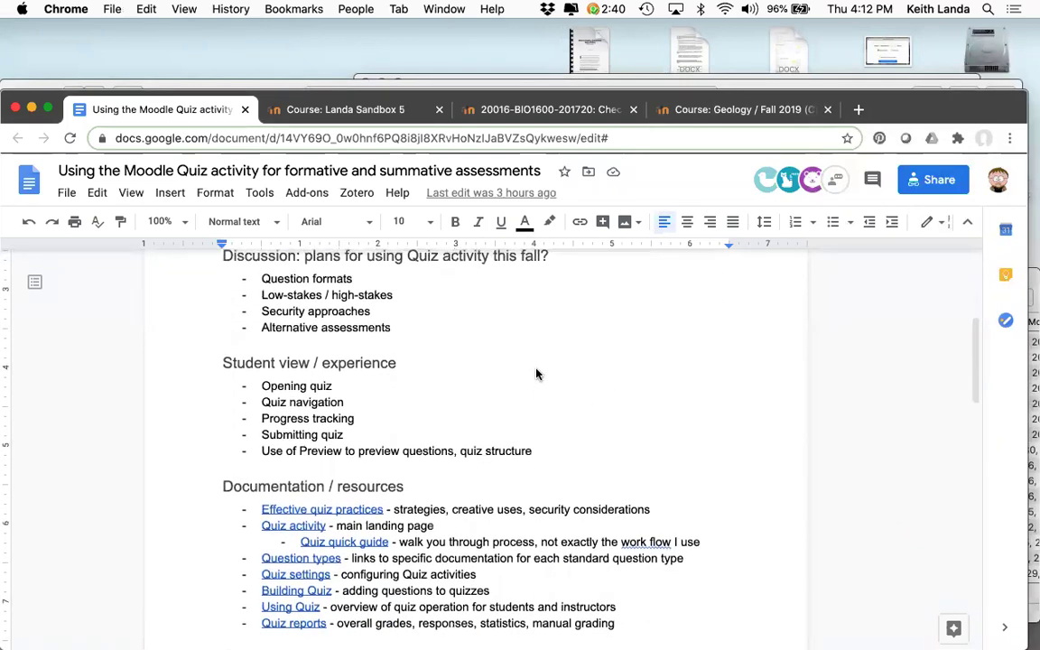
pyautogui.scroll(-1, 486, 383)
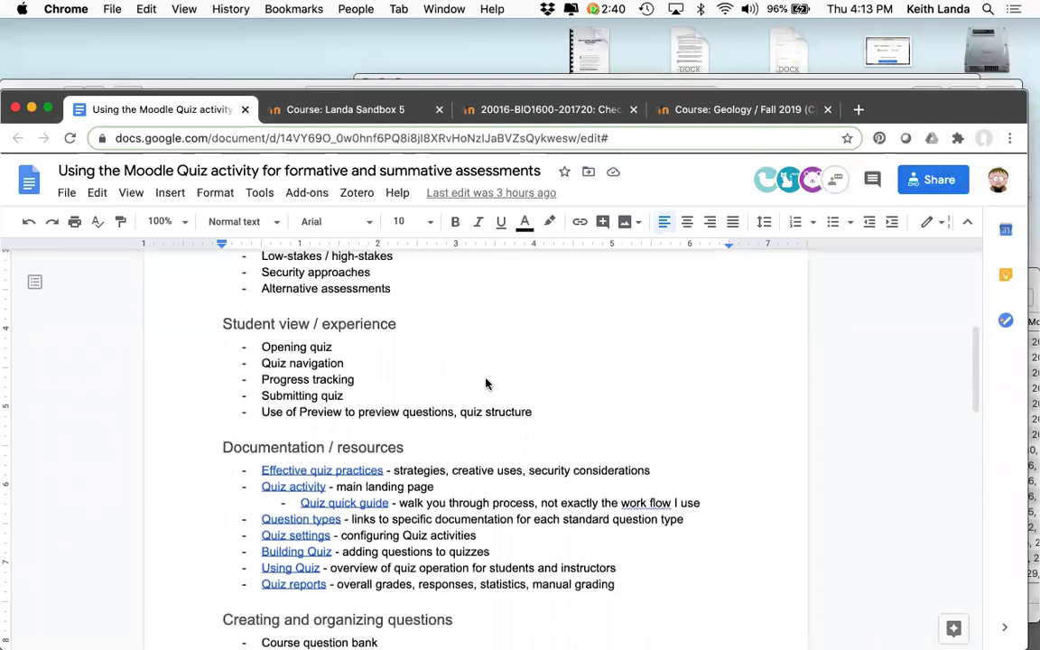
pyautogui.press('super+Tab')
pyautogui.press('super+Tab')
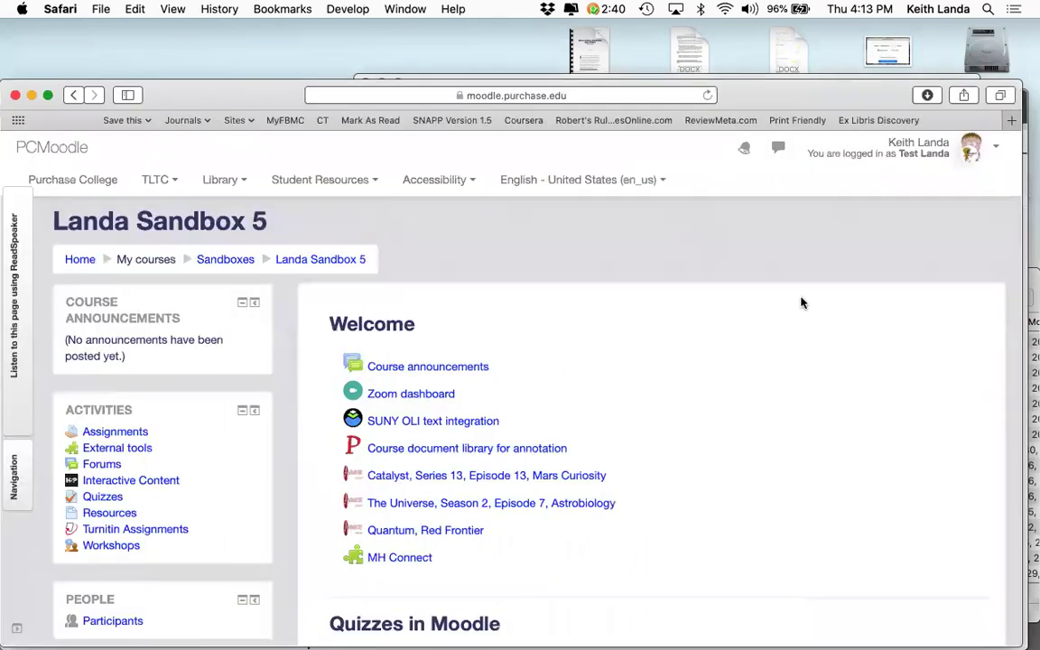
pyautogui.scroll(-3, 801, 302)
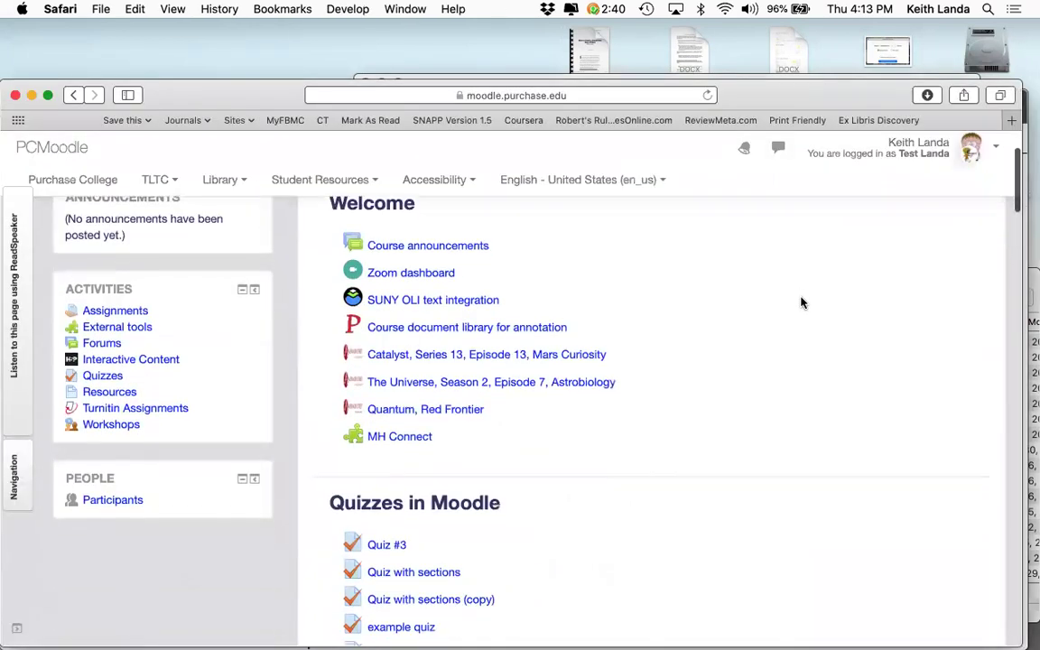
pyautogui.scroll(-3, 801, 303)
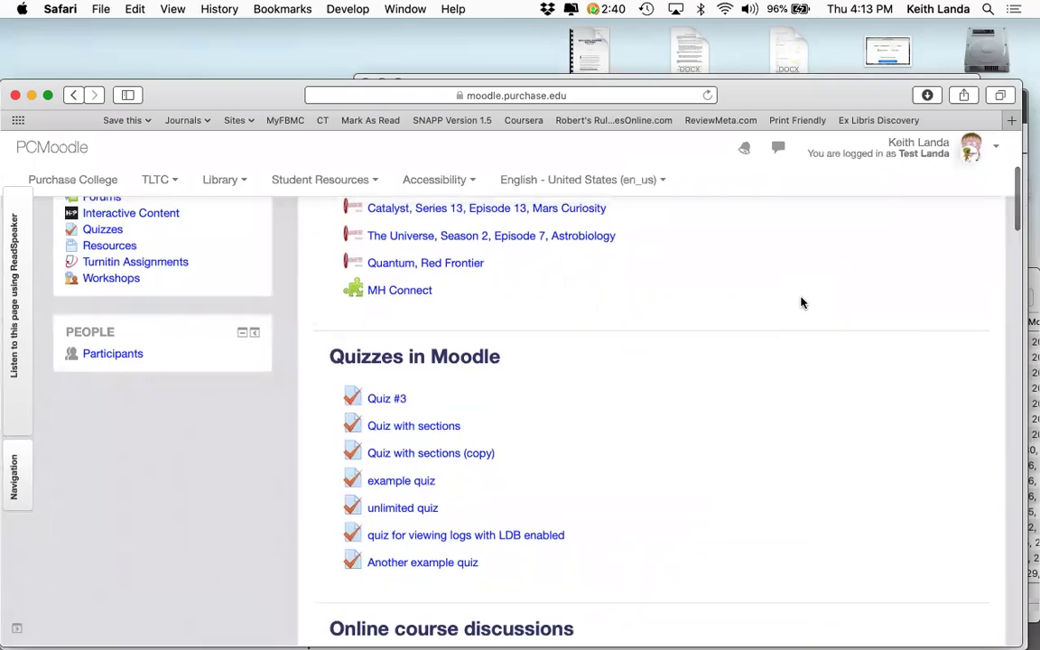
pyautogui.click(390, 456)
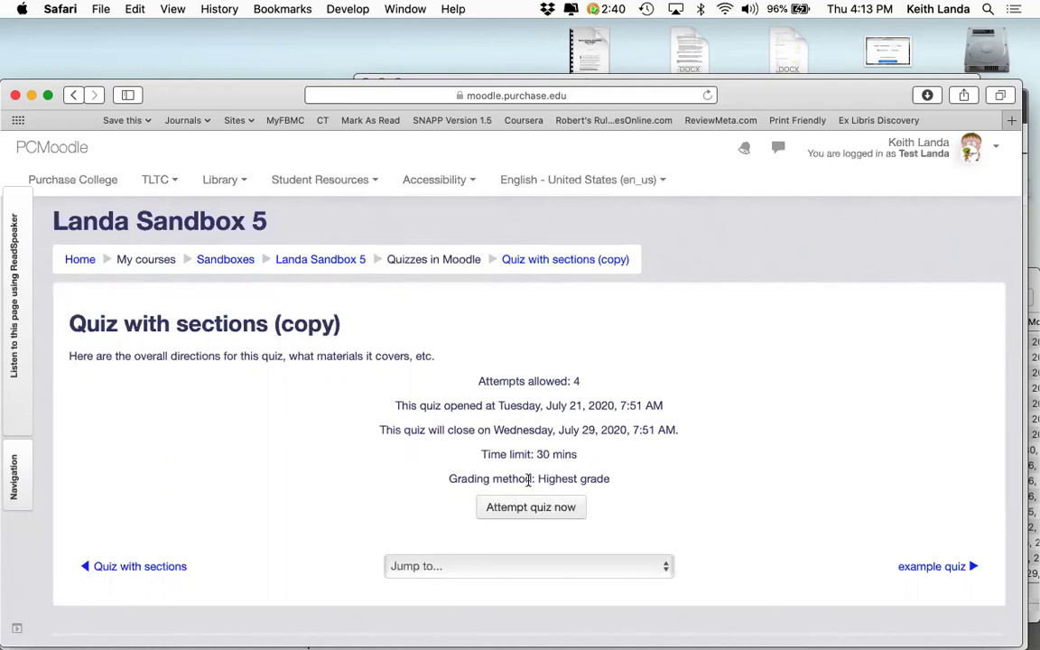
# Step: Start a timed attempt at the quiz and look over the section one questions
pyautogui.click(545, 518)
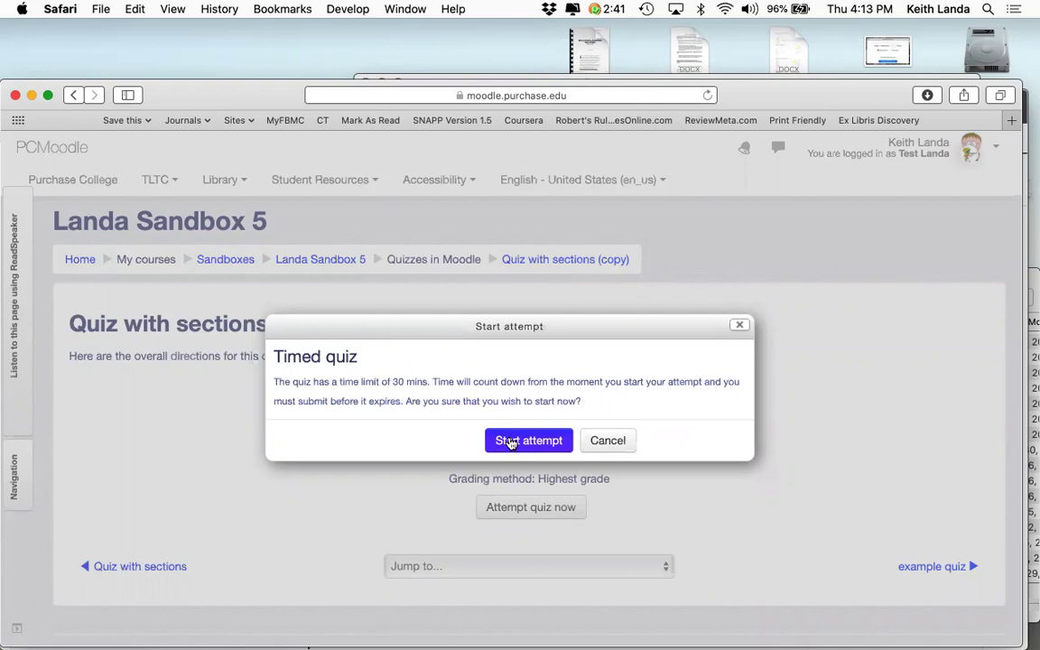
pyautogui.click(510, 442)
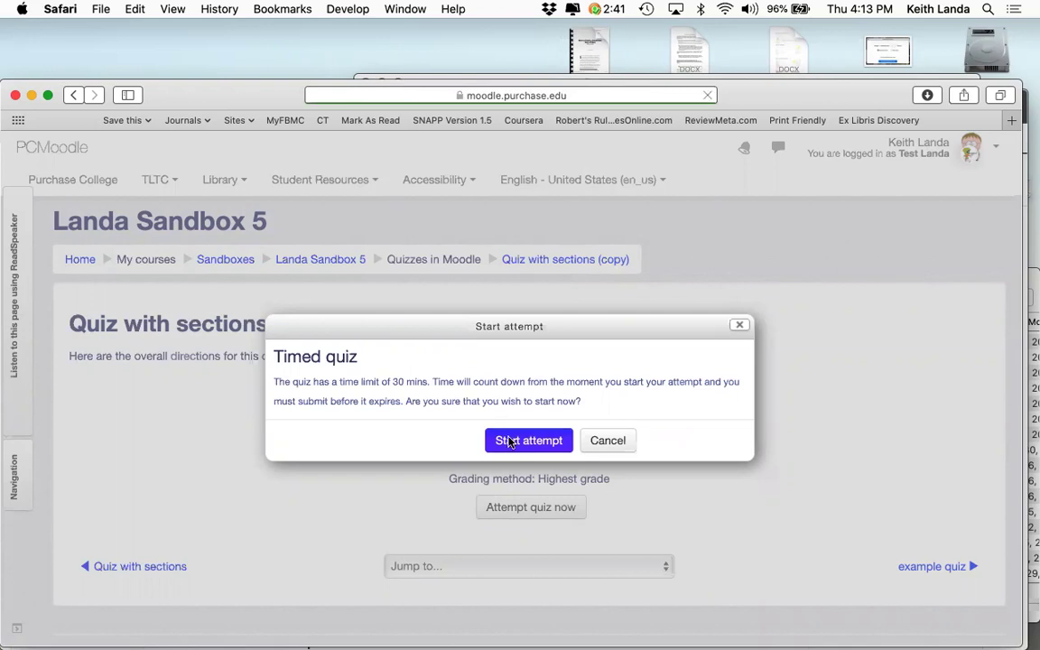
pyautogui.scroll(-4, 376, 489)
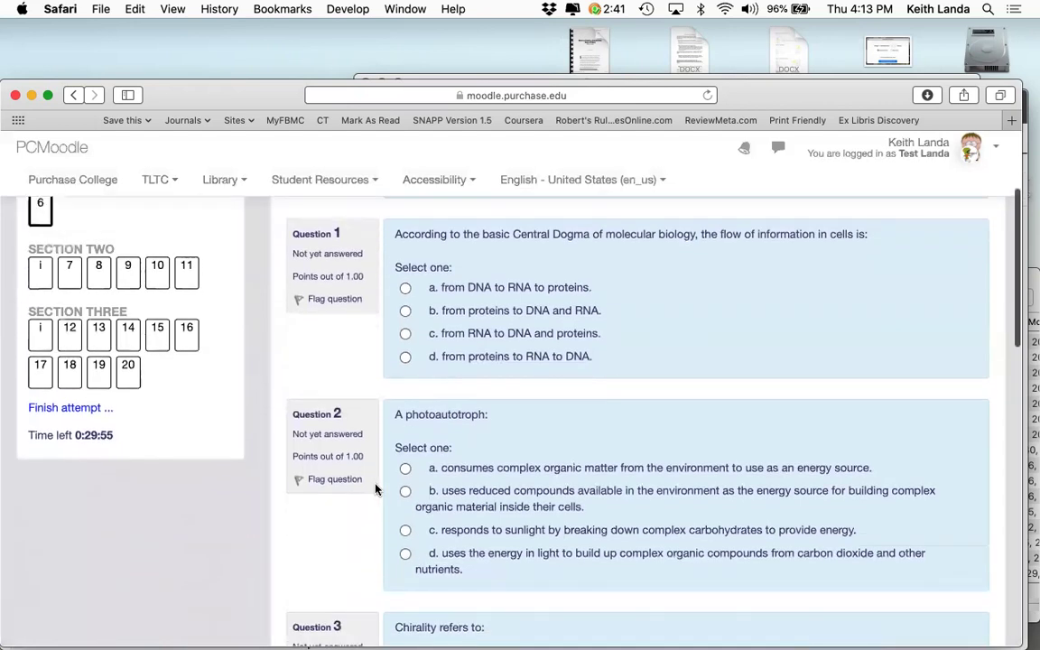
pyautogui.scroll(4, 377, 489)
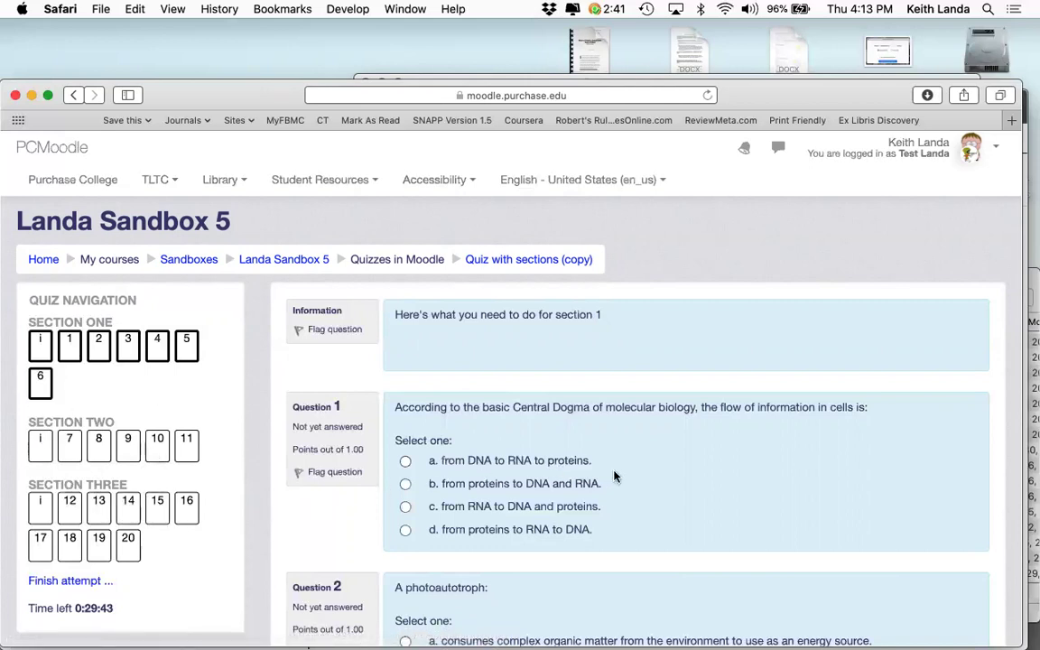
# Step: Answer question 1 with option c, question 2 with option b and question 3 with option b
pyautogui.scroll(-3, 615, 476)
pyautogui.click(406, 438)
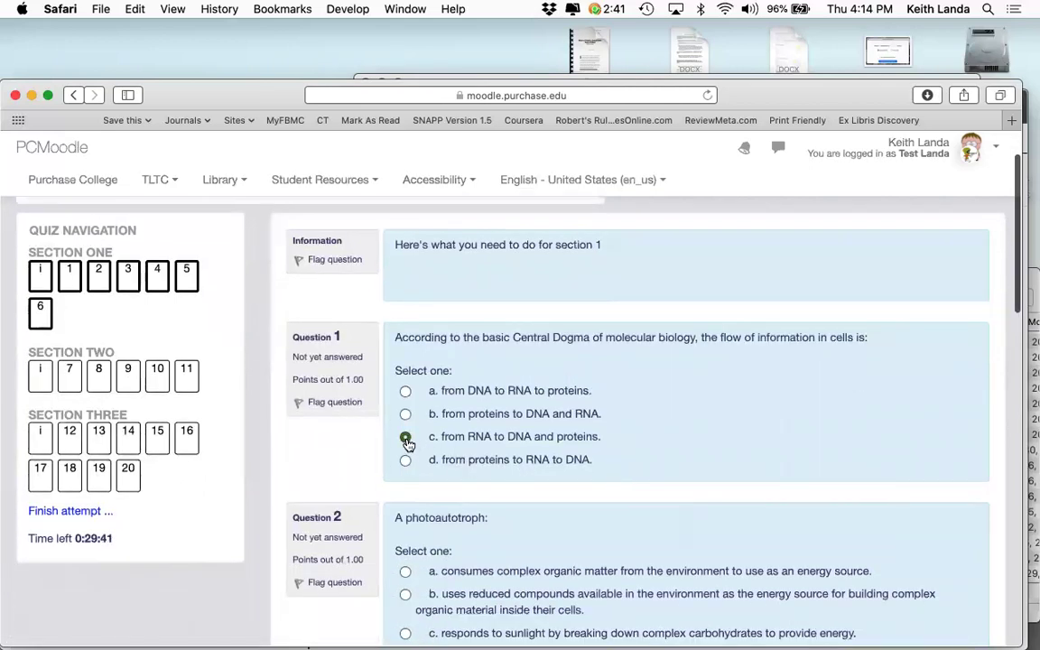
pyautogui.scroll(-6, 406, 441)
pyautogui.click(406, 424)
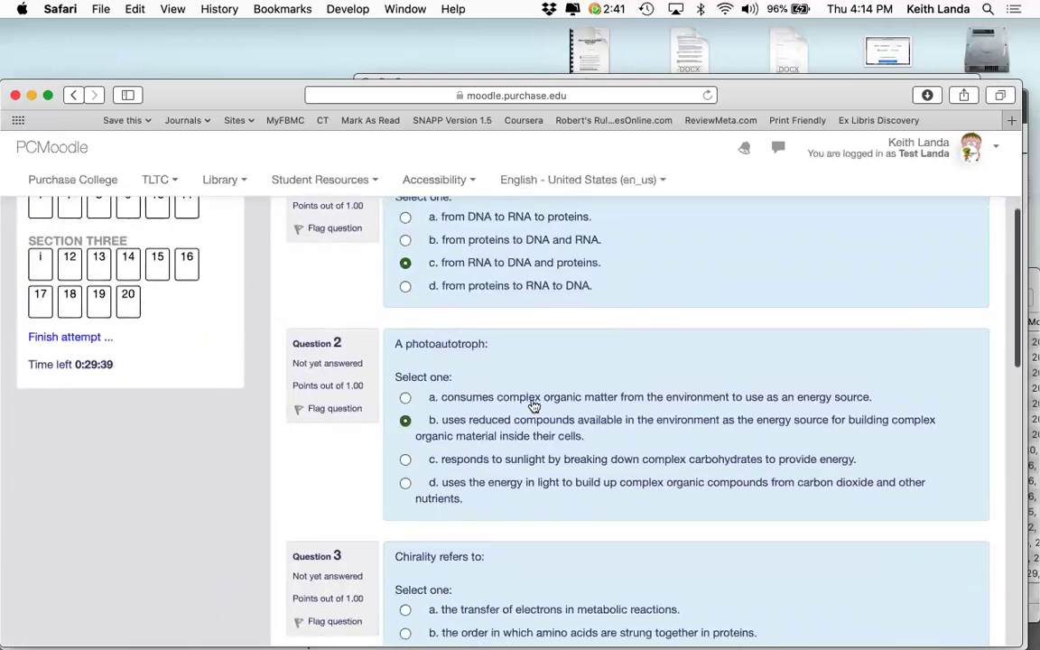
pyautogui.scroll(-10, 532, 406)
pyautogui.click(406, 354)
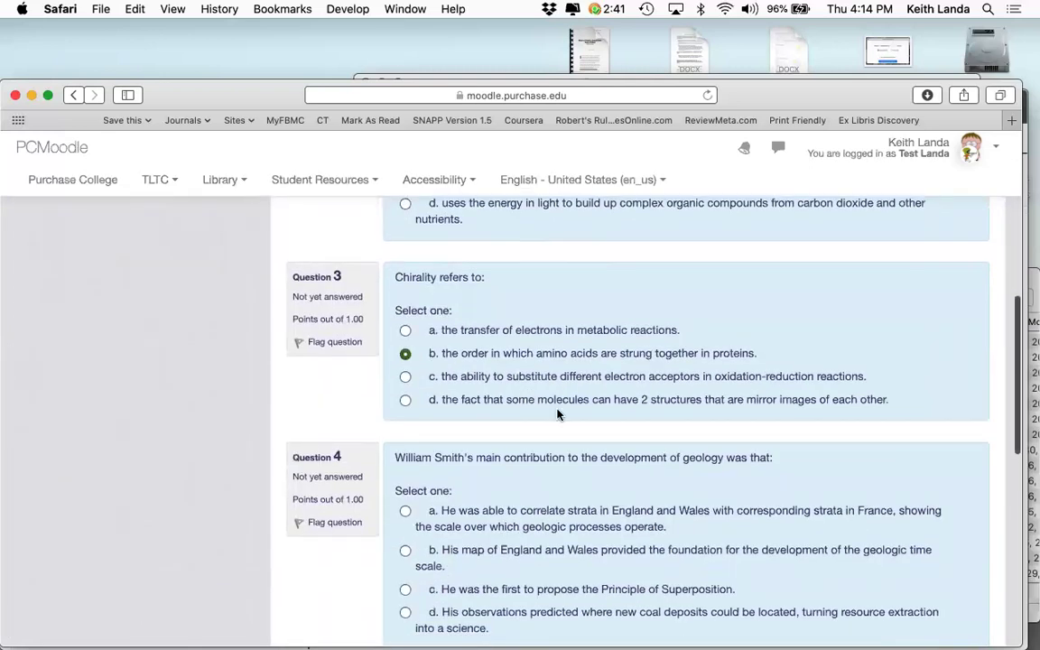
# Step: Answer question 4 with option a, question 5 with option d and question 6 with option d
pyautogui.scroll(-6, 398, 334)
pyautogui.click(404, 340)
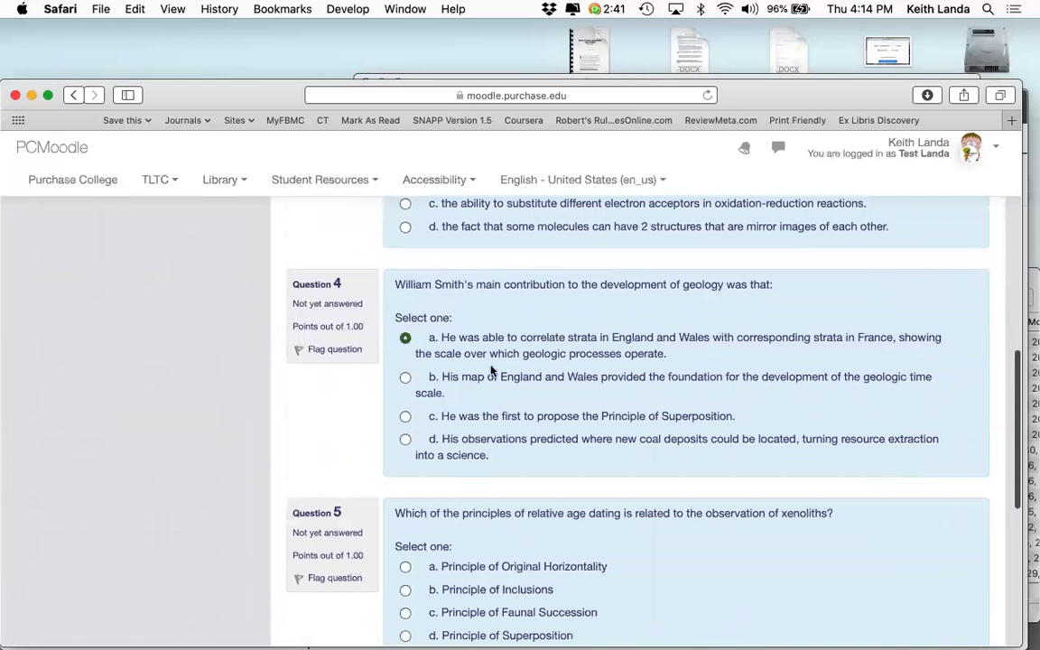
pyautogui.scroll(-10, 419, 338)
pyautogui.click(405, 348)
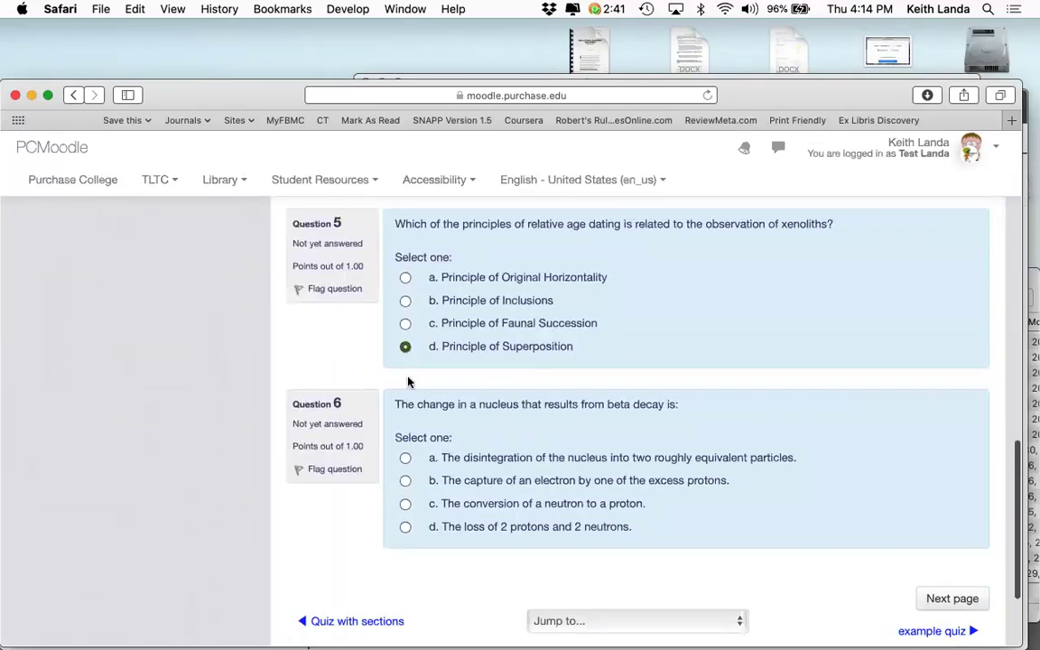
pyautogui.click(405, 528)
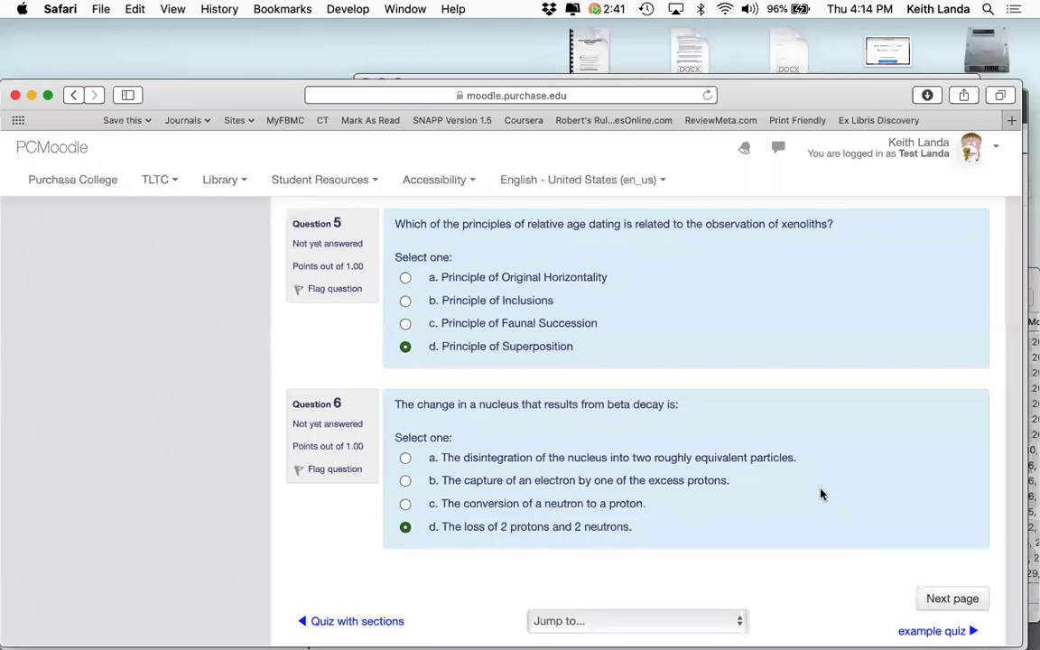
# Step: Look back over the section one answers and move on to the section two page
pyautogui.scroll(15, 820, 493)
pyautogui.scroll(-10, 820, 492)
pyautogui.scroll(-5, 820, 493)
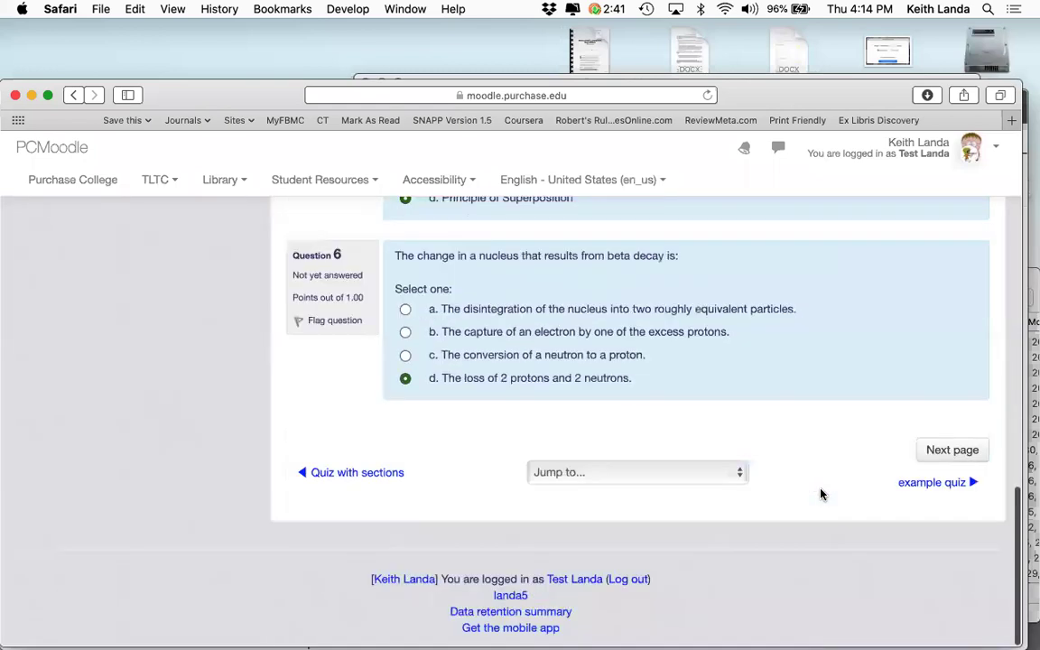
pyautogui.scroll(3, 820, 493)
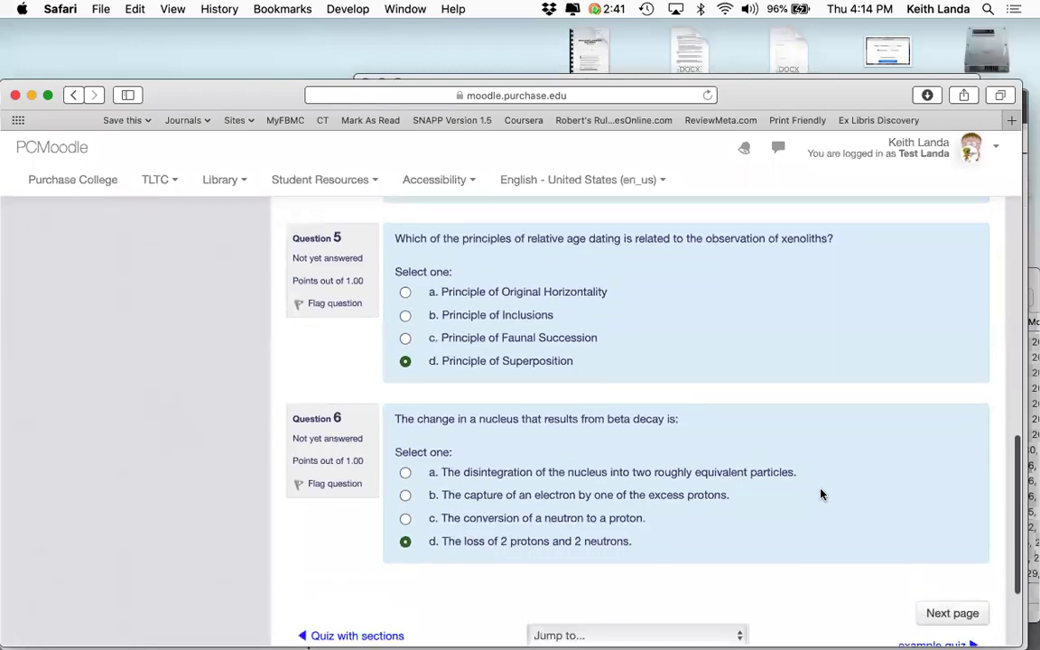
pyautogui.scroll(-3, 820, 493)
pyautogui.click(956, 518)
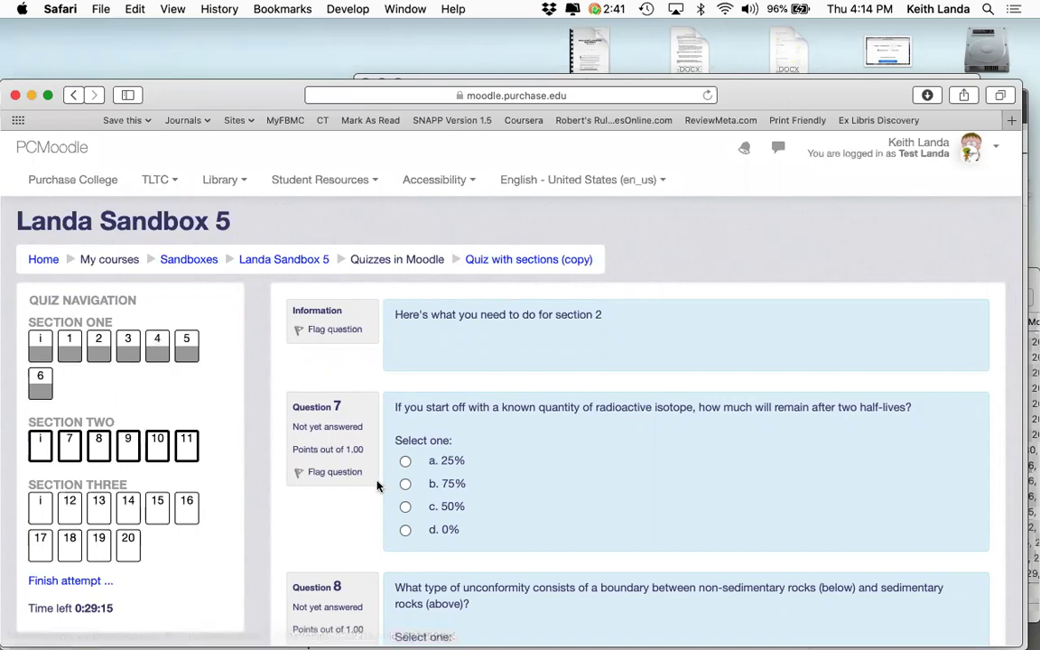
# Step: Answer question 7 with 0%, question 9 with option b and question 11 with option a, skipping 8 and 10, and continue to section three
pyautogui.click(406, 530)
pyautogui.scroll(-8, 602, 489)
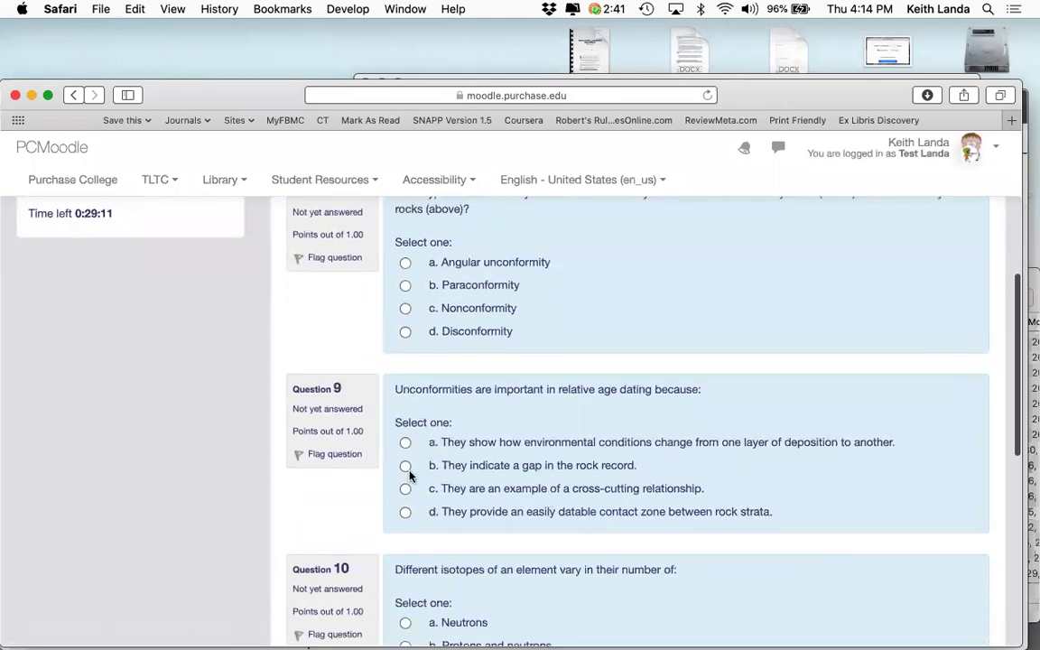
pyautogui.click(405, 466)
pyautogui.scroll(-6, 556, 498)
pyautogui.scroll(-2, 555, 498)
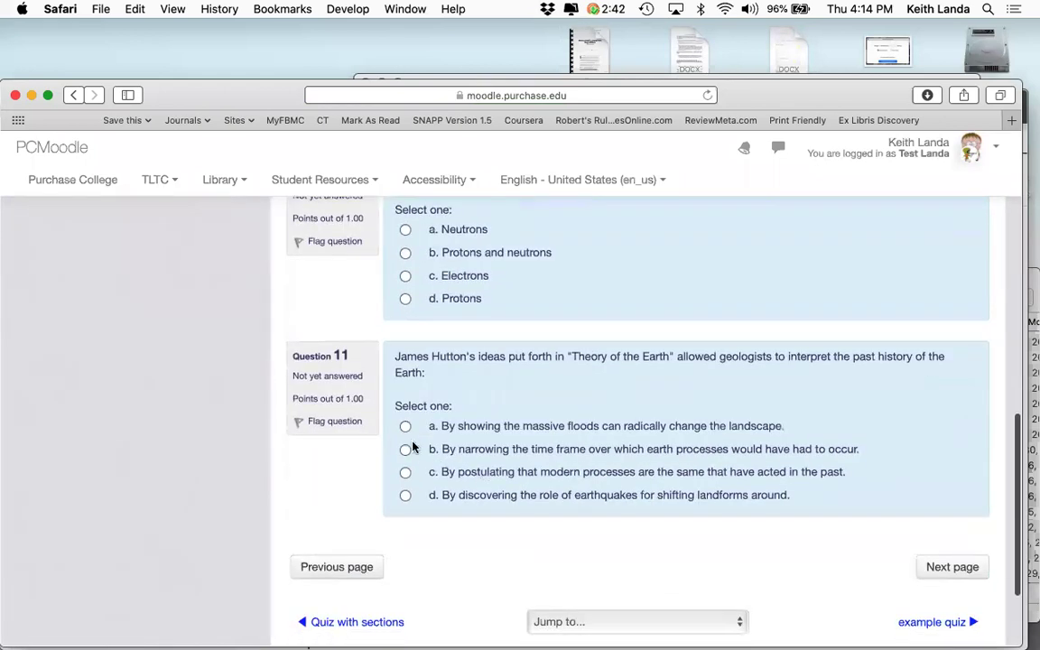
pyautogui.click(406, 426)
pyautogui.click(952, 567)
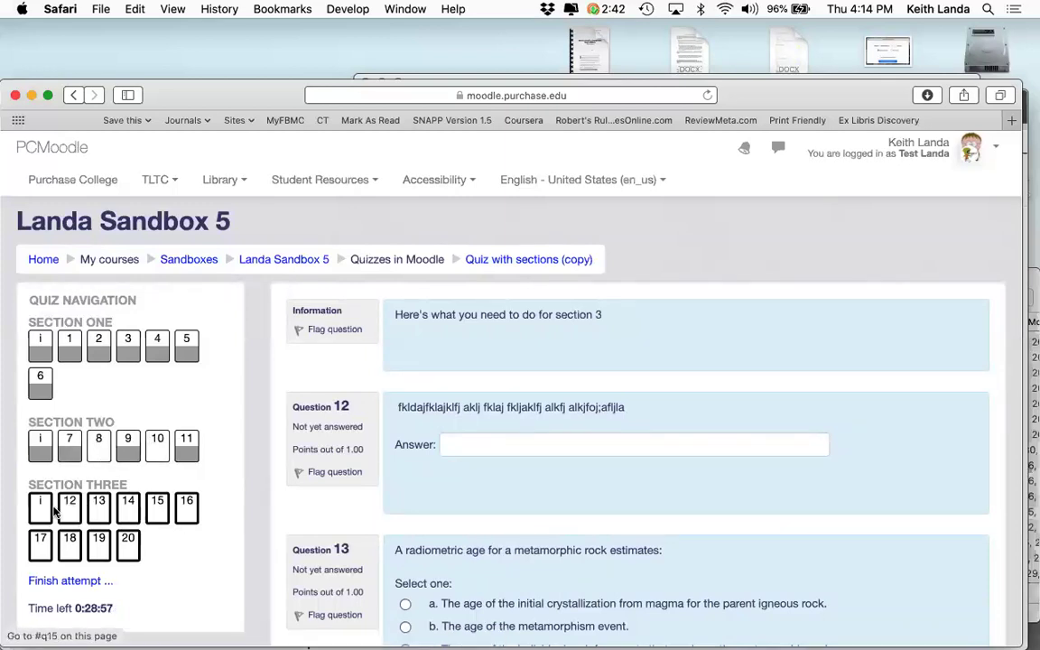
# Step: Enter "jladjlkfjaskjfka kfa" as the answer to question 12 and choose option c for question 13
pyautogui.click(467, 445)
pyautogui.write('jladjlkfjaskjfka kfa')
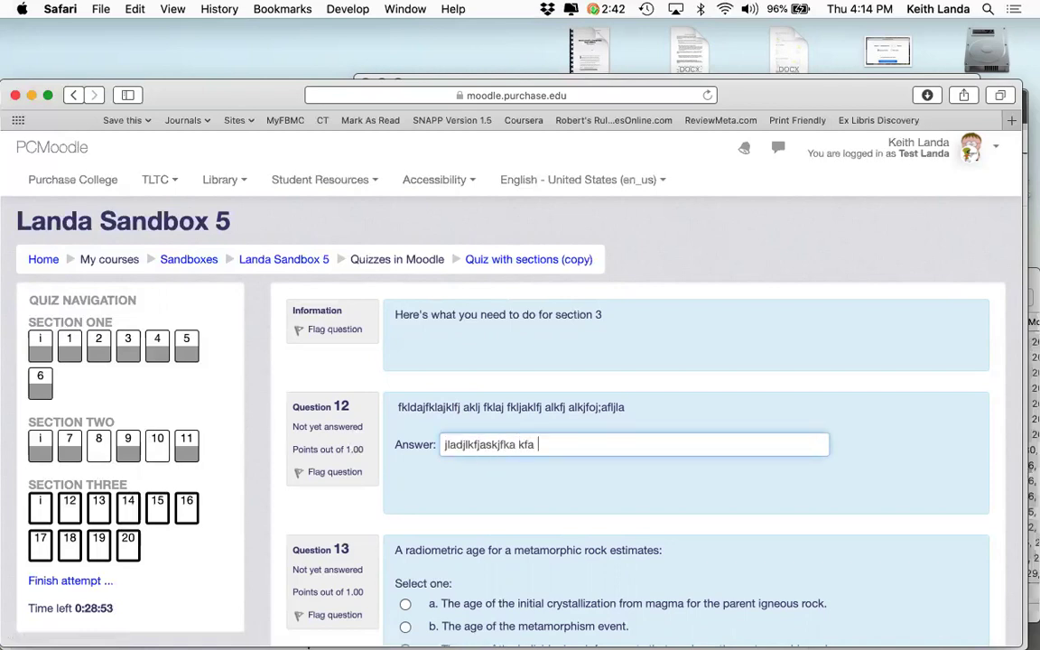
pyautogui.scroll(-3, 470, 453)
pyautogui.scroll(-2, 471, 453)
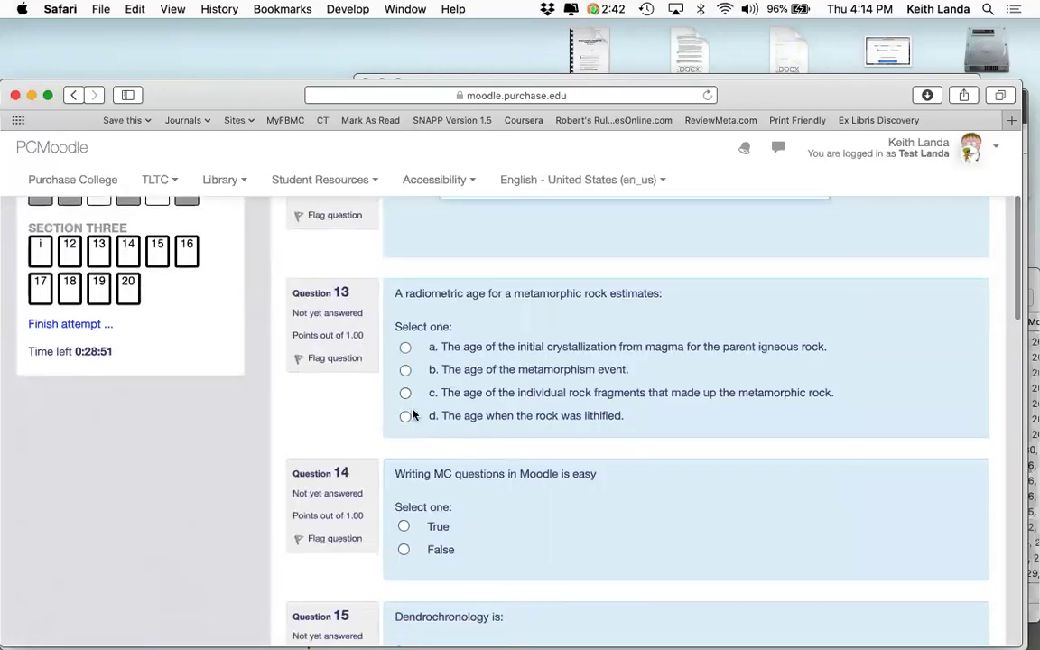
pyautogui.click(406, 394)
# Step: Answer question 14 with True, question 17 with anabolic reactions and question 20 with option b, leaving 15, 16, 18 and 19 blank
pyautogui.scroll(-5, 458, 446)
pyautogui.scroll(2, 459, 446)
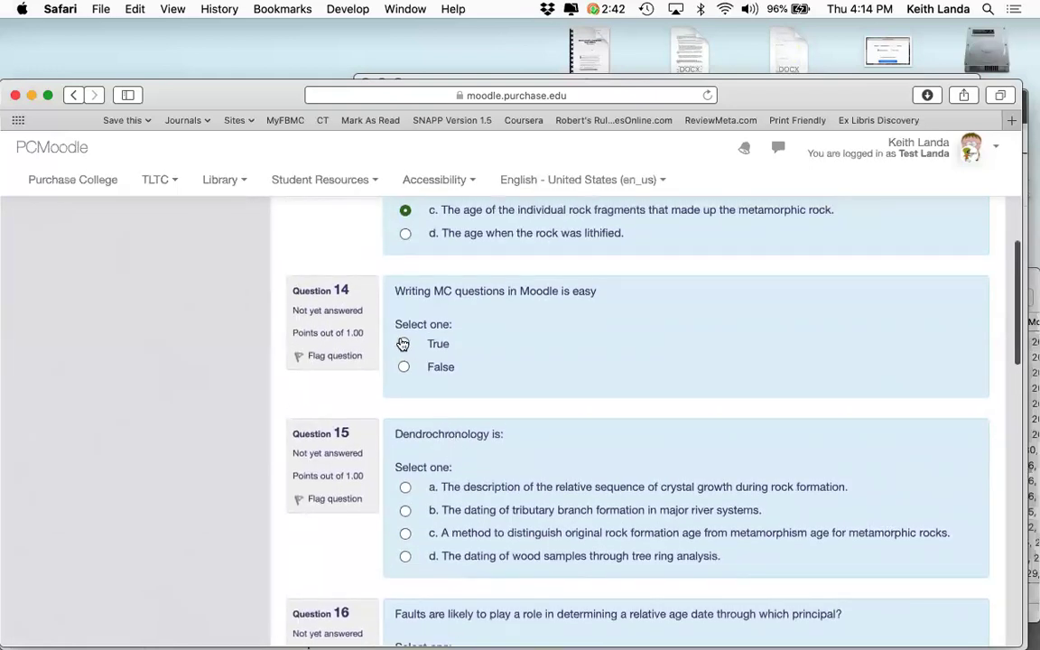
pyautogui.click(405, 345)
pyautogui.scroll(-10, 536, 372)
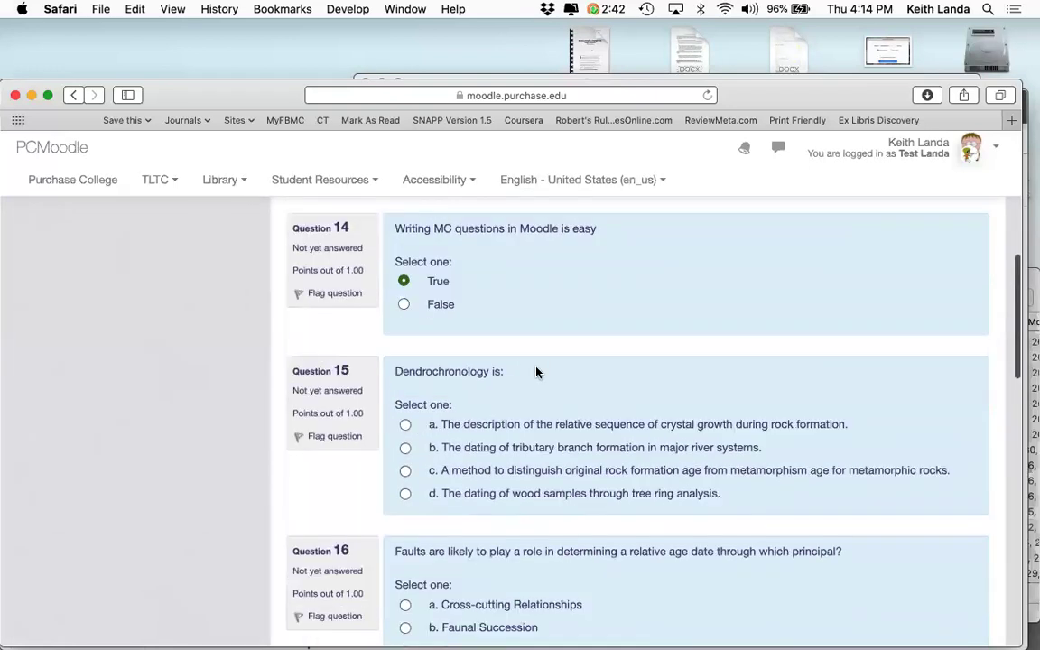
pyautogui.click(406, 376)
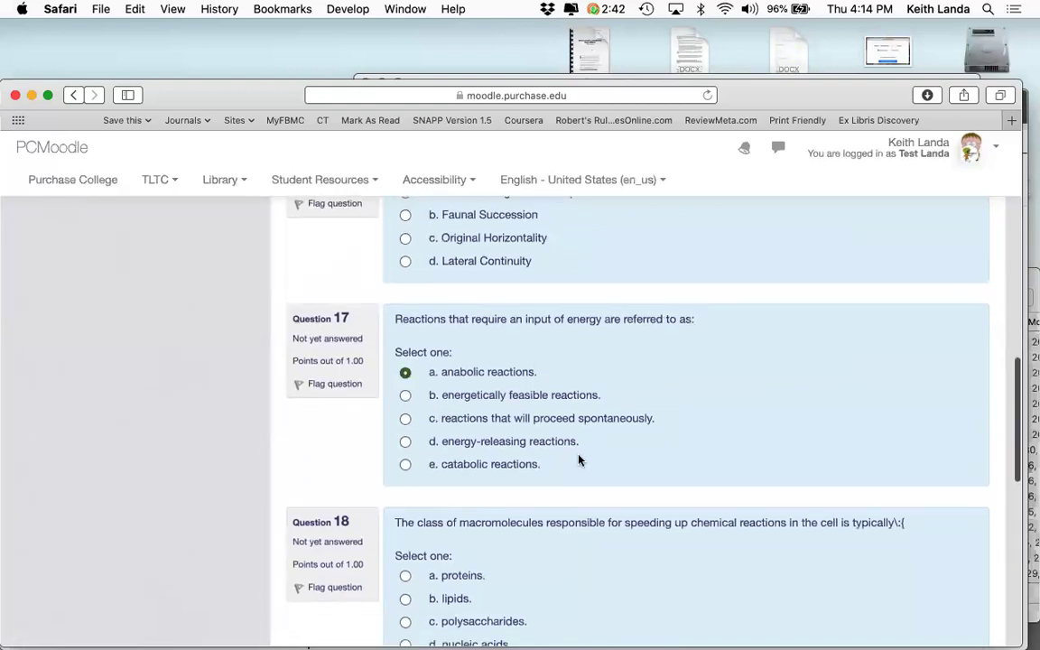
pyautogui.scroll(-10, 578, 460)
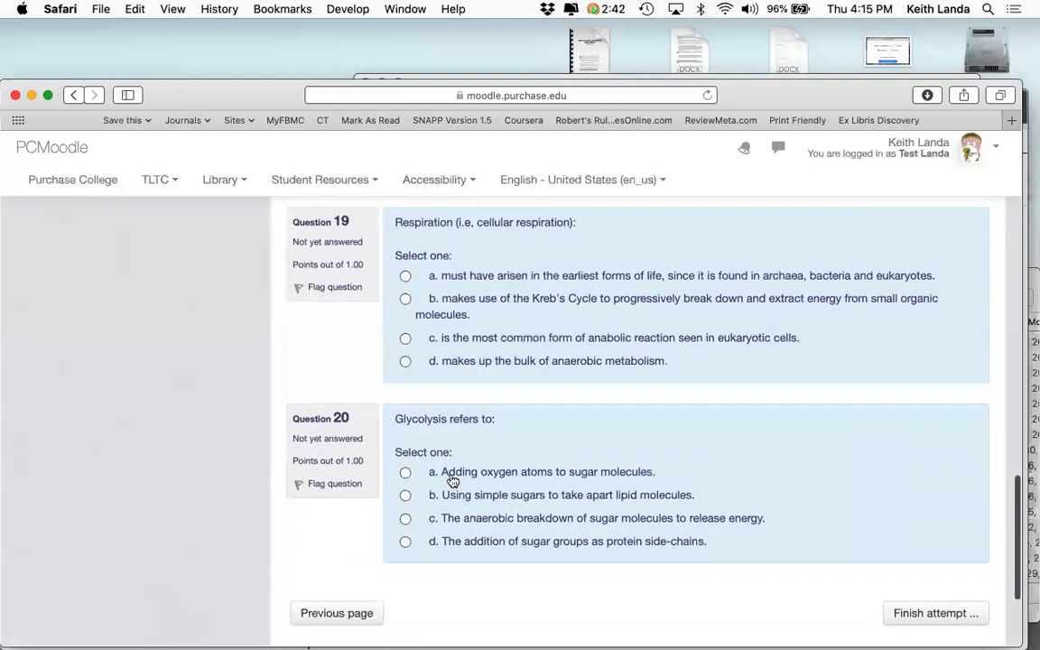
pyautogui.click(406, 495)
pyautogui.scroll(-2, 476, 492)
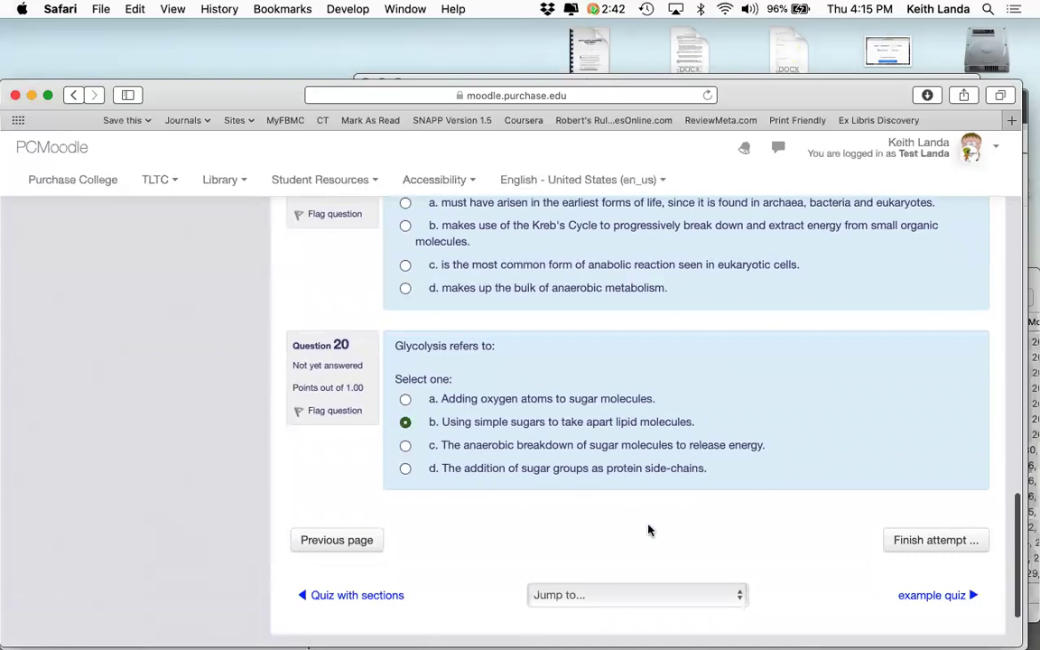
# Step: Finish the attempt and review the answer status of each question in the attempt summary
pyautogui.click(903, 541)
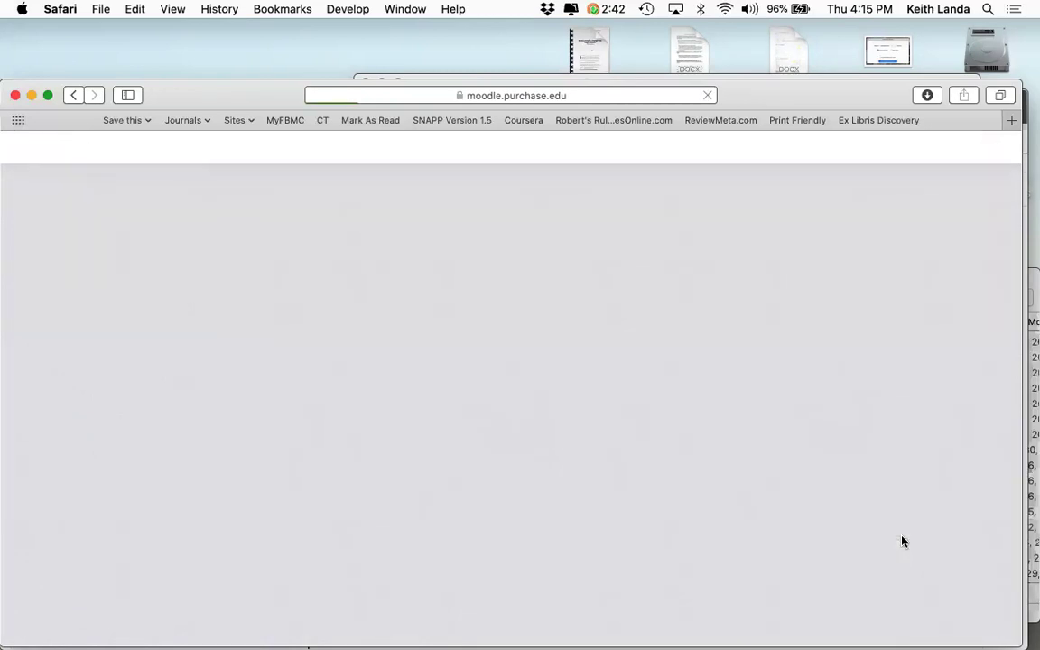
pyautogui.scroll(-3, 743, 560)
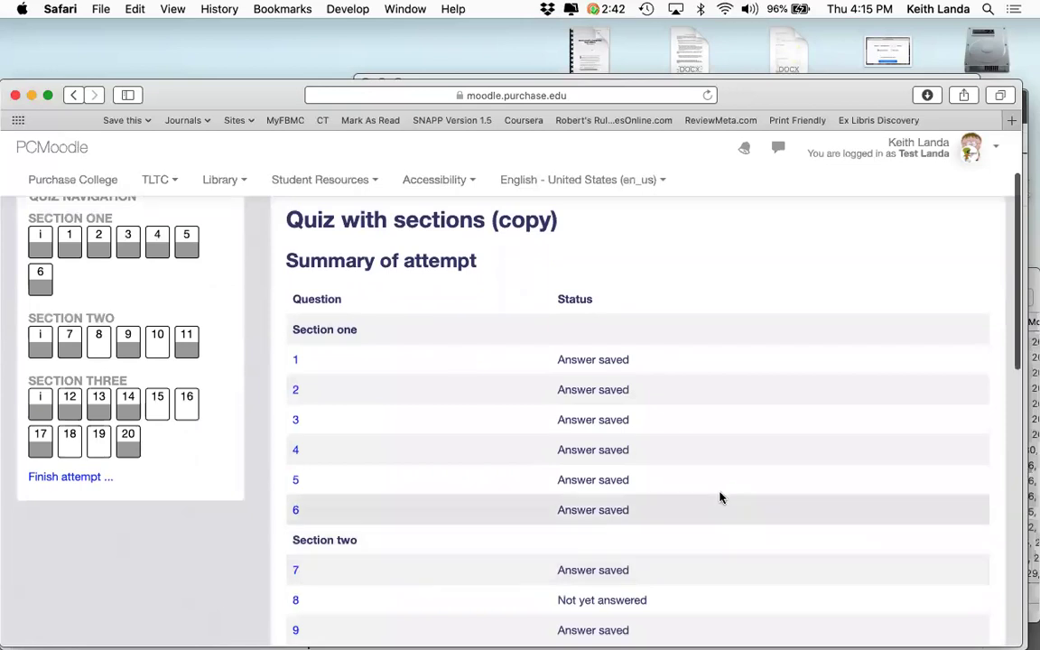
pyautogui.scroll(-2, 706, 414)
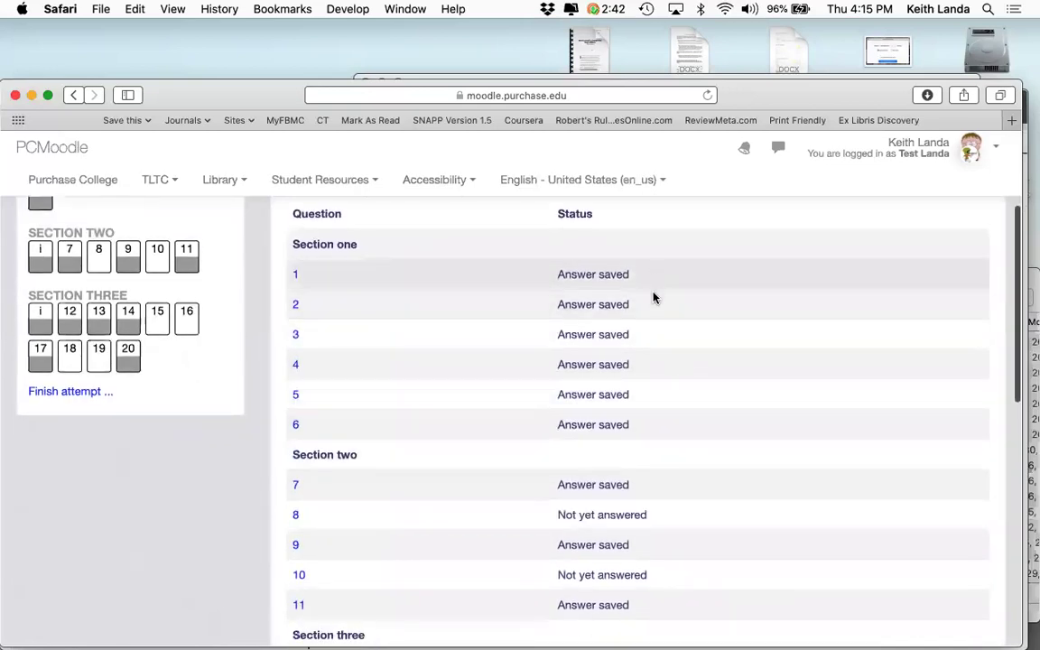
pyautogui.scroll(-1, 663, 353)
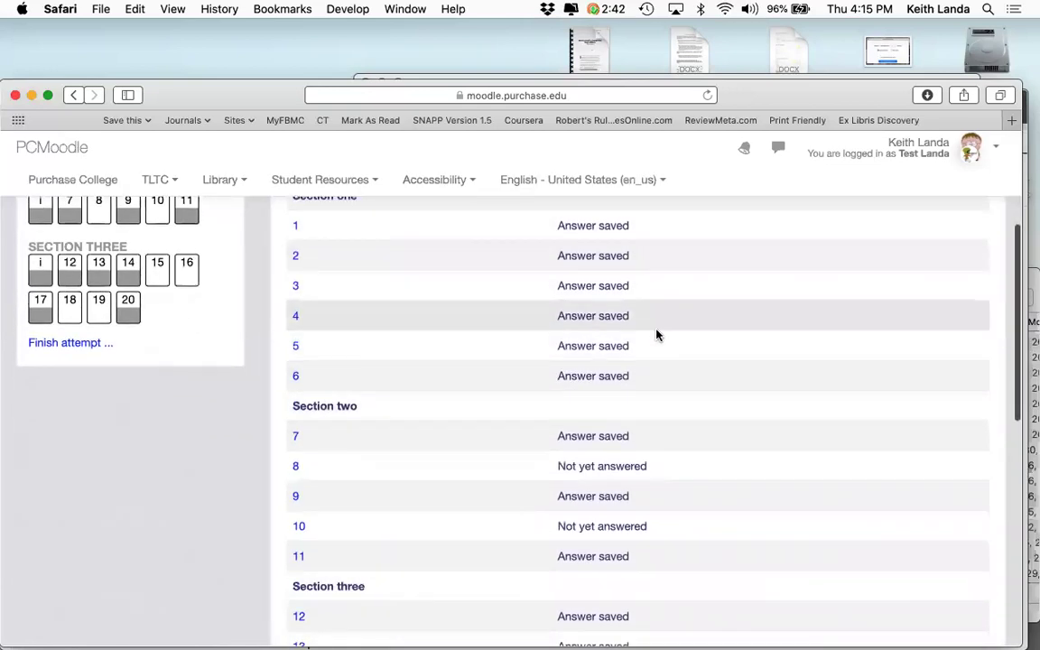
pyautogui.scroll(-3, 657, 335)
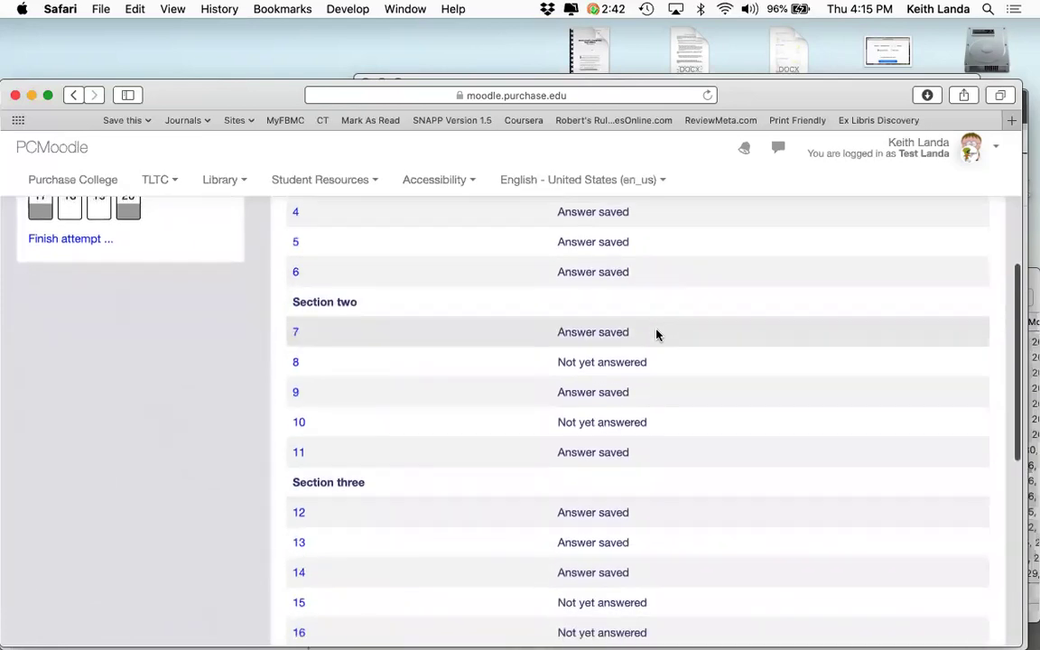
pyautogui.scroll(8, 654, 336)
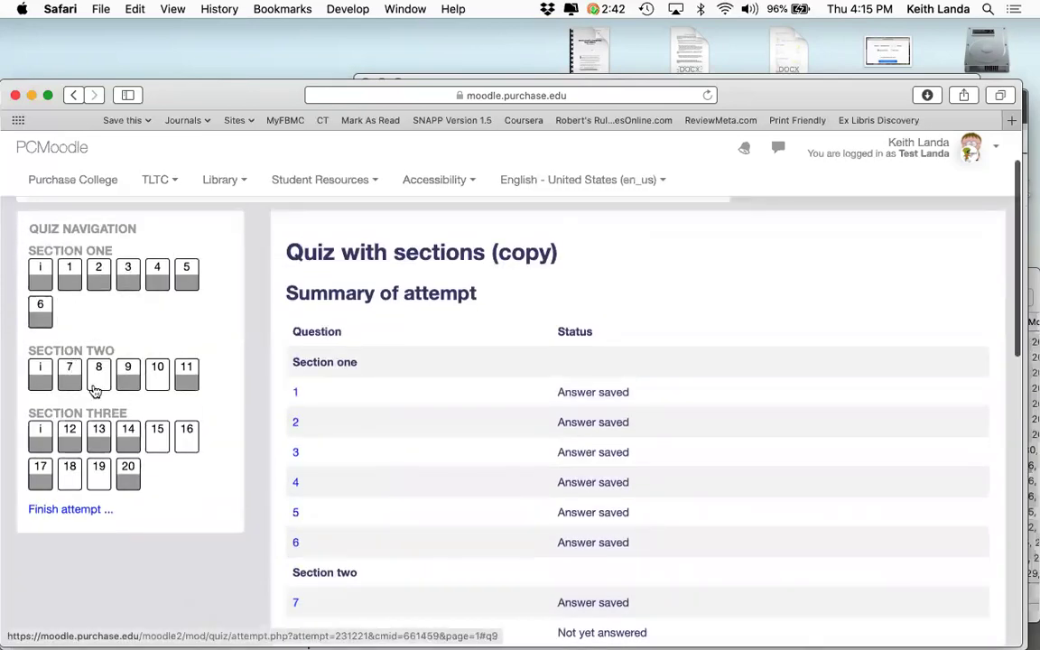
# Step: Check the remaining question statuses in the attempt summary, then submit all answers and finish the quiz attempt
pyautogui.scroll(-4, 378, 463)
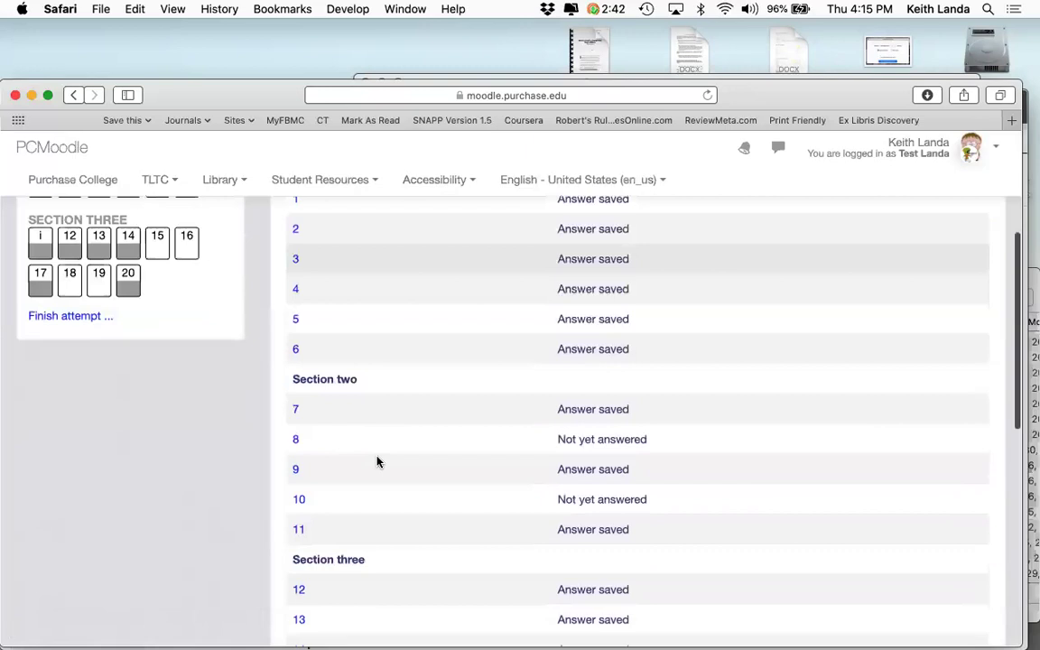
pyautogui.scroll(-3, 378, 463)
pyautogui.scroll(-1, 680, 385)
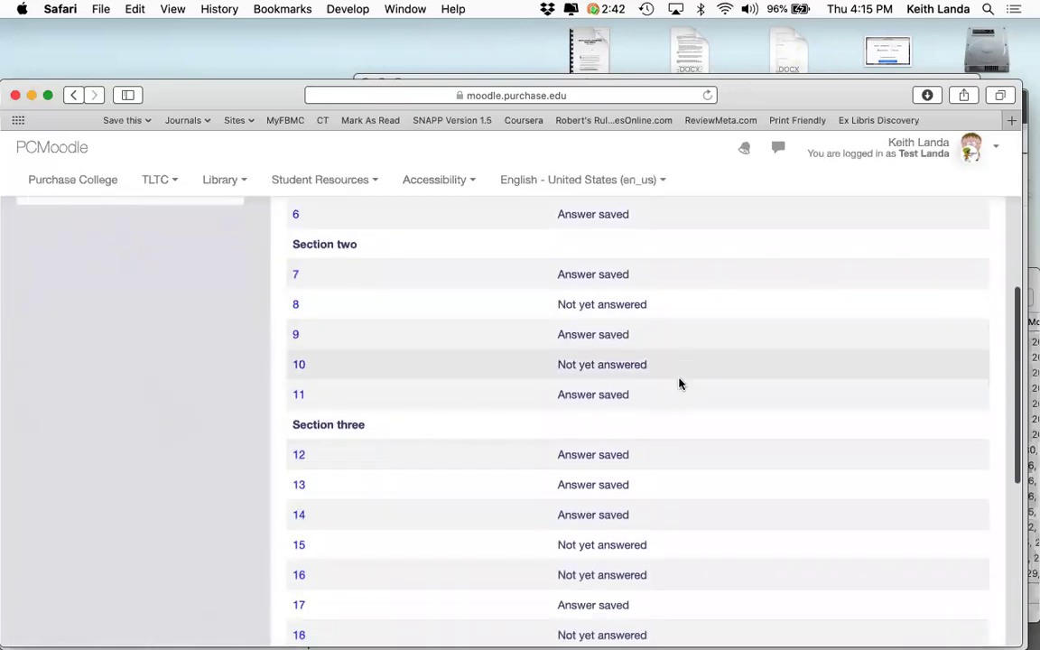
pyautogui.scroll(-7, 680, 384)
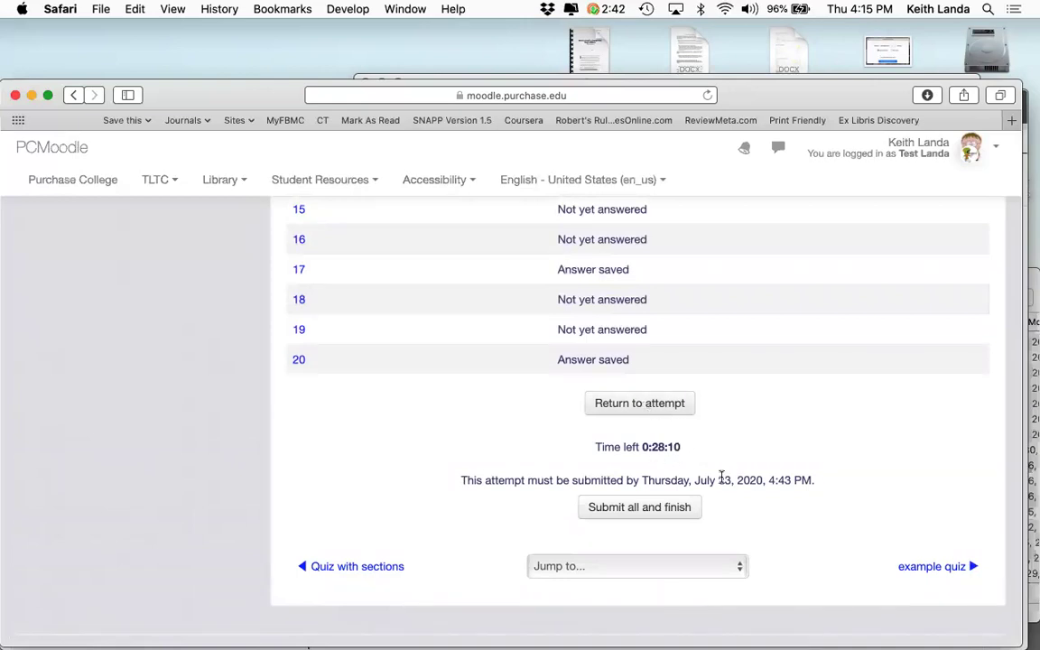
pyautogui.click(649, 512)
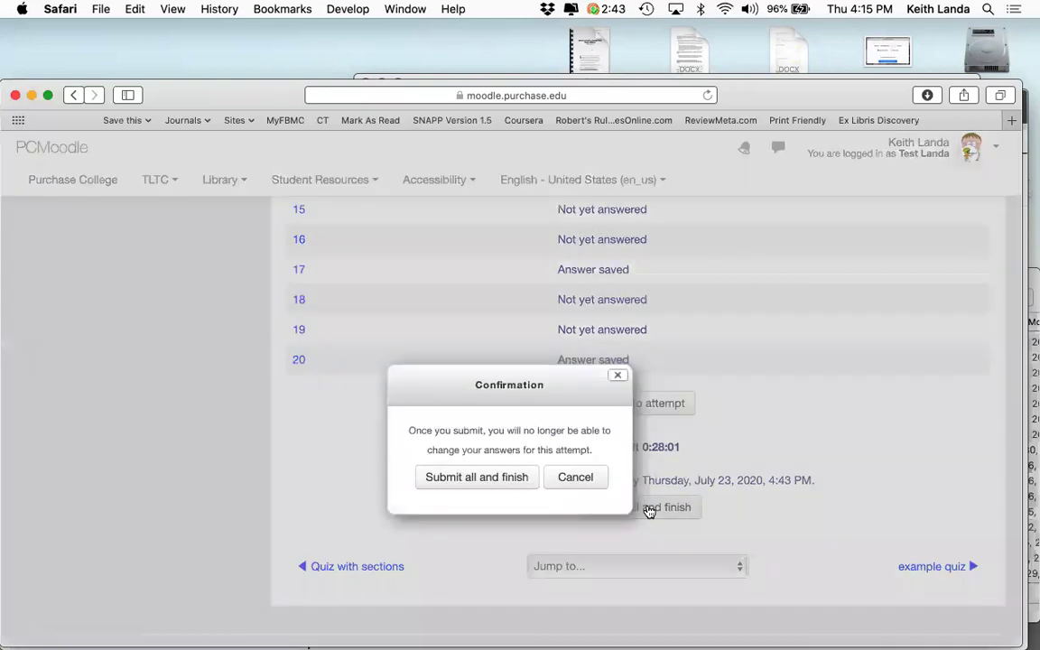
pyautogui.click(465, 478)
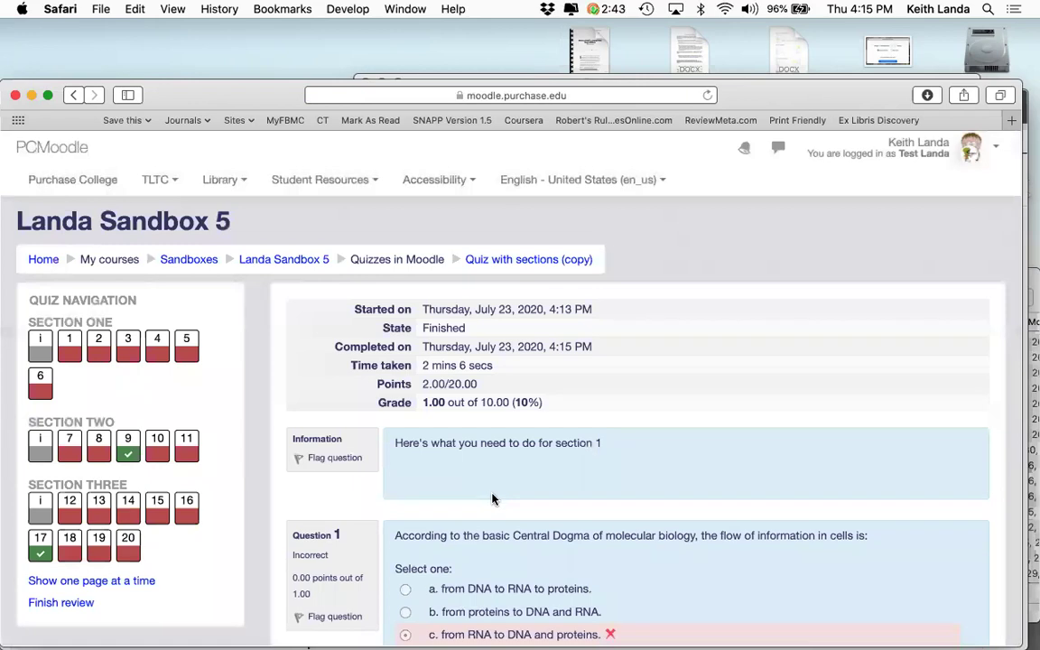
# Step: Examine the finished attempt's grade summary, the colour-coded quiz navigation and the marked answers with feedback for the section one questions
pyautogui.scroll(2, 492, 499)
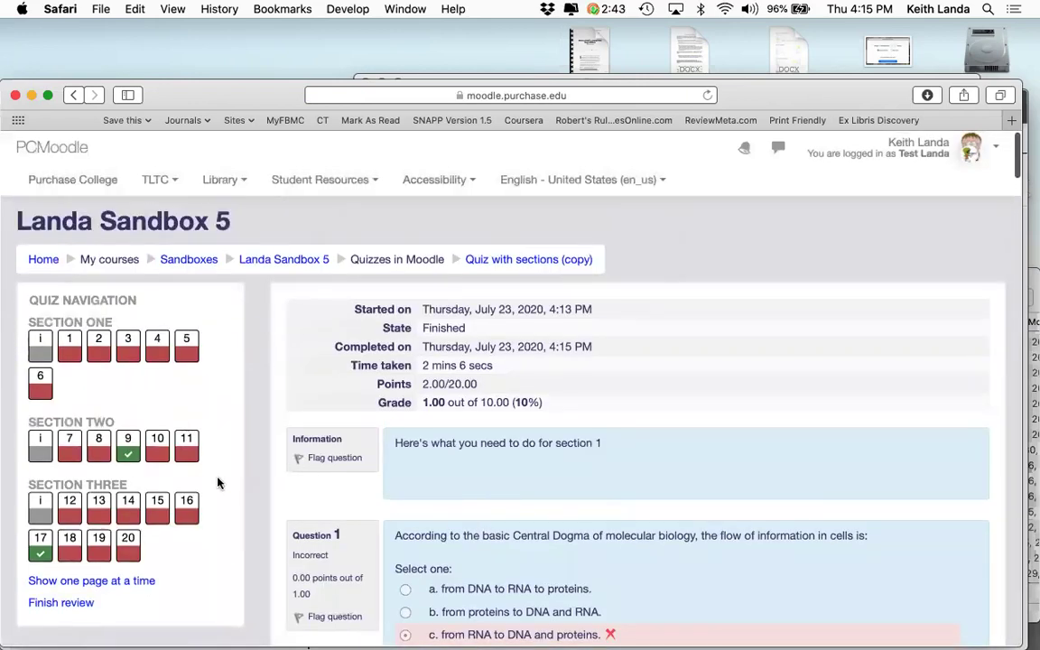
pyautogui.scroll(-1, 217, 511)
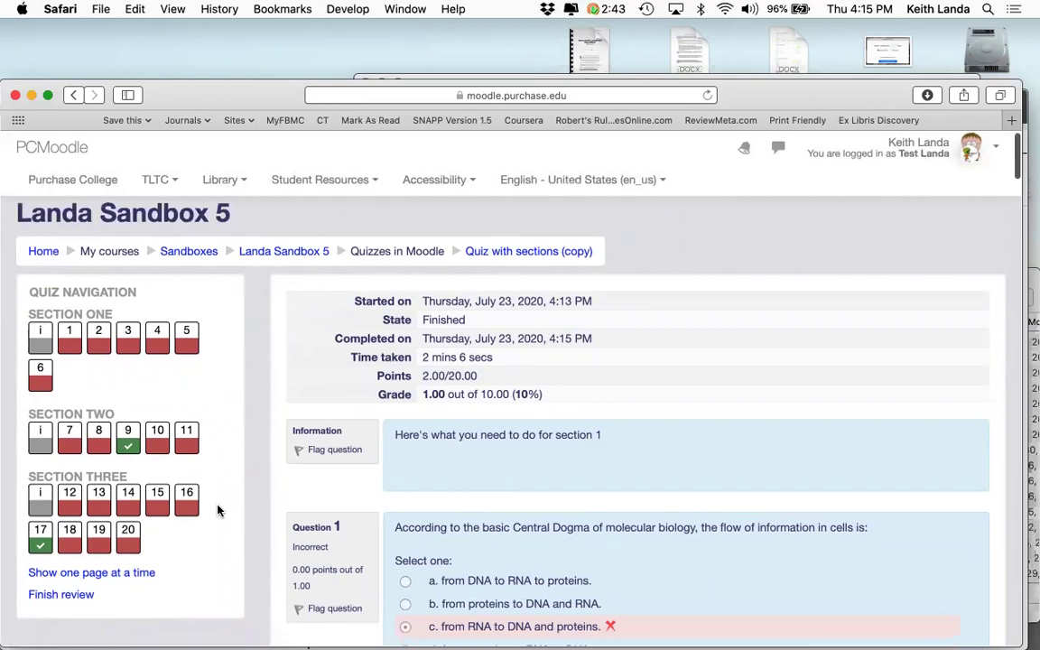
pyautogui.scroll(-3, 217, 511)
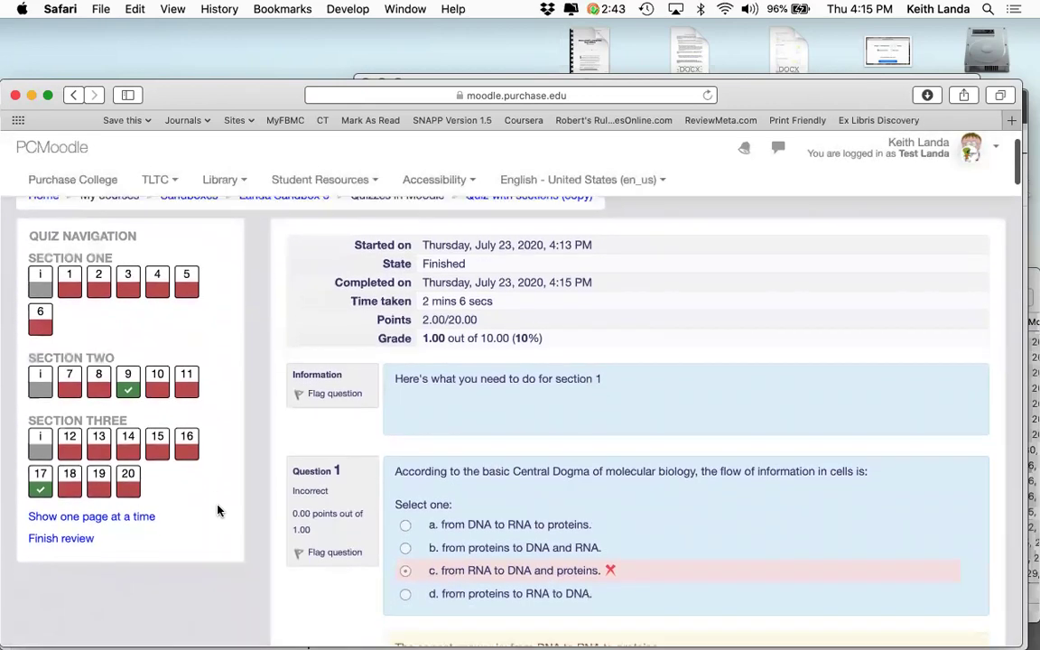
pyautogui.scroll(-5, 217, 511)
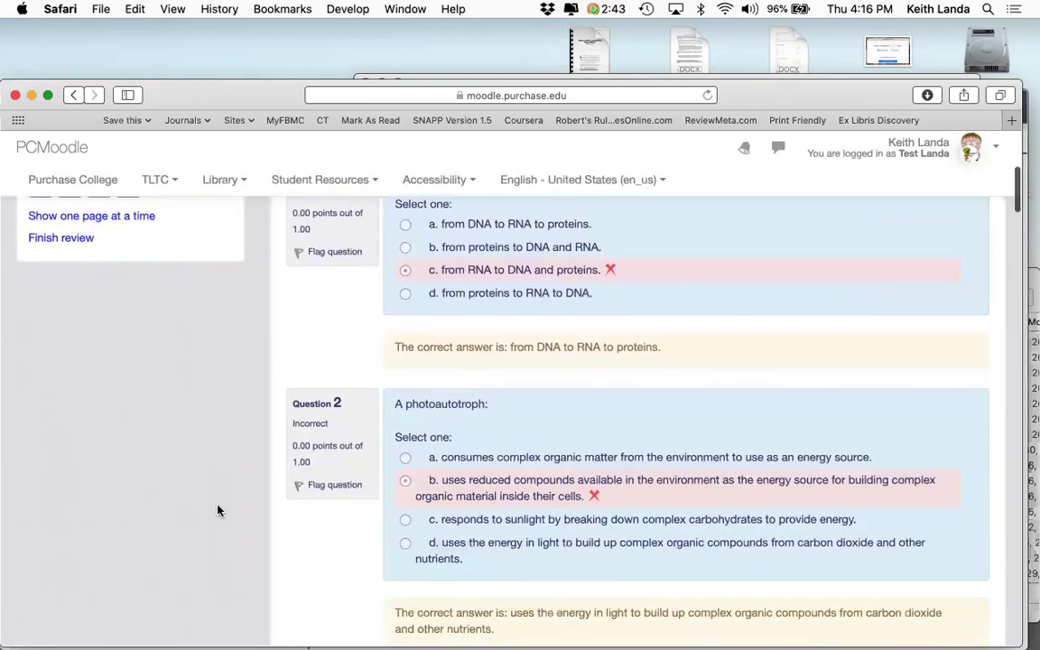
pyautogui.scroll(5, 217, 512)
pyautogui.scroll(3, 217, 514)
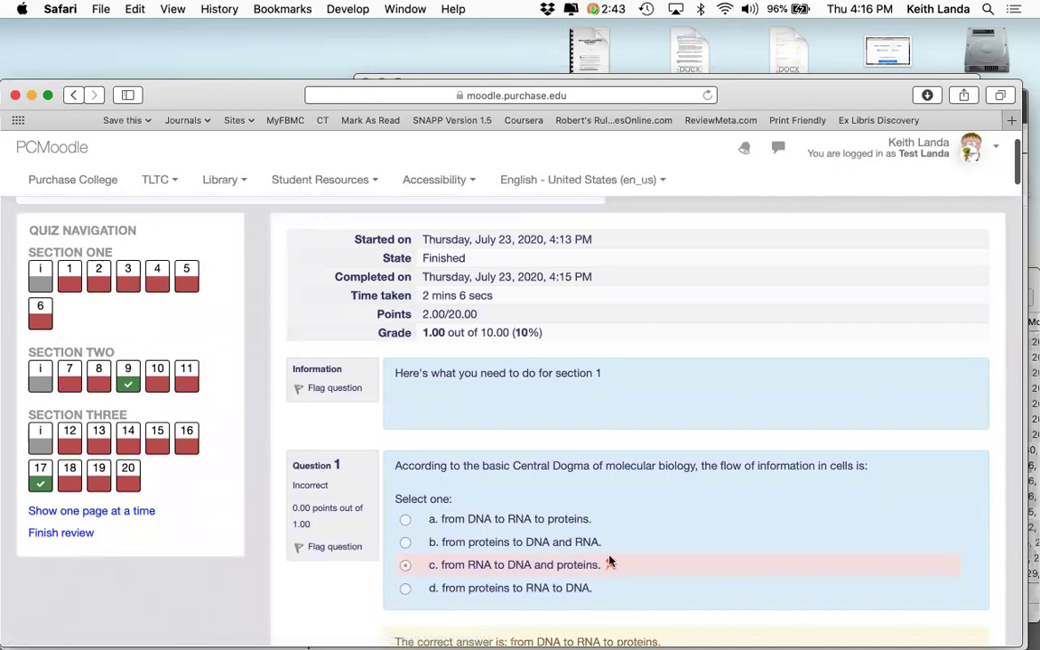
pyautogui.scroll(-1, 657, 569)
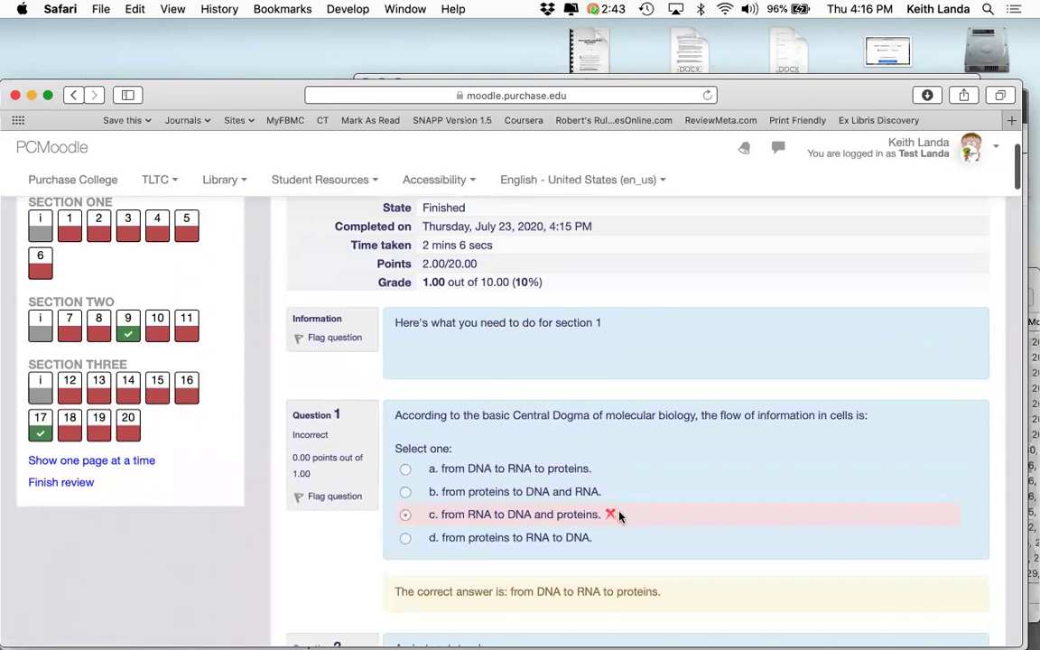
pyautogui.scroll(-5, 619, 515)
pyautogui.scroll(-5, 619, 516)
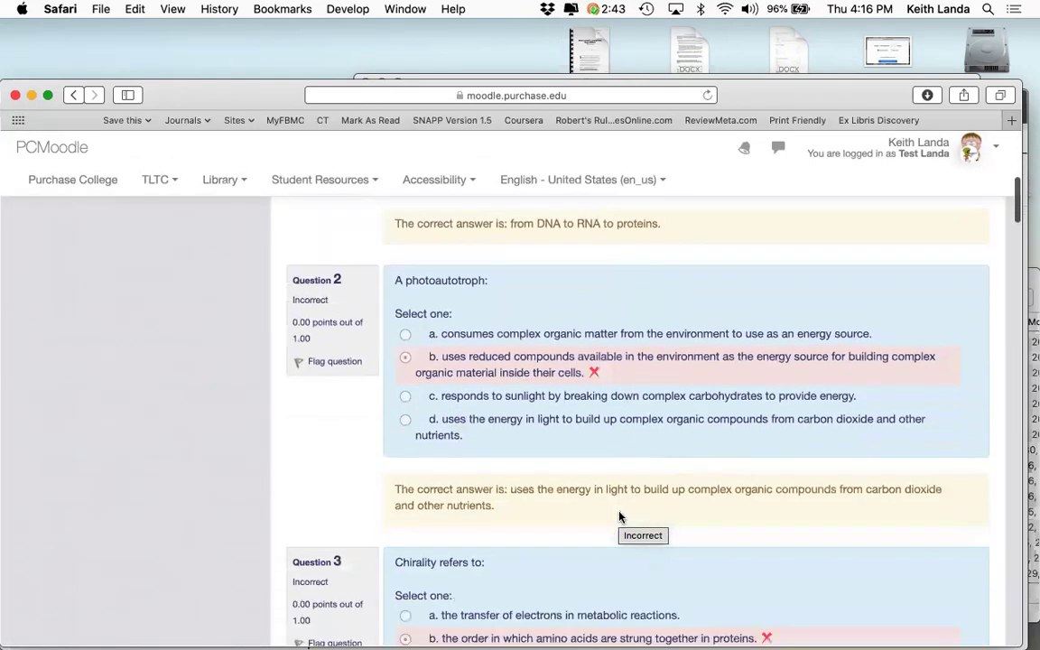
pyautogui.scroll(-10, 620, 517)
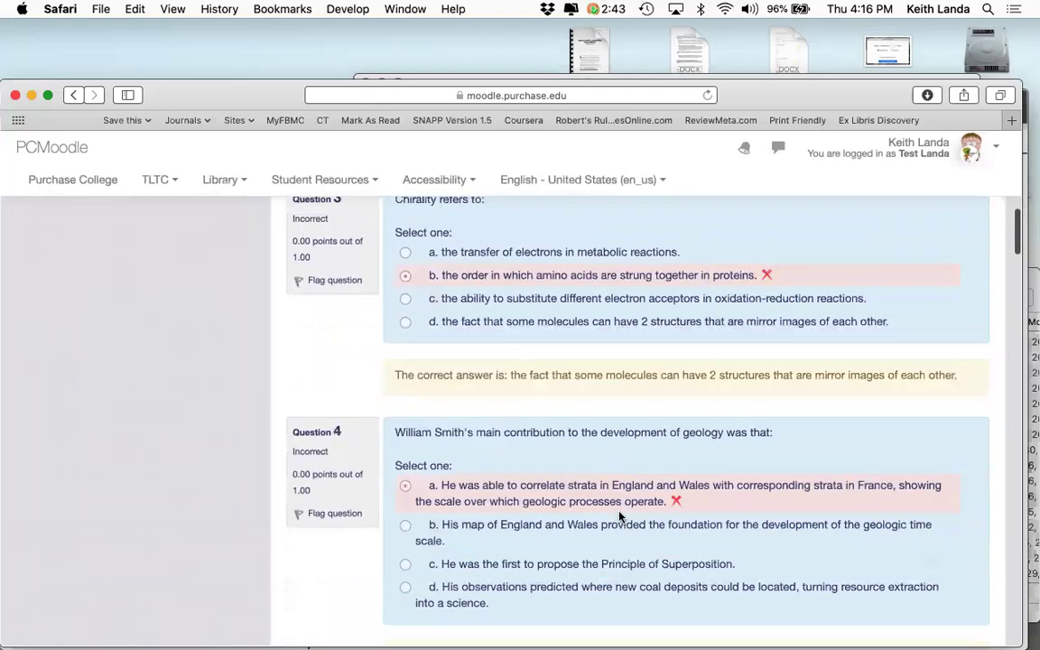
pyautogui.scroll(15, 619, 517)
pyautogui.scroll(10, 620, 517)
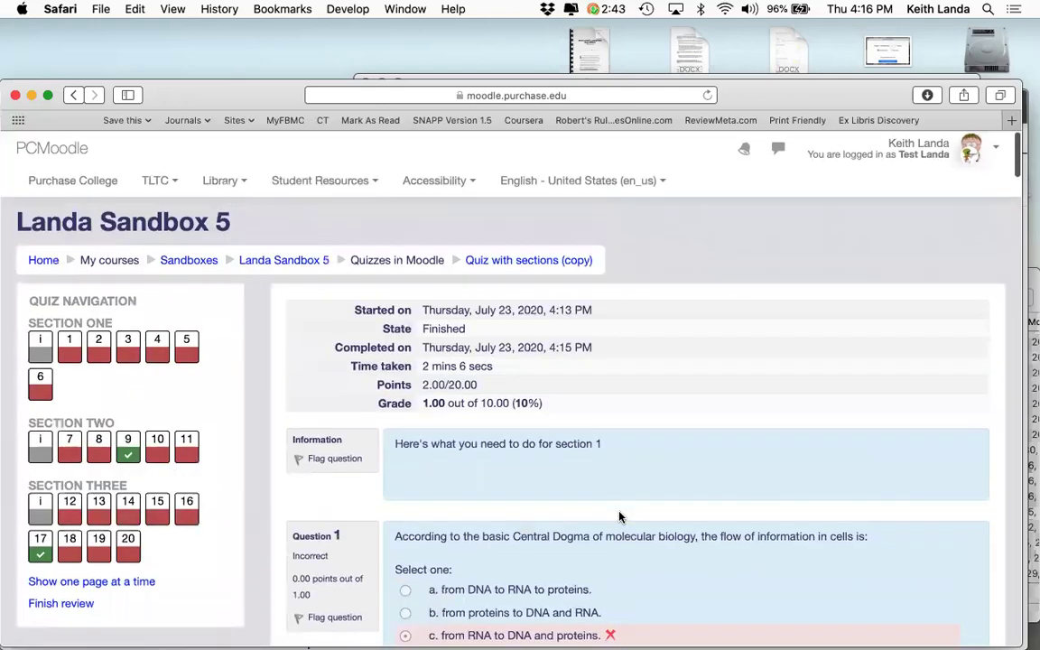
# Step: Compare the feedback on incorrect, correct and unanswered questions in section two, and re-examine question 1 and the grade summary
pyautogui.scroll(-12, 620, 516)
pyautogui.scroll(-15, 620, 517)
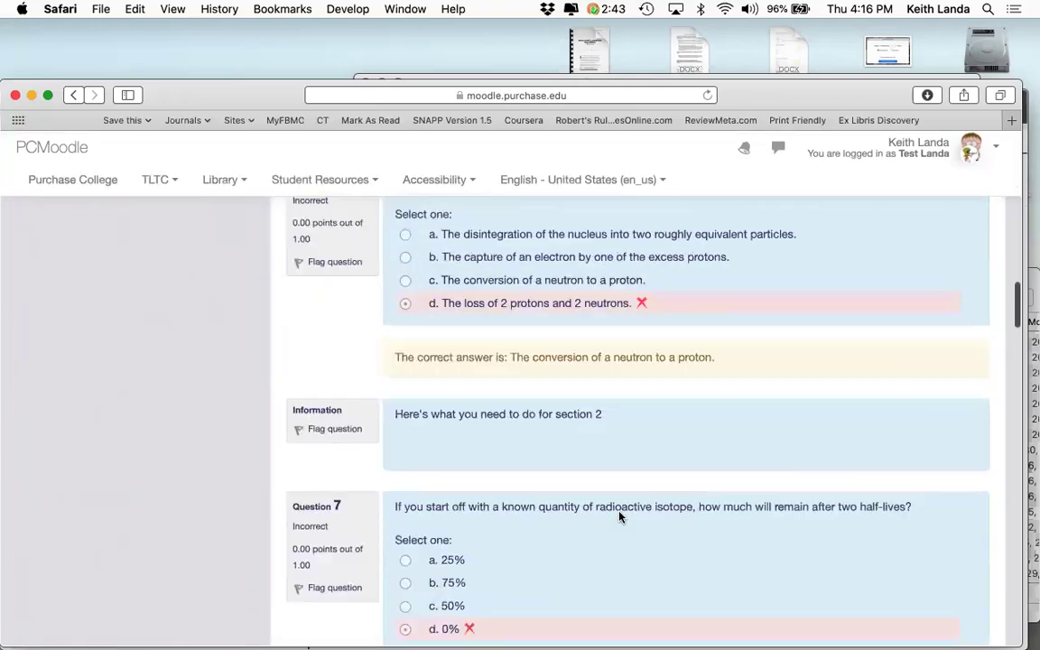
pyautogui.scroll(-15, 616, 517)
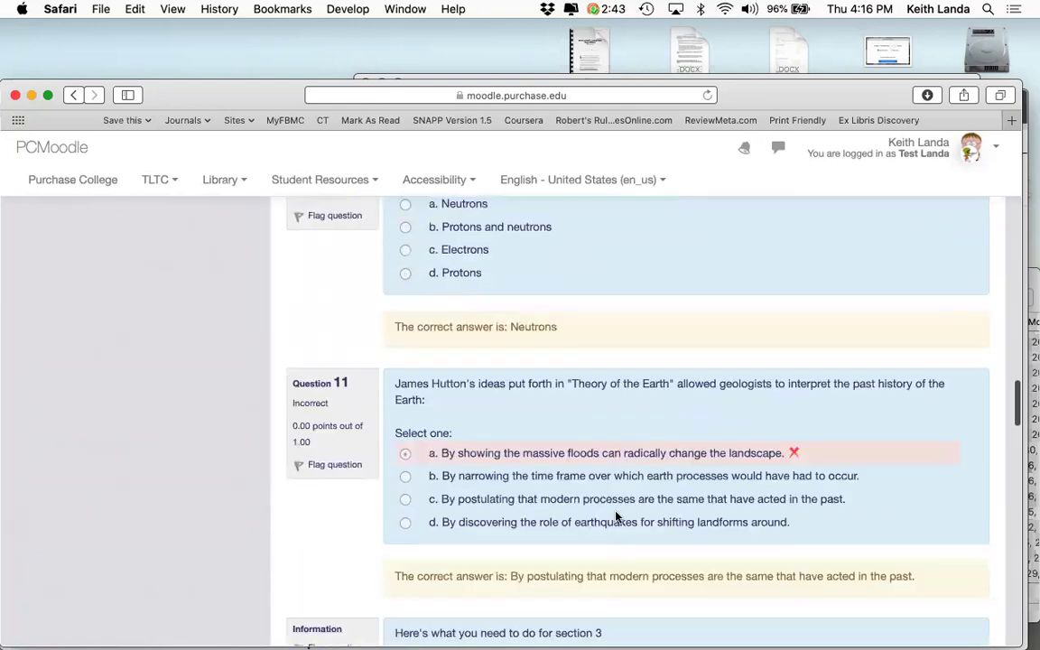
pyautogui.scroll(9, 617, 517)
pyautogui.scroll(10, 617, 516)
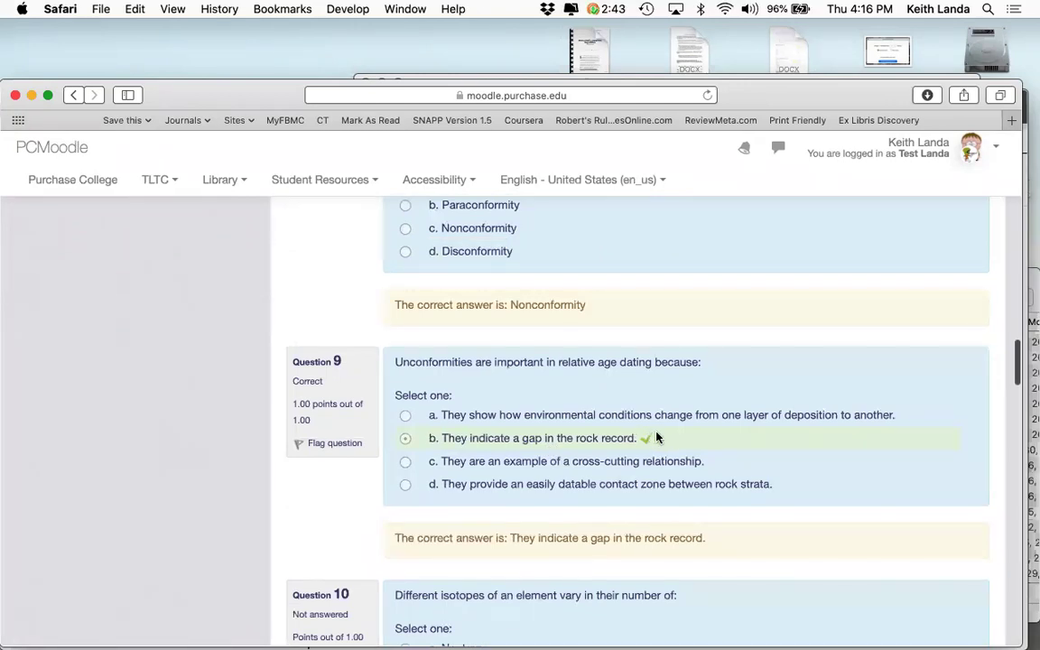
pyautogui.scroll(15, 658, 438)
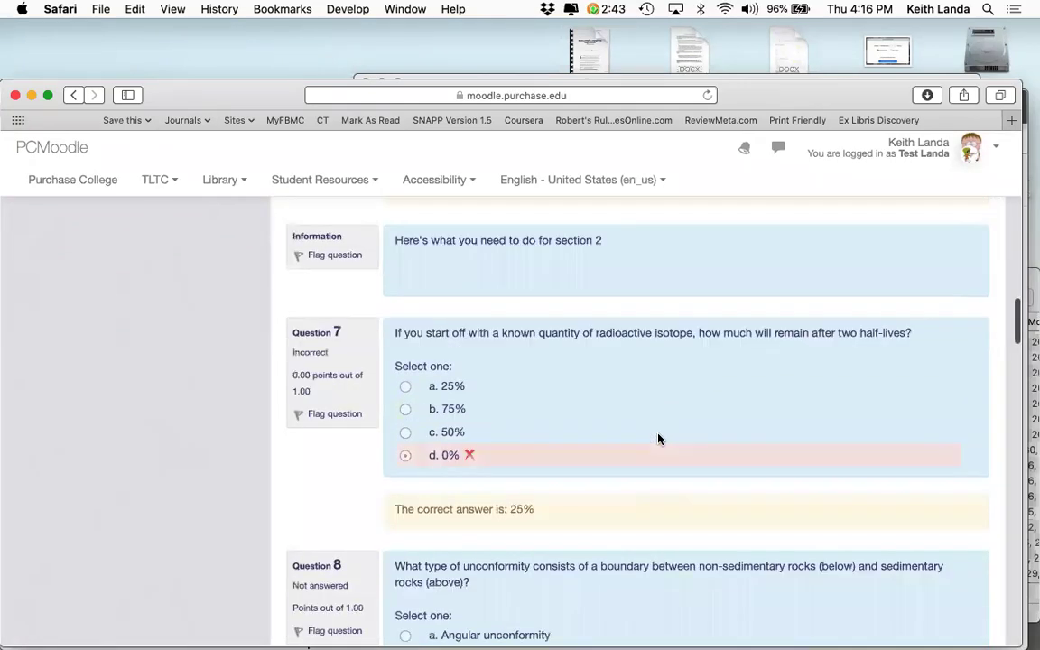
pyautogui.scroll(15, 658, 438)
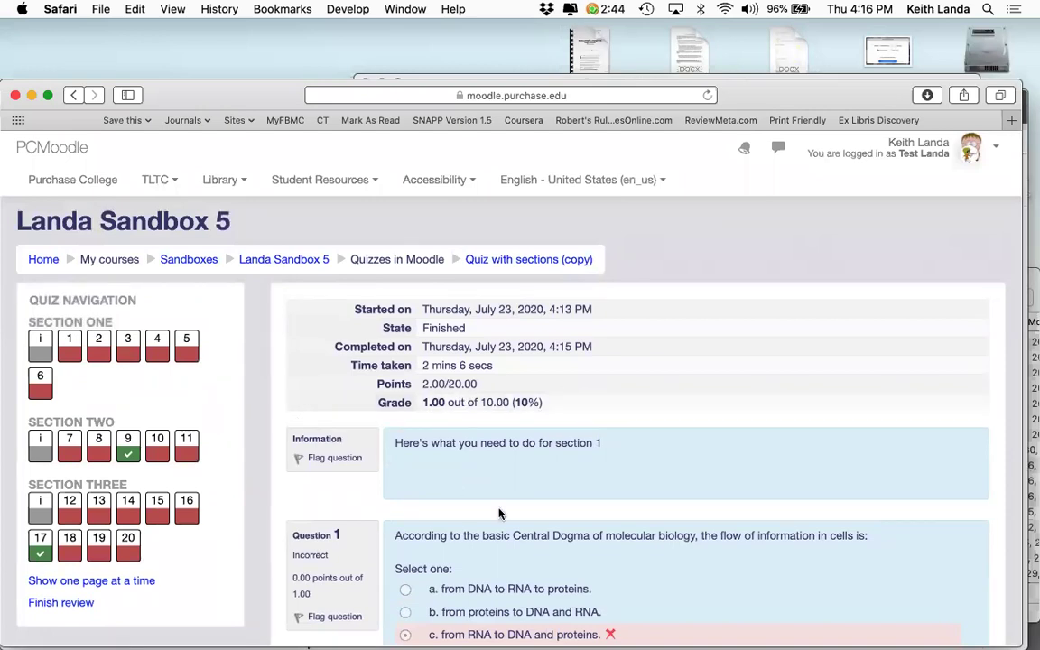
pyautogui.scroll(-3, 500, 513)
pyautogui.scroll(-3, 499, 513)
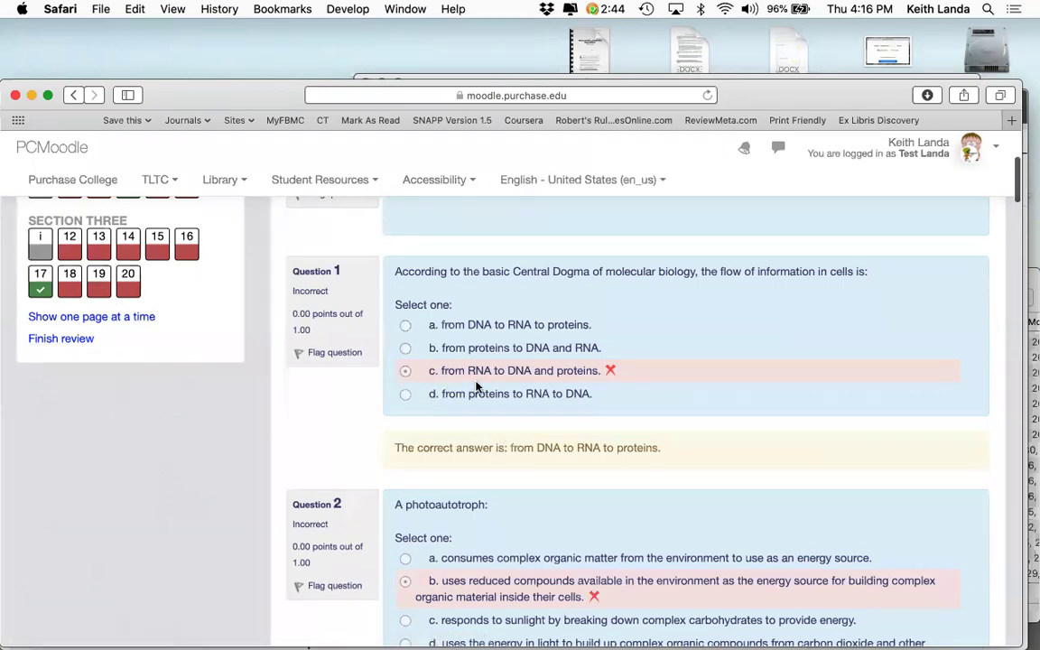
pyautogui.scroll(2, 477, 387)
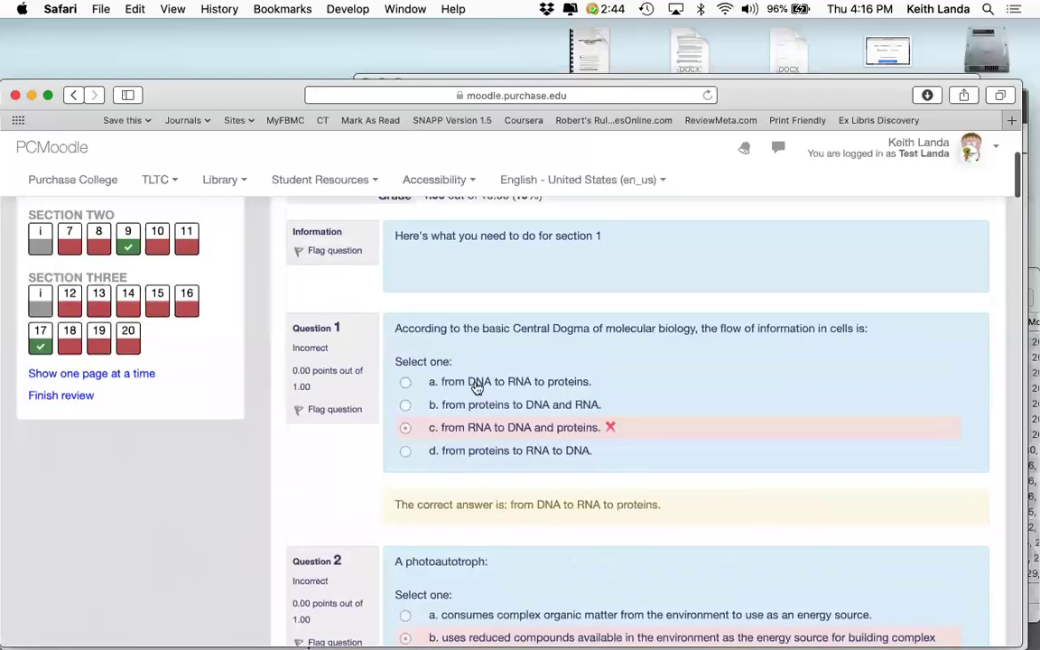
pyautogui.scroll(1, 477, 387)
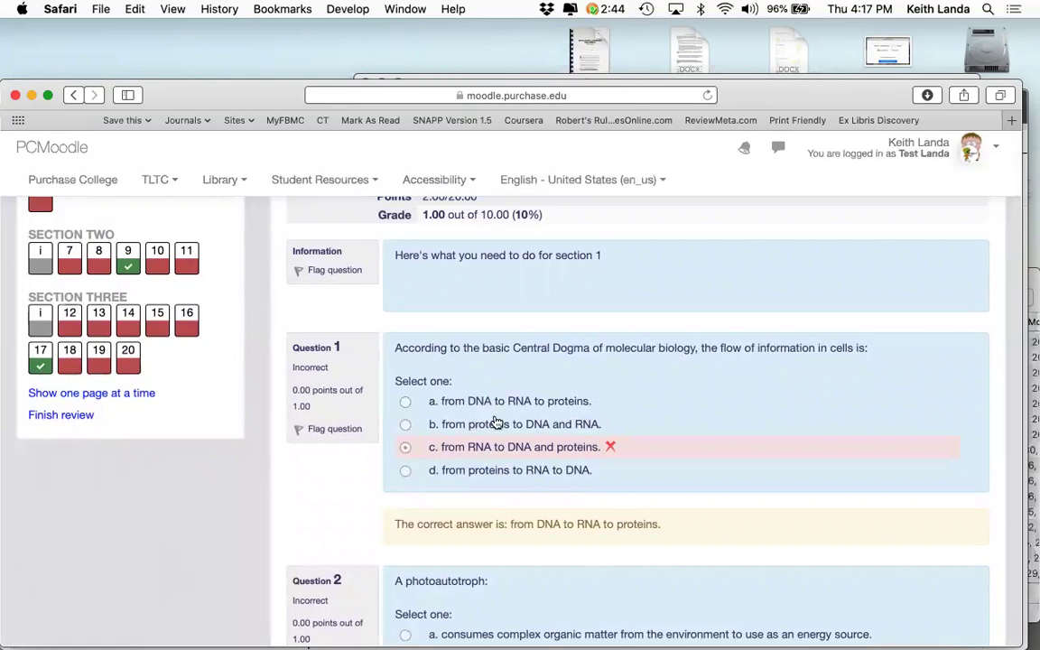
pyautogui.scroll(5, 479, 447)
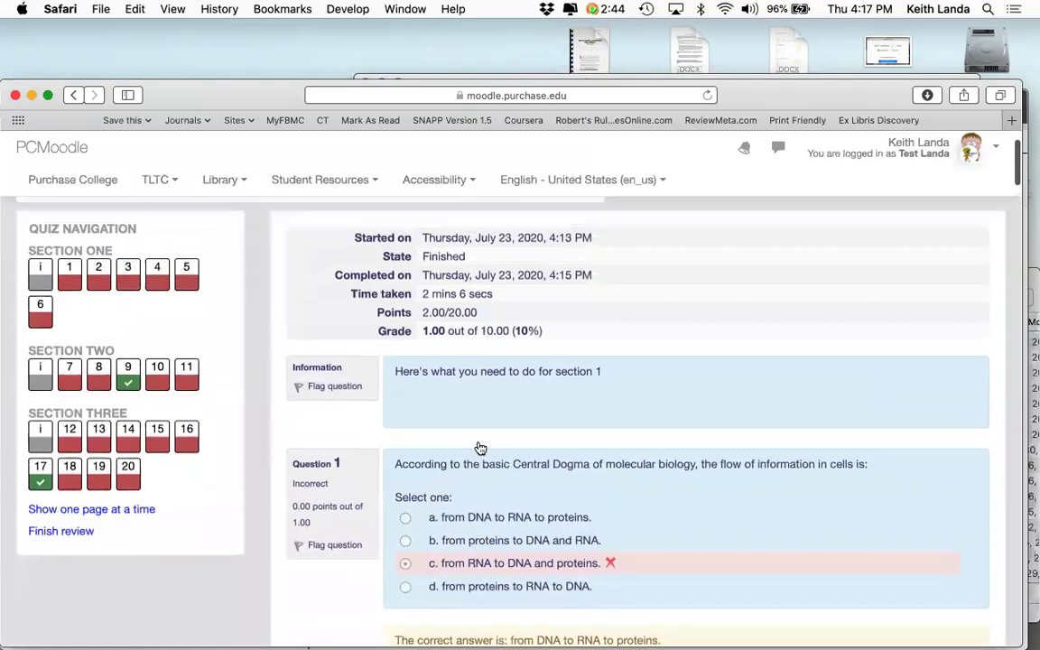
pyautogui.scroll(2, 479, 447)
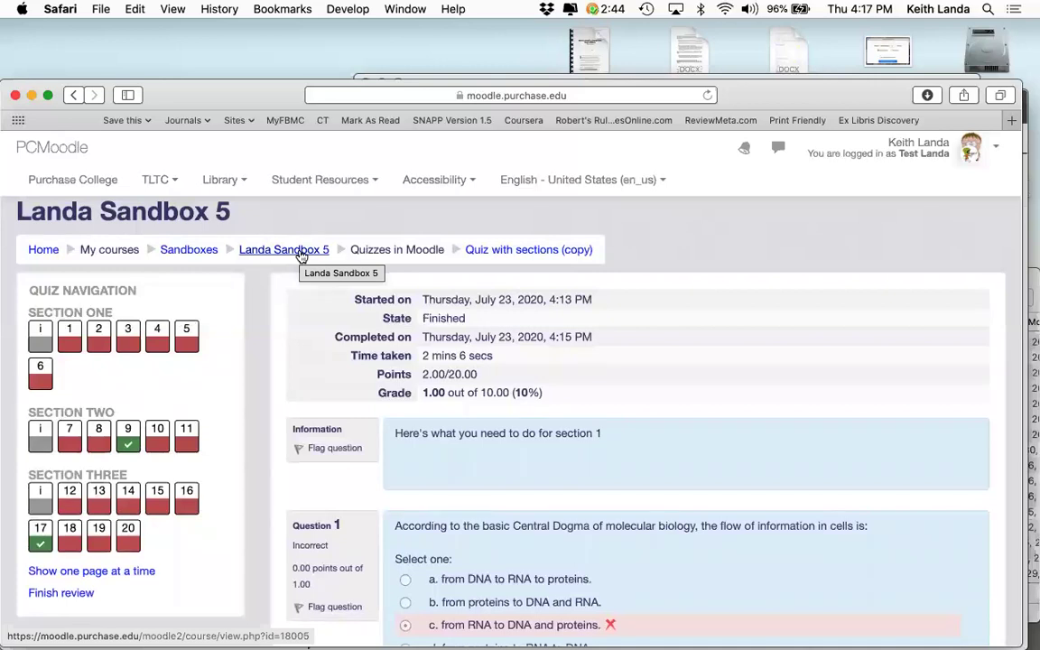
# Step: Switch to the workshop outline in Google Docs in Chrome and read the student view and documentation/resources sections
pyautogui.press('super+Tab')
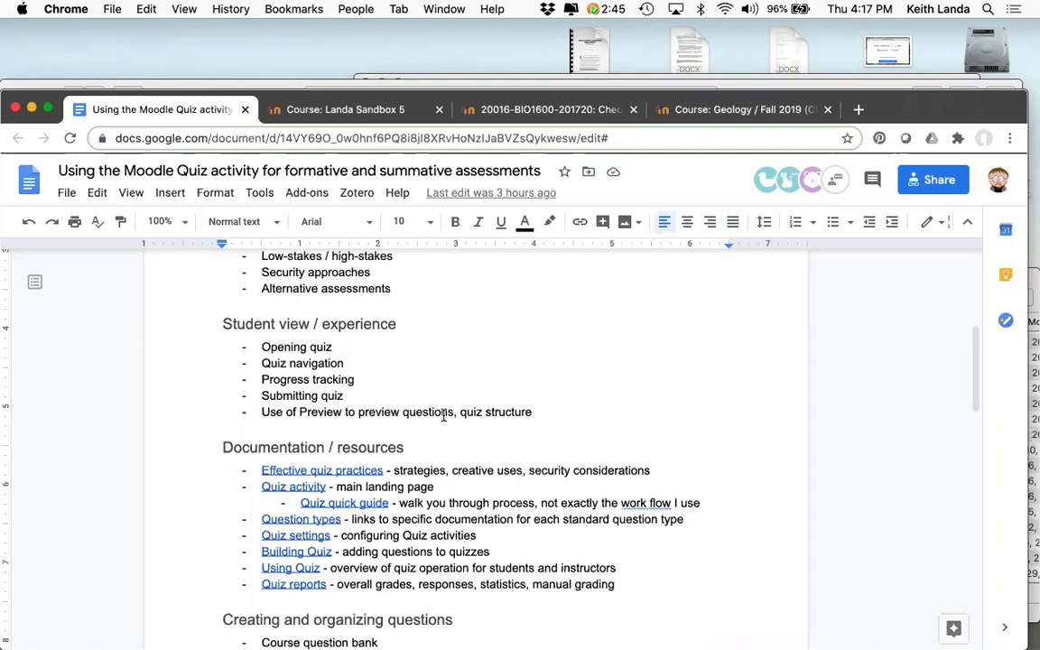
pyautogui.scroll(-3, 444, 416)
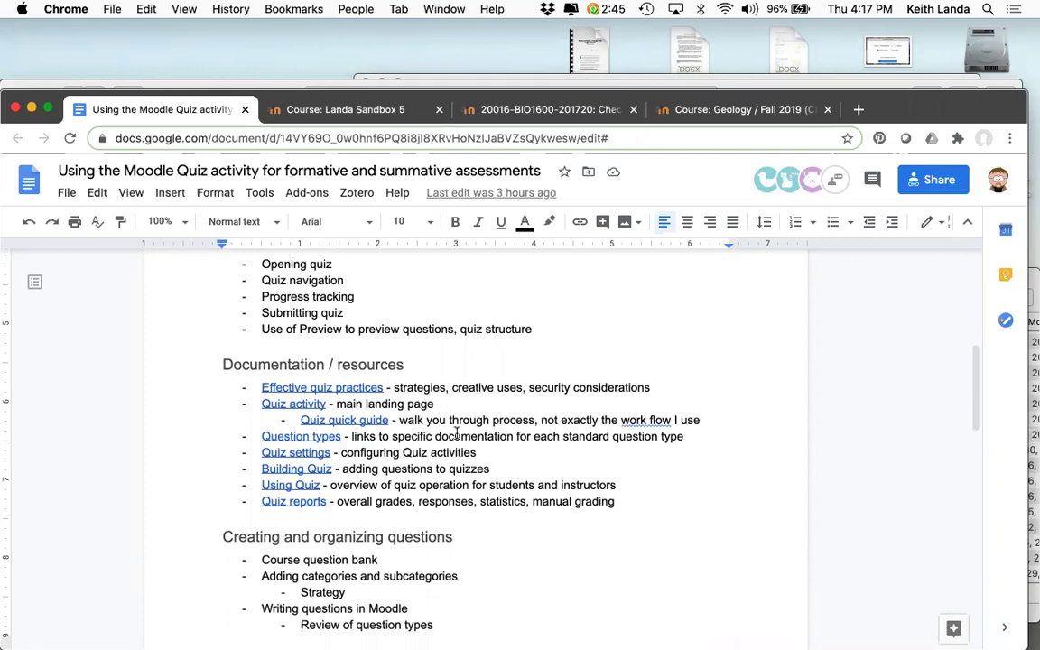
pyautogui.scroll(15, 447, 407)
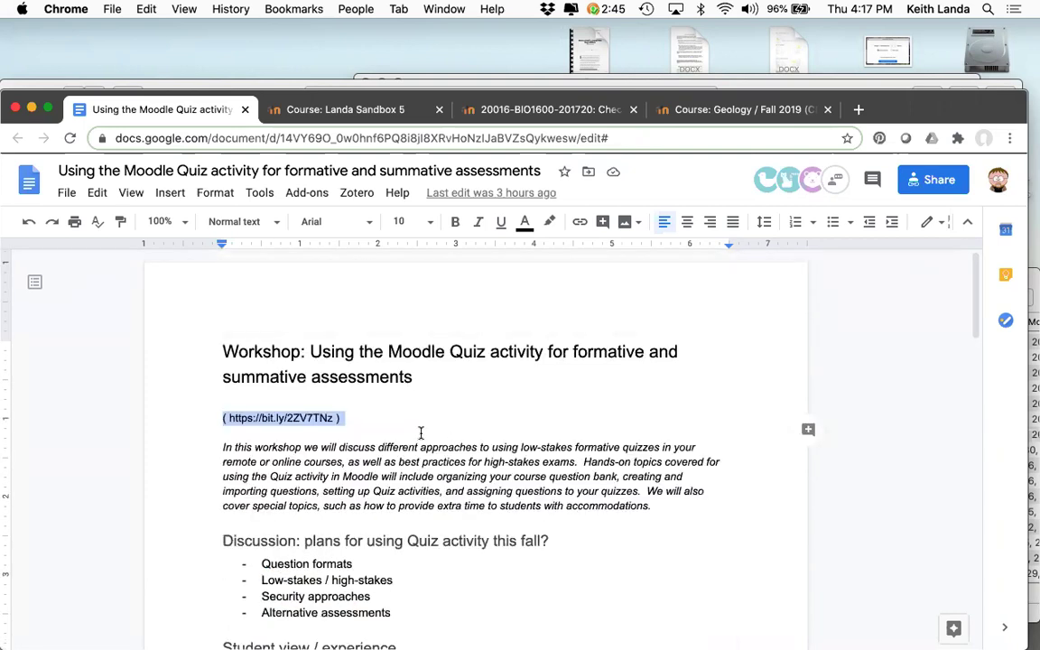
pyautogui.scroll(-8, 342, 477)
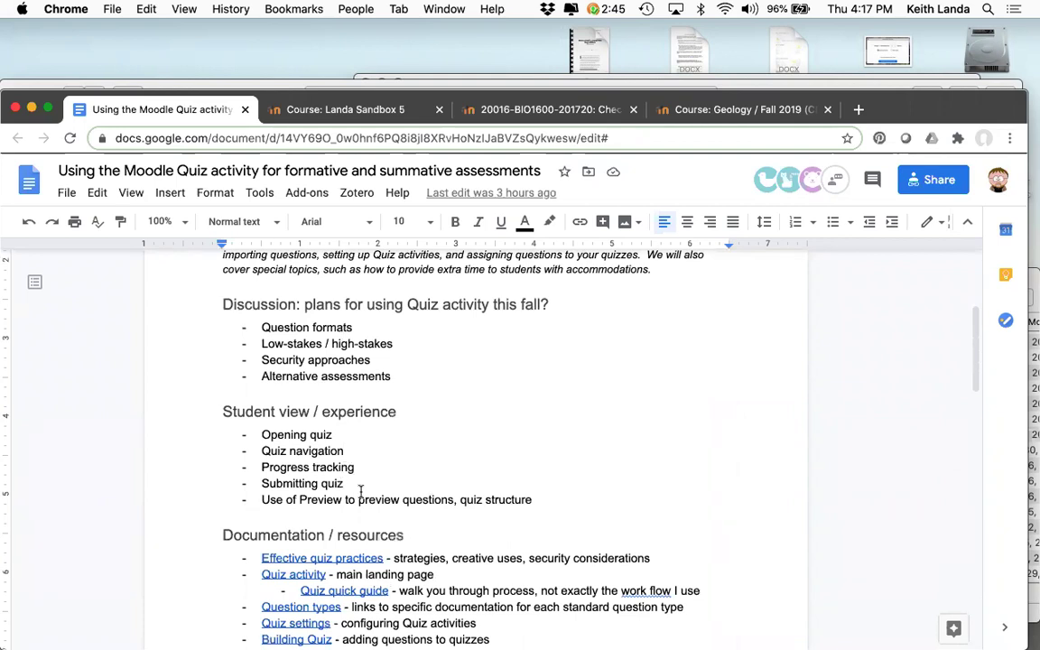
pyautogui.scroll(-1, 403, 524)
pyautogui.scroll(-2, 404, 523)
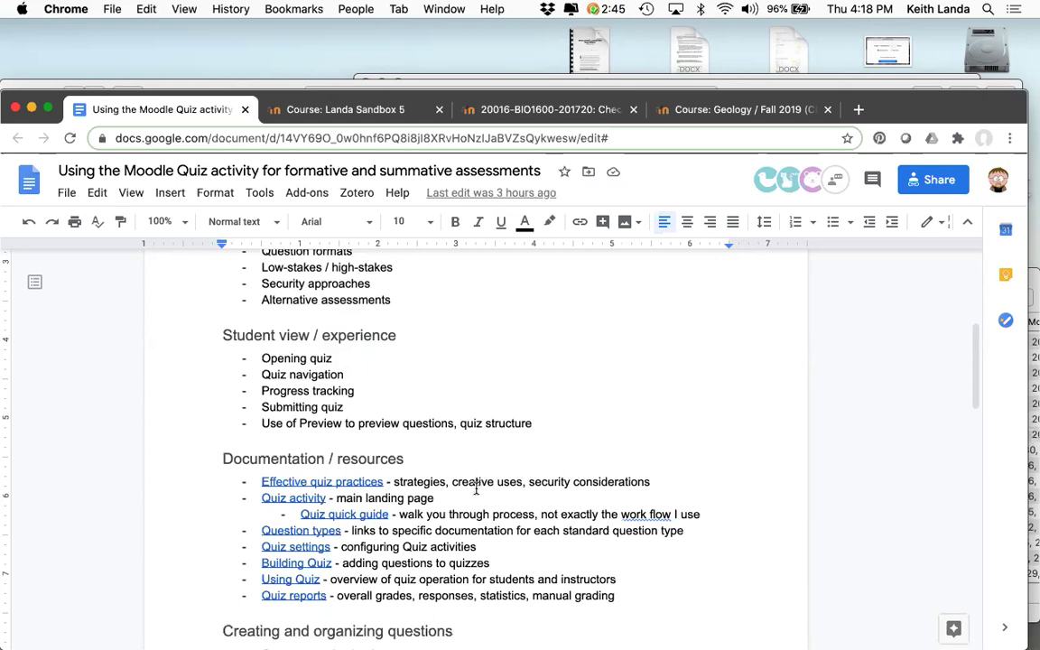
pyautogui.scroll(-1, 477, 488)
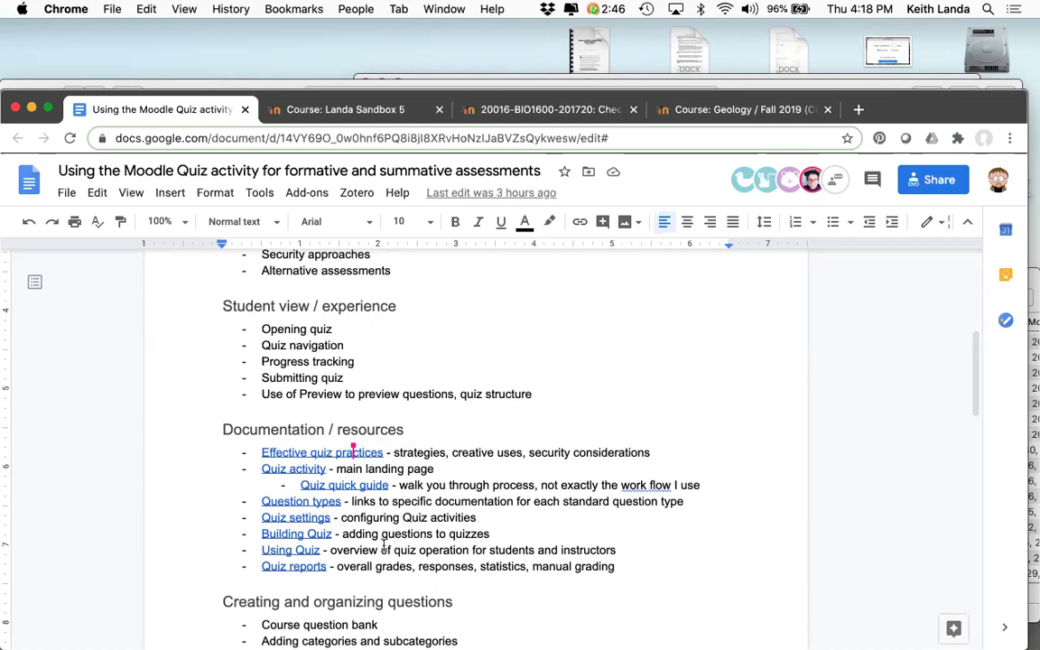
# Step: Open the linked Question types documentation from the outline and look through the list of Moodle question types
pyautogui.click(302, 501)
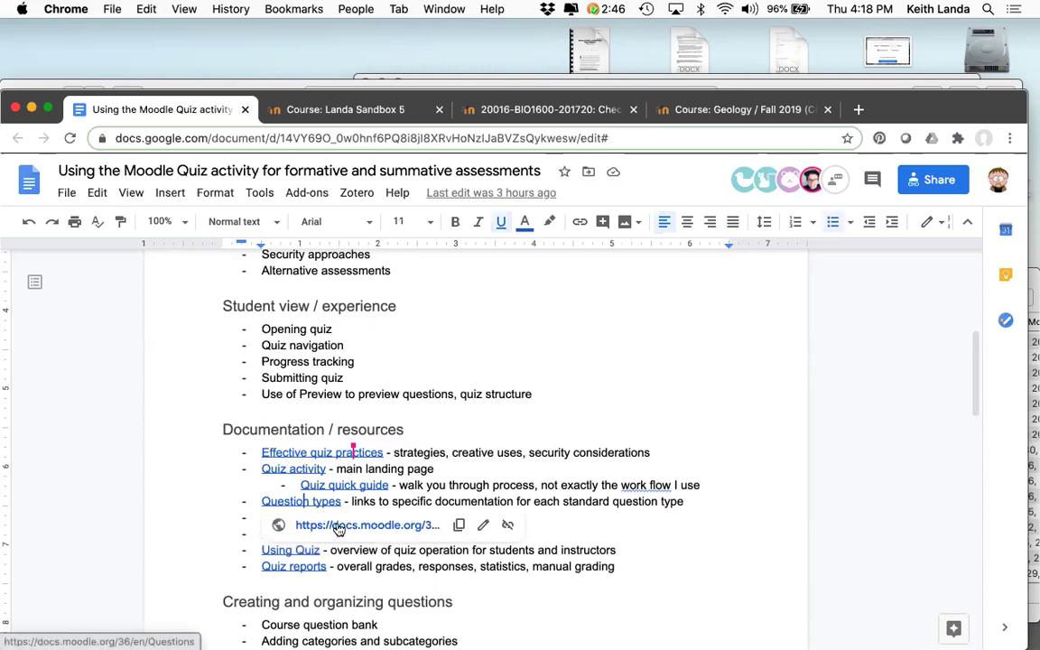
pyautogui.click(339, 526)
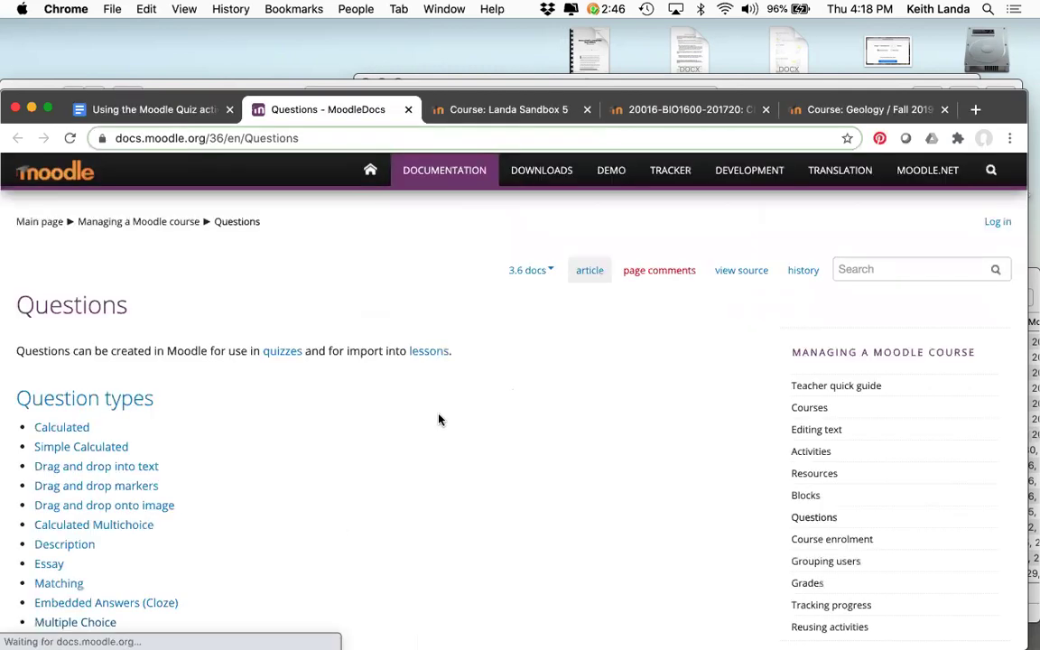
pyautogui.scroll(-3, 439, 419)
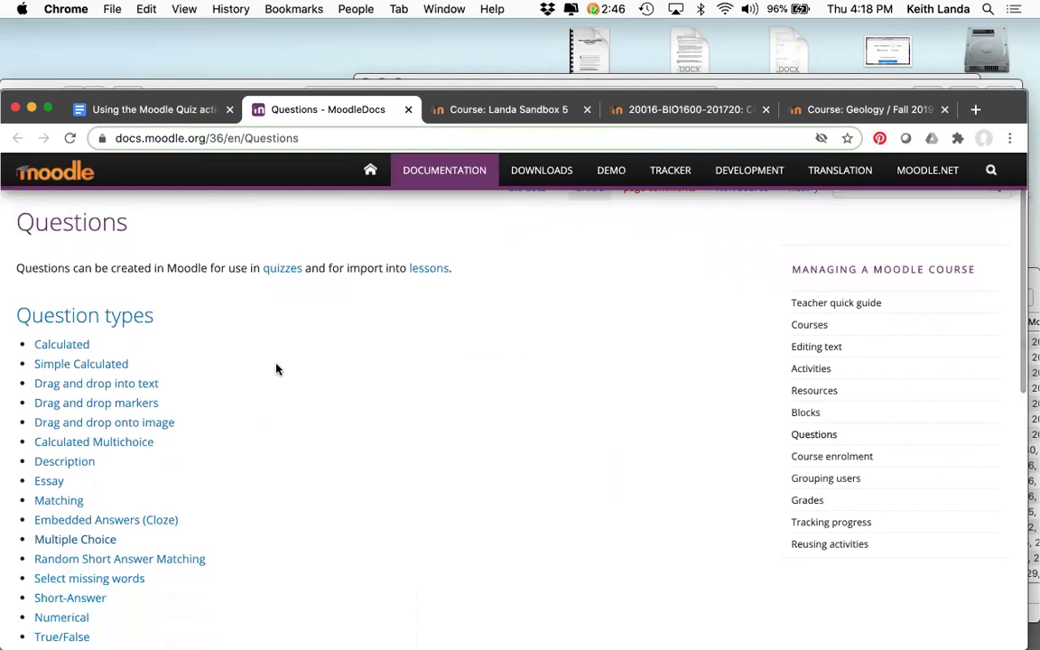
pyautogui.scroll(-2, 200, 368)
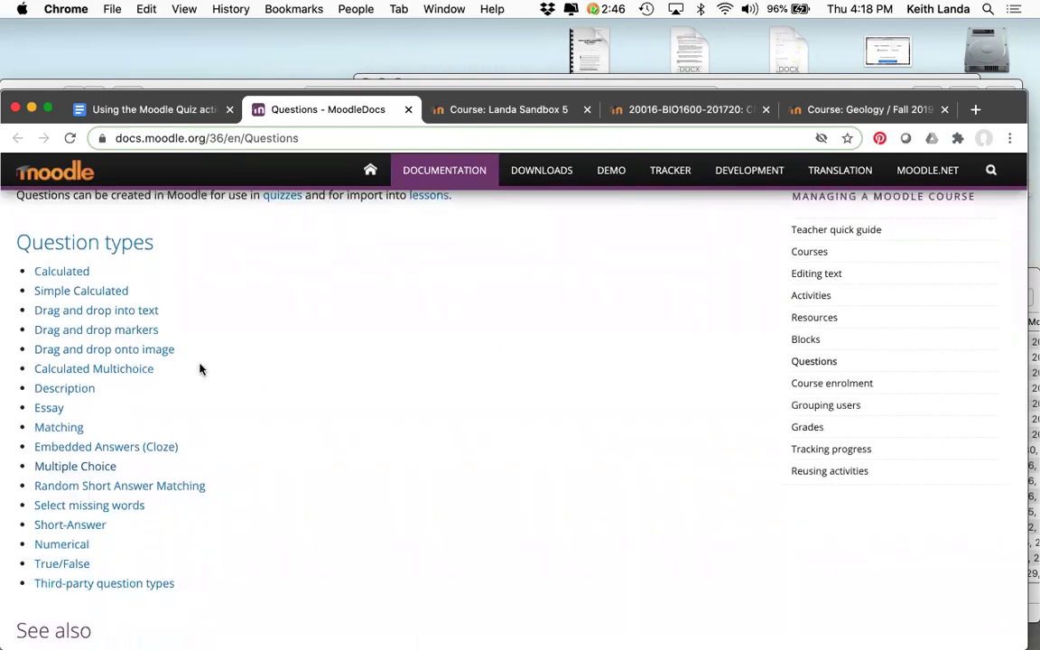
pyautogui.scroll(1, 200, 369)
pyautogui.scroll(-1, 200, 368)
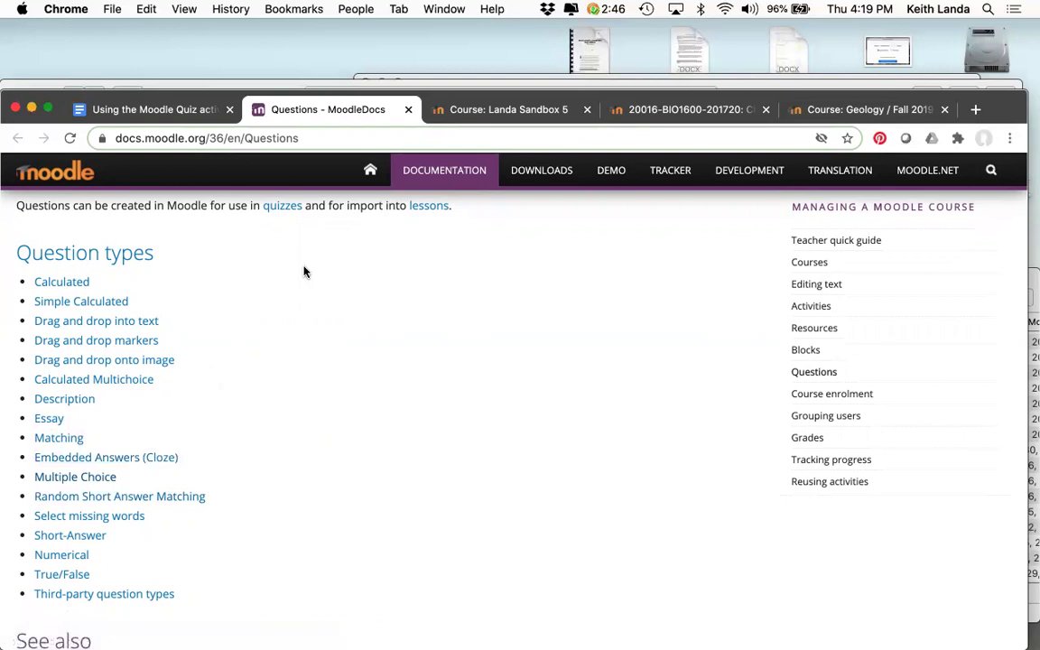
# Step: Close the question types documentation and read the outline's remaining sections, from creating and organizing questions through quiz reports
pyautogui.click(408, 109)
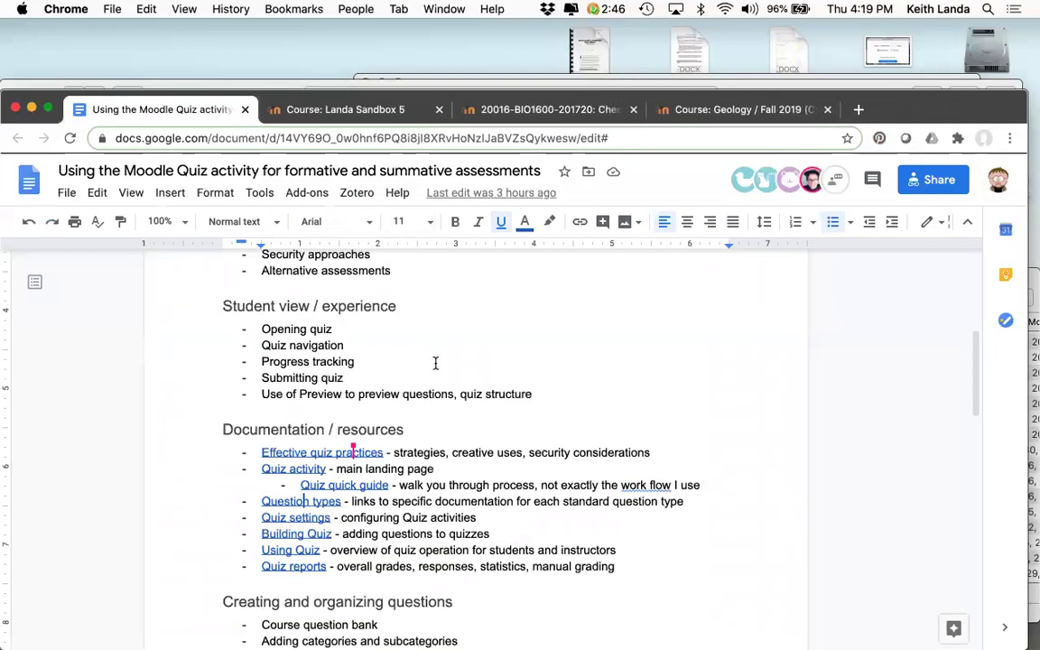
pyautogui.scroll(-1, 390, 323)
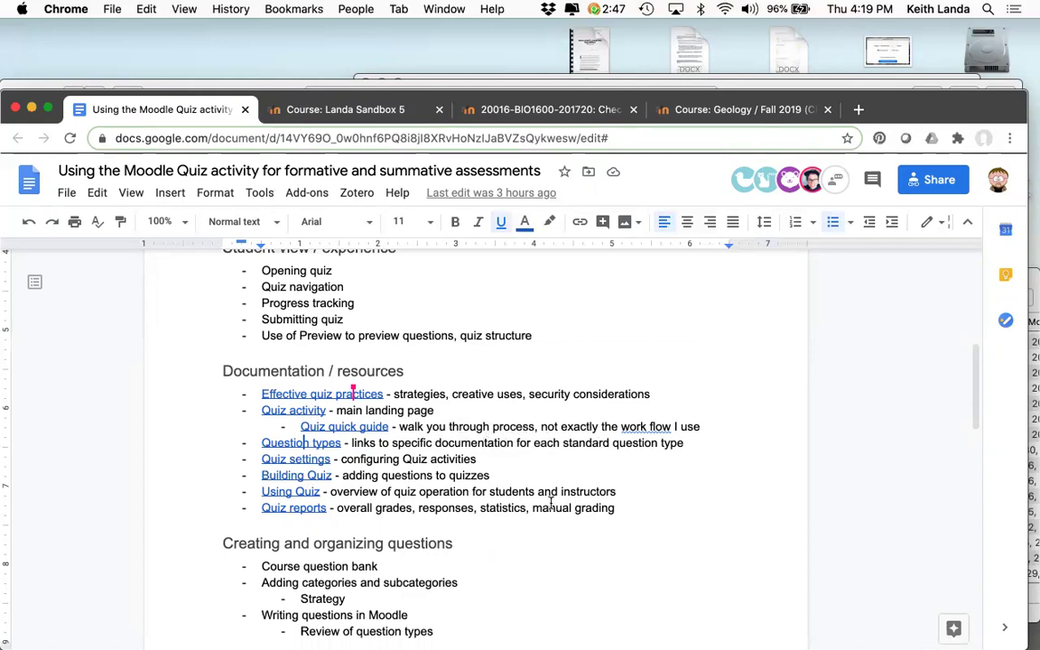
pyautogui.scroll(-2, 489, 567)
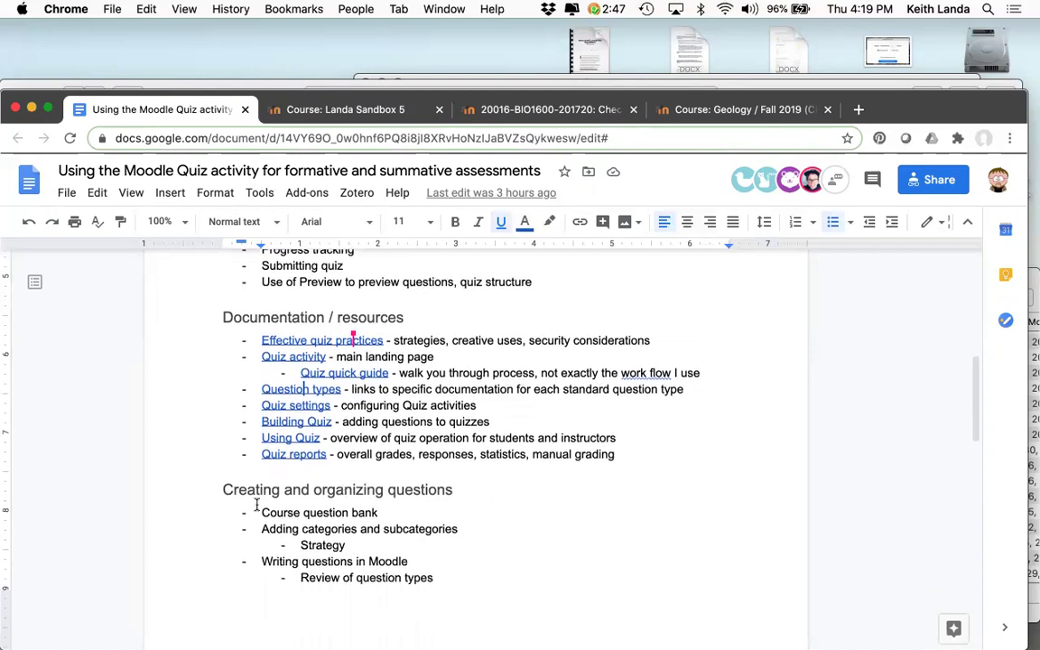
pyautogui.scroll(-3, 391, 513)
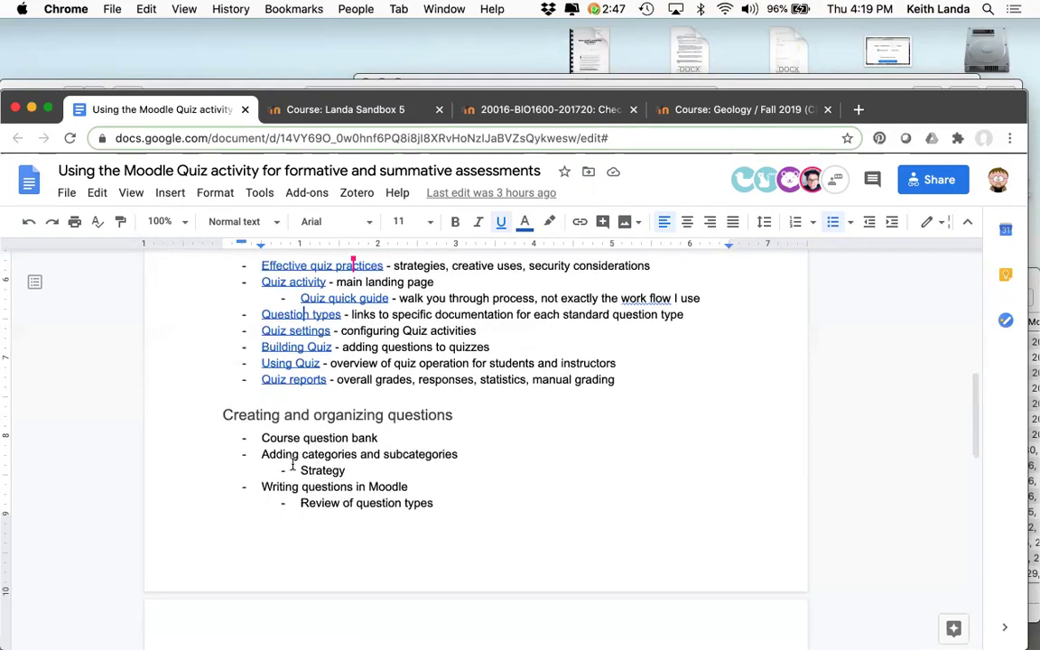
pyautogui.scroll(-4, 312, 498)
pyautogui.scroll(-9, 312, 498)
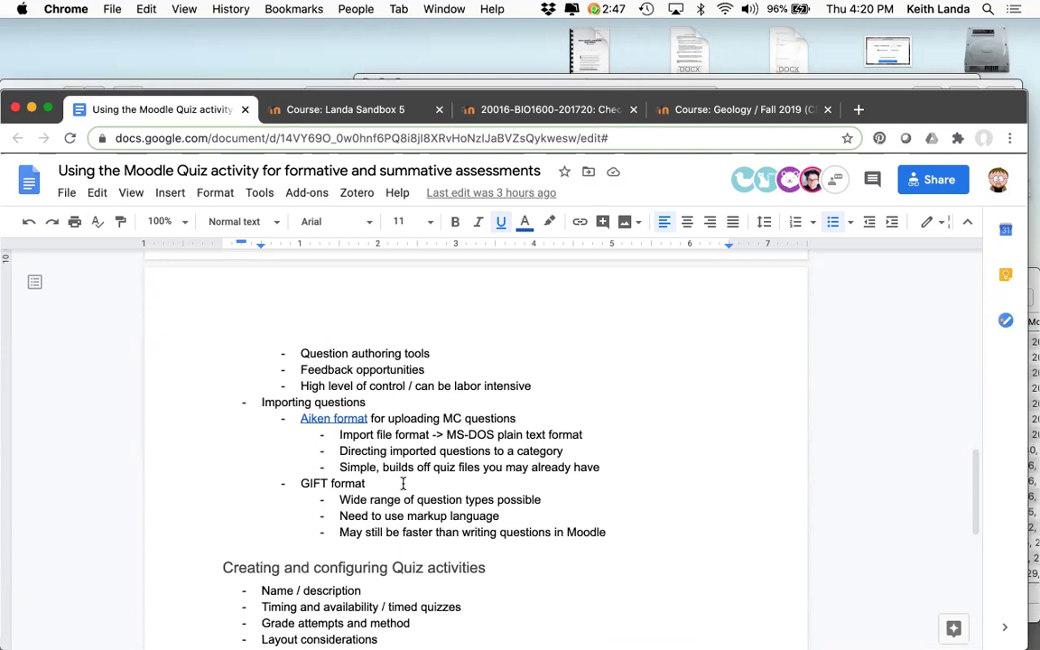
pyautogui.scroll(-5, 557, 500)
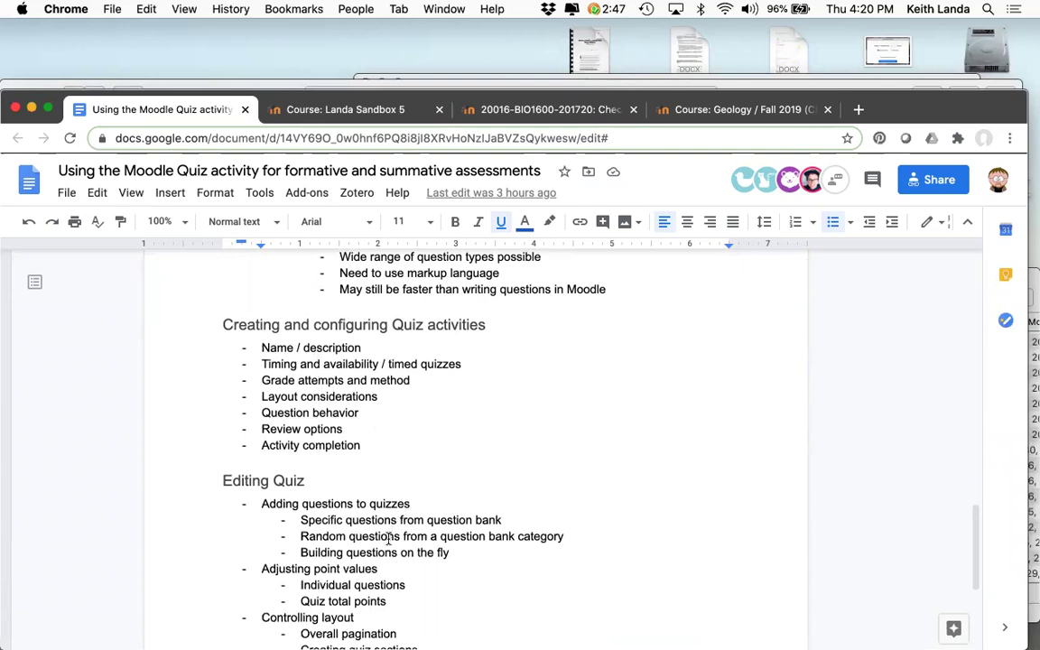
pyautogui.scroll(-3, 389, 539)
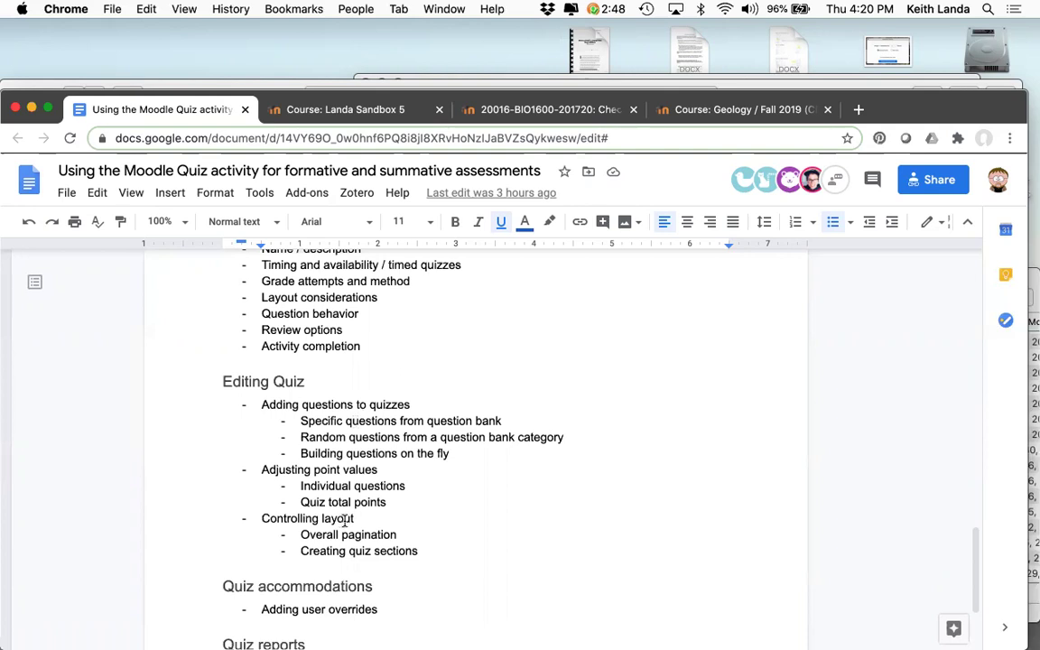
pyautogui.scroll(-3, 409, 535)
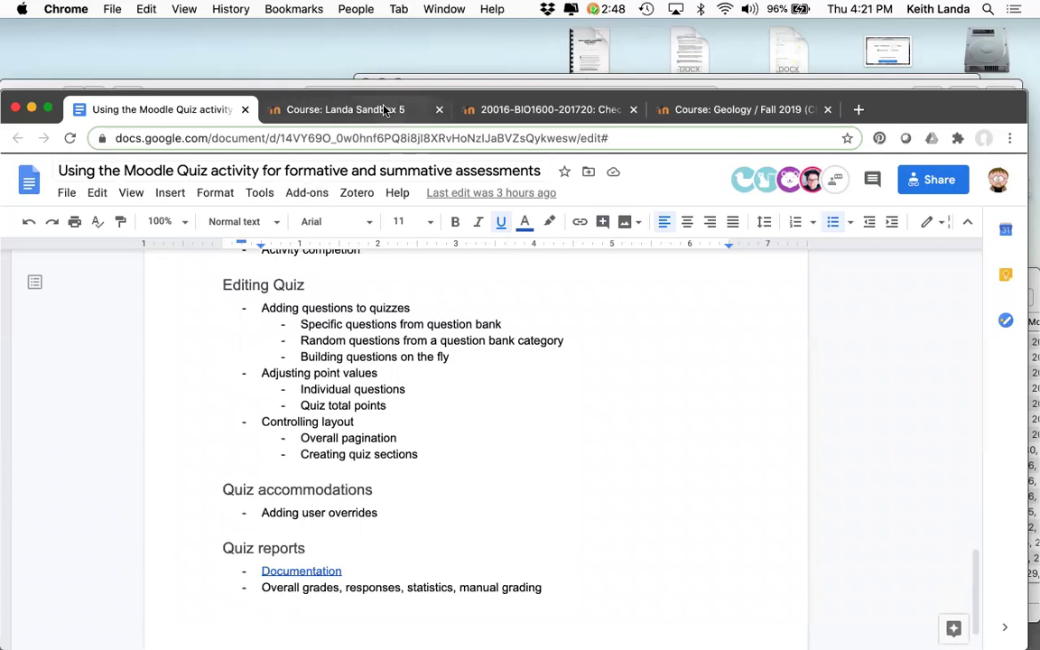
pyautogui.scroll(10, 397, 384)
pyautogui.scroll(2, 397, 384)
pyautogui.scroll(-1, 398, 384)
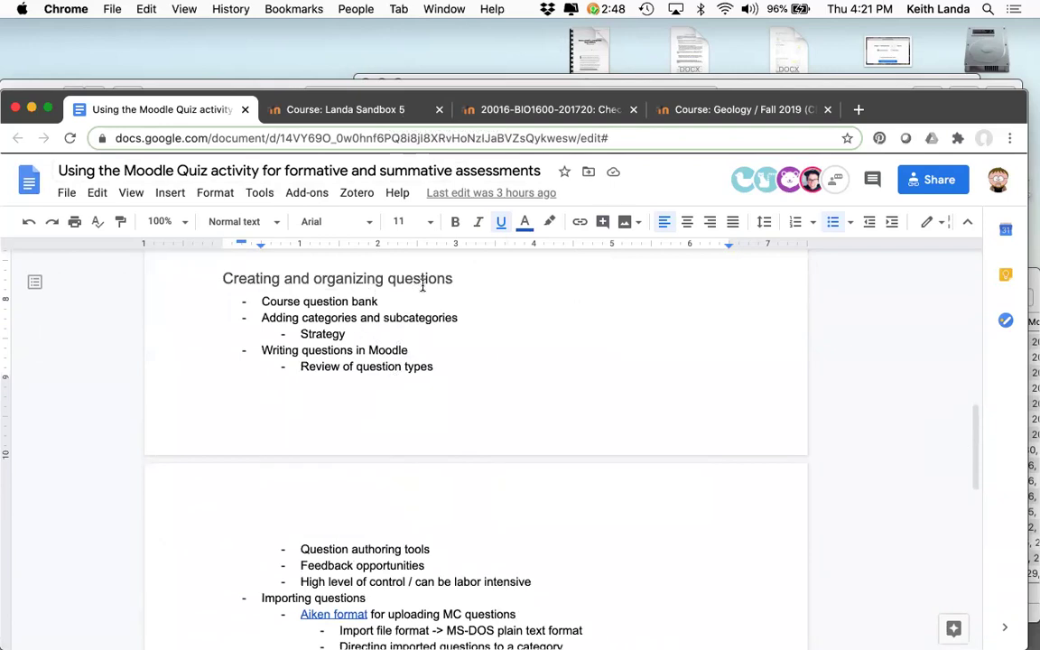
# Step: Switch to the sandbox course after a glance at the Geology / Fall 2019 course, and turn editing on
pyautogui.click(383, 112)
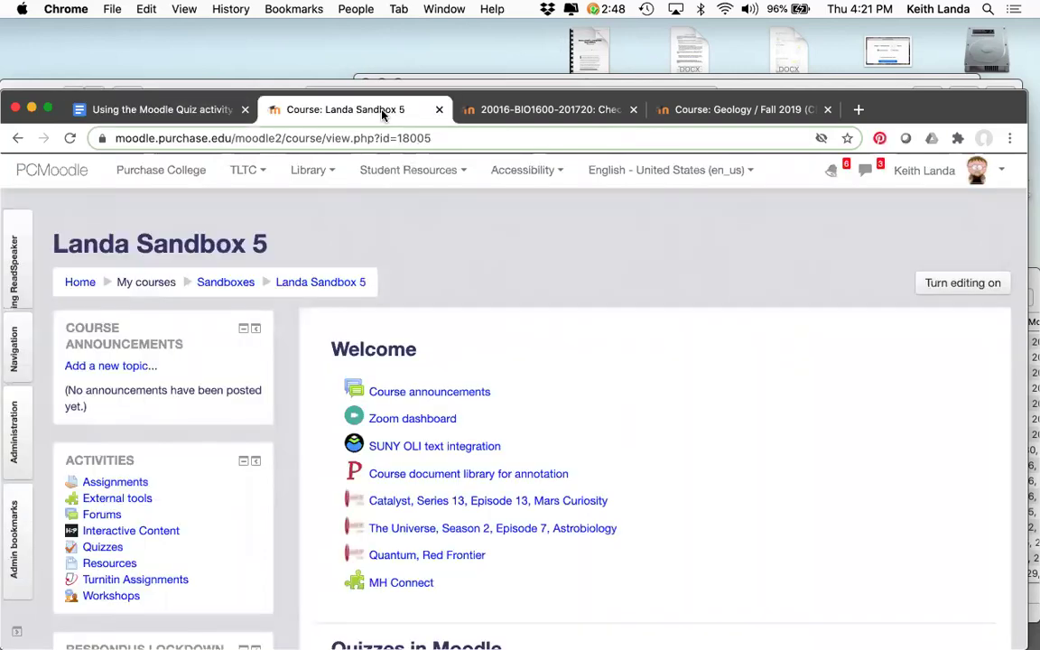
pyautogui.click(718, 109)
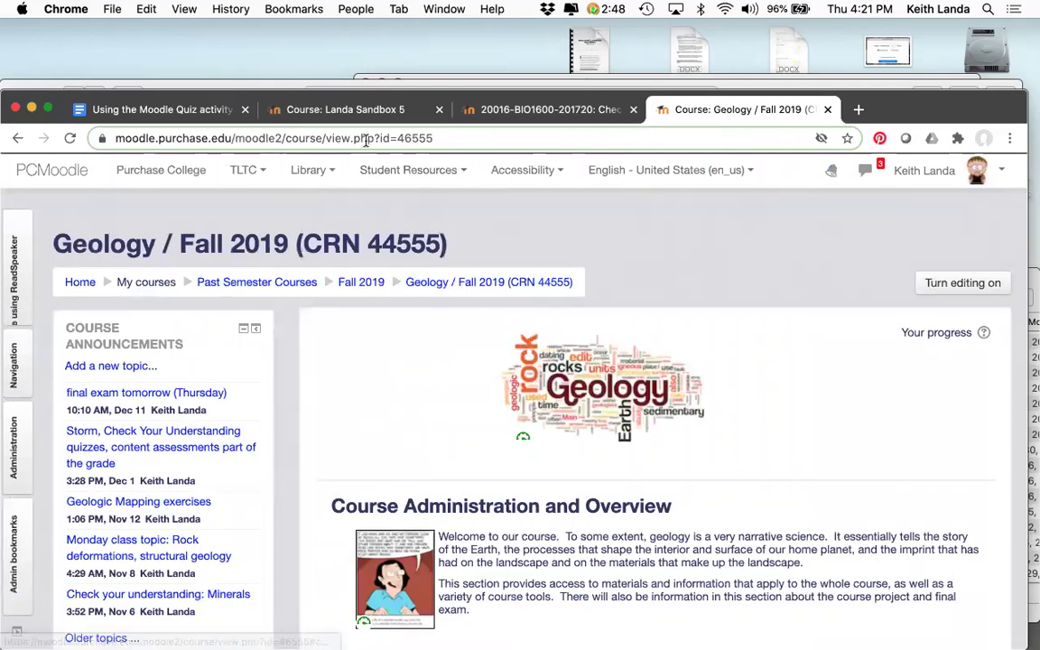
pyautogui.click(363, 112)
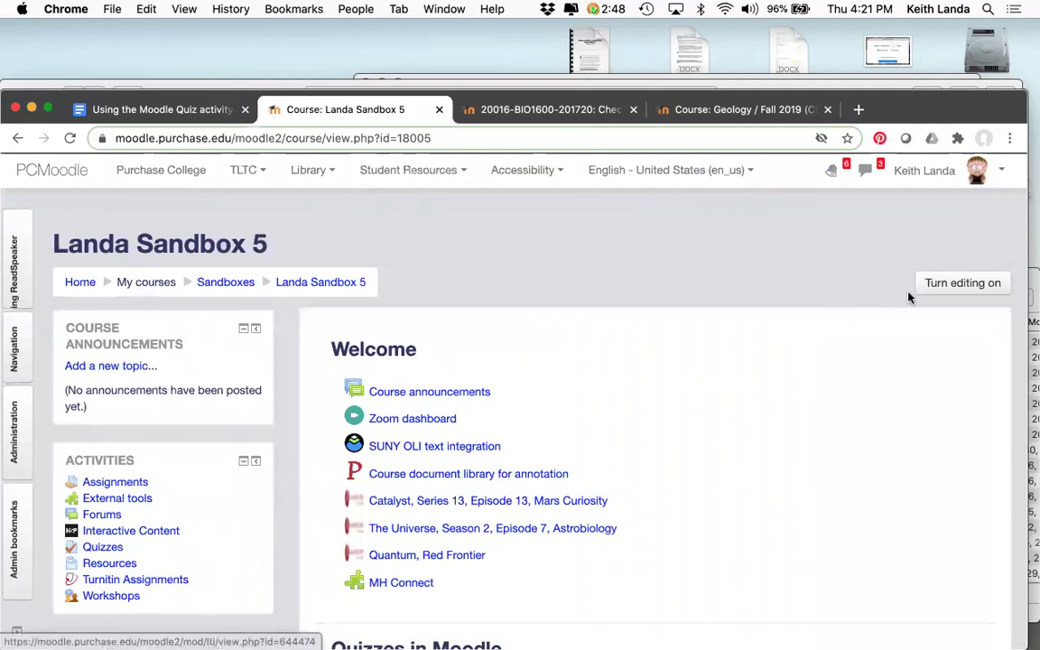
pyautogui.click(961, 283)
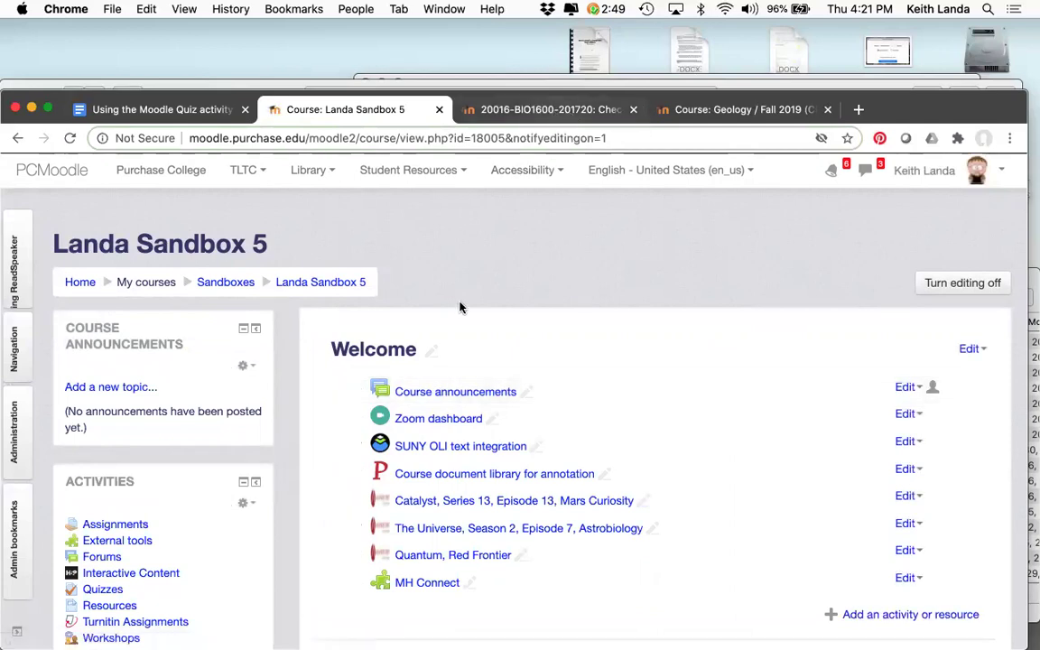
# Step: Show the sandbox course's administration options and expand its question bank entries
pyautogui.scroll(-5, 459, 308)
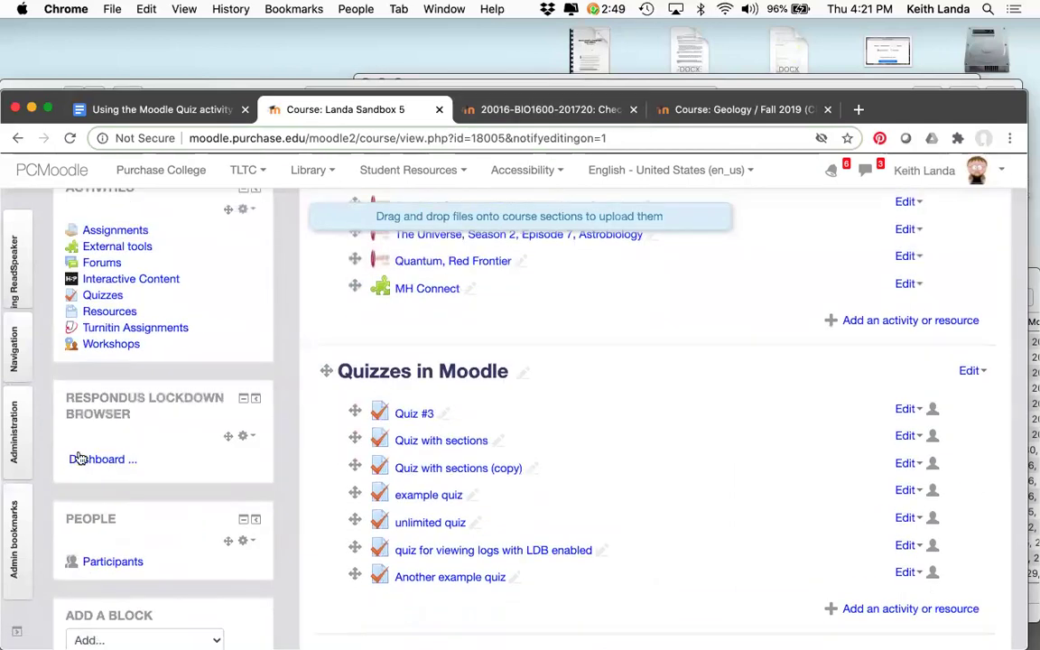
pyautogui.scroll(-3, 68, 459)
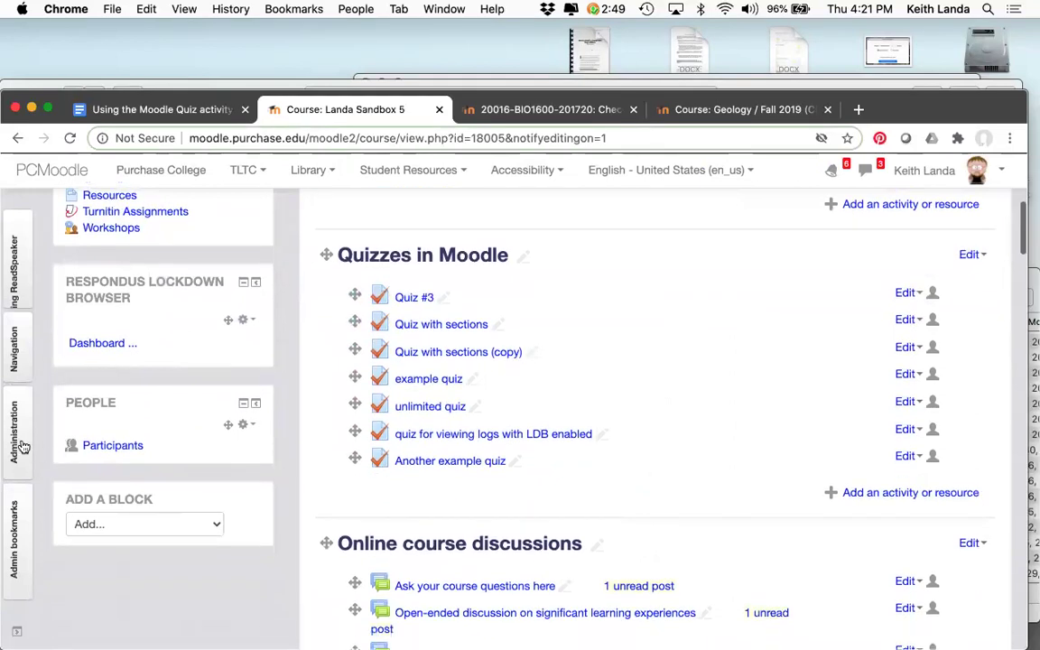
pyautogui.click(18, 442)
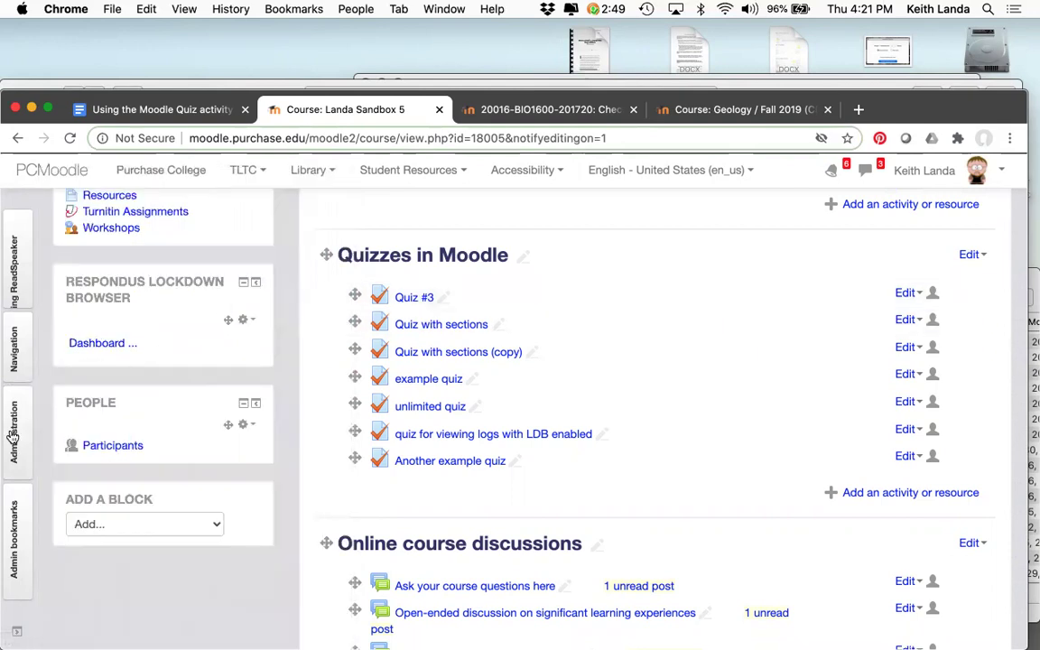
pyautogui.moveTo(12, 437)
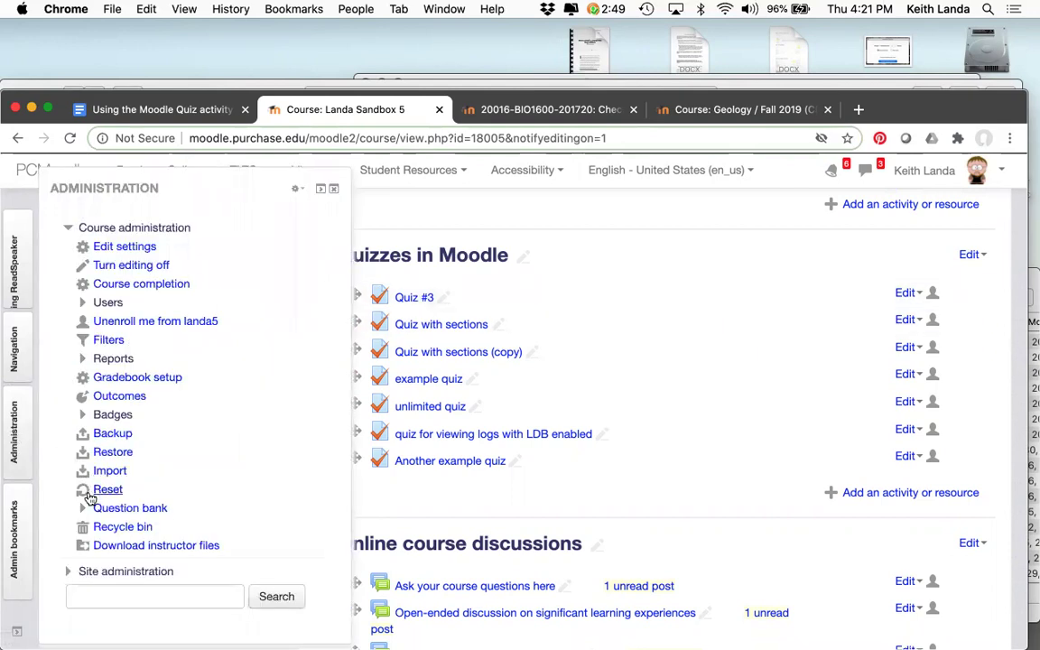
pyautogui.click(85, 509)
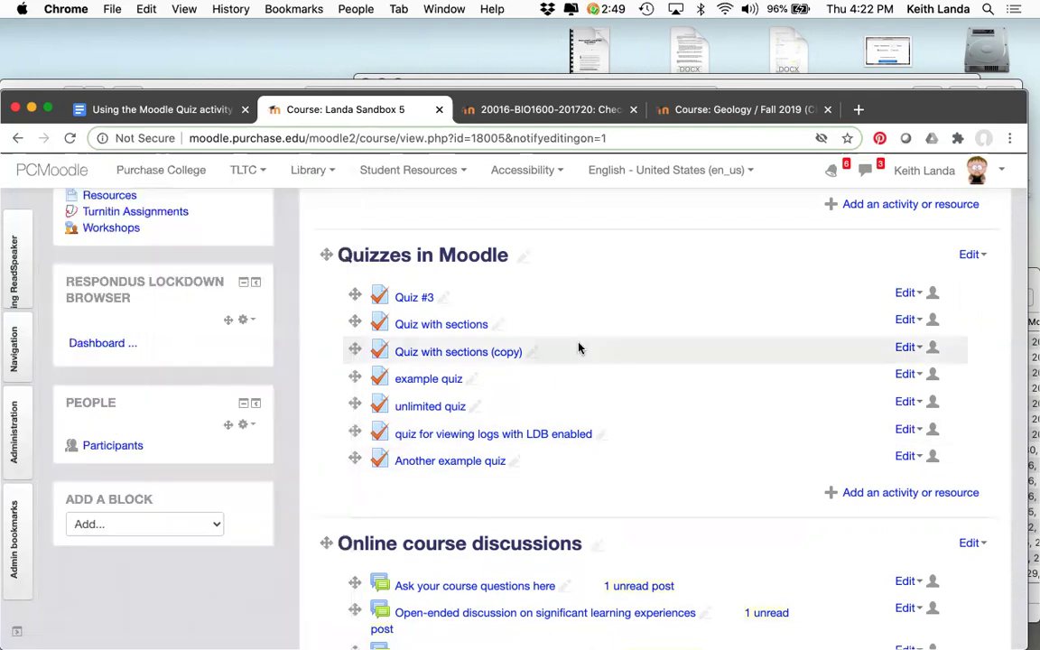
# Step: Open the question bank categories of the Search for Life in the Universe / Summer 2017 course and examine the module-based category hierarchy
pyautogui.click(573, 112)
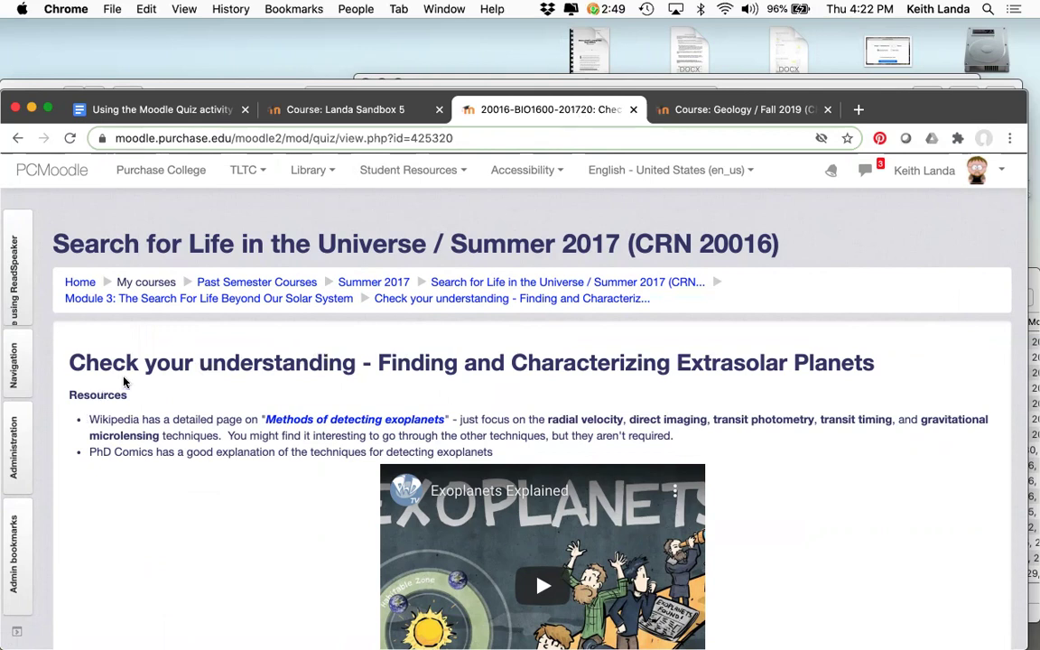
pyautogui.click(474, 290)
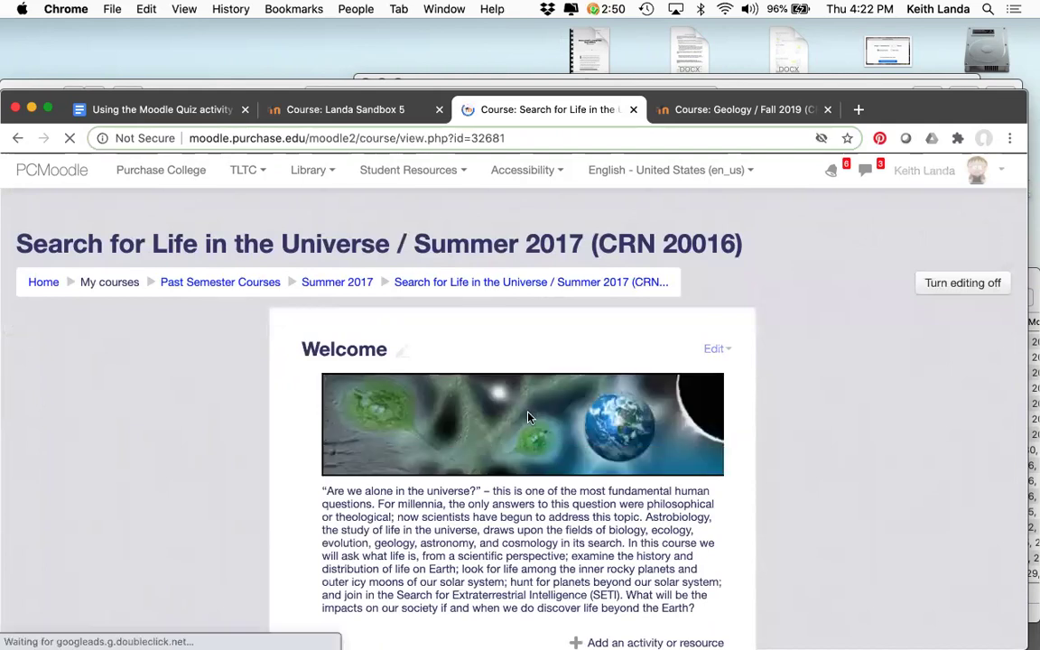
pyautogui.scroll(-5, 488, 434)
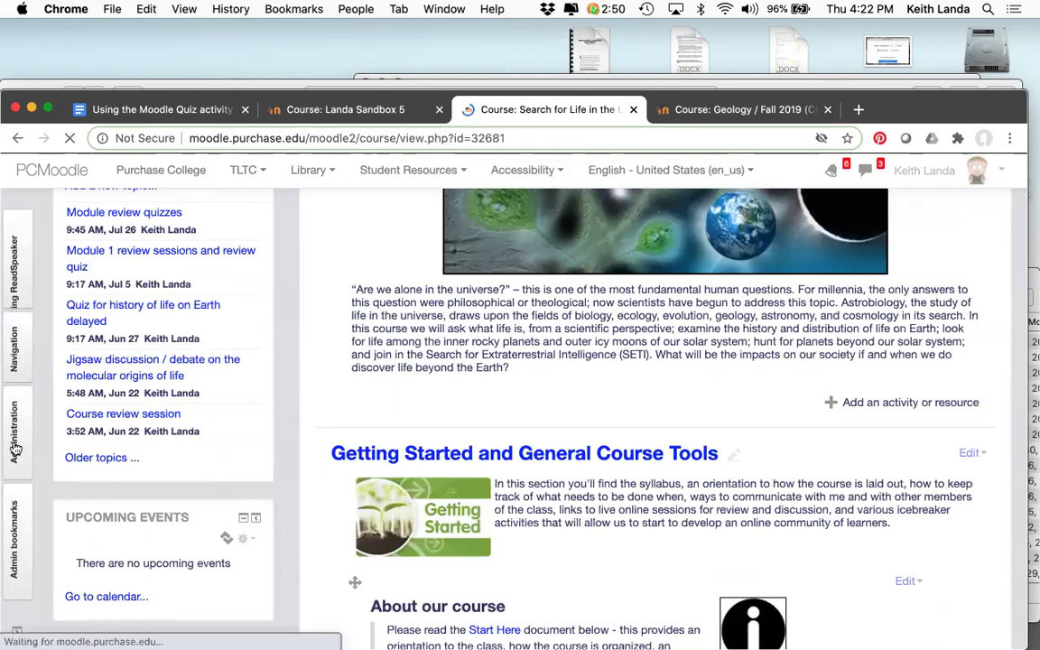
pyautogui.click(14, 449)
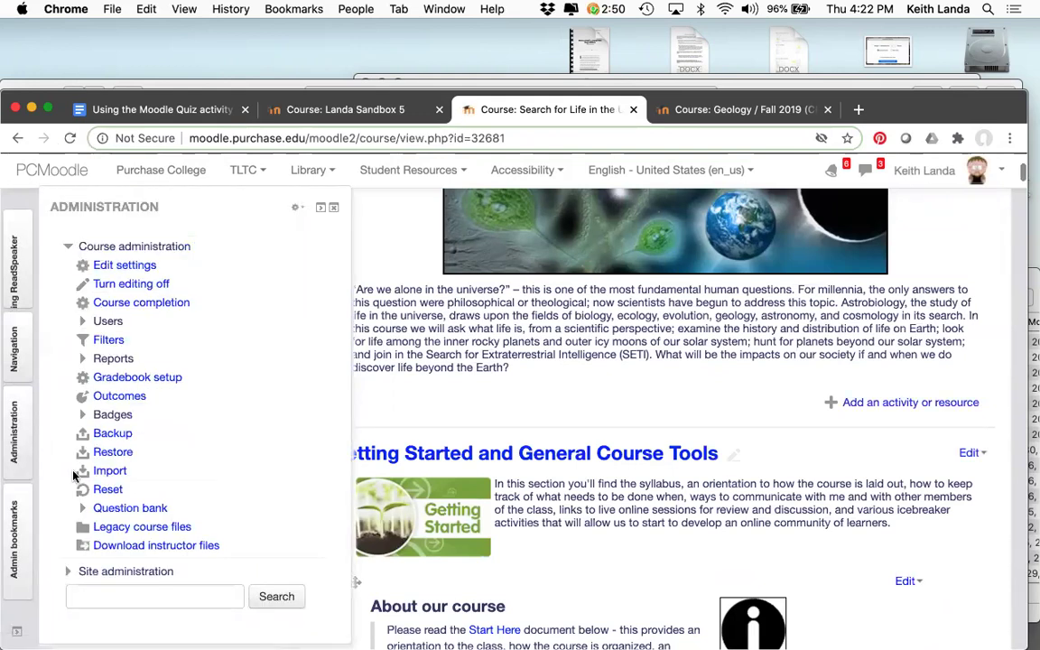
pyautogui.click(82, 508)
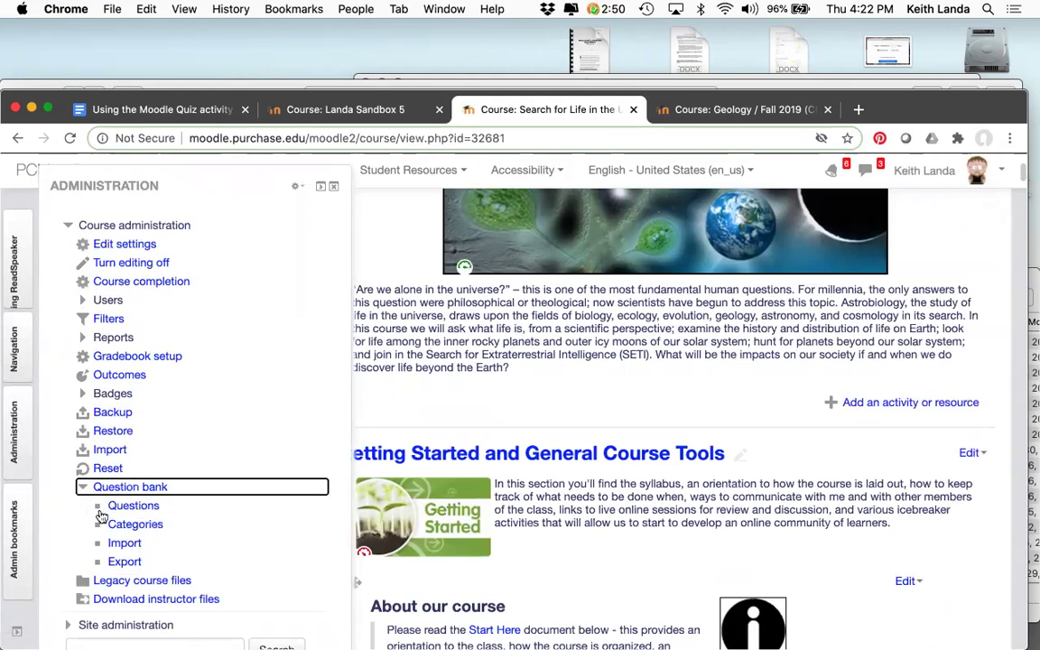
pyautogui.click(143, 526)
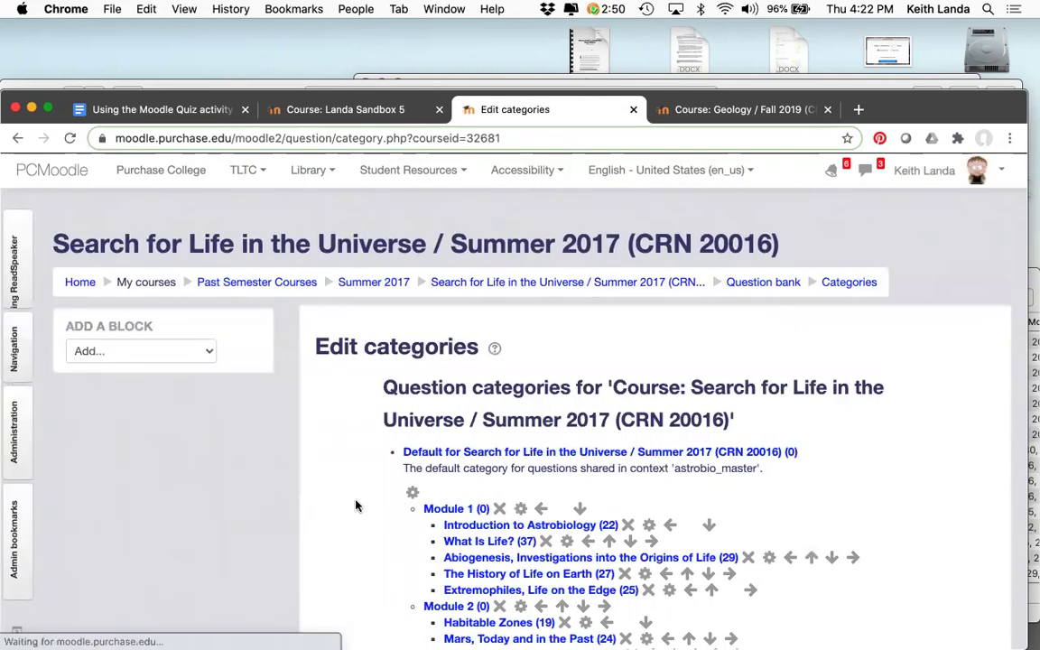
pyautogui.scroll(-2, 357, 505)
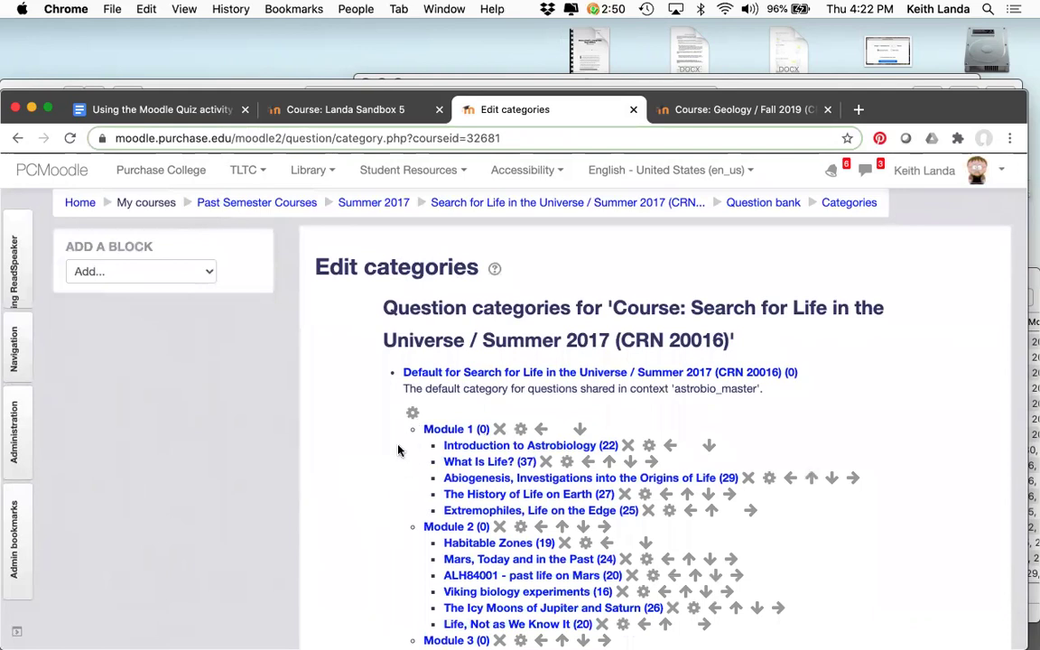
pyautogui.scroll(-1, 402, 438)
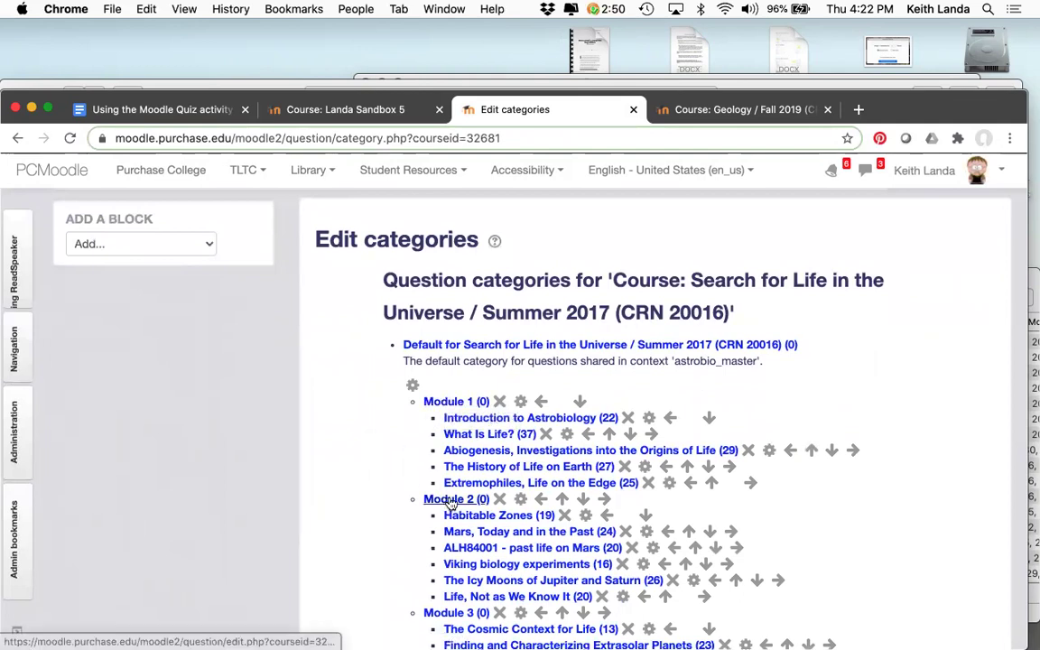
pyautogui.scroll(-2, 450, 504)
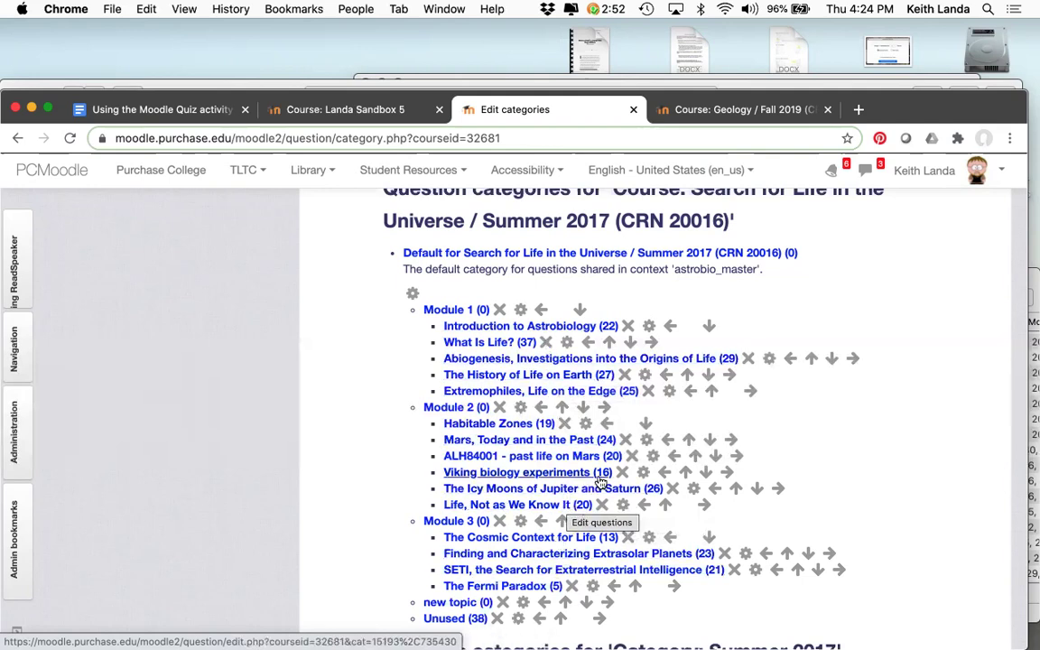
# Step: Add a question category named "Workshop example" under the parent category Introduction to Astrobiology
pyautogui.scroll(-5, 600, 479)
pyautogui.scroll(-6, 599, 479)
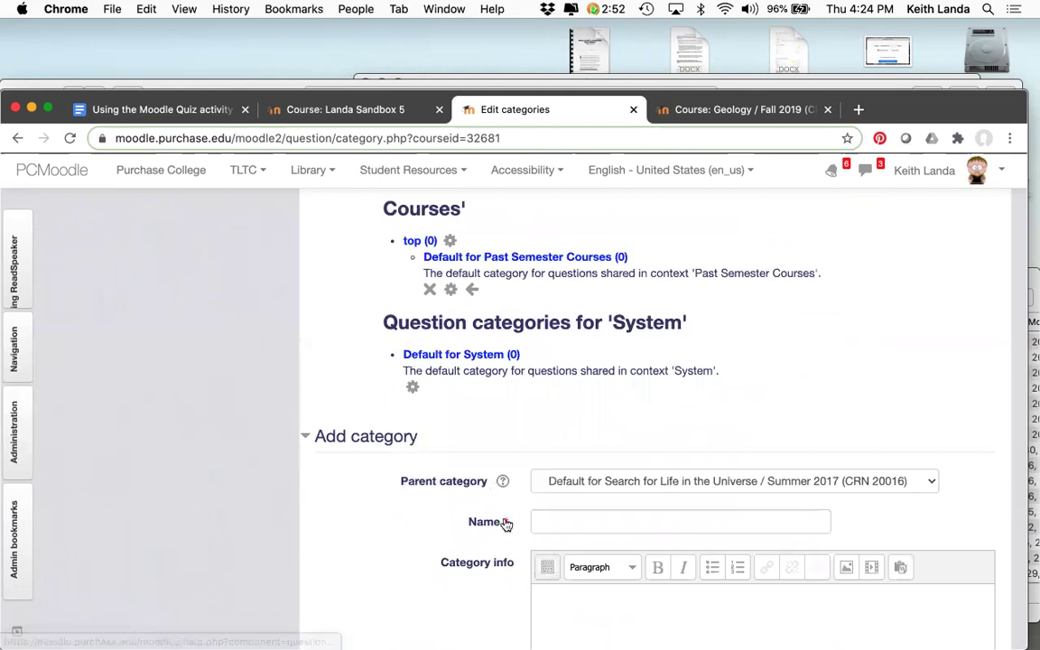
pyautogui.click(659, 481)
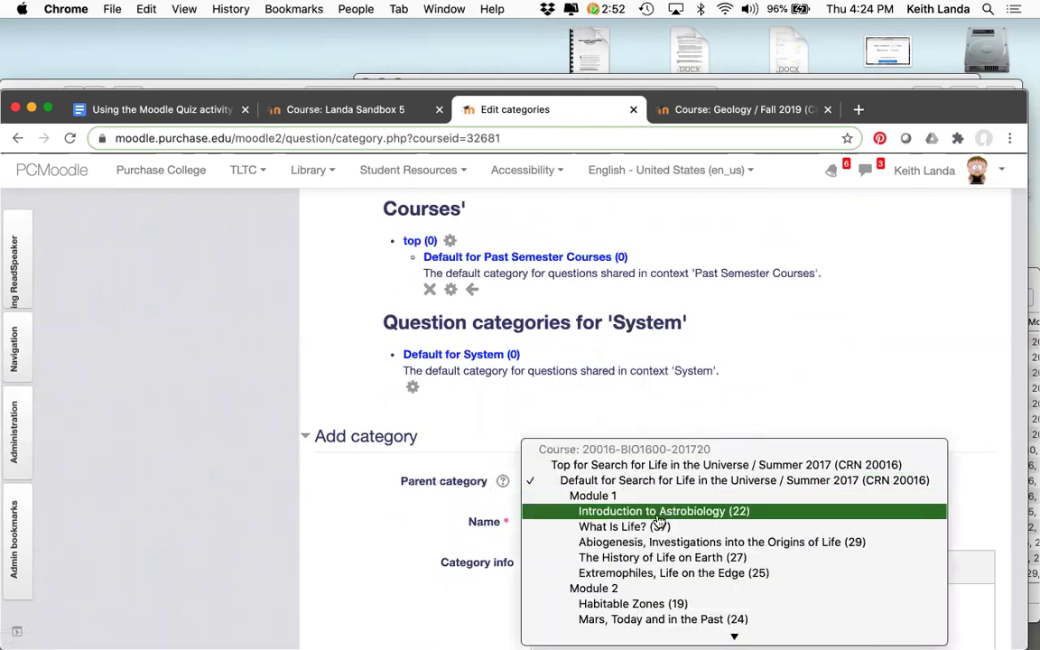
pyautogui.click(659, 515)
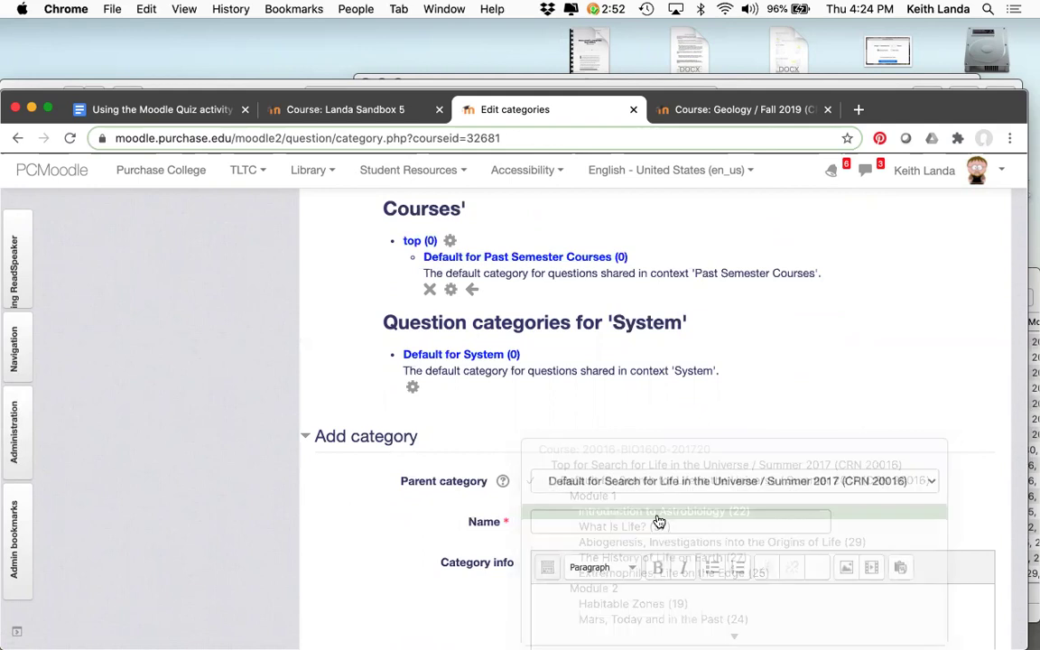
pyautogui.click(650, 520)
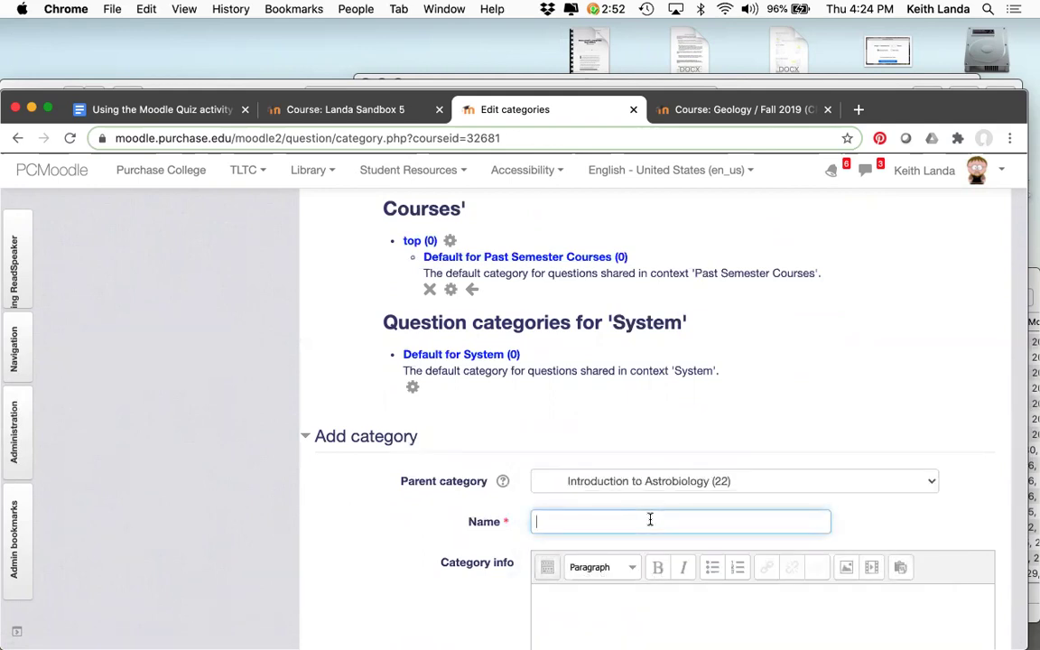
pyautogui.write('Workshop example')
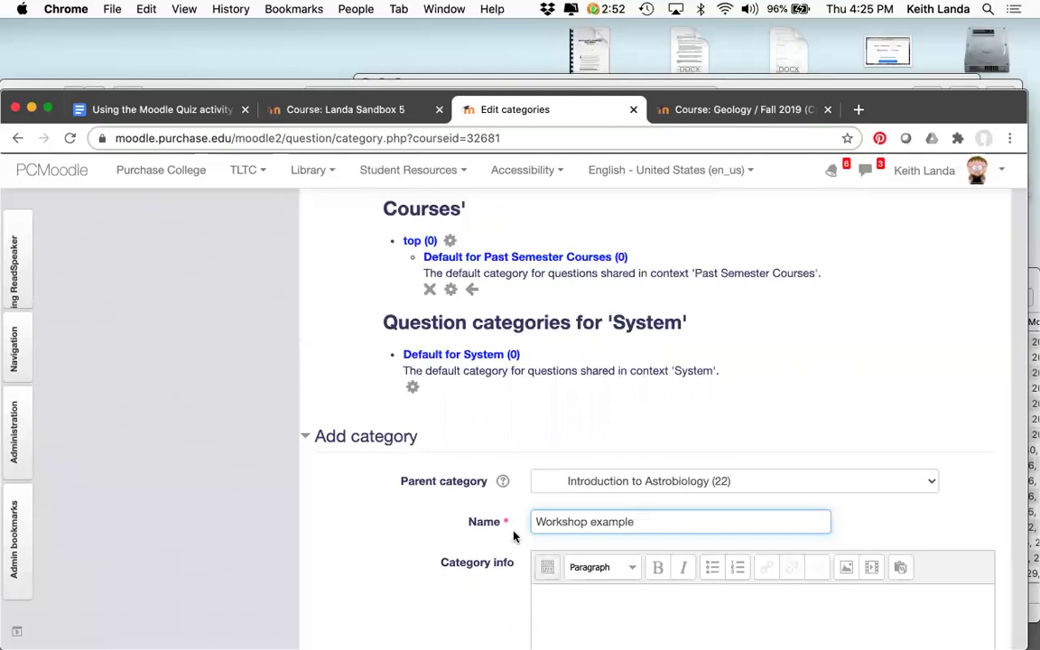
pyautogui.scroll(-5, 424, 552)
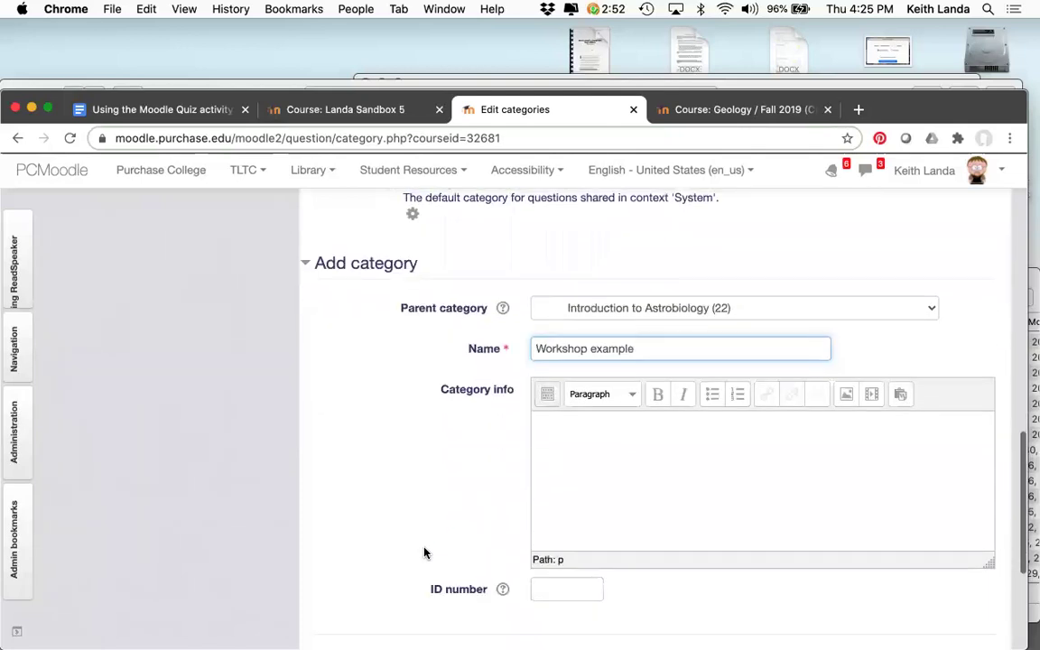
pyautogui.click(599, 522)
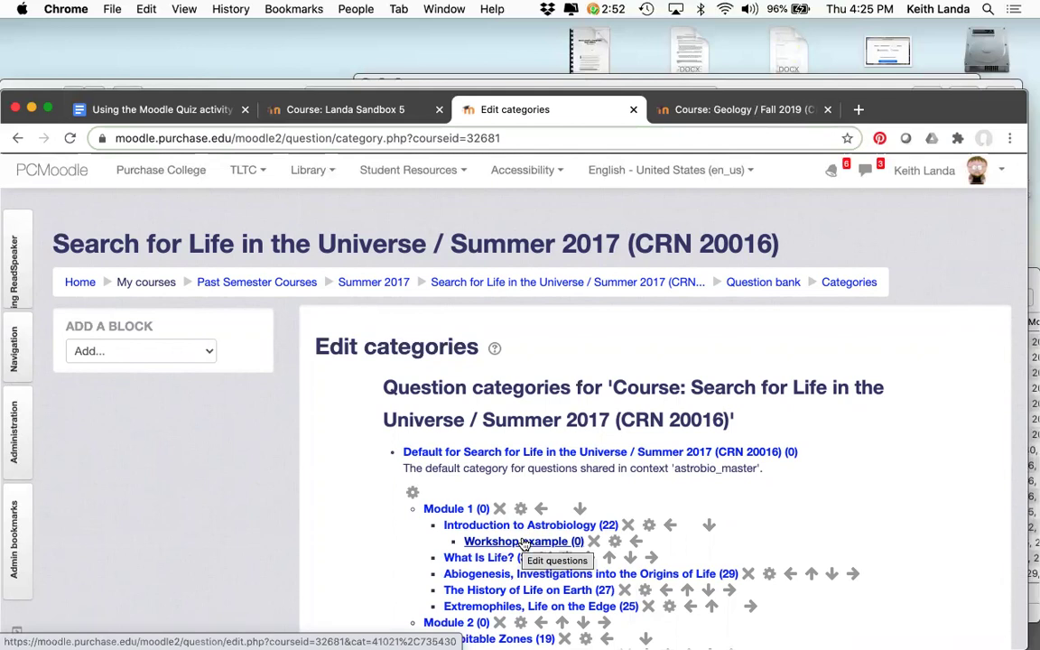
# Step: Switch back to the sandbox course and open its question bank categories
pyautogui.click(332, 112)
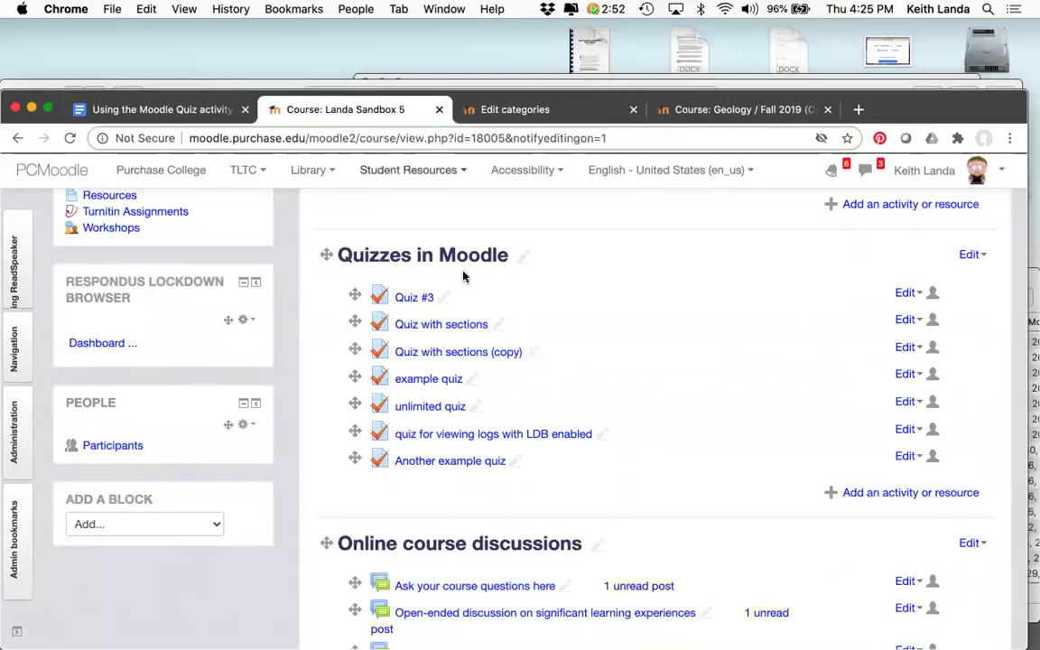
pyautogui.scroll(1, 460, 271)
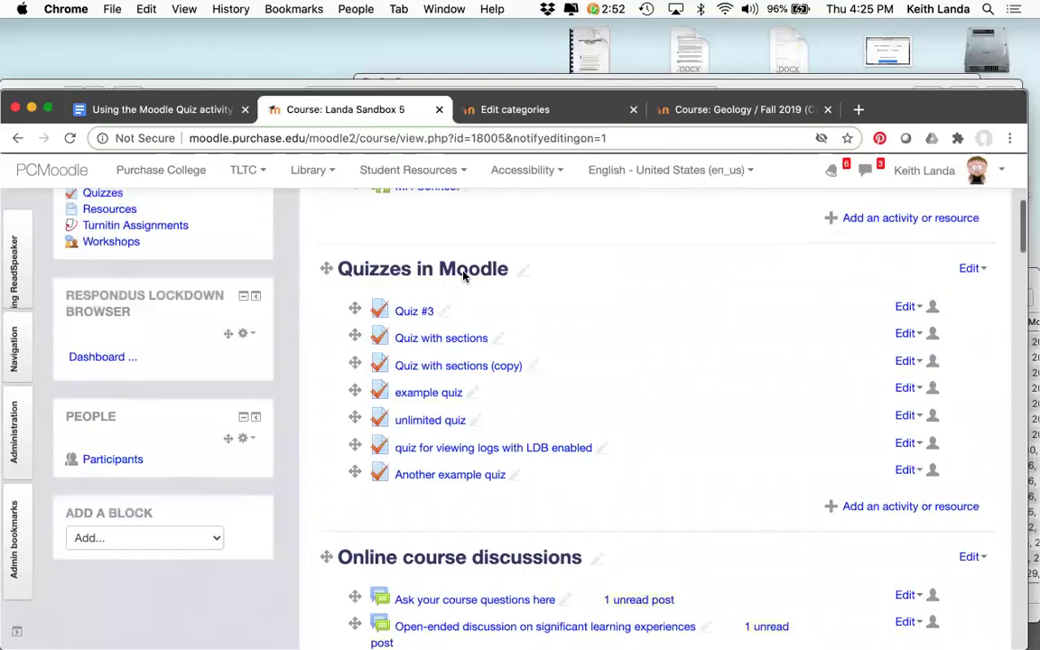
pyautogui.click(18, 436)
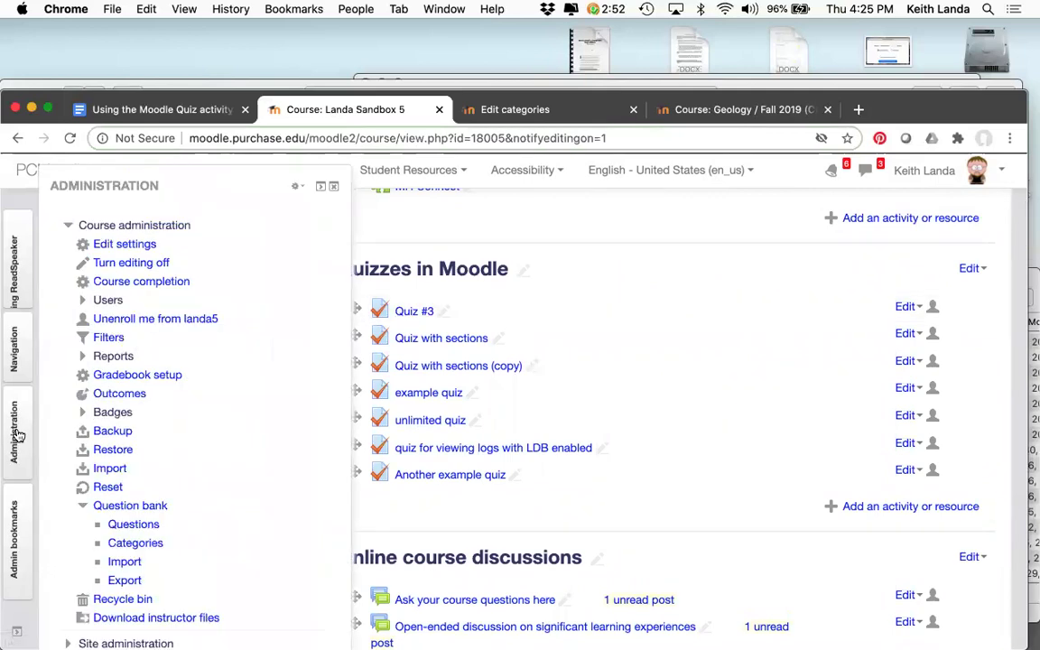
pyautogui.click(155, 544)
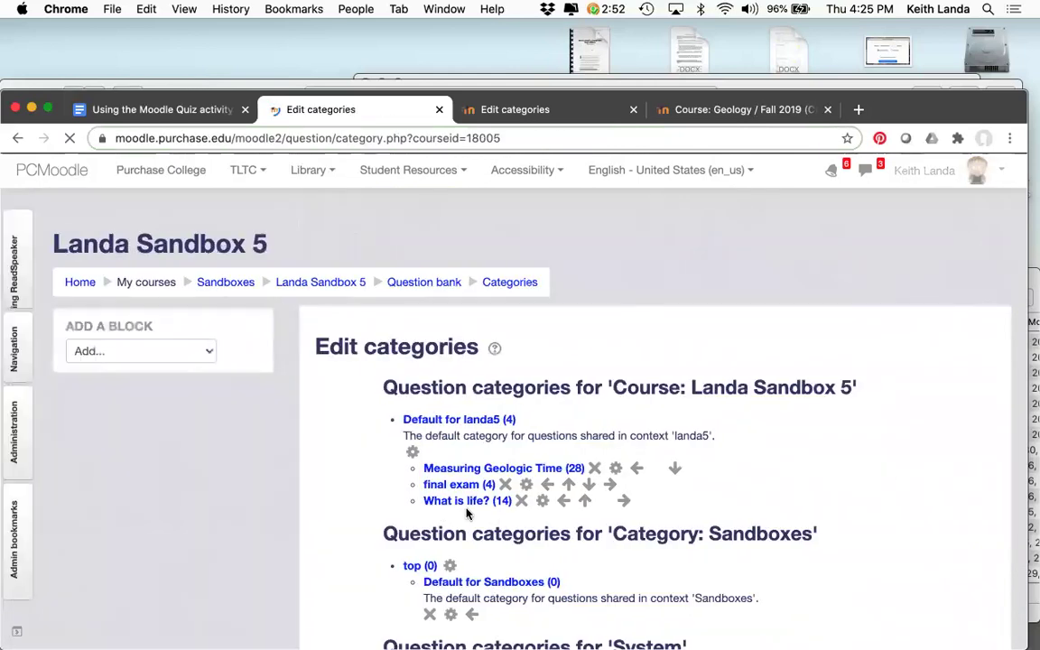
# Step: Add a question category named "workshop example" under the sandbox course's default category
pyautogui.scroll(-5, 465, 515)
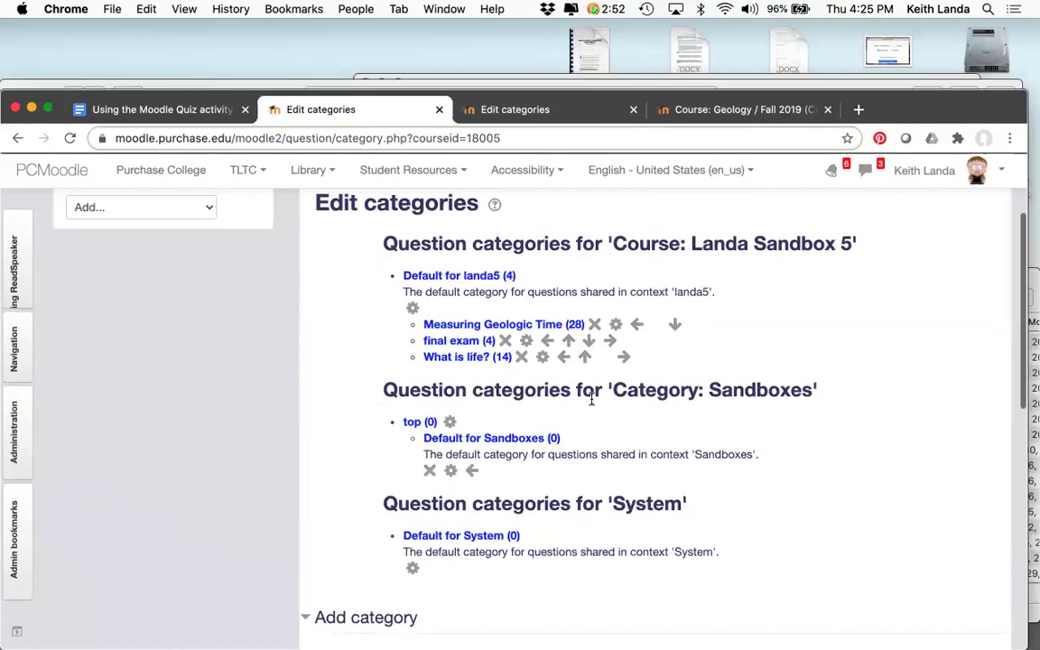
pyautogui.scroll(-5, 591, 406)
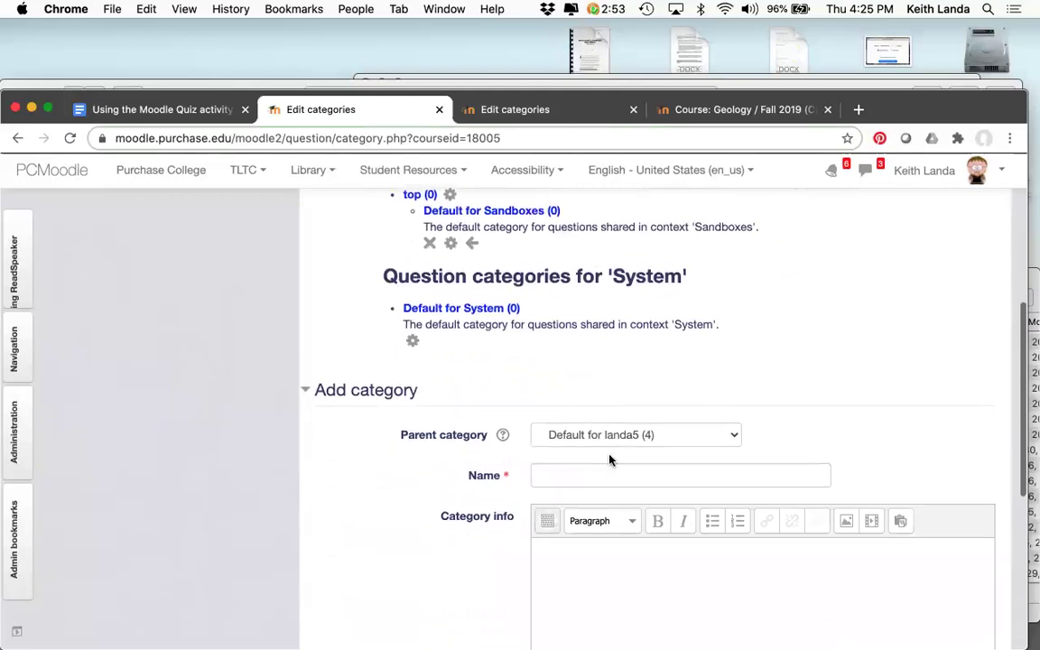
pyautogui.click(610, 474)
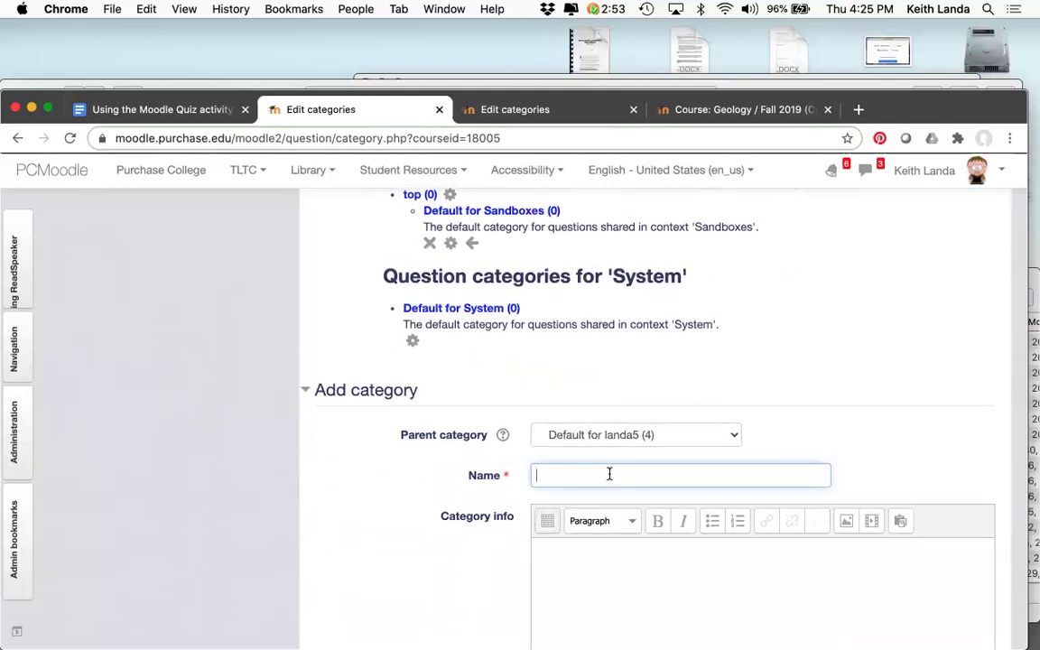
pyautogui.write('workshop example')
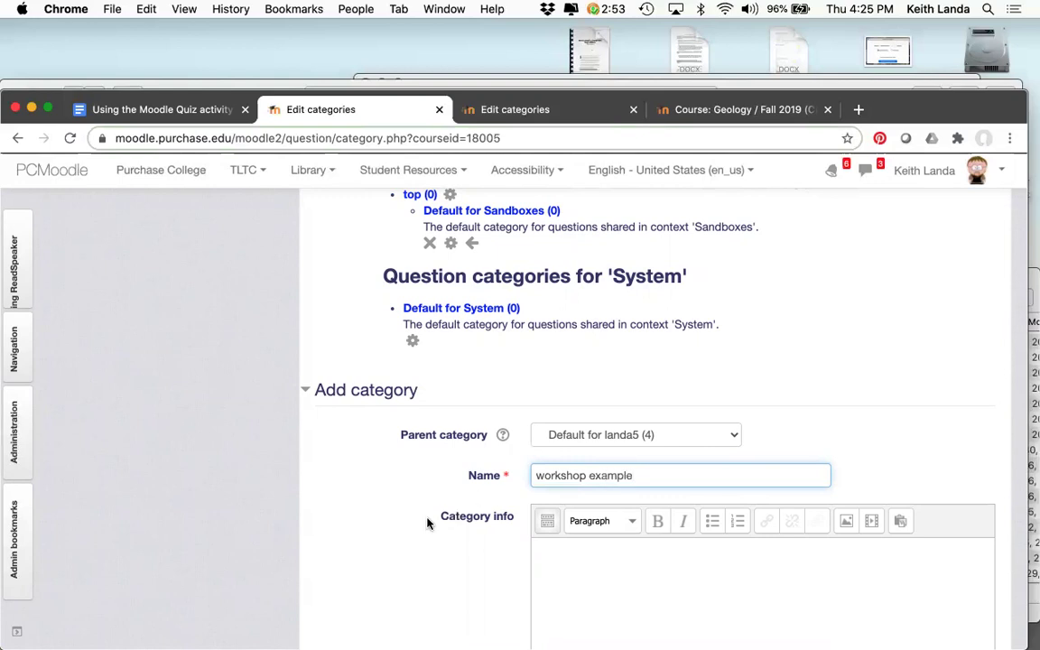
pyautogui.scroll(-3, 428, 524)
pyautogui.scroll(-5, 428, 524)
pyautogui.click(579, 411)
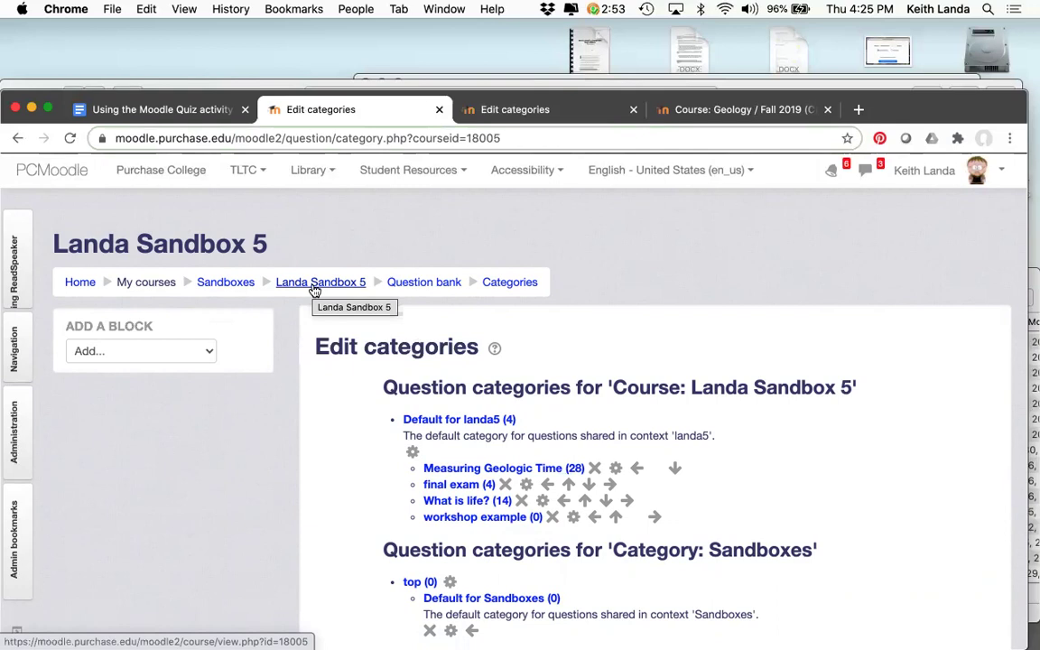
# Step: Switch to the workshop outline document and review its points on writing and importing questions under "Creating and organizing questions"
pyautogui.click(181, 110)
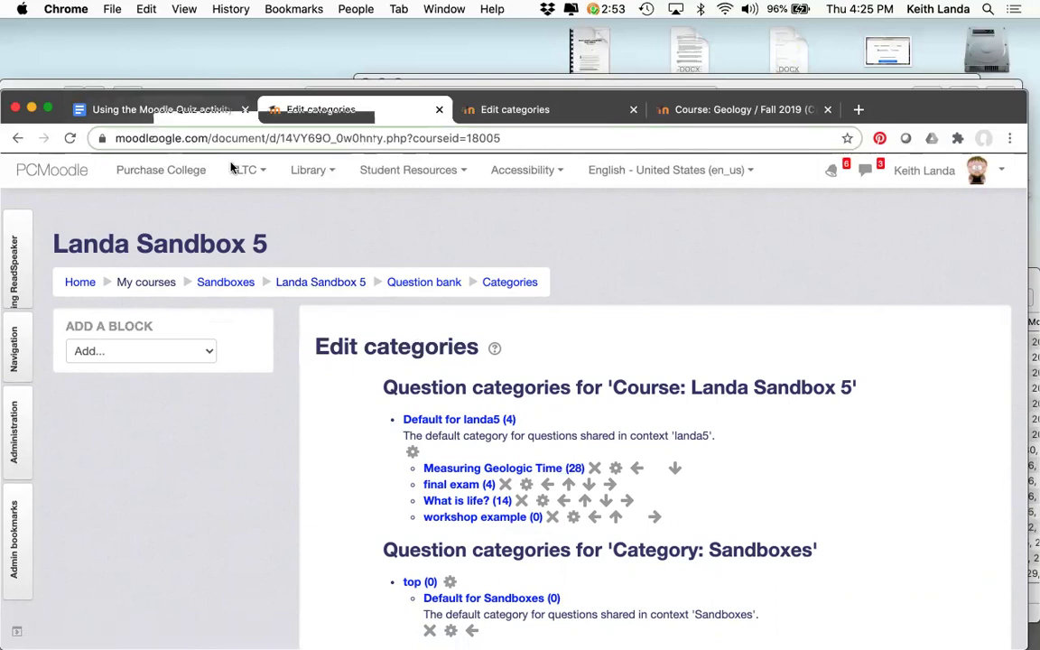
pyautogui.scroll(-3, 352, 267)
pyautogui.scroll(1, 357, 280)
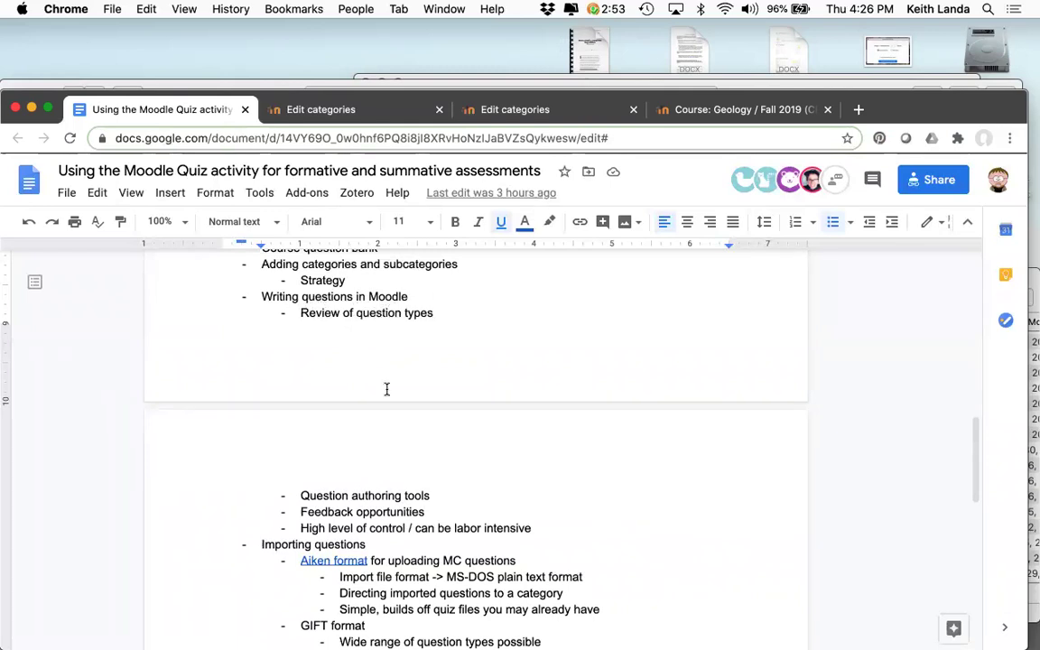
pyautogui.scroll(-2, 397, 571)
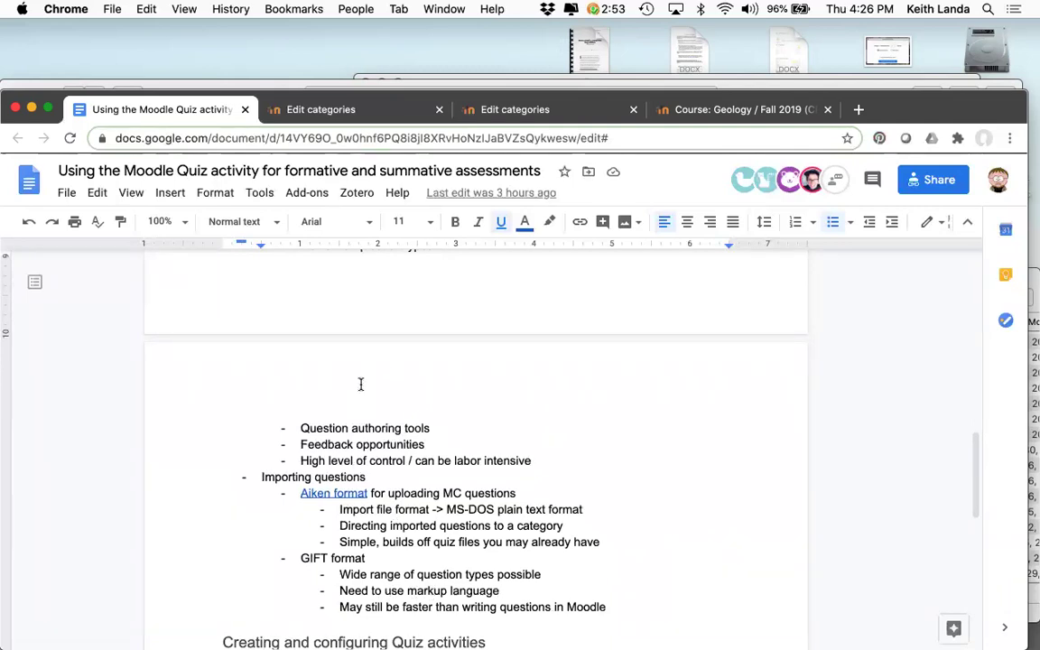
pyautogui.scroll(2, 360, 384)
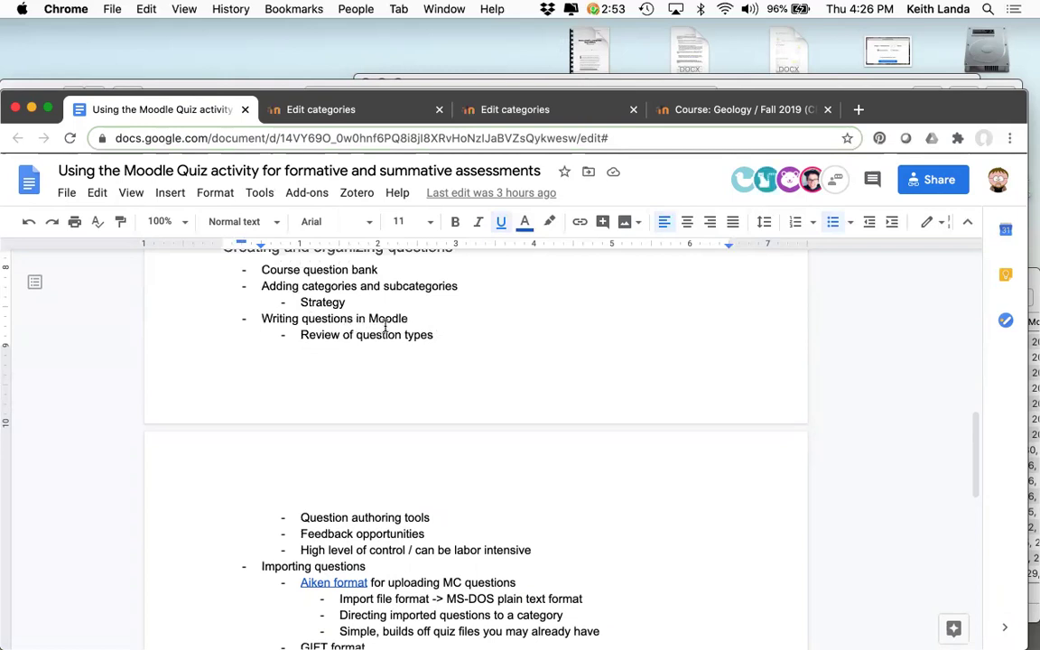
pyautogui.scroll(1, 385, 328)
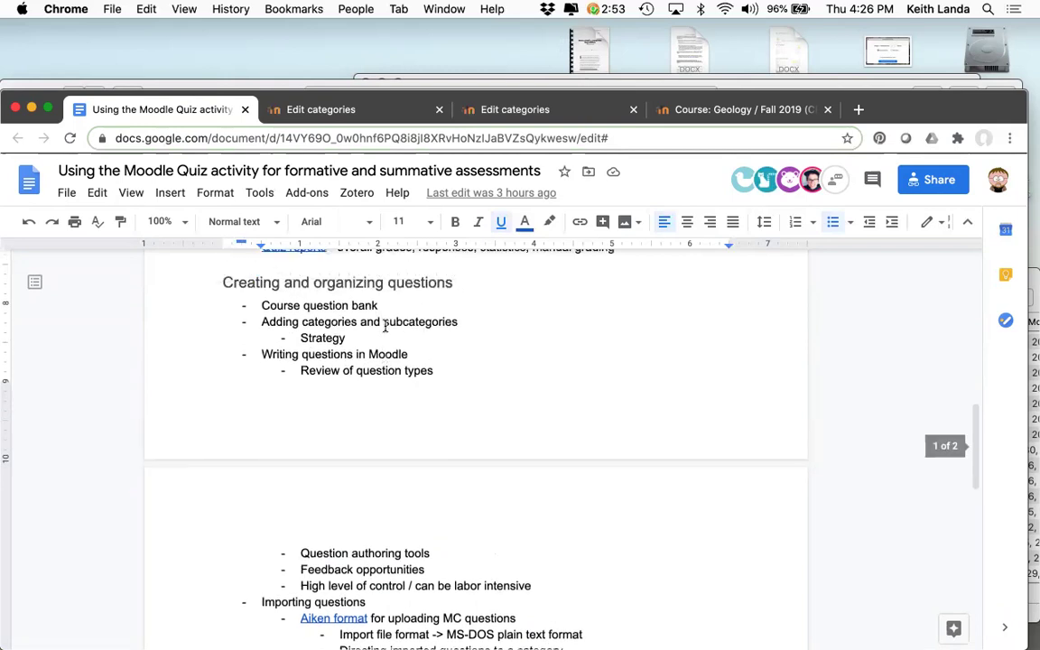
pyautogui.scroll(-1, 385, 328)
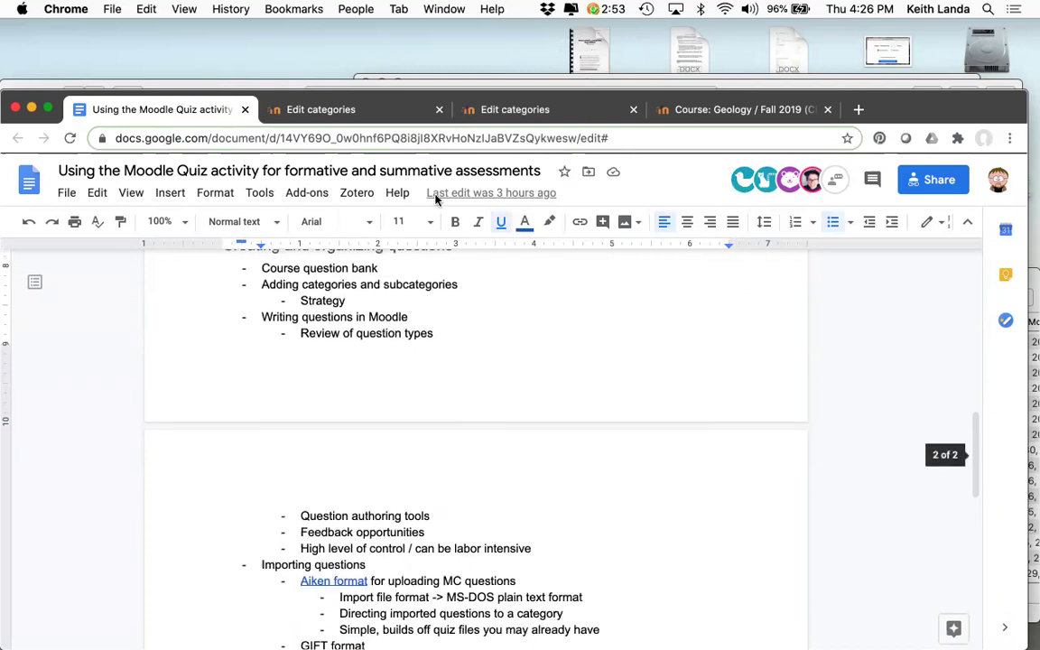
# Step: Return to the sandbox course's main page in Moodle and open the question list of its question bank
pyautogui.click(363, 112)
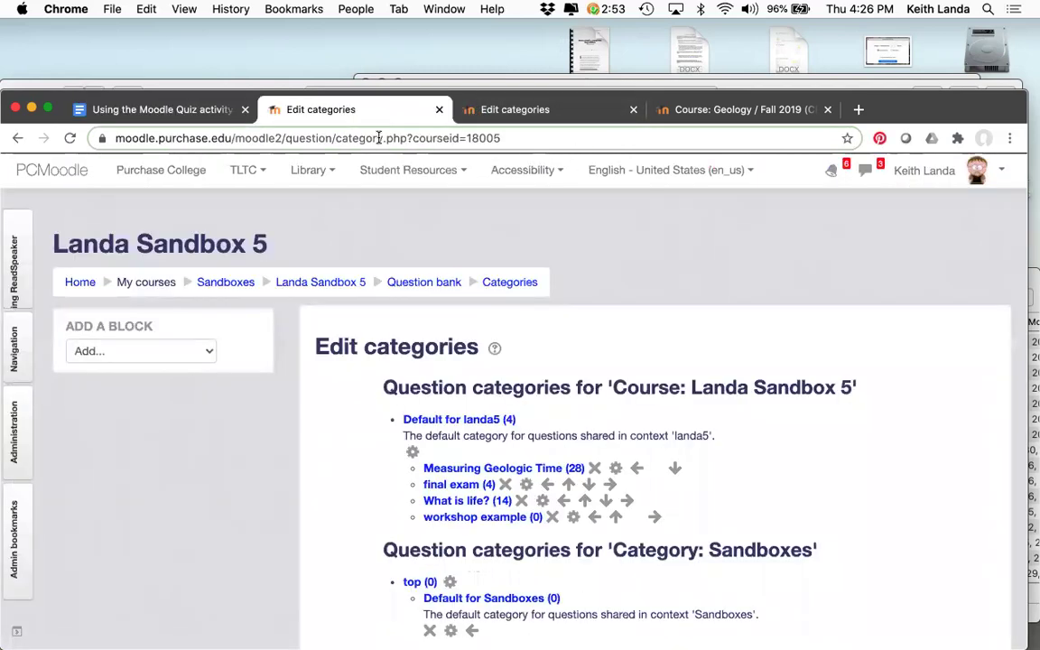
pyautogui.click(319, 283)
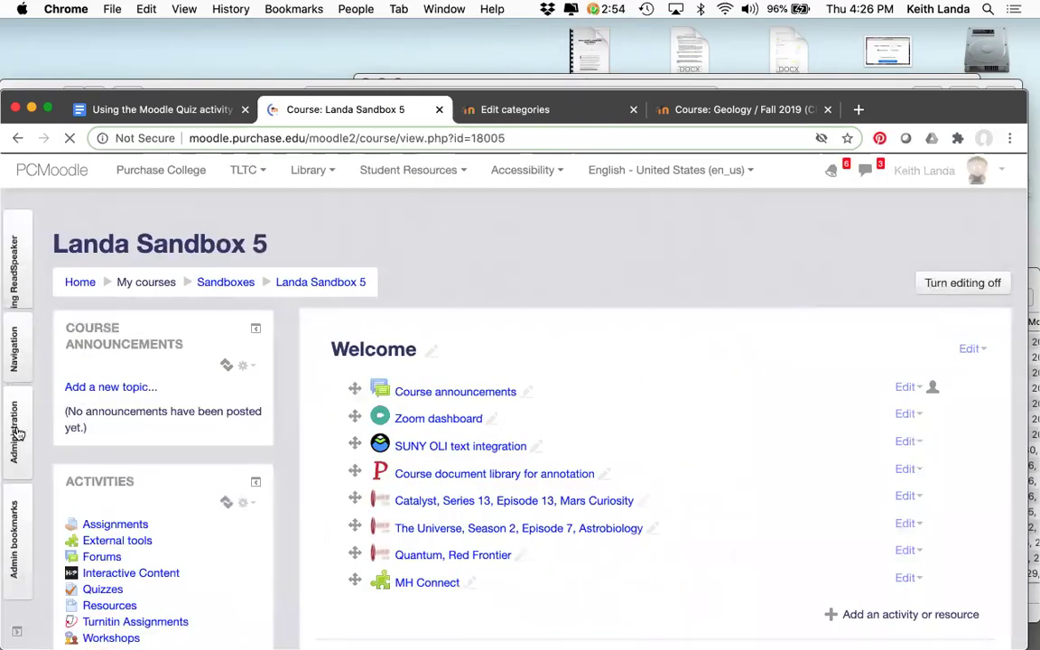
pyautogui.moveTo(13, 438)
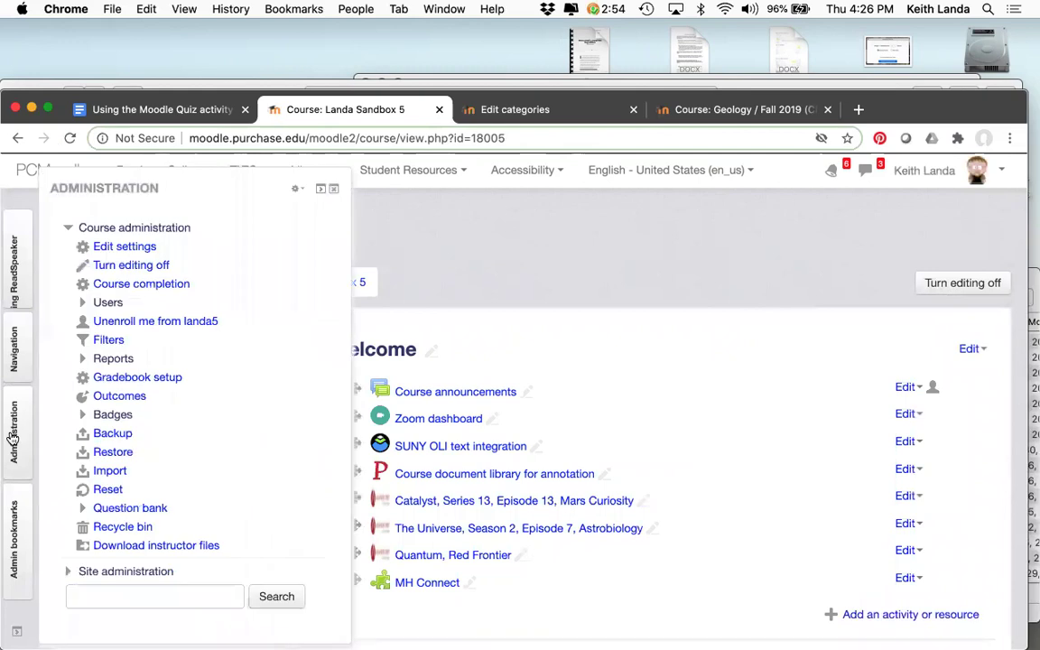
pyautogui.click(82, 508)
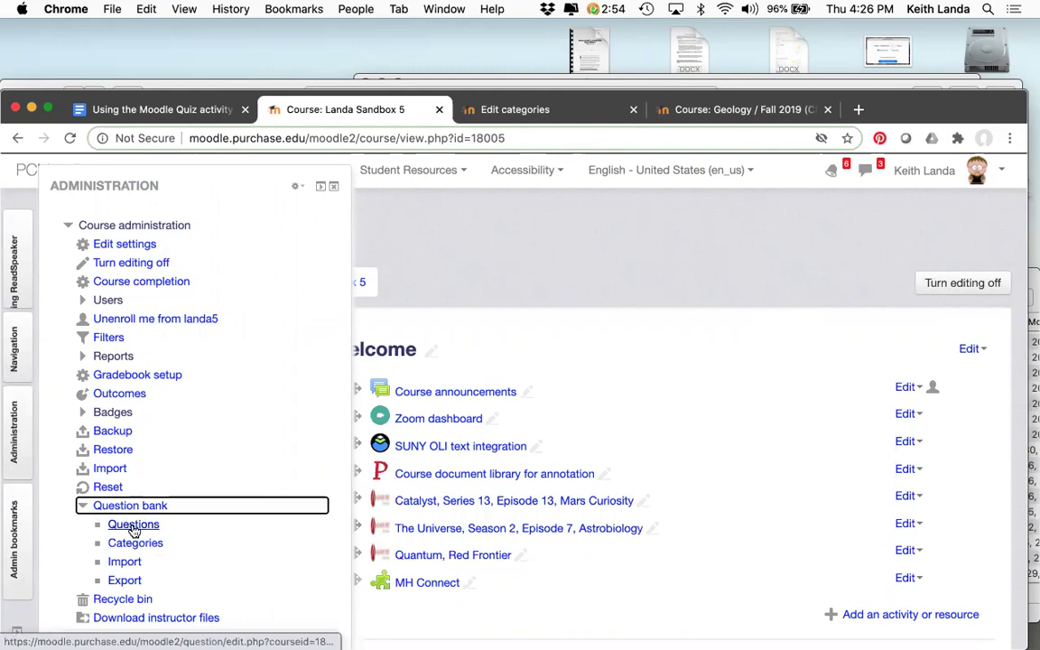
pyautogui.click(133, 526)
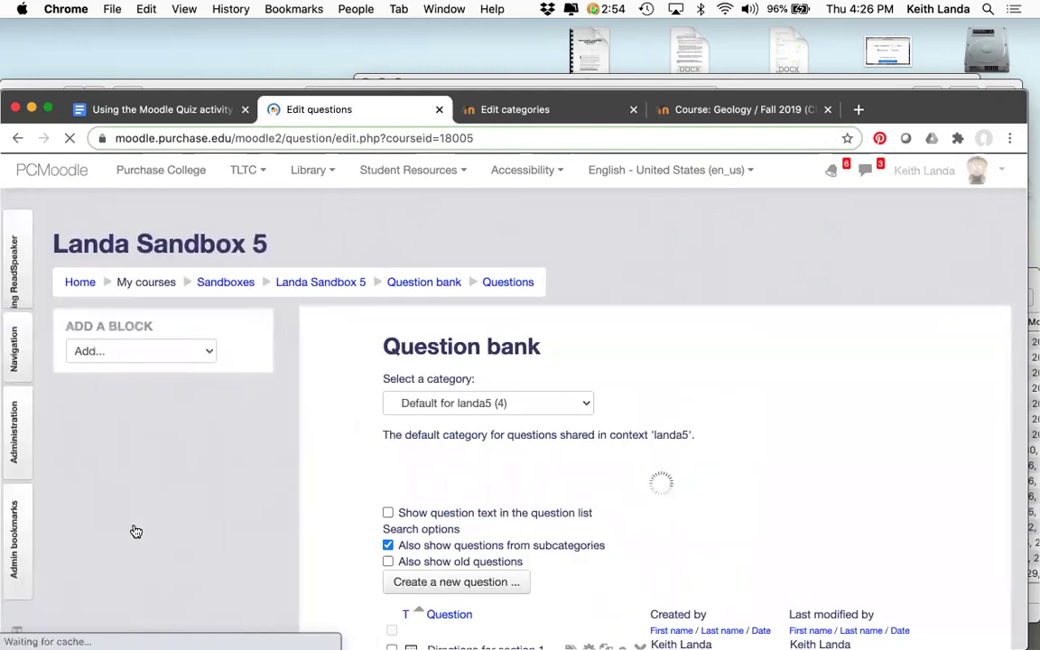
# Step: Examine the default category's question list, including the questions from its subcategories
pyautogui.scroll(-5, 592, 400)
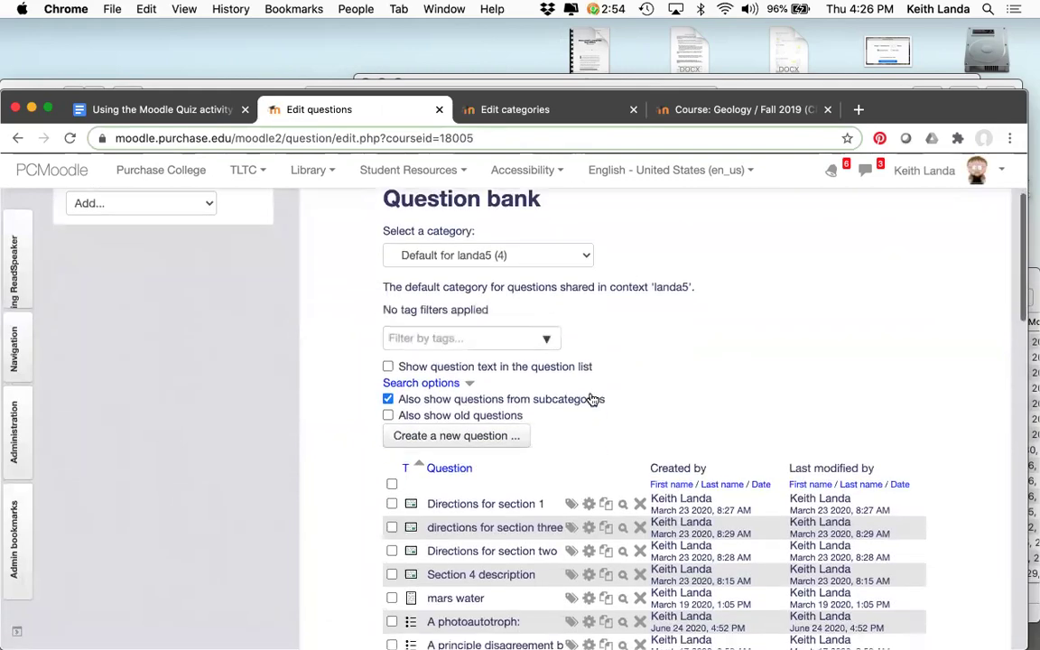
pyautogui.scroll(-7, 592, 397)
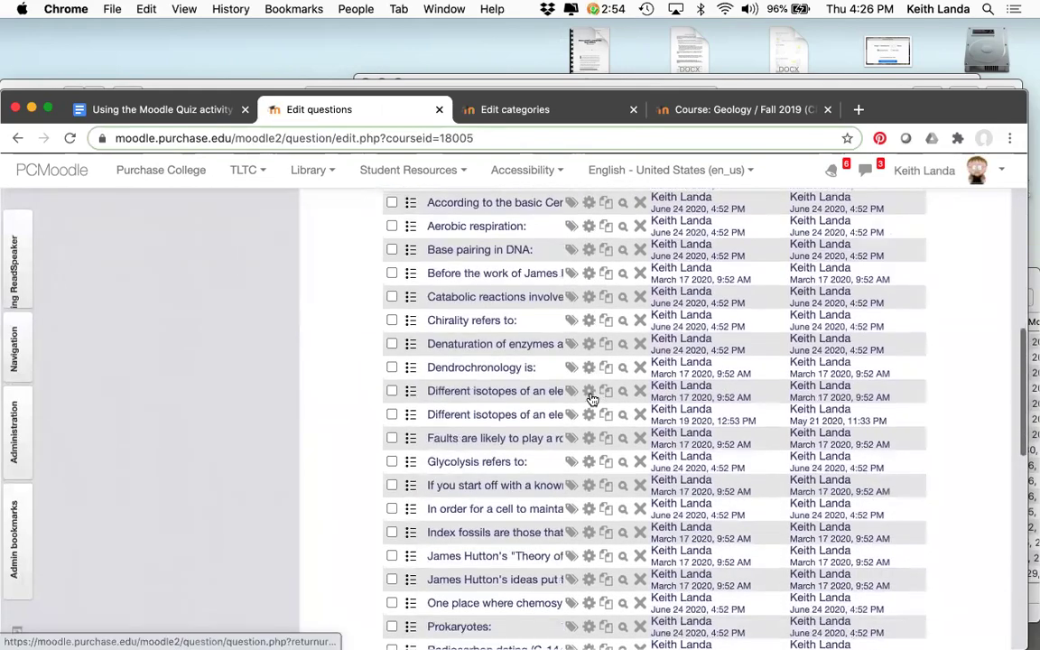
pyautogui.scroll(3, 593, 398)
pyautogui.scroll(6, 592, 400)
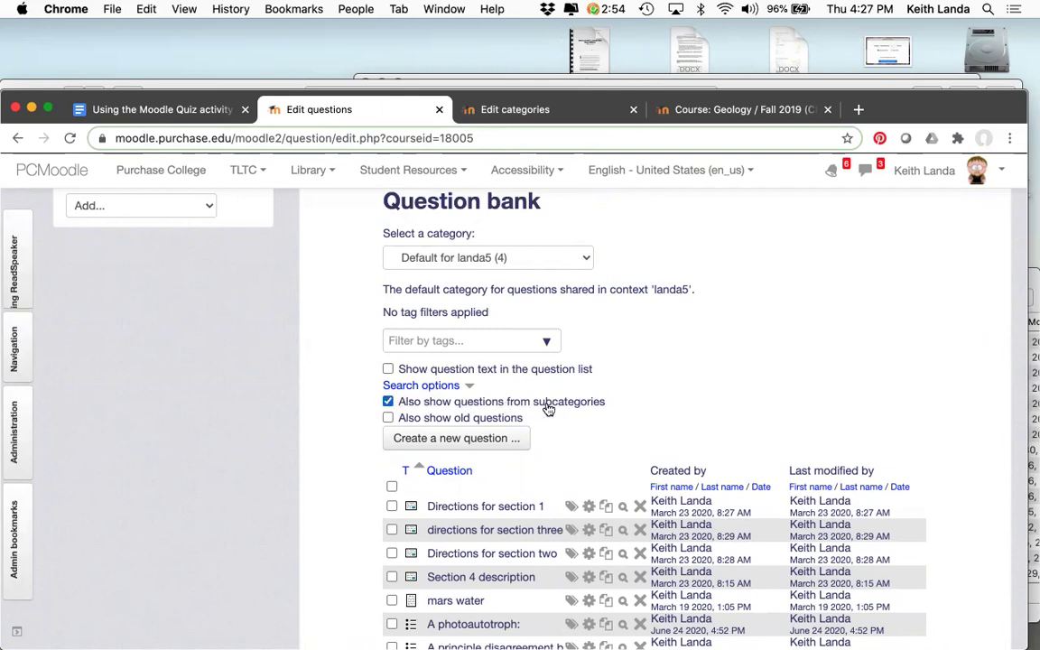
pyautogui.scroll(-3, 578, 465)
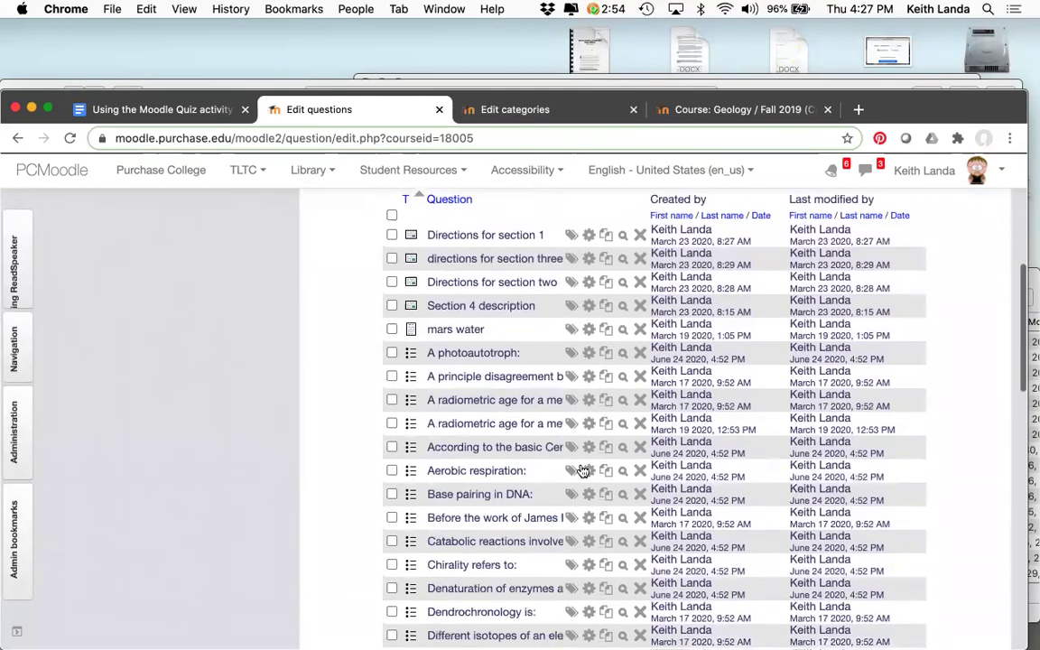
pyautogui.scroll(-10, 582, 470)
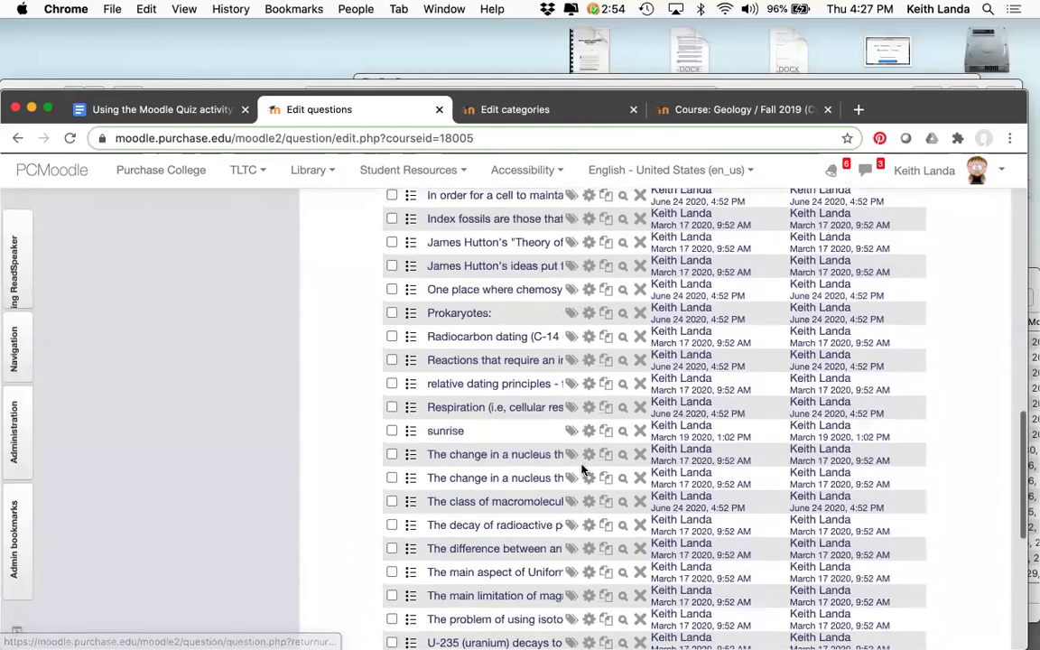
pyautogui.scroll(-3, 582, 471)
pyautogui.scroll(10, 583, 470)
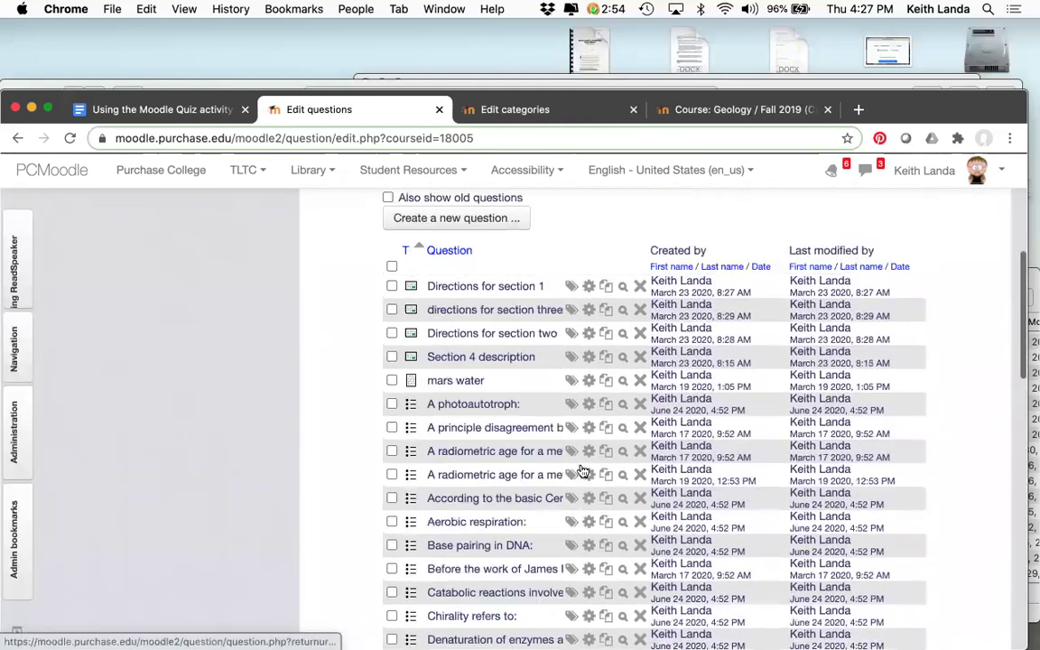
pyautogui.scroll(2, 582, 470)
# Step: Exclude questions from subcategories so the list covers only the default category, and check the remaining entries
pyautogui.click(388, 324)
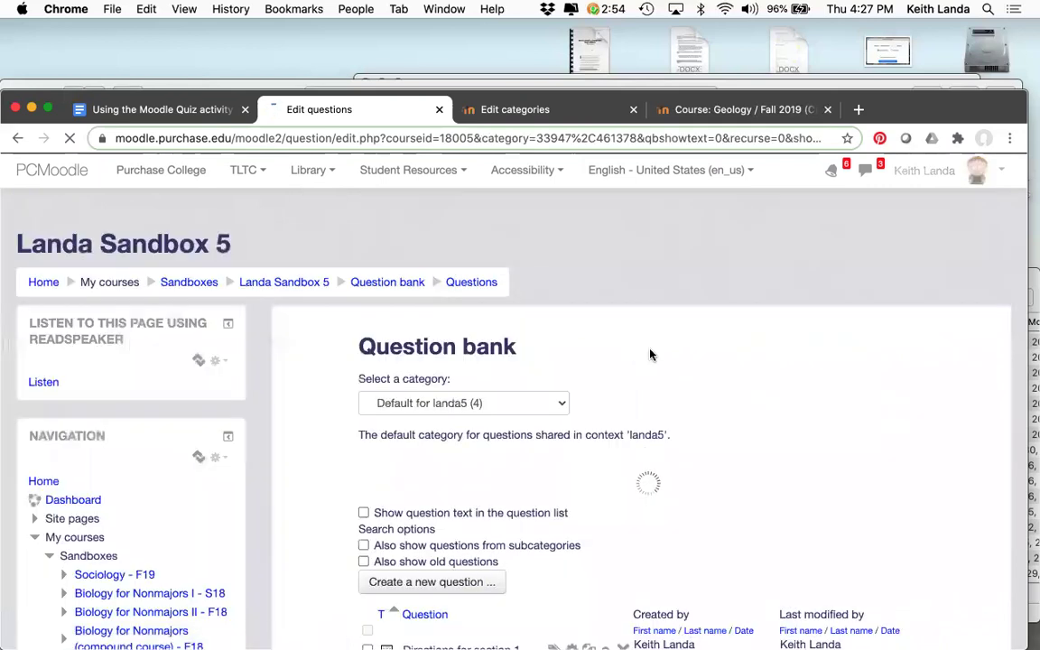
pyautogui.scroll(-2, 651, 353)
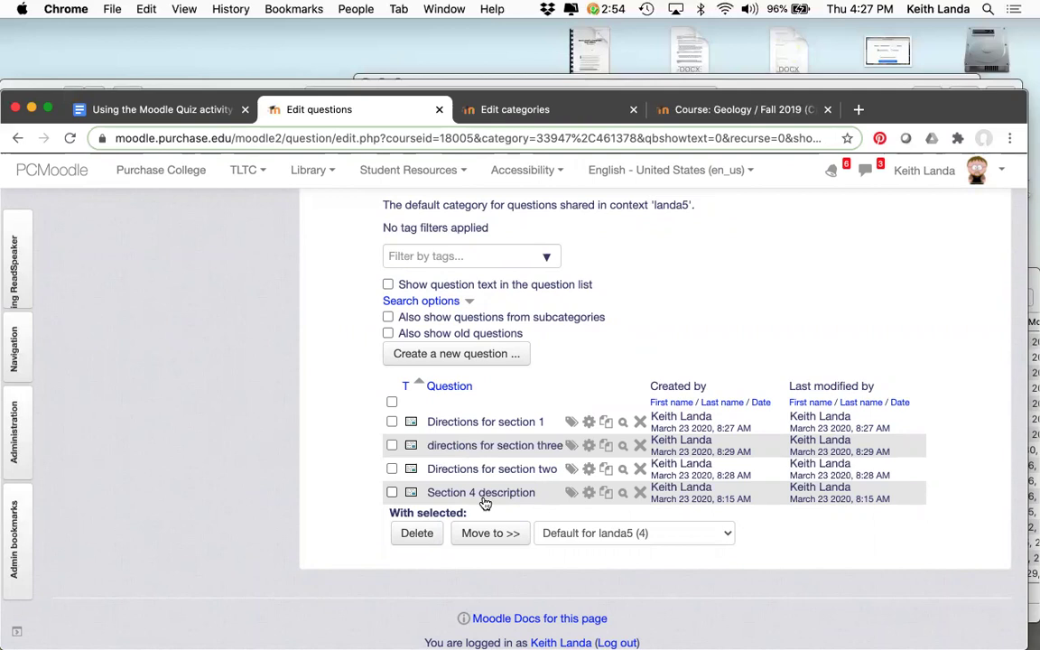
pyautogui.scroll(2, 599, 234)
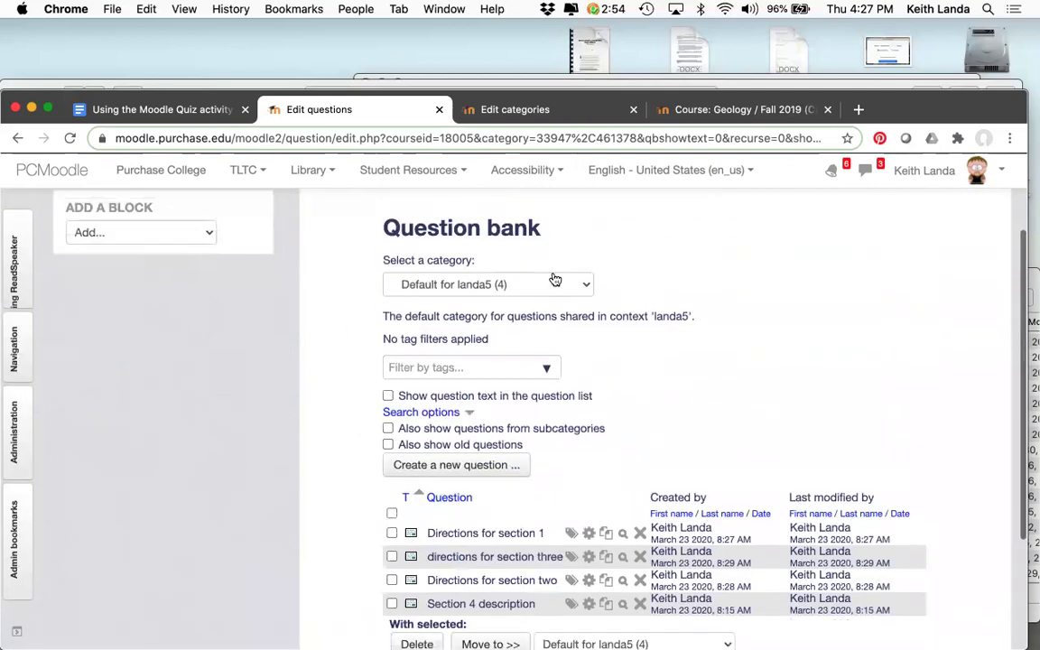
# Step: Show the Measuring Geologic Time category in the question bank and look through its questions and their types
pyautogui.click(532, 287)
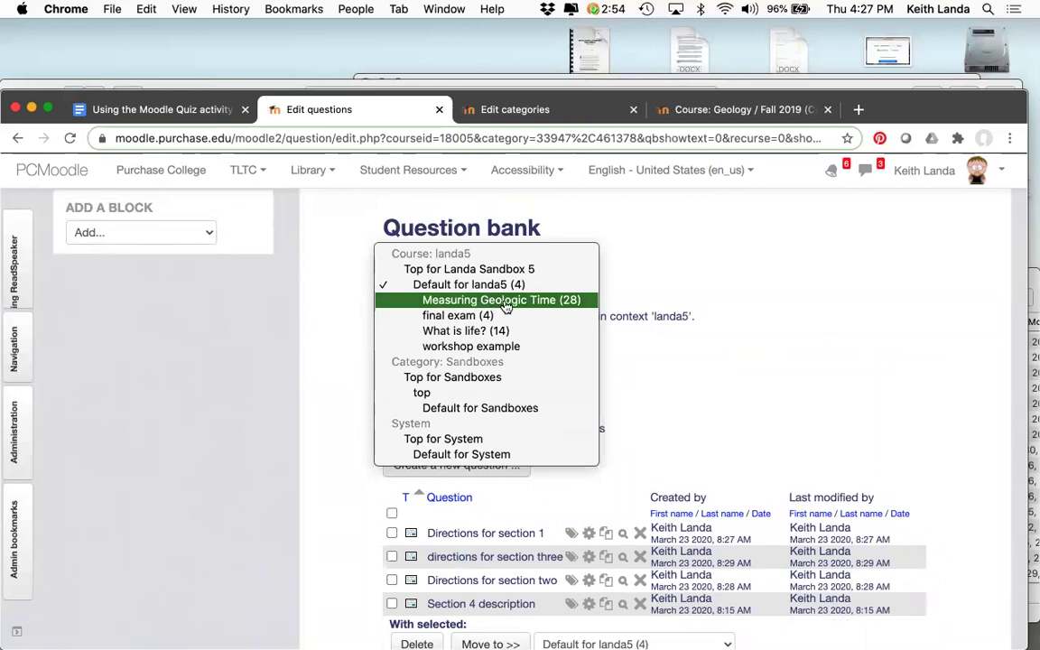
pyautogui.click(506, 307)
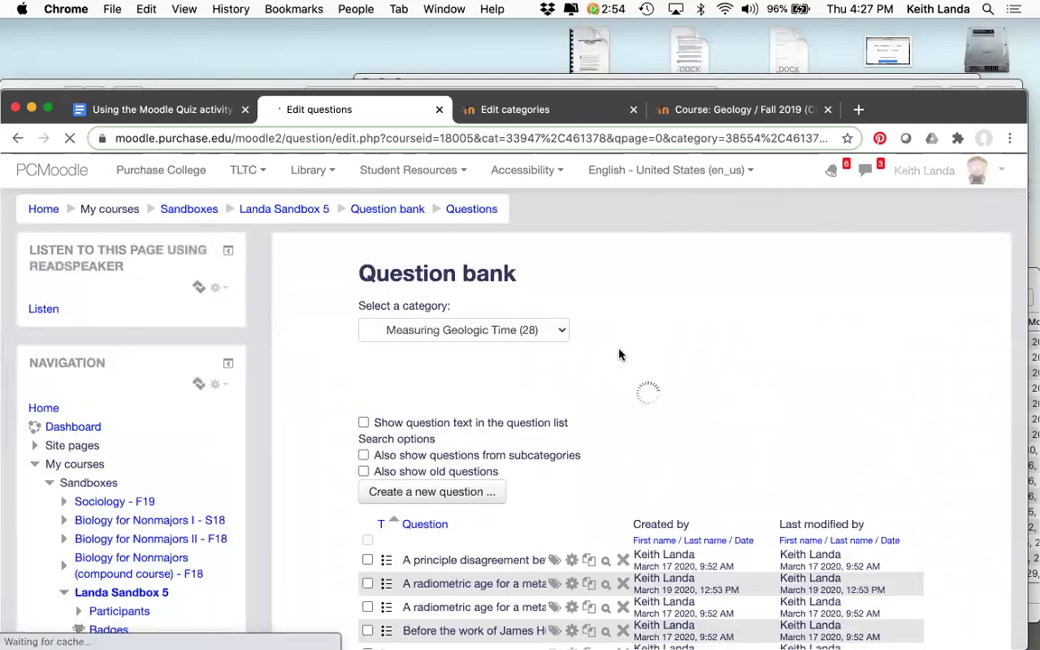
pyautogui.scroll(-10, 619, 355)
pyautogui.scroll(-2, 620, 355)
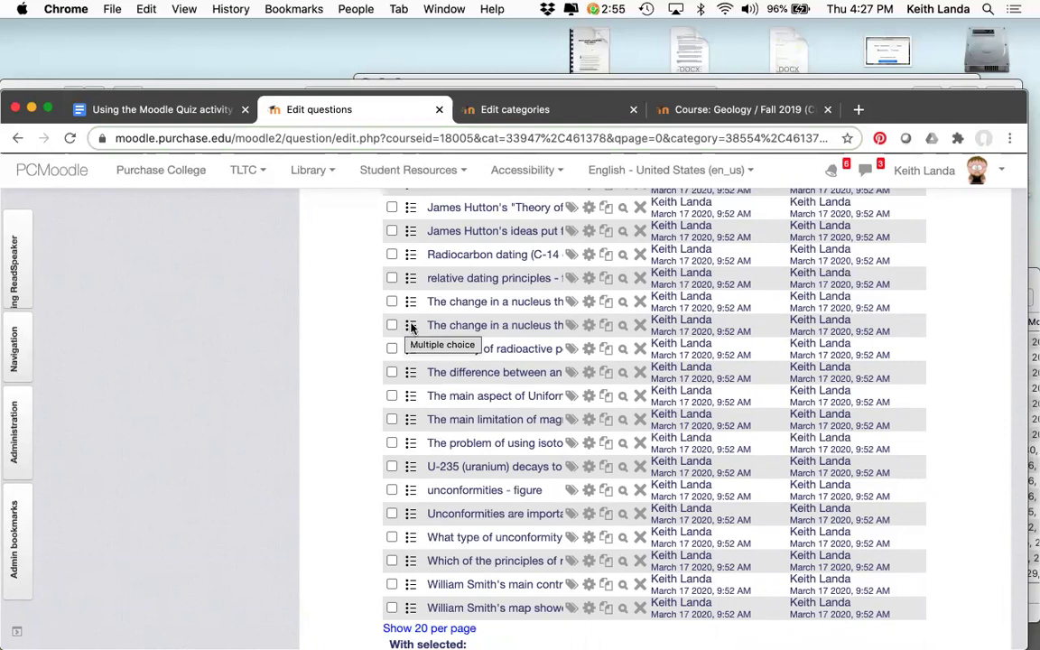
pyautogui.scroll(8, 412, 328)
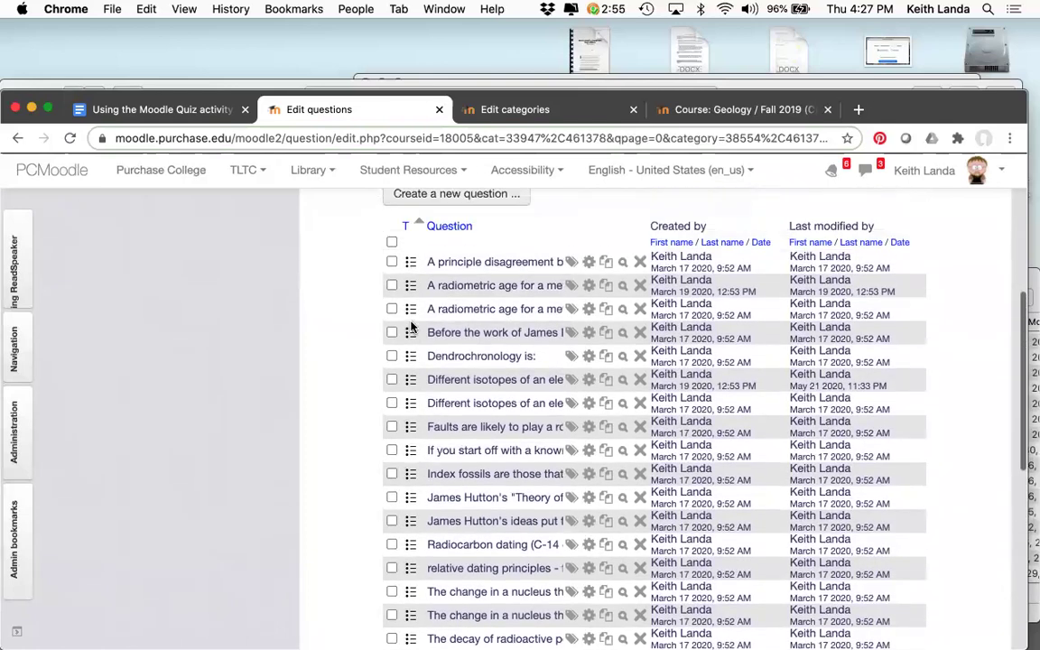
pyautogui.scroll(-10, 411, 328)
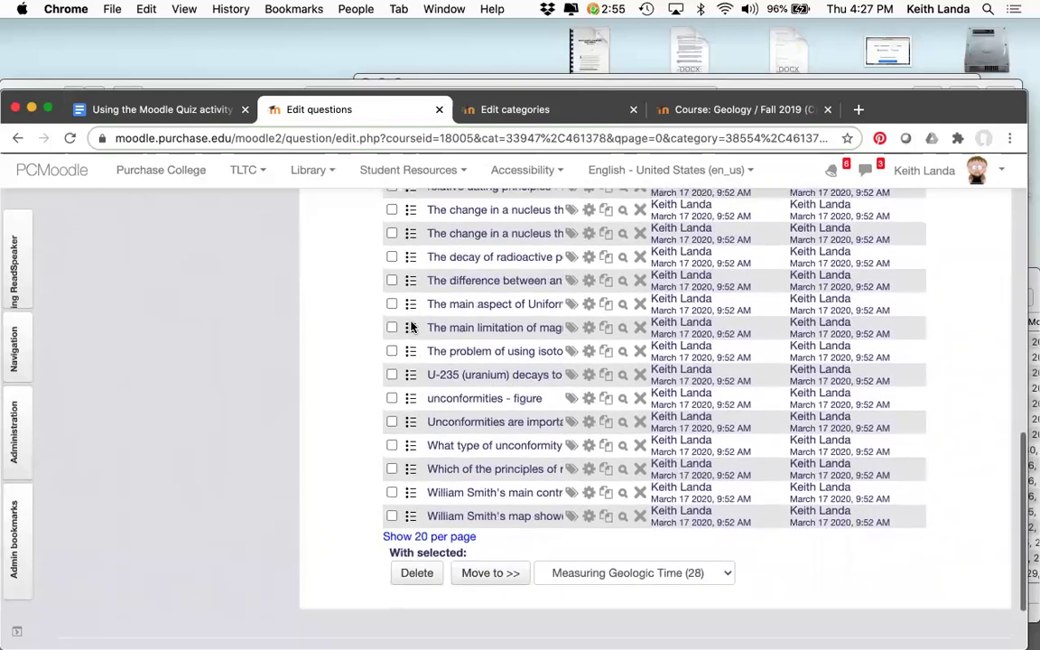
pyautogui.scroll(10, 412, 327)
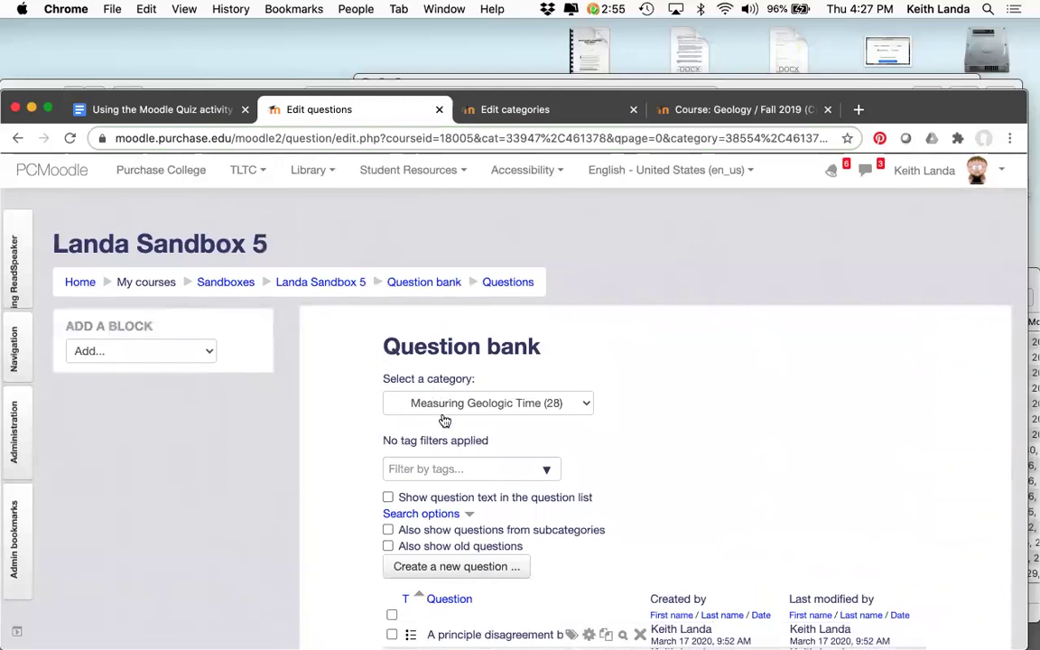
# Step: Show the default category in the question bank, include questions from its subcategories, and look through the combined list
pyautogui.click(453, 406)
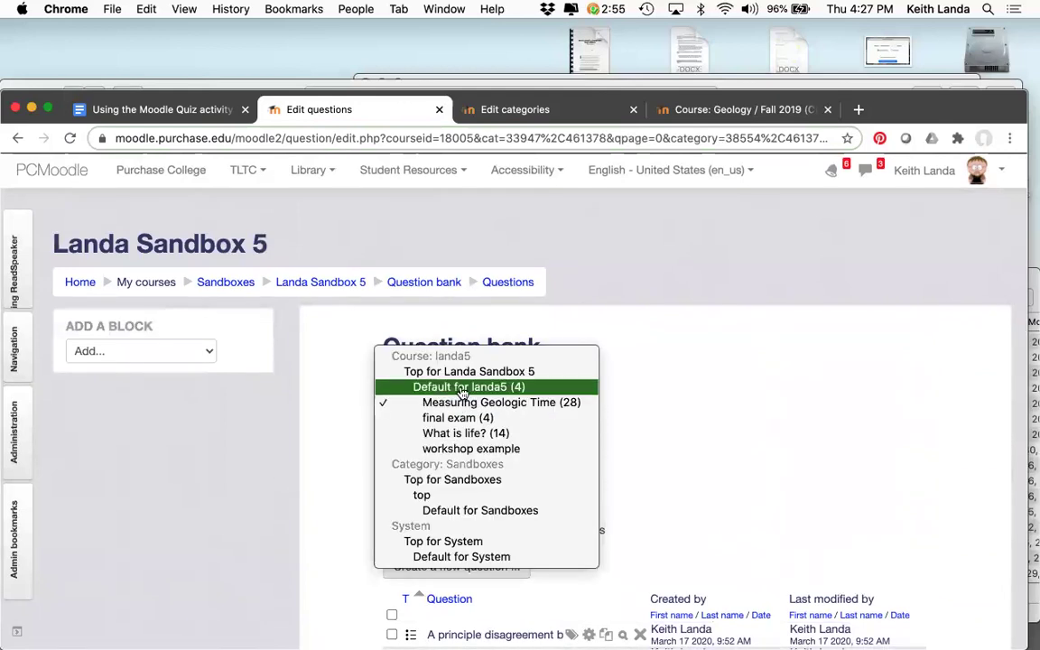
pyautogui.click(461, 388)
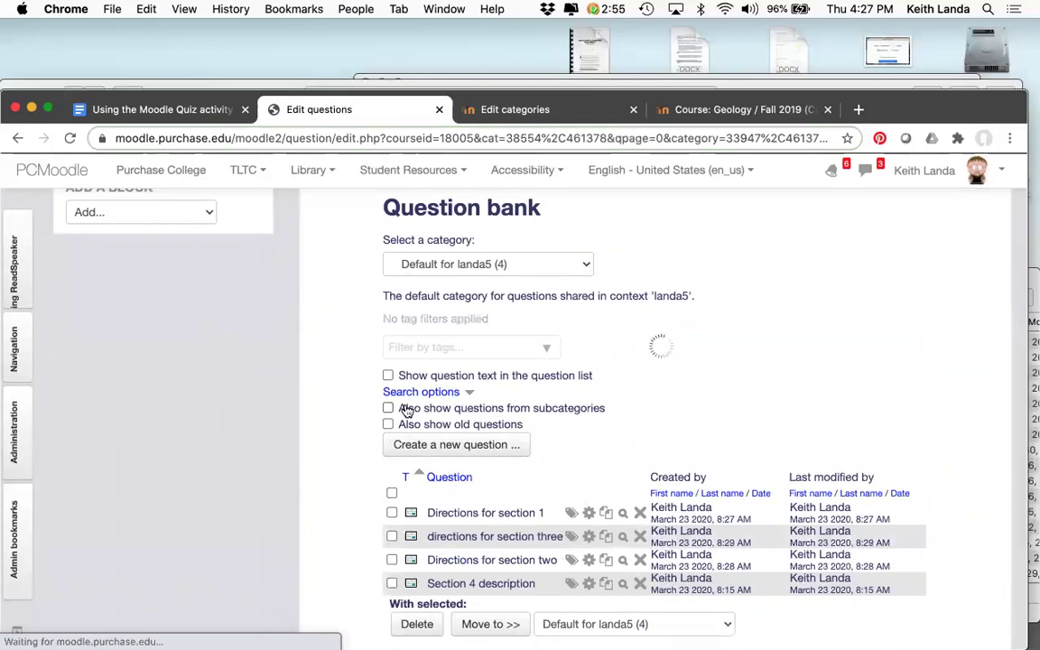
pyautogui.click(391, 408)
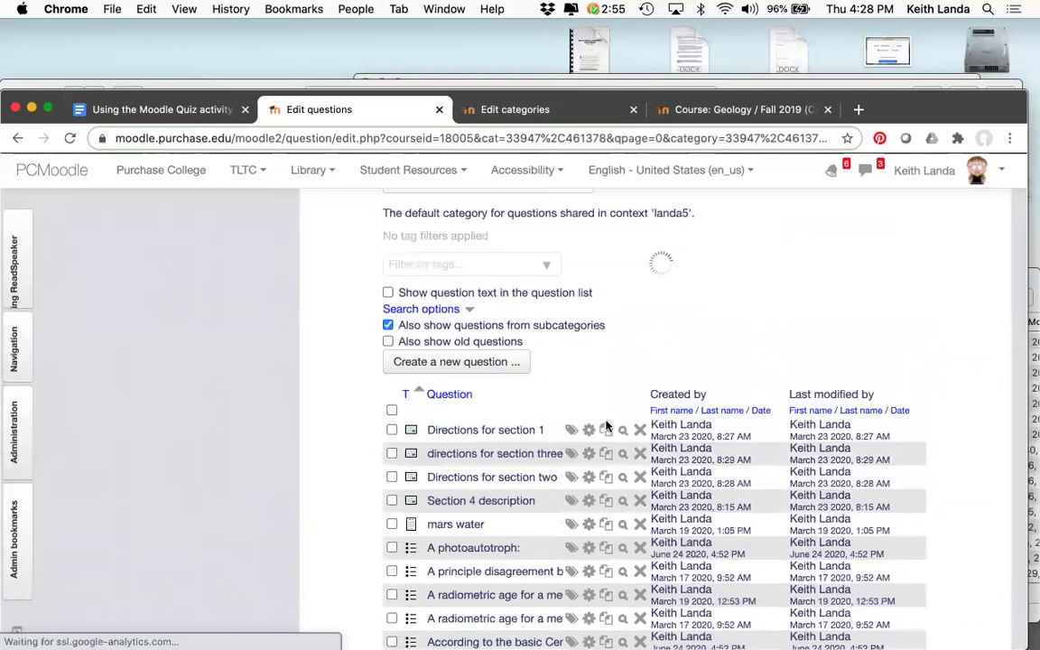
pyautogui.scroll(-2, 607, 427)
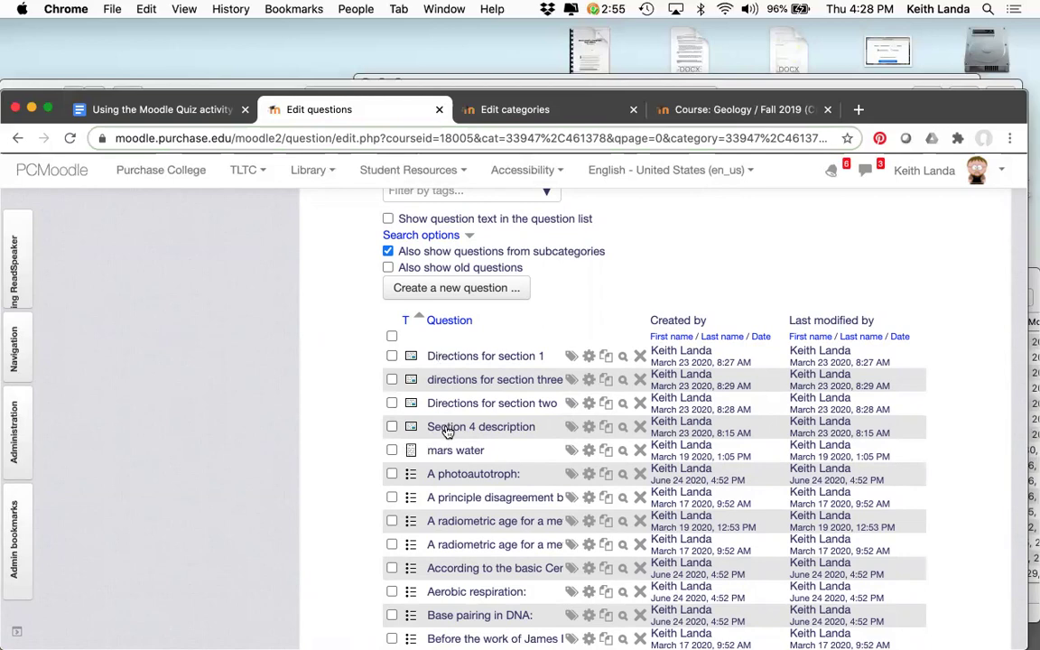
pyautogui.scroll(-10, 446, 431)
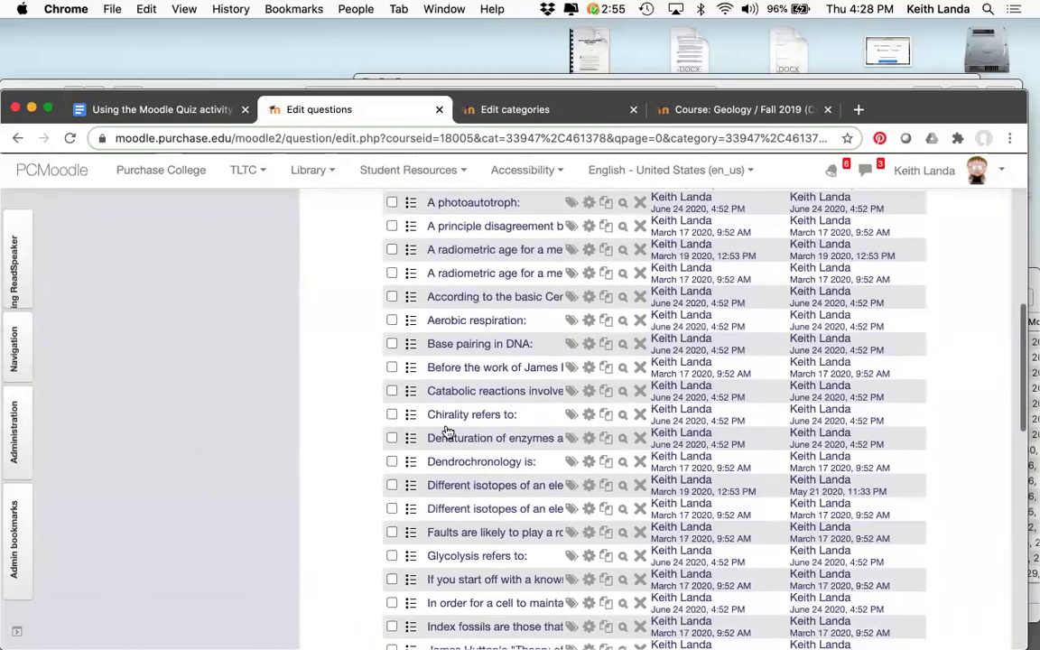
pyautogui.scroll(-8, 446, 432)
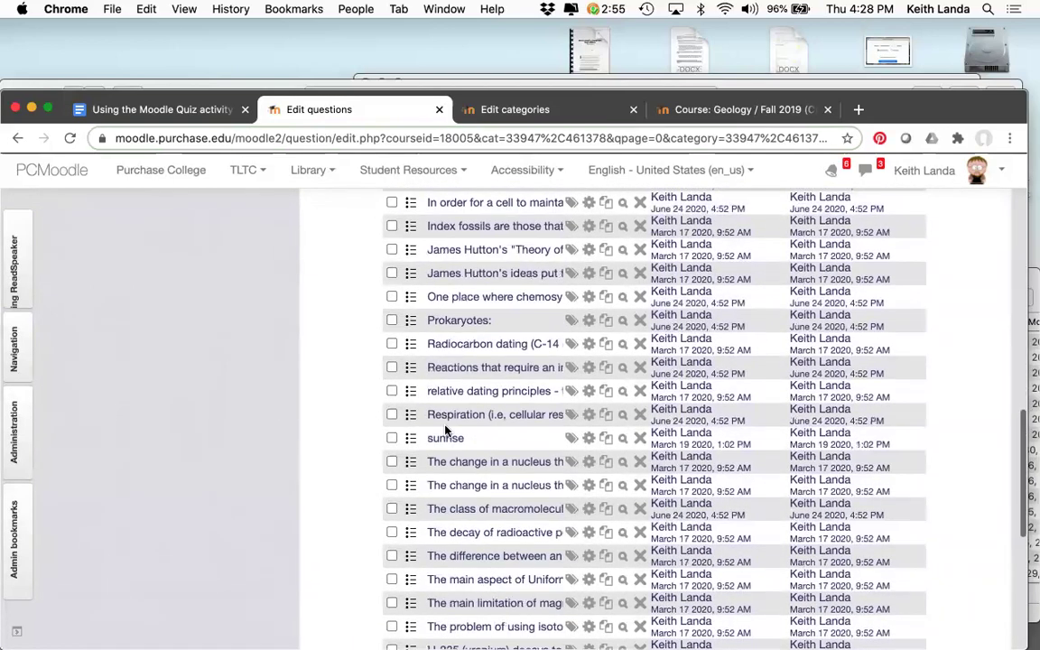
pyautogui.scroll(-4, 447, 432)
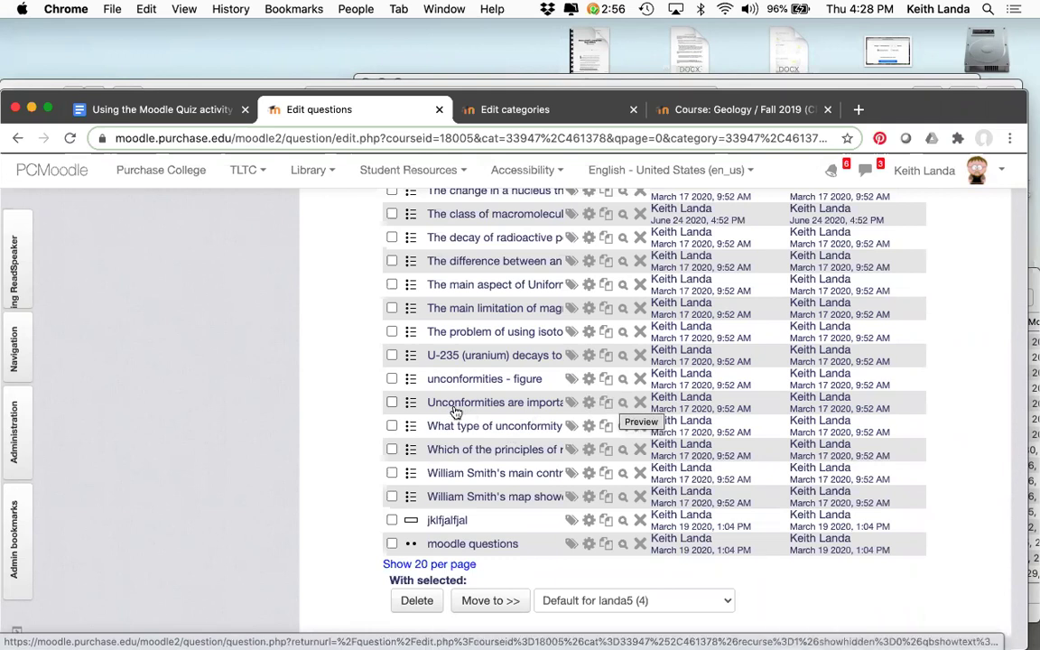
# Step: Preview the "Unconformities are important" question, save the "easily datable contact zone" answer, and fill in the correct response
pyautogui.click(623, 402)
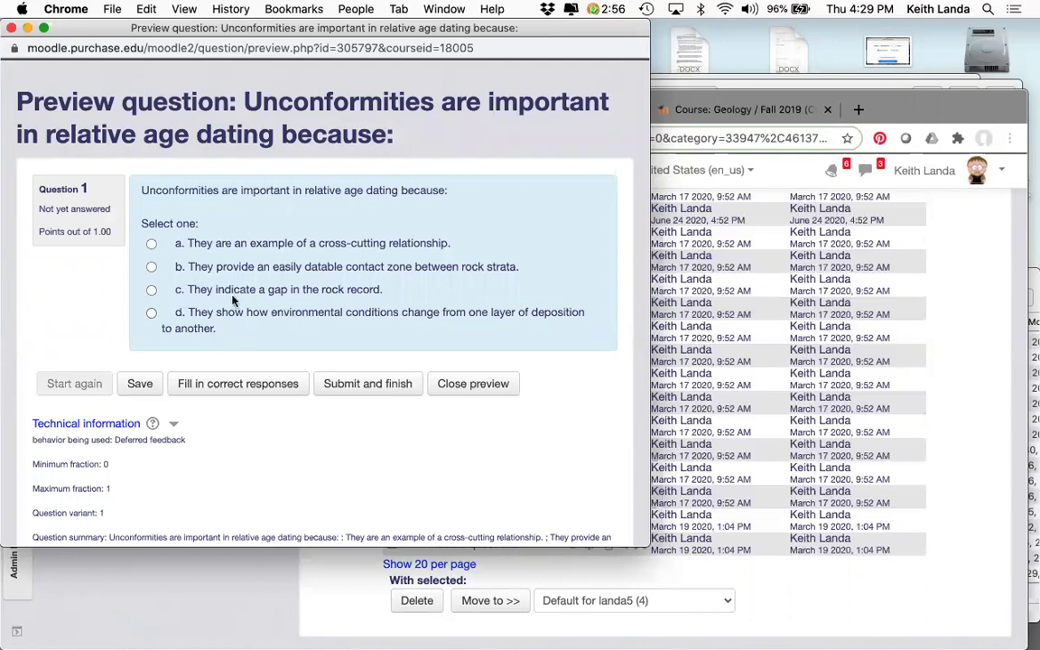
pyautogui.click(152, 268)
pyautogui.click(142, 383)
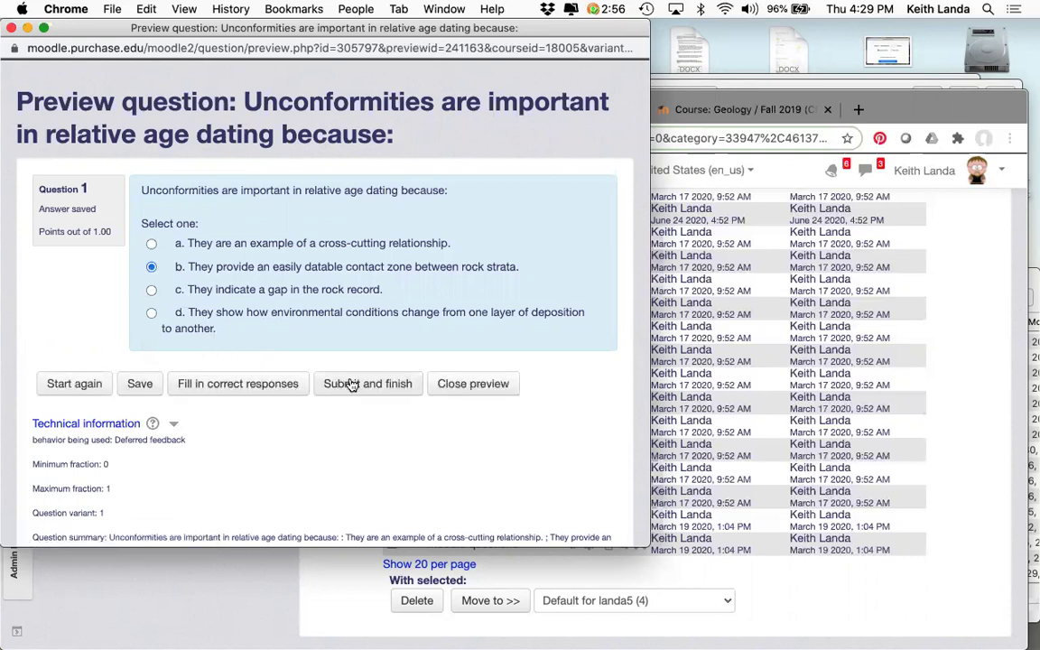
pyautogui.click(253, 395)
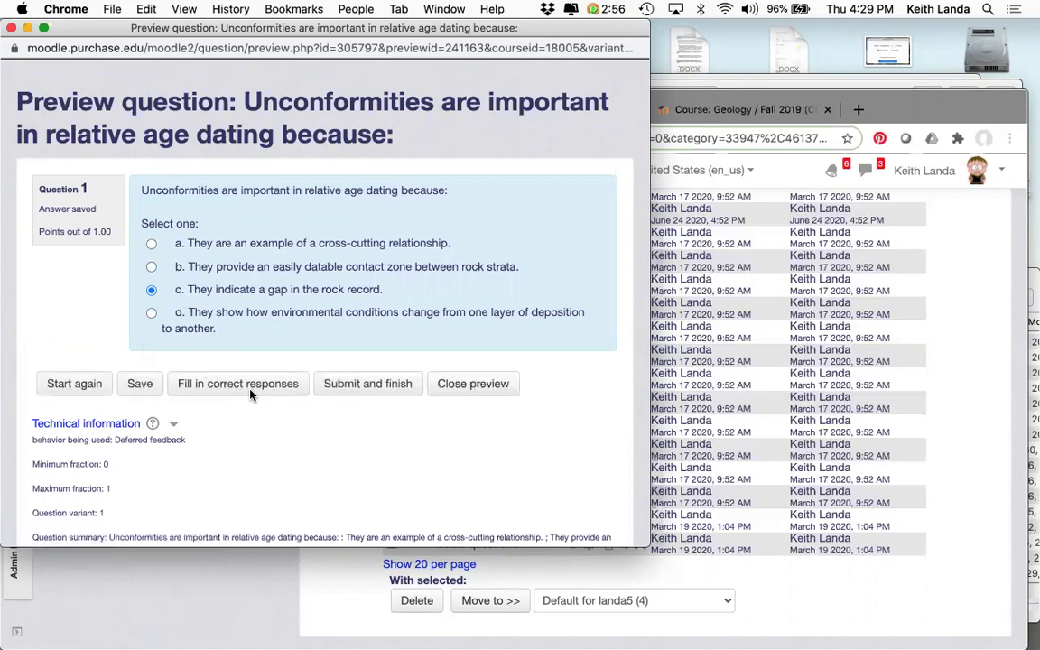
# Step: Restart the question preview, save the "easily datable contact zone" answer, restart once more to compare the answer order, and close the preview
pyautogui.click(86, 393)
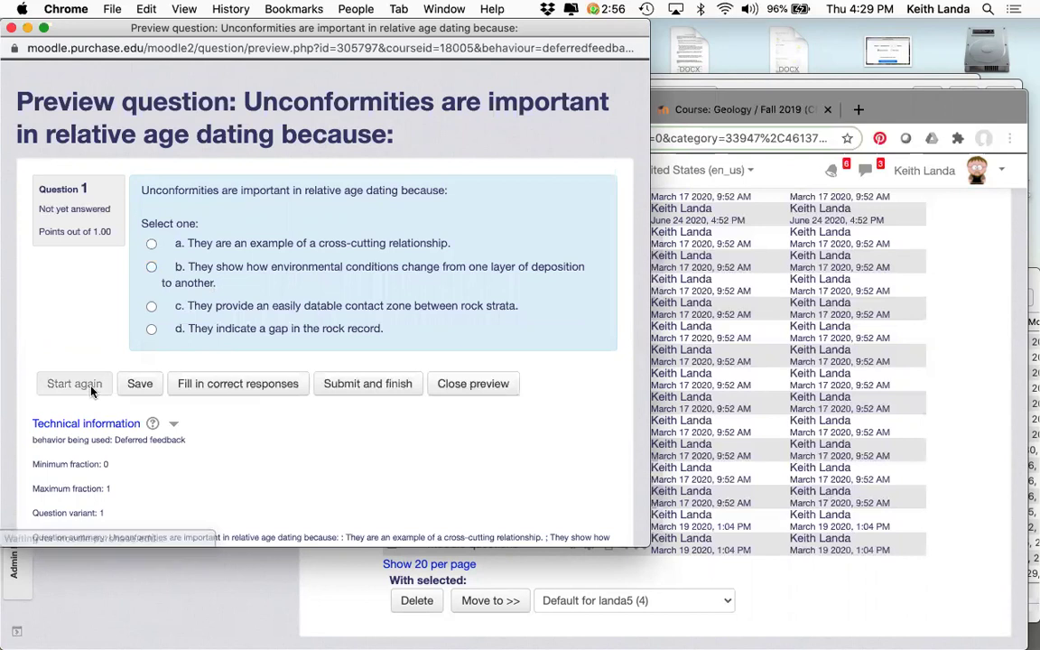
pyautogui.click(152, 307)
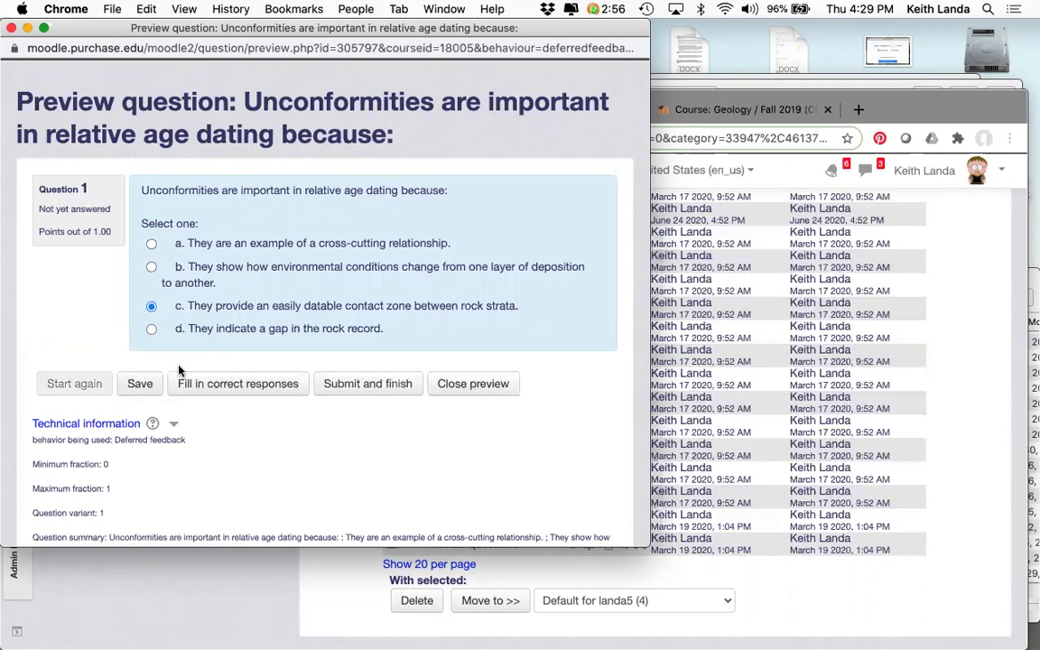
pyautogui.click(144, 385)
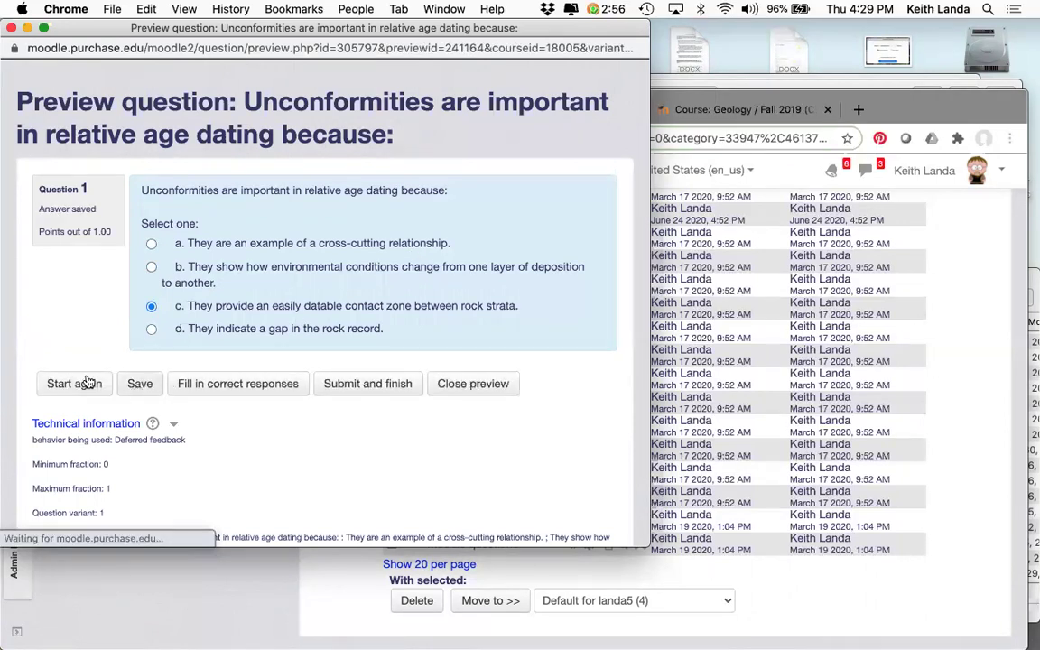
pyautogui.click(84, 386)
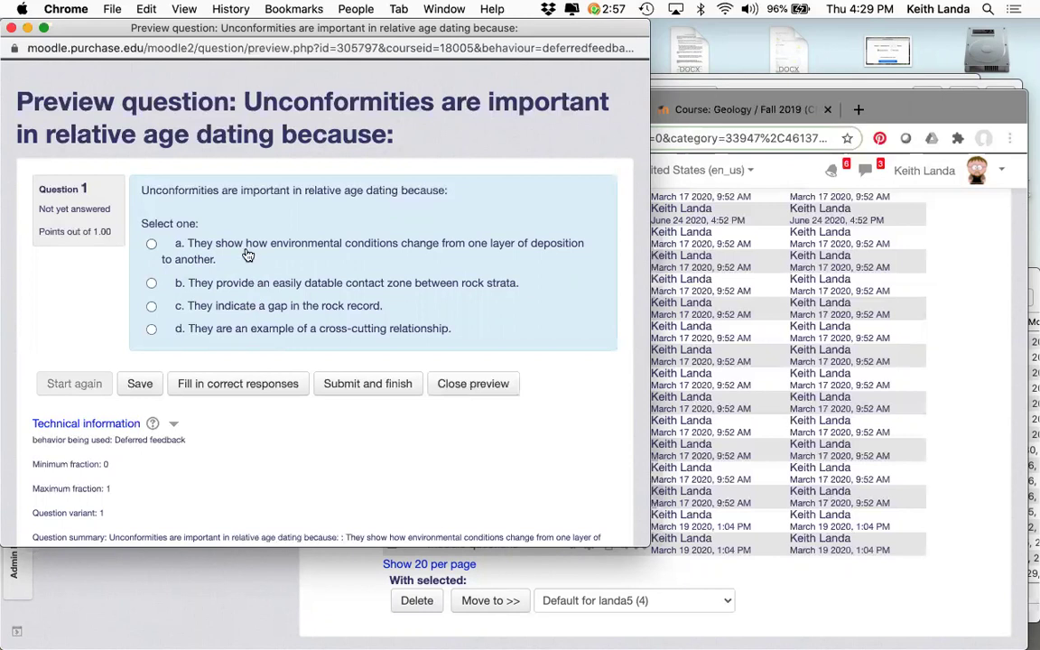
pyautogui.click(11, 29)
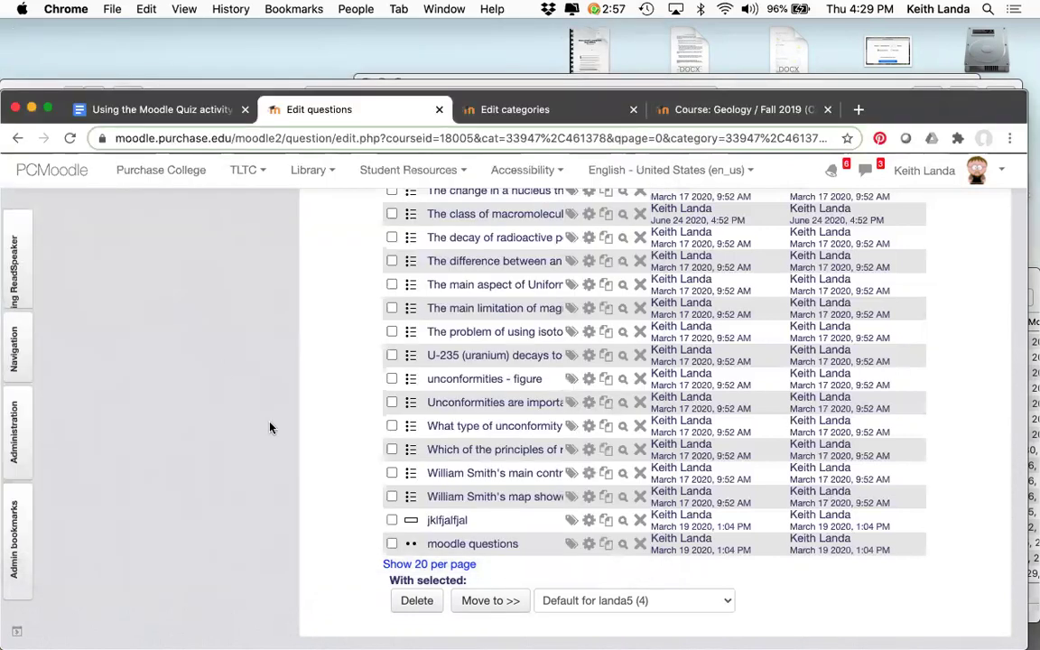
# Step: Preview the "jklfjalfjal" and "moodle questions" entries one after the other, closing each preview
pyautogui.click(623, 524)
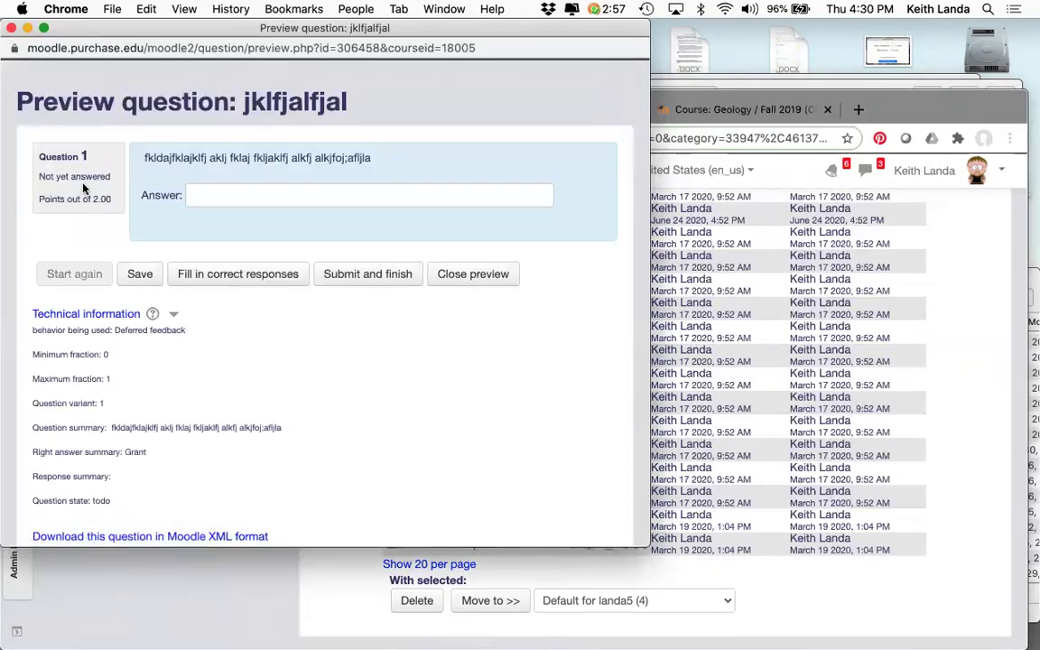
pyautogui.click(11, 28)
pyautogui.scroll(2, 225, 262)
pyautogui.scroll(-3, 252, 284)
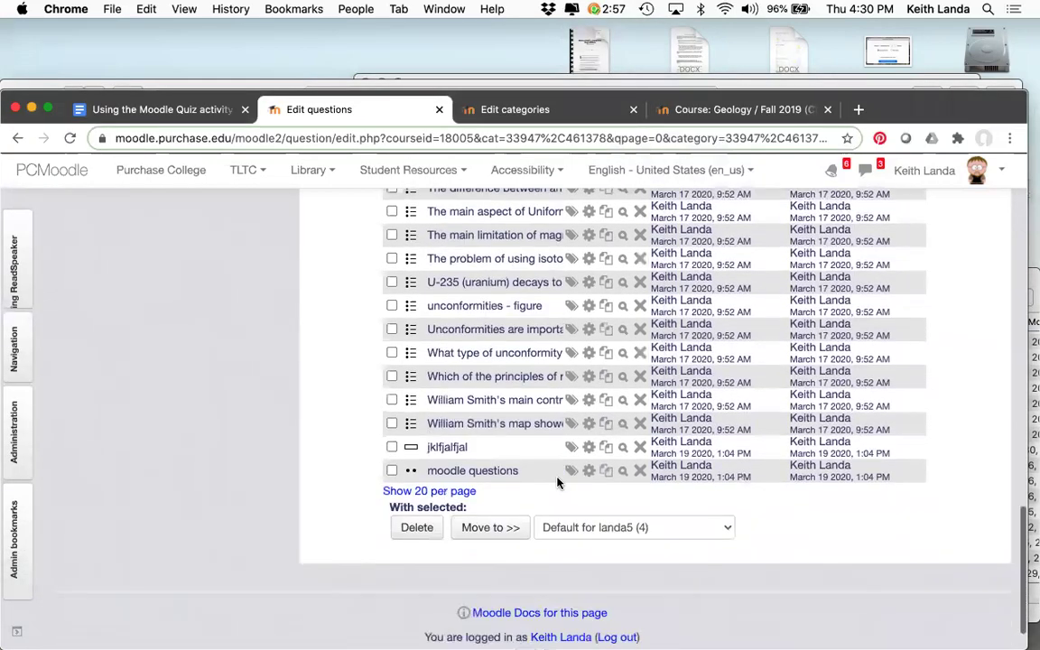
pyautogui.click(622, 471)
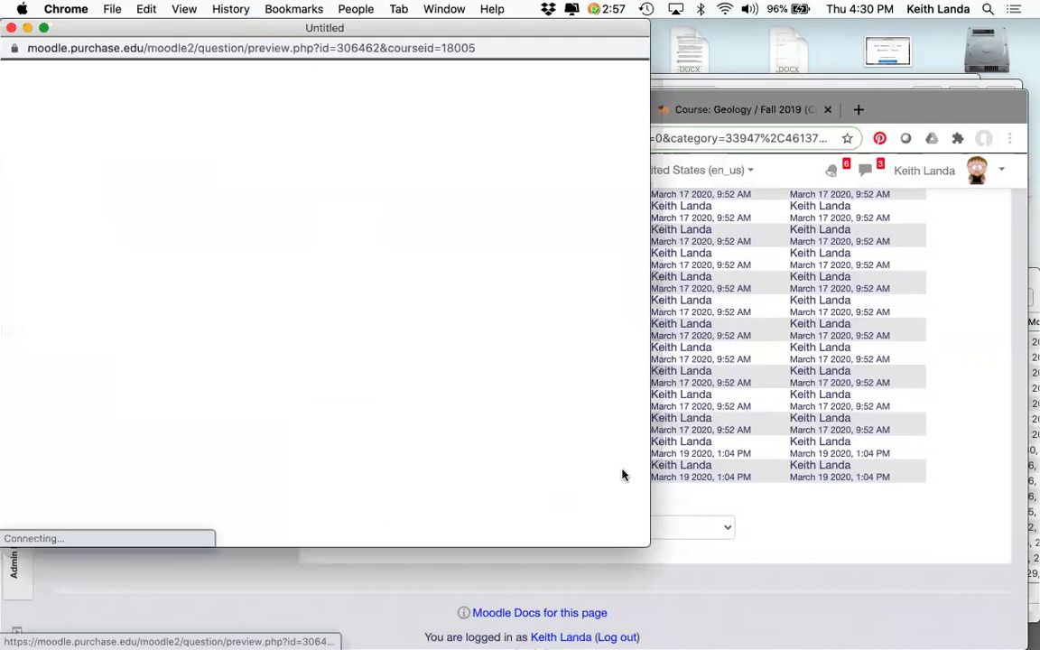
pyautogui.click(11, 28)
# Step: Preview the "mars water" essay question, enter the sample response "kdjf lajfj aj flaj", and close the preview without saving it
pyautogui.scroll(10, 316, 283)
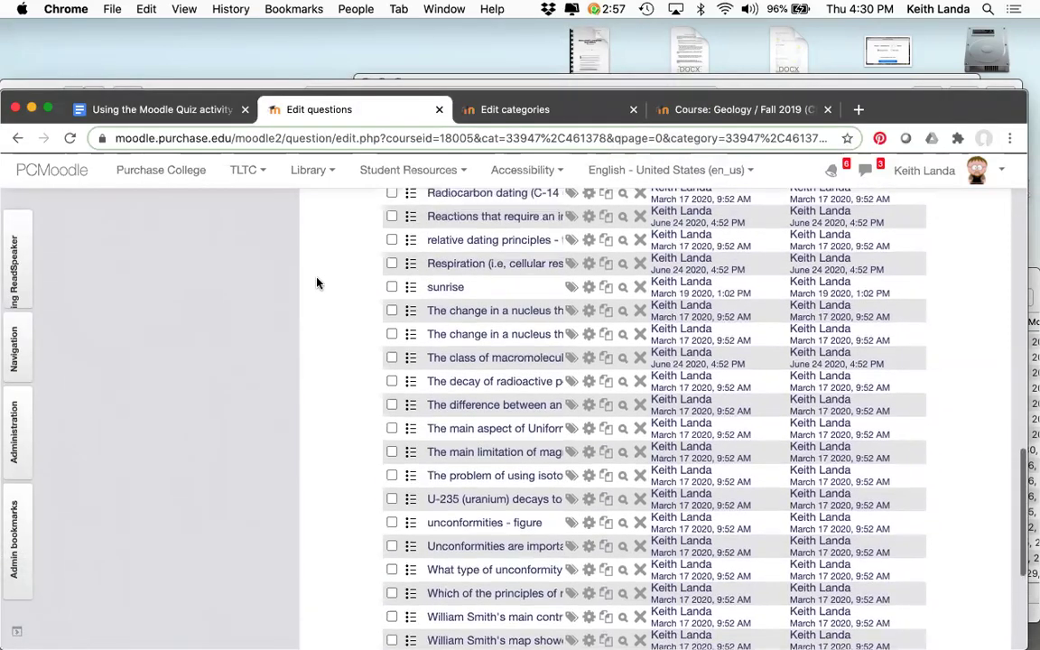
pyautogui.scroll(11, 316, 282)
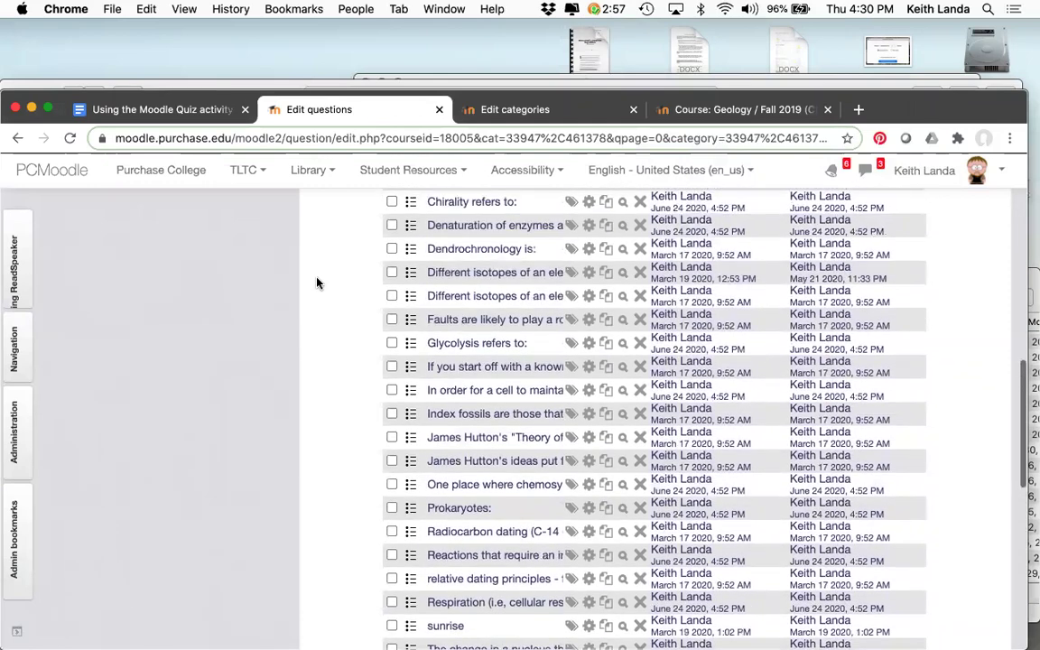
pyautogui.scroll(2, 316, 283)
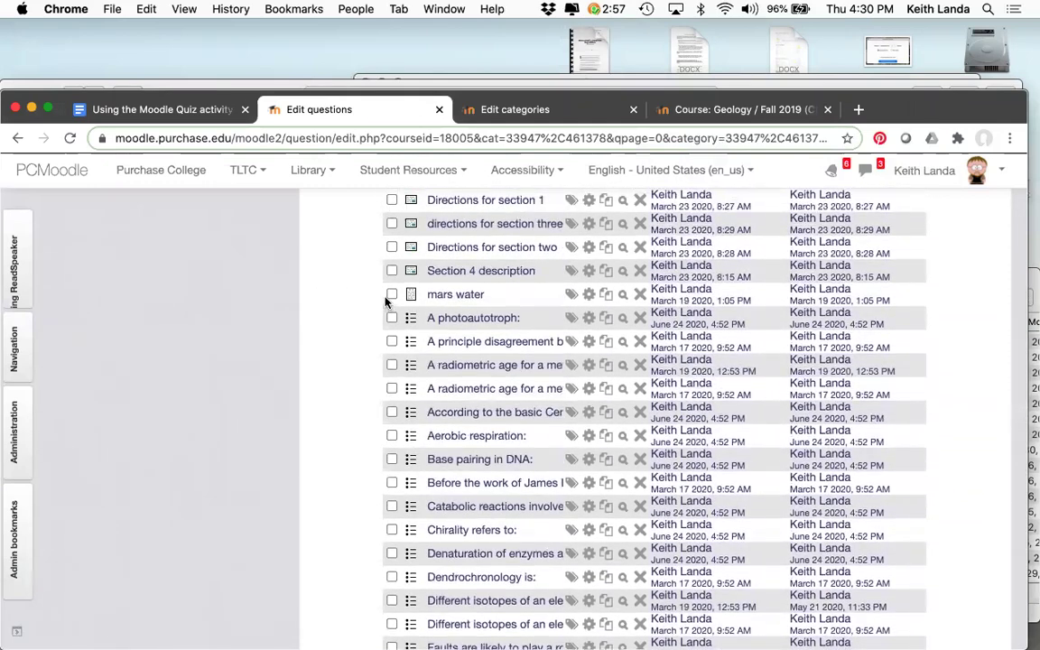
pyautogui.click(622, 294)
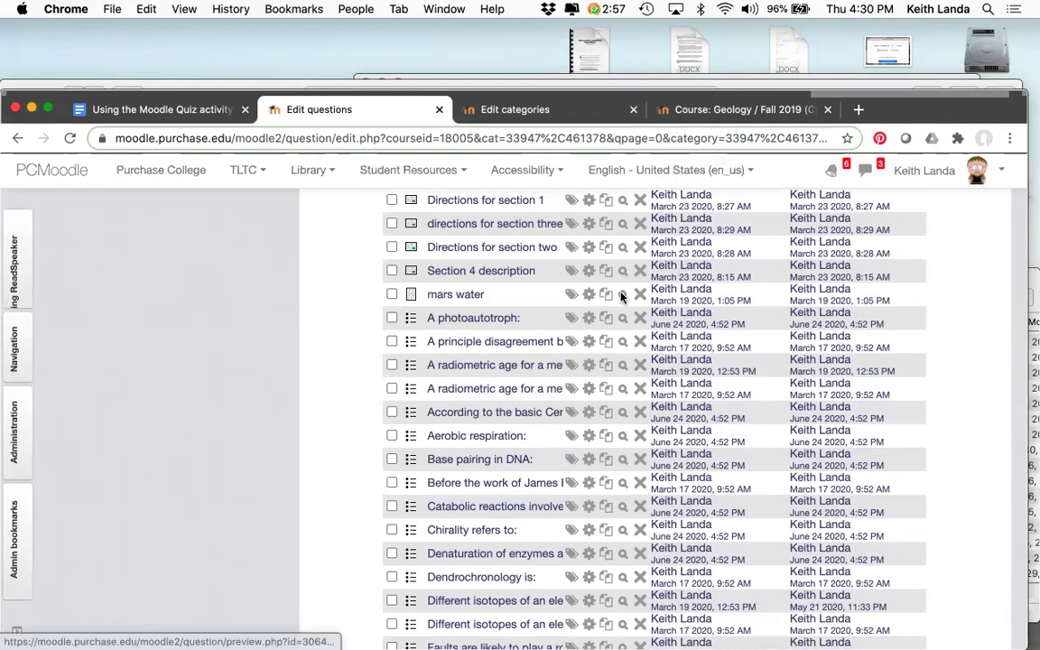
pyautogui.click(214, 257)
pyautogui.write('kdjf lajfj aj flaj')
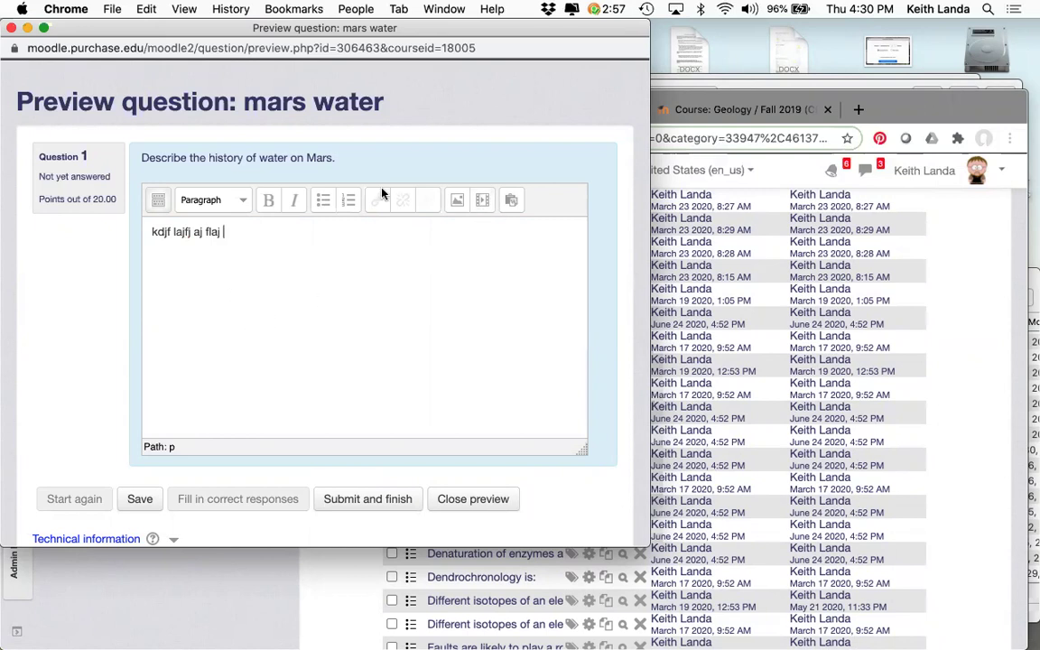
pyautogui.click(503, 499)
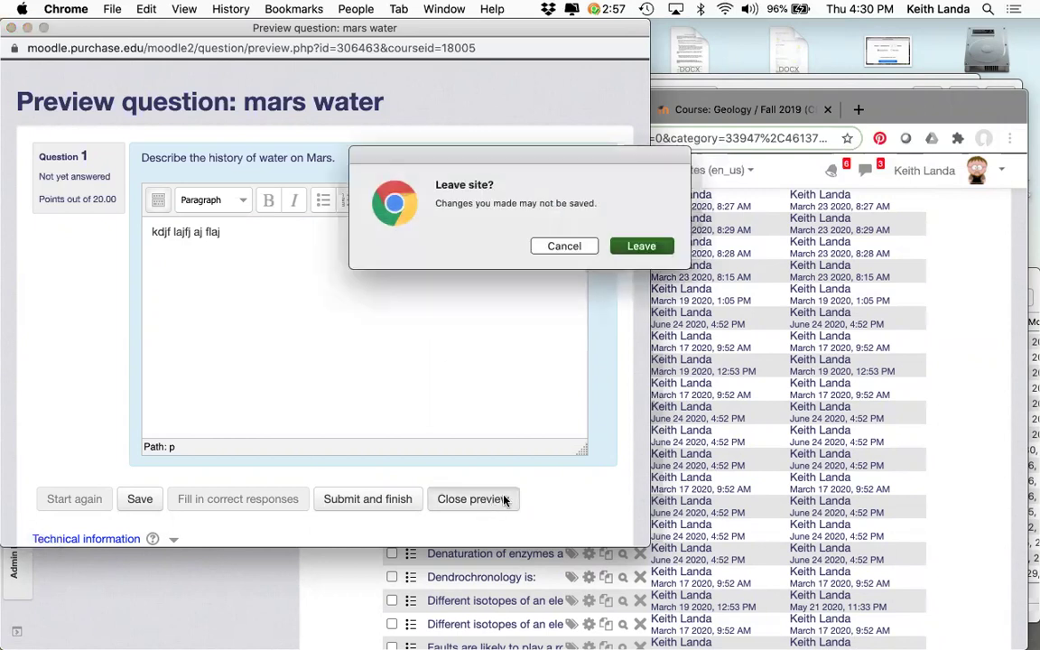
pyautogui.click(641, 245)
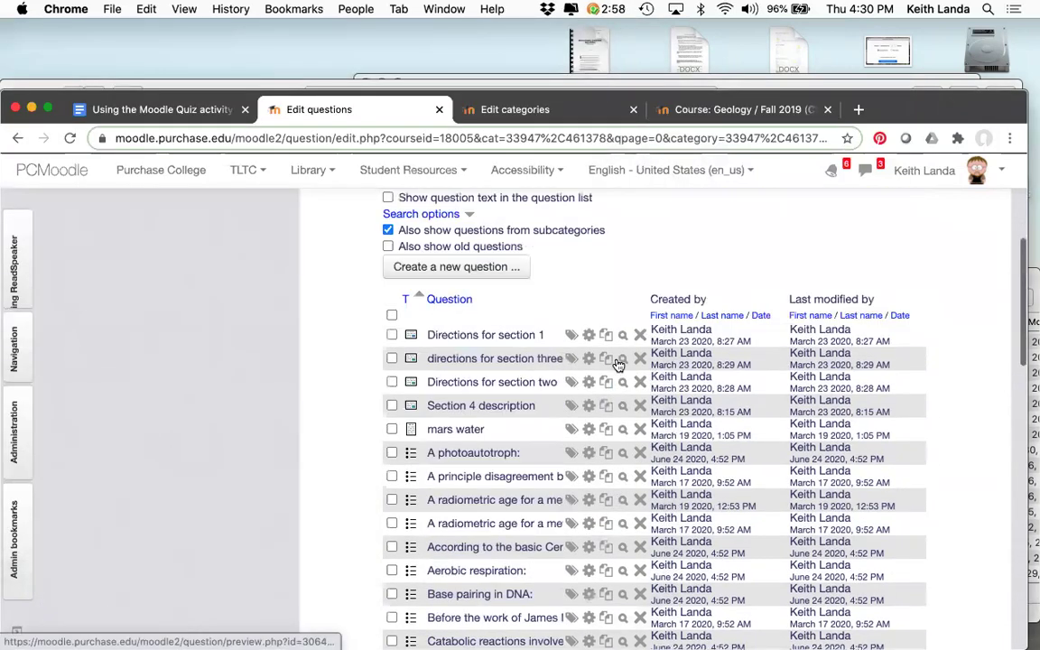
# Step: Switch the question bank to the workshop example category
pyautogui.scroll(5, 619, 364)
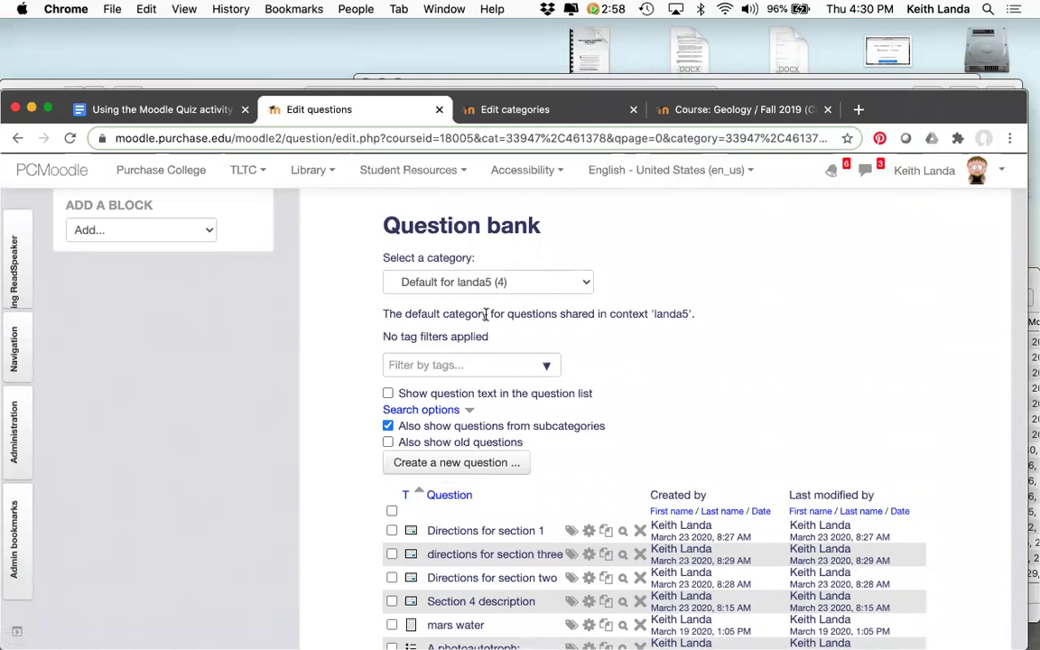
pyautogui.click(510, 282)
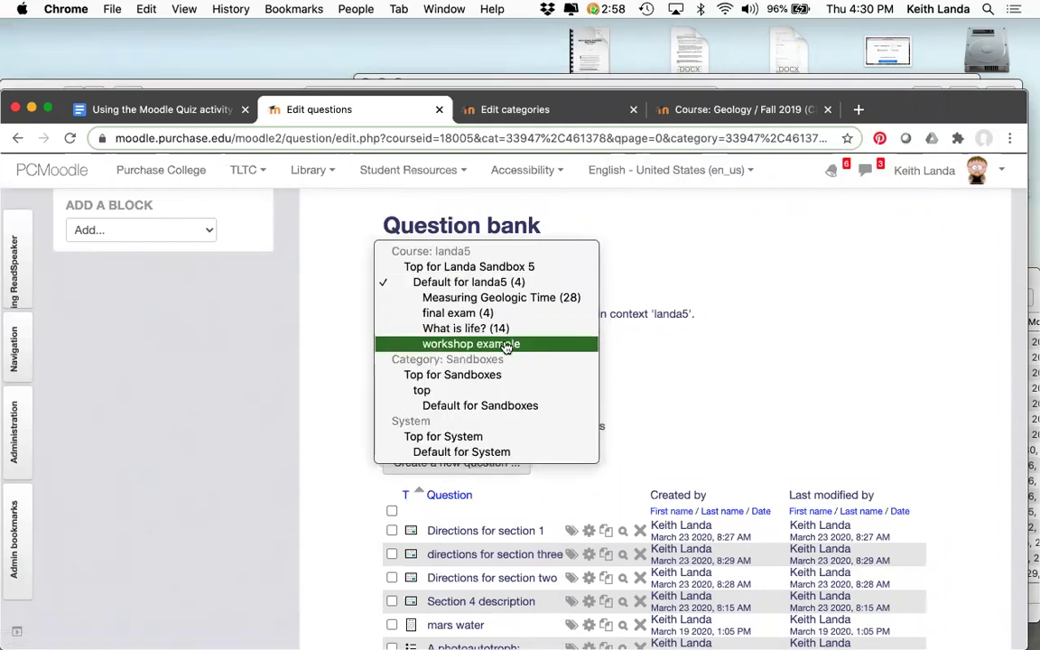
pyautogui.press('Escape')
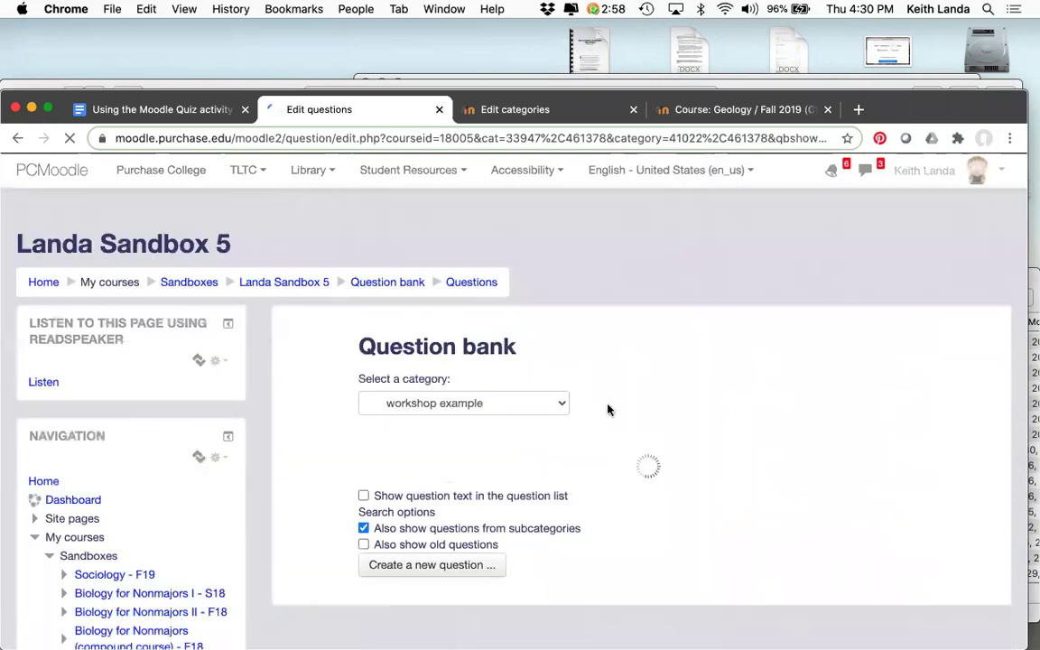
# Step: Create a new question of type Essay in the workshop example category
pyautogui.click(487, 567)
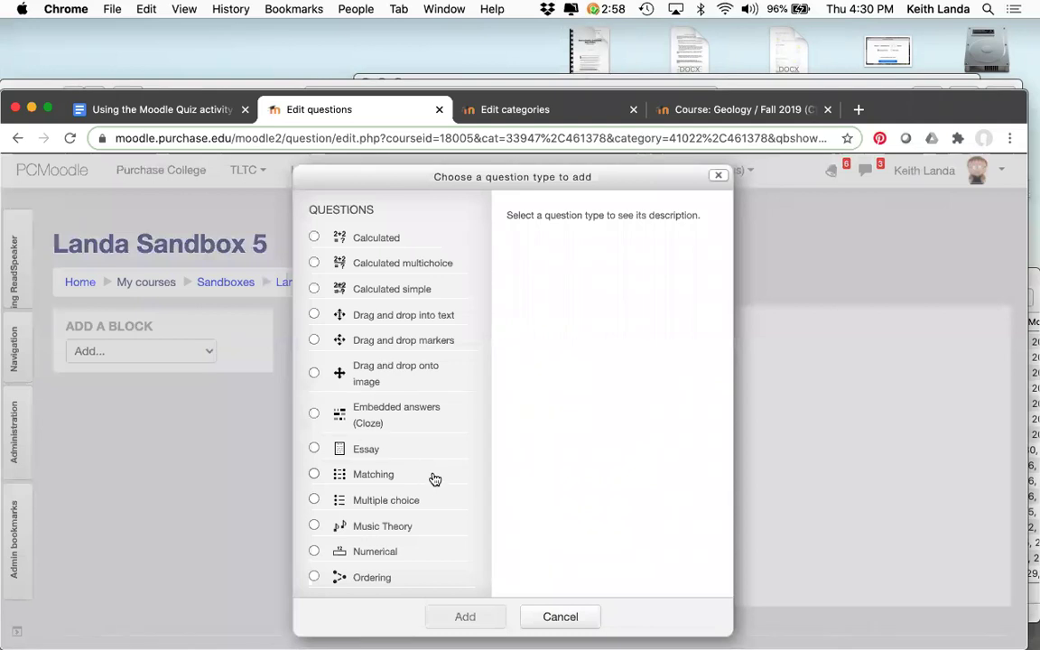
pyautogui.scroll(-2, 384, 340)
pyautogui.scroll(2, 383, 340)
pyautogui.click(314, 450)
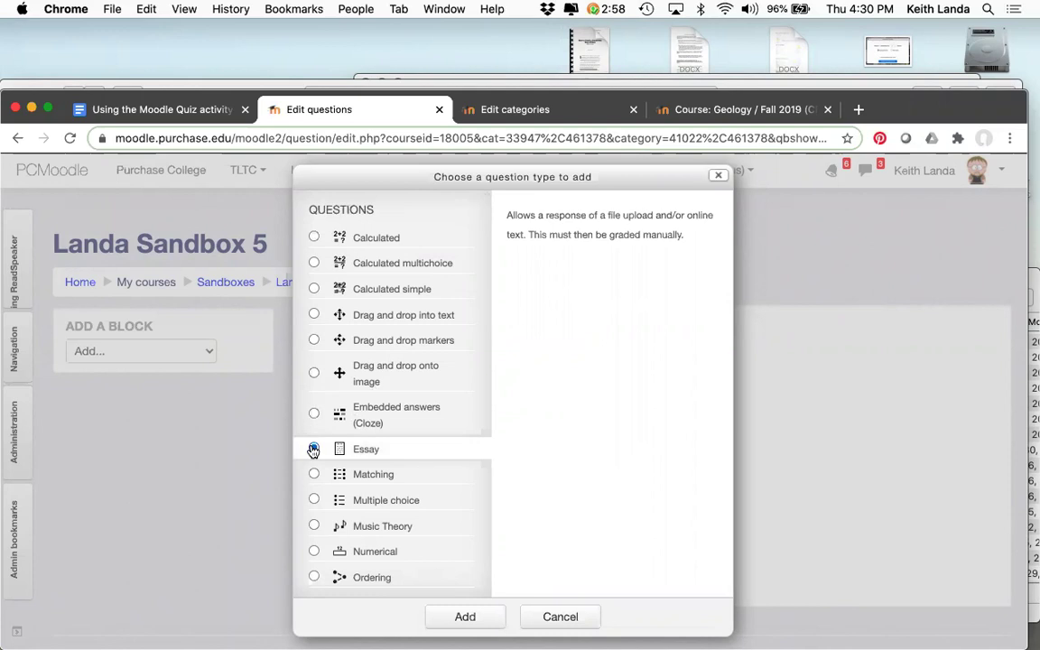
pyautogui.click(464, 618)
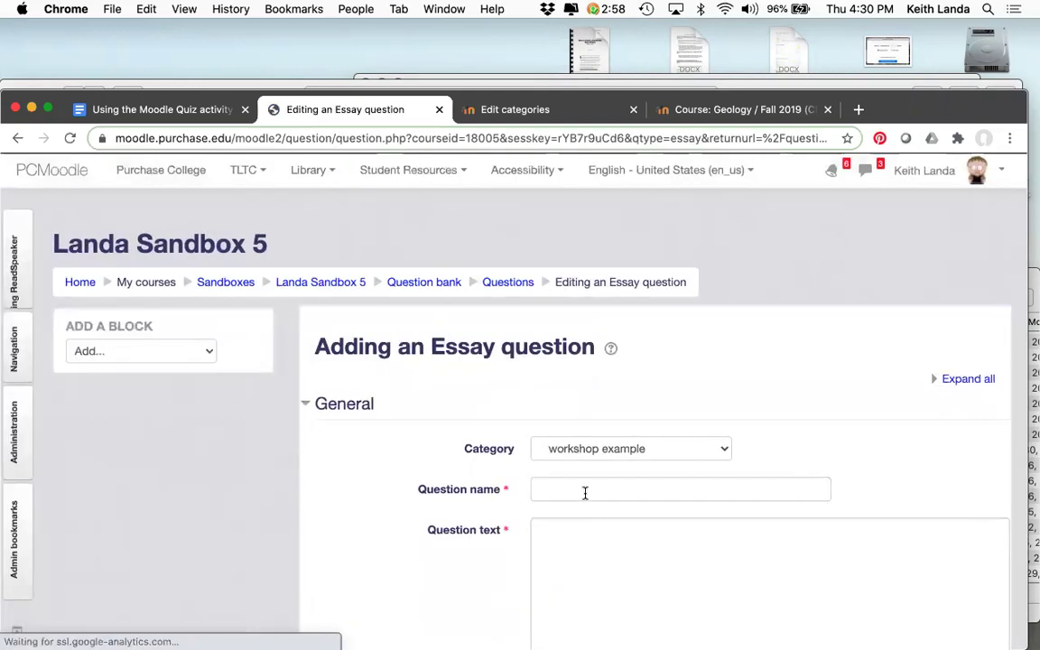
# Step: Name the essay question "Water on Mars" and enter the question text "Describe what you know about the history of water on Mars."
pyautogui.click(585, 492)
pyautogui.write('Water on ')
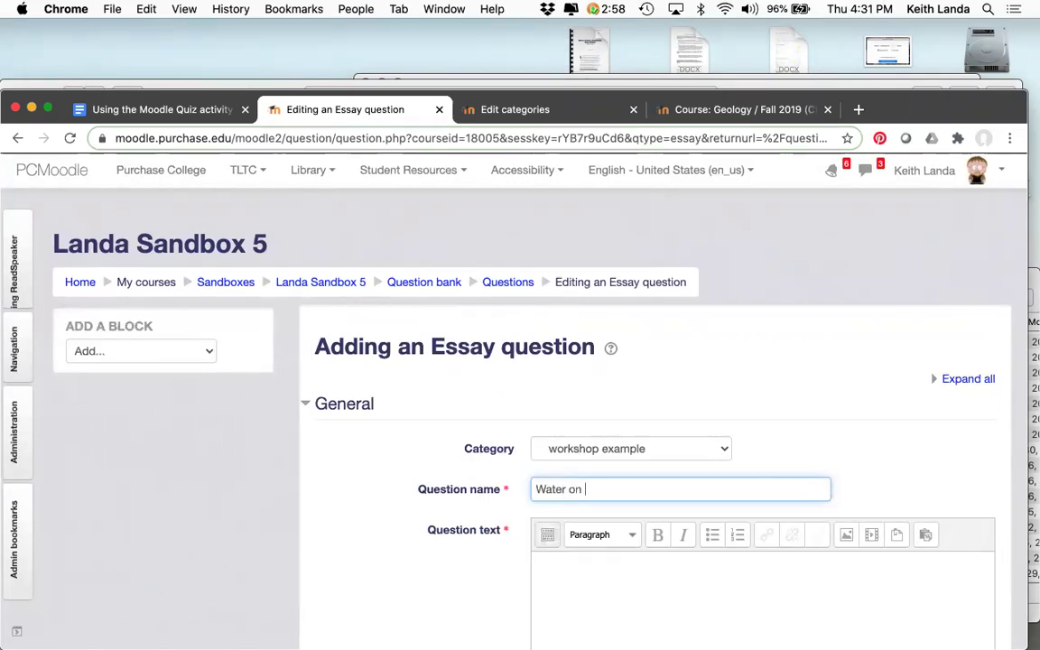
pyautogui.write('mMars')
pyautogui.click(628, 564)
pyautogui.scroll(-4, 630, 569)
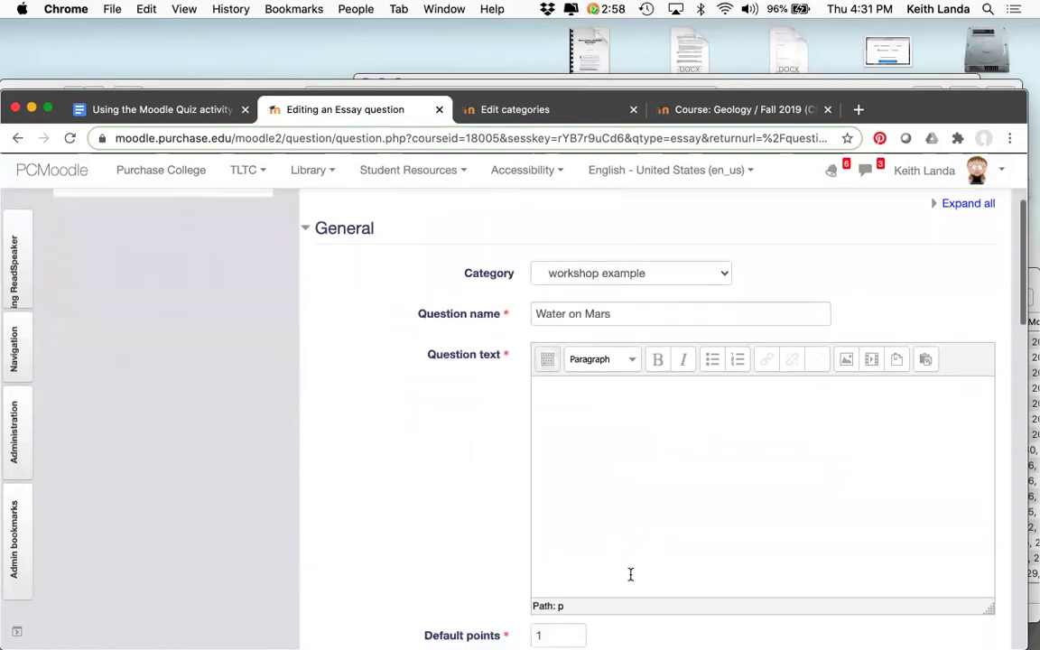
pyautogui.write('Des')
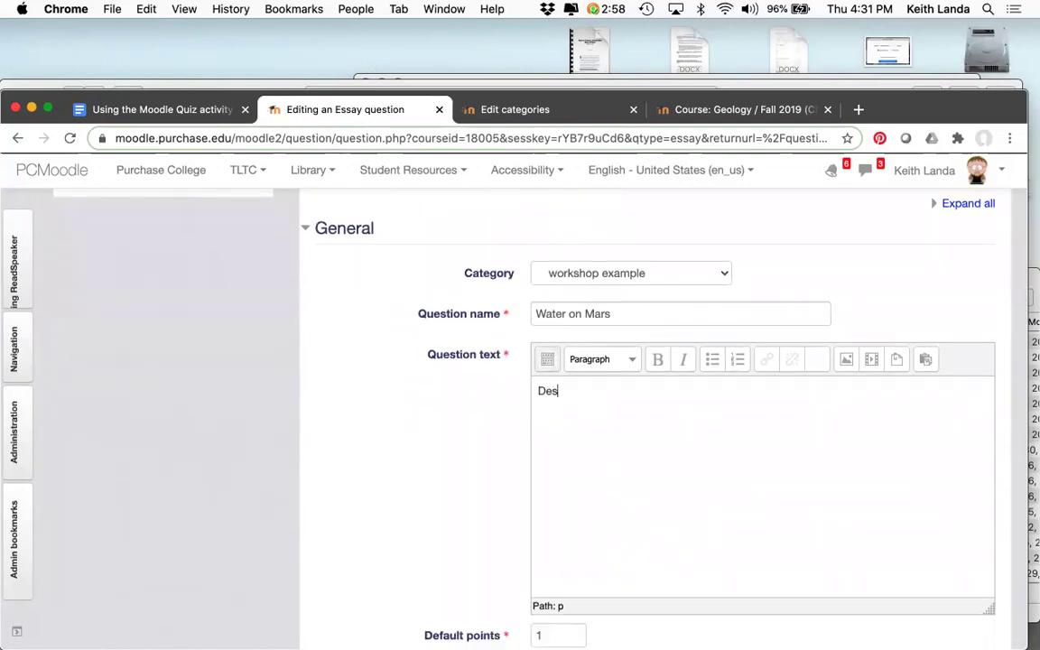
pyautogui.write('cribe what you know about the')
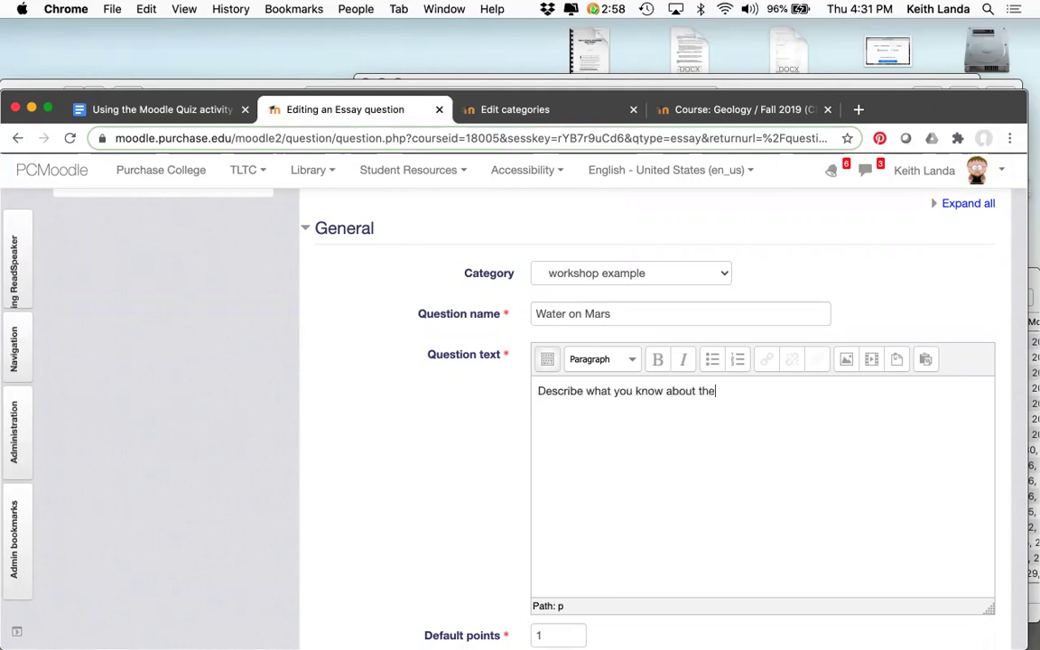
pyautogui.write(' history of water on Mars.')
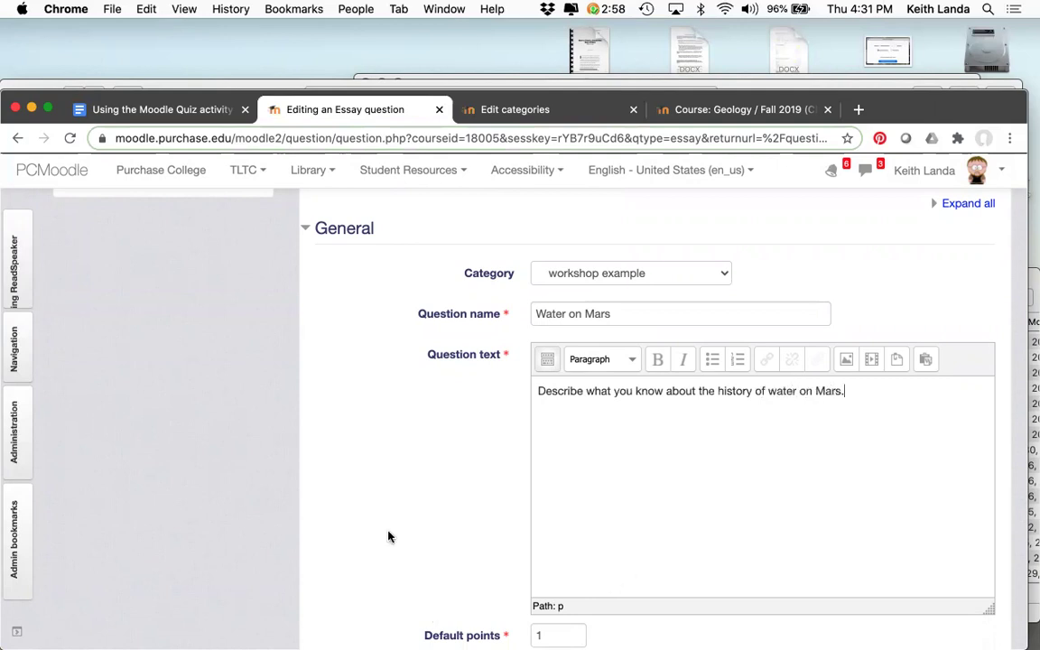
# Step: Set the essay question's default points to 10 and leave the general feedback empty
pyautogui.scroll(-5, 387, 533)
pyautogui.click(551, 432)
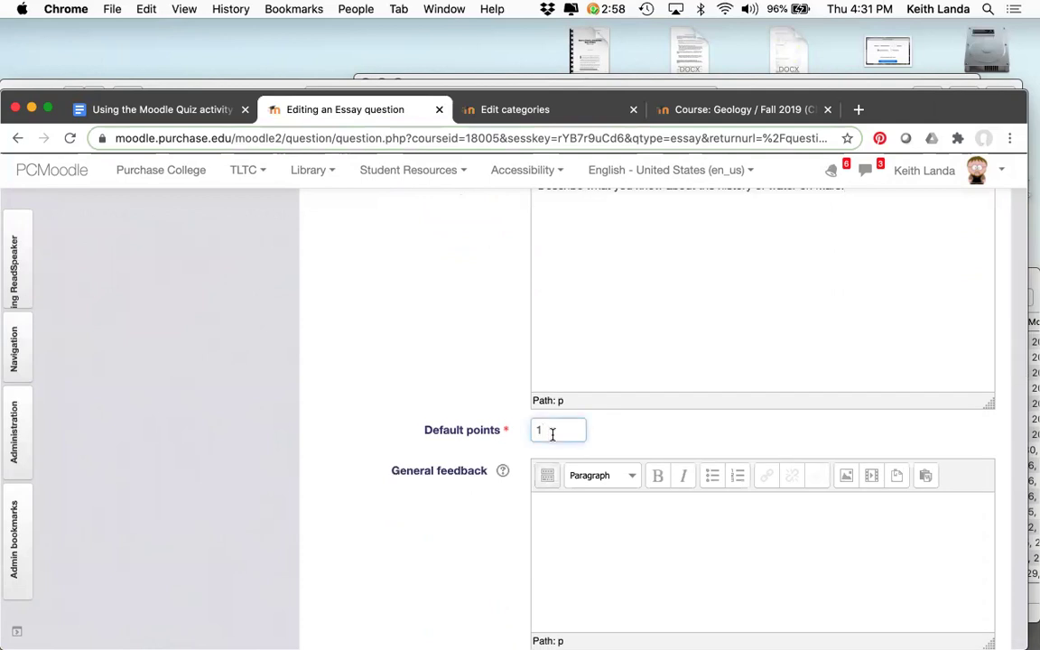
pyautogui.write('0')
pyautogui.scroll(-4, 480, 464)
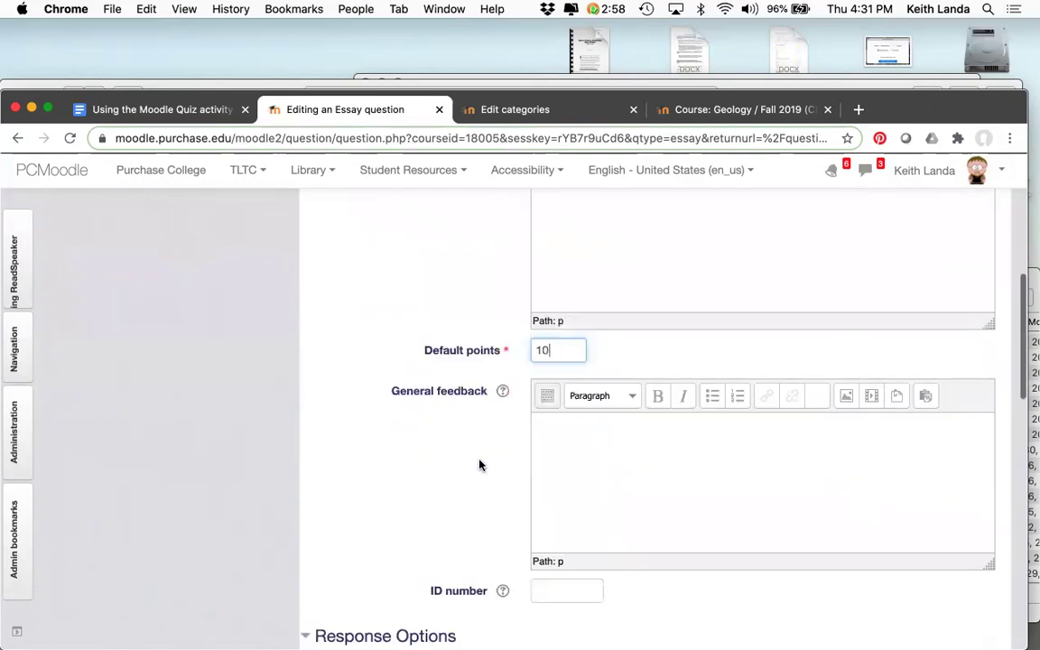
pyautogui.click(606, 409)
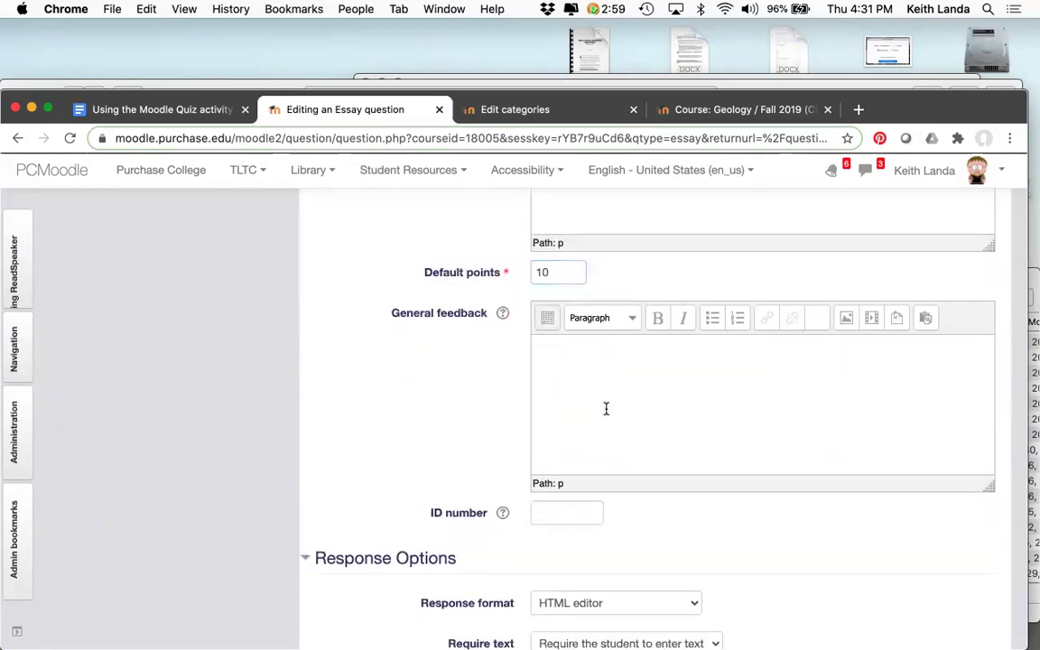
# Step: Review the response options and grader information of the essay question, keep the defaults, and save the question
pyautogui.scroll(-5, 606, 409)
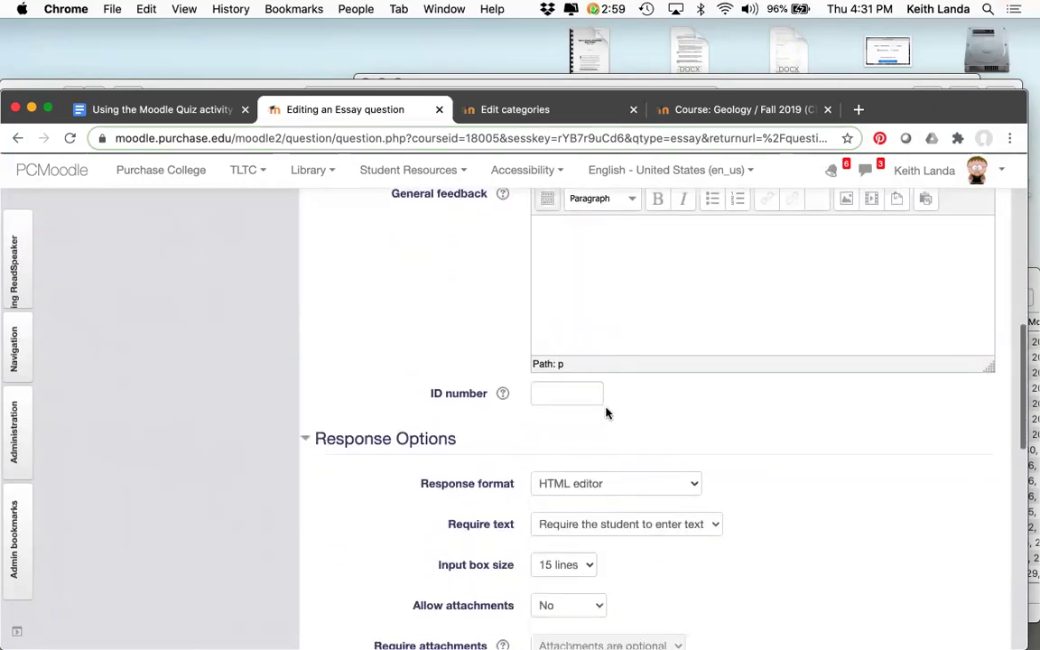
pyautogui.scroll(-4, 606, 412)
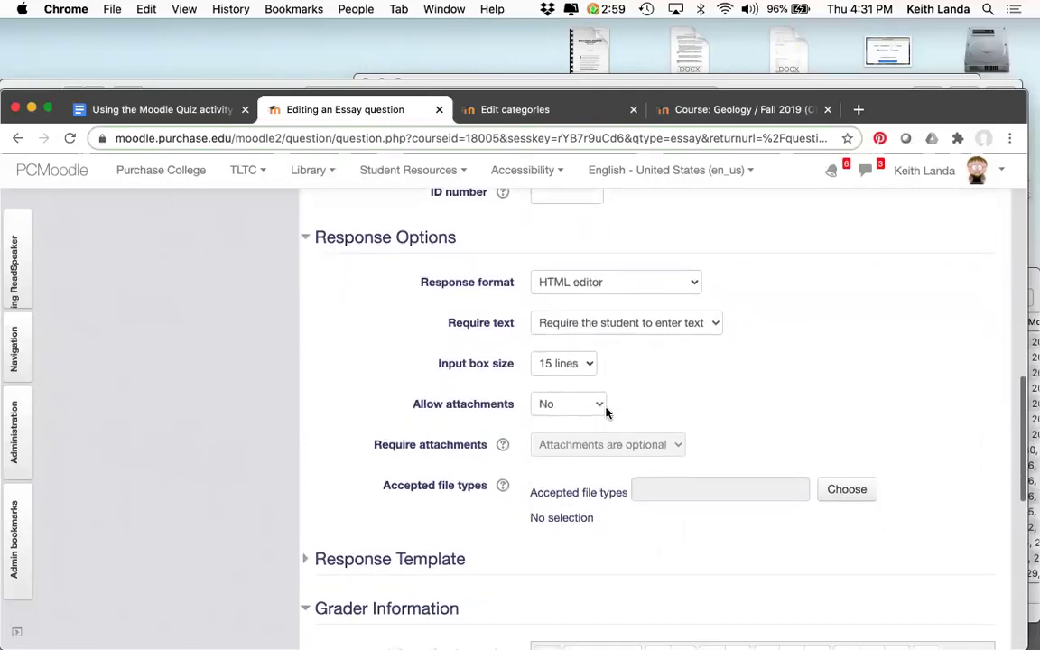
pyautogui.scroll(2, 606, 412)
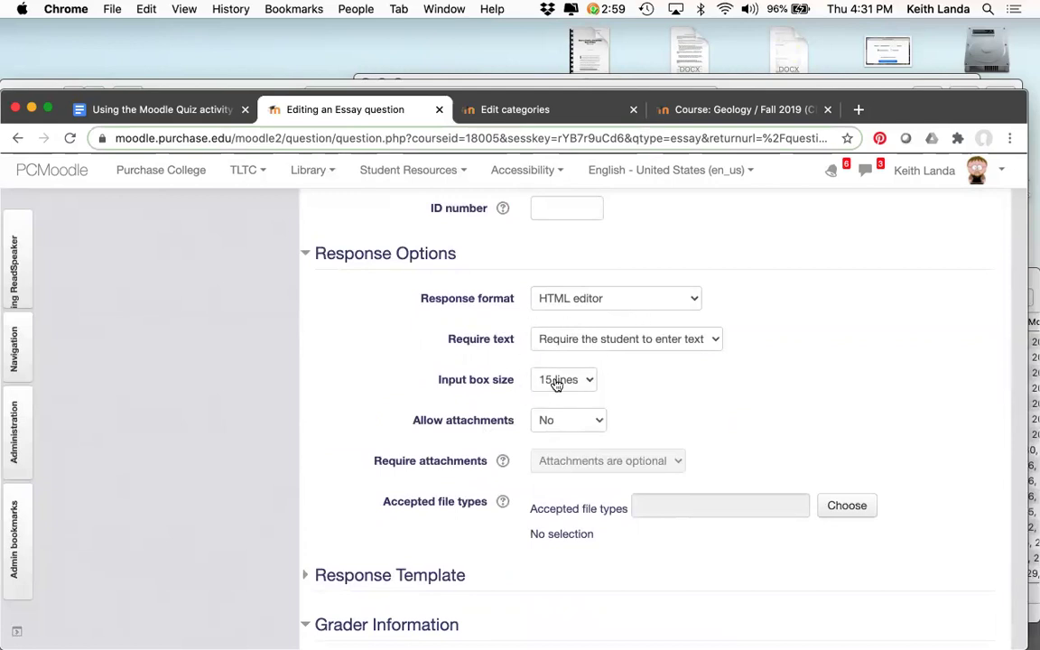
pyautogui.scroll(-1, 588, 377)
pyautogui.scroll(-8, 588, 378)
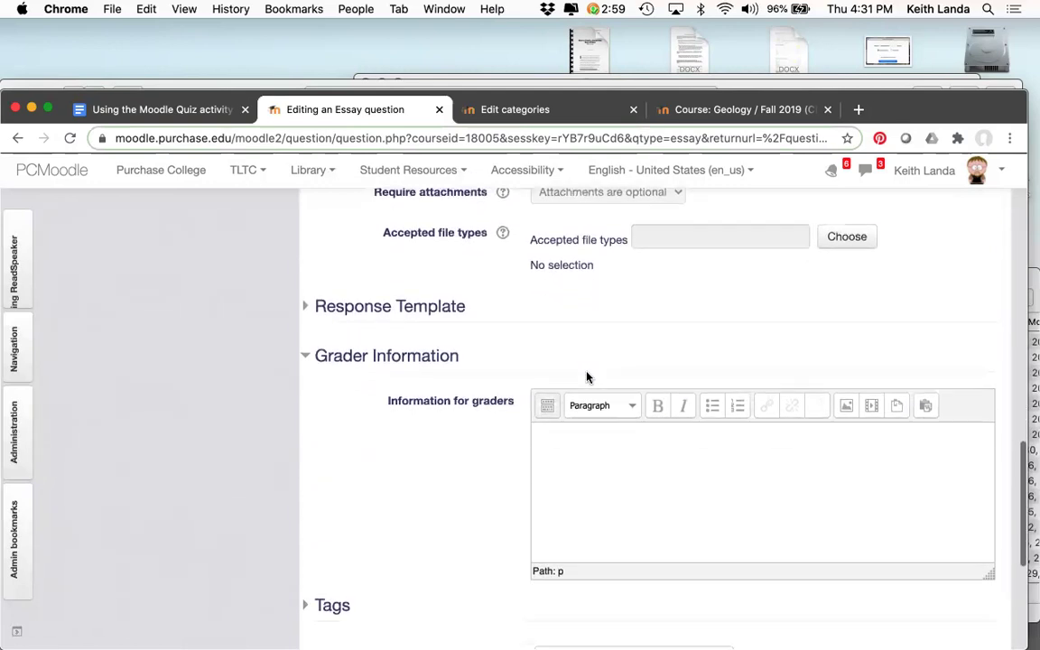
pyautogui.scroll(-4, 587, 377)
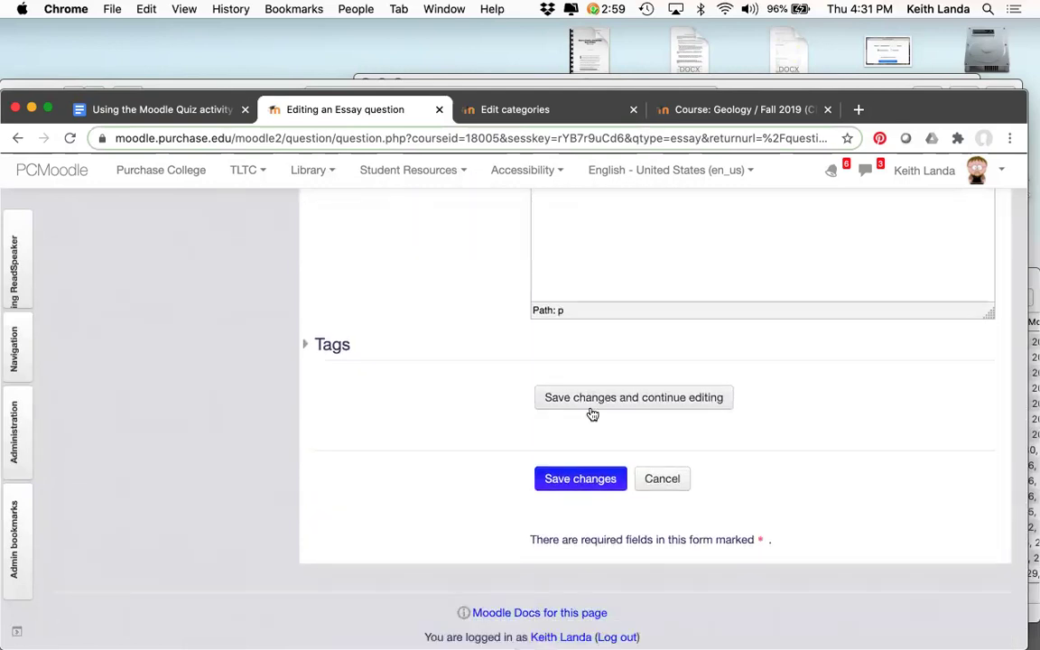
pyautogui.click(579, 477)
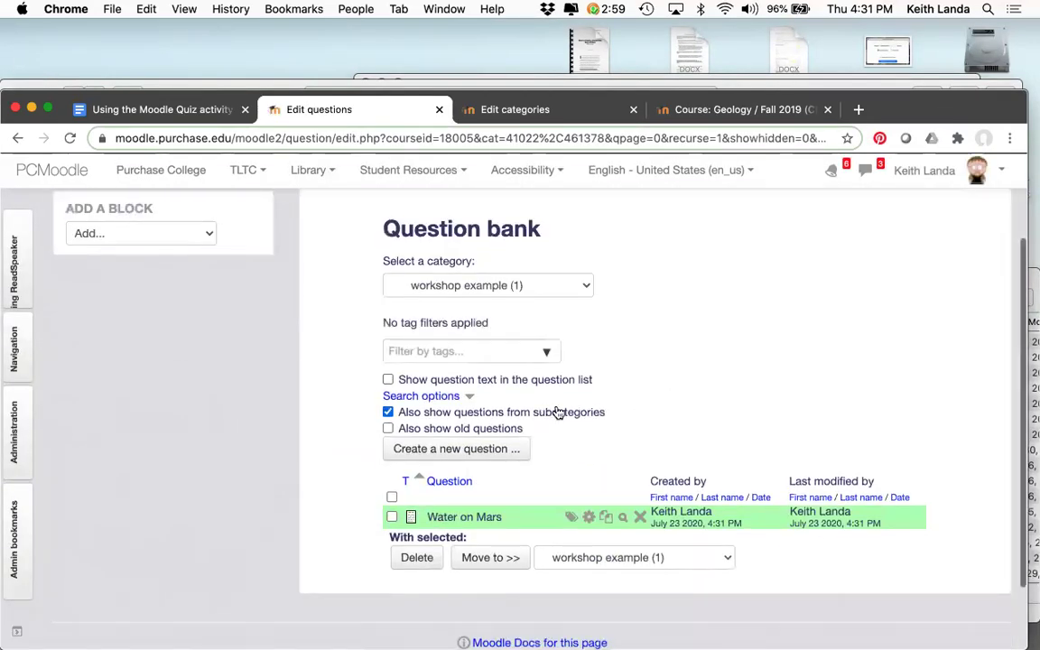
# Step: Create a new question of type Multiple choice in the workshop example category
pyautogui.click(492, 449)
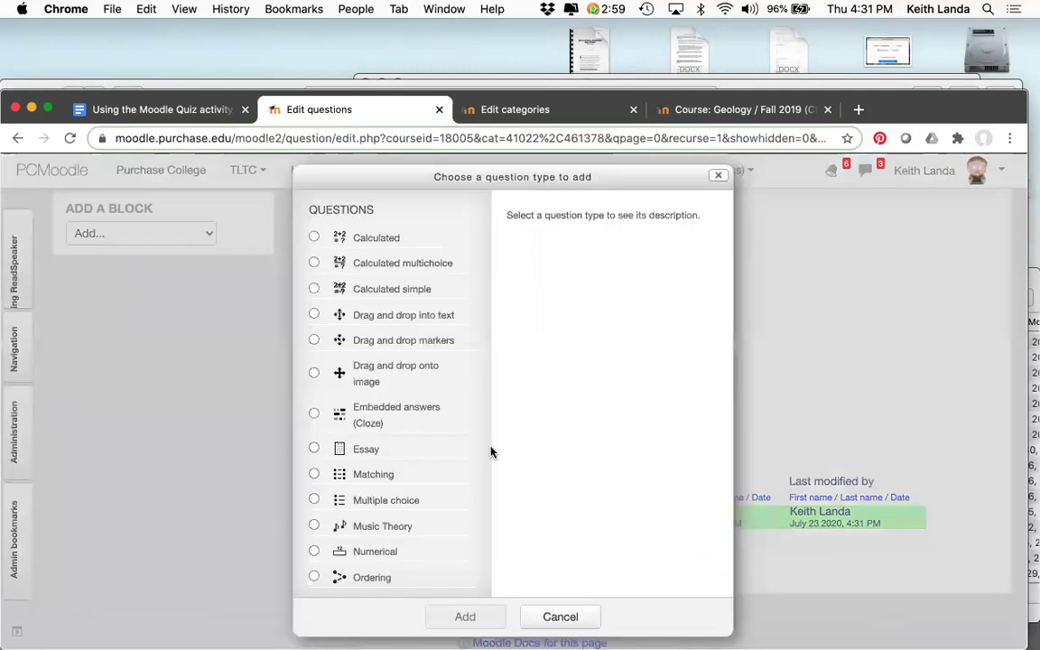
pyautogui.click(314, 500)
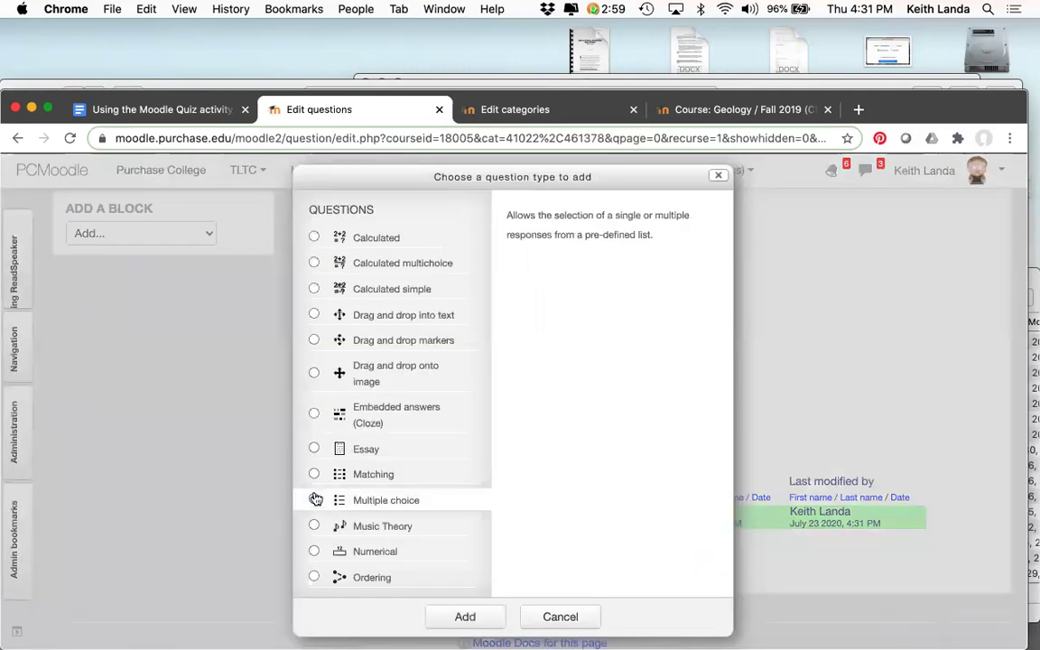
pyautogui.click(462, 615)
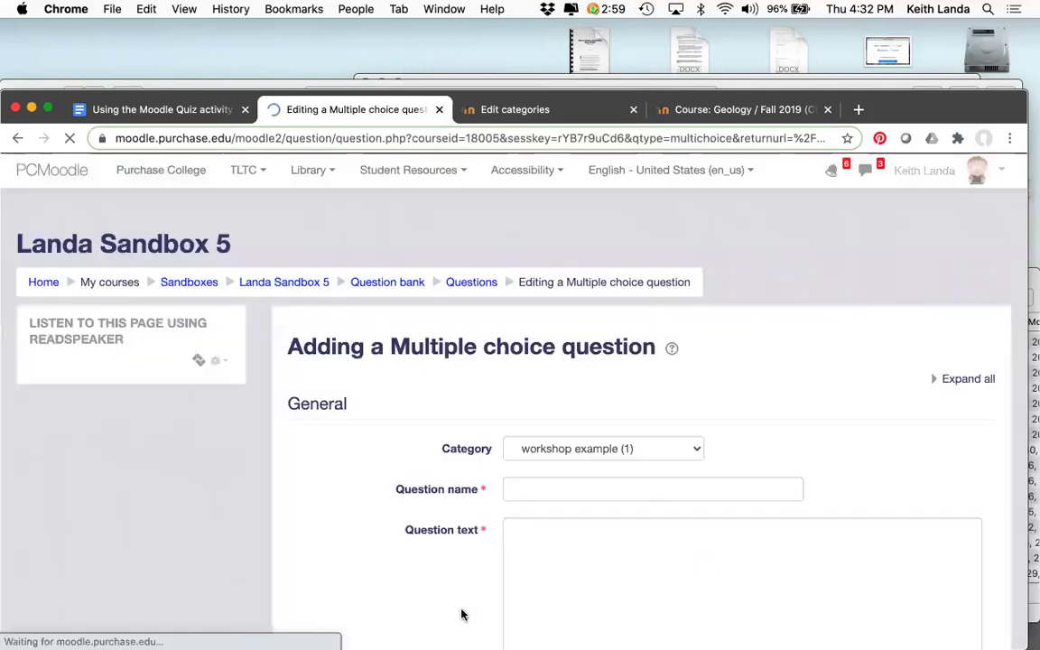
# Step: Name the multiple choice question "sunrise" and enter the question text "What direction is sunrise?"
pyautogui.click(559, 492)
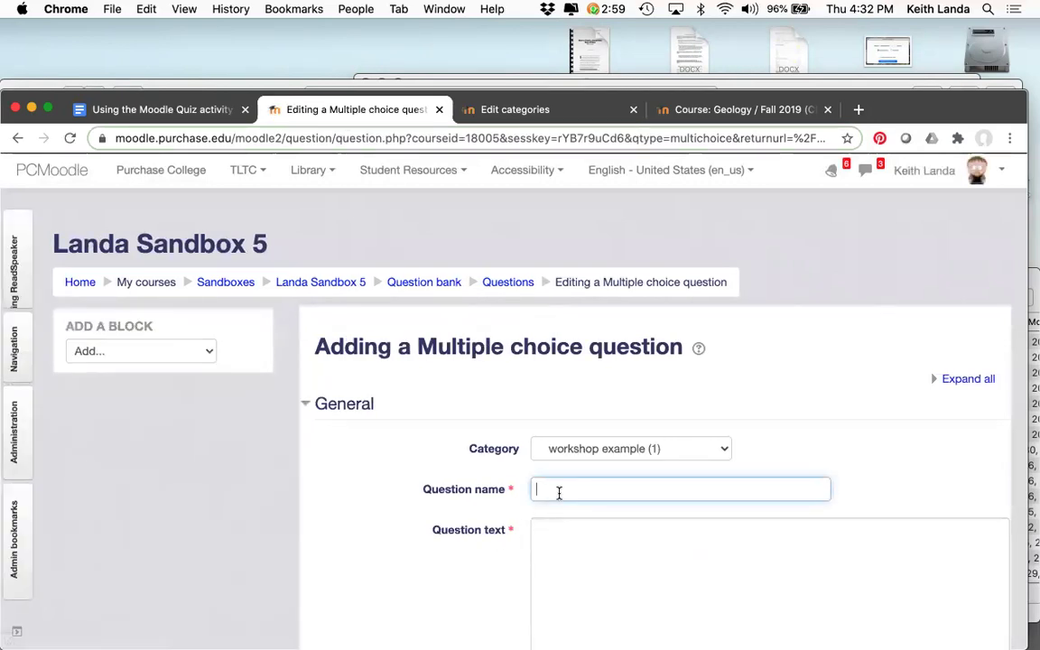
pyautogui.write('sunrise')
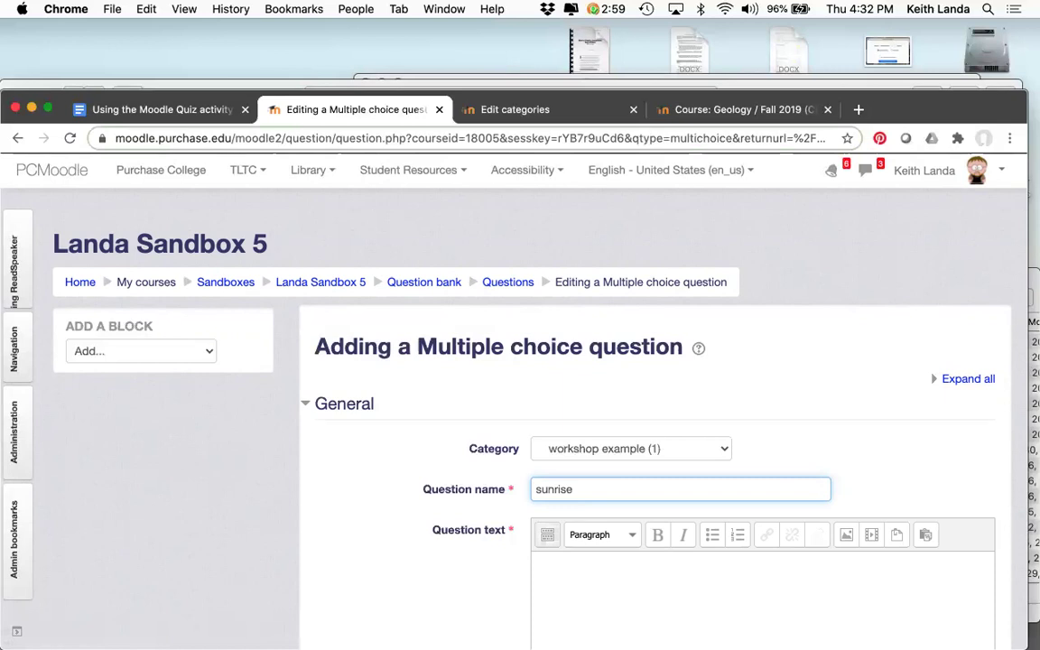
pyautogui.scroll(-3, 581, 518)
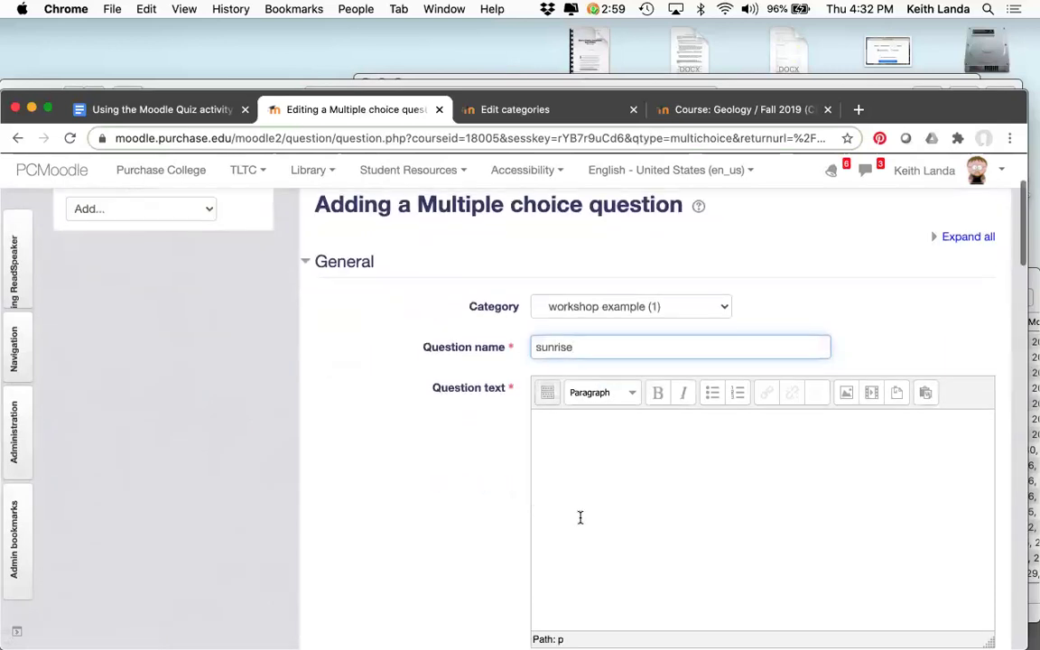
pyautogui.click(579, 518)
pyautogui.write('What')
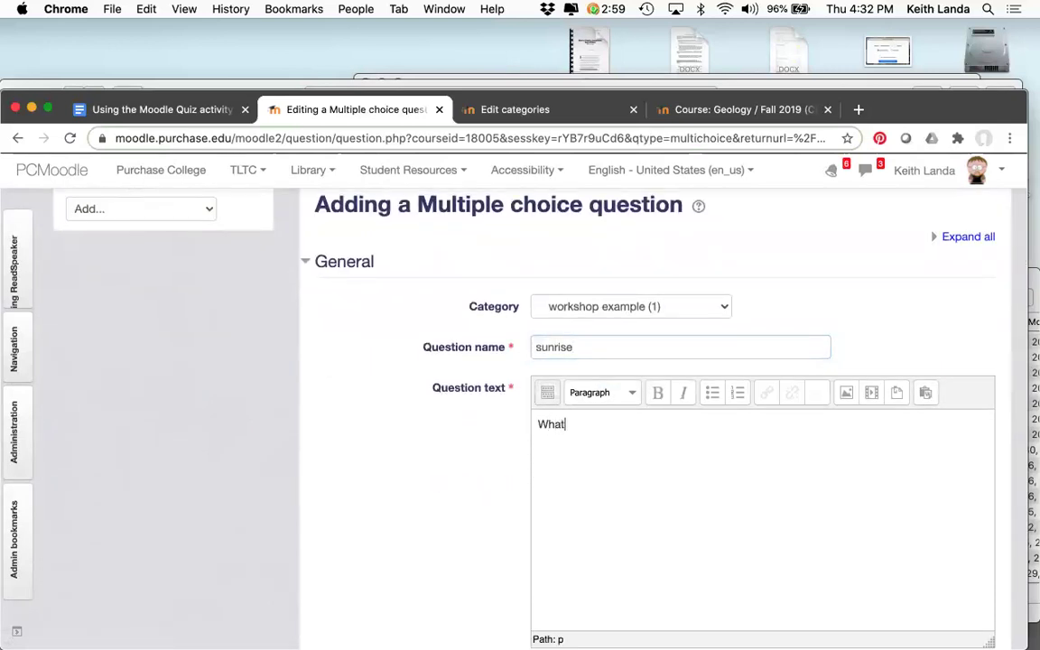
pyautogui.write(' dies')
pyautogui.write('ction is sun')
pyautogui.write('rise?')
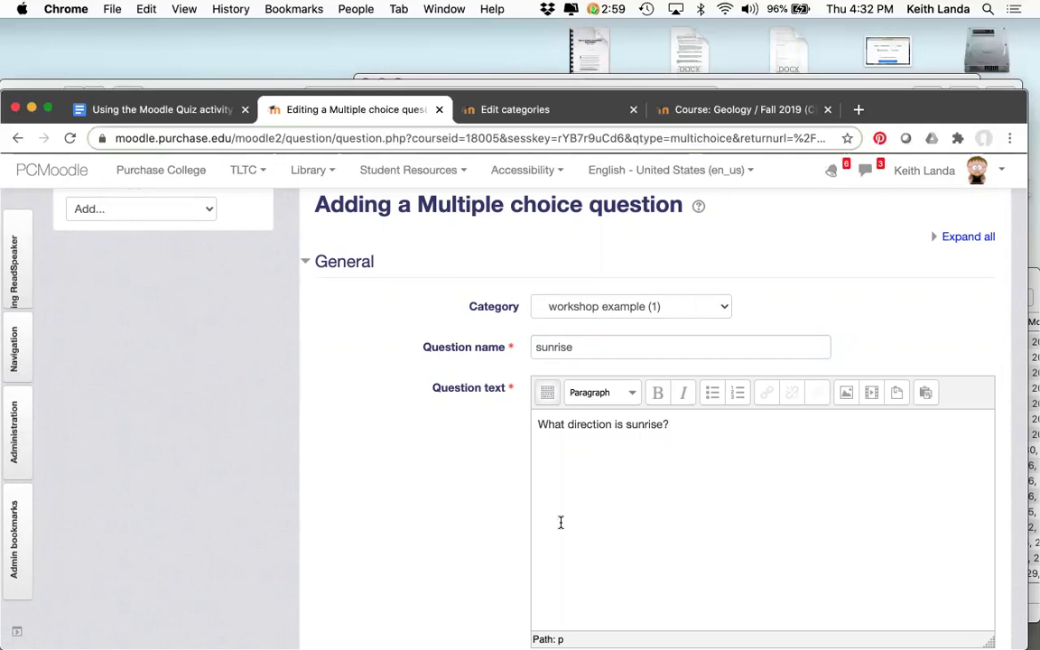
# Step: Keep the default points and answer settings, and enter "North" as Choice 1 and "South" as Choice 2
pyautogui.scroll(-5, 431, 546)
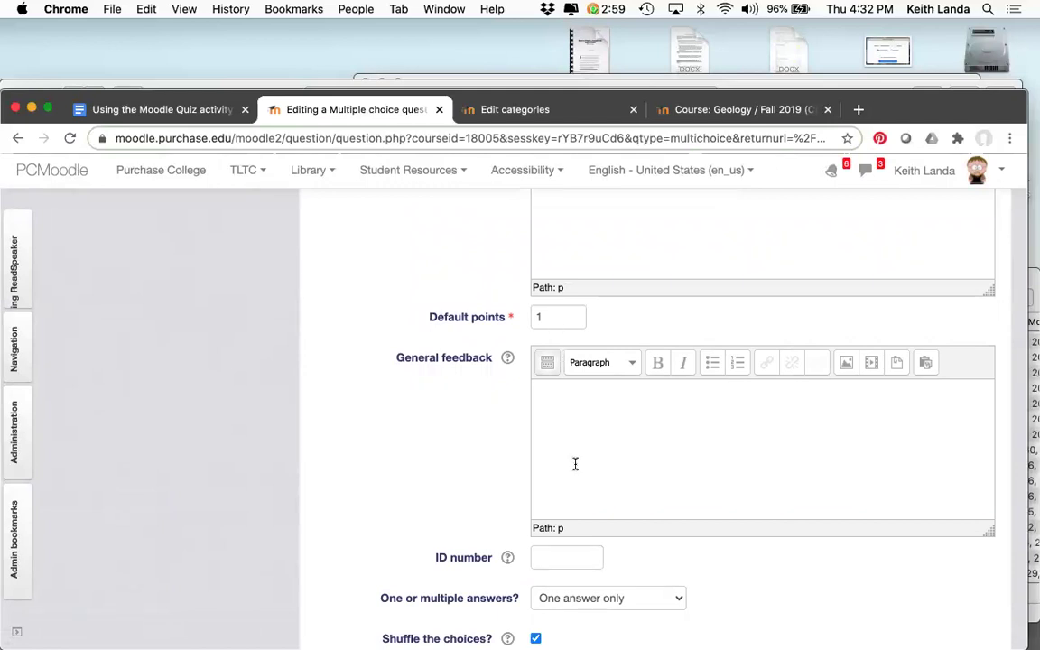
pyautogui.scroll(-4, 576, 464)
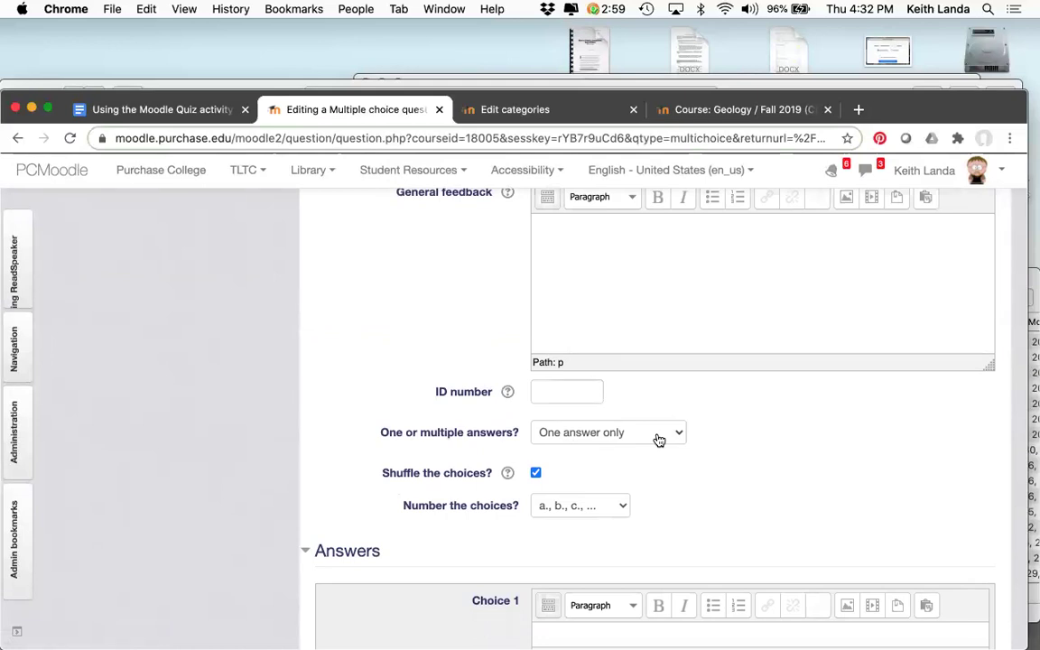
pyautogui.scroll(-4, 659, 440)
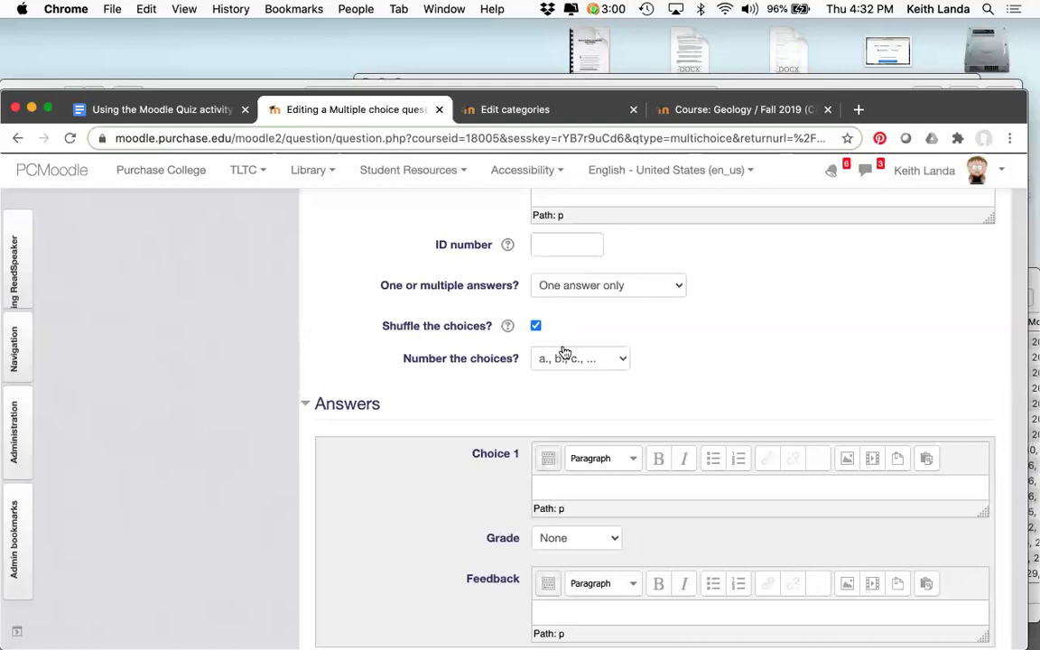
pyautogui.click(616, 489)
pyautogui.write('North')
pyautogui.scroll(-4, 468, 524)
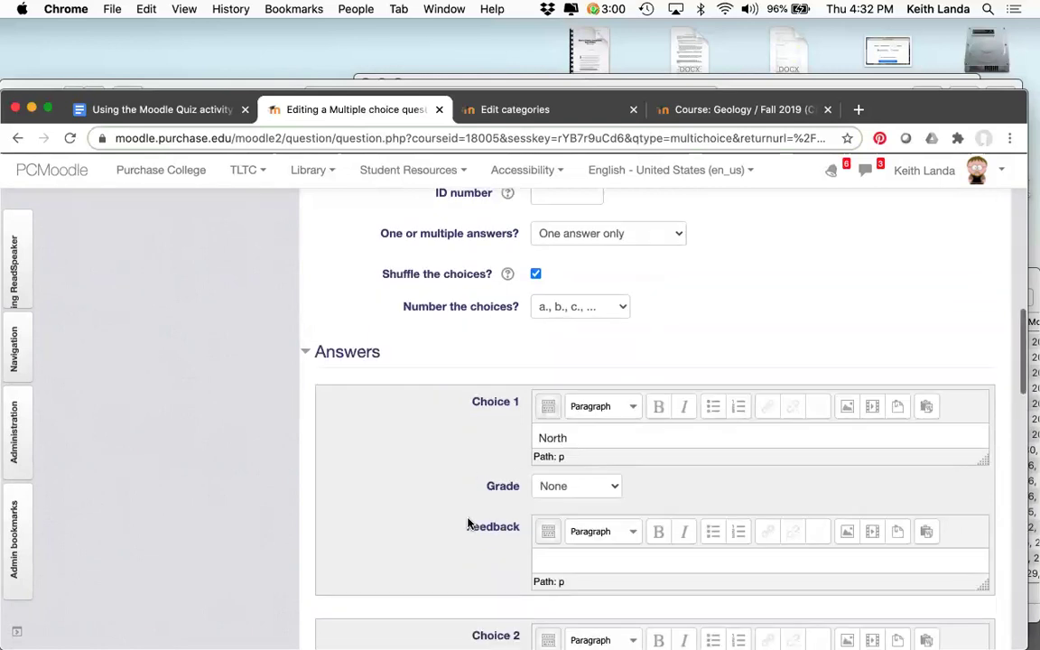
pyautogui.click(553, 515)
pyautogui.write('South')
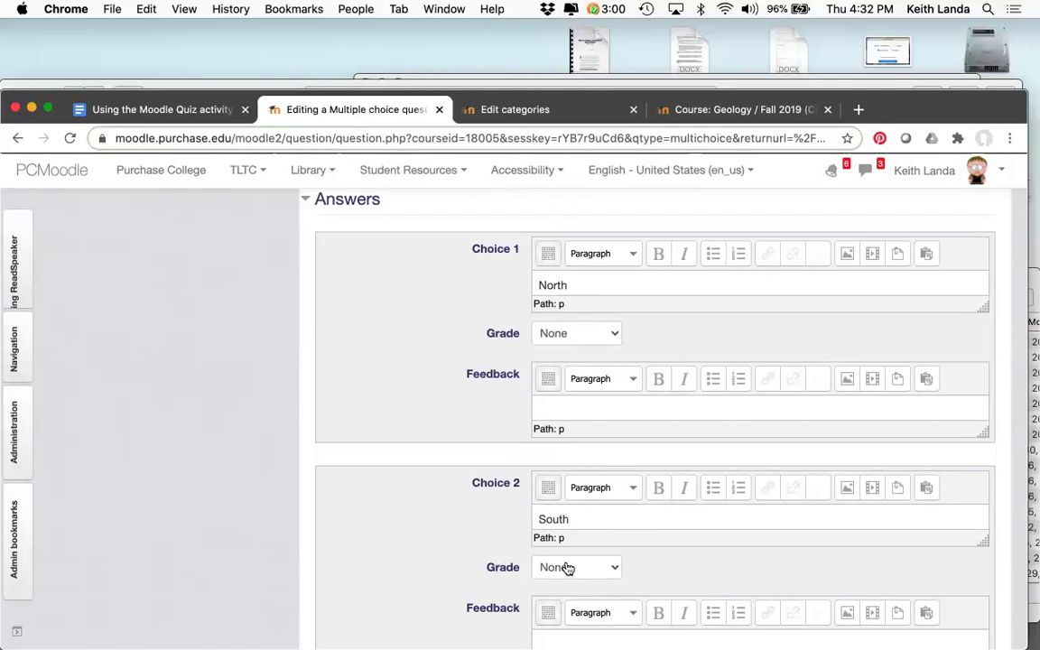
# Step: Enter "East" as Choice 3 with a grade of 100%, and "West" as Choice 4
pyautogui.scroll(-7, 453, 527)
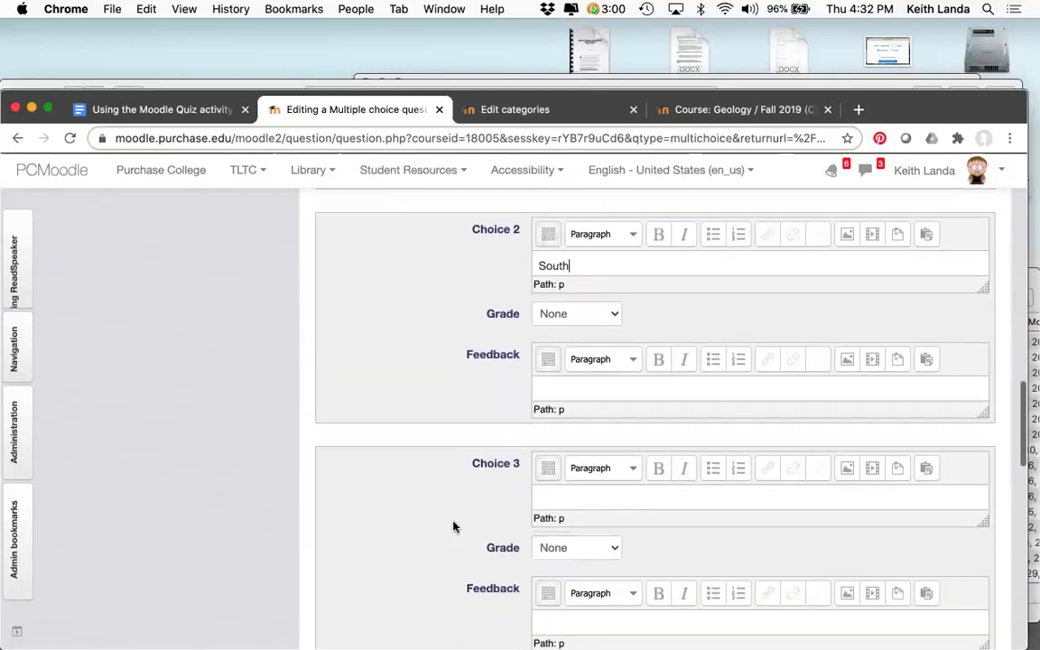
pyautogui.click(563, 456)
pyautogui.write('East')
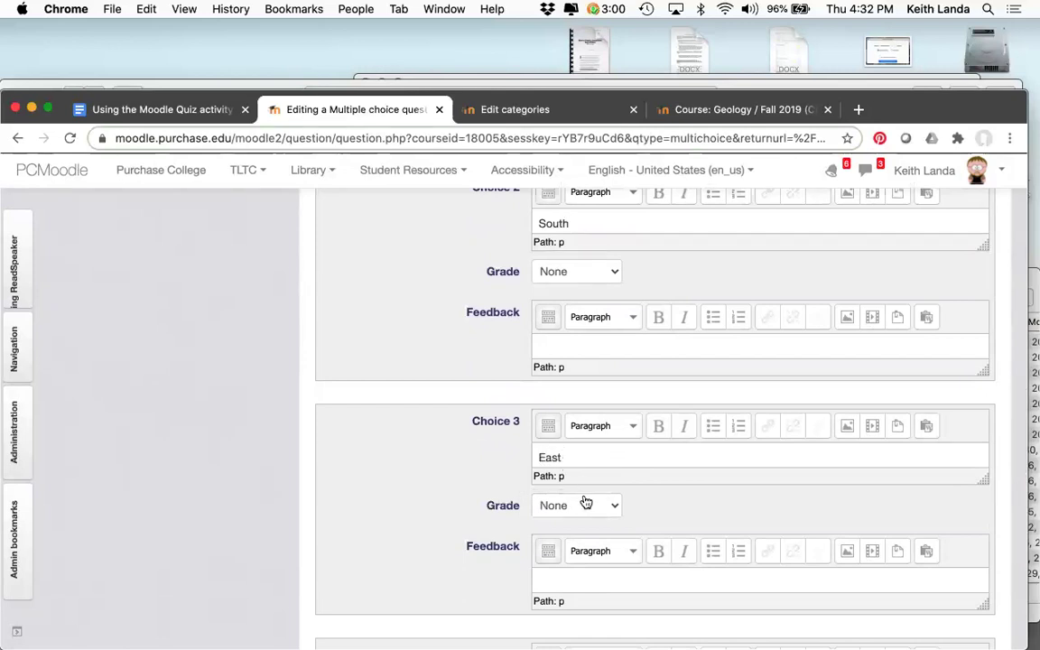
pyautogui.click(585, 505)
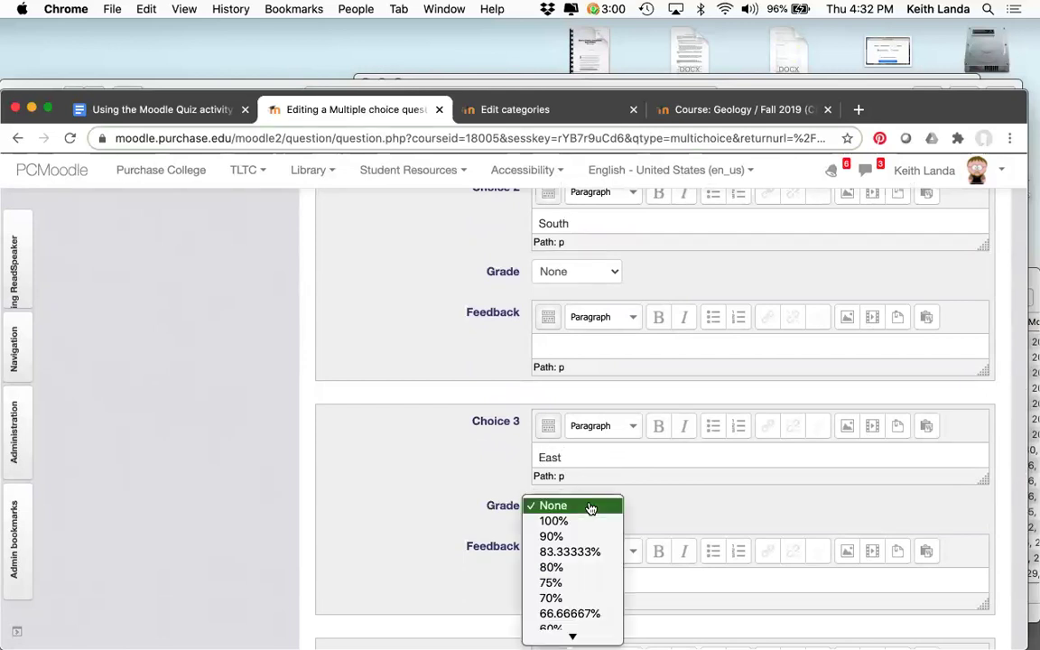
pyautogui.click(579, 522)
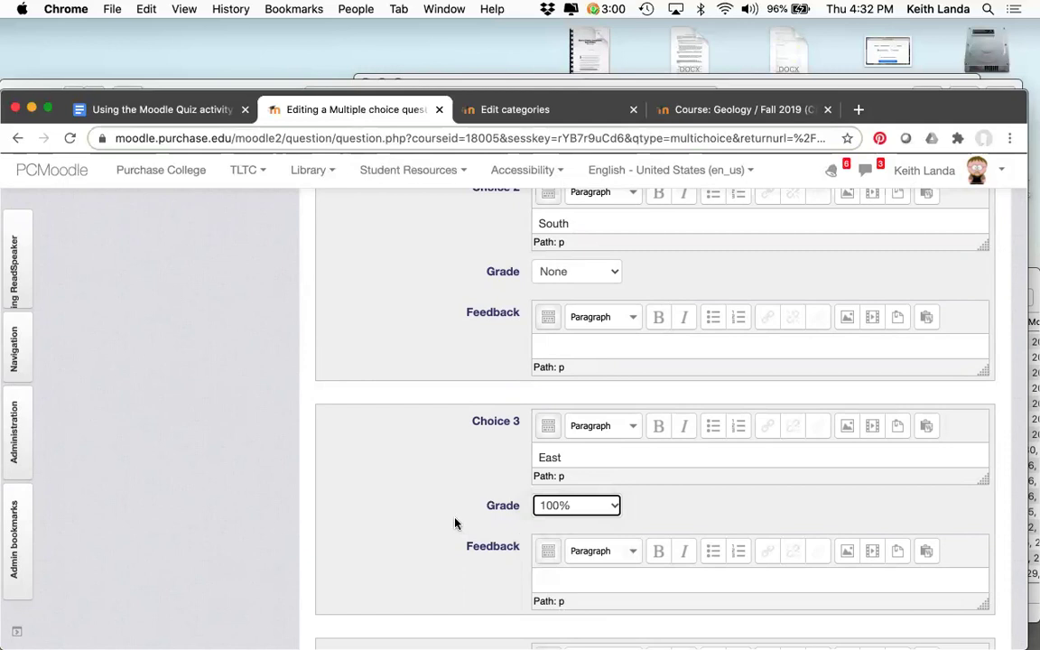
pyautogui.scroll(-3, 455, 523)
pyautogui.click(585, 504)
pyautogui.write('West')
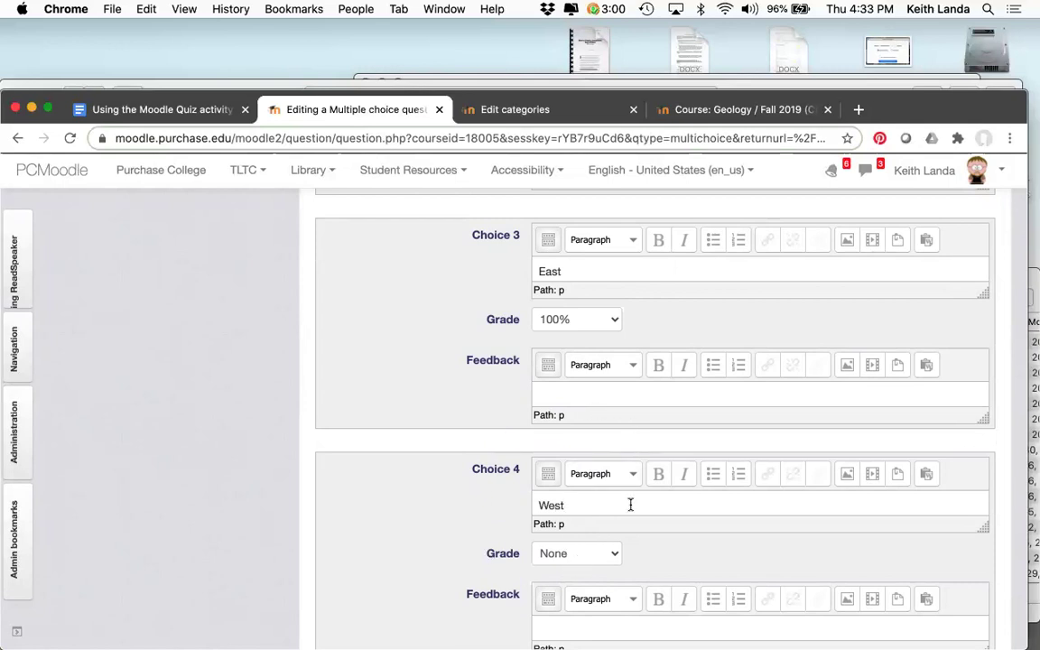
# Step: Add the feedback "Yes!" to the East answer choice
pyautogui.scroll(4, 634, 414)
pyautogui.scroll(2, 634, 414)
pyautogui.scroll(-2, 634, 414)
pyautogui.click(608, 543)
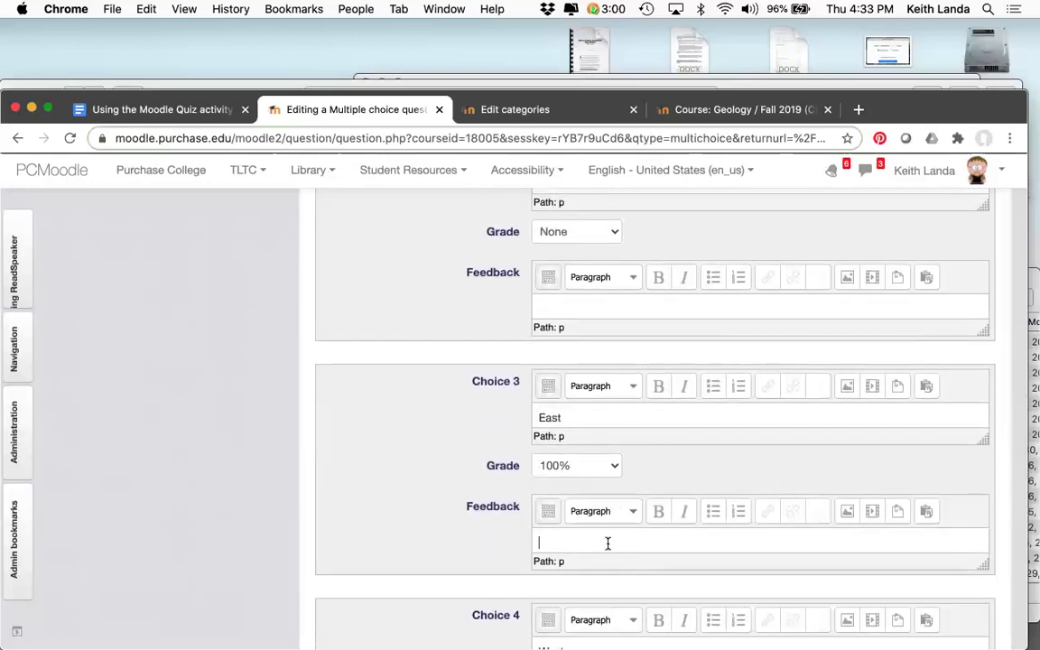
pyautogui.write('Yes!')
pyautogui.scroll(3, 608, 542)
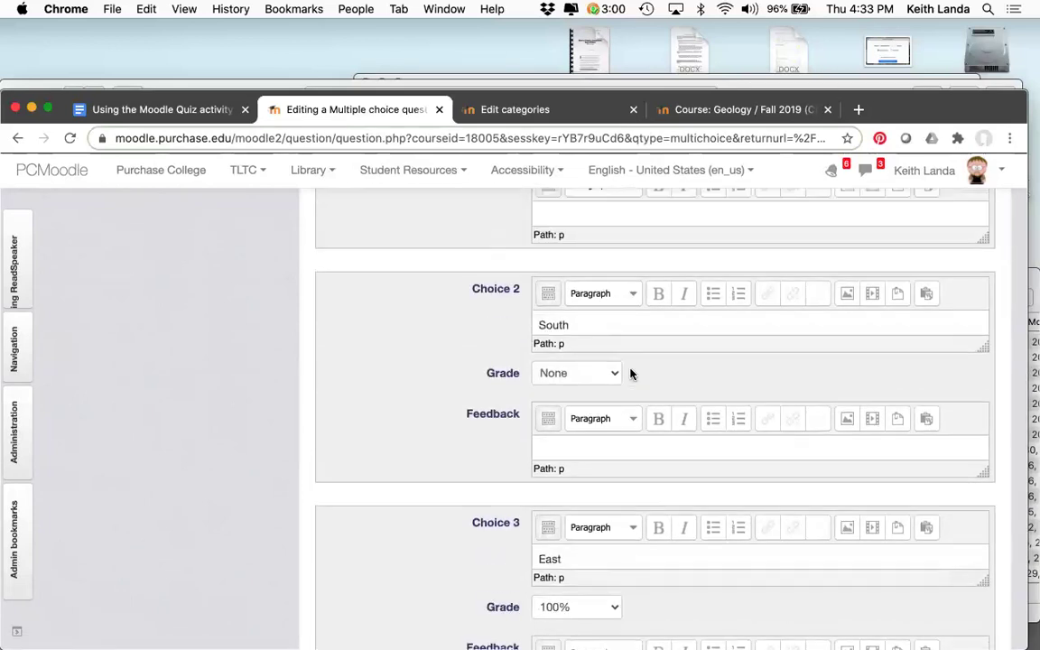
pyautogui.scroll(4, 631, 373)
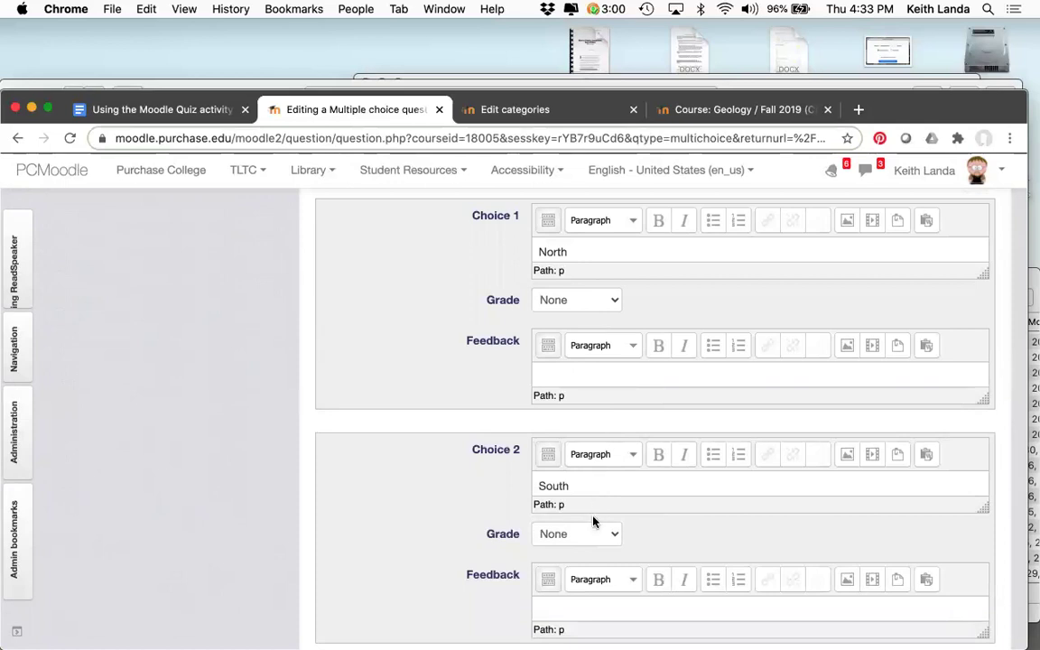
# Step: Set a partial grade of 20% for both the North and the South answer choices
pyautogui.scroll(-7, 593, 521)
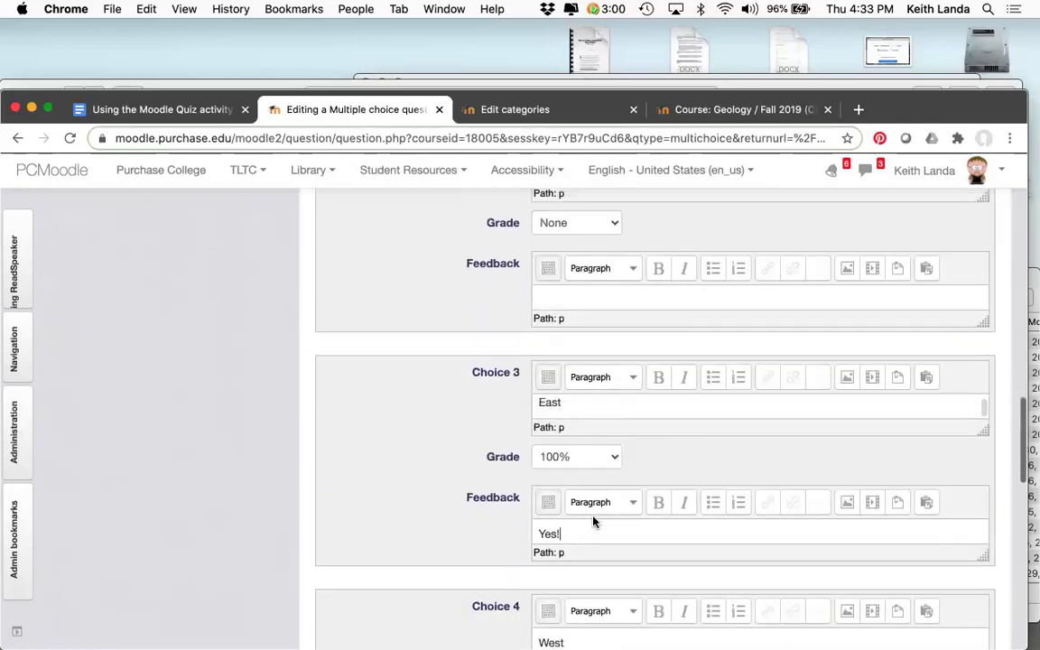
pyautogui.scroll(-2, 593, 523)
pyautogui.scroll(6, 580, 584)
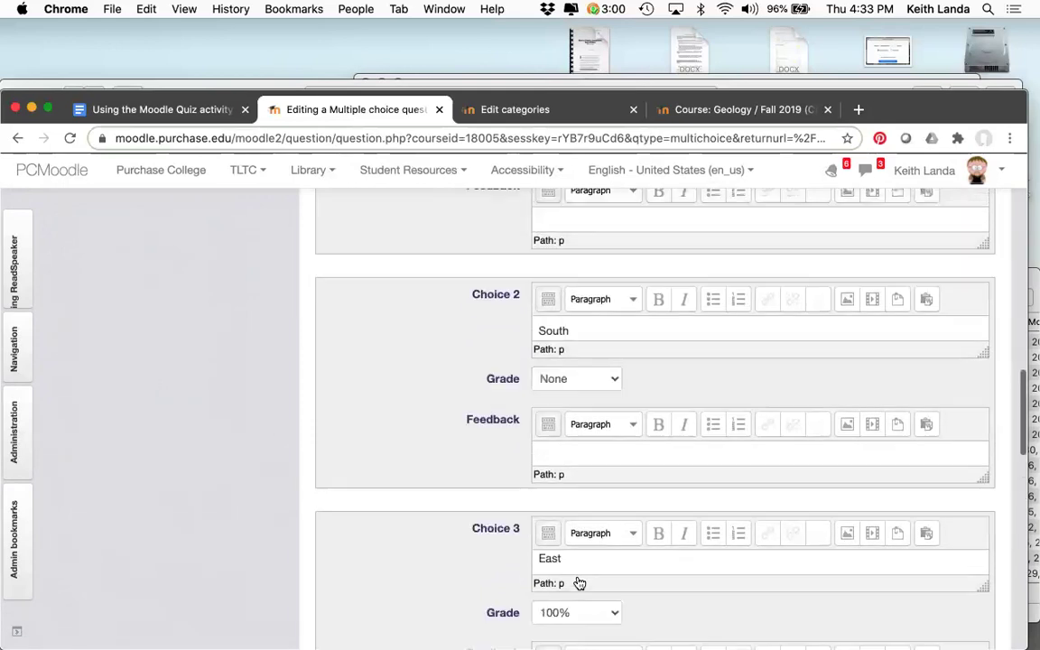
pyautogui.scroll(3, 579, 584)
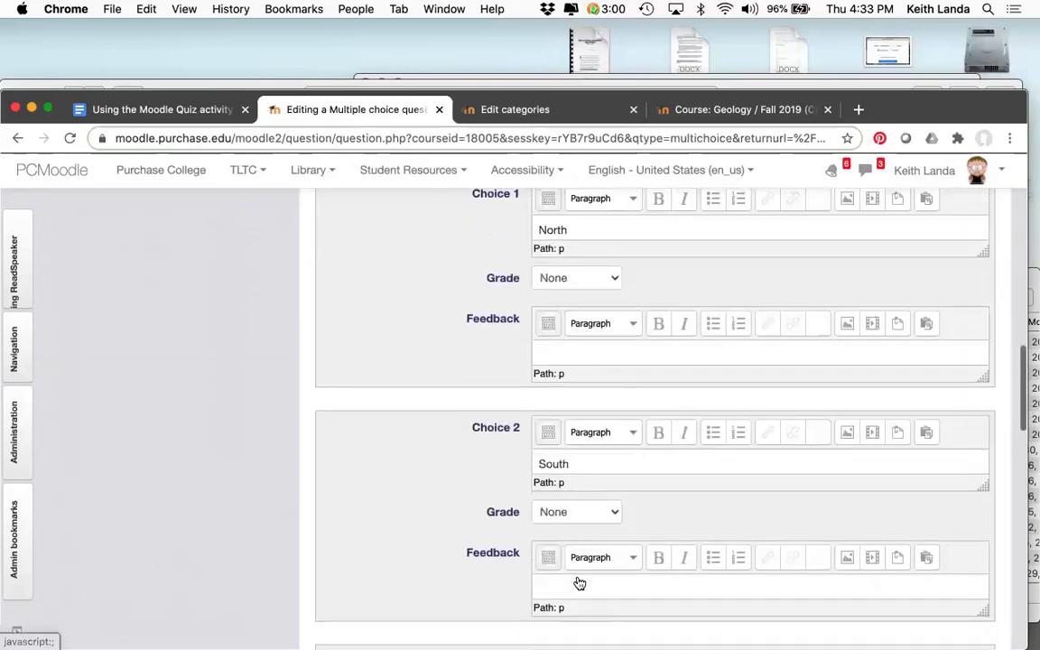
pyautogui.click(602, 288)
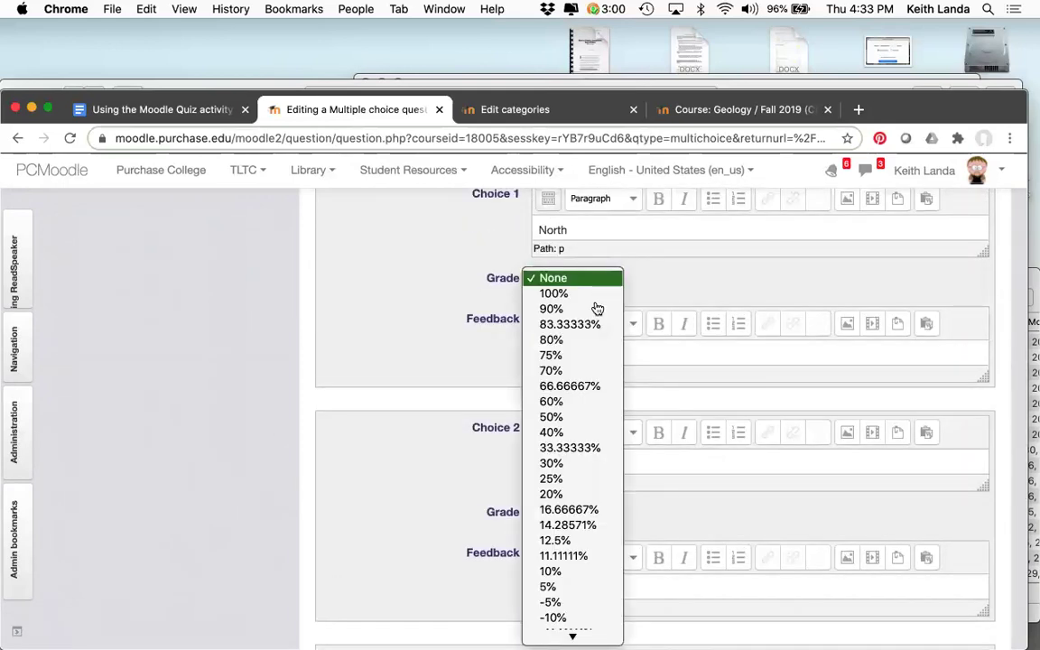
pyautogui.click(566, 499)
pyautogui.click(592, 524)
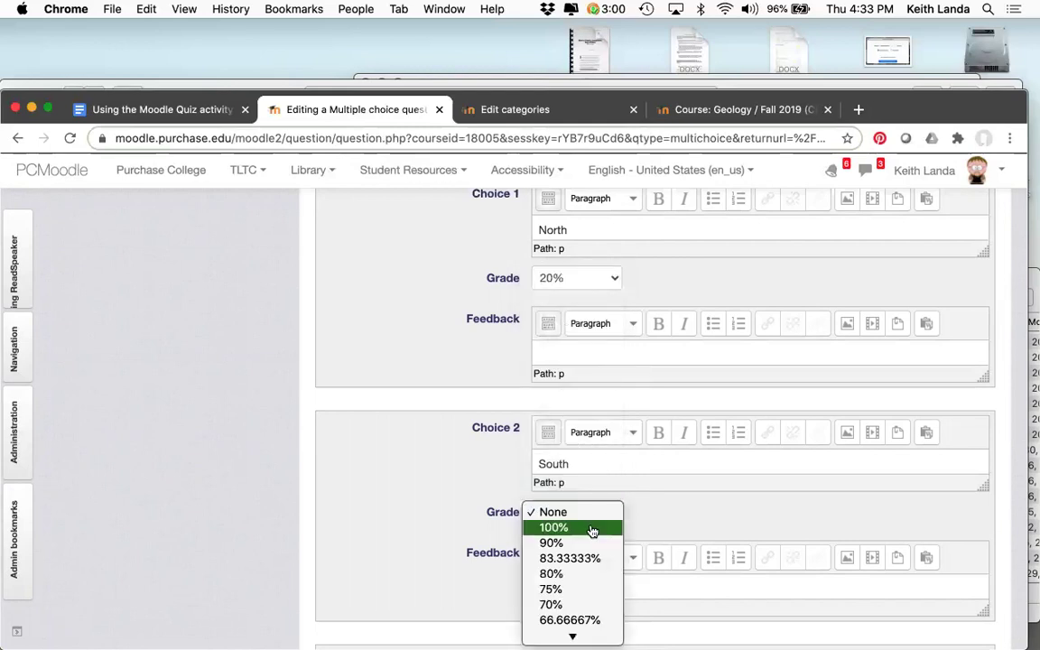
pyautogui.scroll(-5, 592, 531)
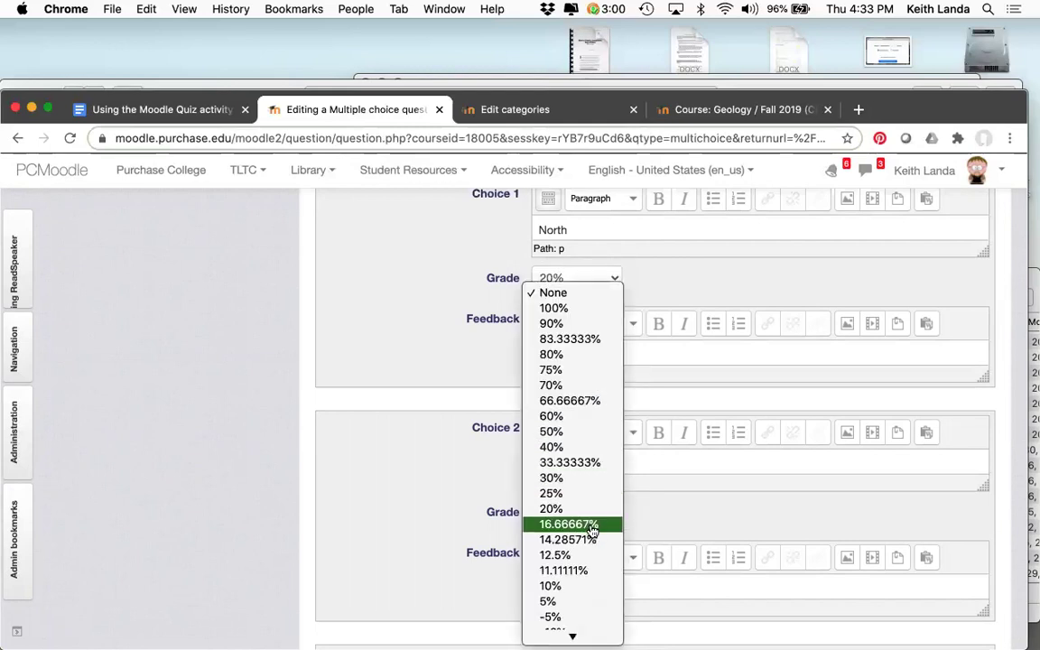
pyautogui.click(553, 509)
# Step: Expand the combined feedback section and review the default texts for correct, partially correct and incorrect responses
pyautogui.scroll(-5, 420, 545)
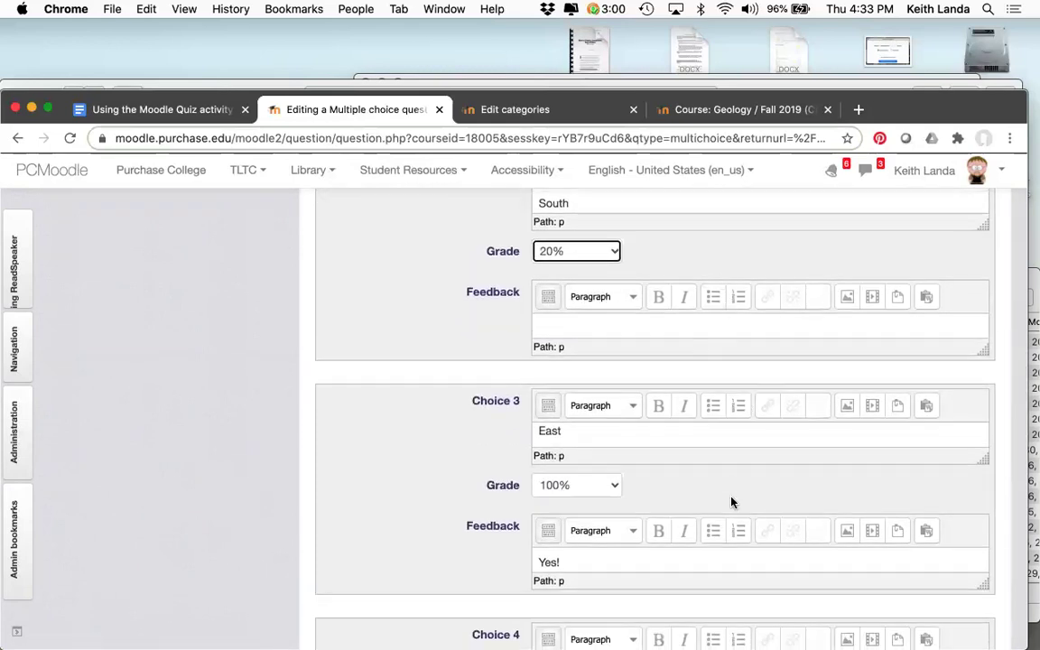
pyautogui.scroll(-5, 731, 500)
pyautogui.scroll(-6, 732, 493)
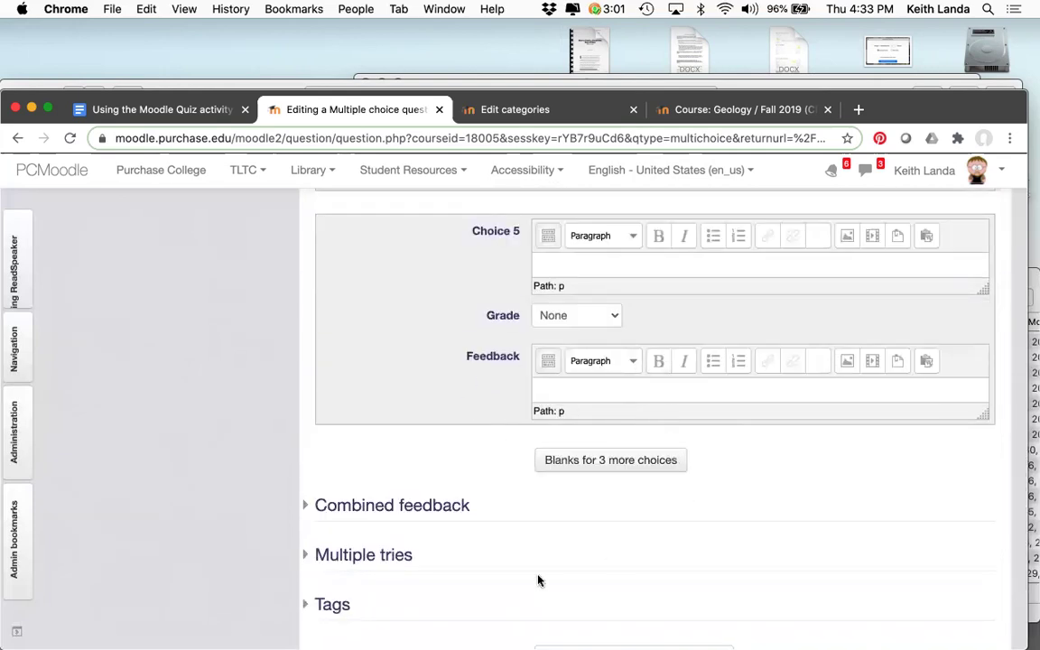
pyautogui.click(305, 506)
pyautogui.scroll(-4, 305, 506)
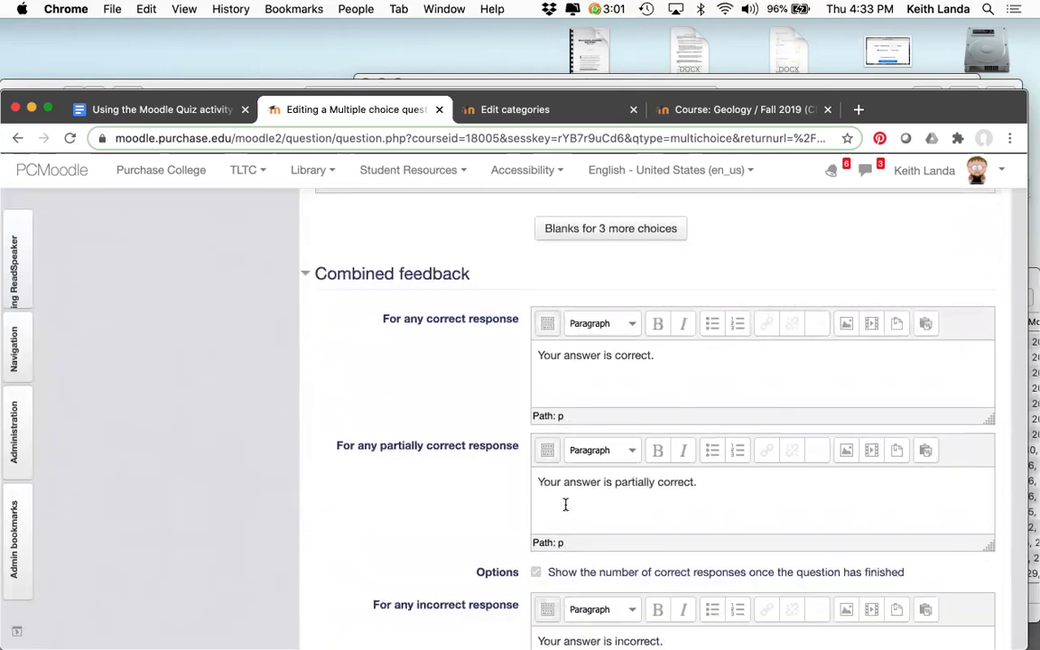
pyautogui.scroll(-2, 681, 512)
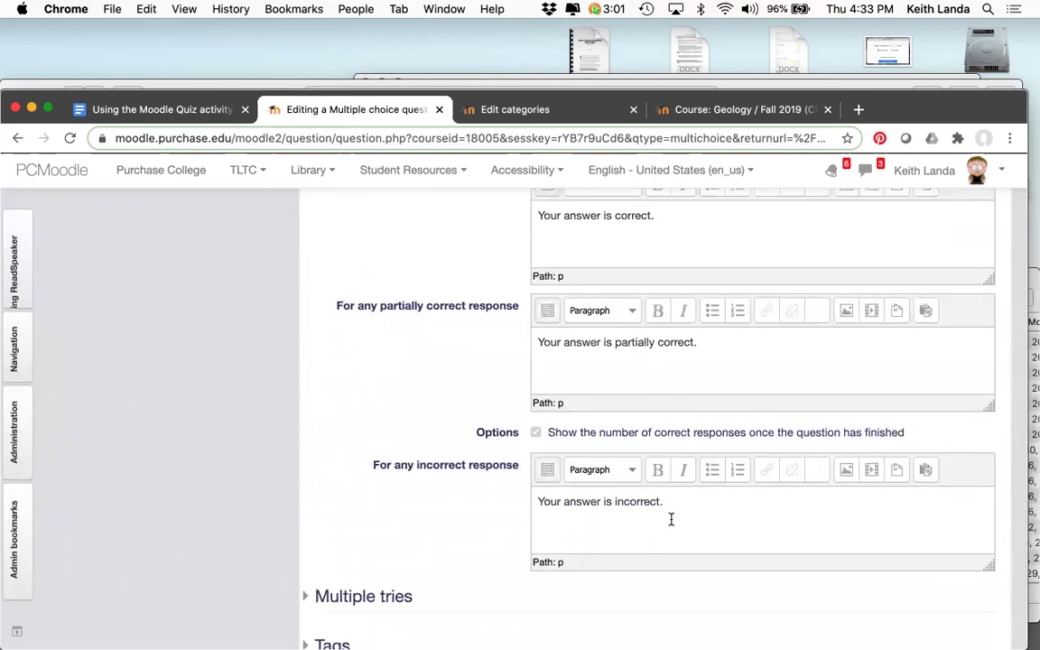
pyautogui.scroll(-2, 696, 522)
pyautogui.scroll(-2, 696, 530)
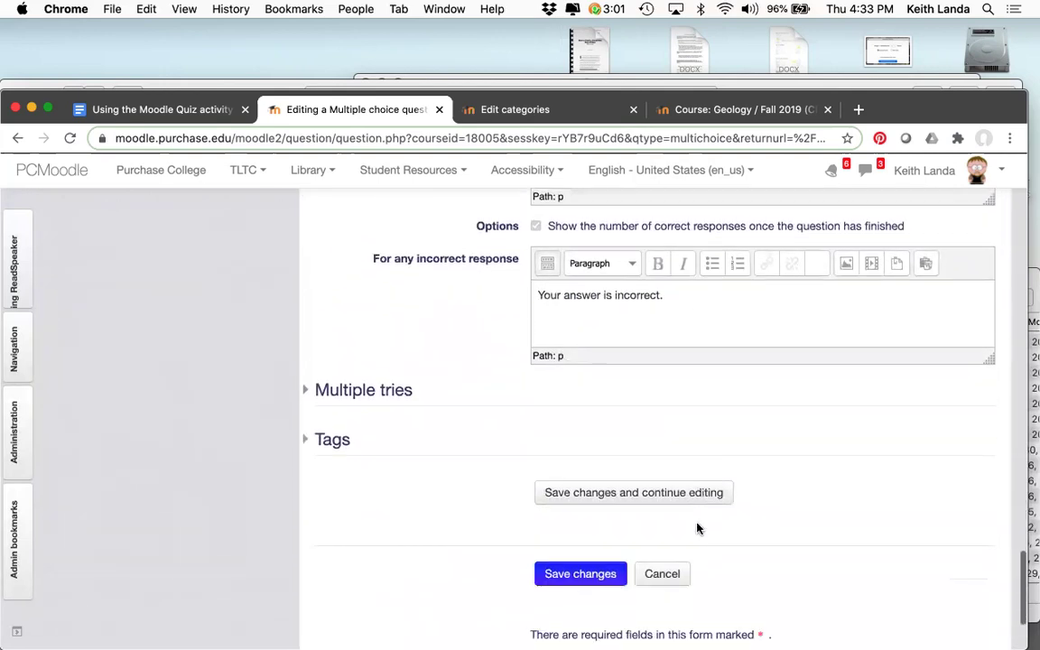
# Step: Review the multiple tries settings, keep the default penalty and empty hints, and save the sunrise question
pyautogui.click(308, 385)
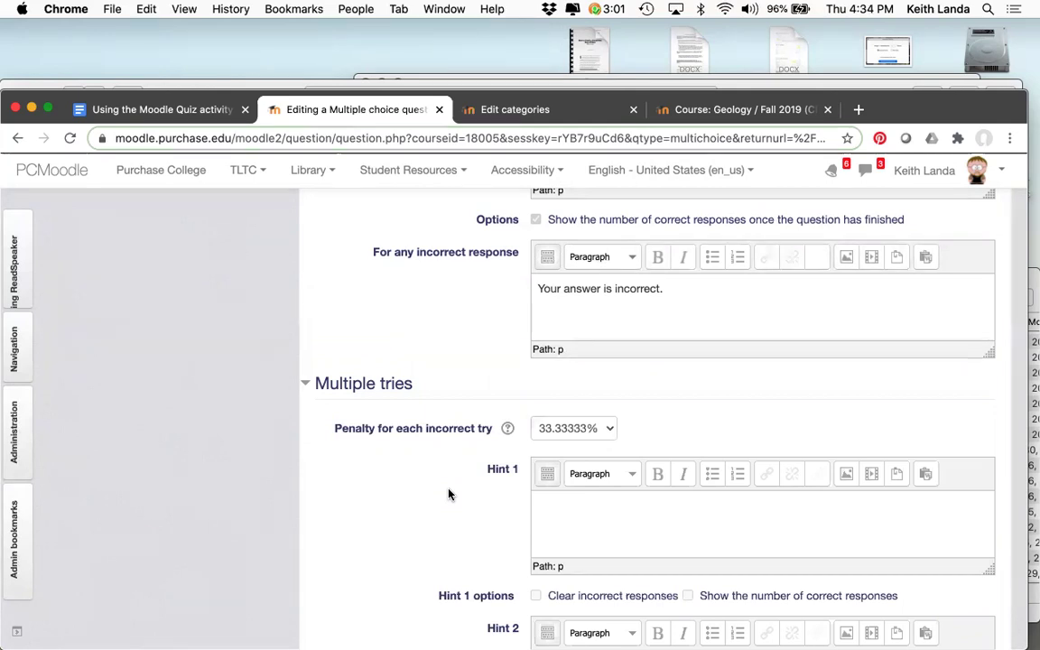
pyautogui.scroll(-2, 449, 494)
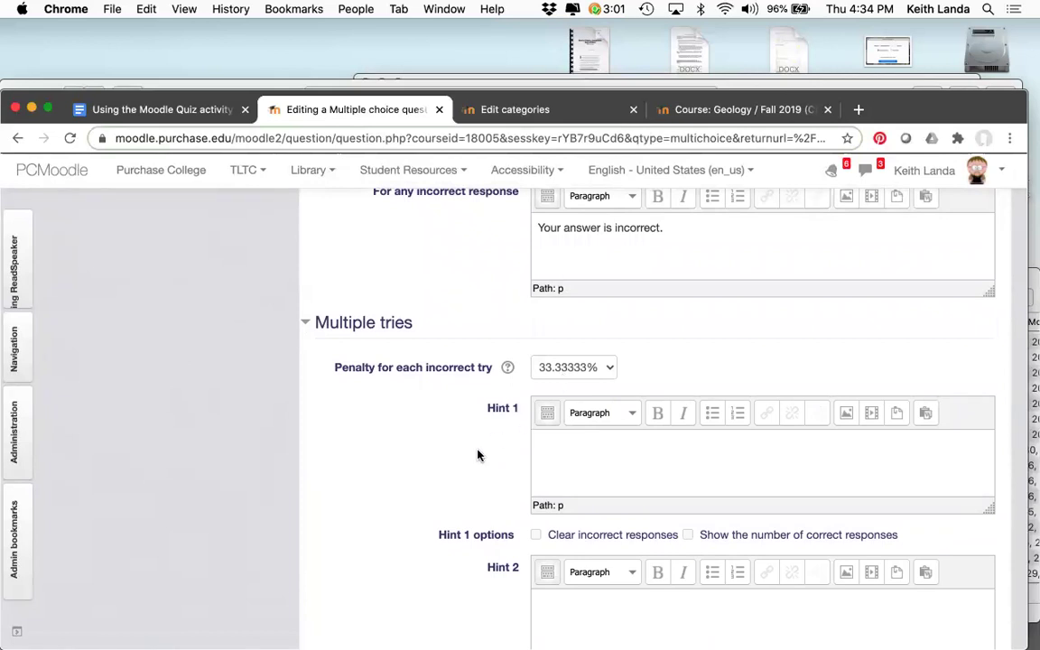
pyautogui.scroll(-3, 478, 455)
pyautogui.scroll(-8, 478, 455)
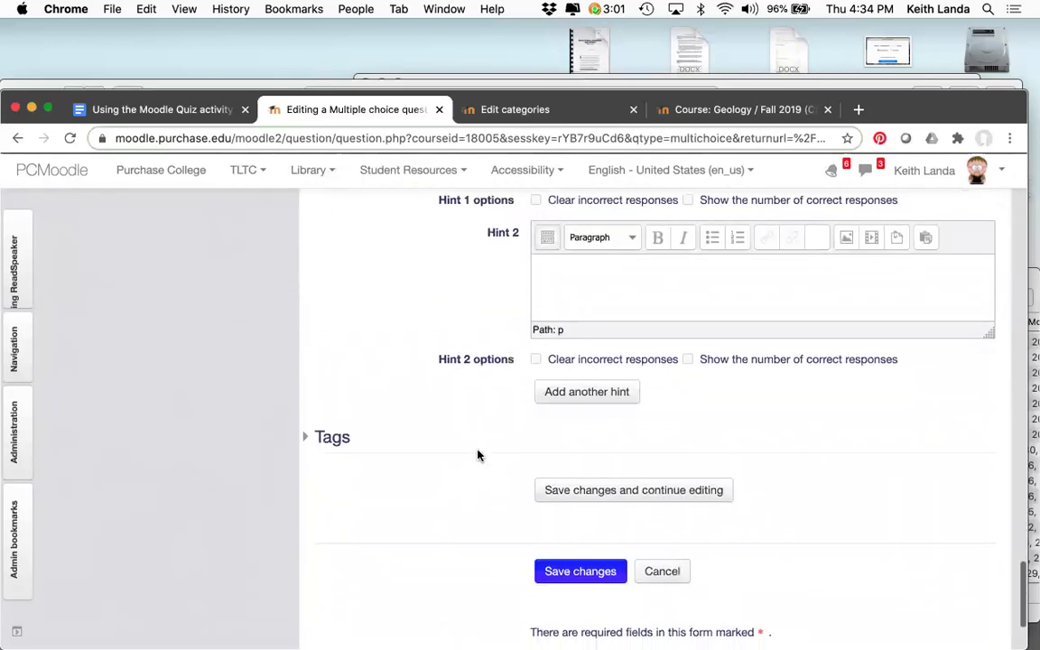
pyautogui.click(572, 574)
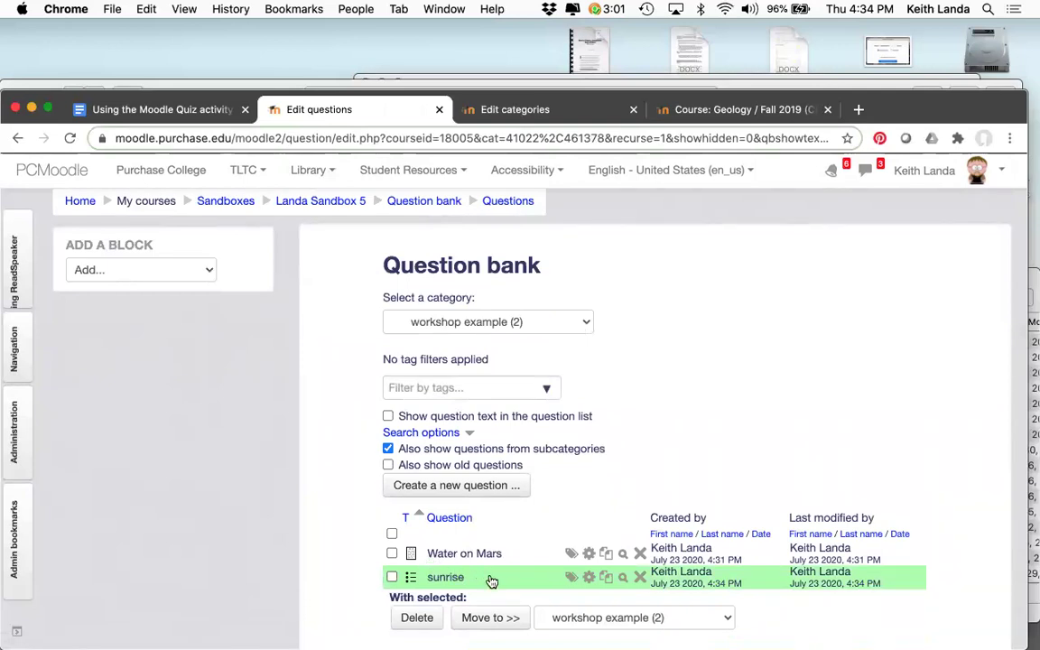
# Step: Look through the question types available for a new question, and close the list without adding one
pyautogui.click(482, 489)
pyautogui.scroll(-2, 428, 392)
pyautogui.scroll(-3, 428, 393)
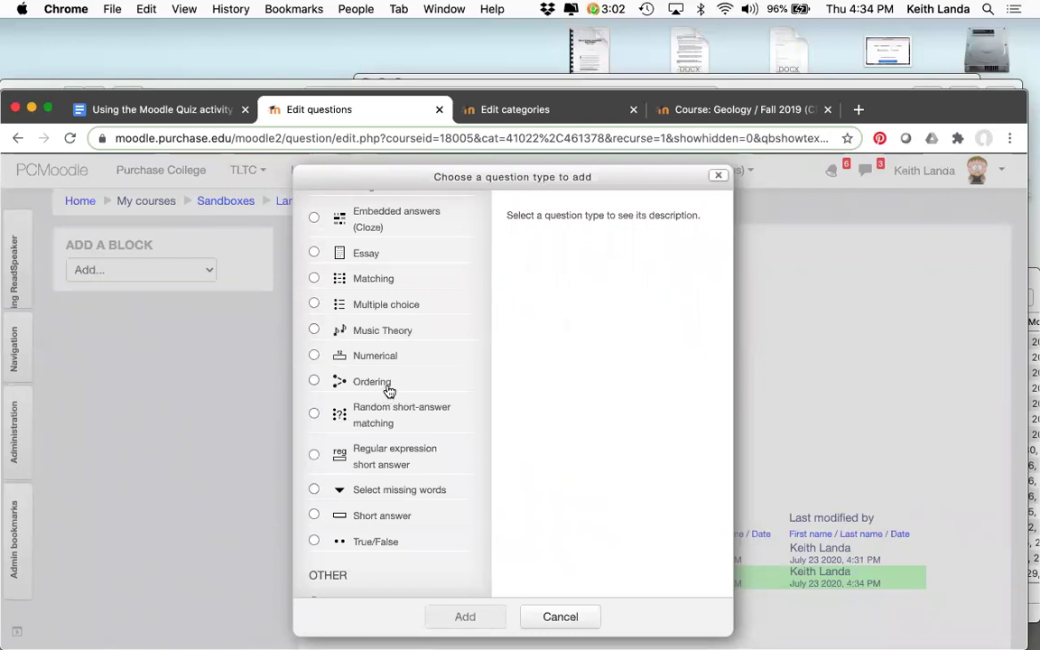
pyautogui.scroll(1, 390, 390)
pyautogui.scroll(5, 389, 390)
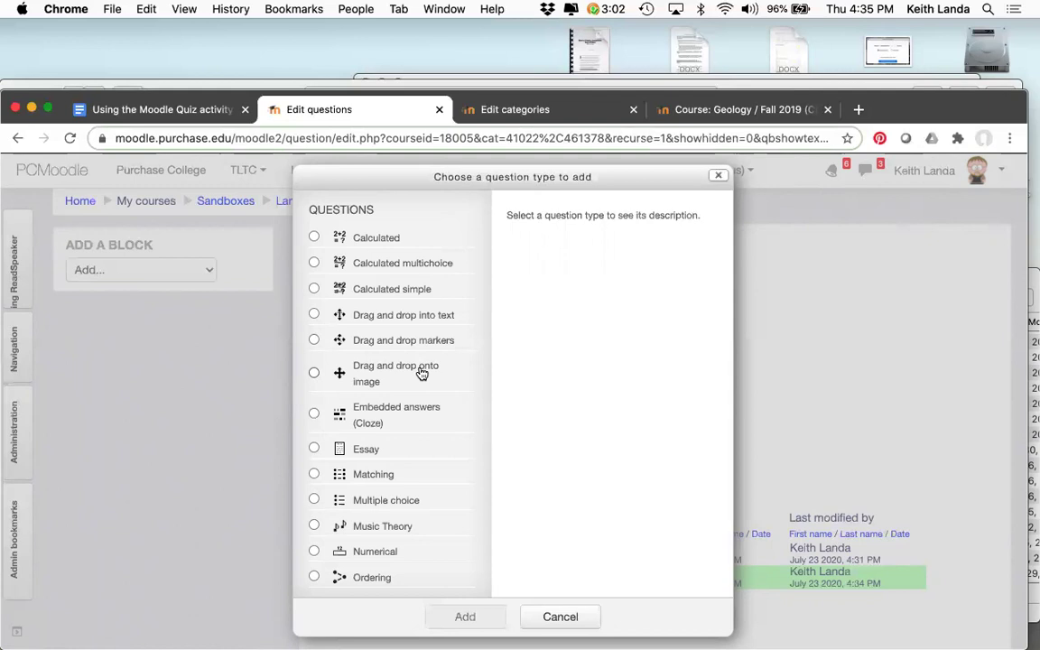
pyautogui.scroll(-3, 421, 377)
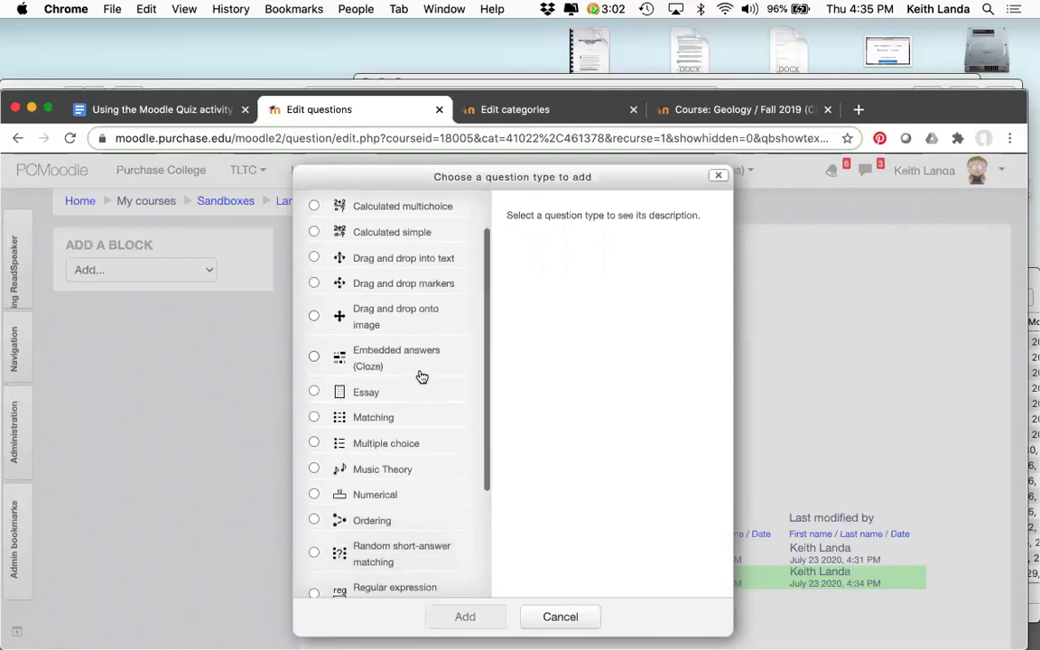
pyautogui.scroll(-5, 379, 411)
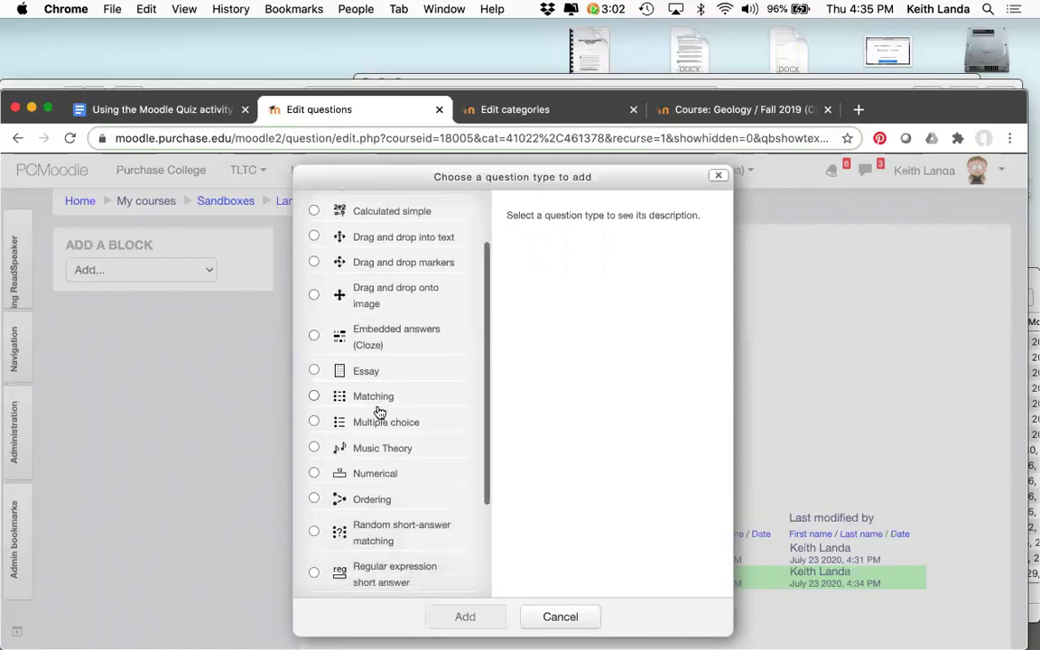
pyautogui.click(548, 618)
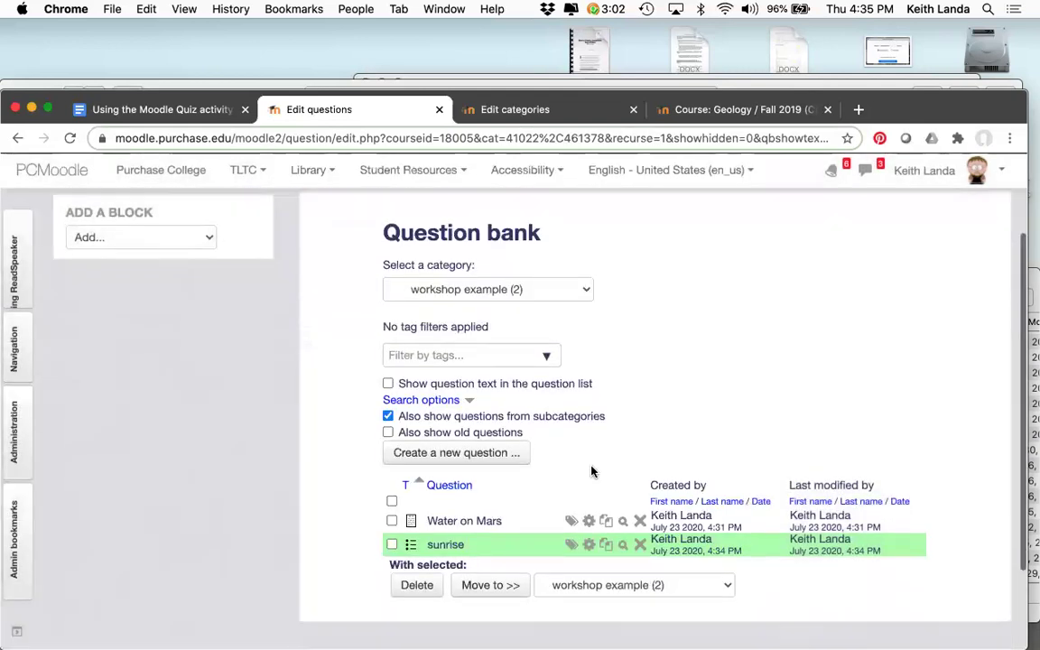
# Step: Open the question bank's import page and choose Aiken format as the file format
pyautogui.scroll(-3, 560, 506)
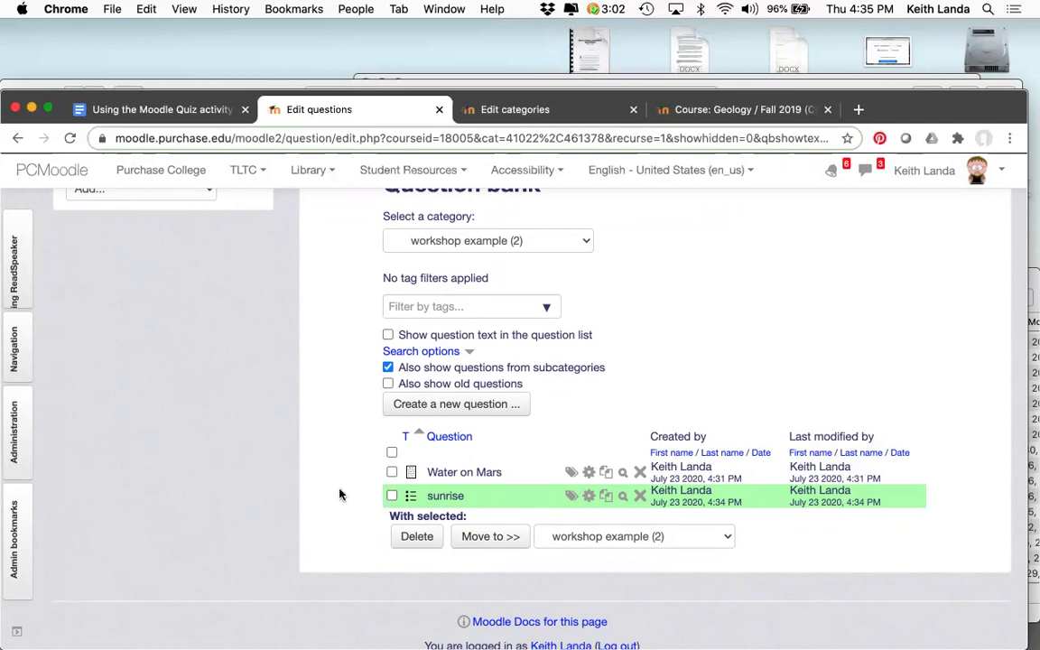
pyautogui.scroll(1, 340, 494)
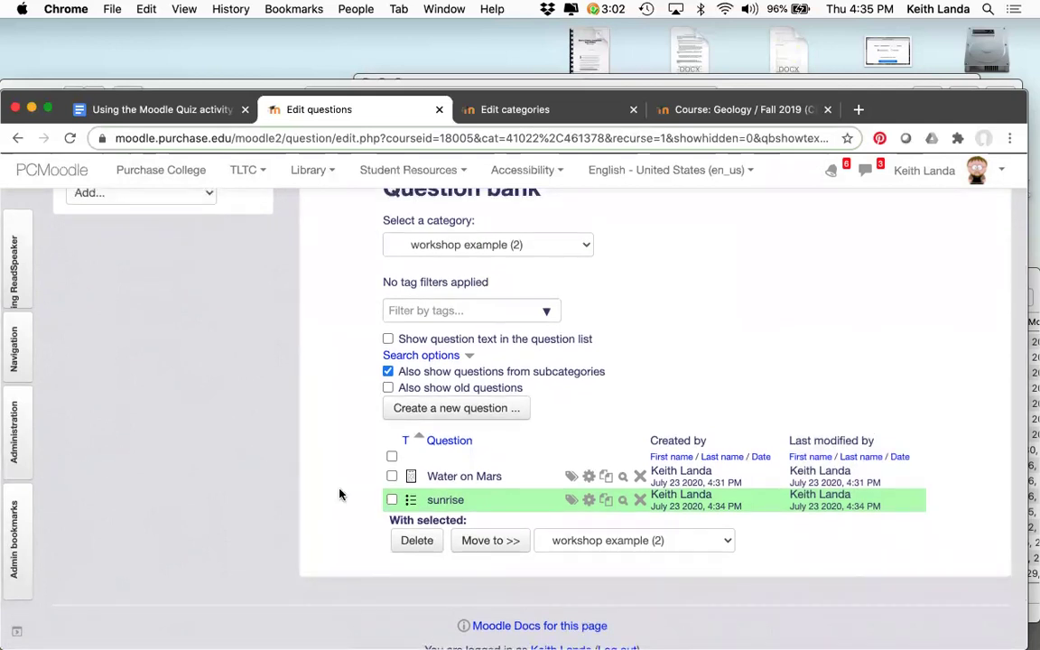
pyautogui.scroll(3, 339, 494)
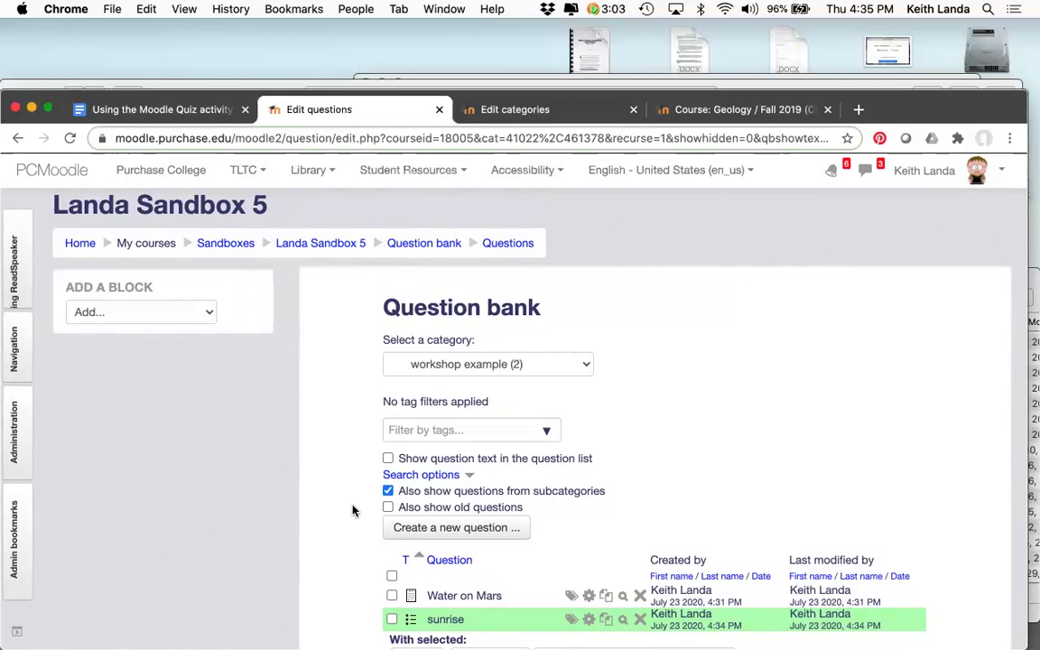
pyautogui.scroll(-3, 353, 512)
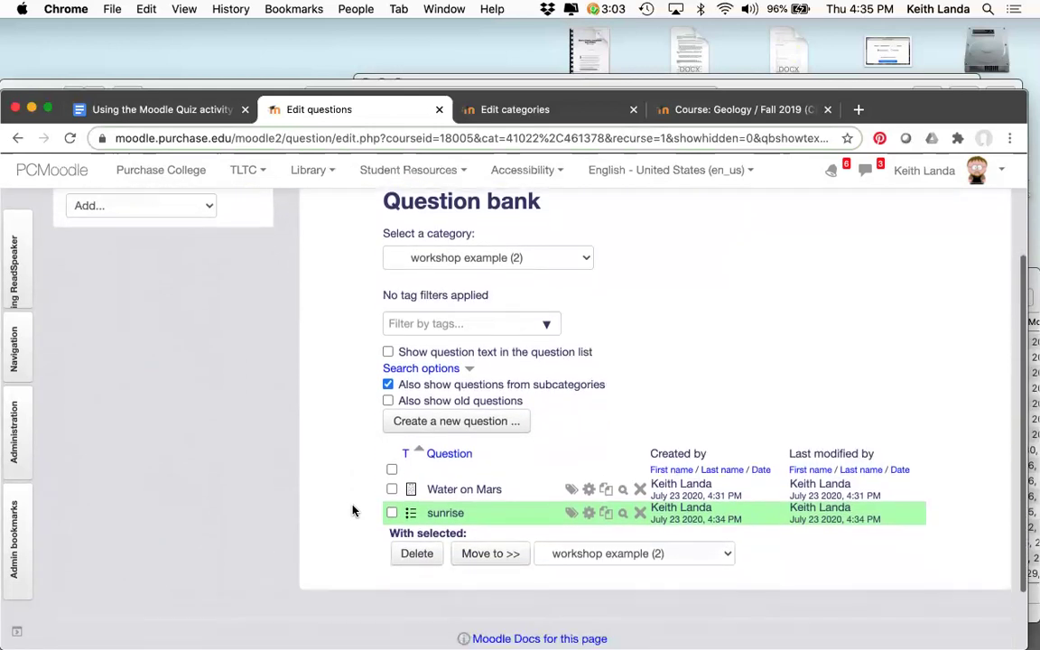
pyautogui.click(23, 446)
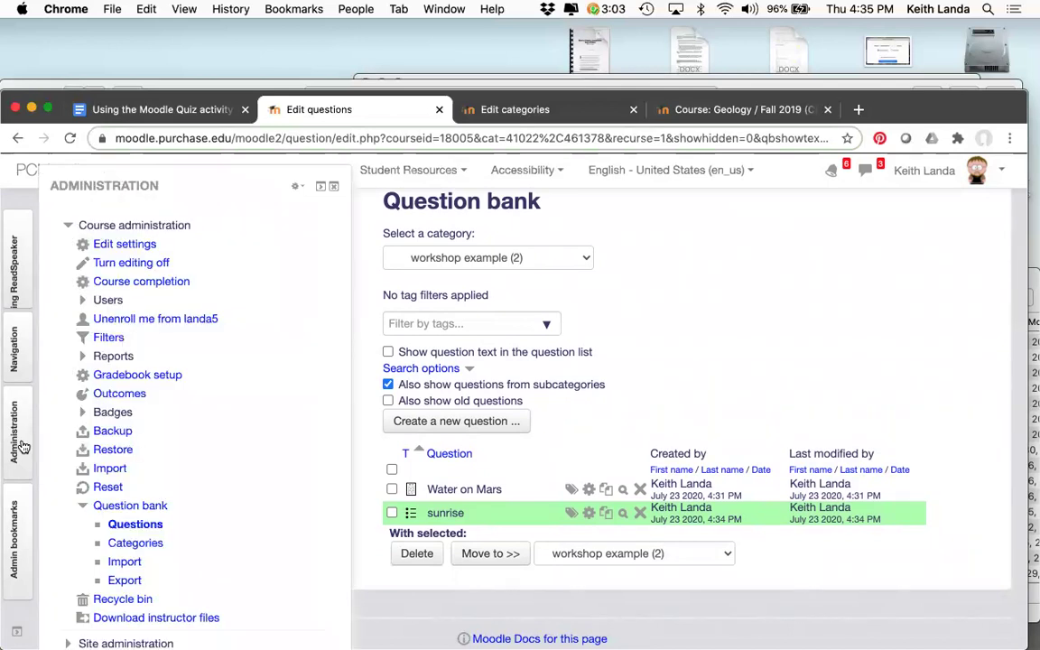
pyautogui.click(132, 561)
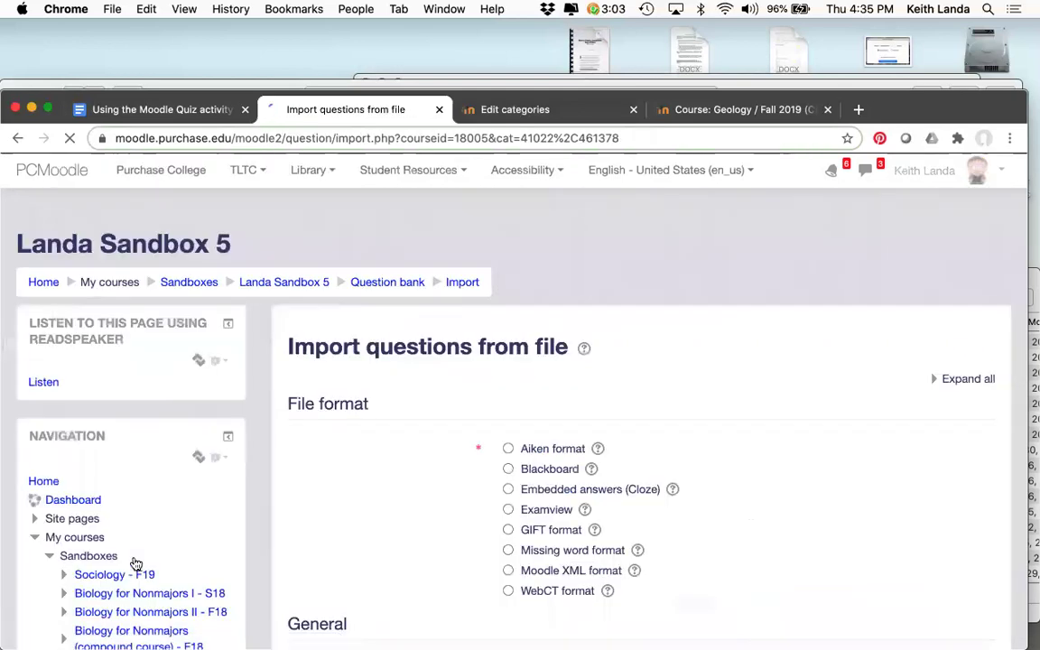
pyautogui.scroll(-1, 451, 424)
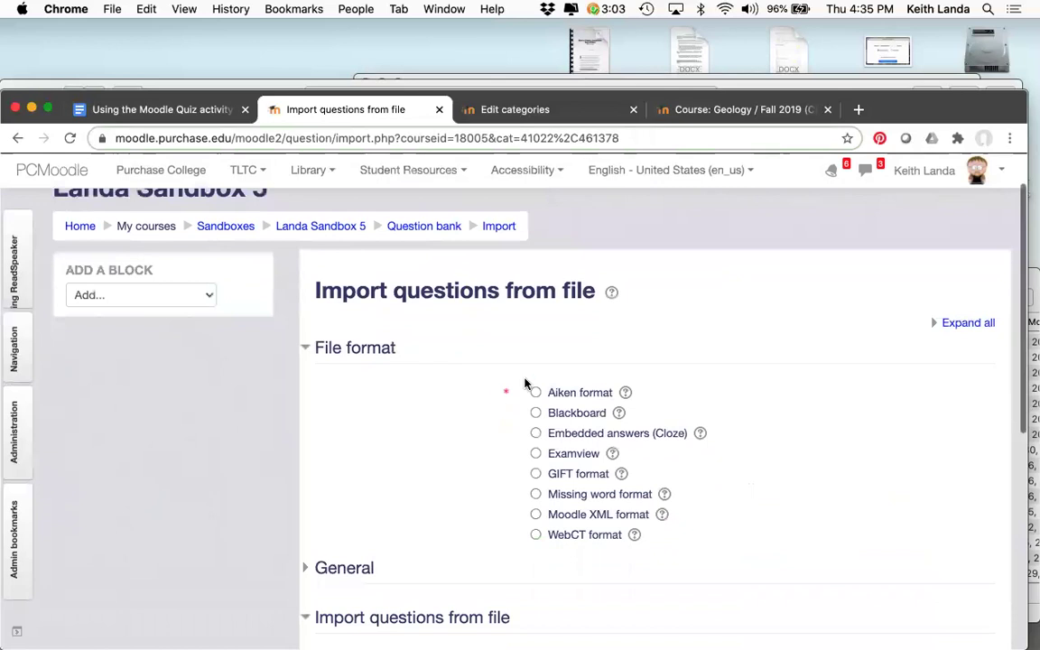
pyautogui.click(536, 394)
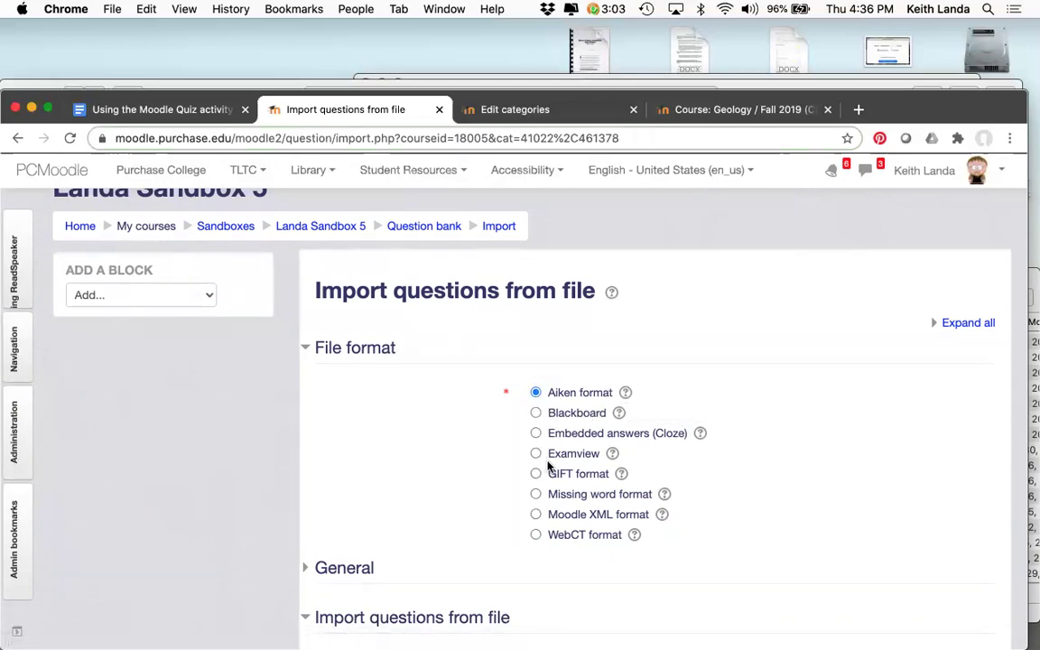
# Step: Open the full help page for the Aiken format and copy its two example questions
pyautogui.click(626, 393)
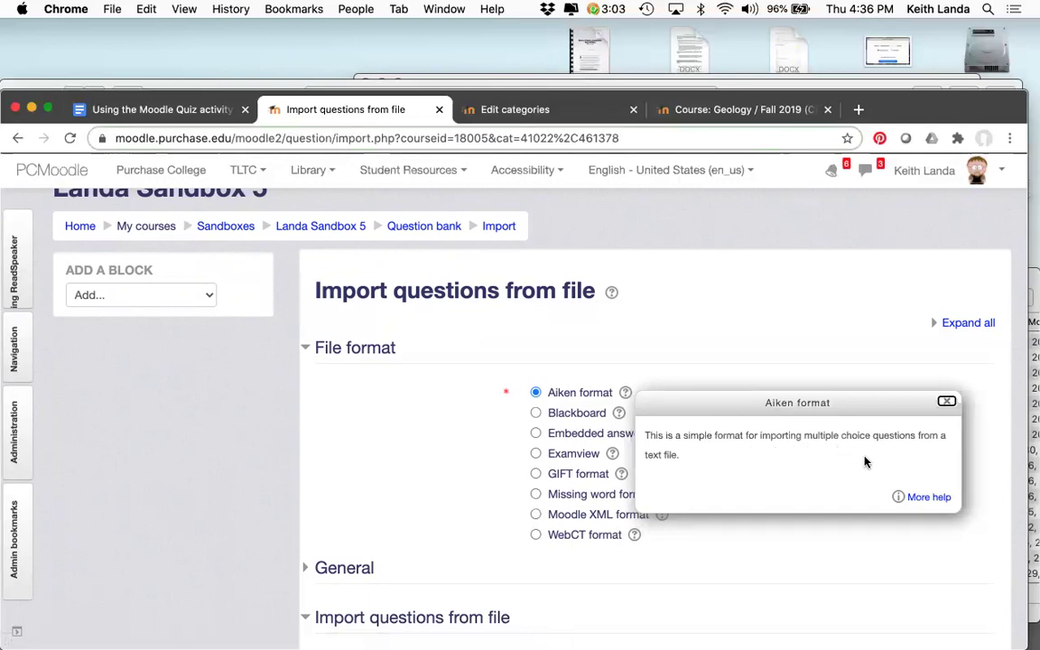
pyautogui.click(939, 499)
pyautogui.scroll(-5, 358, 266)
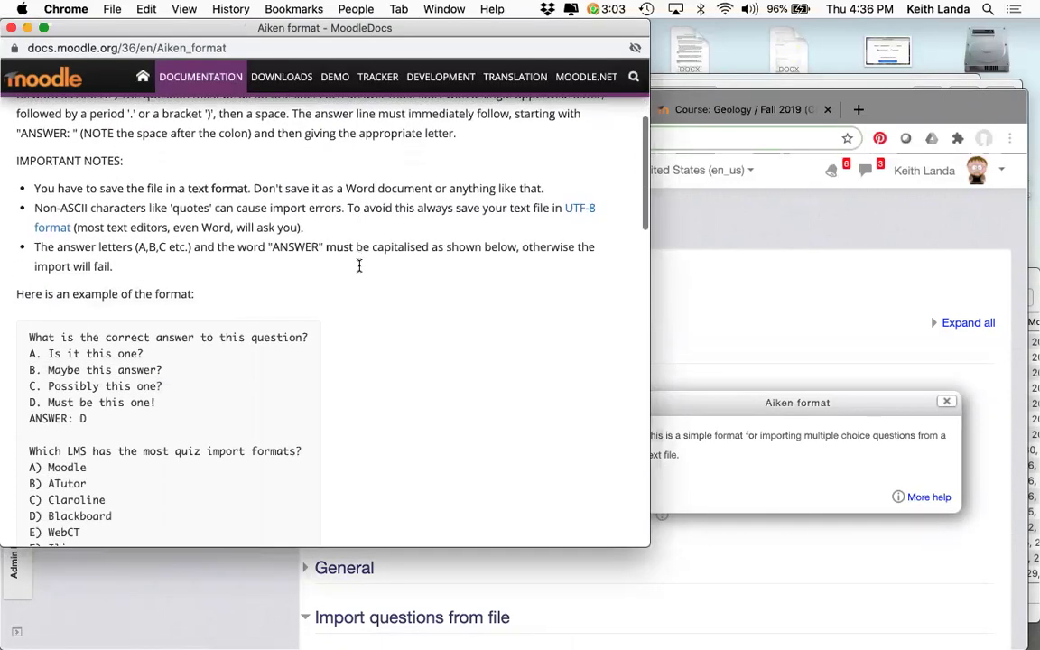
pyautogui.scroll(2, 358, 266)
pyautogui.scroll(-4, 360, 264)
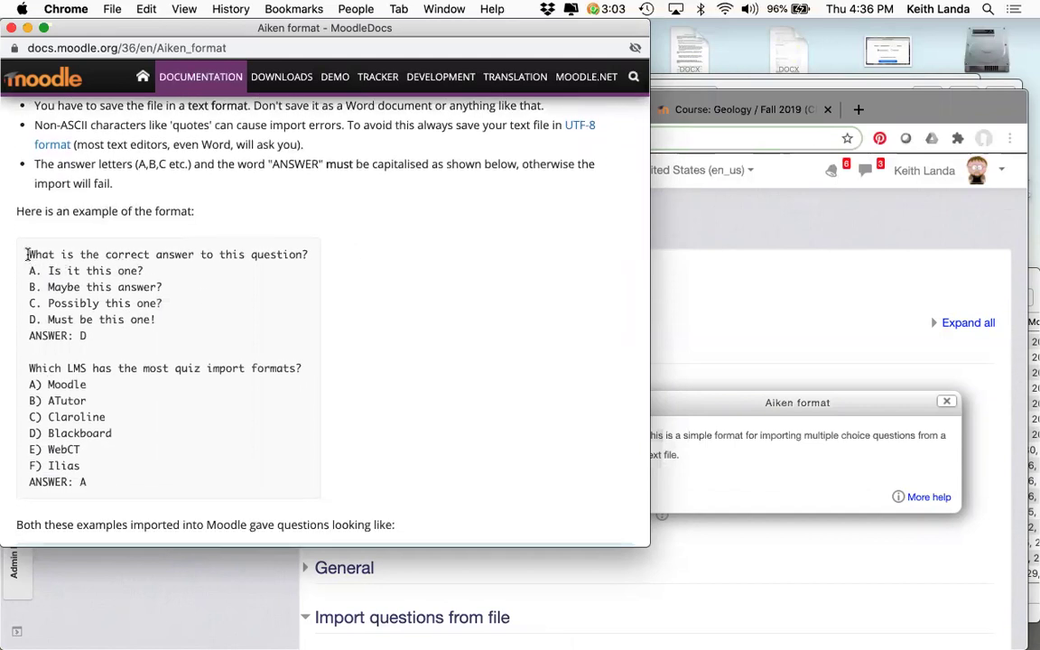
pyautogui.moveTo(27, 255); pyautogui.dragTo(109, 494)
pyautogui.press('super+c')
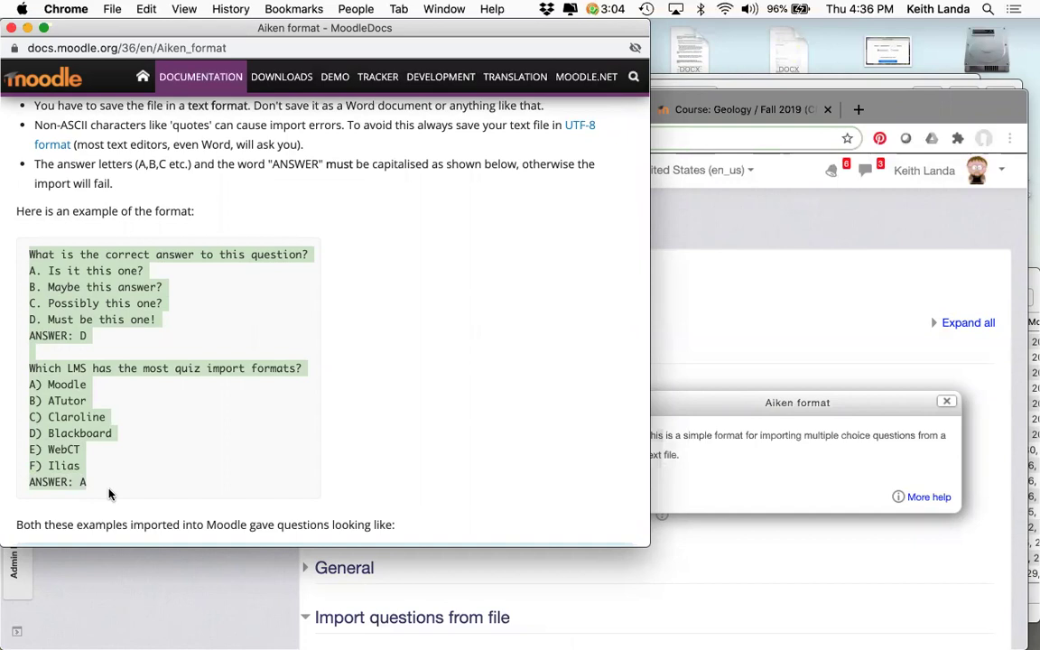
# Step: Switch to Word and paste the copied Aiken example questions into the blank document as unformatted text
pyautogui.moveTo(163, 609)
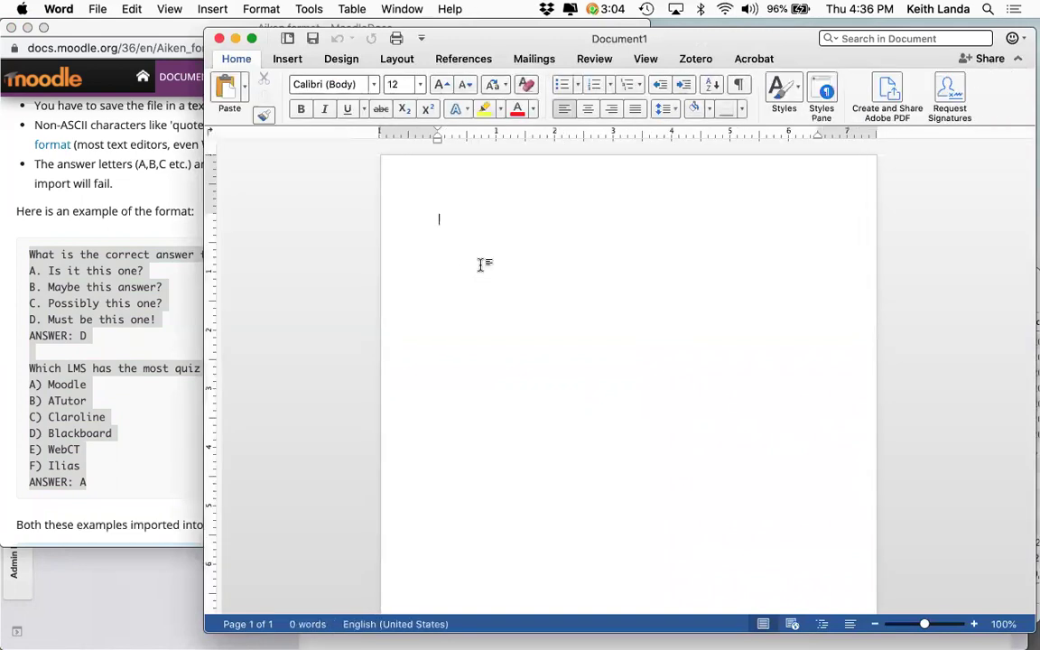
pyautogui.click(130, 9)
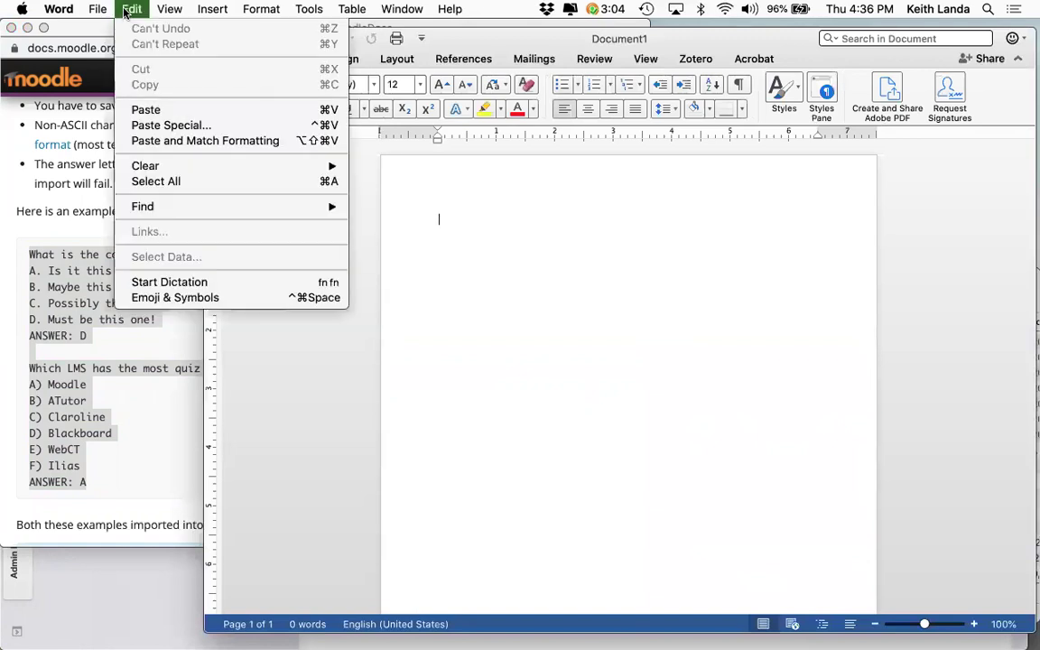
pyautogui.click(172, 126)
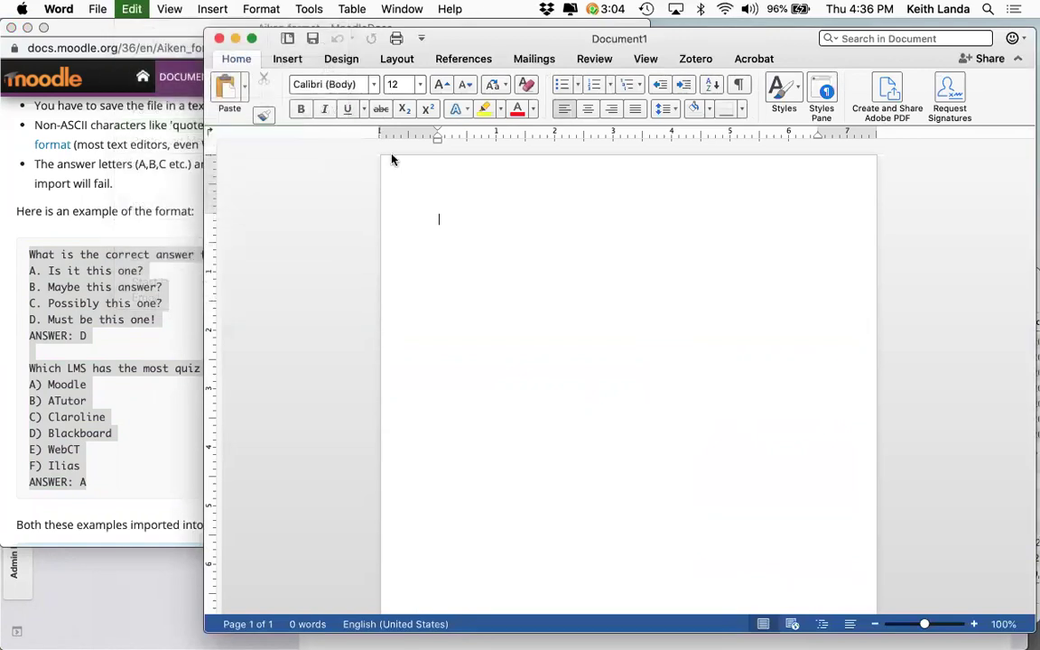
pyautogui.click(397, 235)
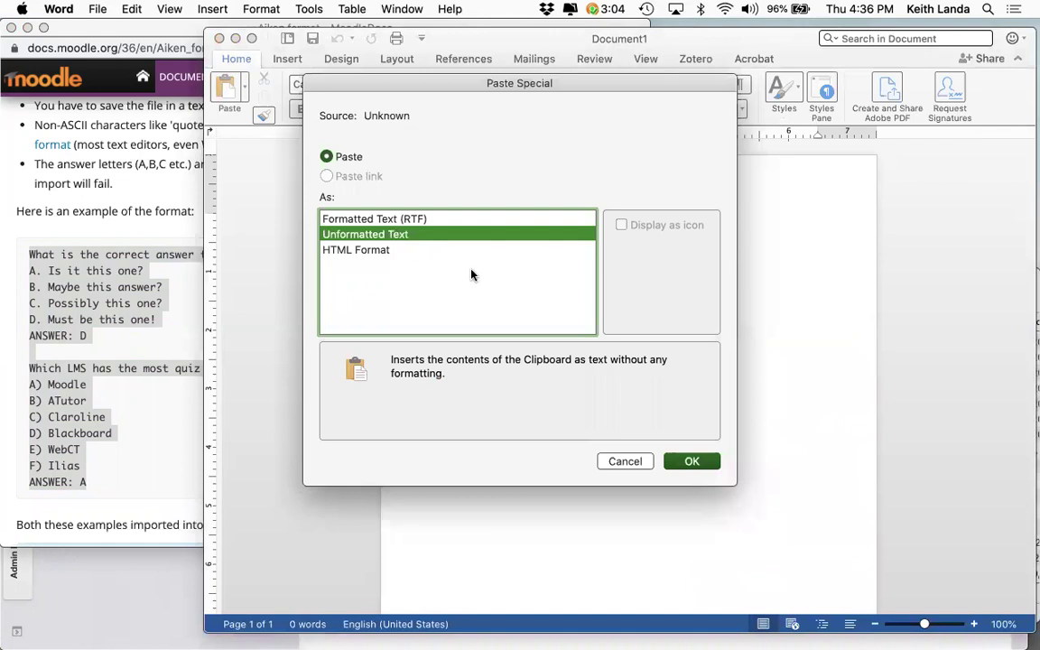
pyautogui.click(692, 462)
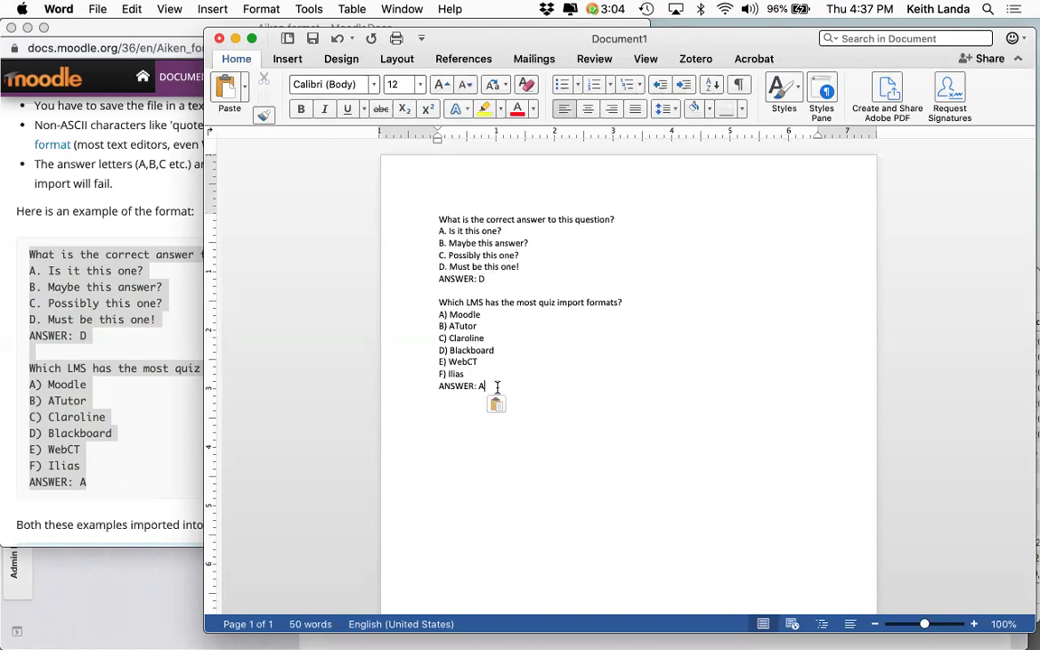
# Step: Add a third question, "What direction is sunrise?", with answers A. North, B. South, C. East, D. West and the line "ANSWER: C"
pyautogui.press('Return')
pyautogui.write('Wjhat directio')
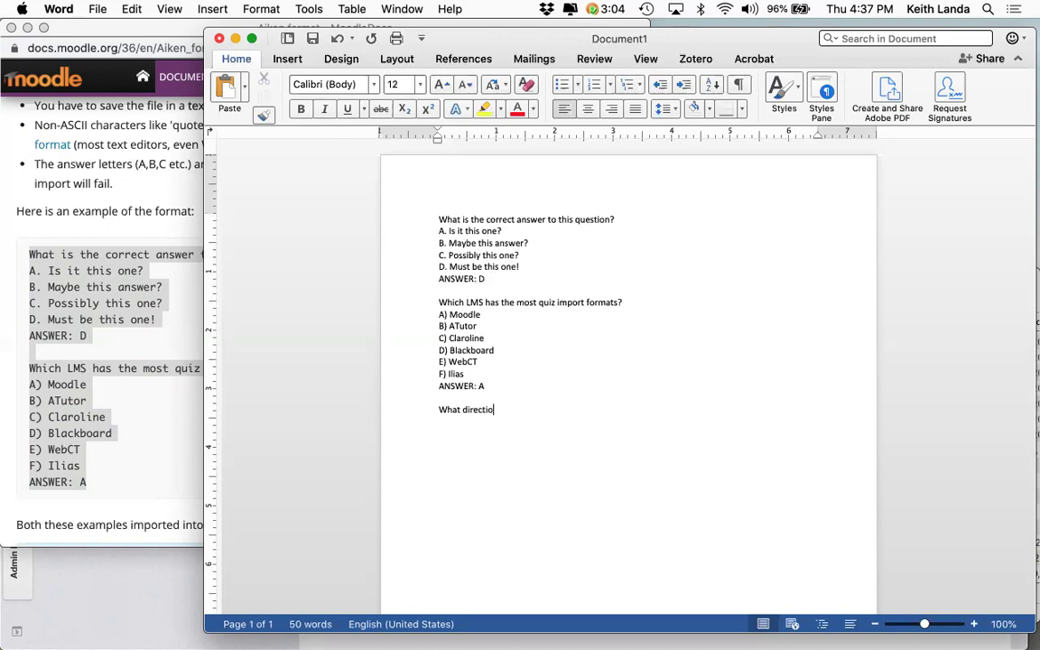
pyautogui.write('n is sunrise')
pyautogui.write('A. North')
pyautogui.press('Return')
pyautogui.write('B. Sount')
pyautogui.press('BackSpace')
pyautogui.press('BackSpace')
pyautogui.write('th C. ')
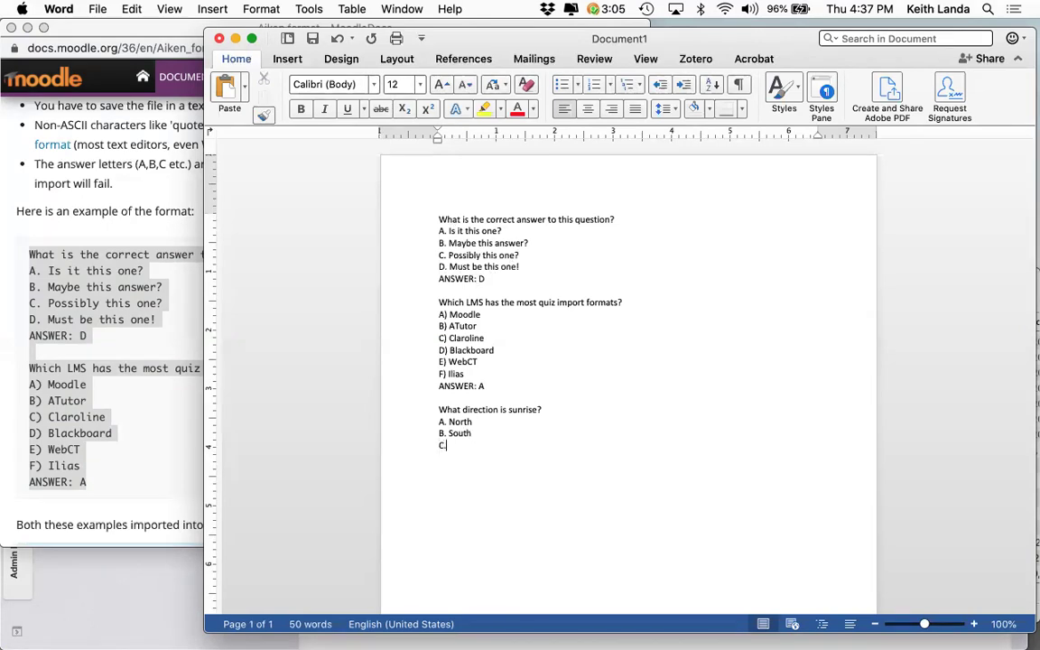
pyautogui.write('East ')
pyautogui.write('D.')
pyautogui.write(' West ')
pyautogui.write('ANSWER: C')
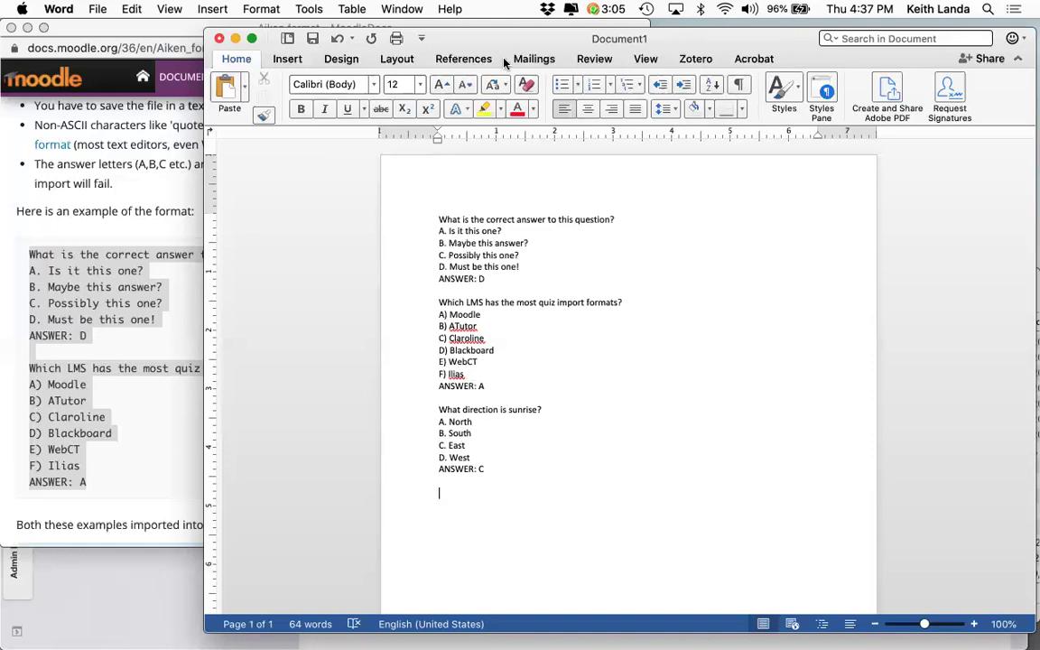
# Step: Start saving the document under a new name and enter "question ban" as the file name
pyautogui.moveTo(785, 40); pyautogui.dragTo(722, 60)
pyautogui.moveTo(722, 99); pyautogui.dragTo(733, 130)
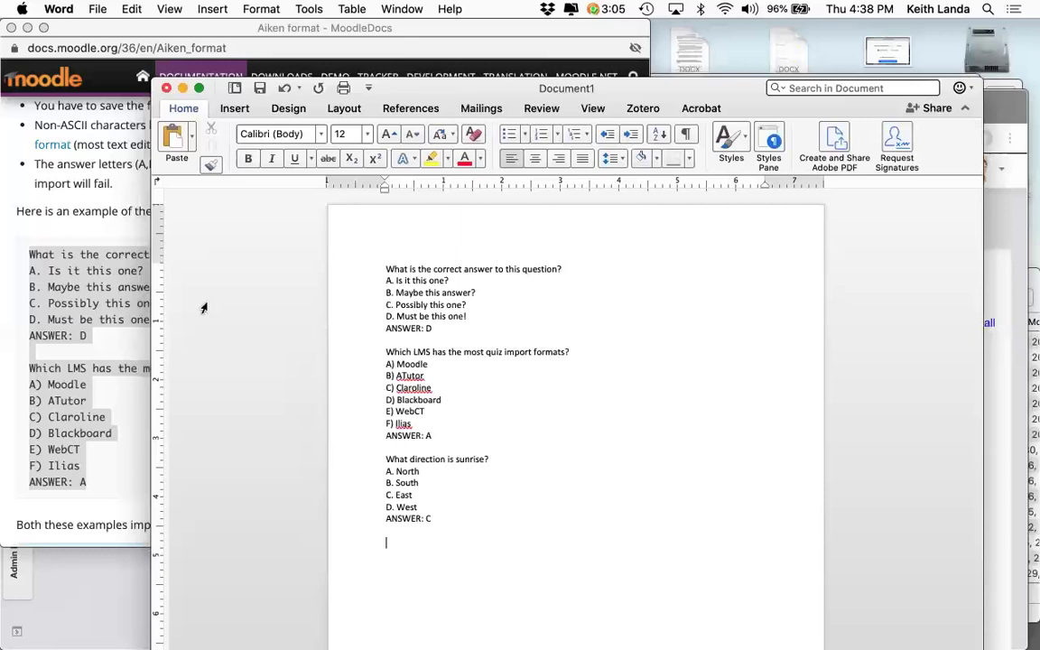
pyautogui.click(96, 9)
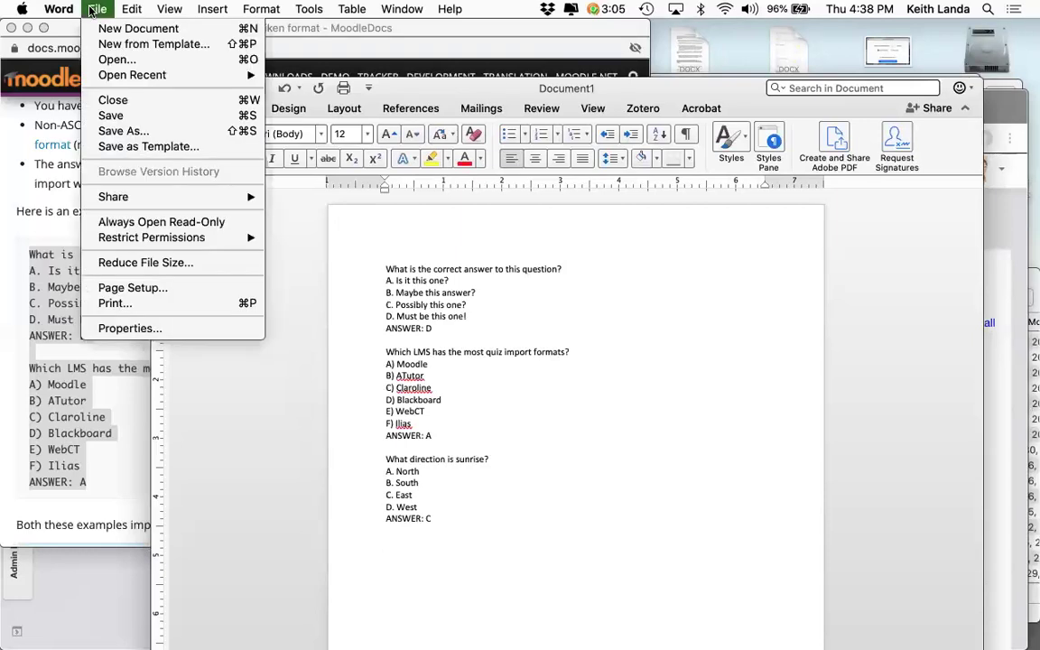
pyautogui.click(136, 131)
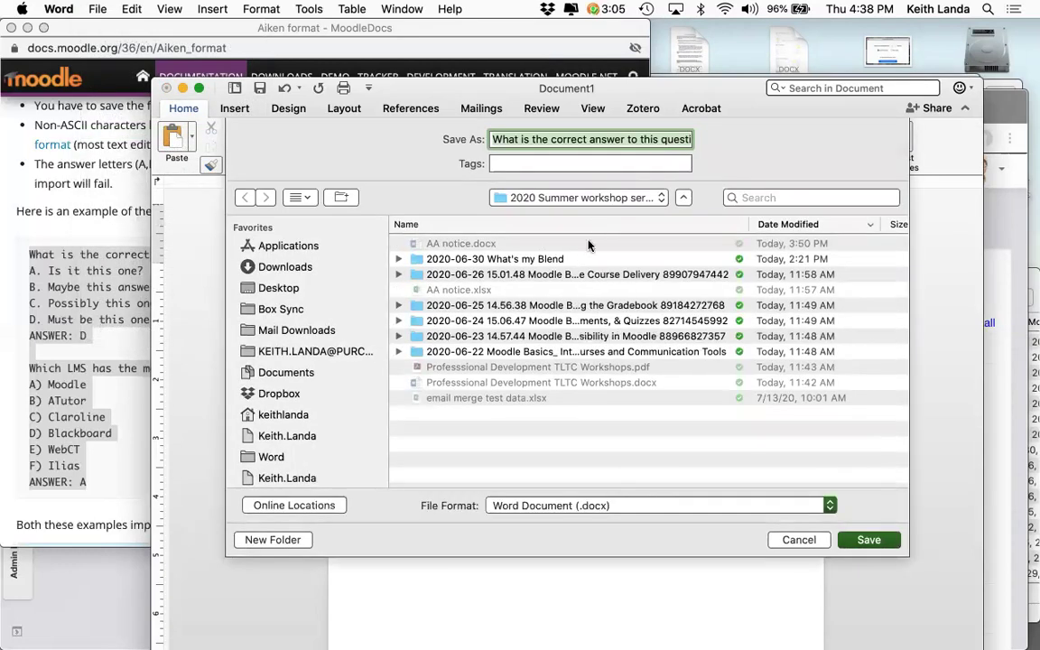
pyautogui.write('wuaes.docx')
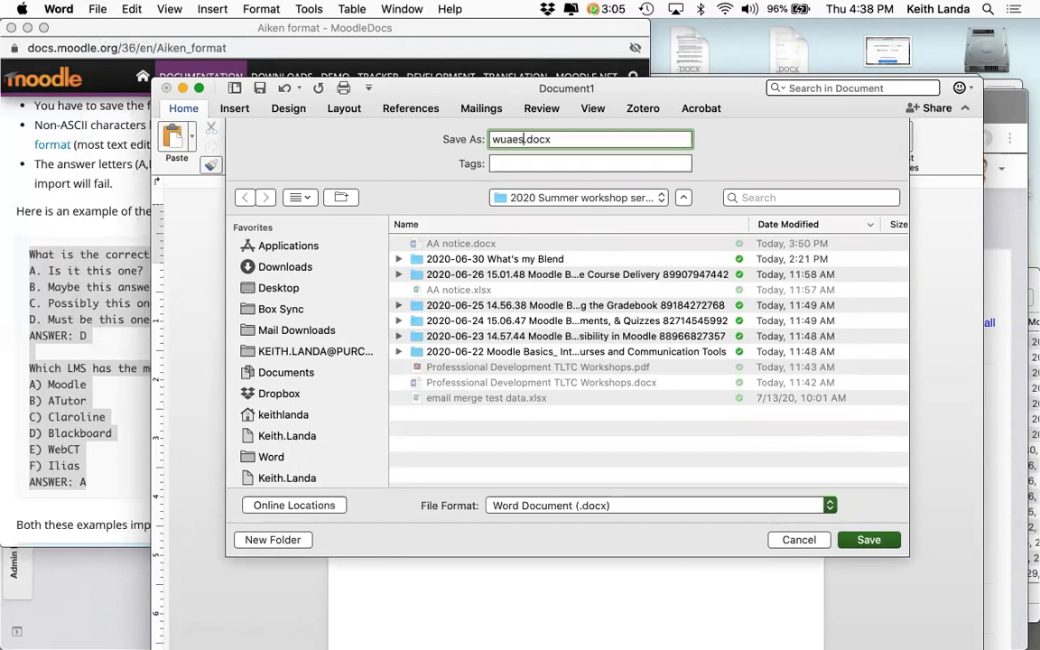
pyautogui.press('BackSpace')
pyautogui.press('BackSpace')
pyautogui.press('BackSpace')
pyautogui.press('BackSpace')
pyautogui.press('BackSpace')
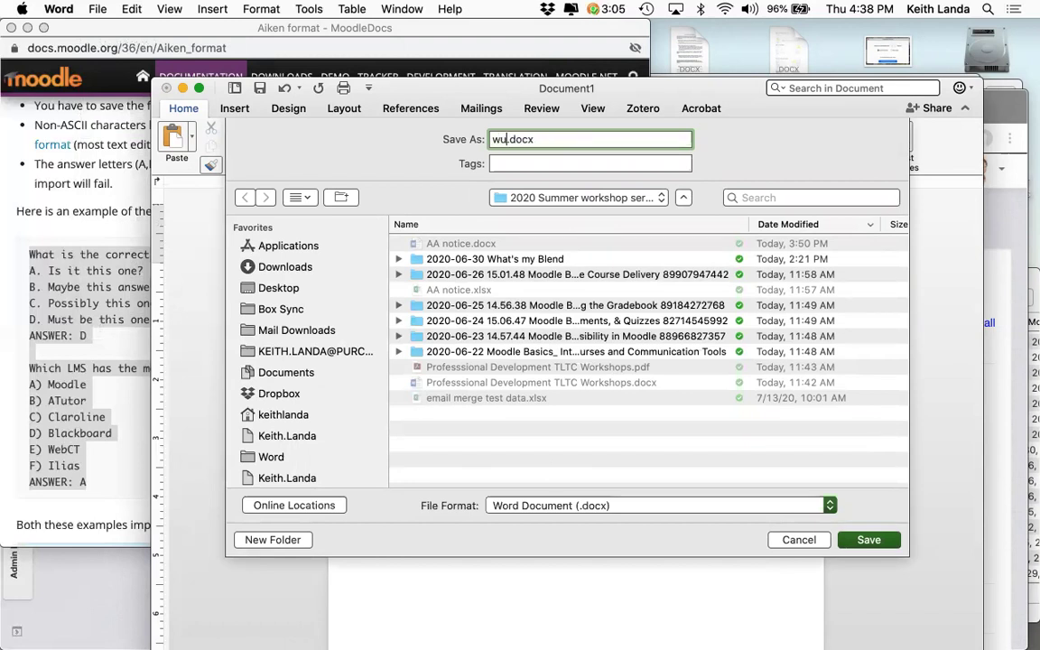
pyautogui.write('question ban')
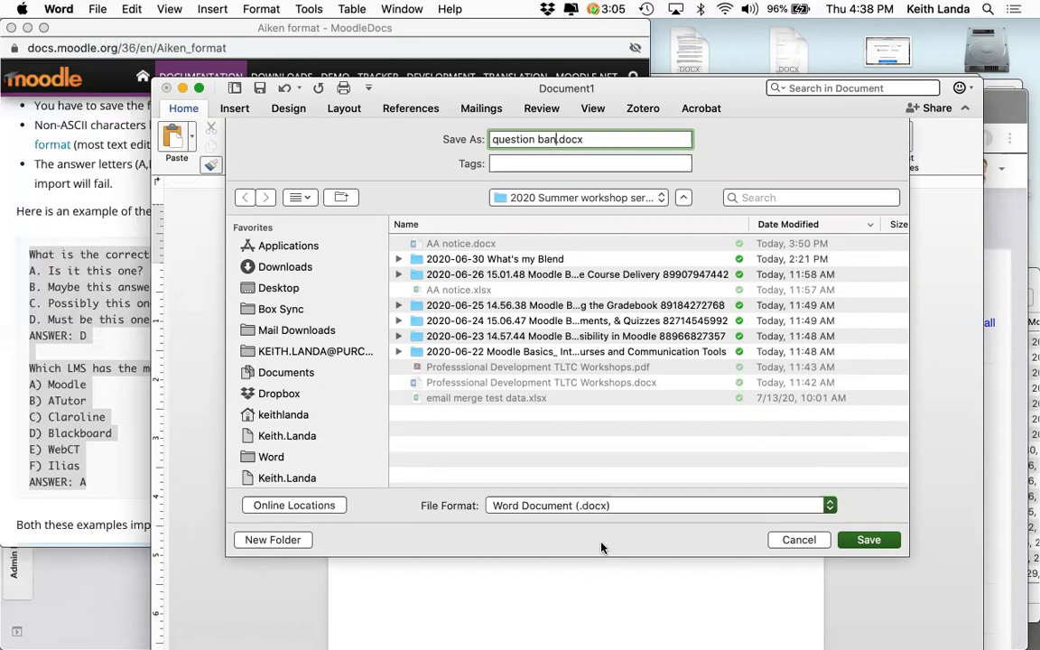
# Step: Save the file in Plain Text (.txt) format with MS-DOS text encoding
pyautogui.click(582, 506)
pyautogui.scroll(-3, 612, 509)
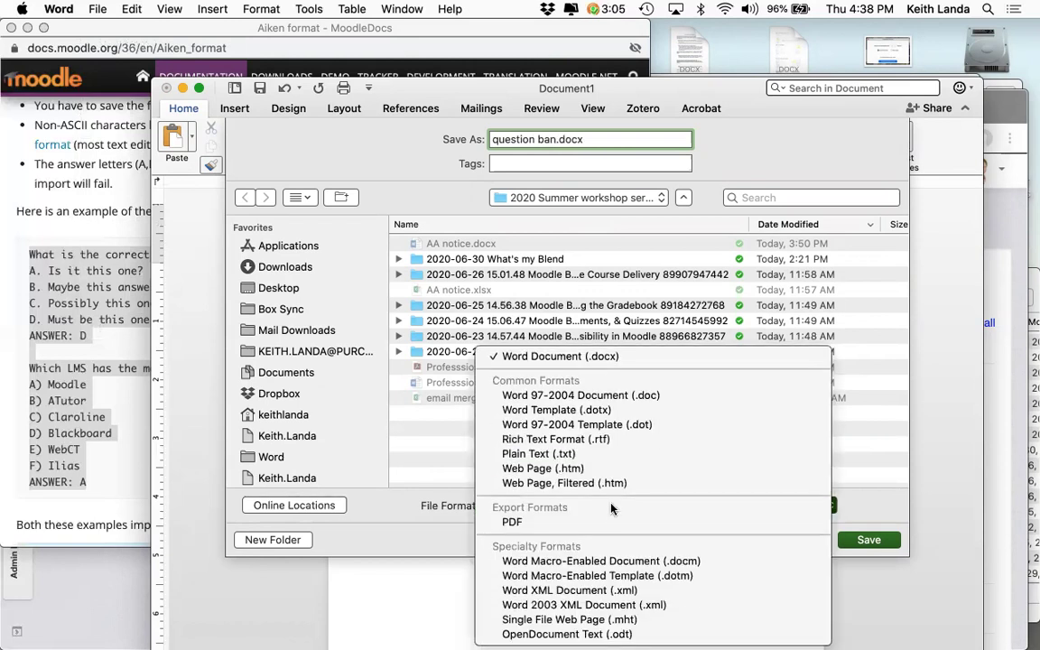
pyautogui.click(567, 455)
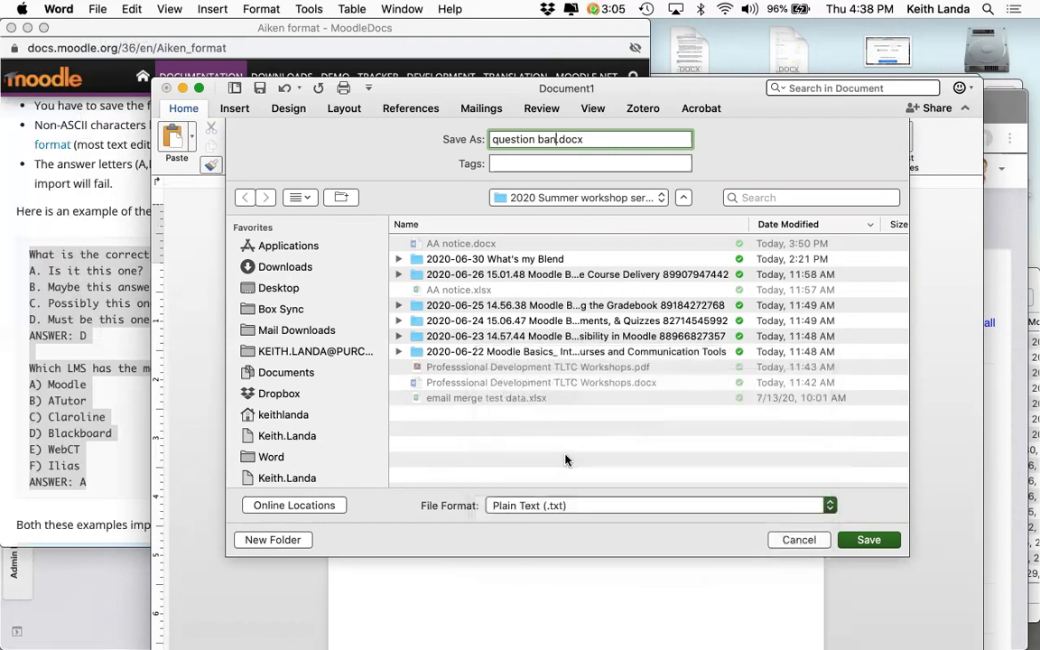
pyautogui.click(871, 540)
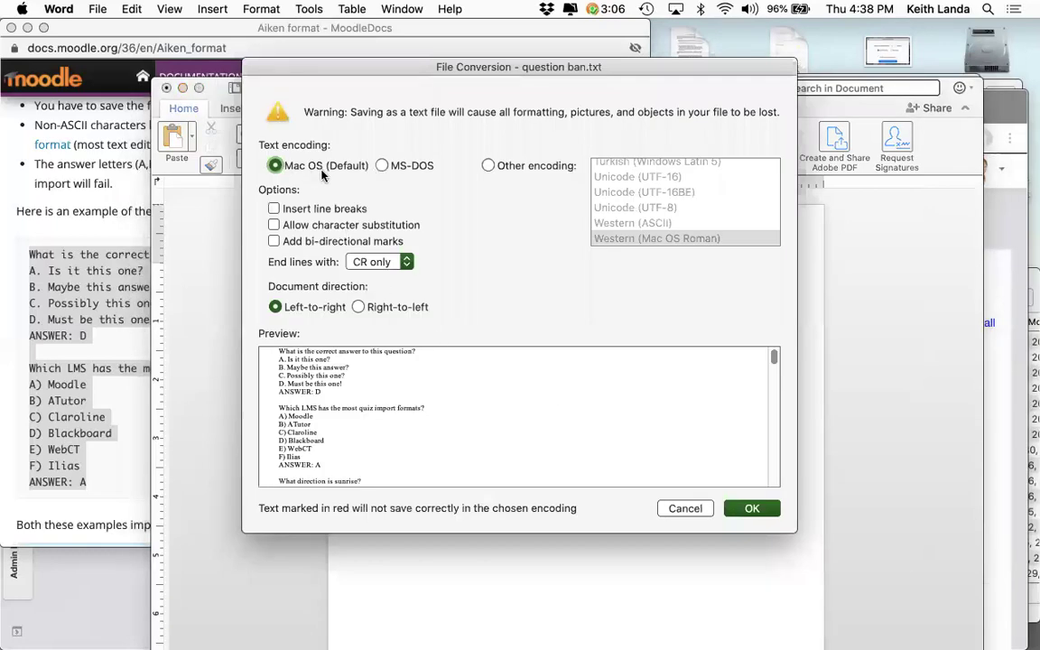
pyautogui.click(383, 166)
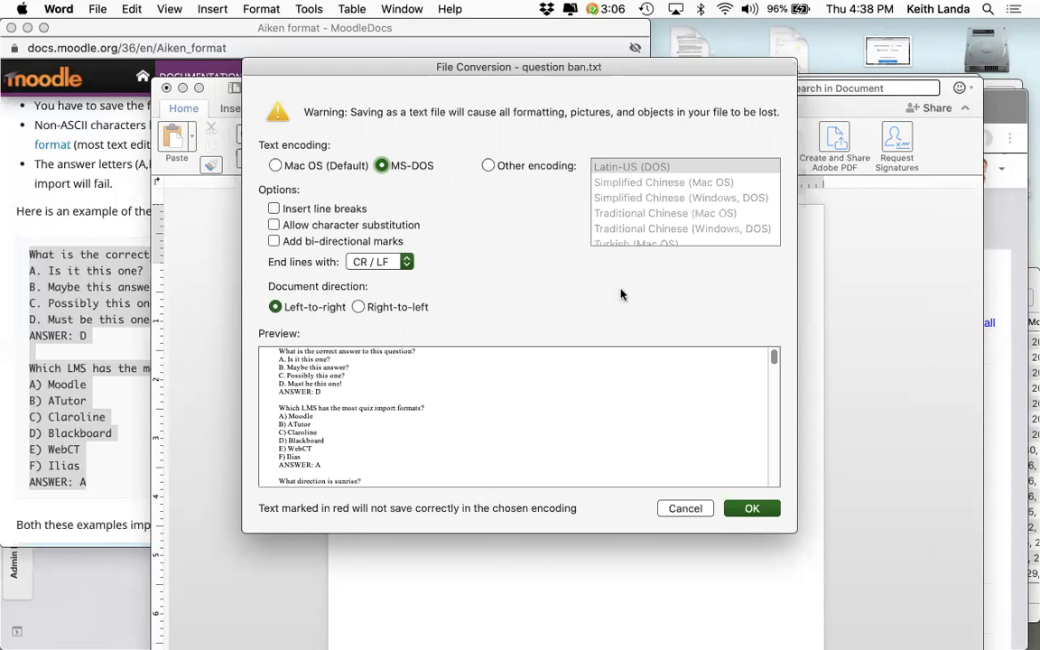
pyautogui.click(753, 509)
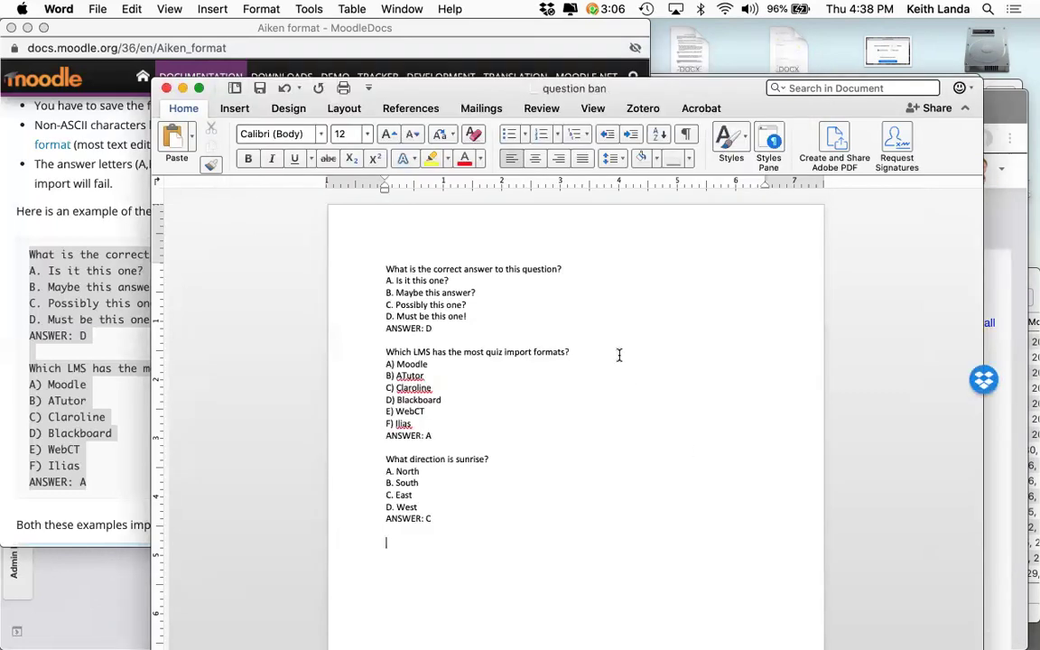
# Step: Save another copy to the Desktop as "question bank.txt" in plain text, keeping the MS-DOS encoding
pyautogui.click(98, 10)
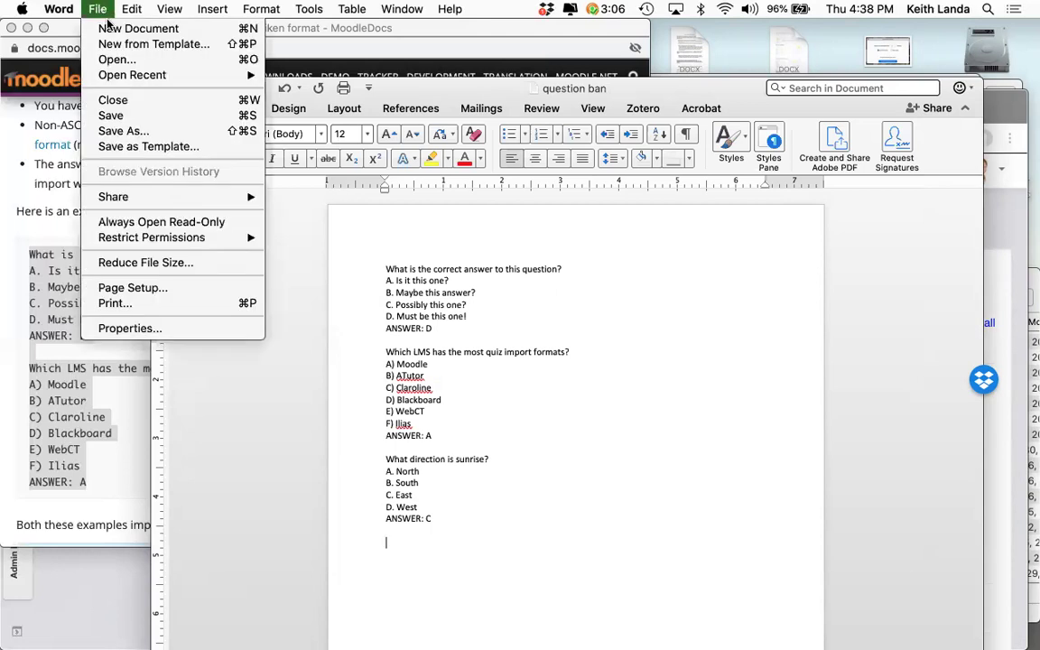
pyautogui.click(154, 131)
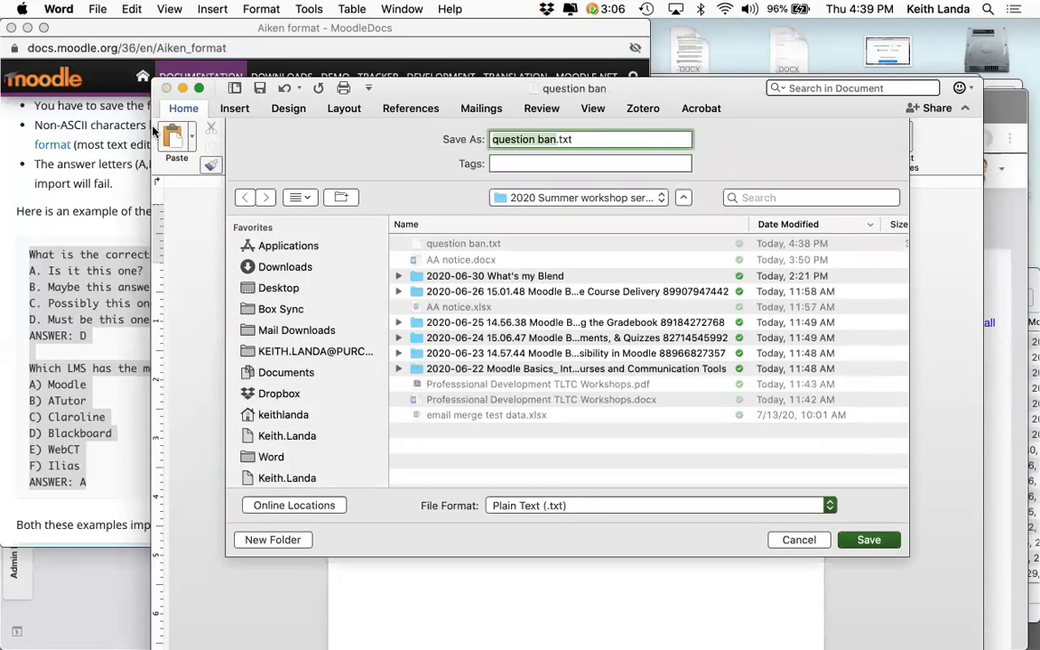
pyautogui.press('super+shift+d')
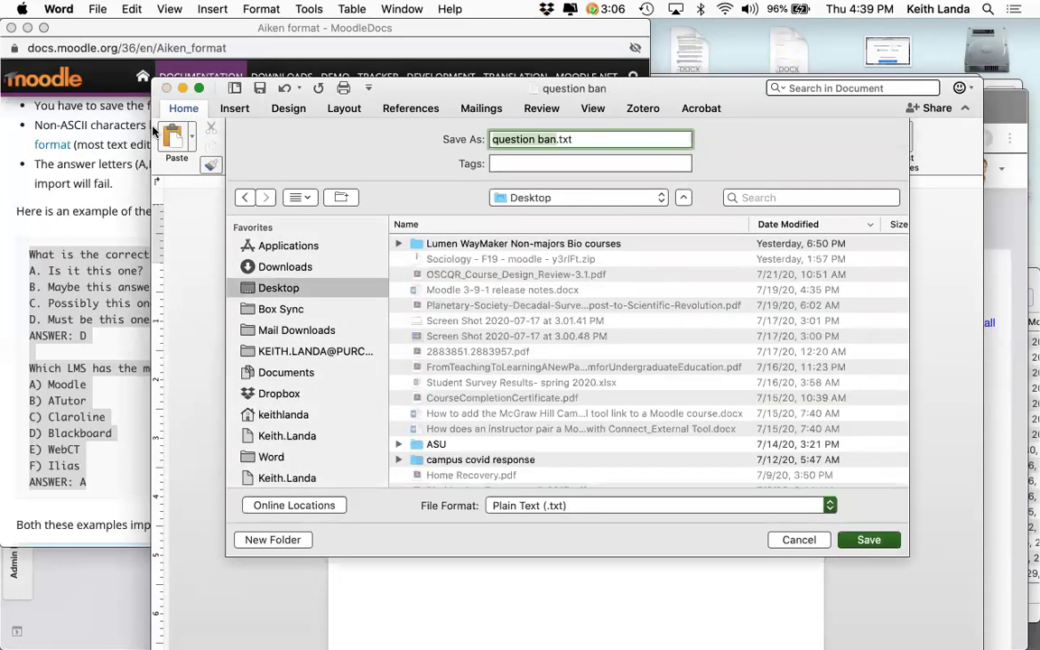
pyautogui.press('Right')
pyautogui.write('k')
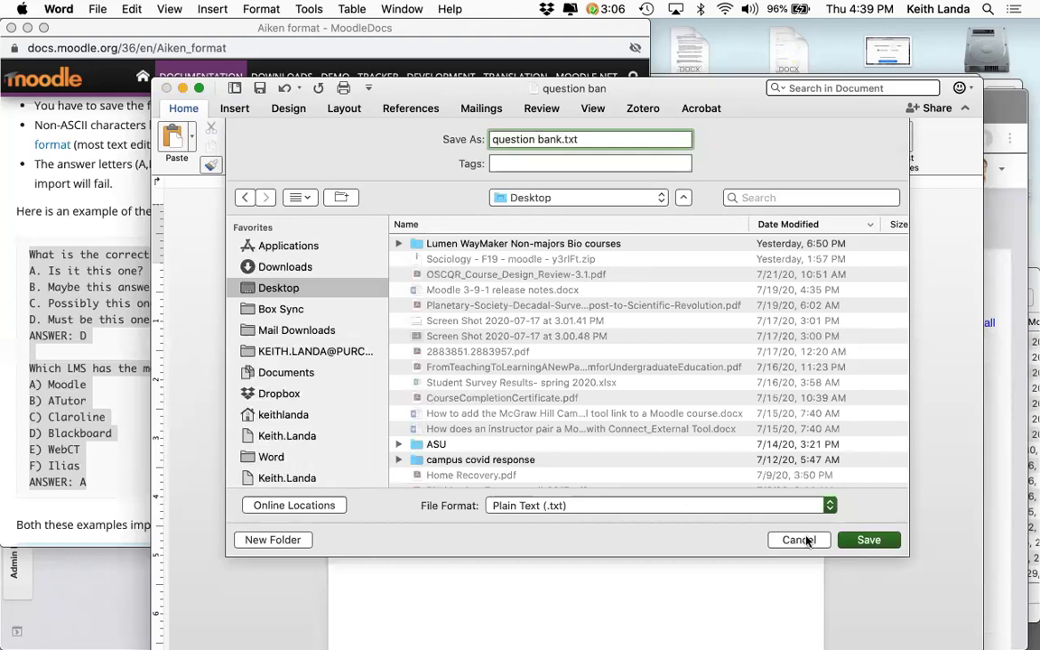
pyautogui.click(860, 534)
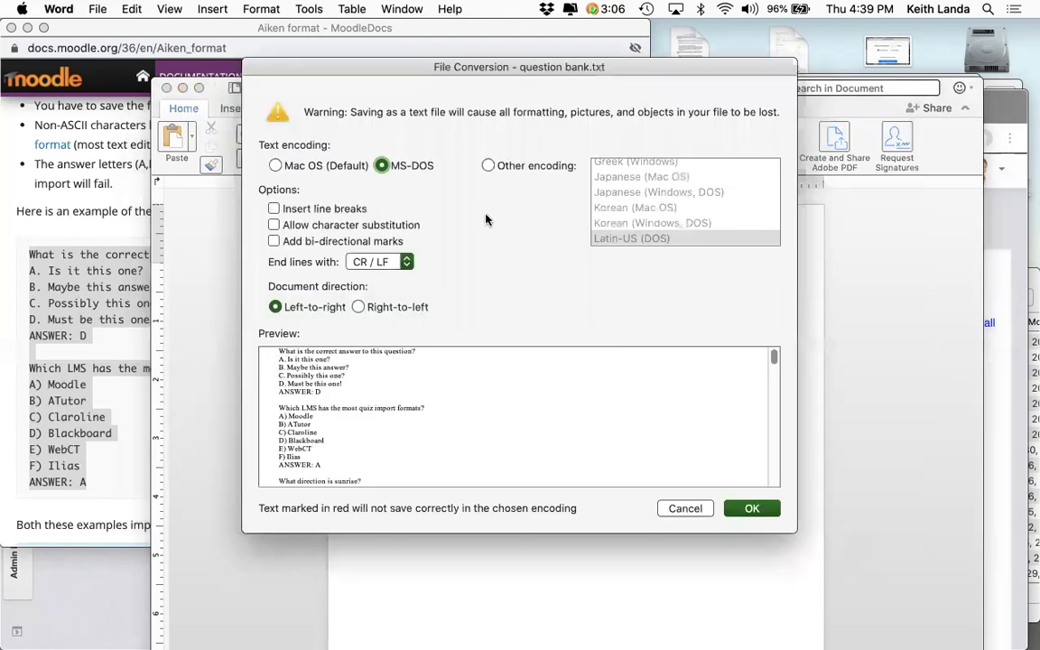
pyautogui.click(752, 508)
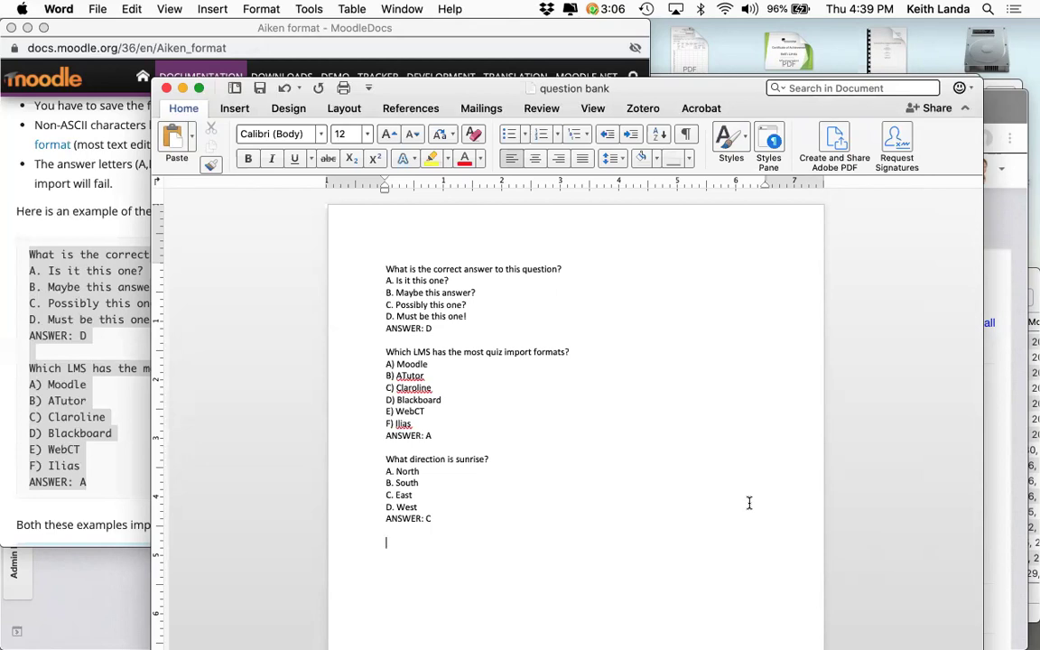
# Step: Return to Chrome, close the Aiken help window, and keep workshop example as the import category in the General settings
pyautogui.press('super+Tab')
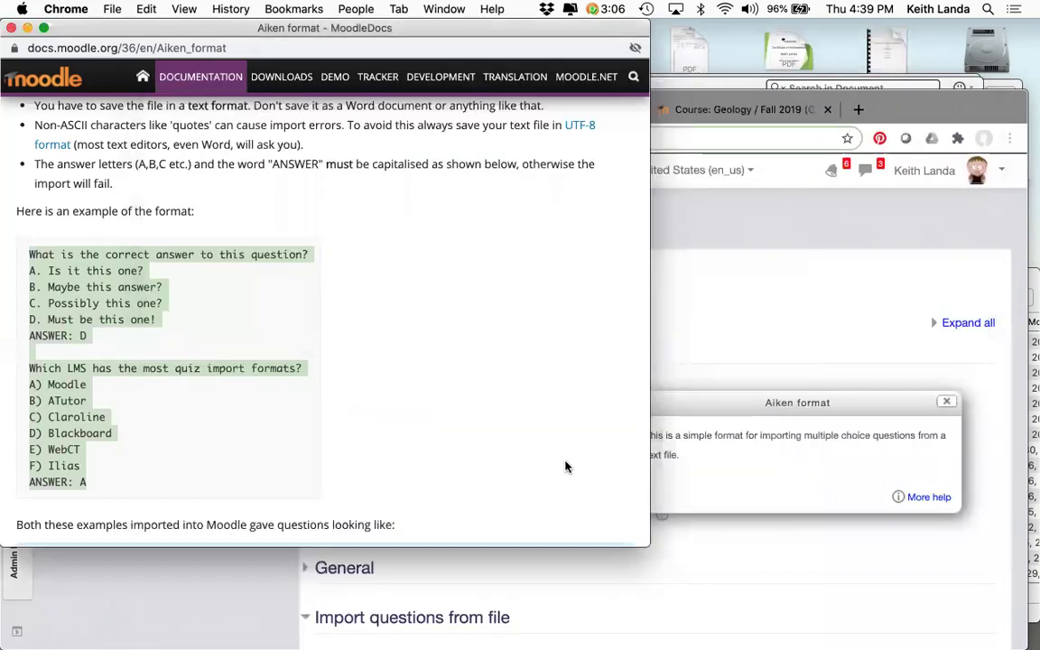
pyautogui.click(15, 28)
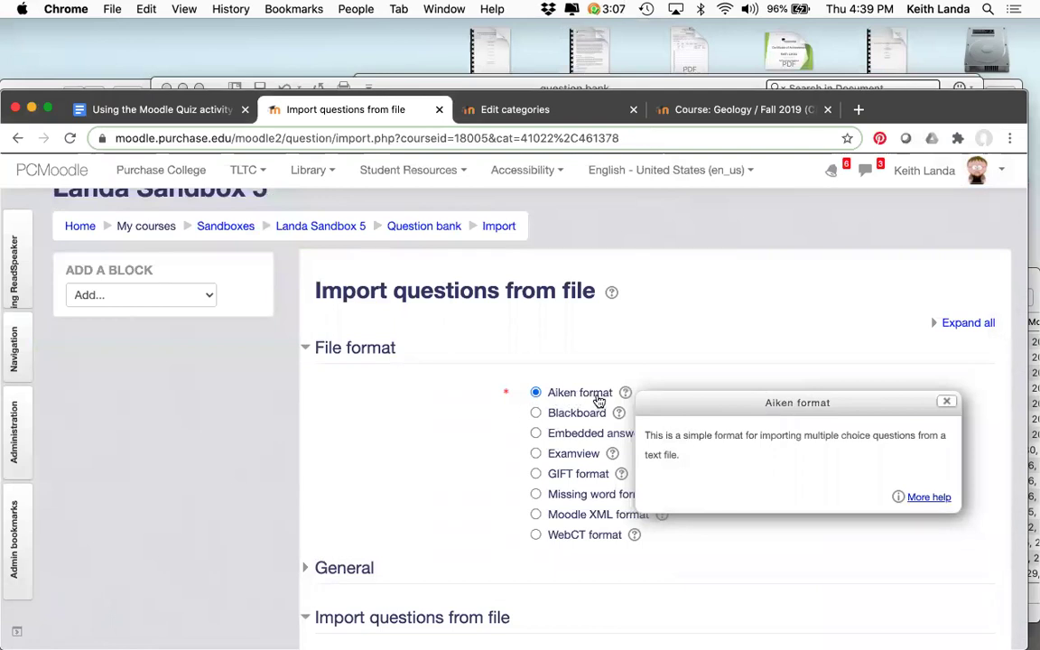
pyautogui.scroll(-4, 404, 468)
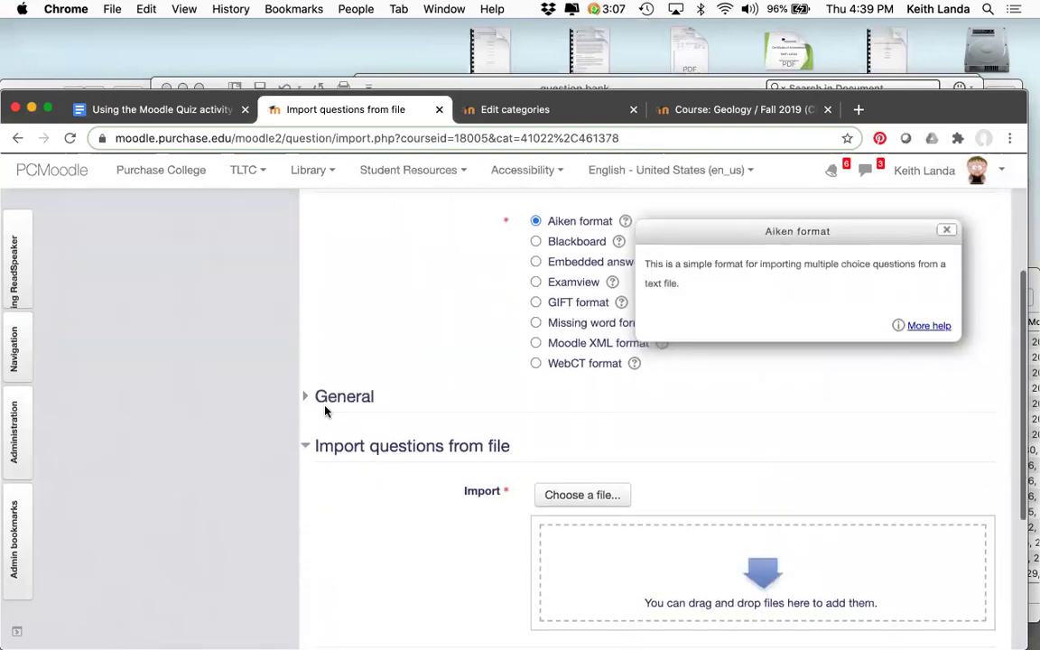
pyautogui.click(303, 397)
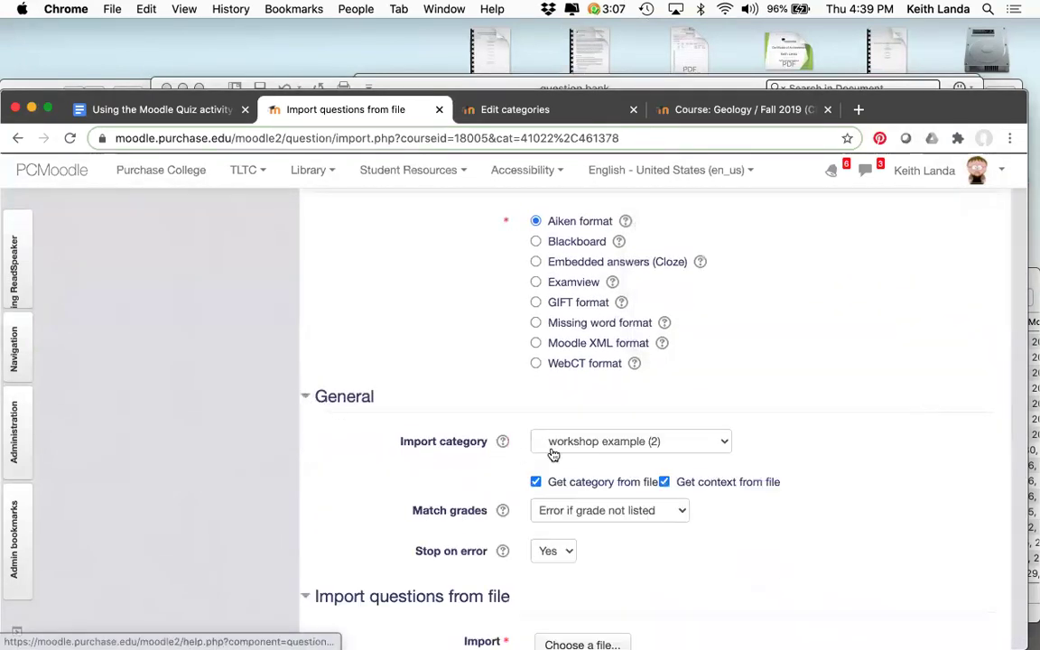
pyautogui.click(623, 442)
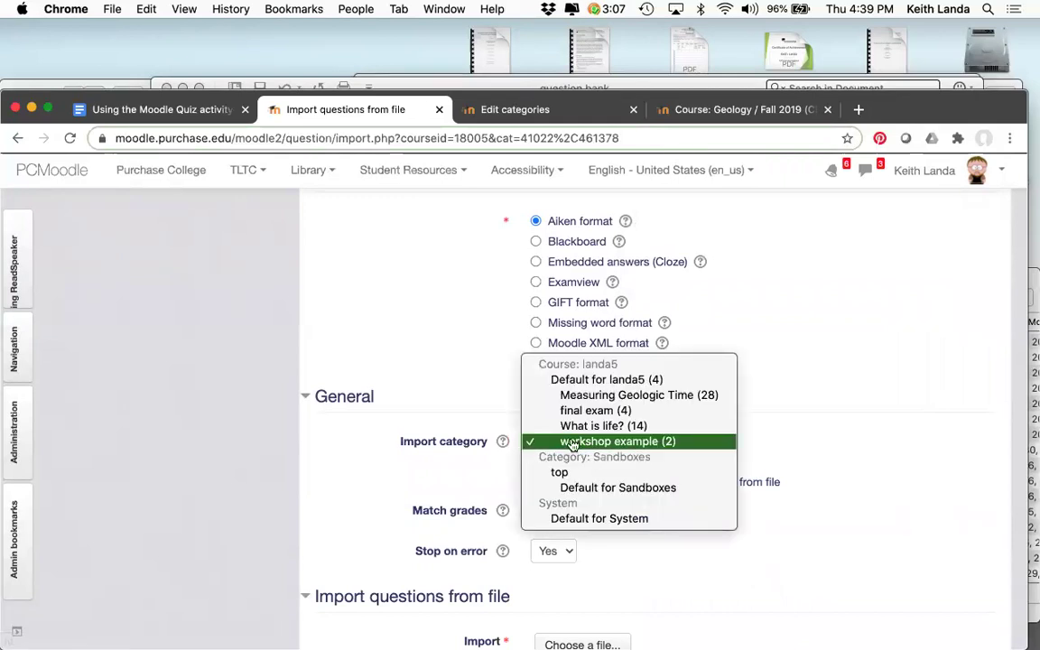
pyautogui.click(652, 443)
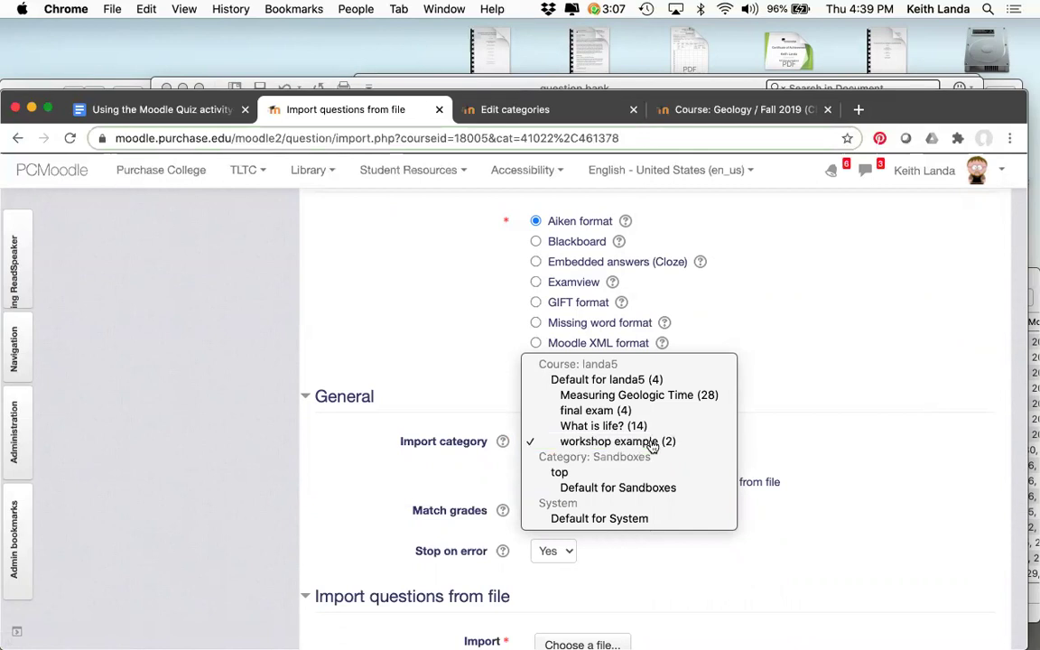
pyautogui.scroll(-3, 831, 504)
pyautogui.scroll(-2, 831, 503)
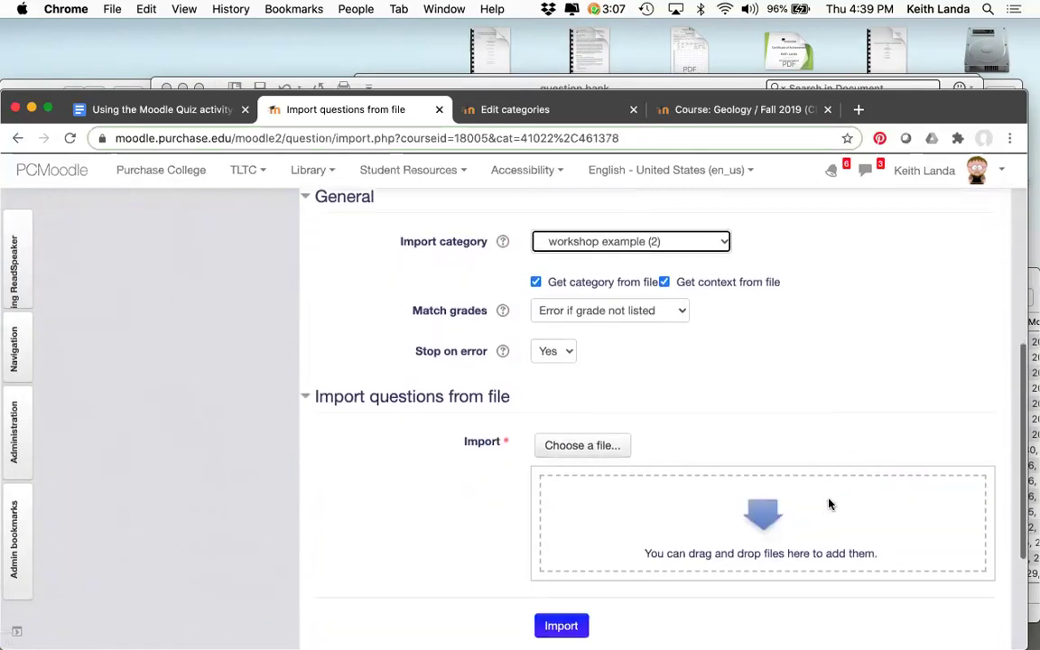
pyautogui.press('super+Tab')
pyautogui.press('super+Tab')
pyautogui.press('super+Tab')
pyautogui.press('super+Tab')
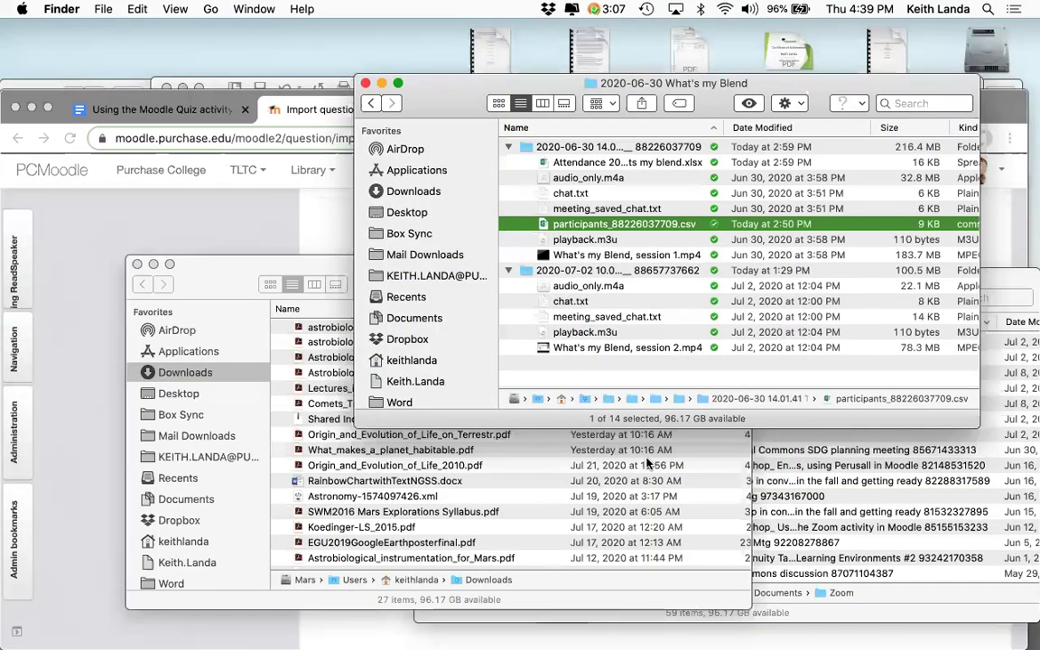
pyautogui.press('super+Tab')
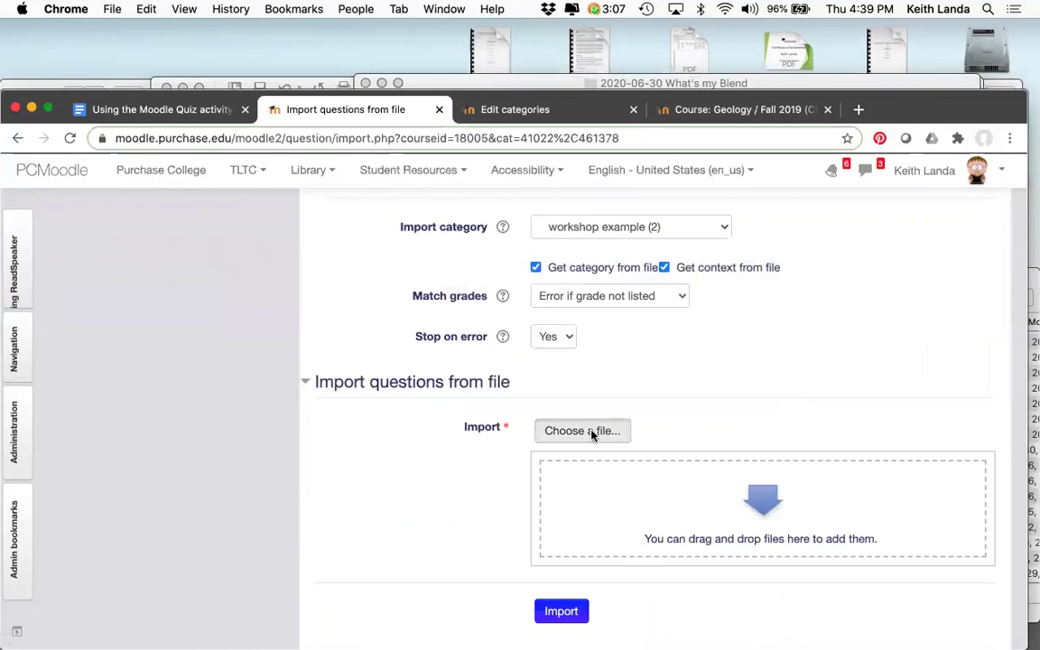
# Step: Upload "question bank.txt" from the Desktop as the file to import questions from
pyautogui.click(591, 433)
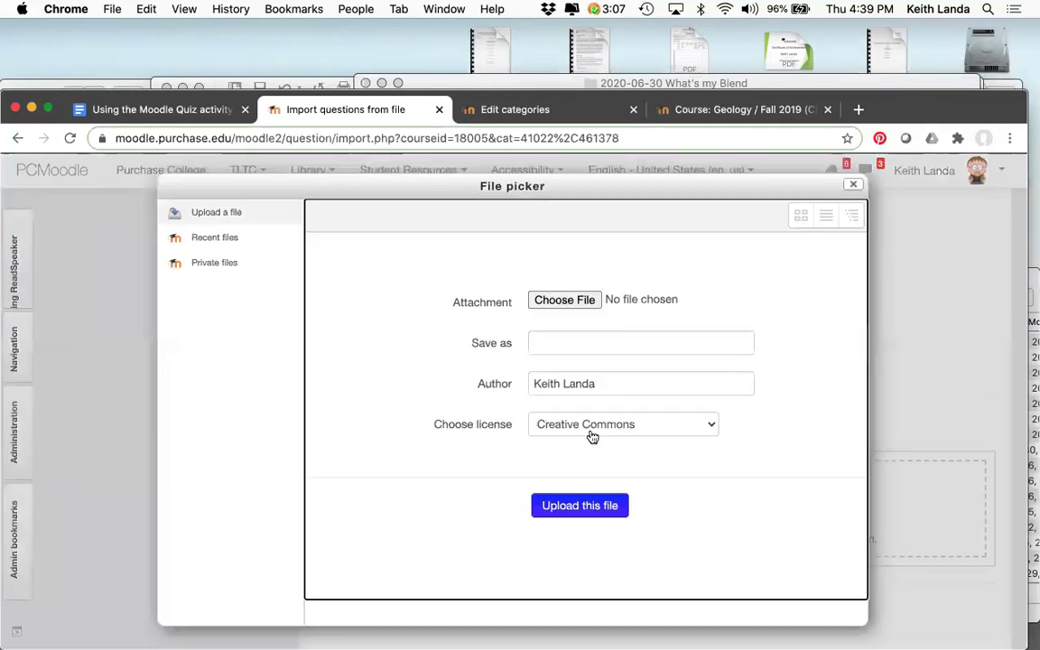
pyautogui.click(569, 301)
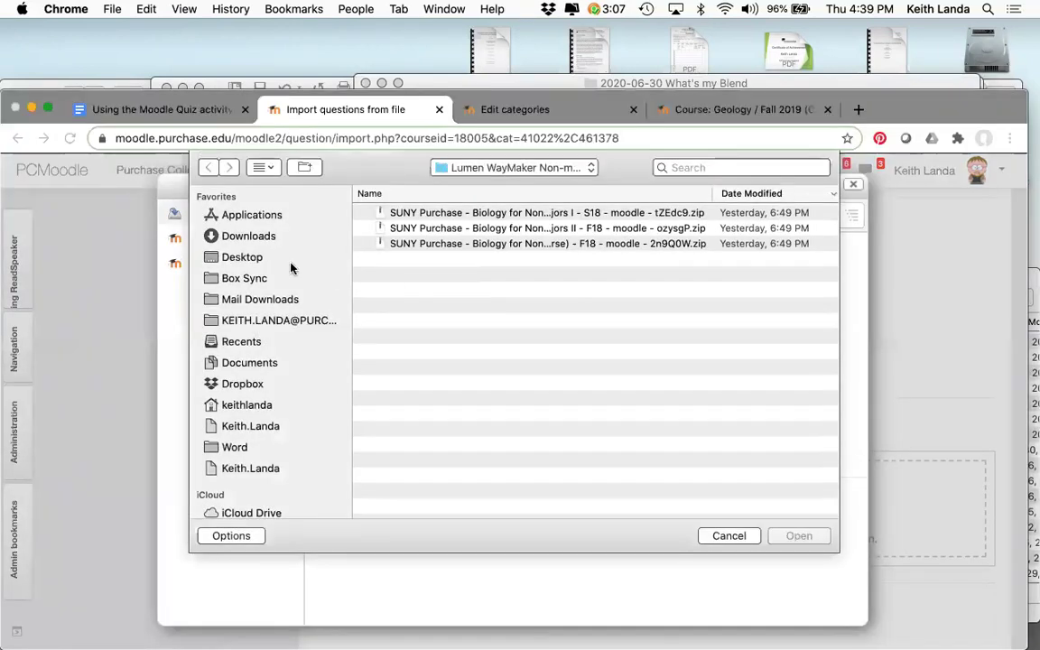
pyautogui.click(237, 259)
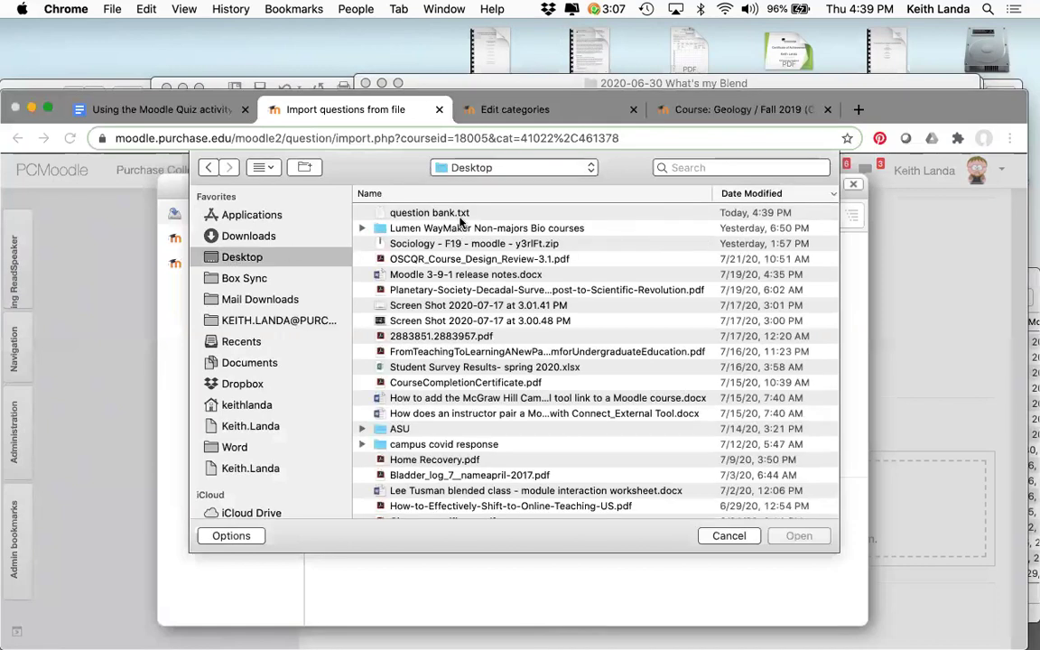
pyautogui.click(450, 215)
pyautogui.press('Return')
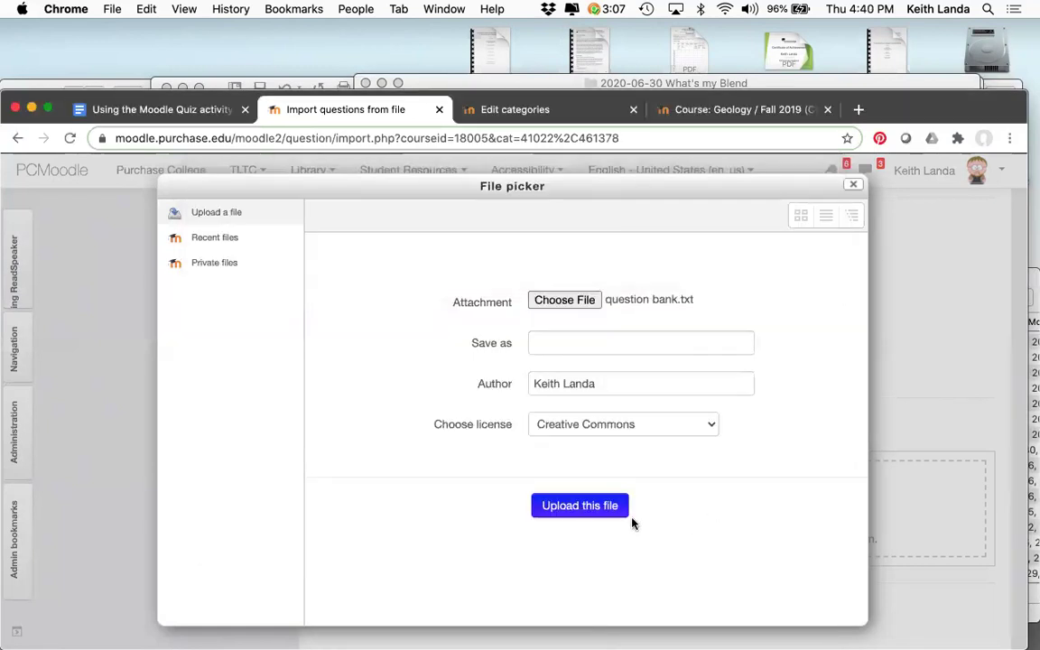
pyautogui.click(581, 506)
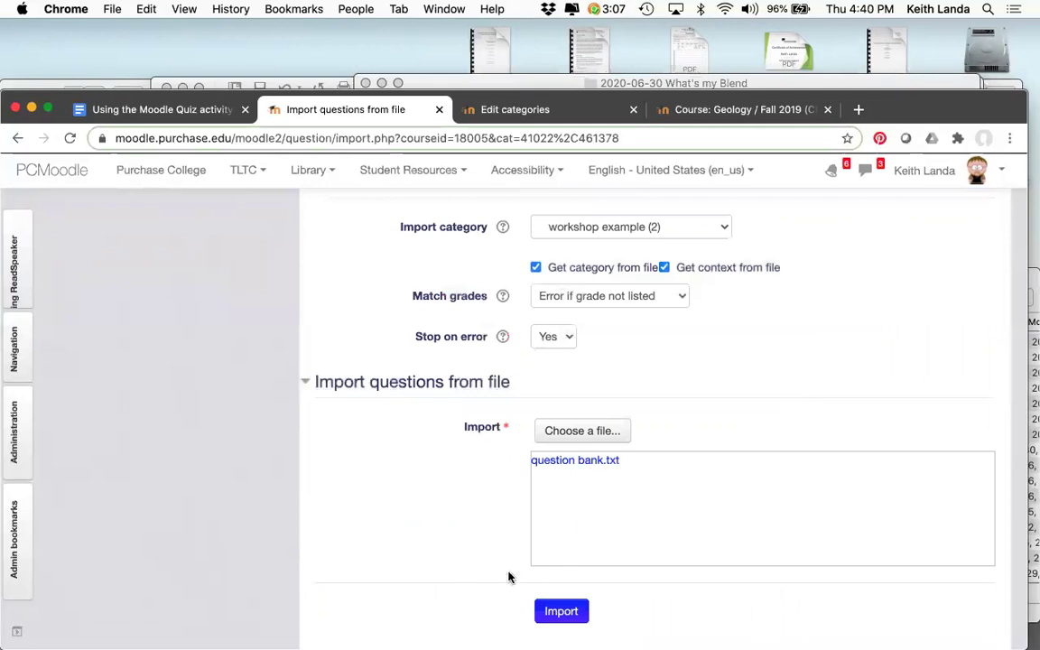
# Step: Review the Aiken format and workshop example category settings, import the questions from the file, and continue to the question bank
pyautogui.scroll(5, 647, 521)
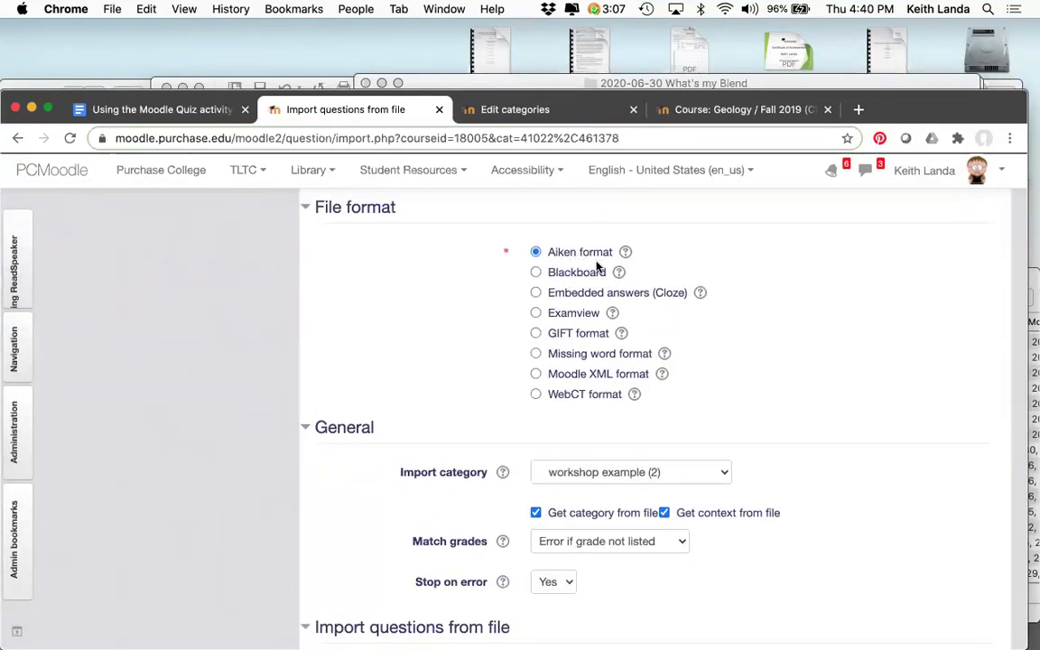
pyautogui.scroll(-2, 720, 318)
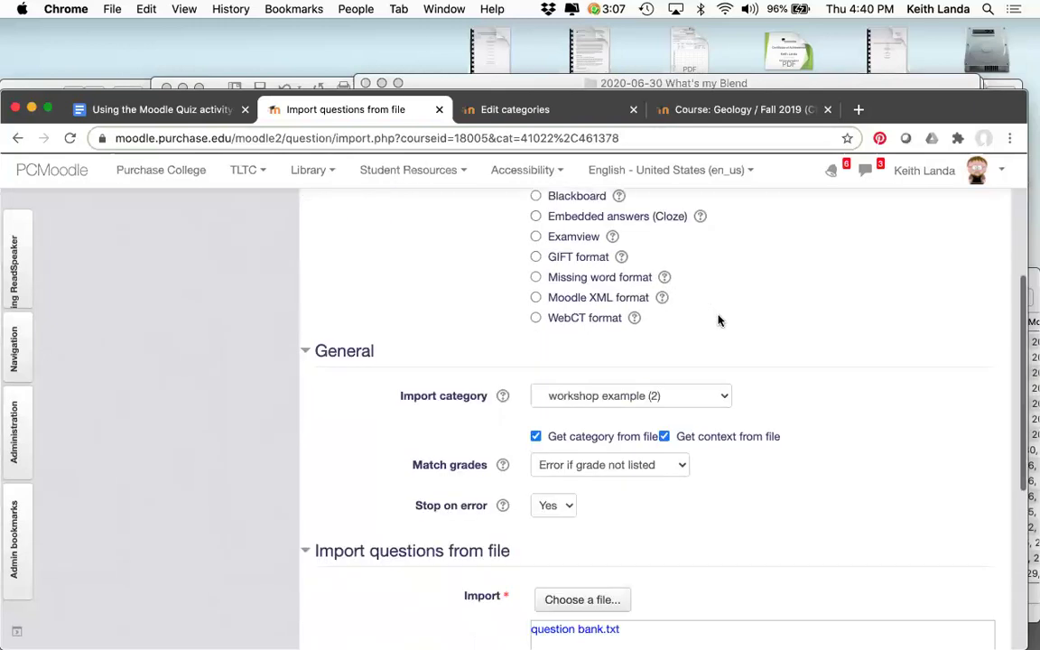
pyautogui.scroll(-2, 720, 318)
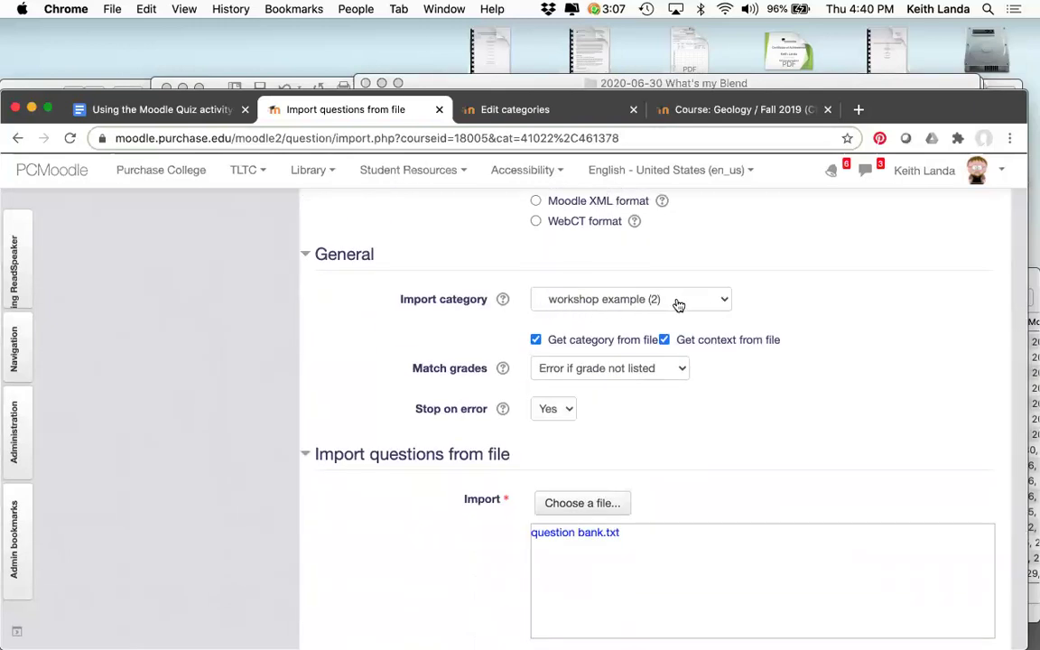
pyautogui.scroll(-5, 699, 307)
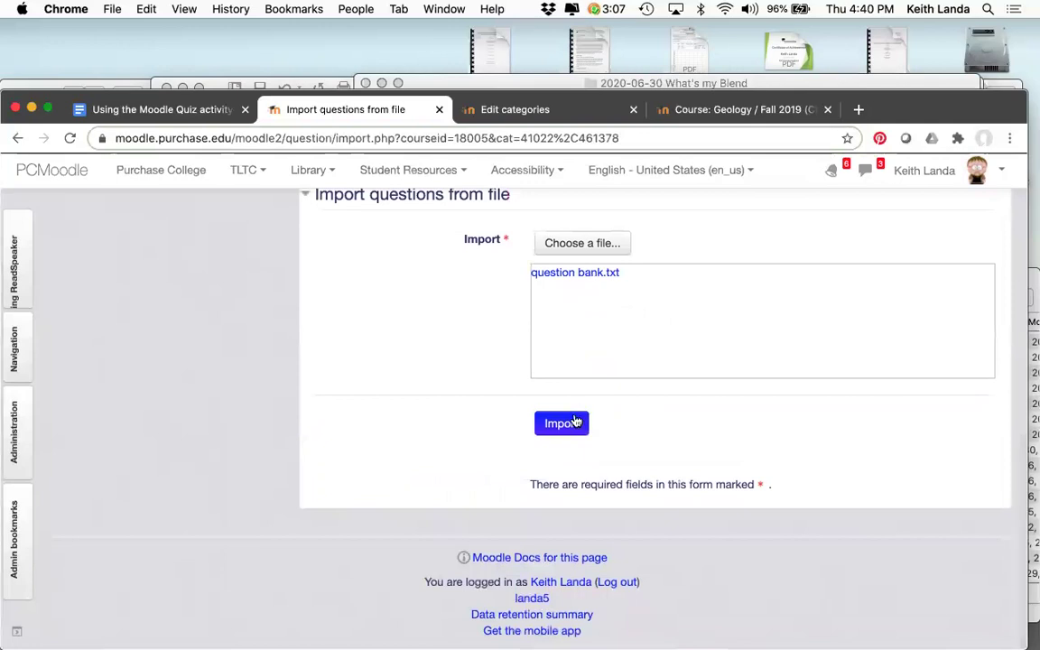
pyautogui.click(569, 423)
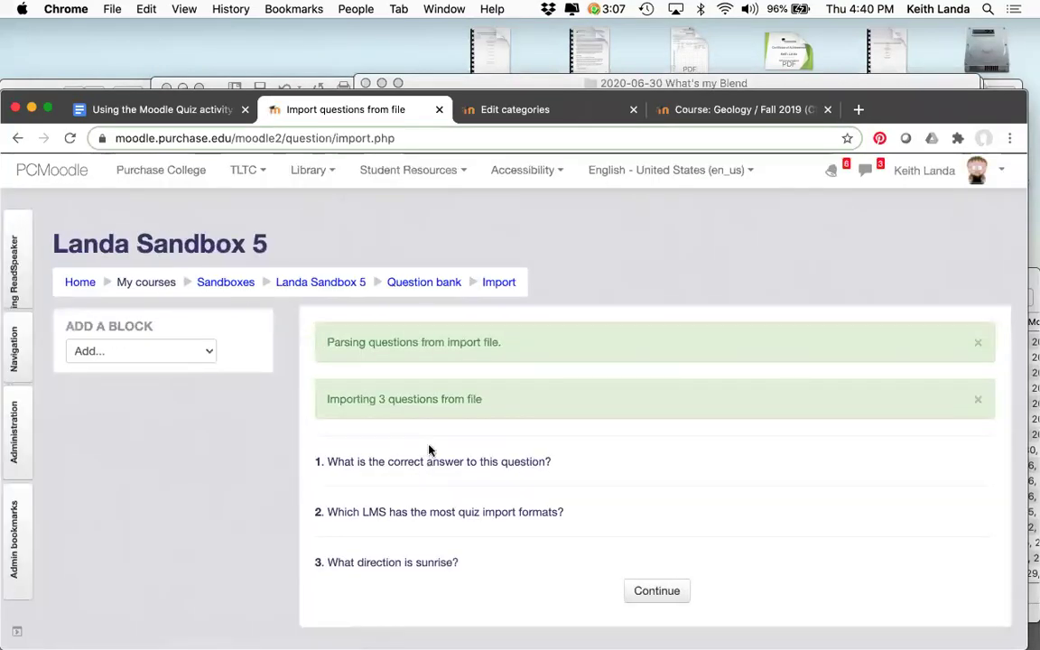
pyautogui.click(653, 592)
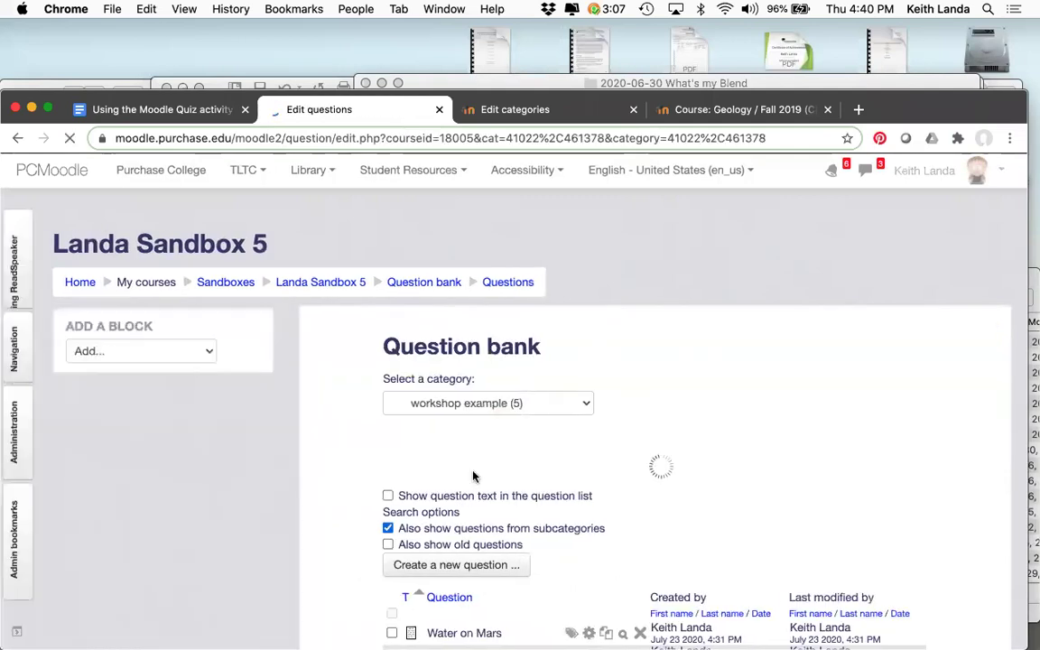
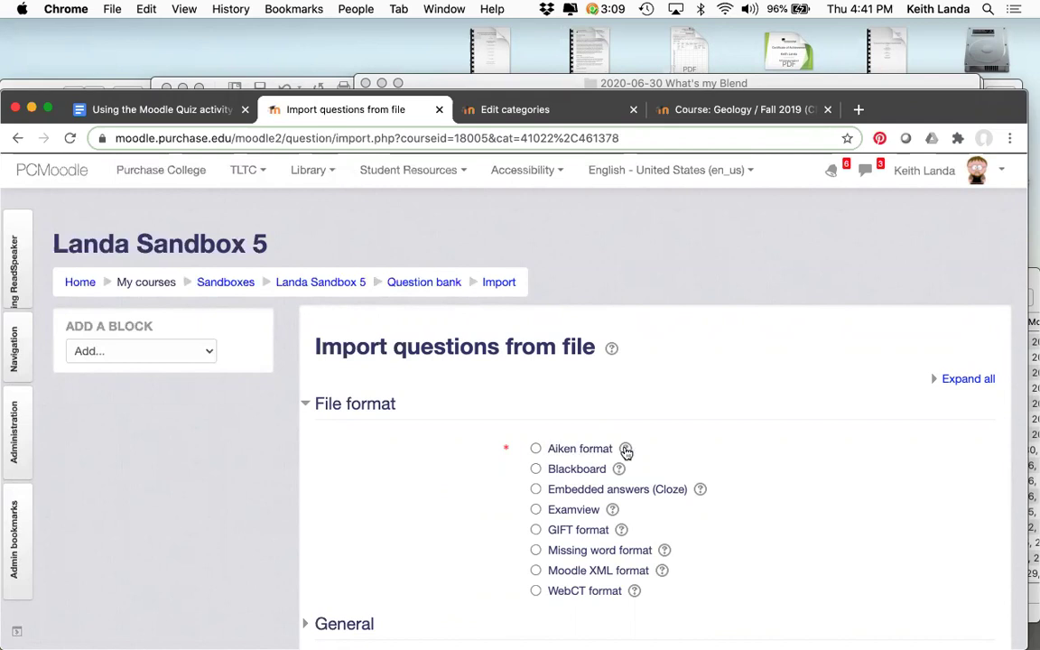
# Step: Consult the full Aiken format documentation for its example questions, and close the documentation window and the help popup
pyautogui.click(626, 449)
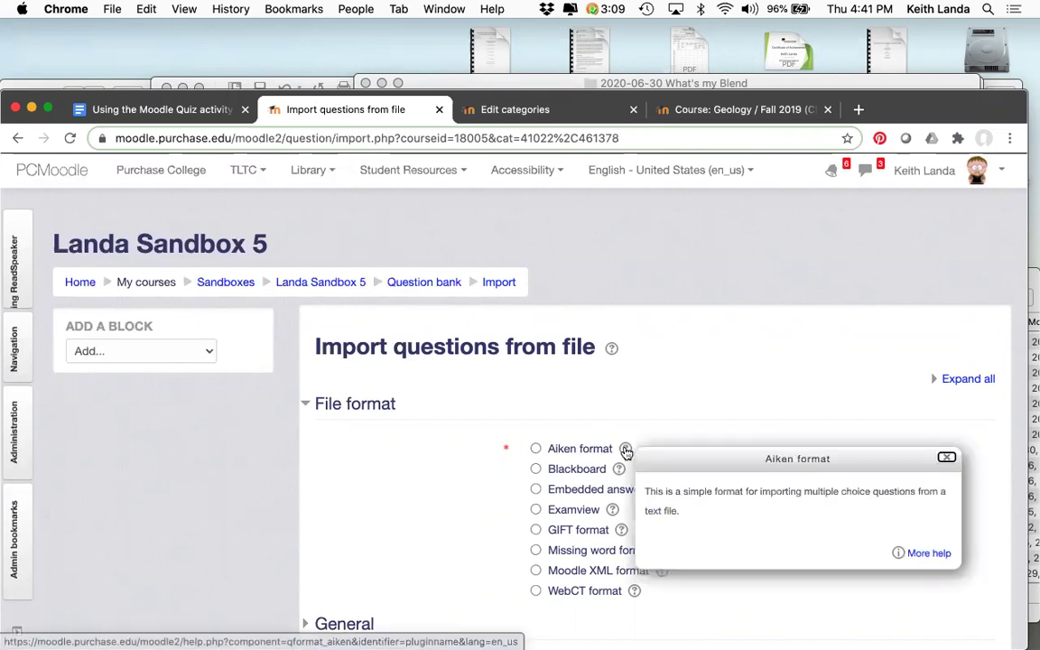
pyautogui.click(928, 554)
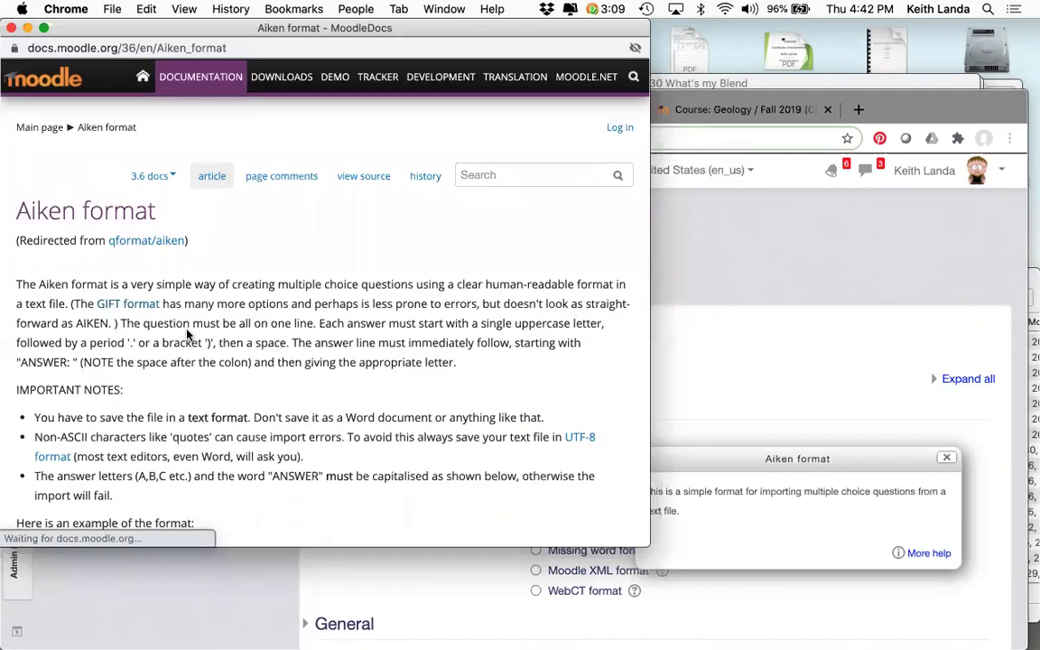
pyautogui.scroll(-5, 188, 334)
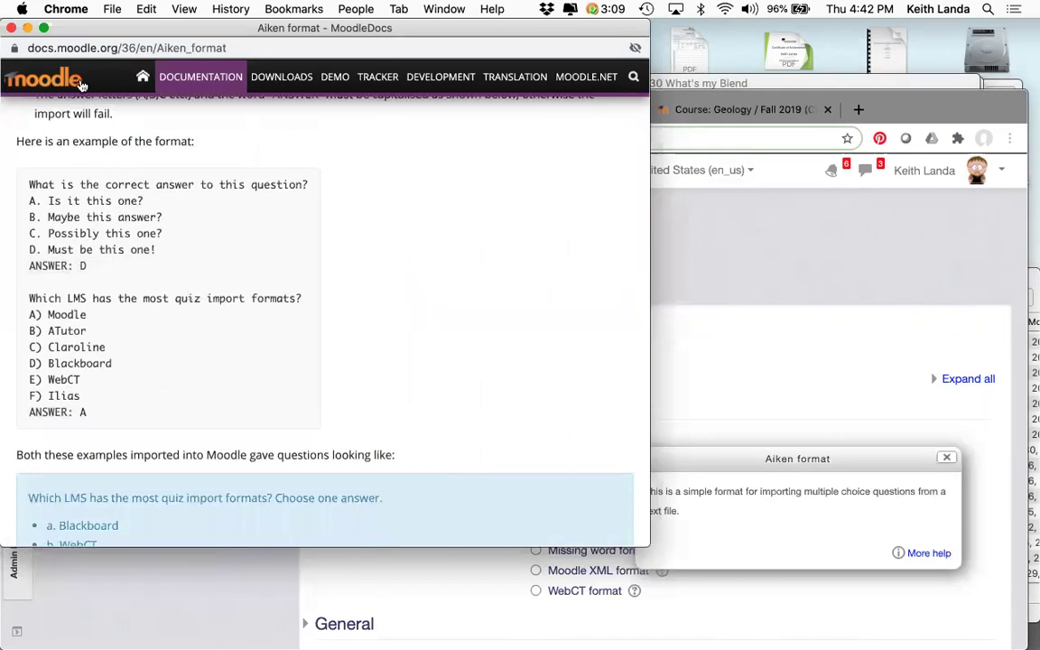
pyautogui.click(11, 29)
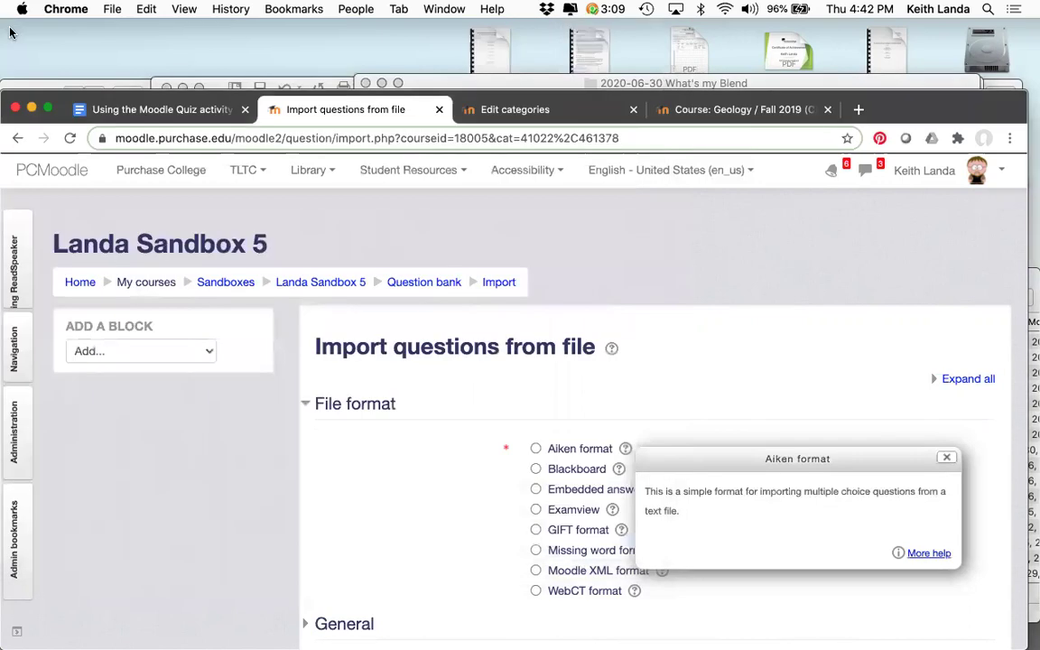
pyautogui.click(815, 404)
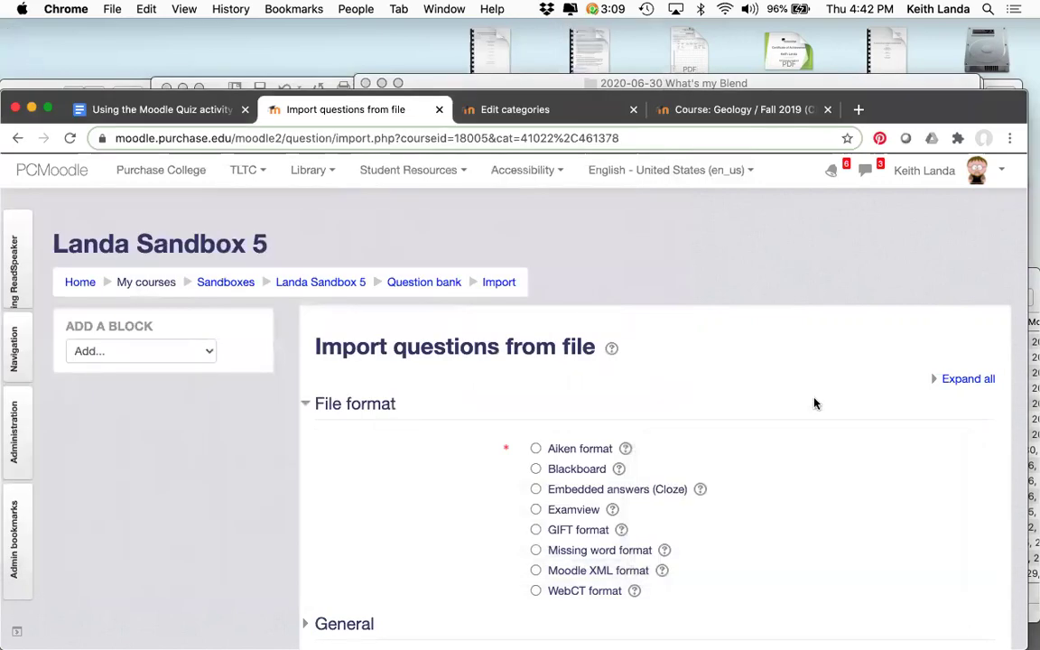
# Step: Show the help for GIFT format and open its full MoodleDocs page
pyautogui.click(621, 531)
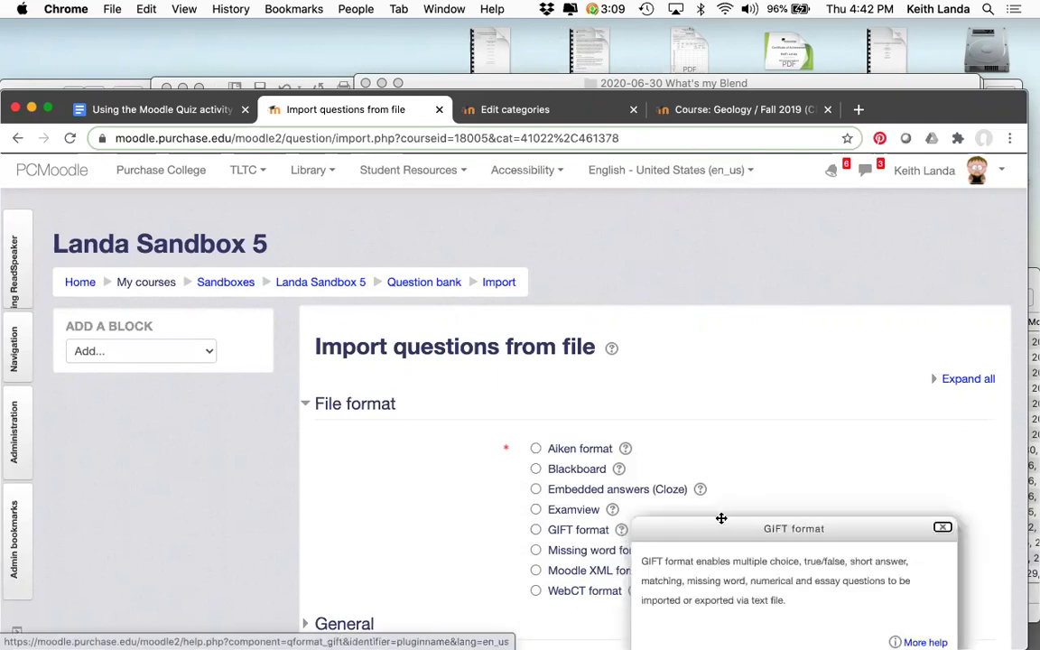
pyautogui.scroll(-1, 722, 517)
pyautogui.scroll(-3, 722, 517)
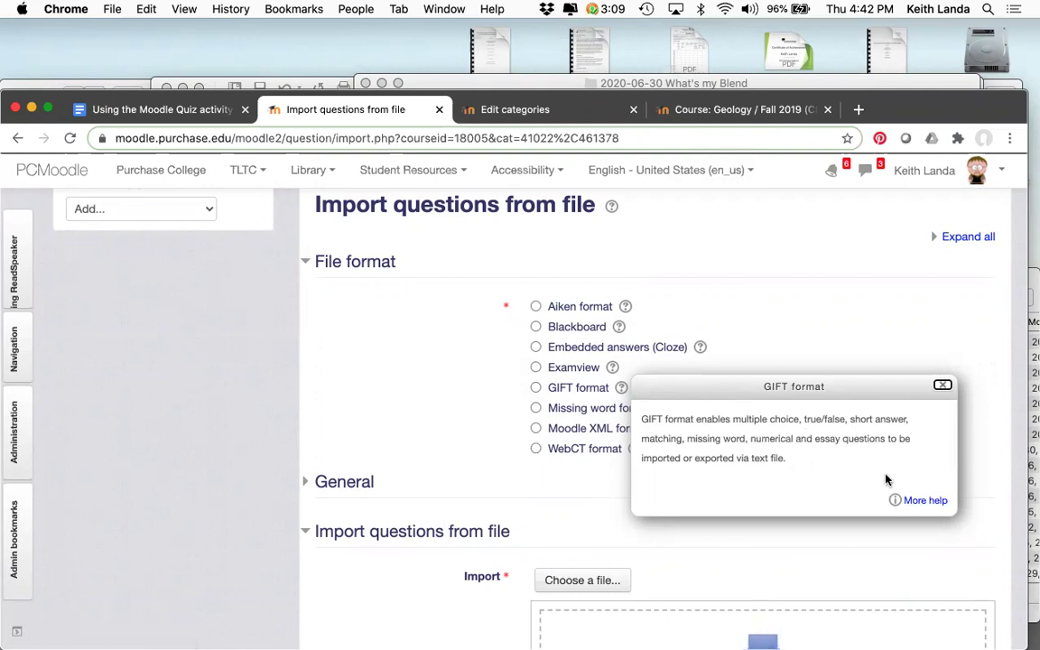
pyautogui.click(915, 499)
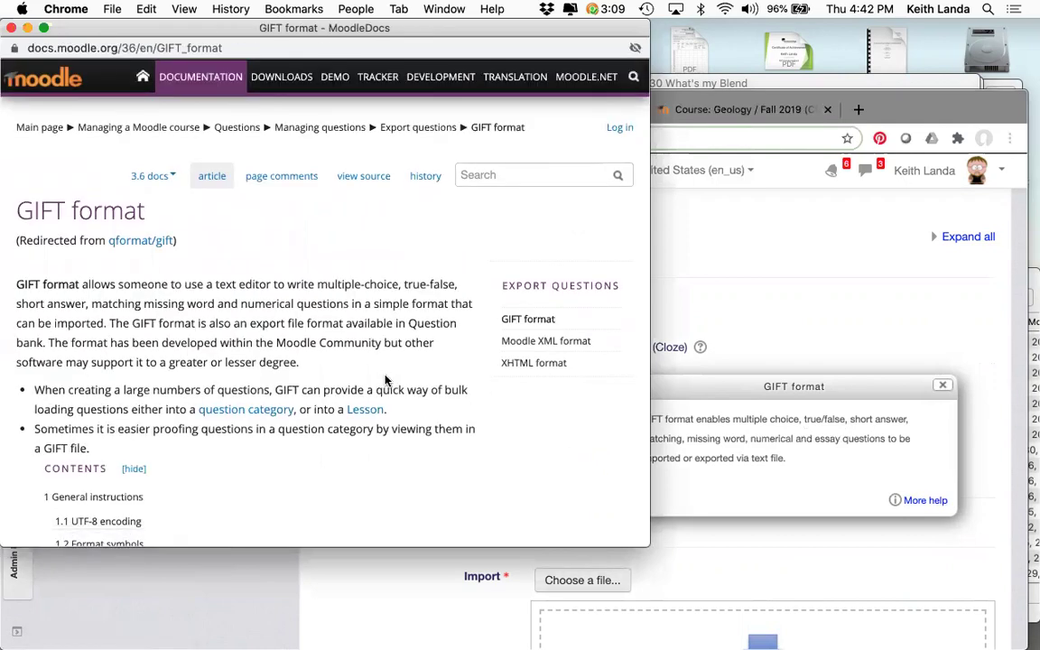
# Step: Examine the GIFT format documentation, covering the general instructions, format symbols, multiple choice syntax and the quick examples of question types
pyautogui.scroll(-10, 311, 415)
pyautogui.scroll(-10, 312, 419)
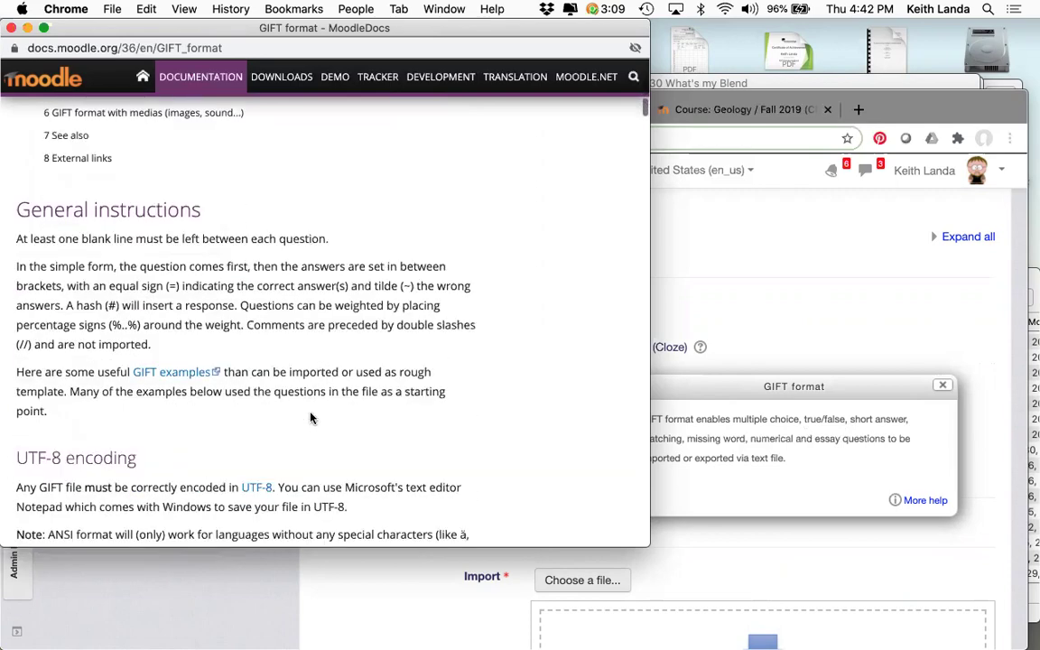
pyautogui.scroll(-12, 311, 415)
pyautogui.scroll(-2, 310, 412)
pyautogui.scroll(15, 310, 412)
pyautogui.scroll(-15, 311, 411)
pyautogui.scroll(-15, 311, 412)
pyautogui.scroll(4, 311, 416)
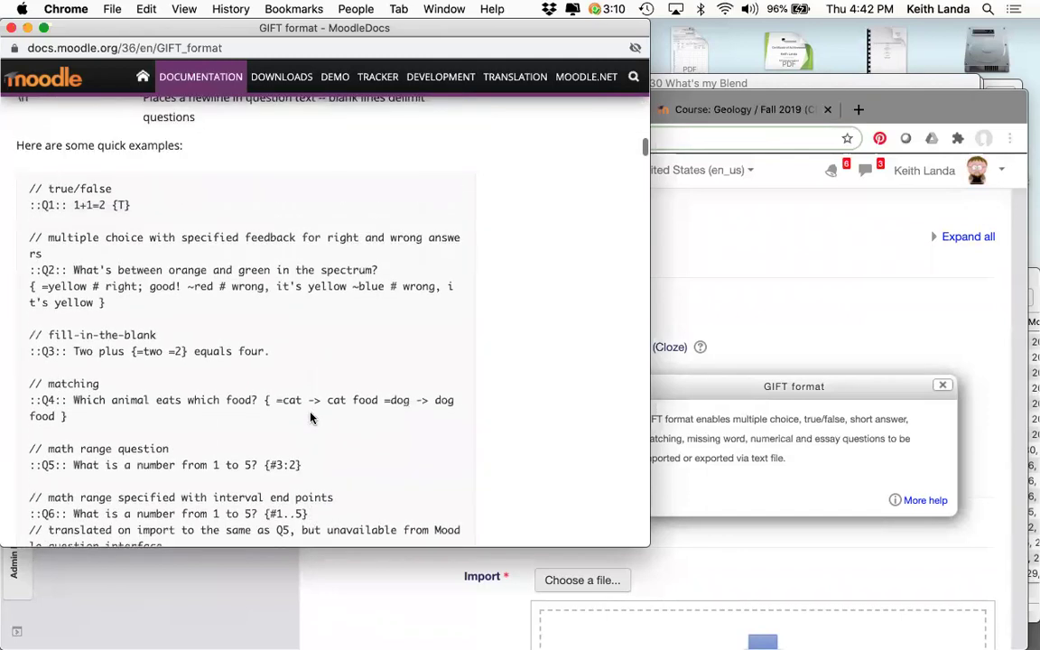
pyautogui.scroll(-1, 298, 379)
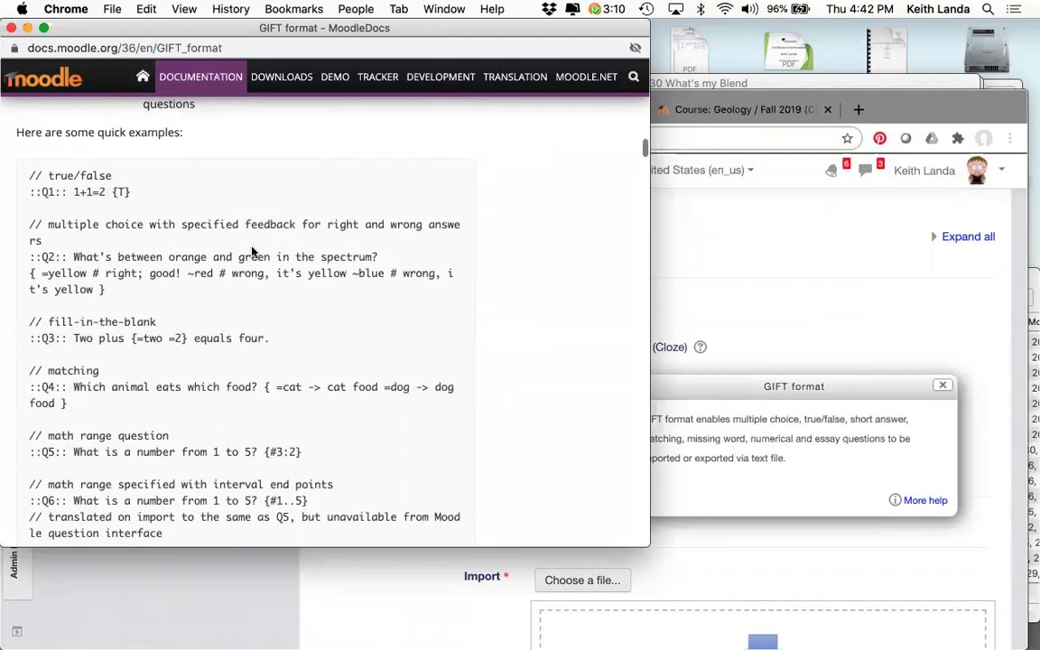
pyautogui.scroll(-12, 253, 251)
pyautogui.scroll(-10, 253, 251)
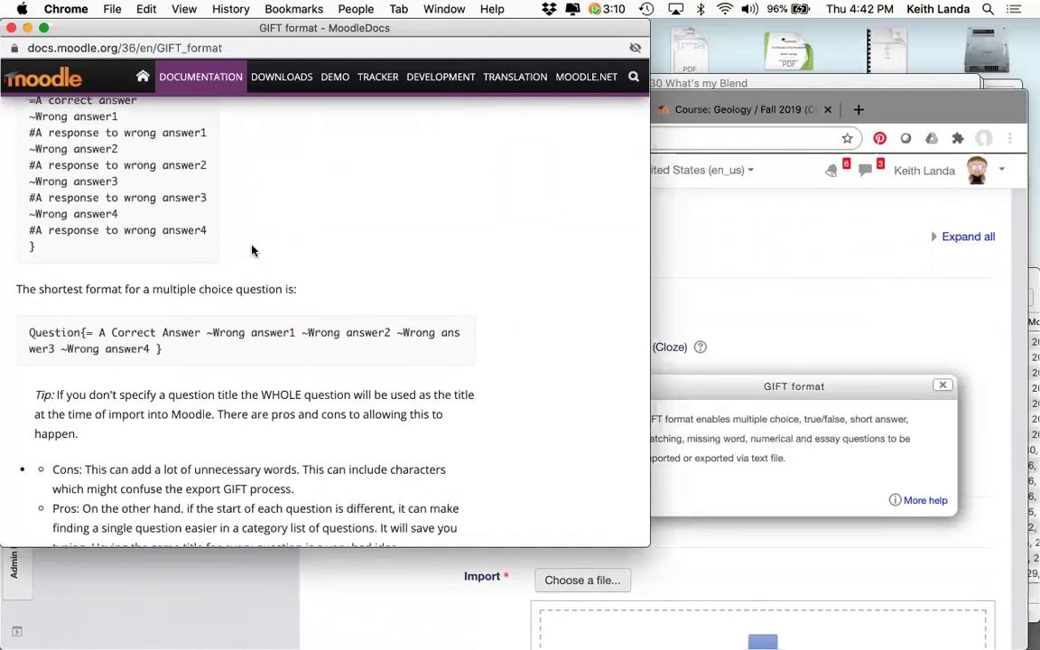
pyautogui.scroll(15, 253, 251)
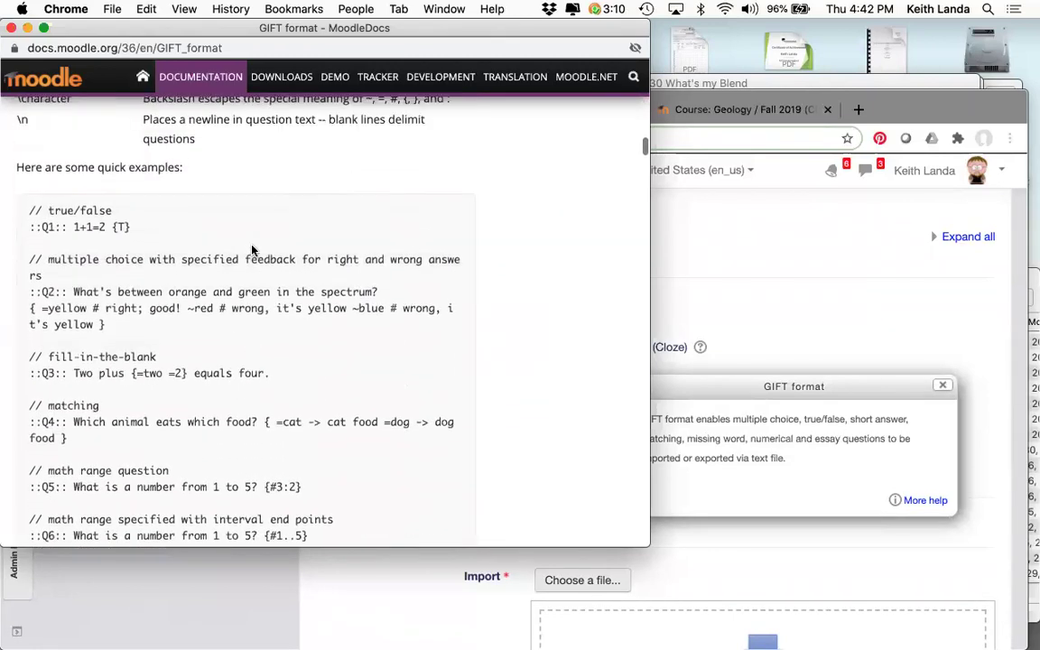
pyautogui.scroll(1, 253, 251)
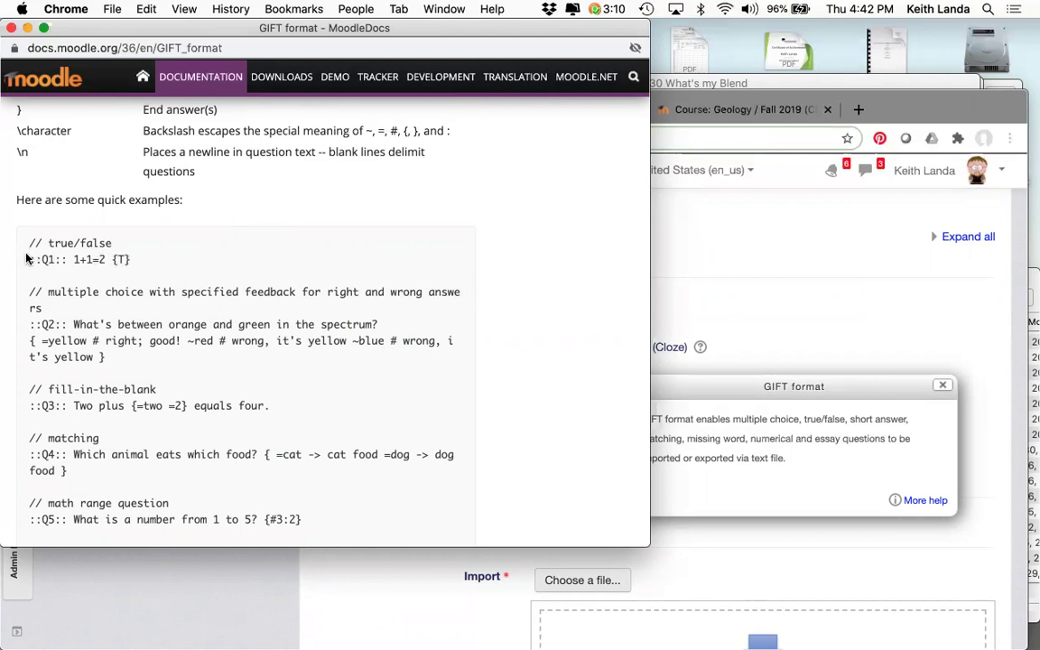
# Step: Examine the GIFT format examples for true/false, multiple choice, fill-in-the-blank, matching and math range questions
pyautogui.moveTo(27, 240); pyautogui.dragTo(28, 278)
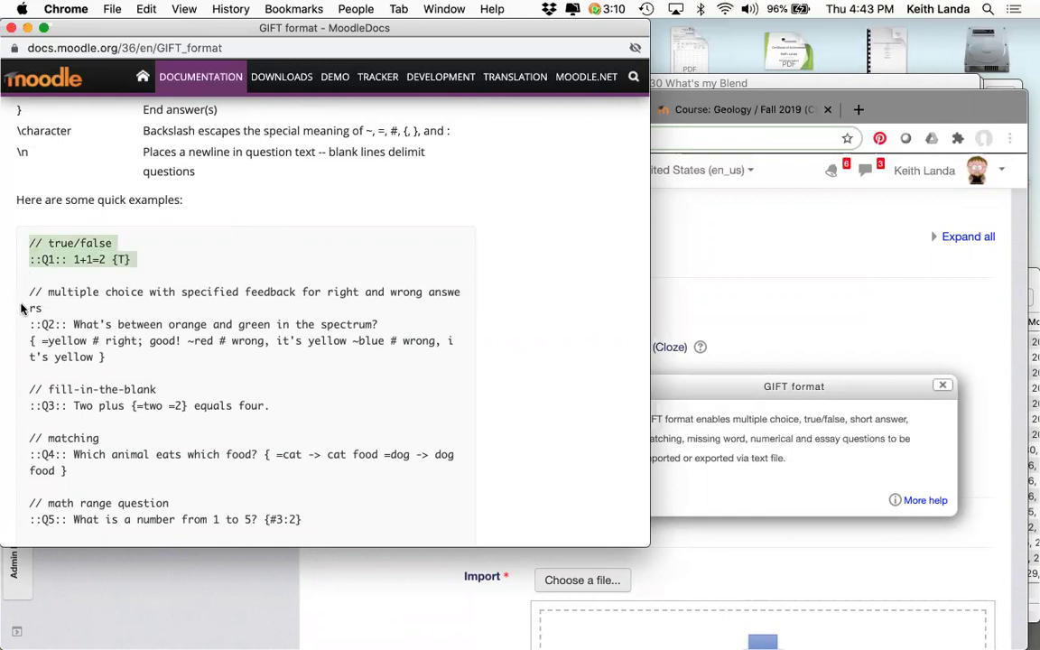
pyautogui.moveTo(26, 323); pyautogui.dragTo(25, 354)
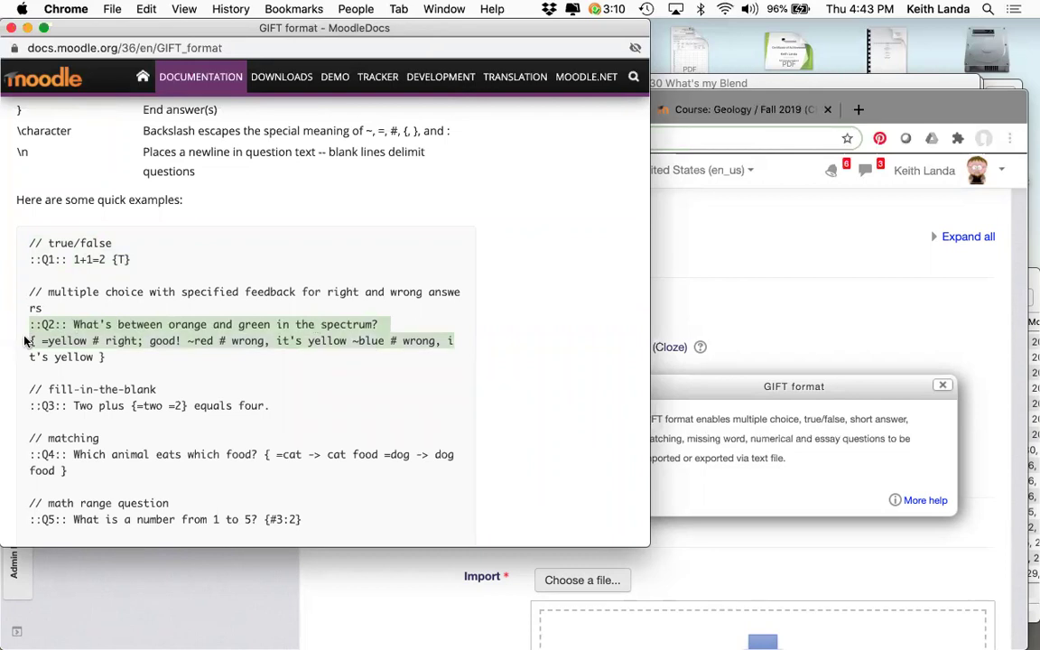
pyautogui.click(37, 340)
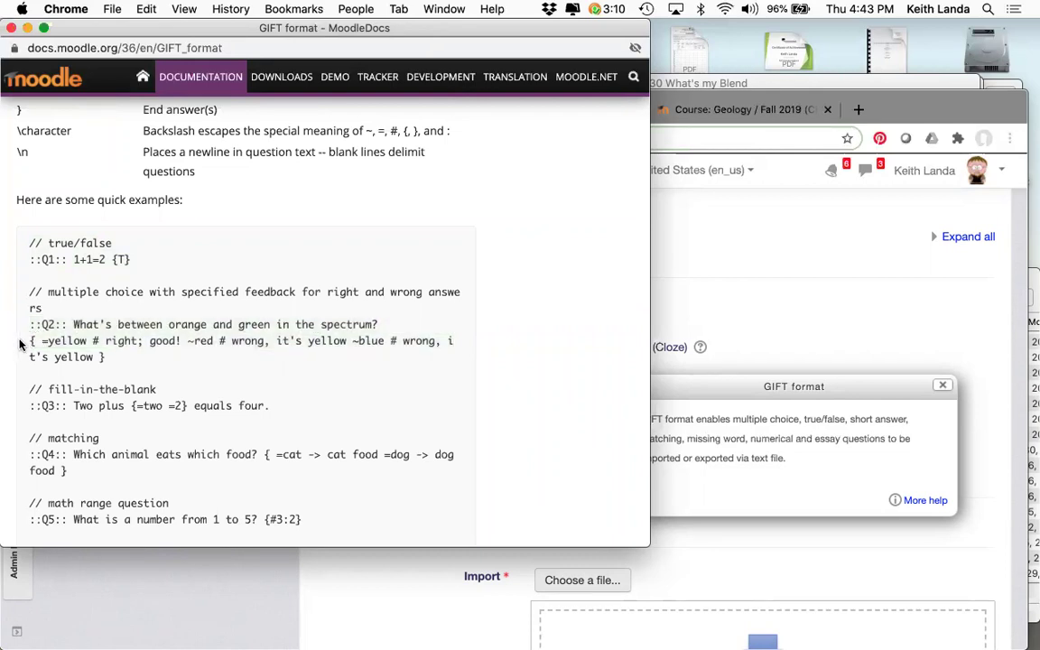
pyautogui.moveTo(20, 345); pyautogui.dragTo(23, 355)
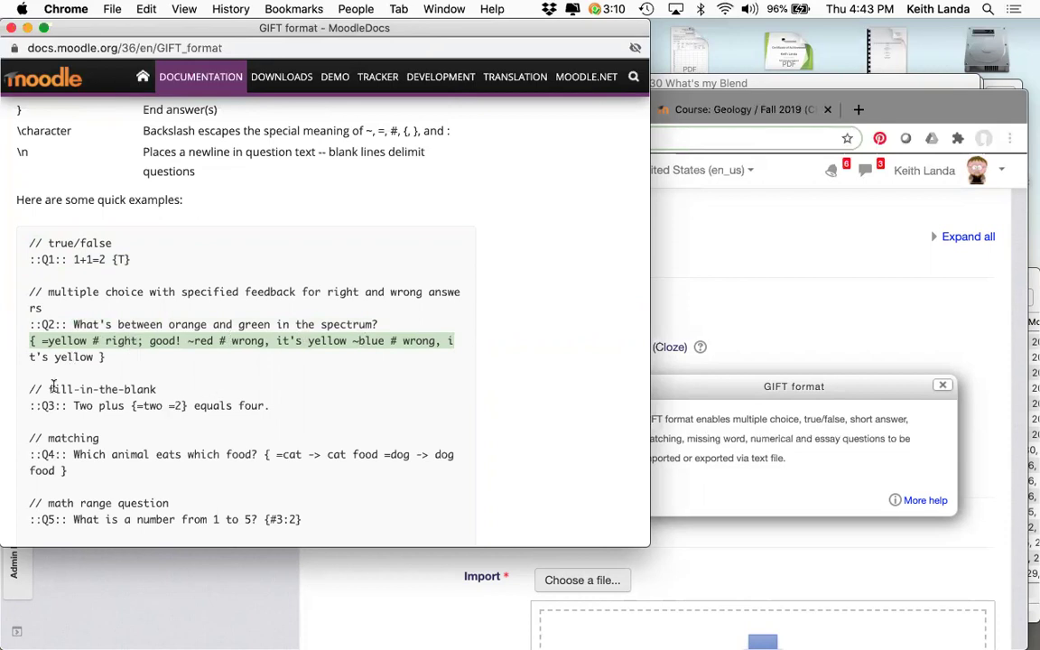
pyautogui.scroll(-5, 52, 389)
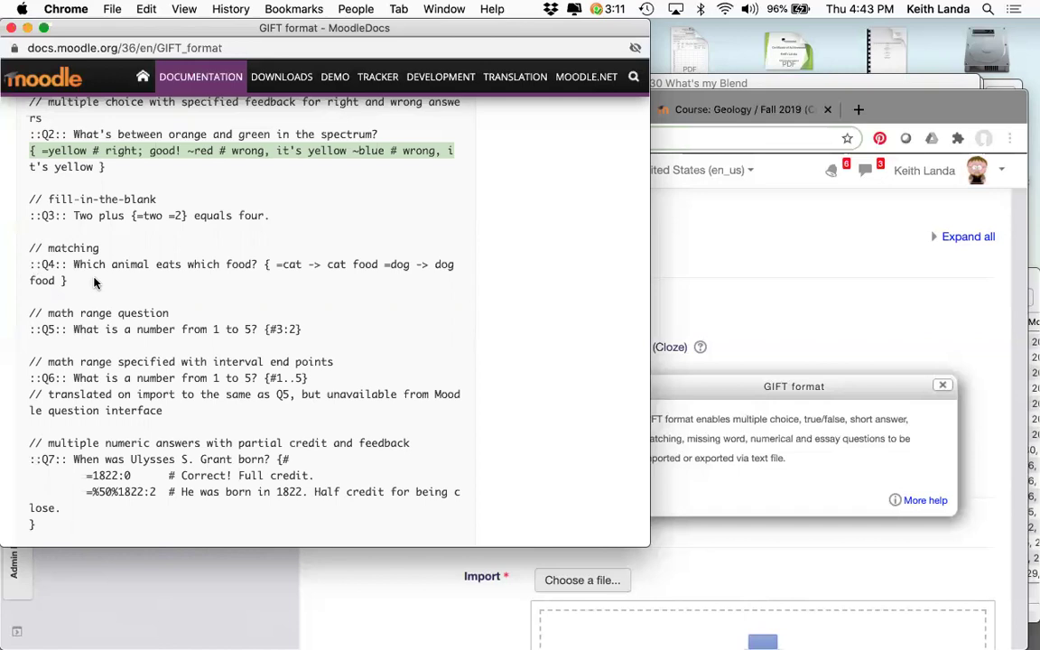
pyautogui.scroll(3, 128, 291)
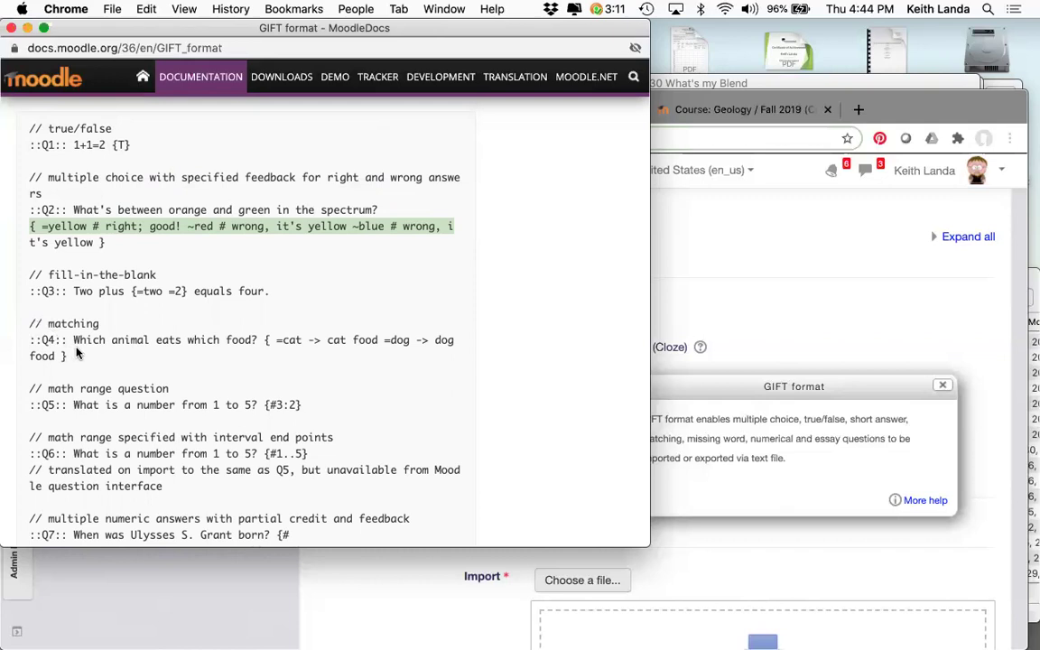
# Step: Close the GIFT format documentation window and the GIFT format help popup on the question import page
pyautogui.click(11, 28)
pyautogui.click(943, 386)
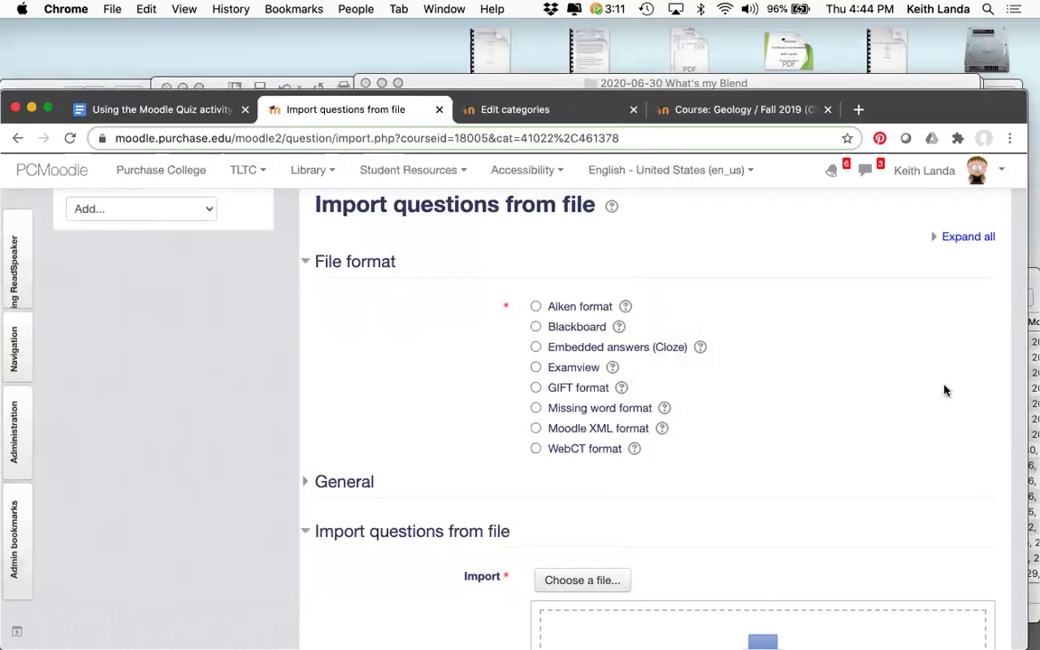
pyautogui.scroll(-2, 858, 370)
pyautogui.scroll(2, 858, 371)
pyautogui.scroll(3, 858, 370)
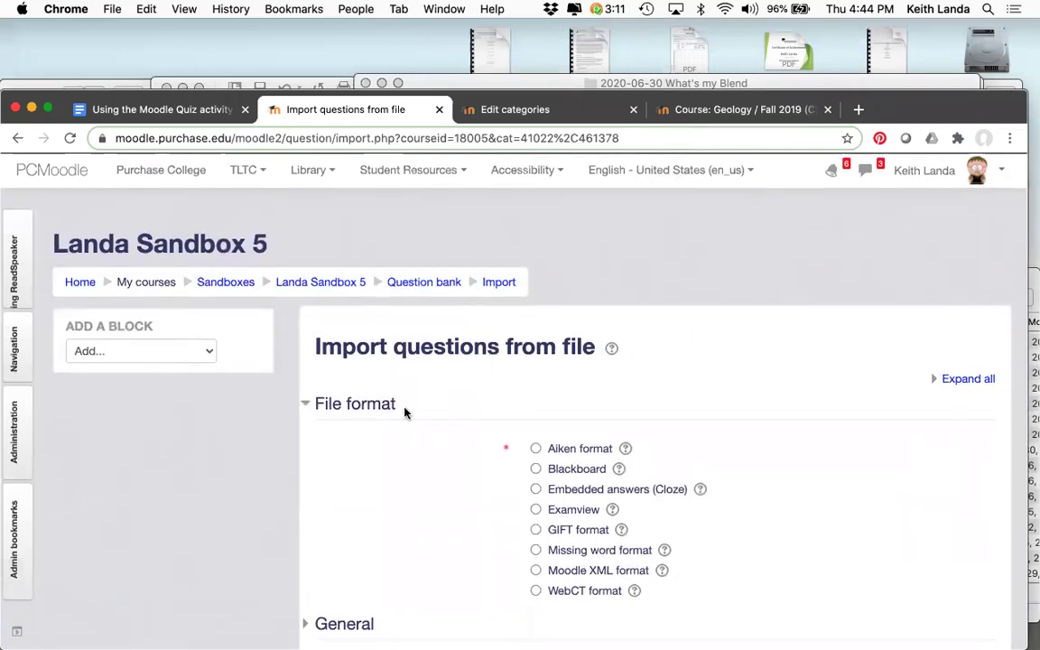
# Step: Switch to the Google Docs workshop outline and review its sections on creating, configuring and editing quizzes
pyautogui.click(167, 109)
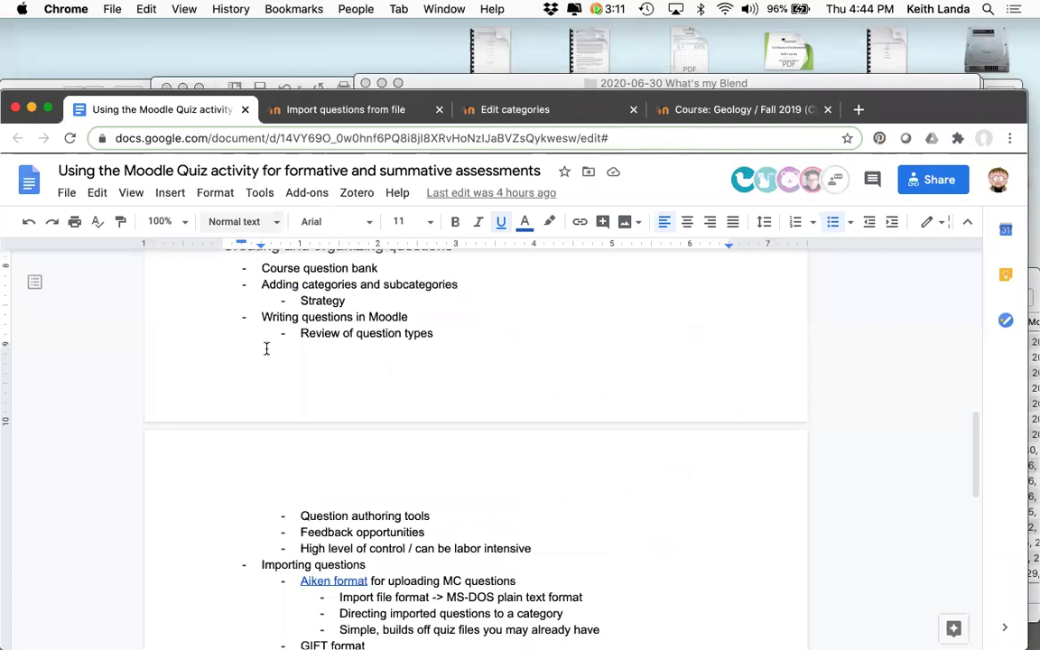
pyautogui.scroll(-5, 267, 348)
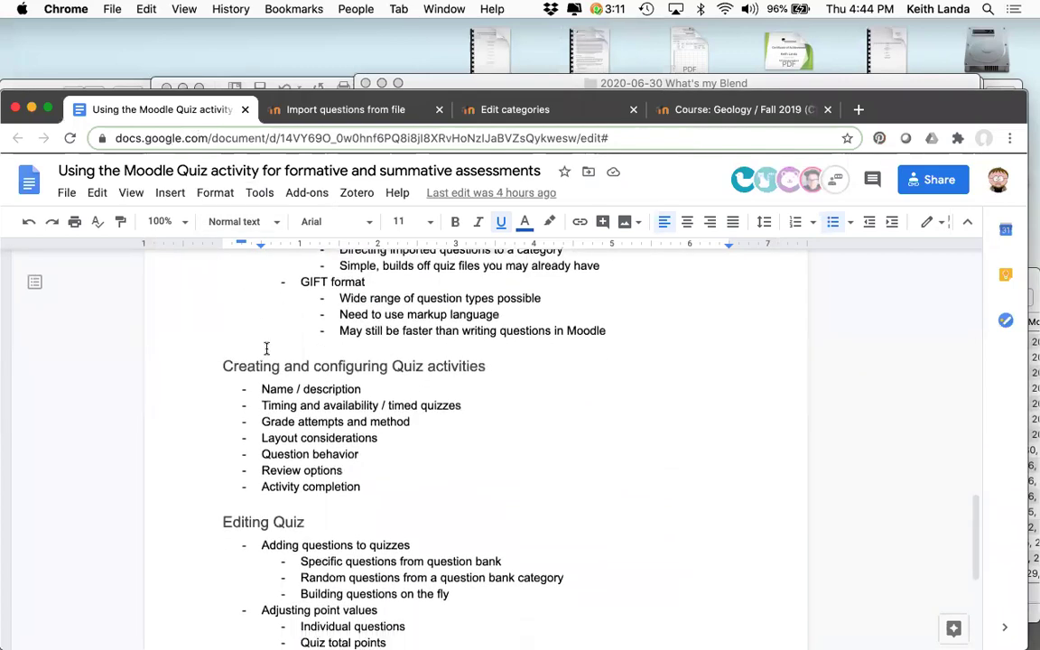
pyautogui.scroll(-4, 267, 349)
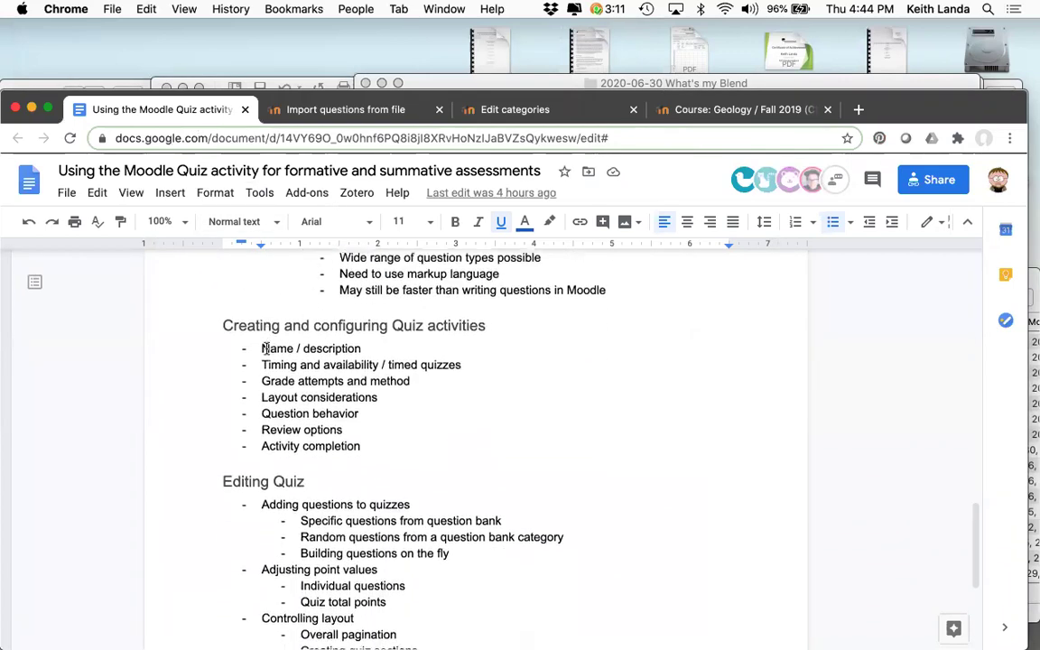
pyautogui.scroll(2, 266, 349)
pyautogui.scroll(-3, 266, 349)
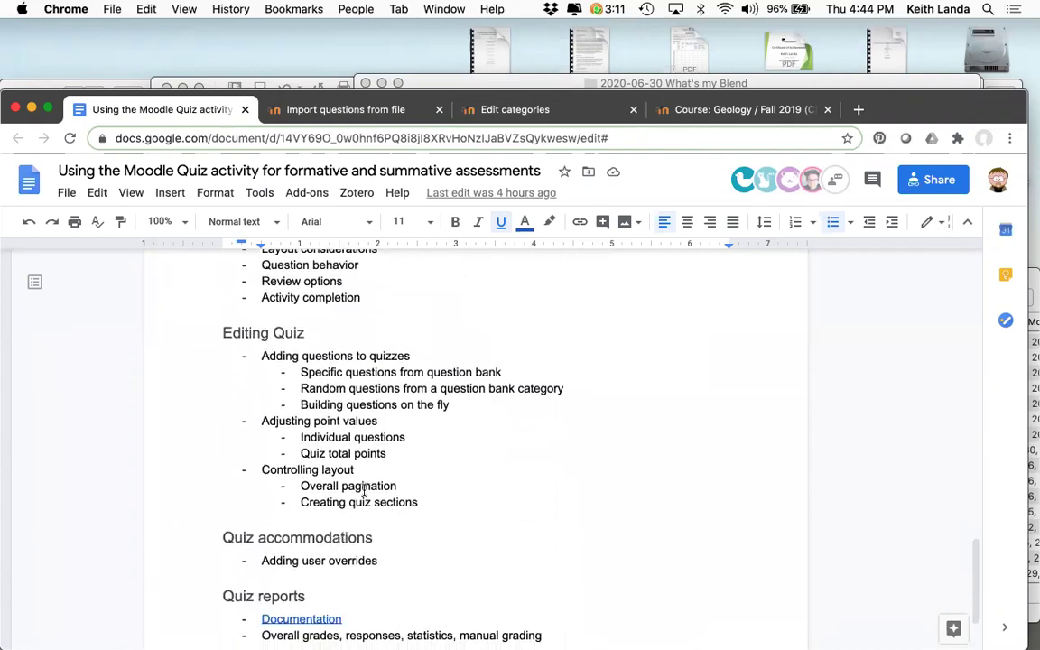
pyautogui.scroll(4, 390, 376)
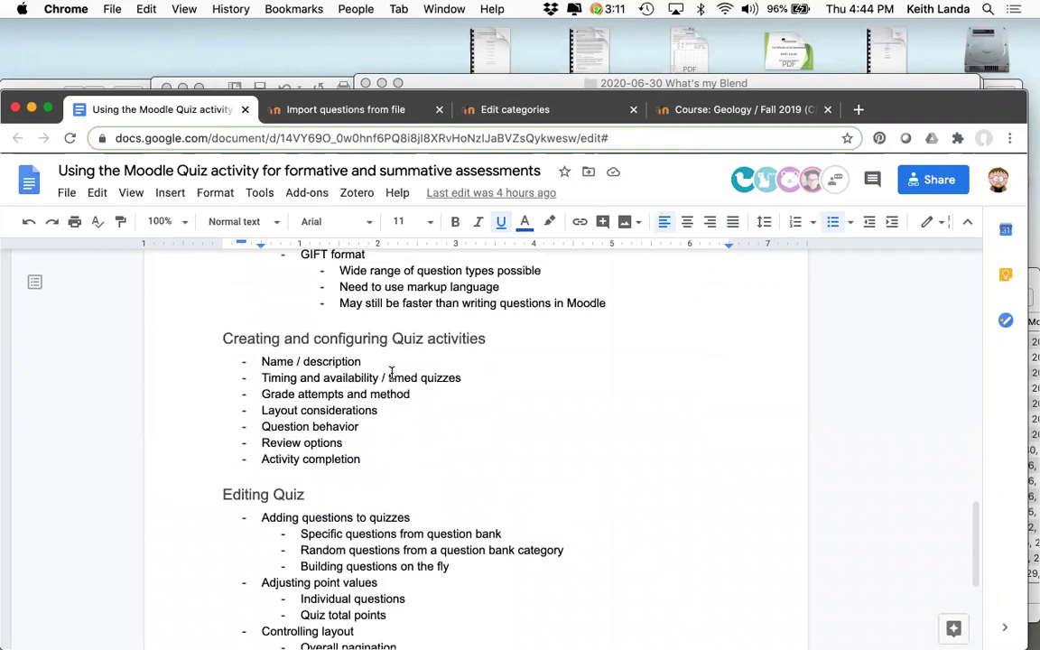
# Step: Return to Moodle, open the sandbox course page and add a new Quiz activity to the Quizzes in Moodle section
pyautogui.click(350, 109)
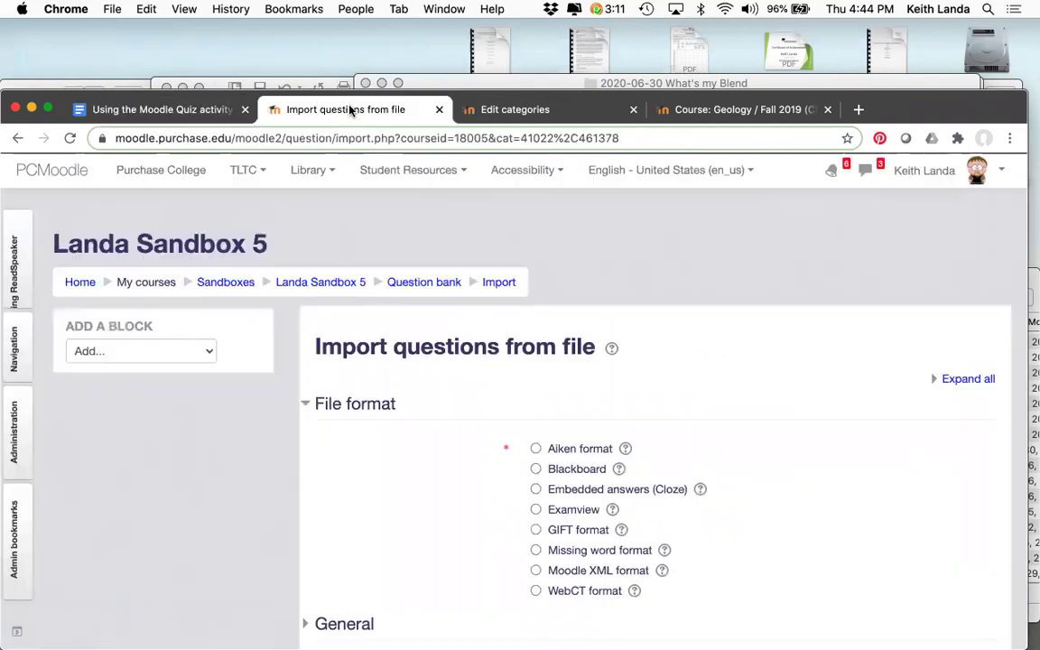
pyautogui.click(339, 287)
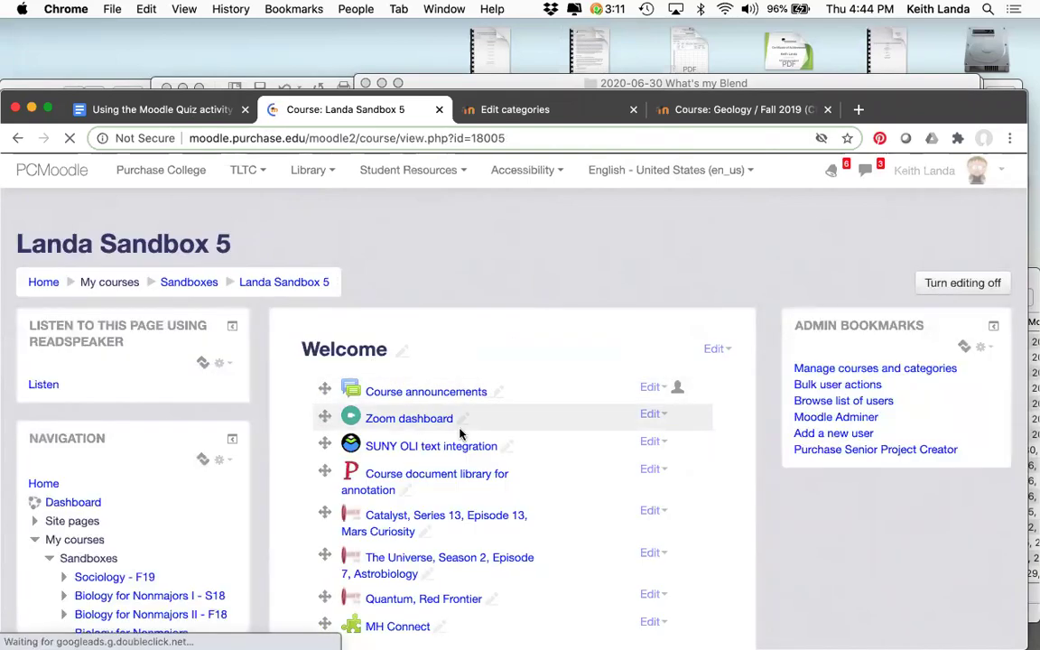
pyautogui.scroll(-3, 461, 434)
pyautogui.scroll(-5, 460, 435)
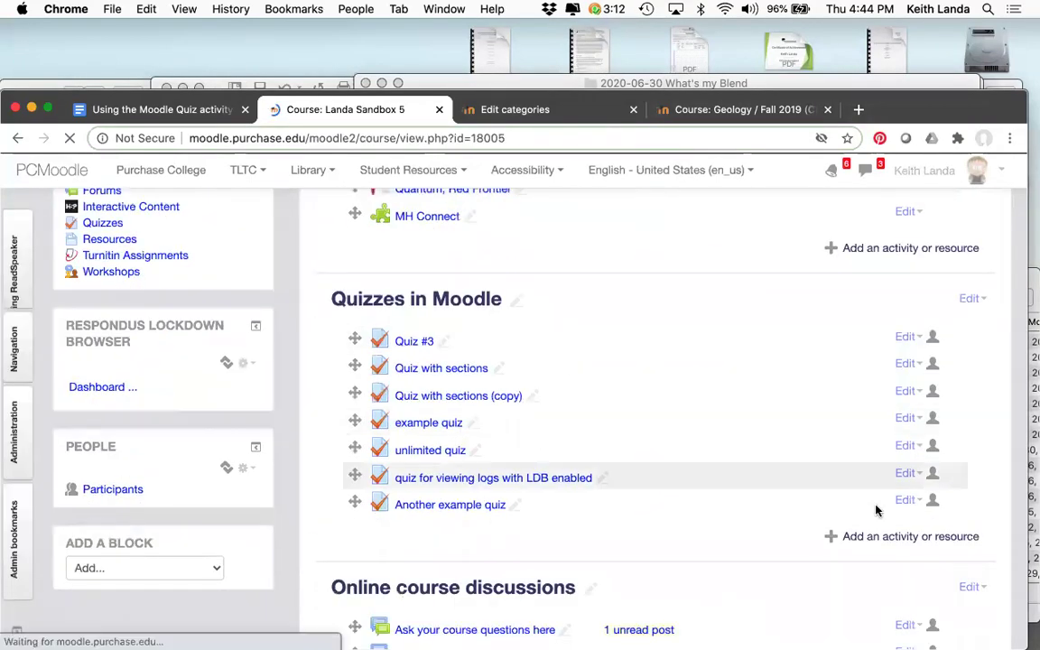
pyautogui.click(923, 538)
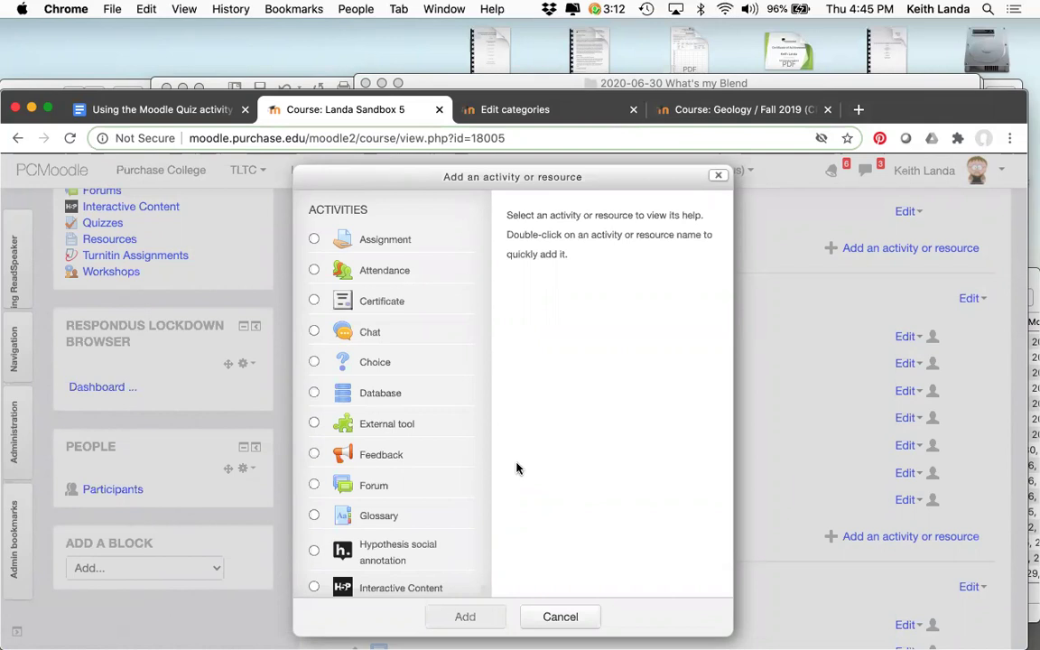
pyautogui.scroll(-5, 409, 406)
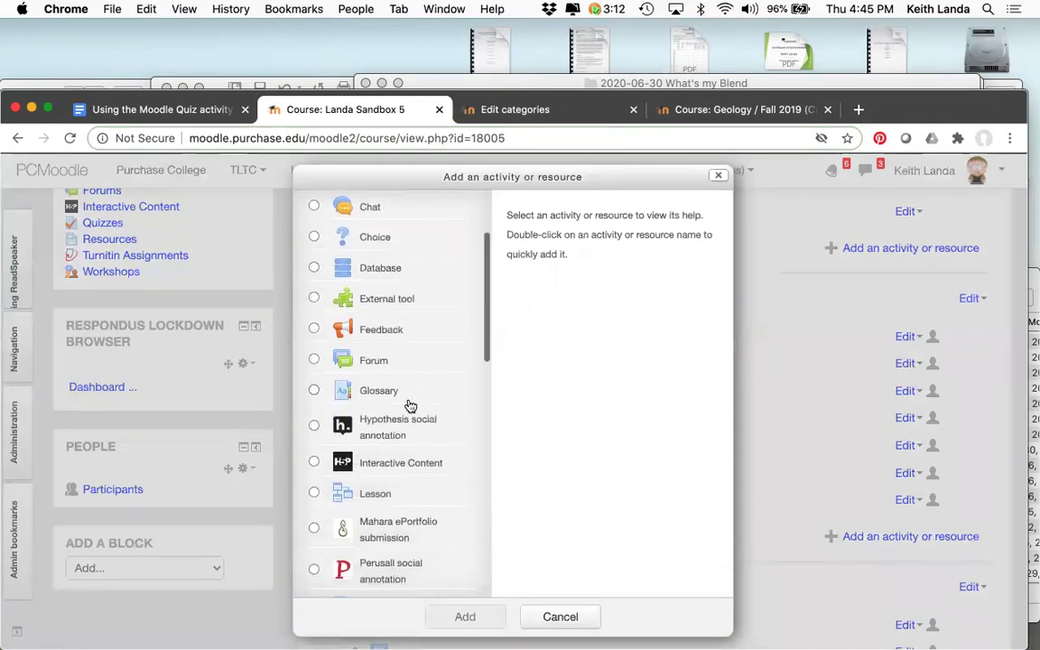
pyautogui.scroll(-2, 410, 407)
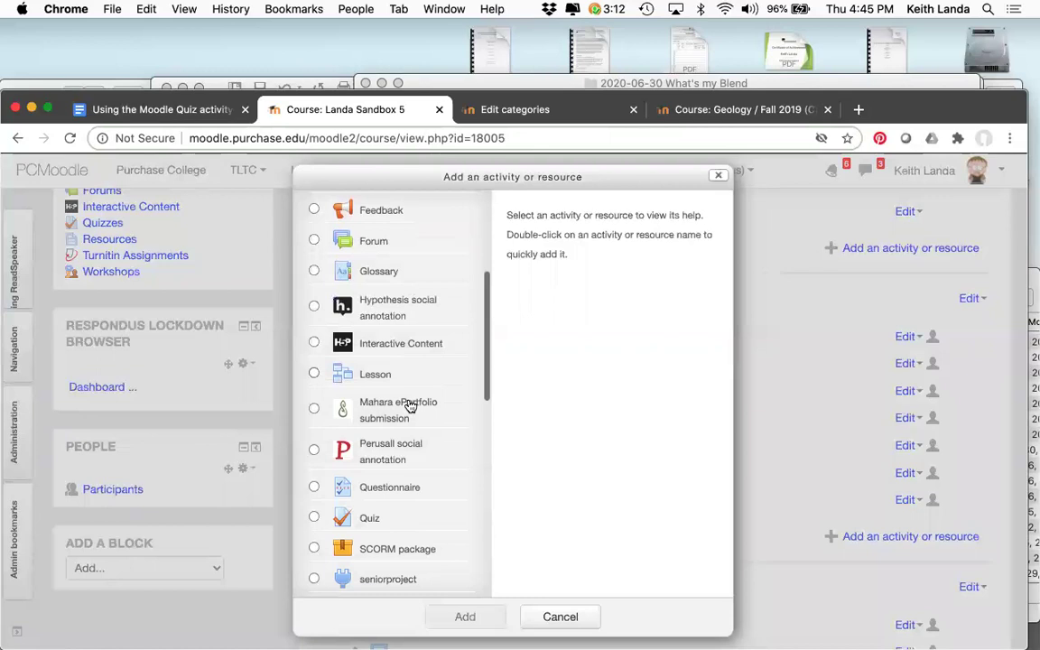
pyautogui.click(367, 506)
pyautogui.click(465, 619)
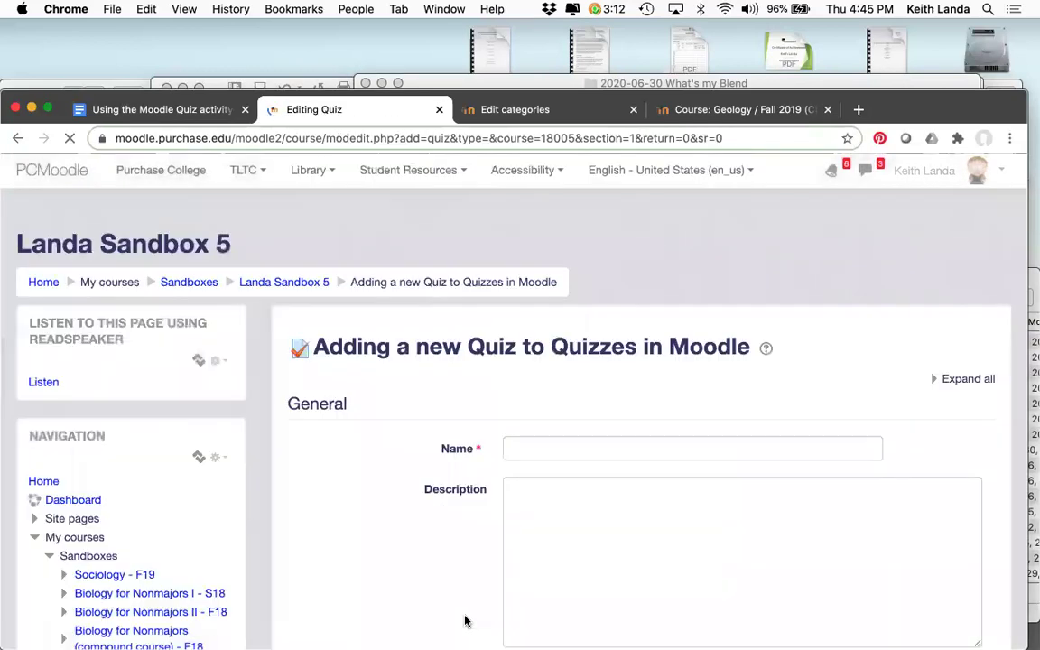
# Step: Name the new quiz "Workshop example quiz" and choose to stay on the page instead of leaving the site
pyautogui.click(590, 455)
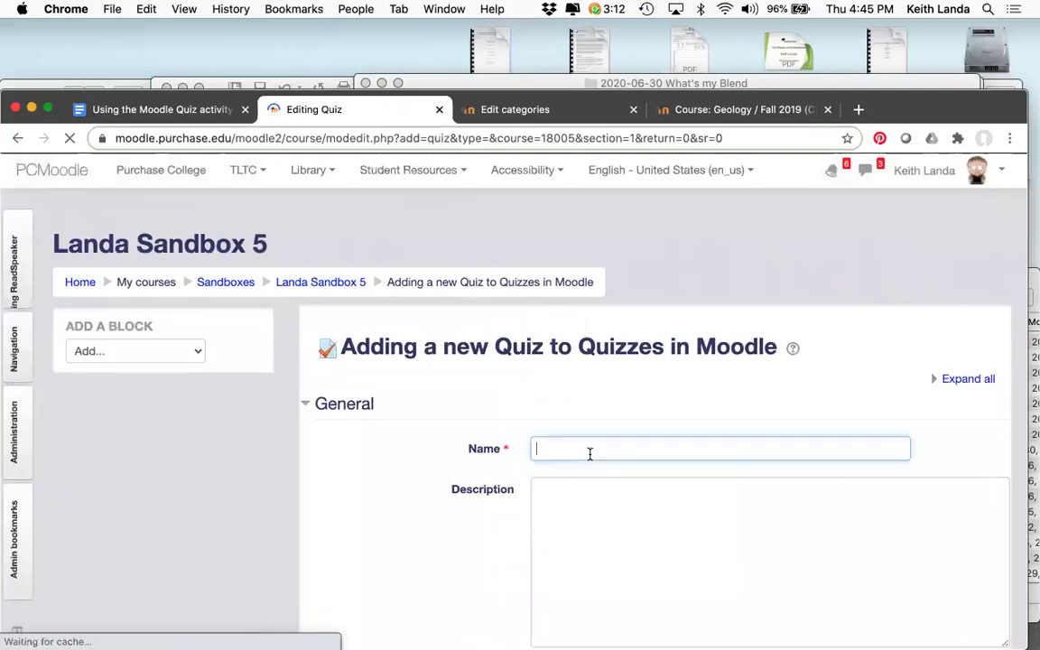
pyautogui.write('Workshop exam')
pyautogui.write('quiz')
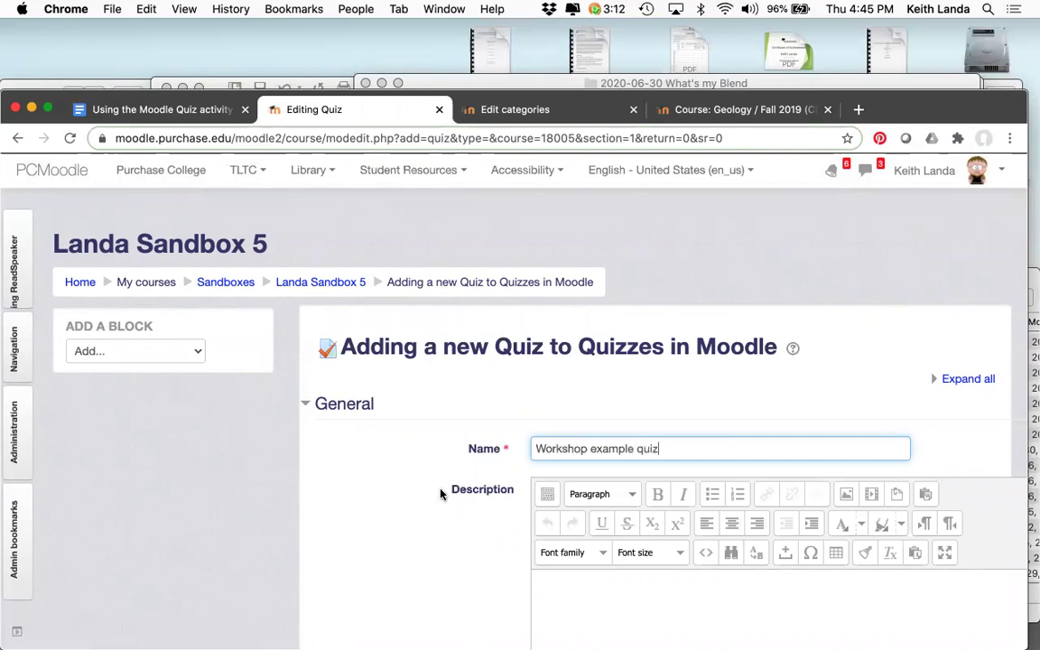
pyautogui.scroll(-5, 442, 488)
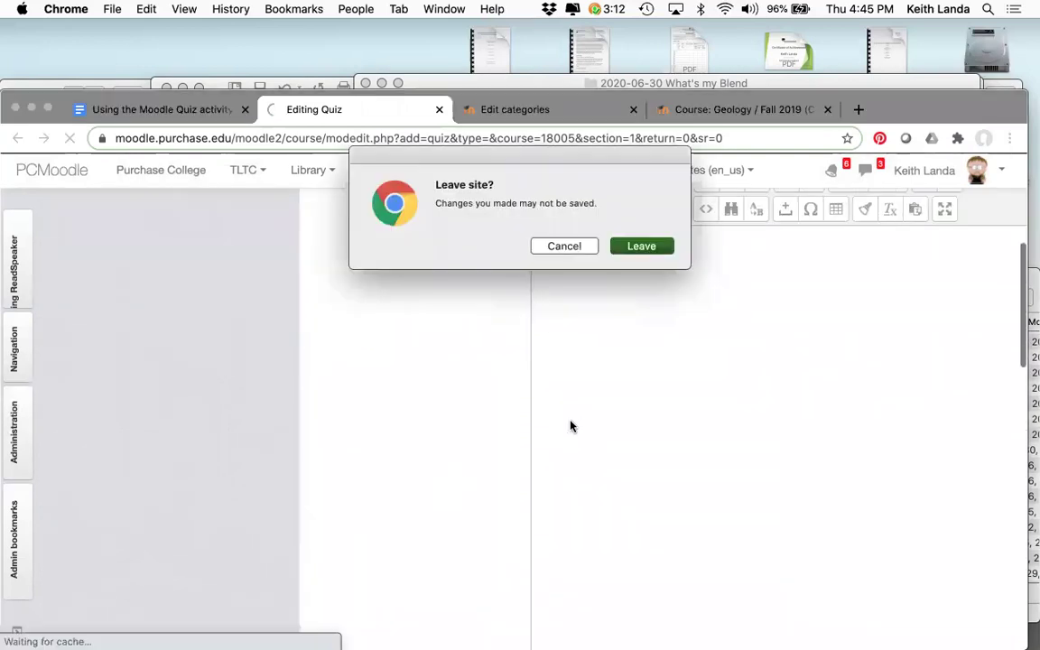
pyautogui.click(567, 250)
# Step: Enter "chapter 13" as the quiz description
pyautogui.scroll(3, 624, 327)
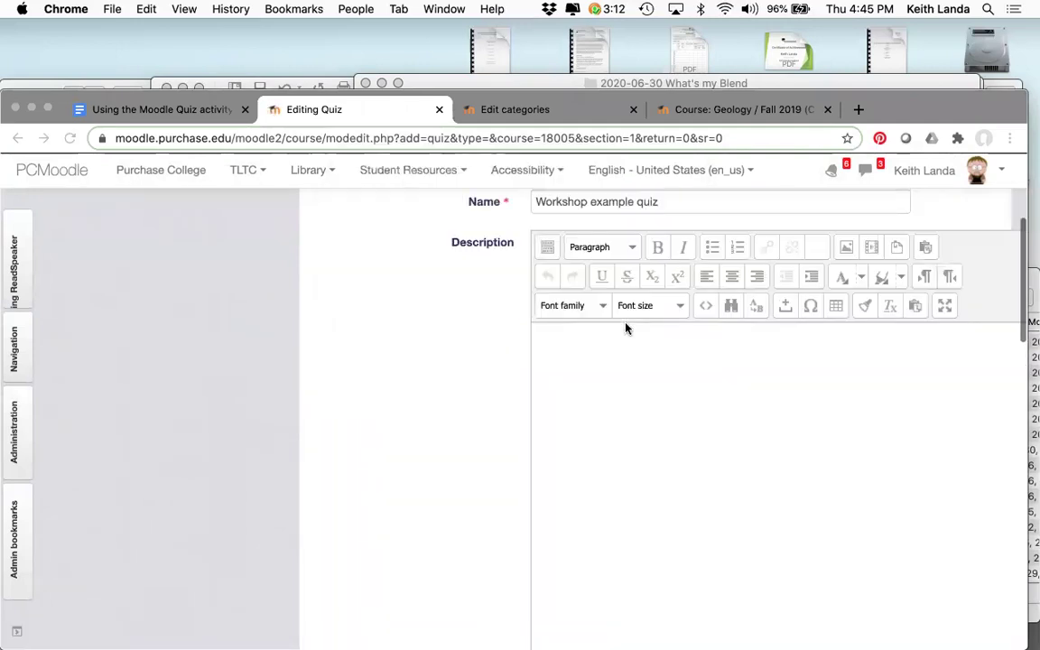
pyautogui.click(627, 388)
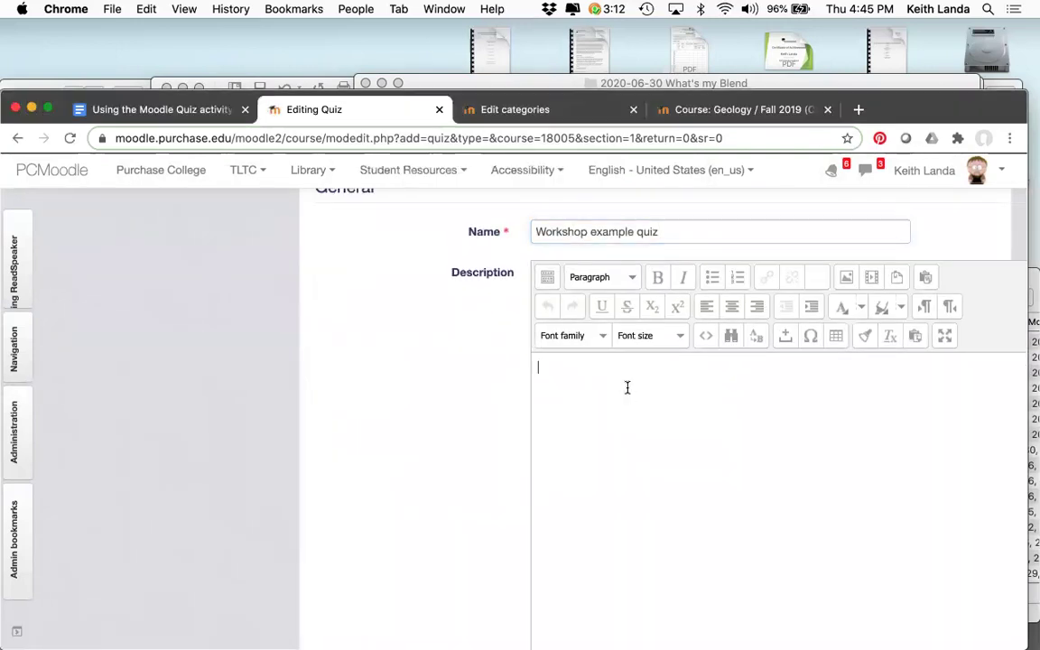
pyautogui.write('chapter ')
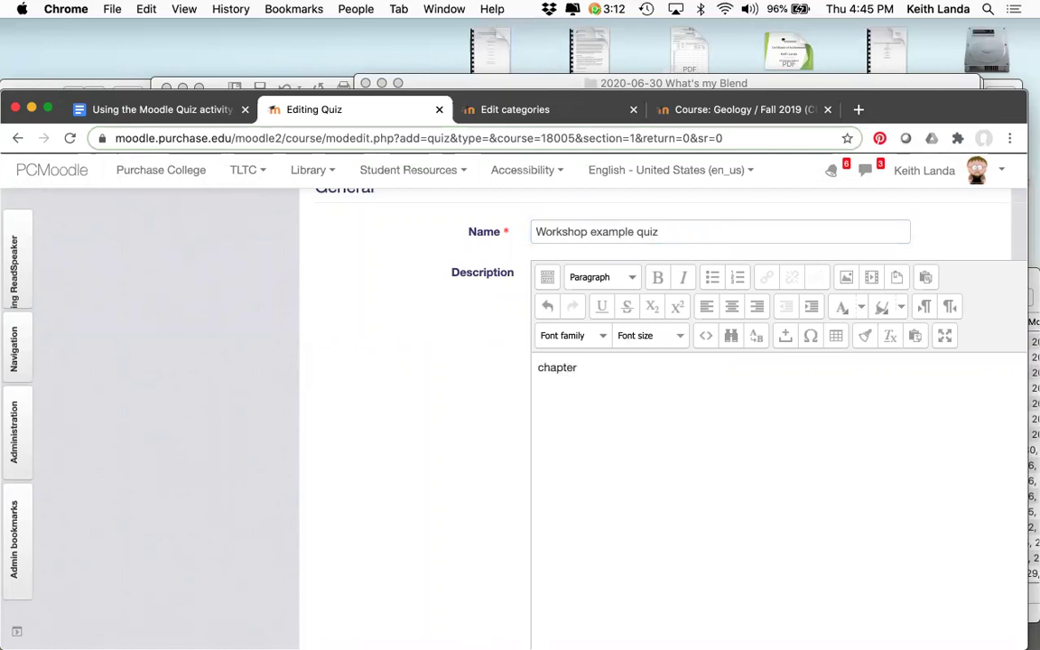
pyautogui.write('13')
# Step: Expand all settings sections of the new quiz form
pyautogui.scroll(-5, 420, 382)
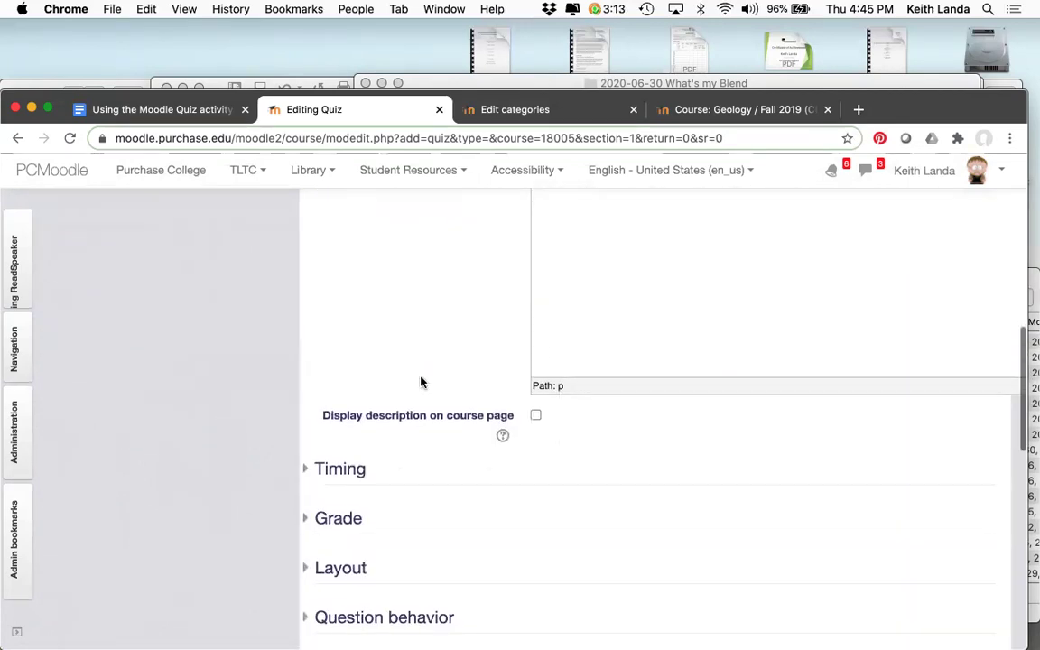
pyautogui.scroll(6, 468, 471)
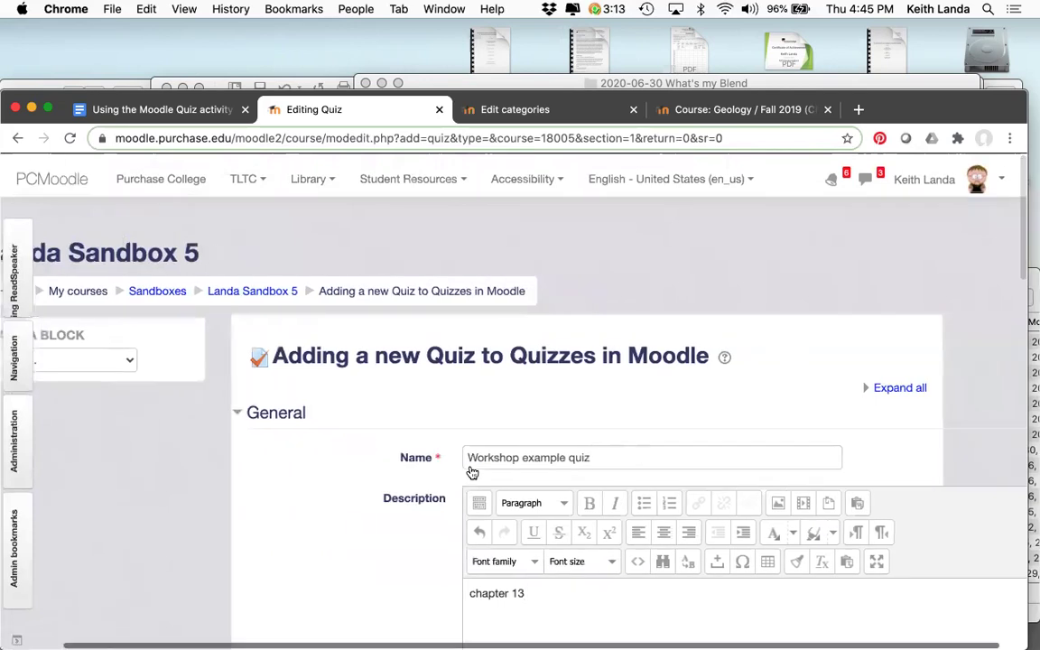
pyautogui.click(900, 383)
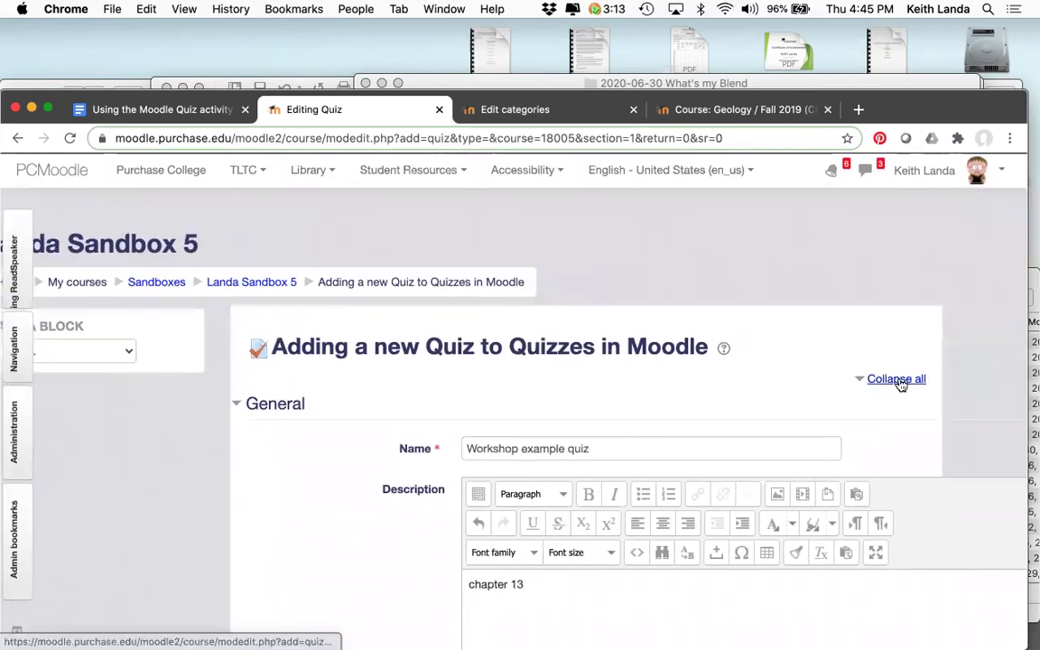
# Step: Enable the quiz's open and close dates in the Timing settings and set the closing day to 26 July 2020
pyautogui.scroll(-3, 399, 436)
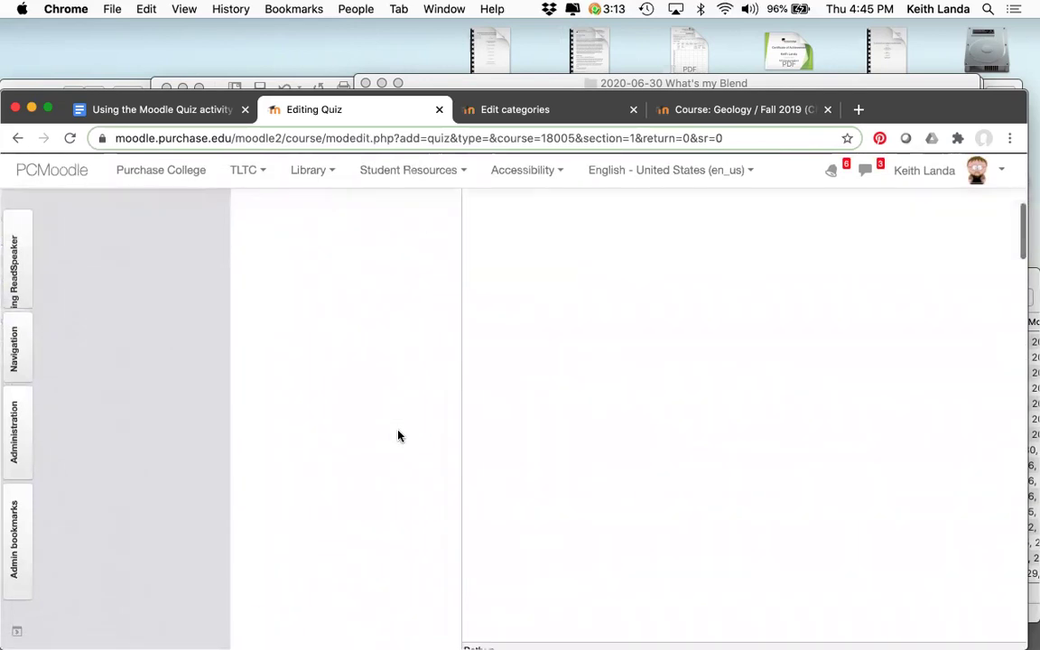
pyautogui.scroll(-3, 399, 436)
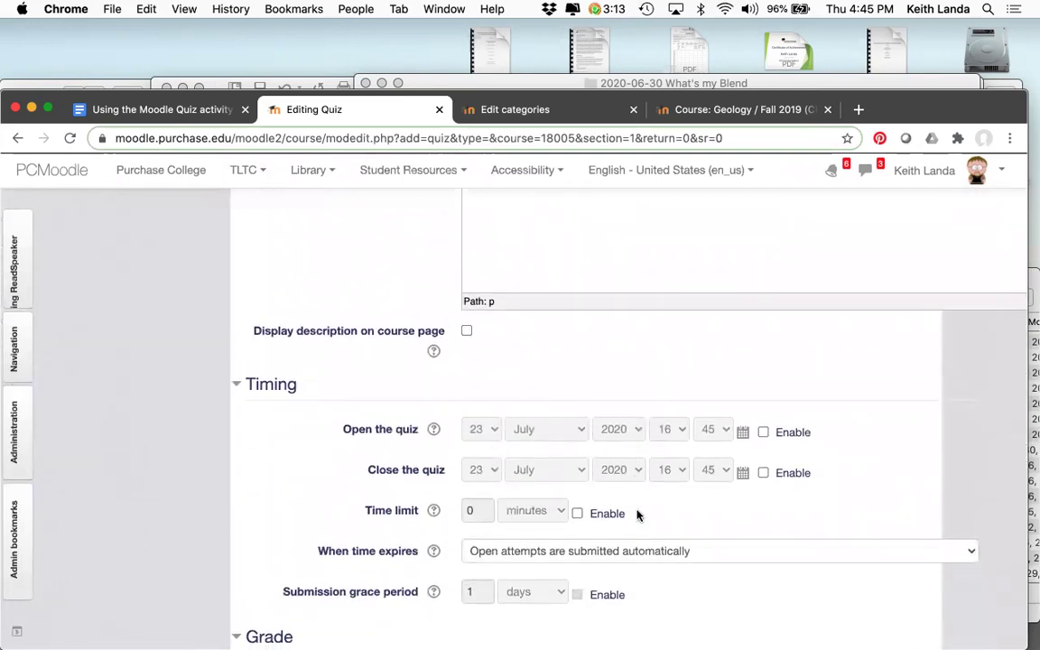
pyautogui.click(764, 433)
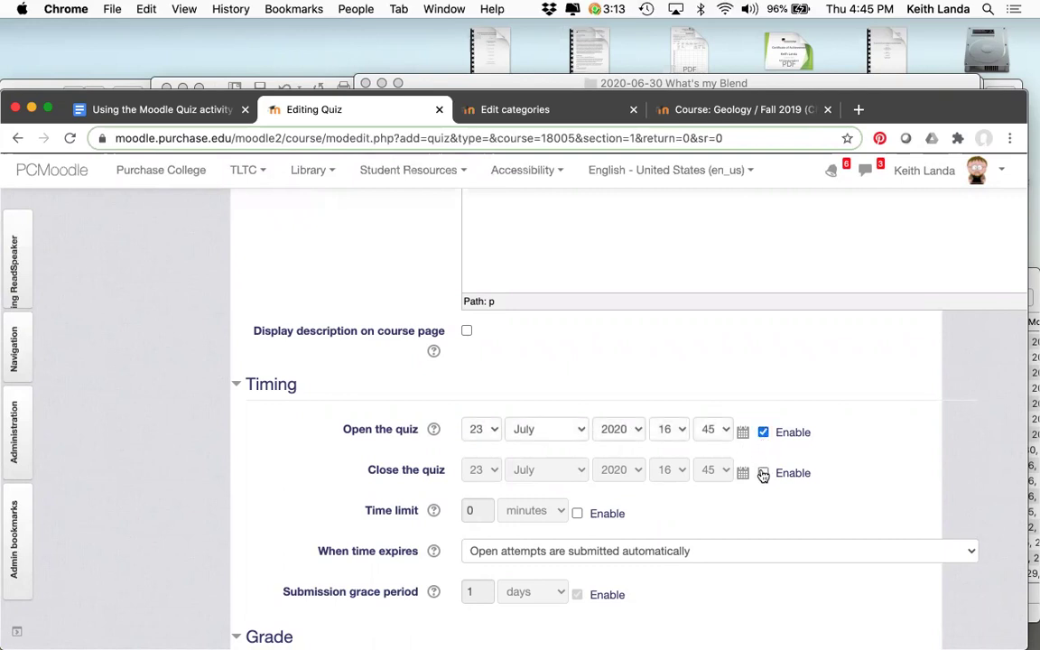
pyautogui.click(764, 474)
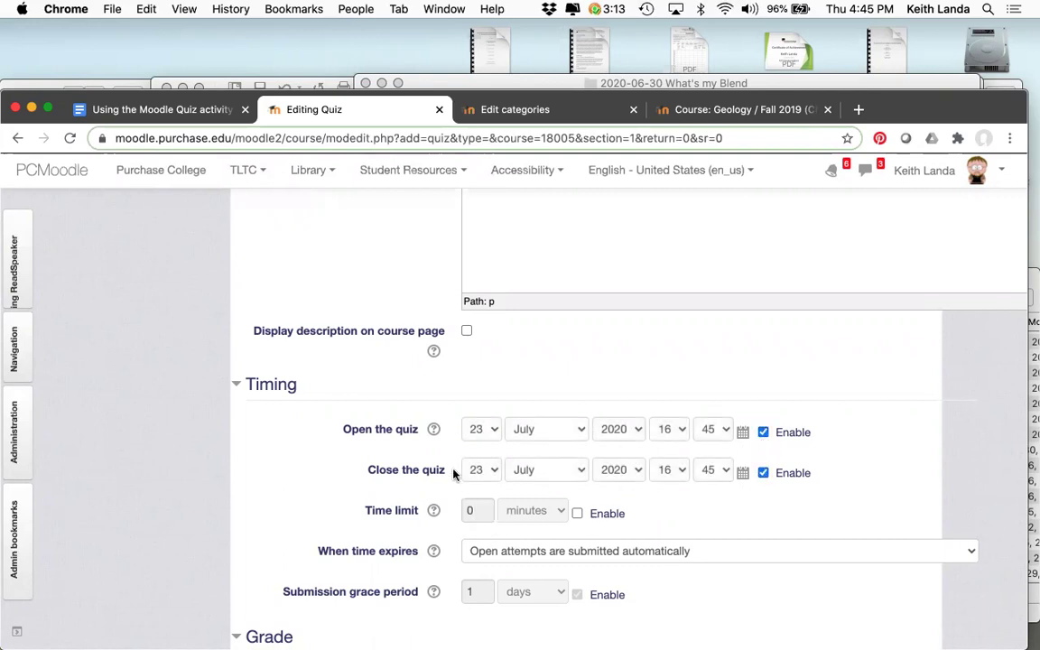
pyautogui.click(492, 471)
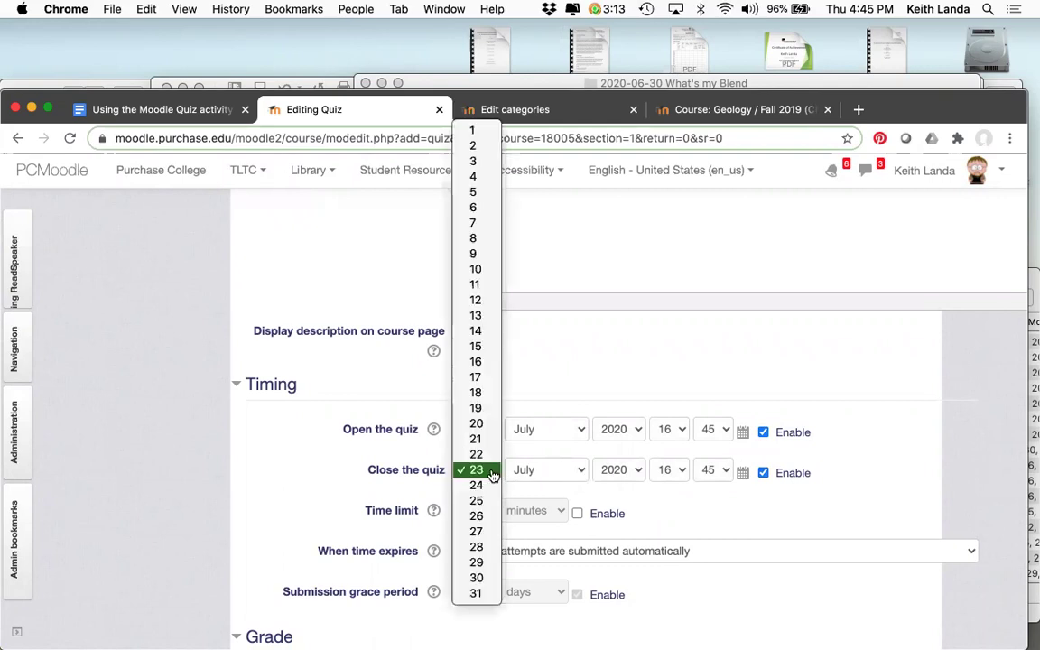
pyautogui.click(477, 516)
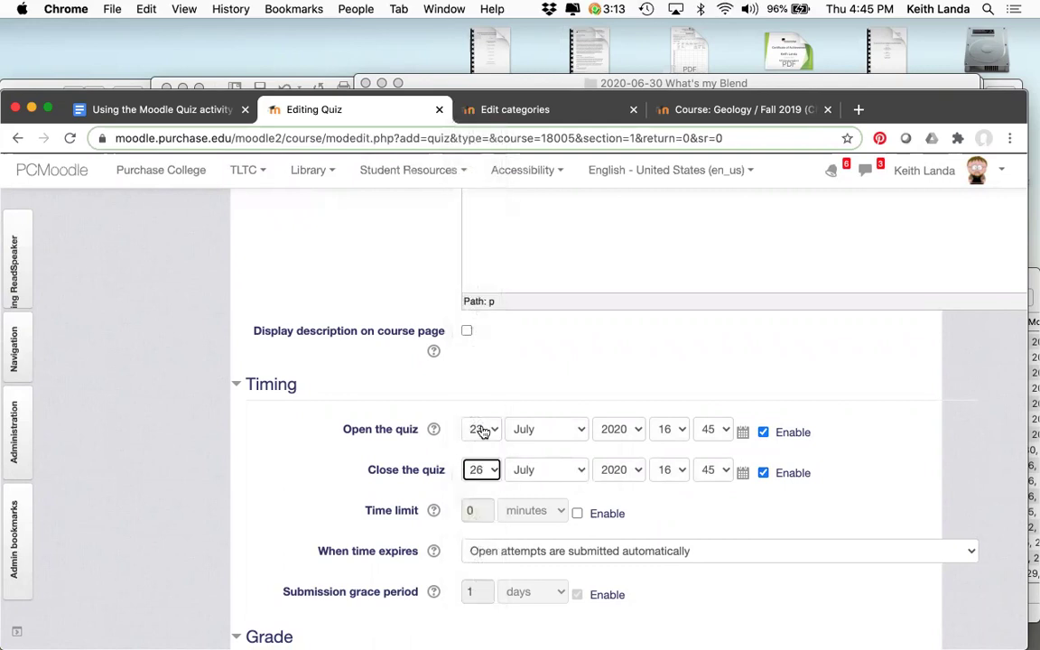
# Step: Set the quiz's opening day to 21 July 2020 and enable a time limit of 20 minutes
pyautogui.click(482, 431)
pyautogui.click(477, 399)
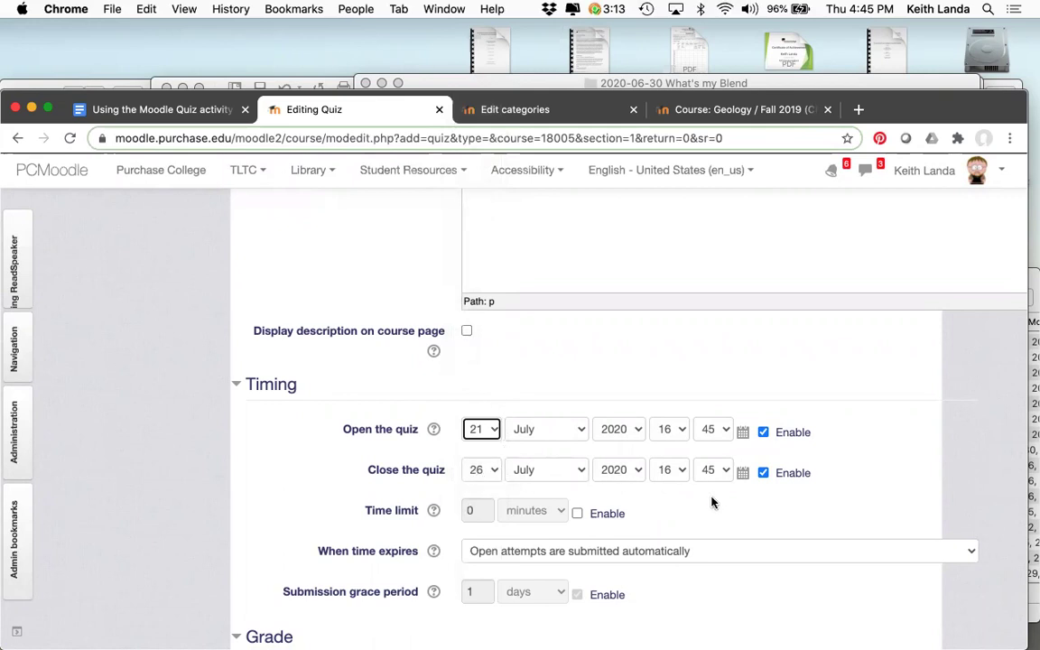
pyautogui.scroll(-2, 727, 516)
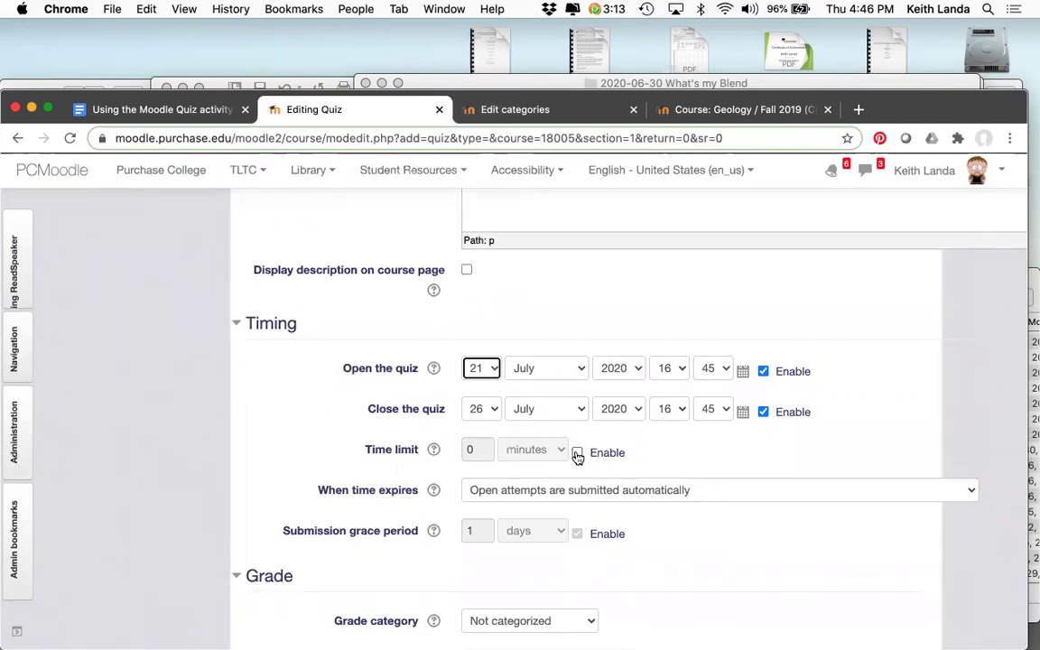
pyautogui.click(578, 454)
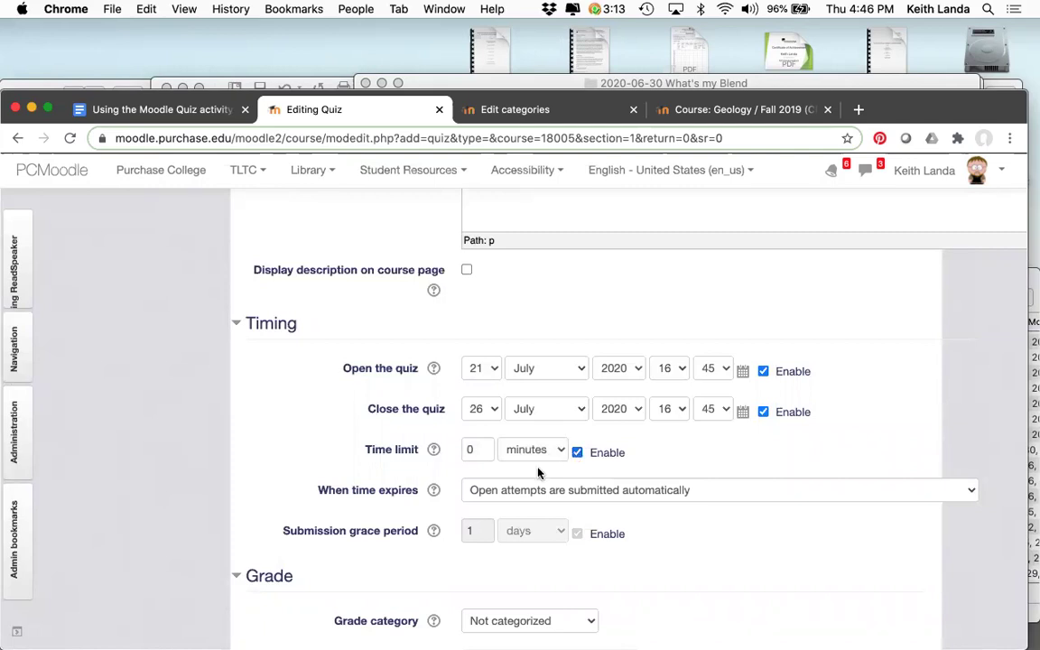
pyautogui.click(472, 451)
pyautogui.write('2')
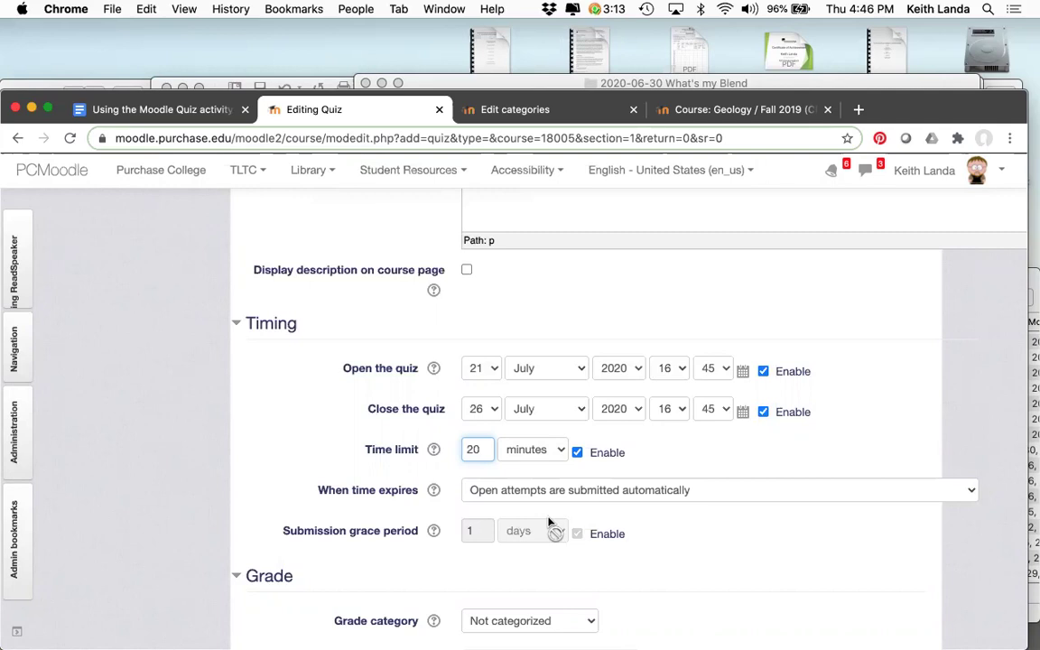
# Step: Assign the quiz to the Quizzes/Assignments grade category
pyautogui.scroll(-2, 663, 548)
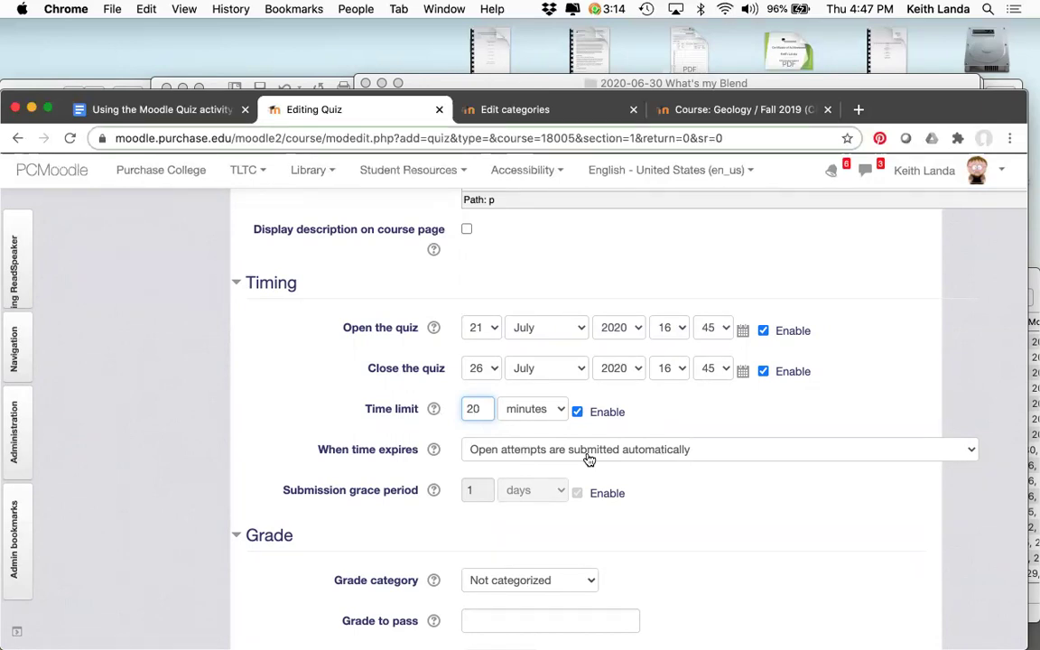
pyautogui.scroll(-5, 589, 459)
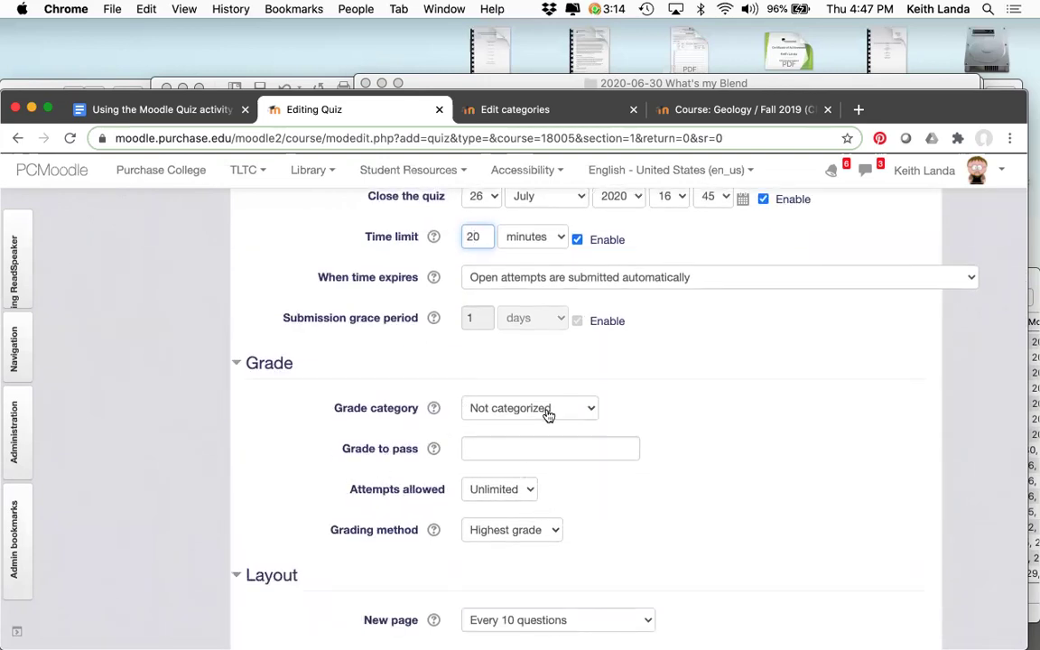
pyautogui.click(548, 414)
pyautogui.click(547, 425)
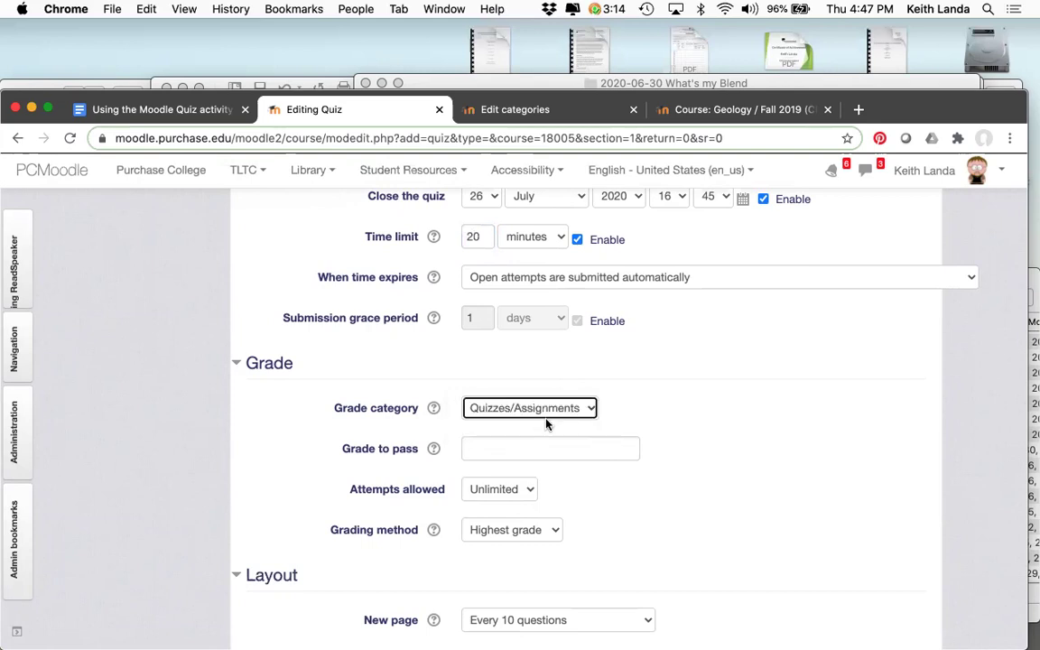
# Step: Set the number of attempts allowed for the quiz to 5
pyautogui.scroll(-1, 548, 420)
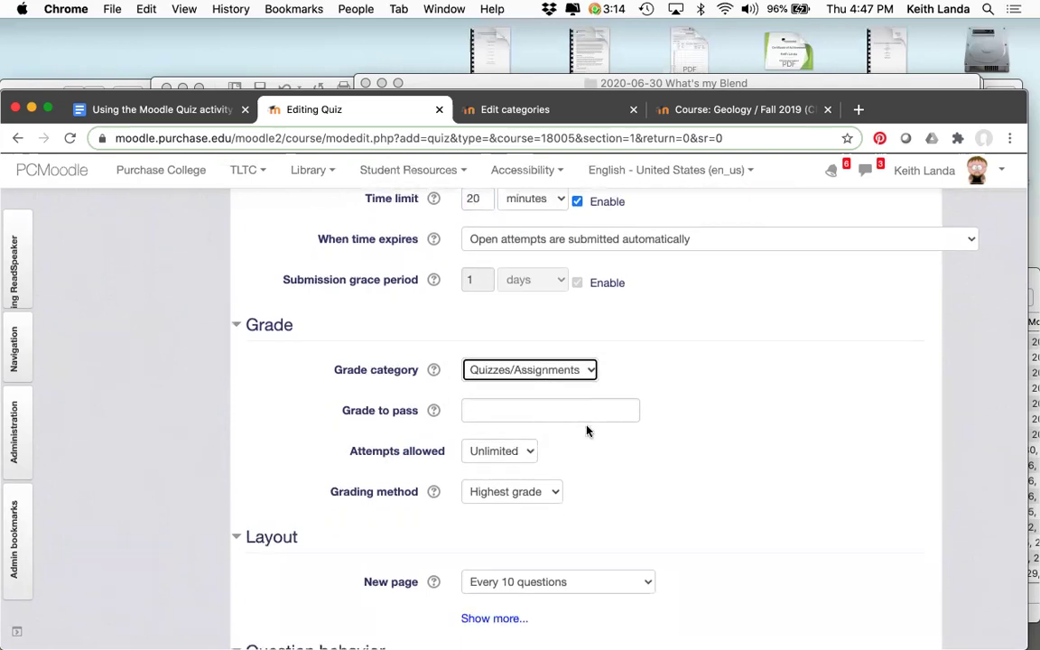
pyautogui.scroll(-1, 585, 430)
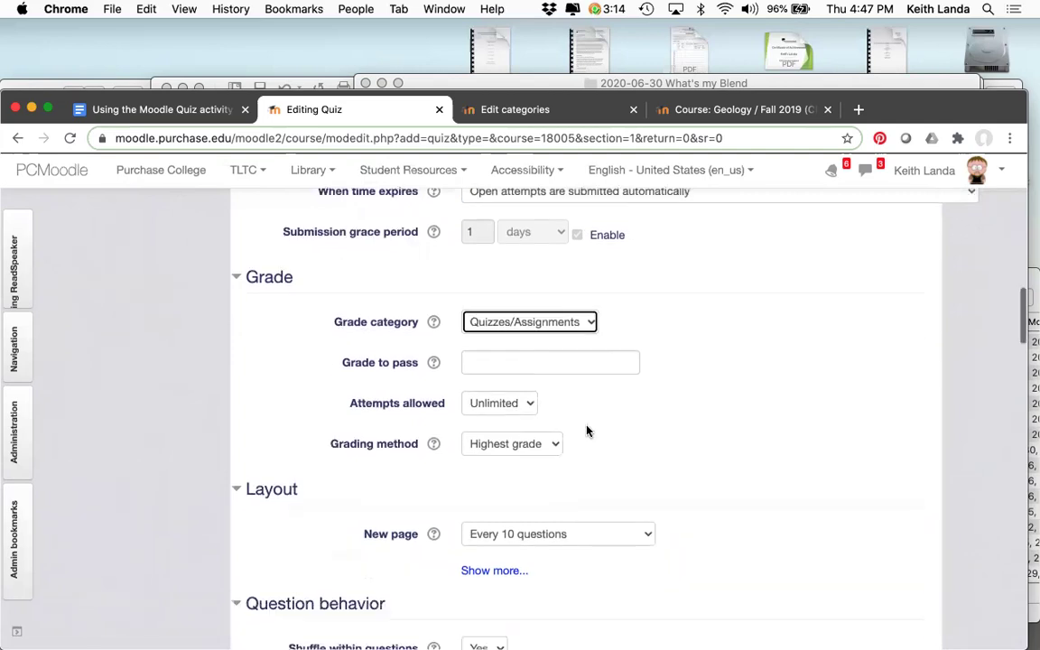
pyautogui.click(526, 408)
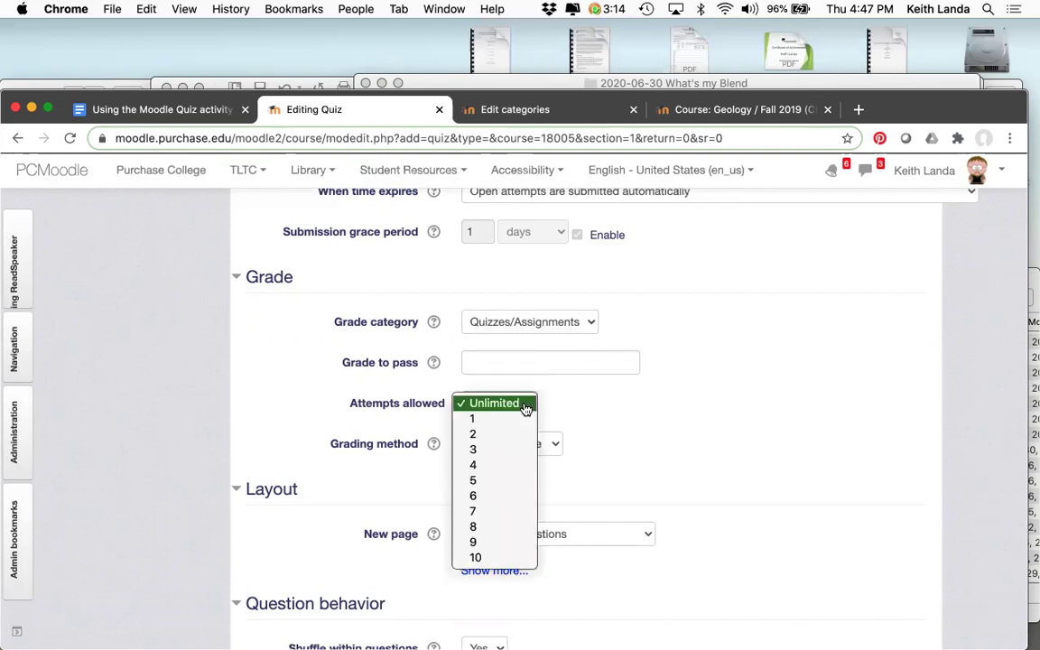
pyautogui.click(488, 420)
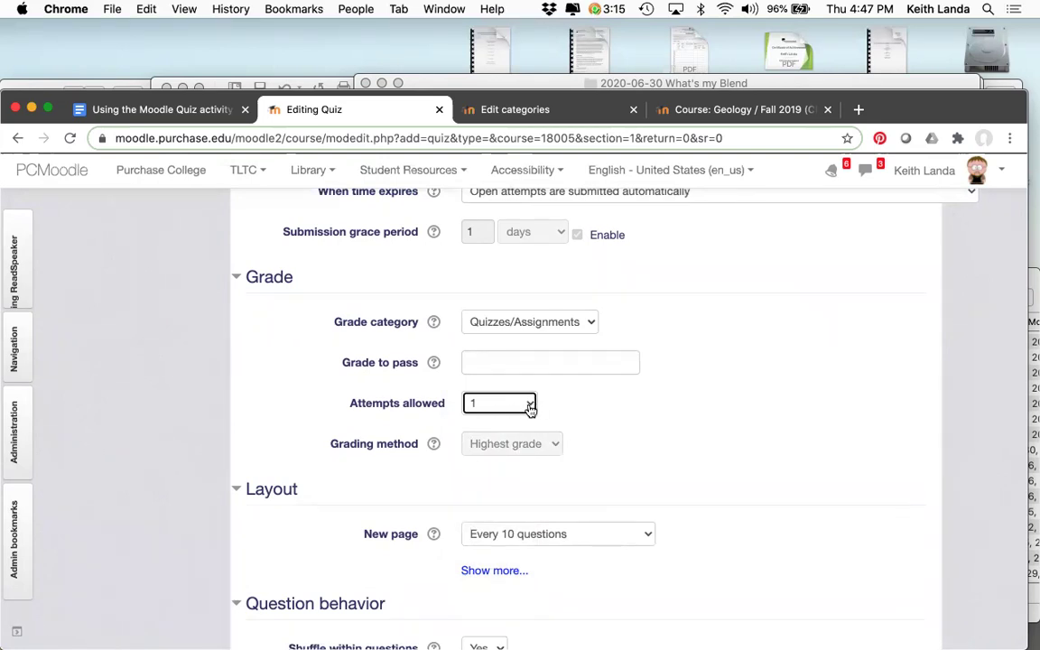
pyautogui.click(530, 409)
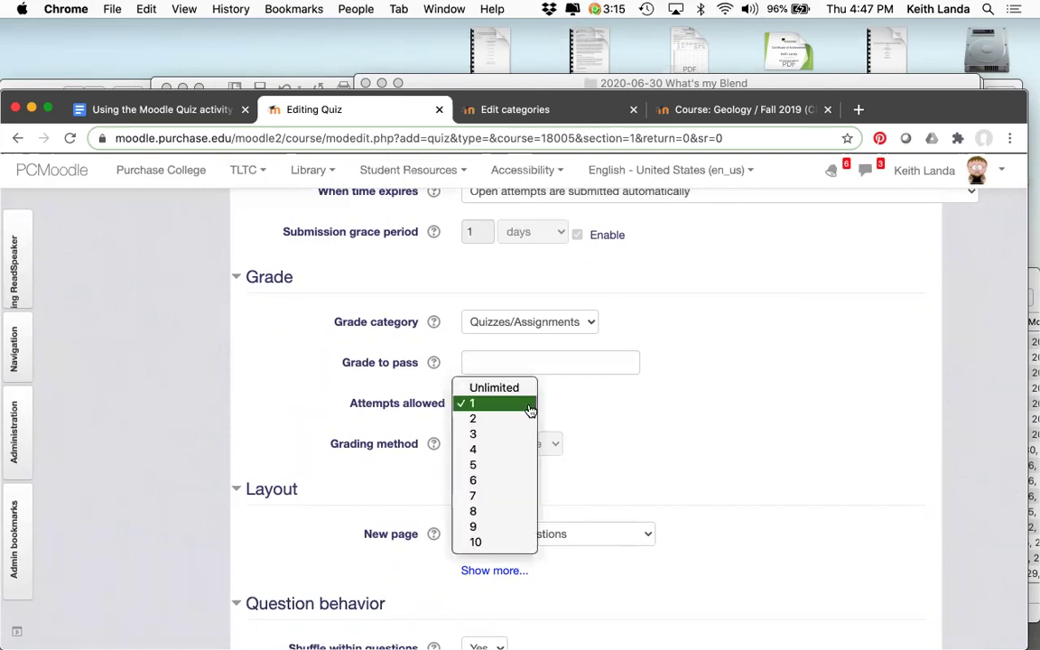
pyautogui.click(476, 466)
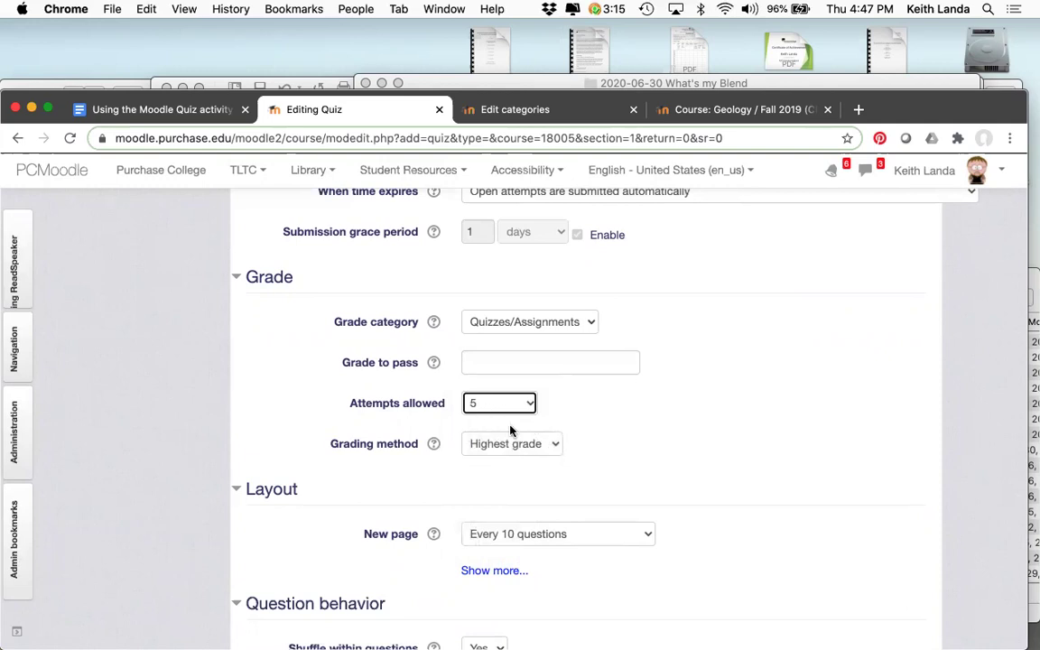
# Step: Try the First attempt and Last attempt grading methods and set the method back to Highest grade
pyautogui.click(554, 447)
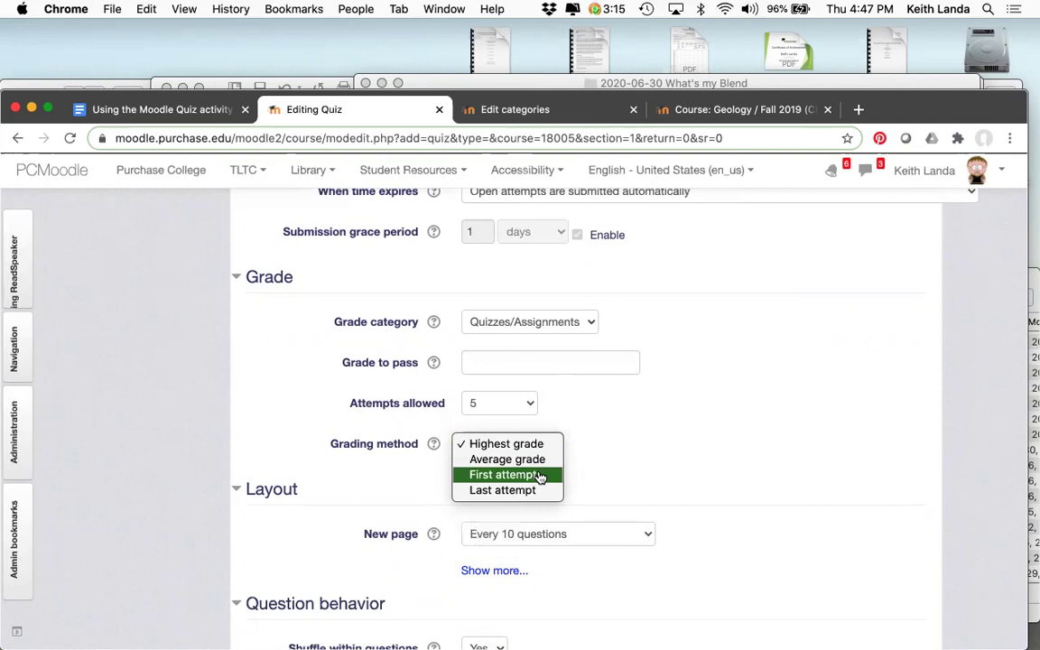
pyautogui.click(536, 483)
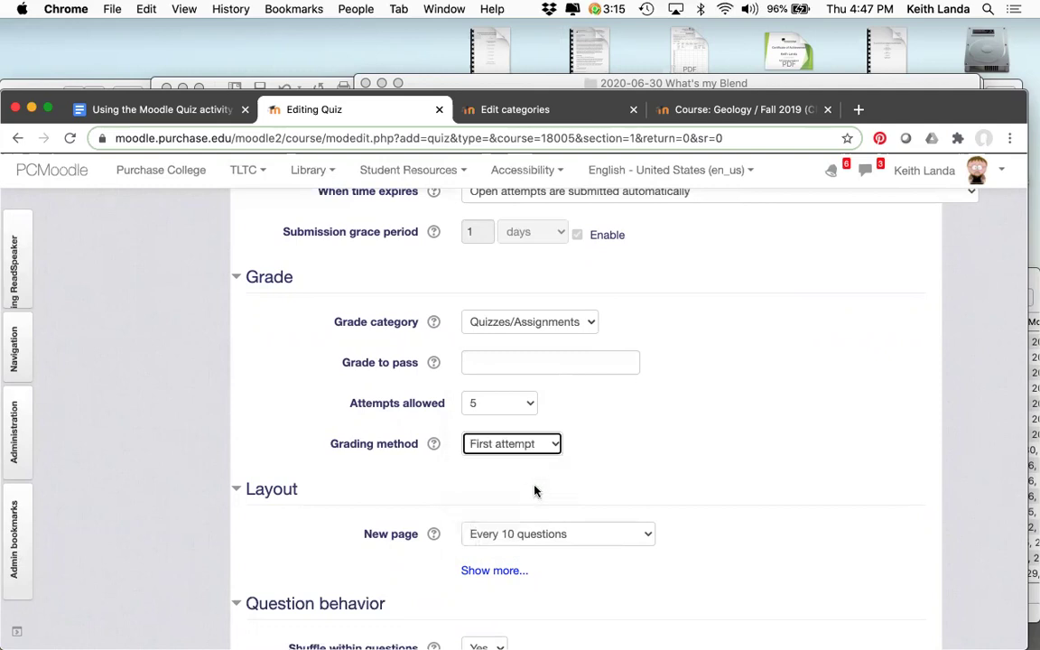
pyautogui.click(548, 444)
pyautogui.click(547, 463)
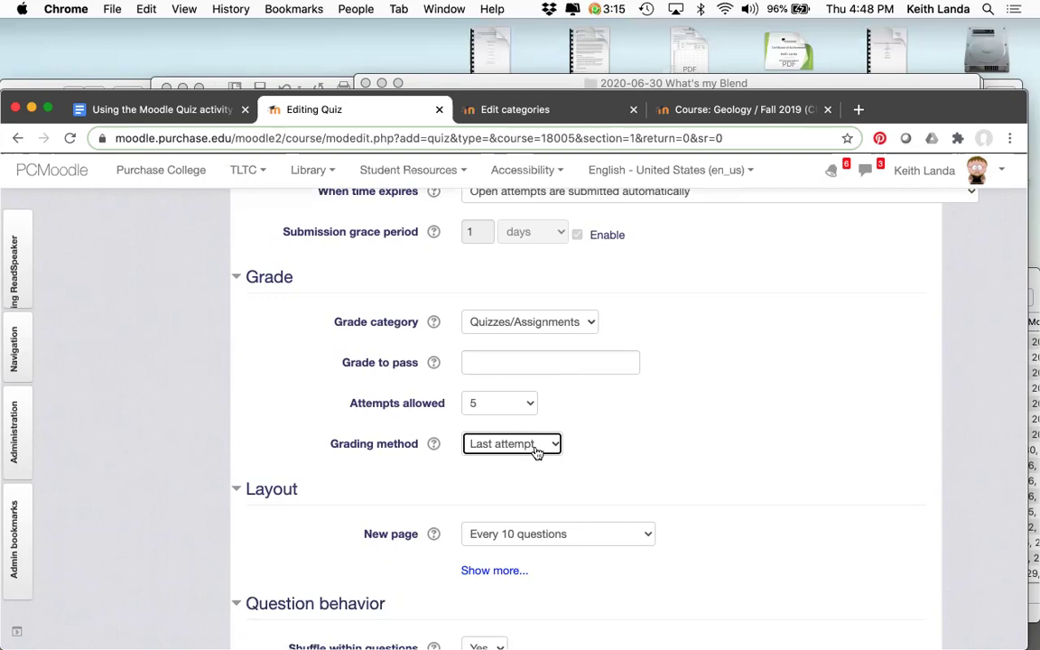
pyautogui.click(537, 451)
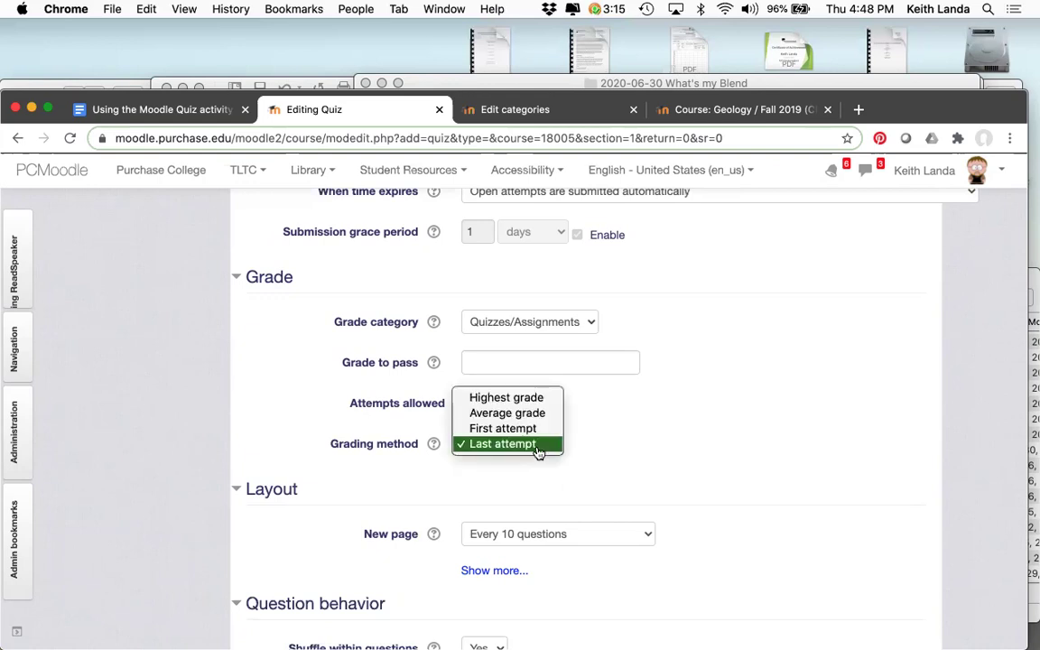
pyautogui.click(539, 398)
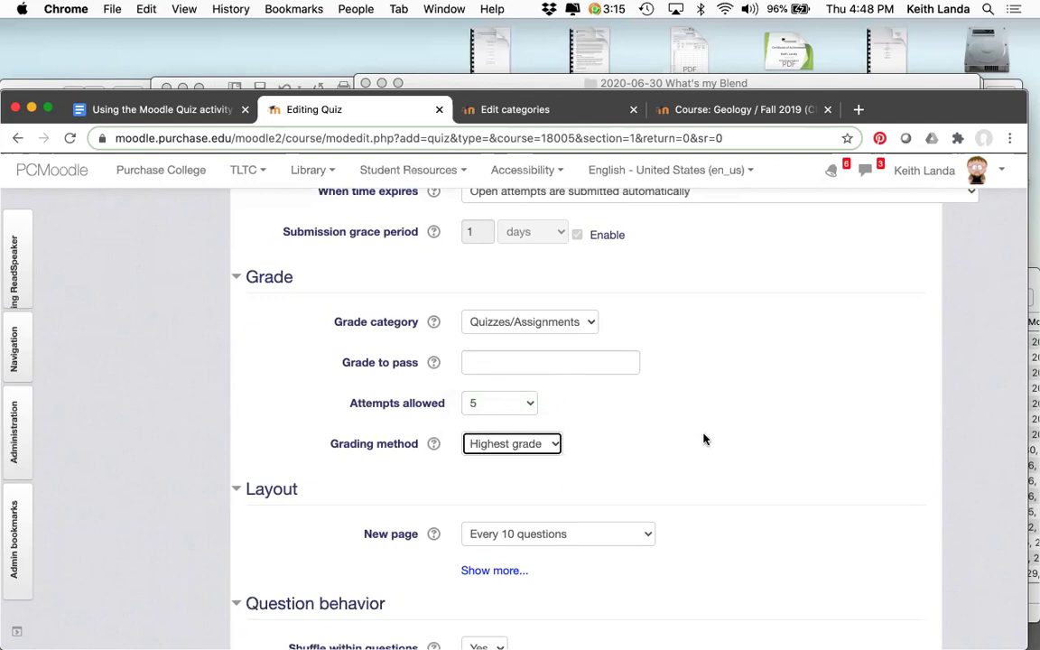
# Step: Set the quiz layout's new page option to "Never, all questions on one page"
pyautogui.scroll(-4, 704, 440)
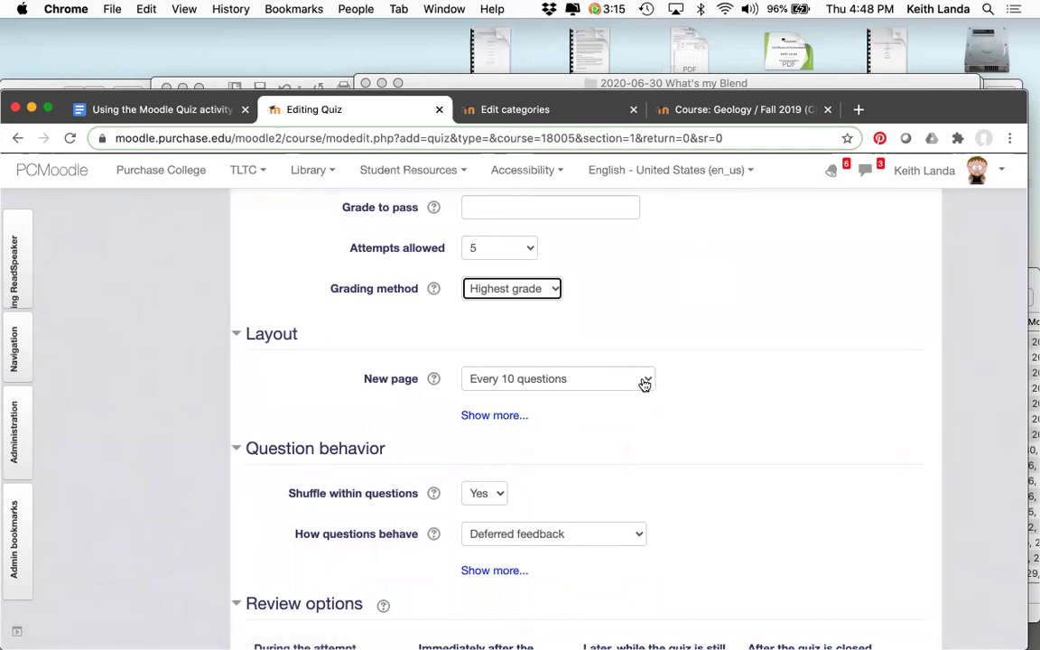
pyautogui.click(645, 381)
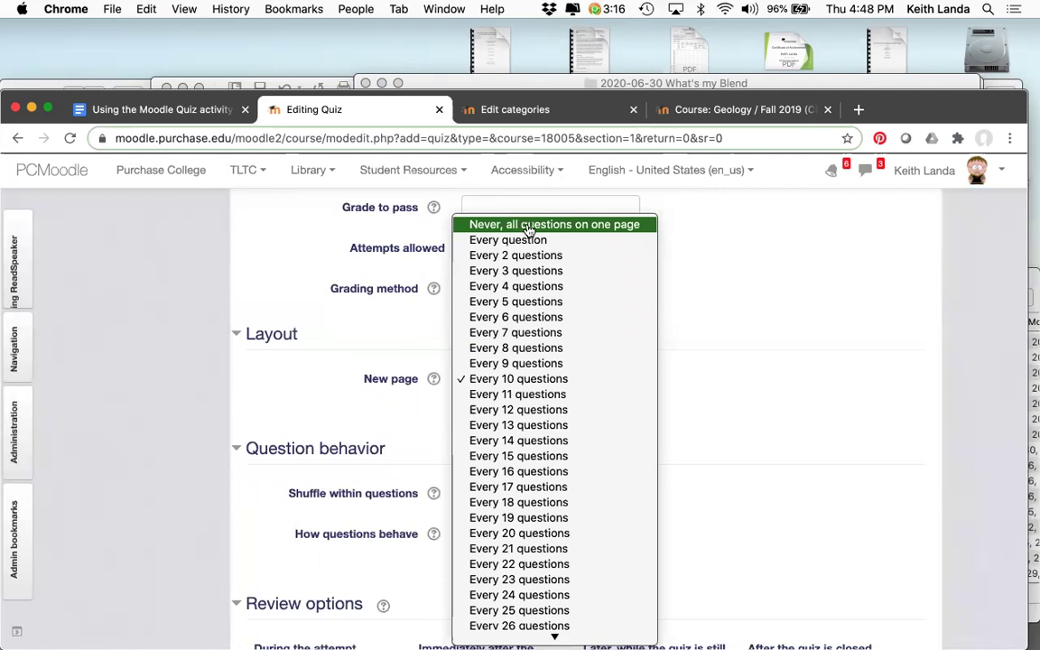
pyautogui.click(528, 226)
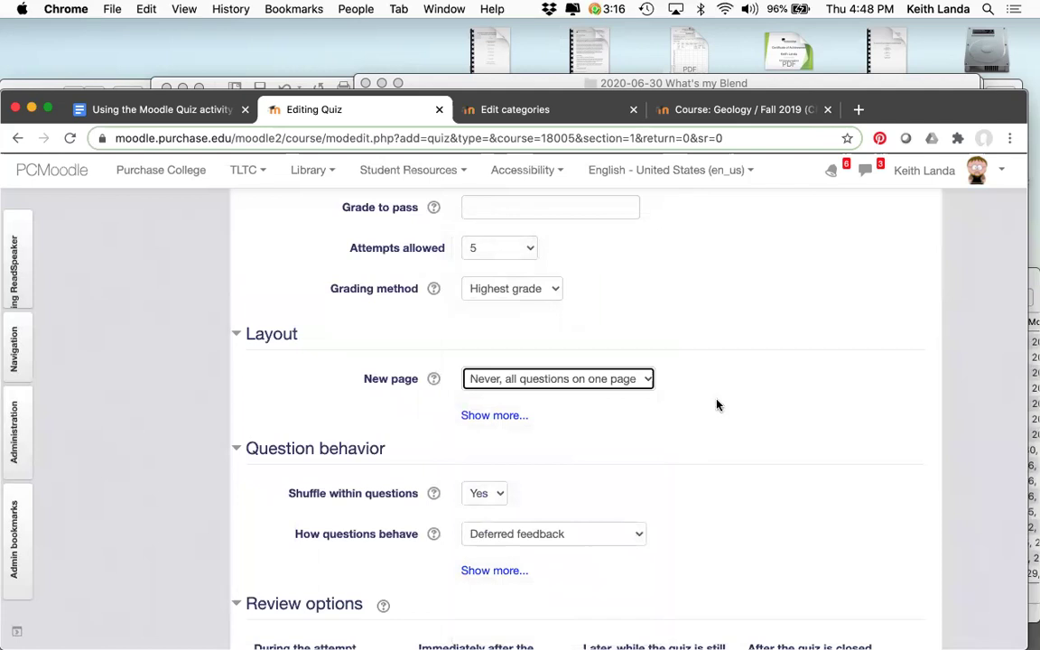
# Step: Review the available question behavior modes and keep Deferred feedback selected
pyautogui.scroll(-5, 717, 406)
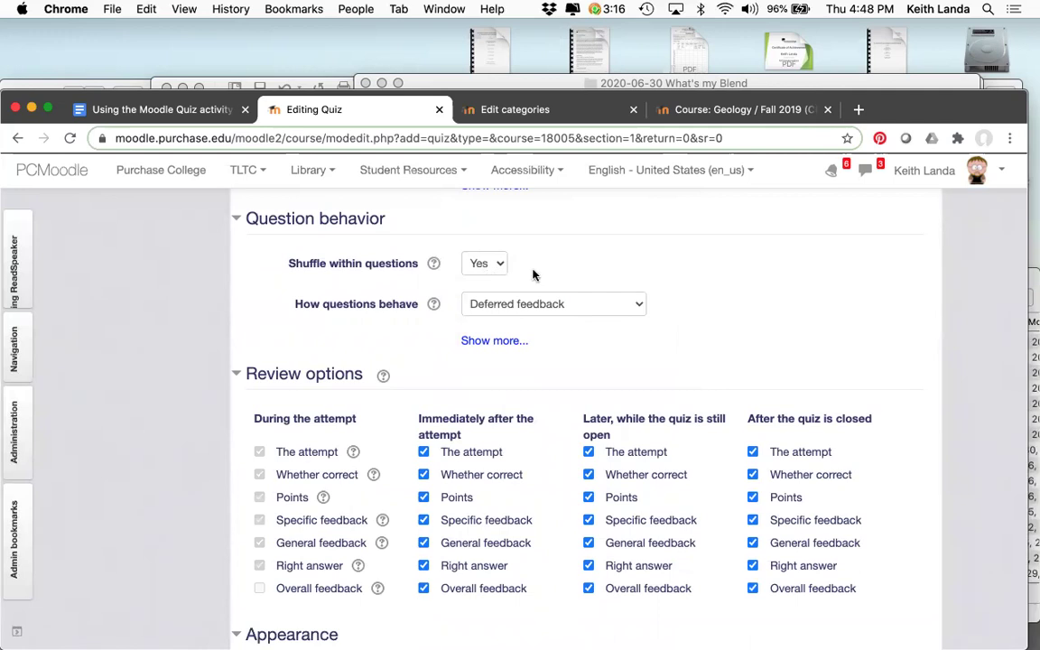
pyautogui.scroll(1, 686, 293)
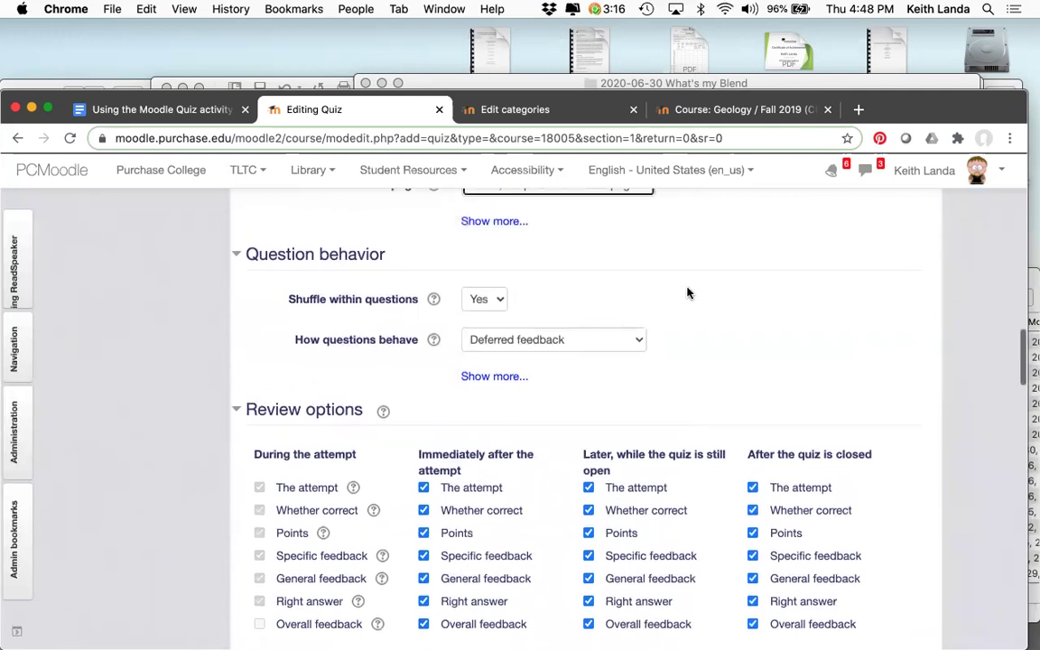
pyautogui.scroll(-1, 614, 296)
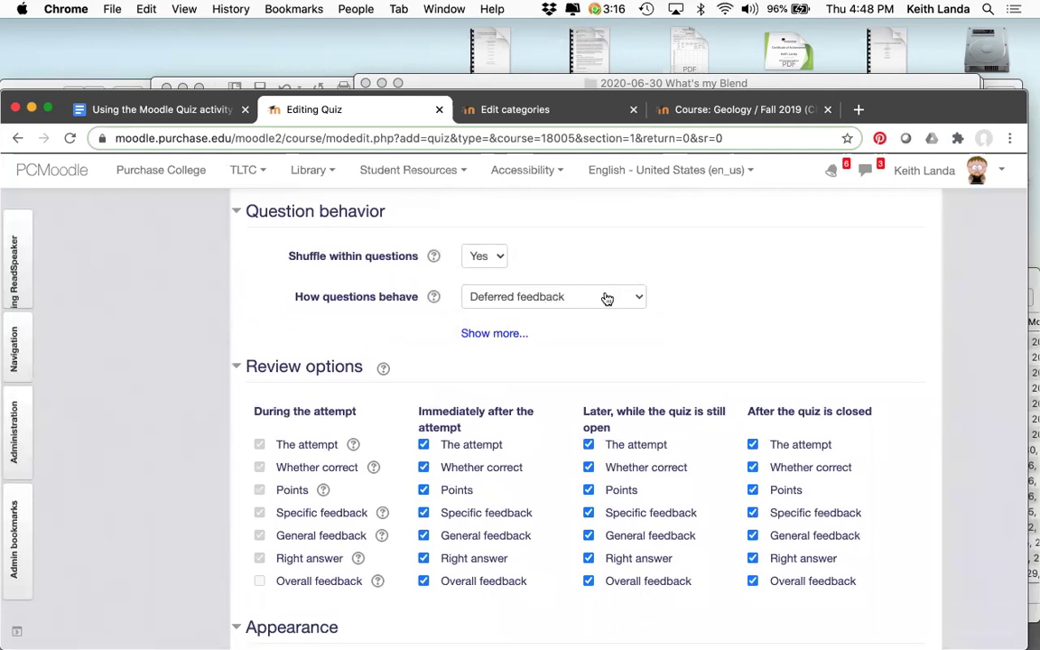
pyautogui.click(635, 301)
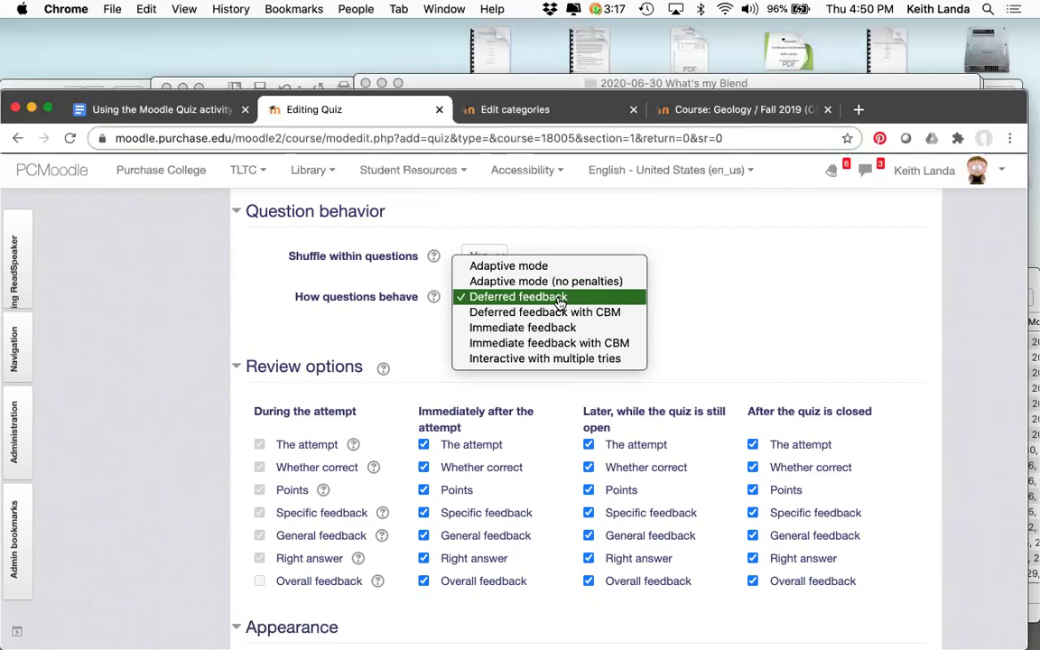
pyautogui.click(560, 299)
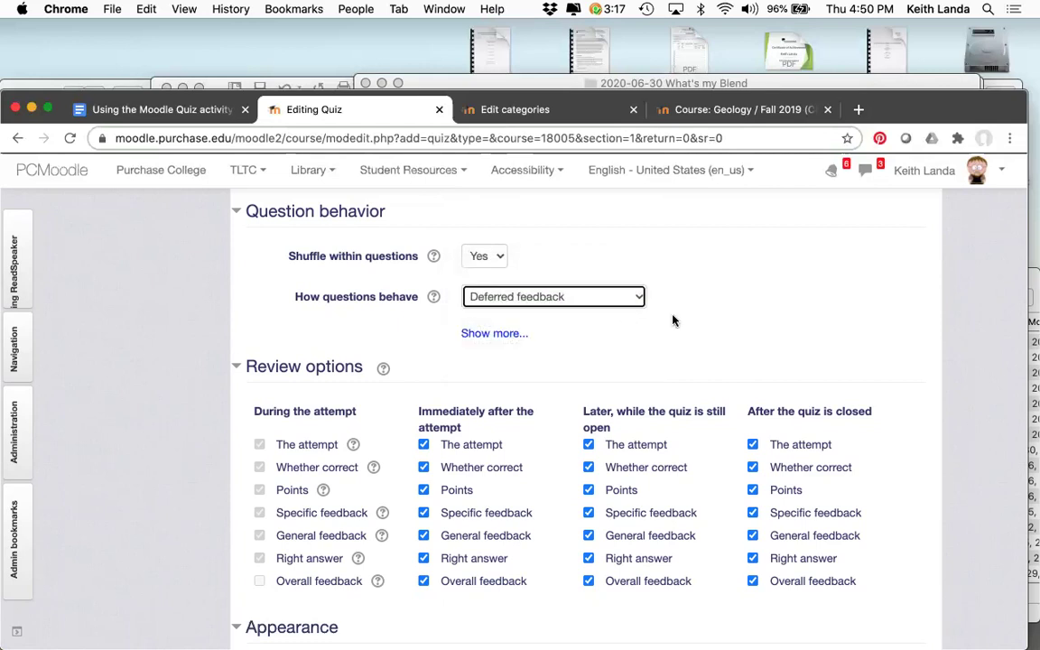
# Step: Hide the right answer in the review options both immediately after the attempt and later while the quiz is still open
pyautogui.scroll(-1, 673, 321)
pyautogui.scroll(8, 679, 300)
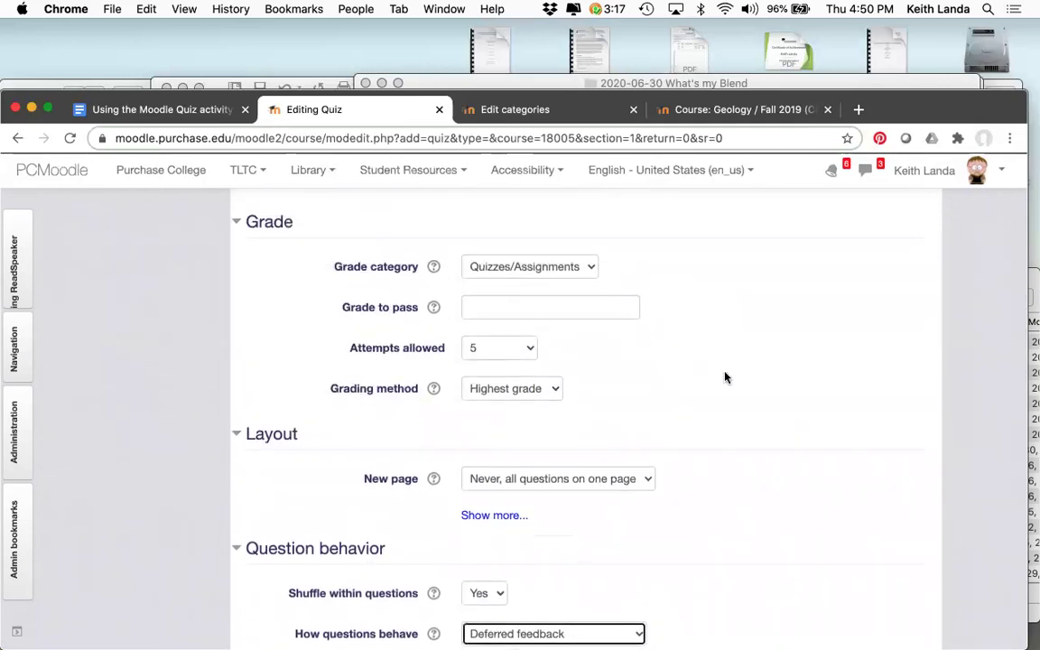
pyautogui.scroll(-10, 725, 378)
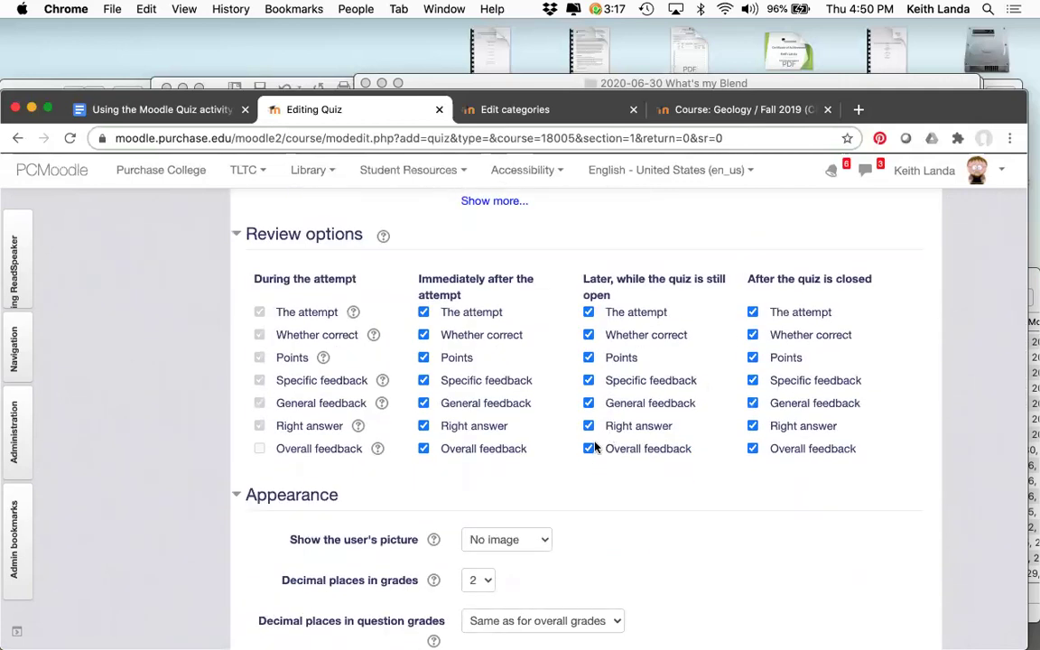
pyautogui.click(423, 426)
pyautogui.click(590, 427)
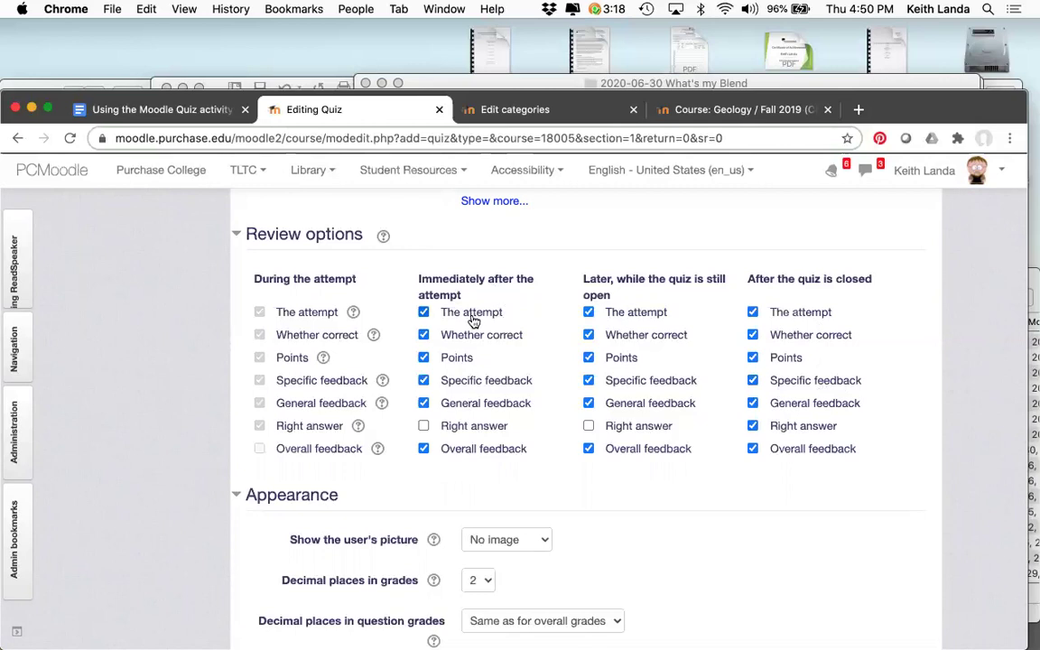
# Step: Look over the review options and the remaining quiz settings, from appearance and extra restrictions through overall feedback to competencies and the save options
pyautogui.scroll(3, 517, 299)
pyautogui.scroll(1, 517, 299)
pyautogui.scroll(-3, 517, 298)
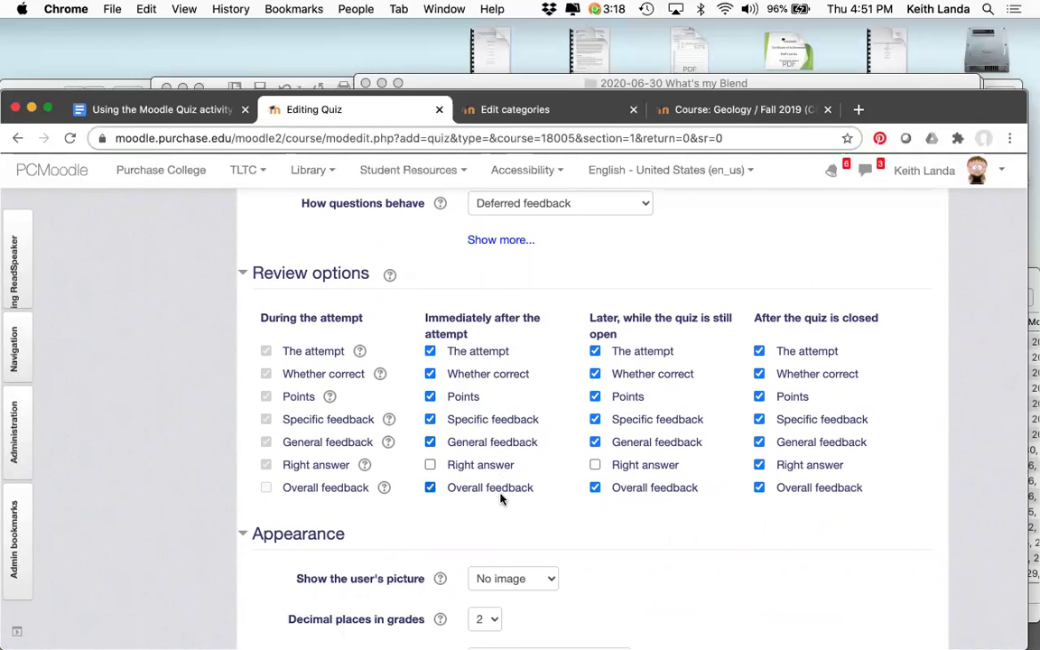
pyautogui.scroll(-5, 520, 476)
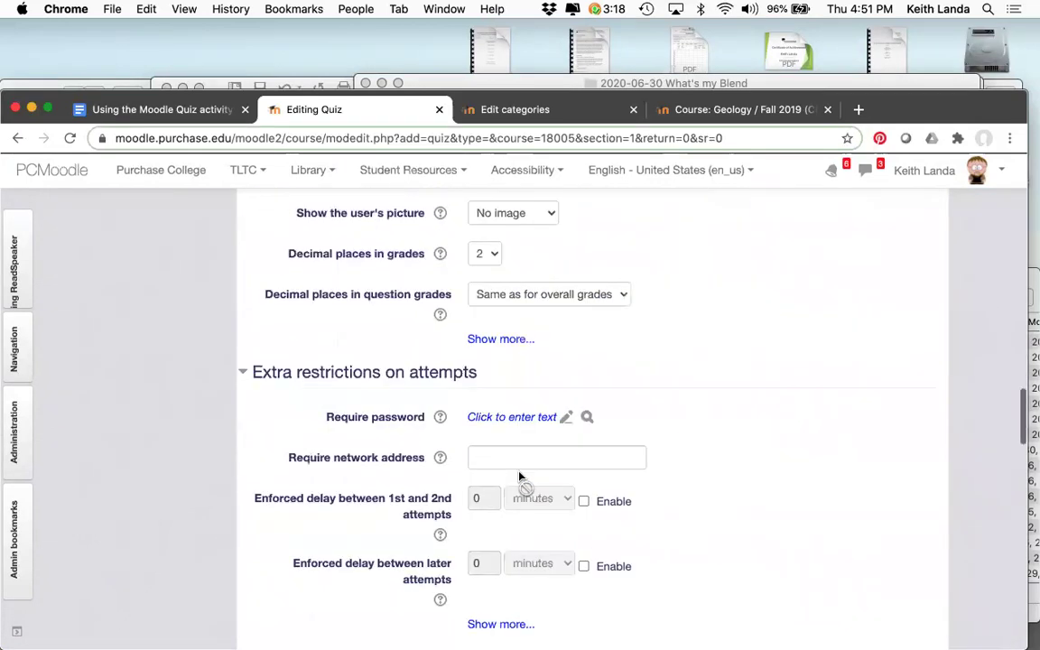
pyautogui.scroll(3, 520, 476)
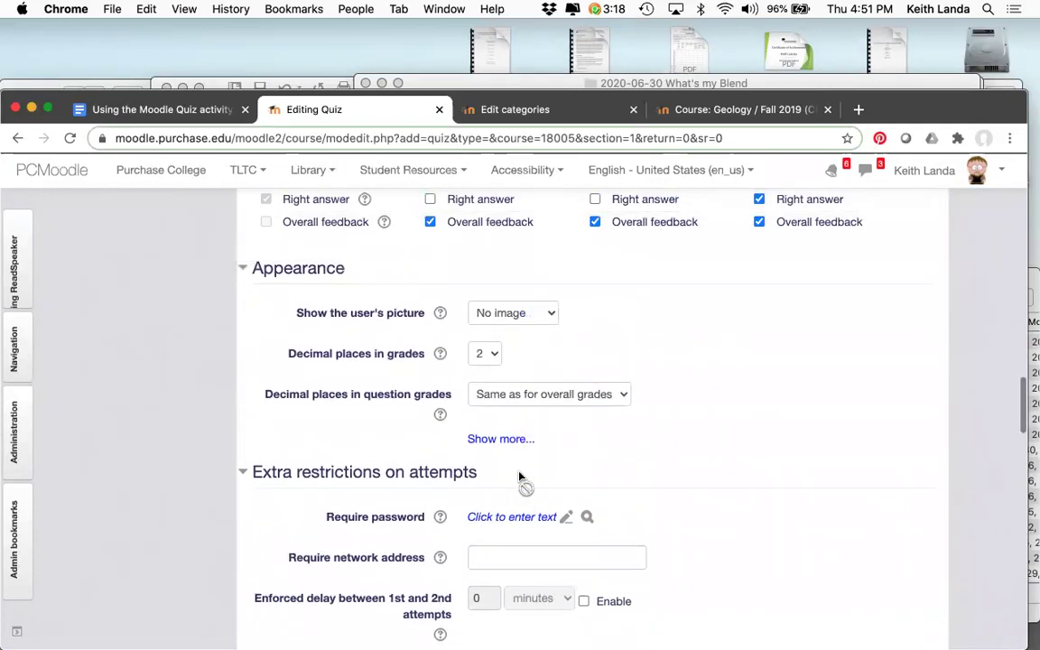
pyautogui.scroll(-3, 520, 476)
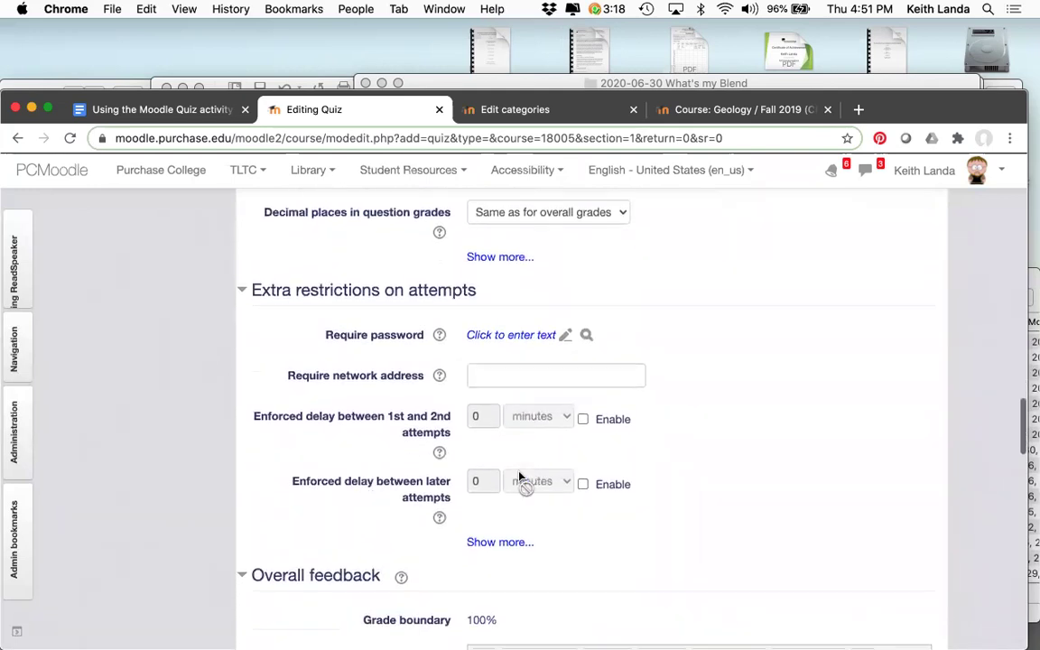
pyautogui.scroll(-8, 520, 478)
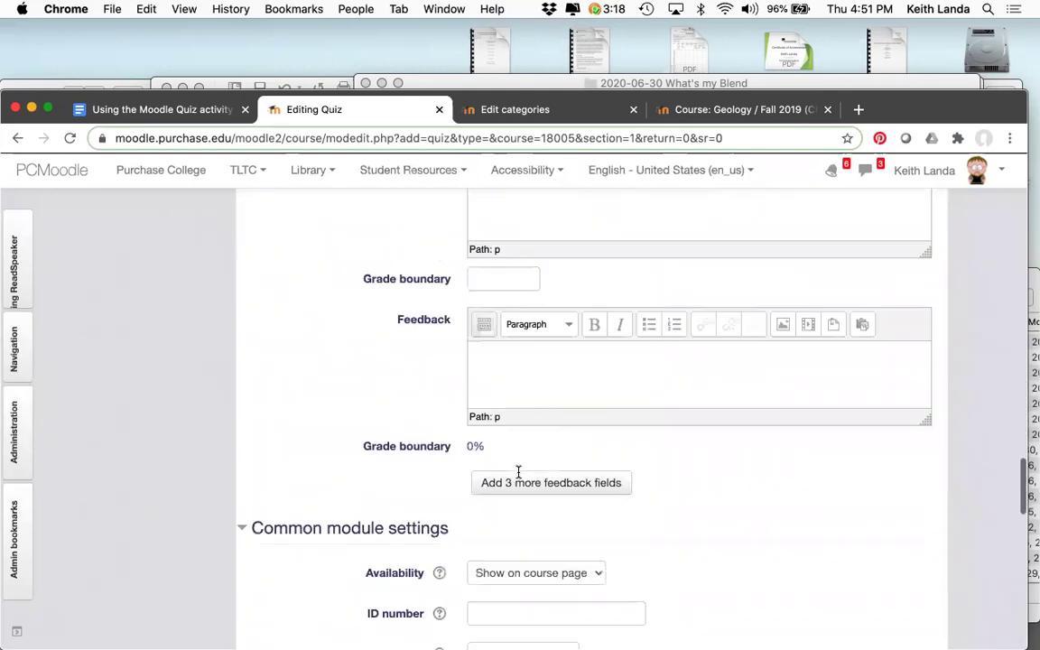
pyautogui.scroll(-10, 519, 474)
pyautogui.scroll(-5, 520, 477)
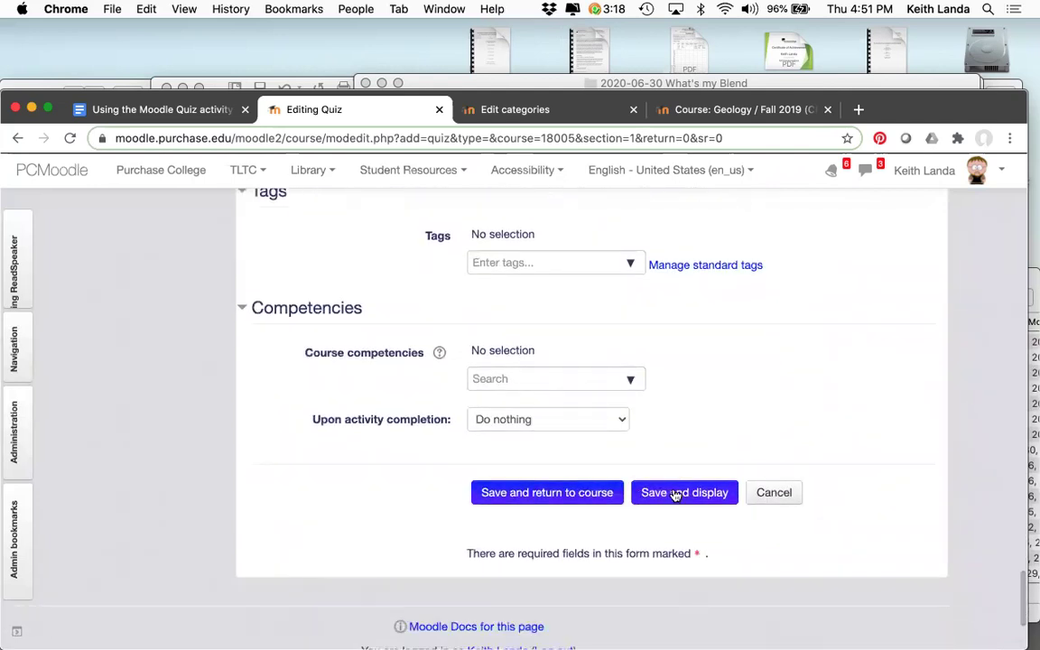
# Step: Save the quiz settings, display the Workshop example quiz and open its question editing page
pyautogui.click(675, 493)
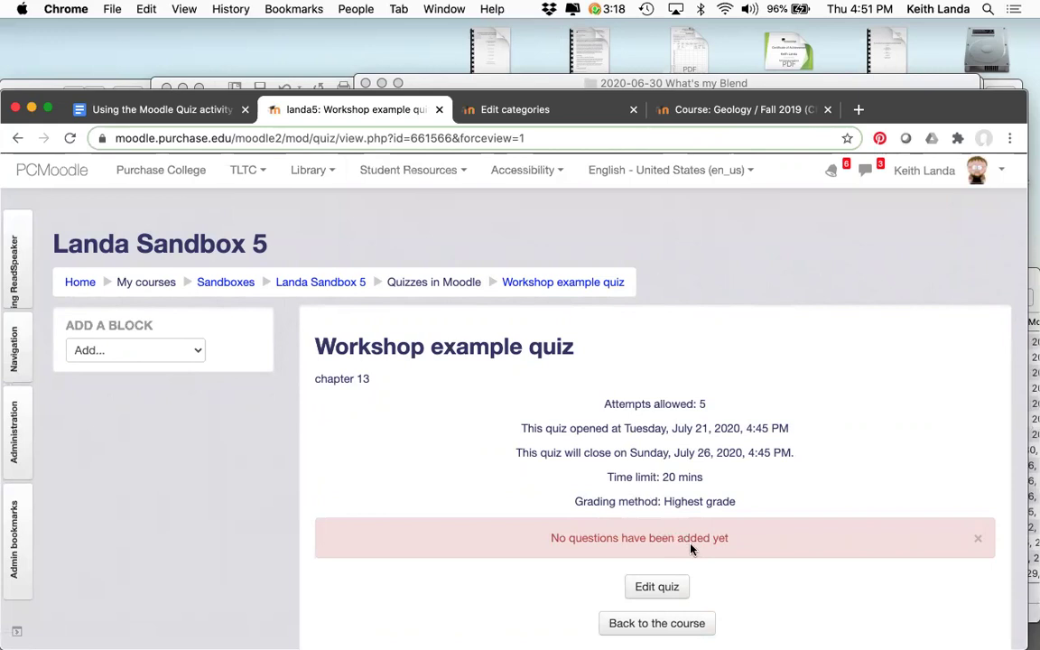
pyautogui.scroll(-2, 691, 548)
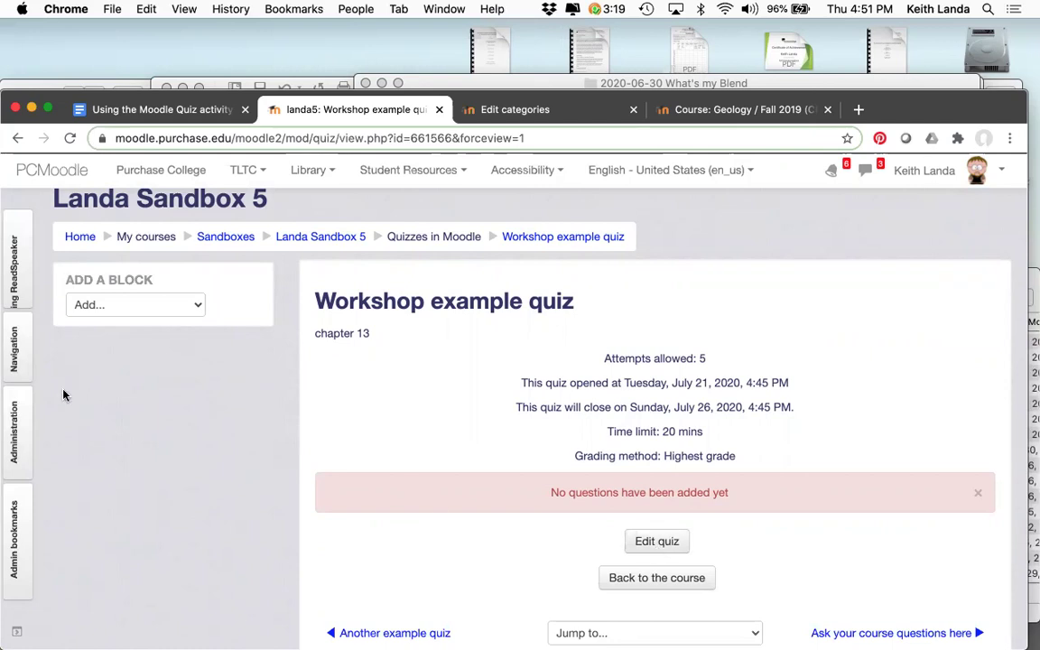
pyautogui.click(25, 435)
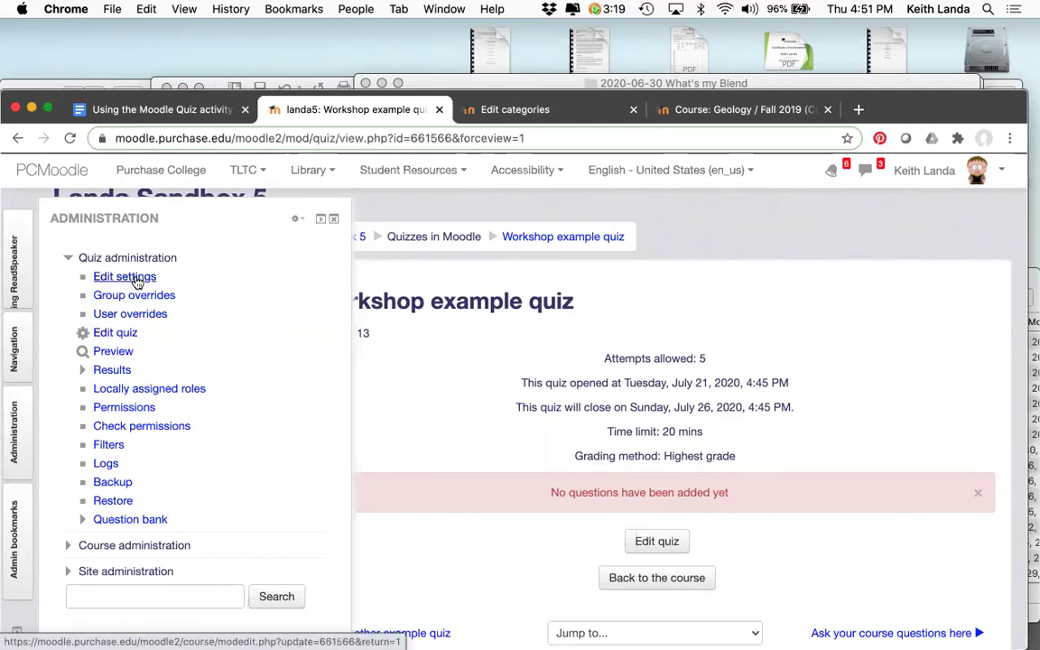
pyautogui.click(115, 333)
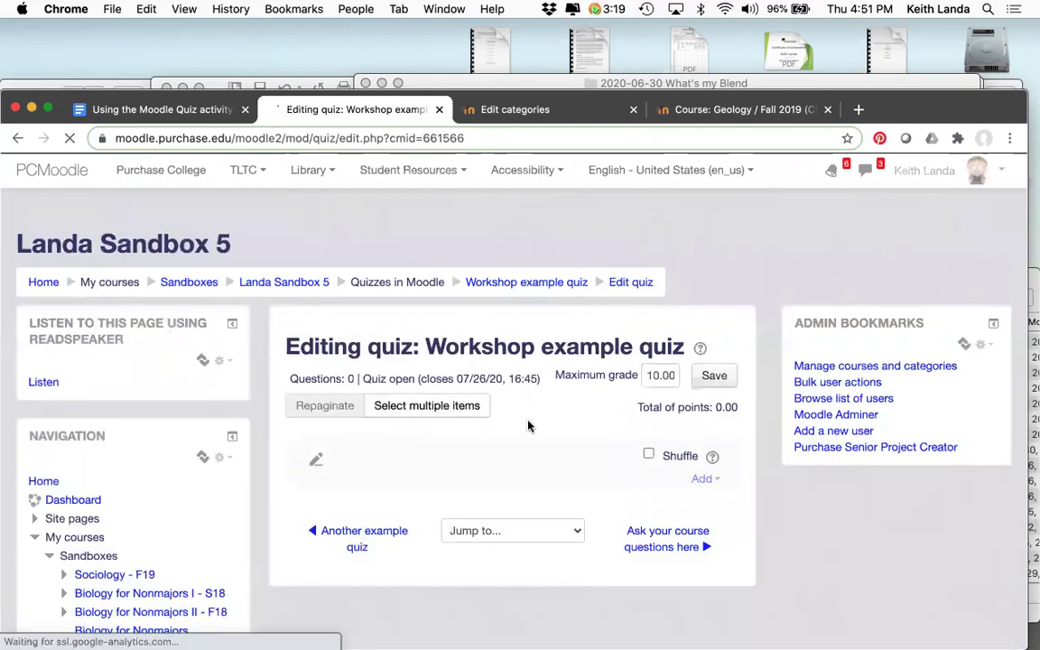
pyautogui.scroll(-2, 556, 432)
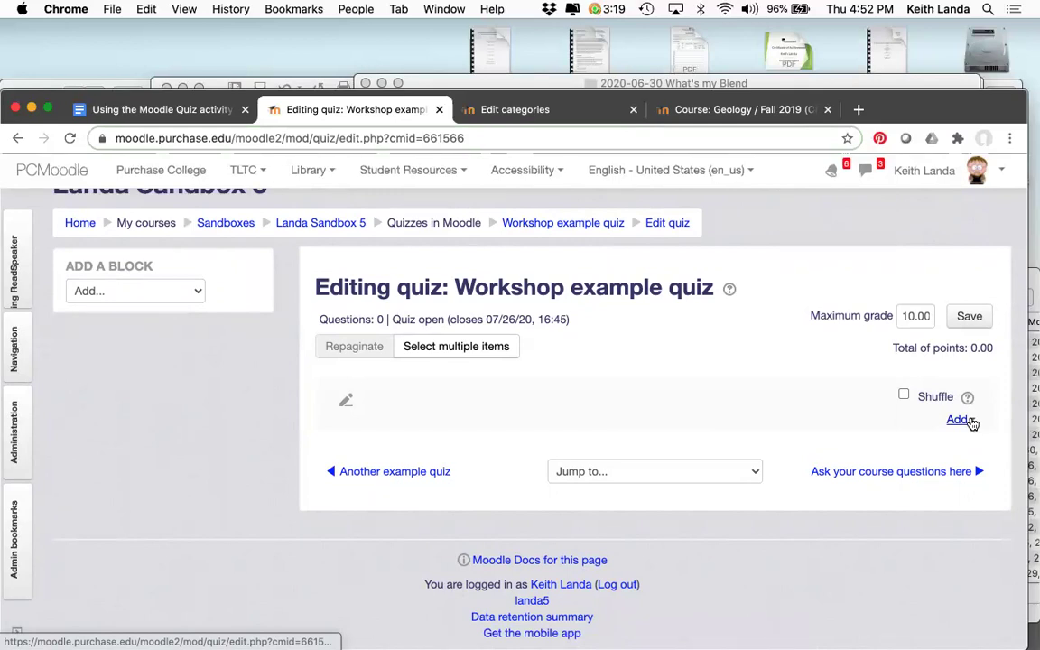
# Step: Start adding questions from the question bank to the empty quiz, choosing the Measuring Geologic Time category
pyautogui.click(961, 420)
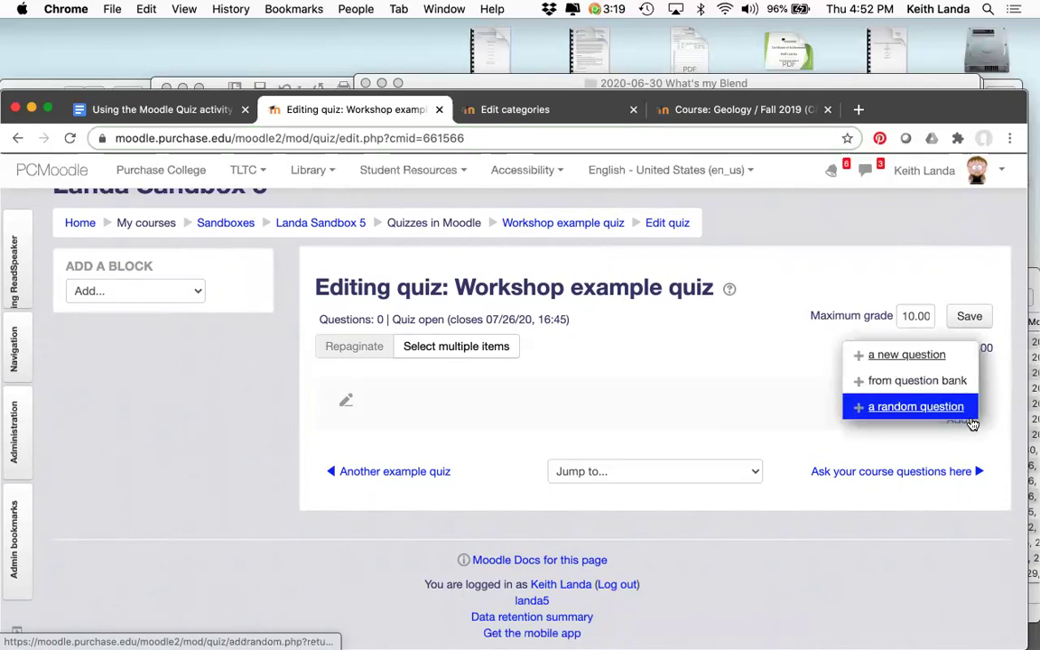
pyautogui.click(945, 381)
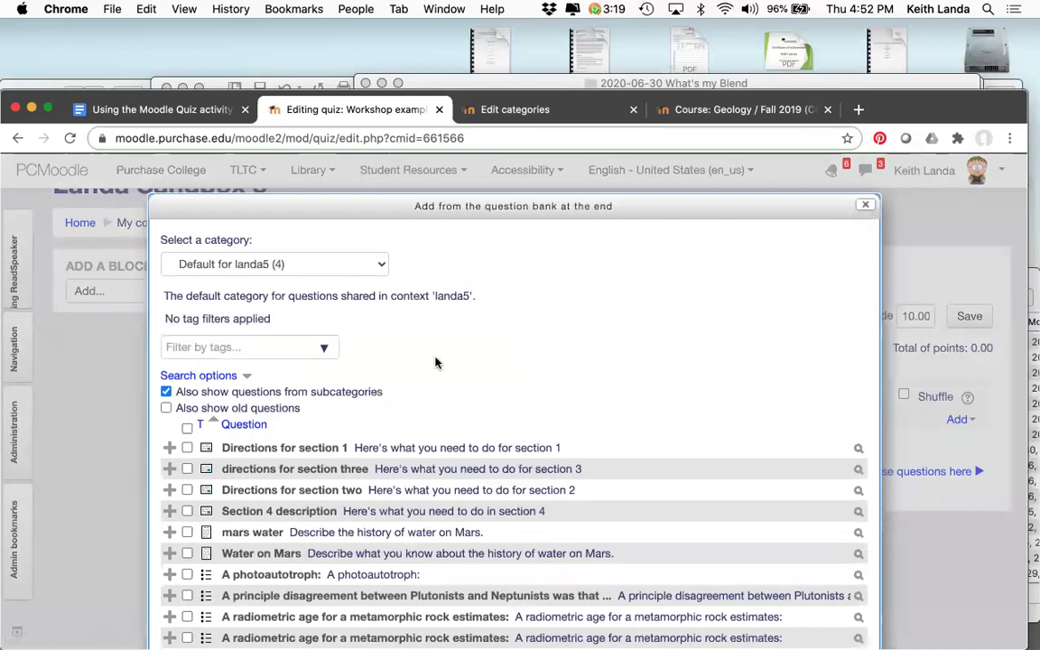
pyautogui.click(254, 262)
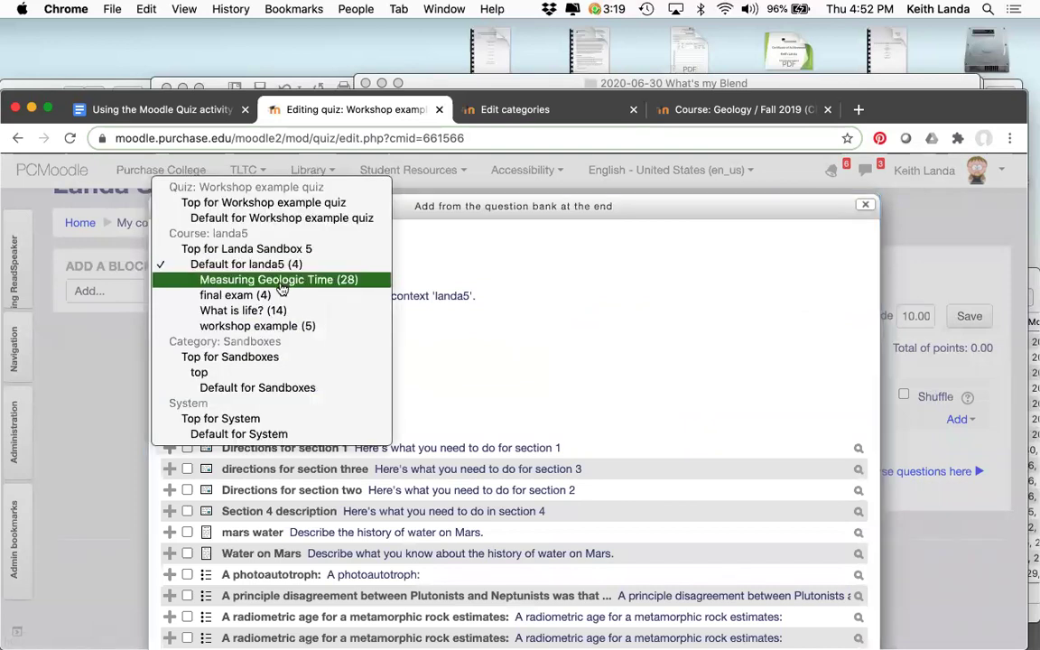
pyautogui.click(282, 279)
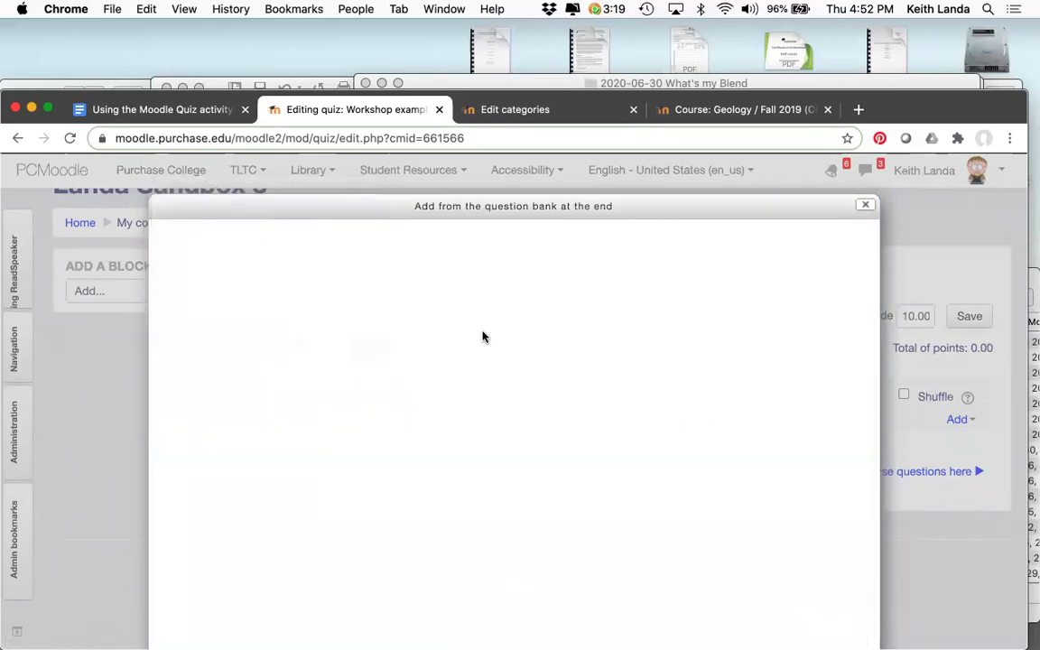
# Step: Select the first "A radiometric age for a metamorphic rock estimates" question and the "Dendrochronology is" question
pyautogui.scroll(-3, 482, 337)
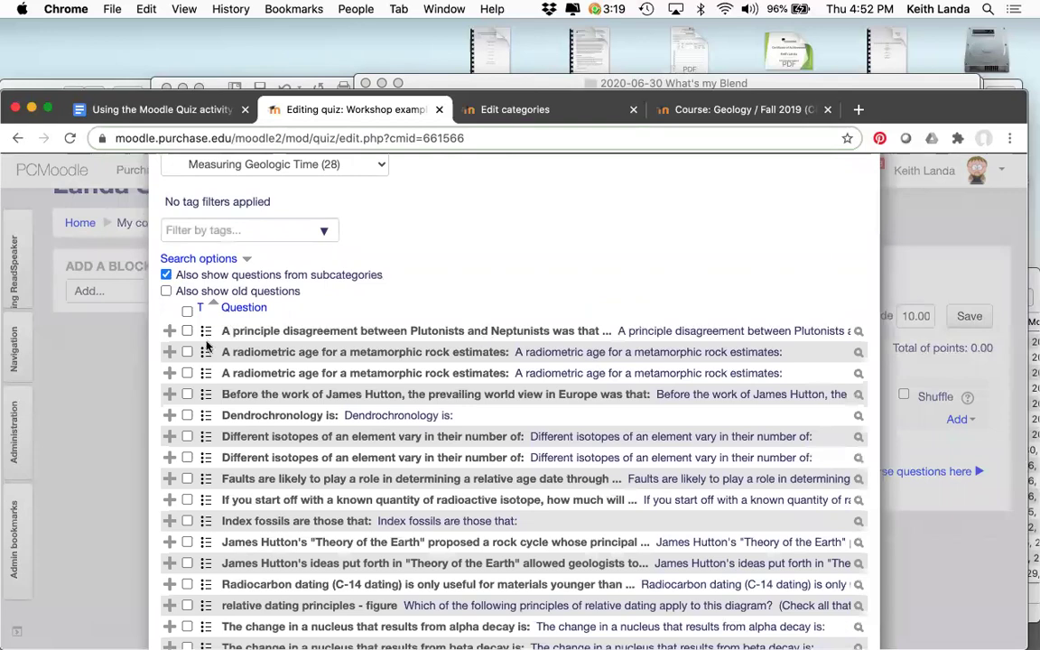
pyautogui.scroll(-2, 187, 358)
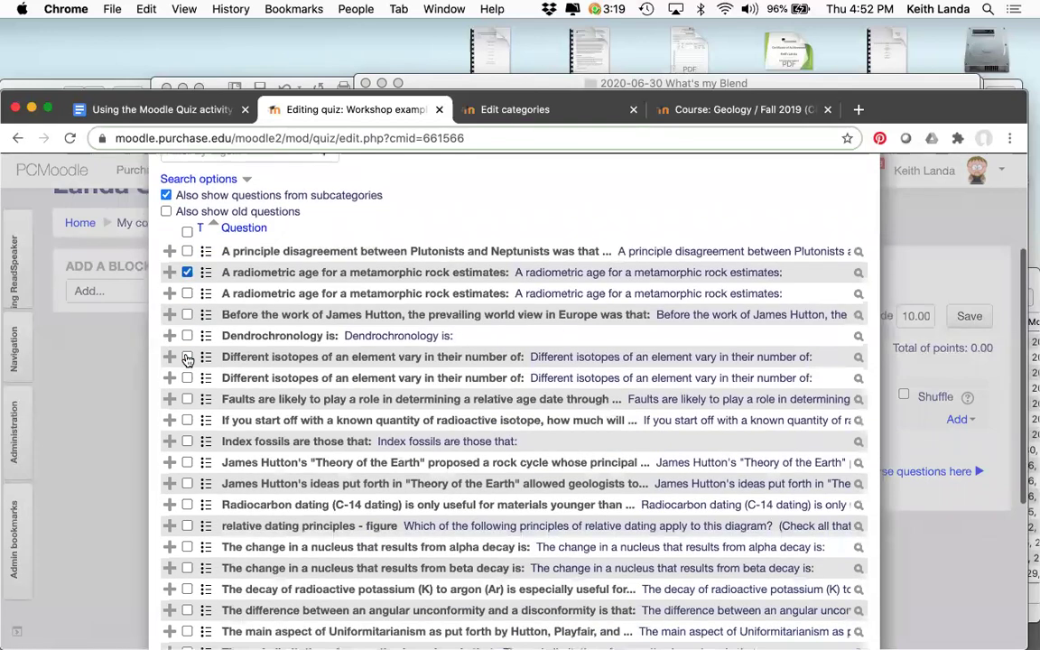
pyautogui.click(187, 338)
pyautogui.scroll(-1, 335, 415)
pyautogui.scroll(-5, 351, 438)
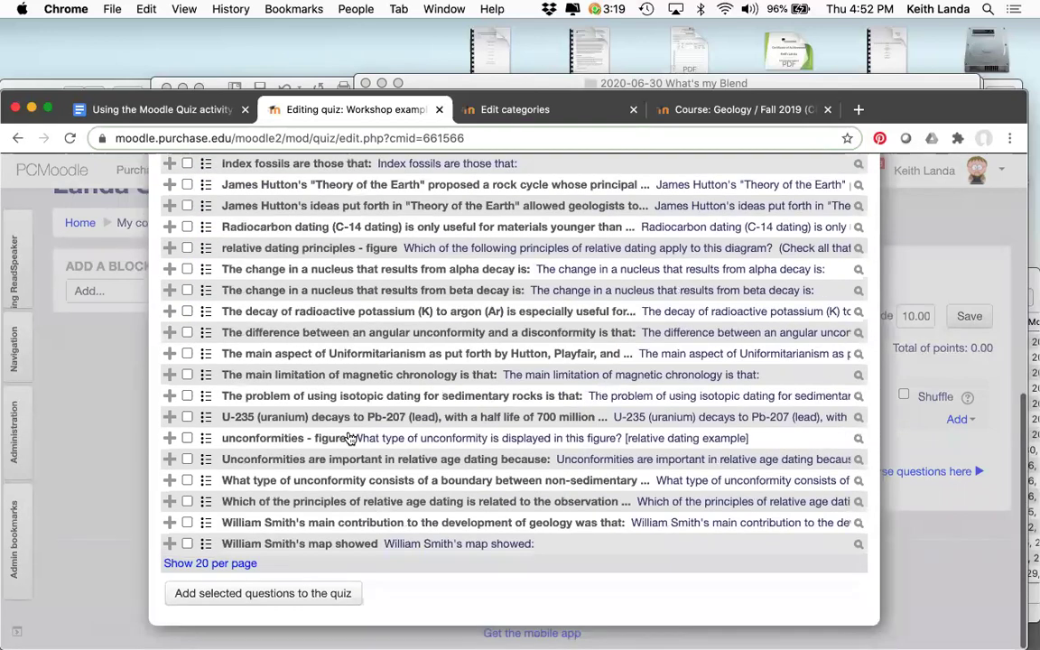
# Step: Select the questions on alpha decay, Uniformitarianism, the unconformities figure, the non-sedimentary boundary unconformity and the principles of relative age dating
pyautogui.click(187, 502)
pyautogui.click(187, 439)
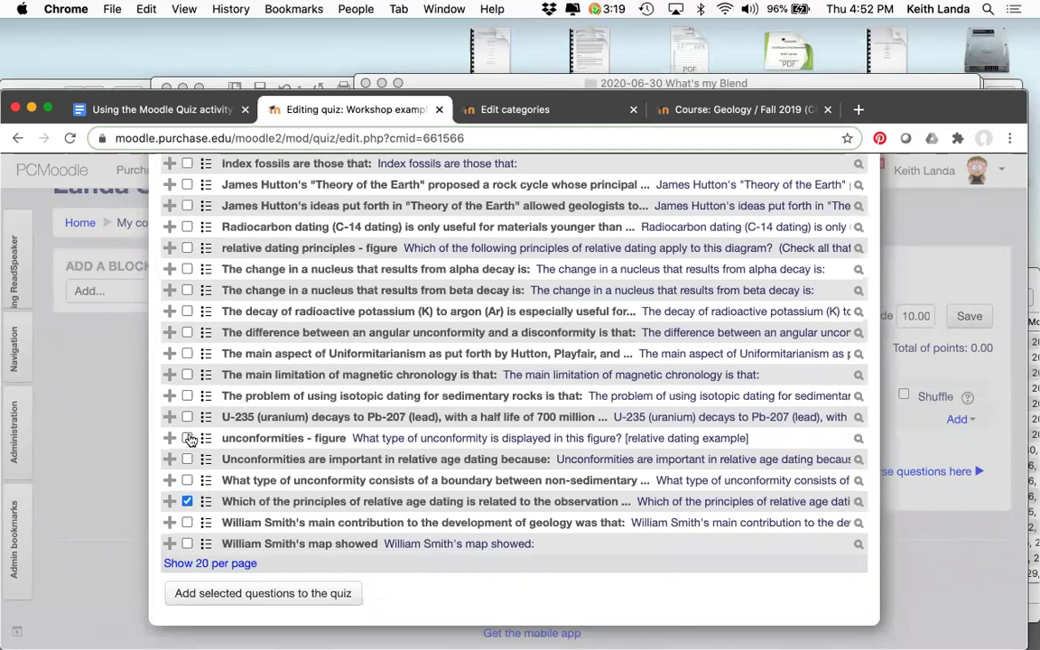
pyautogui.click(186, 355)
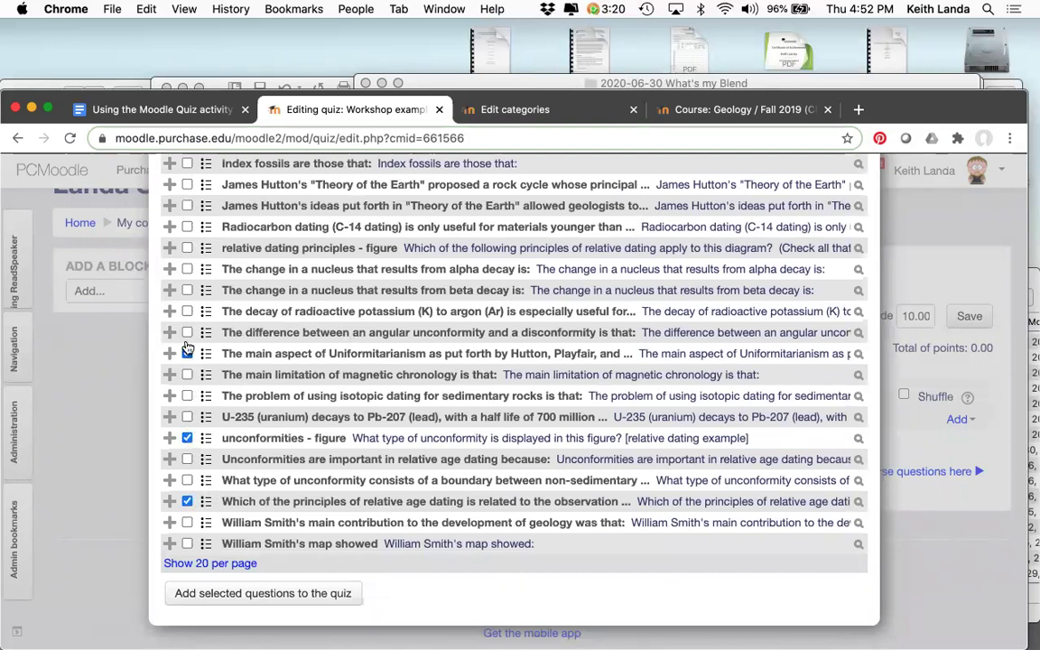
pyautogui.click(187, 270)
pyautogui.click(187, 479)
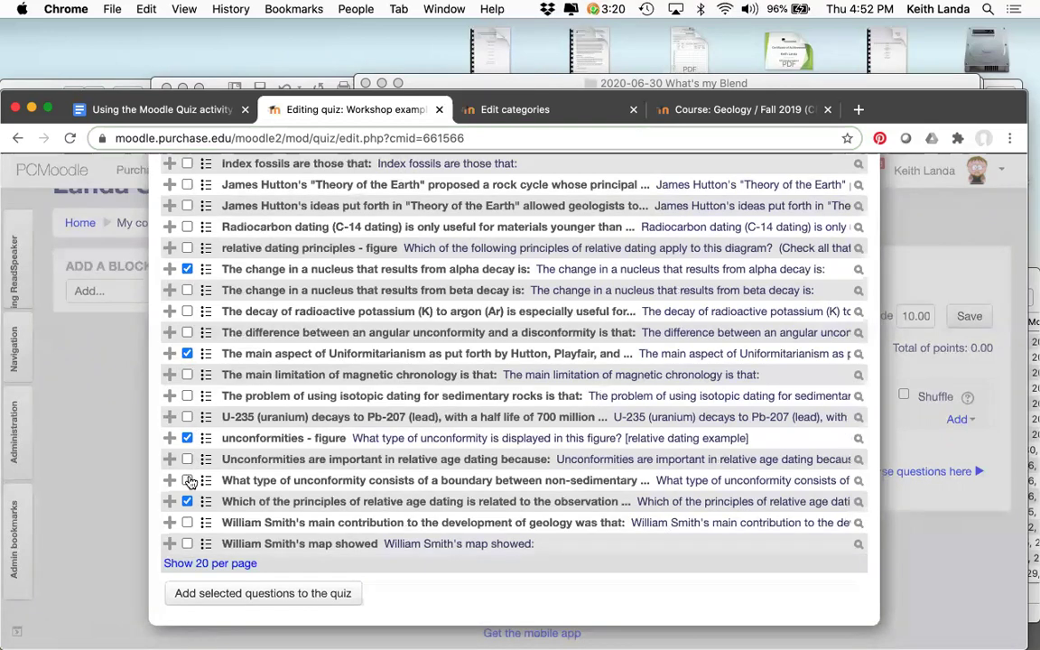
# Step: Select the questions on James Hutton's ideas and the known quantity of radioactive isotope, and add all selected questions to the quiz
pyautogui.scroll(3, 194, 362)
pyautogui.click(187, 310)
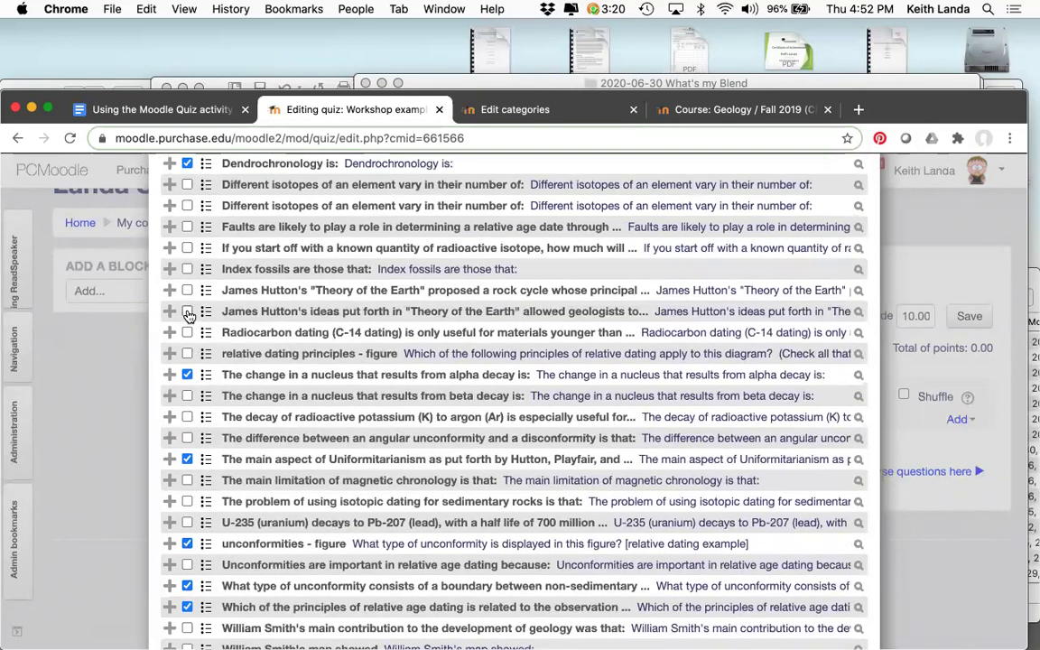
pyautogui.click(187, 248)
pyautogui.scroll(-3, 252, 329)
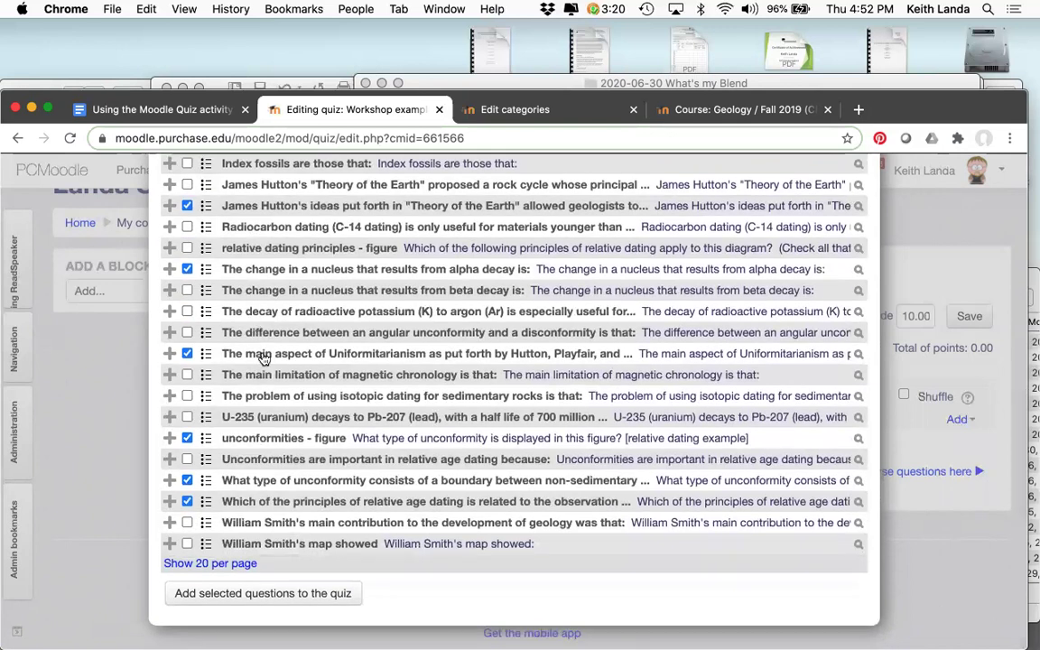
pyautogui.click(289, 594)
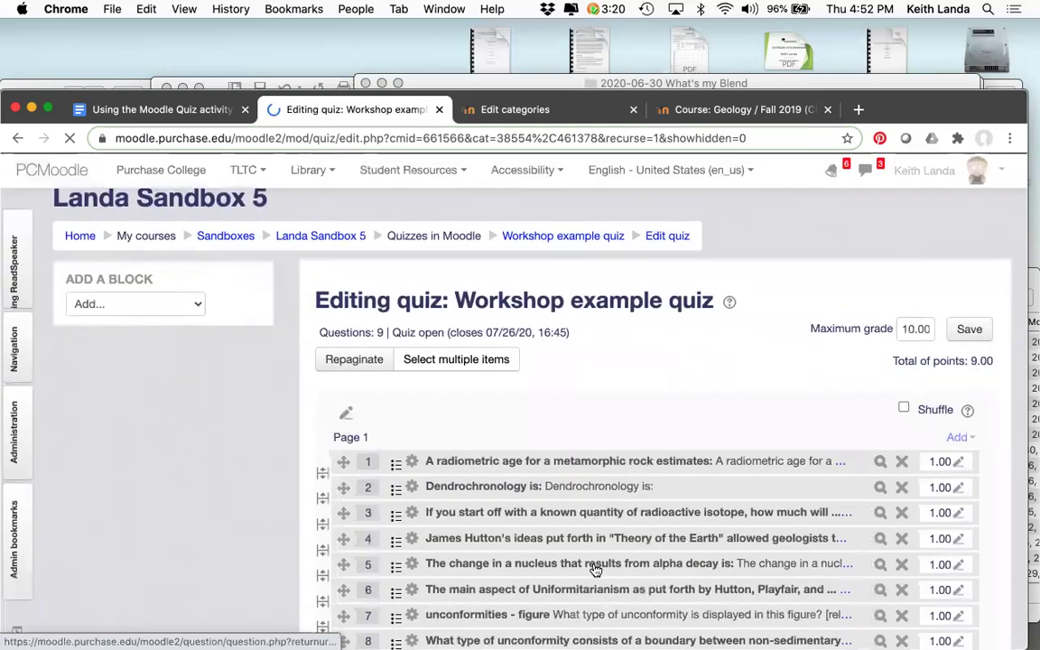
# Step: Add 10 random questions from the "What is life?" category at the end of the quiz
pyautogui.scroll(-4, 597, 566)
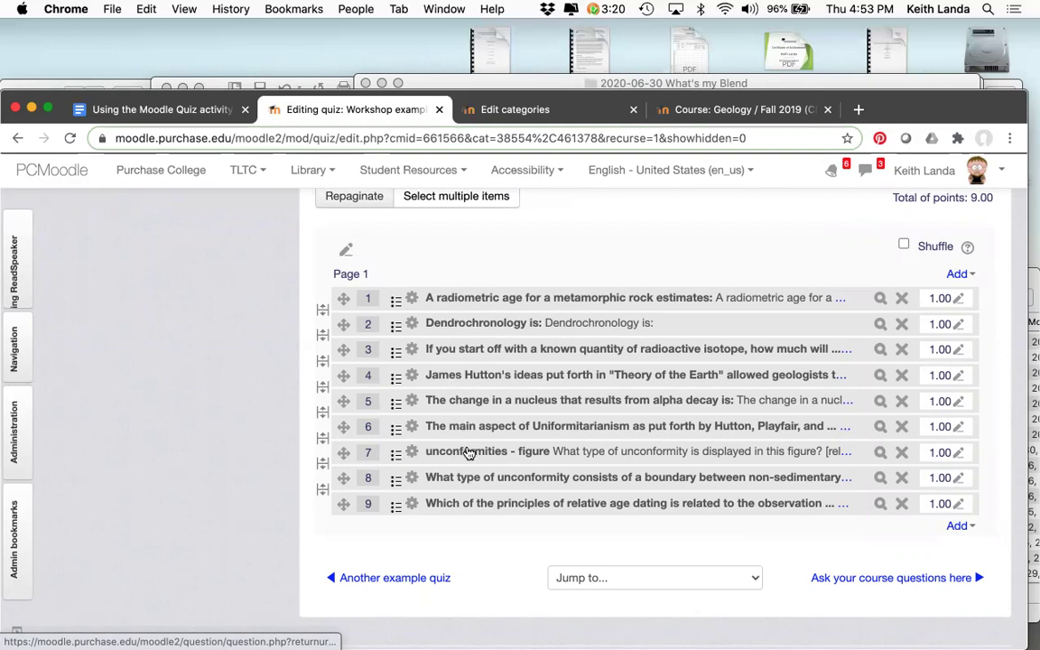
pyautogui.scroll(2, 469, 453)
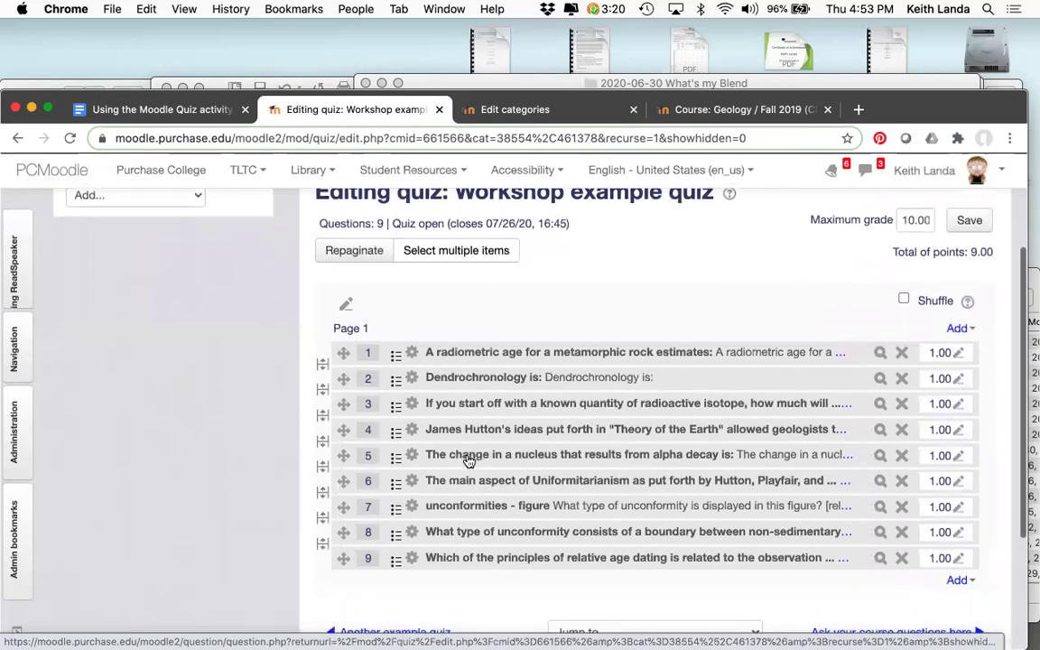
pyautogui.scroll(-2, 469, 461)
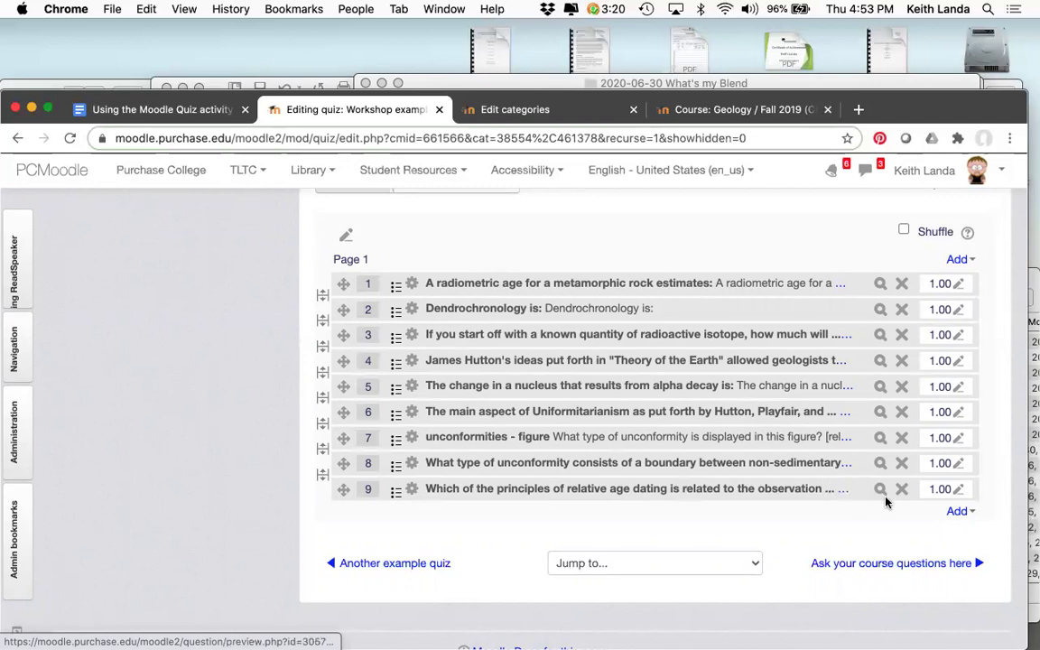
pyautogui.click(972, 514)
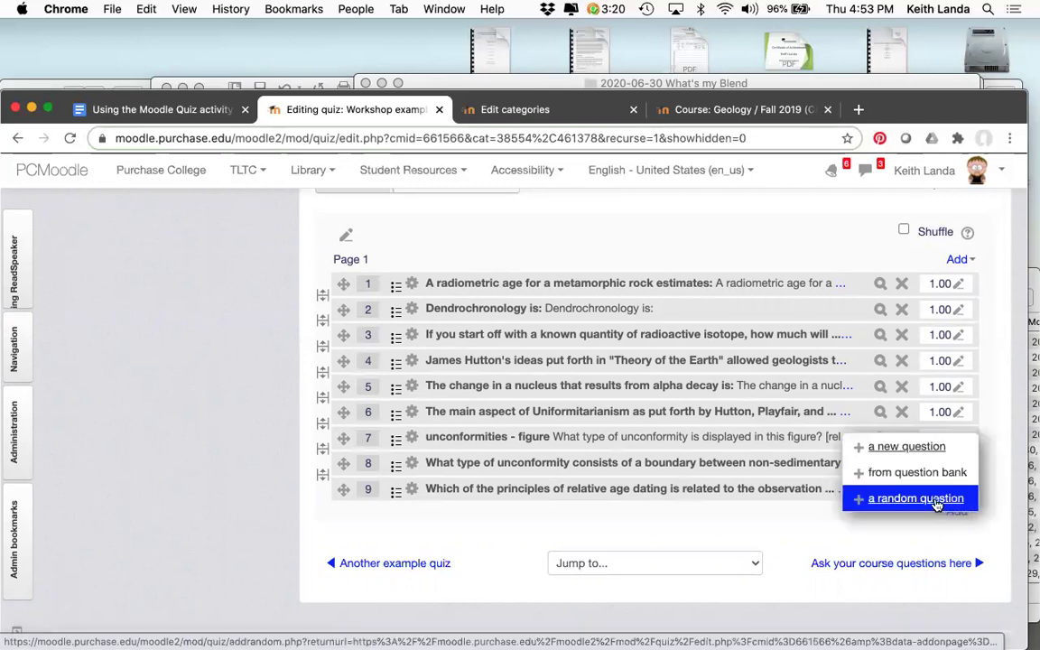
pyautogui.click(937, 502)
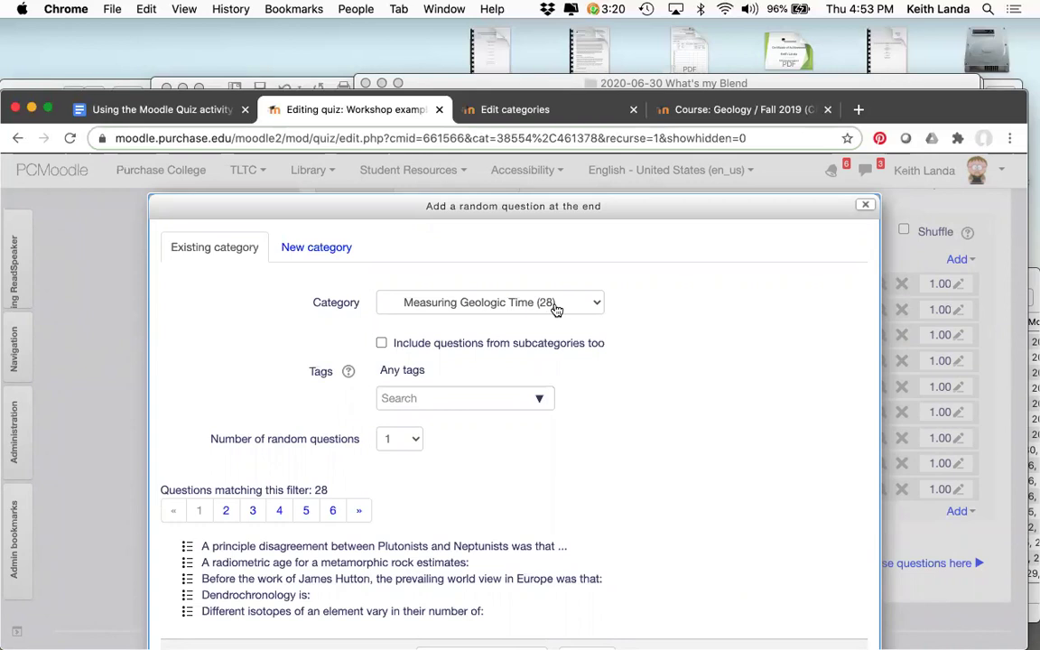
pyautogui.click(556, 309)
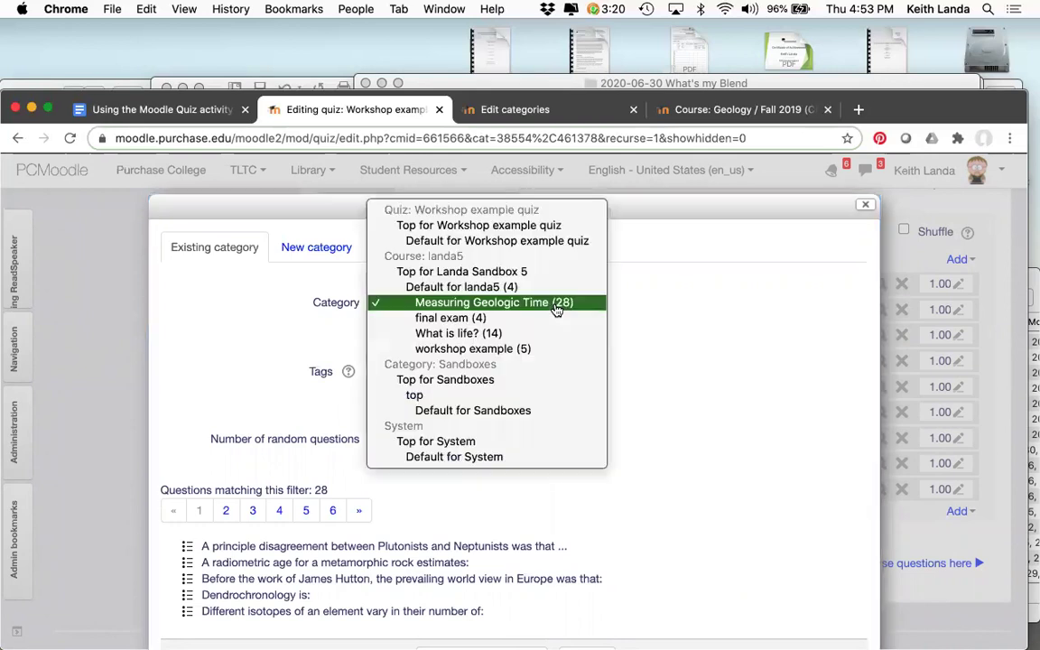
pyautogui.click(480, 334)
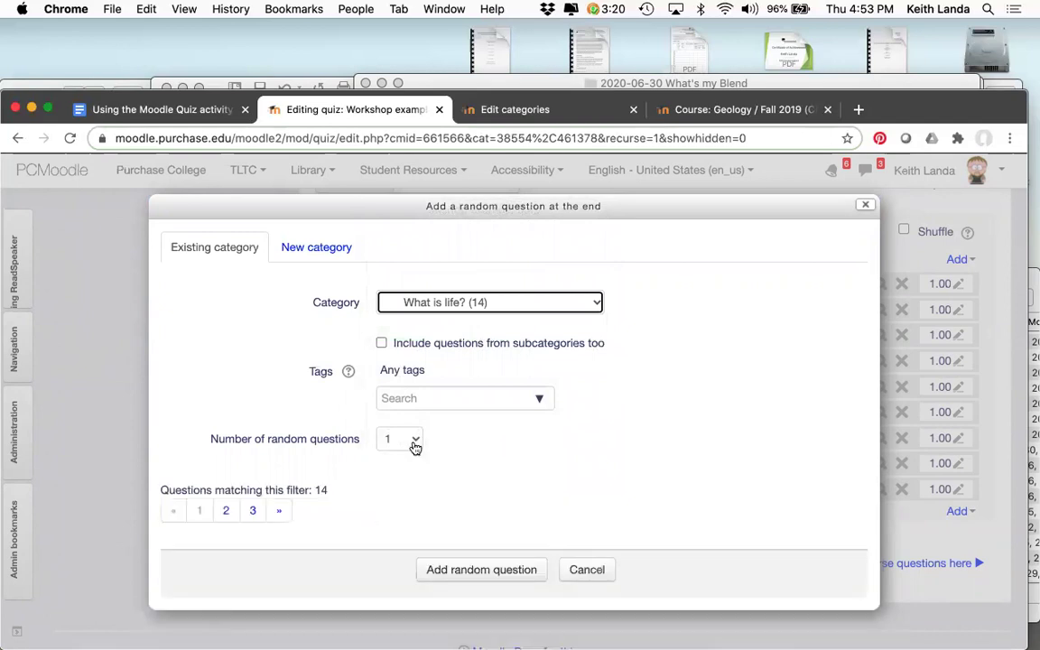
pyautogui.click(416, 447)
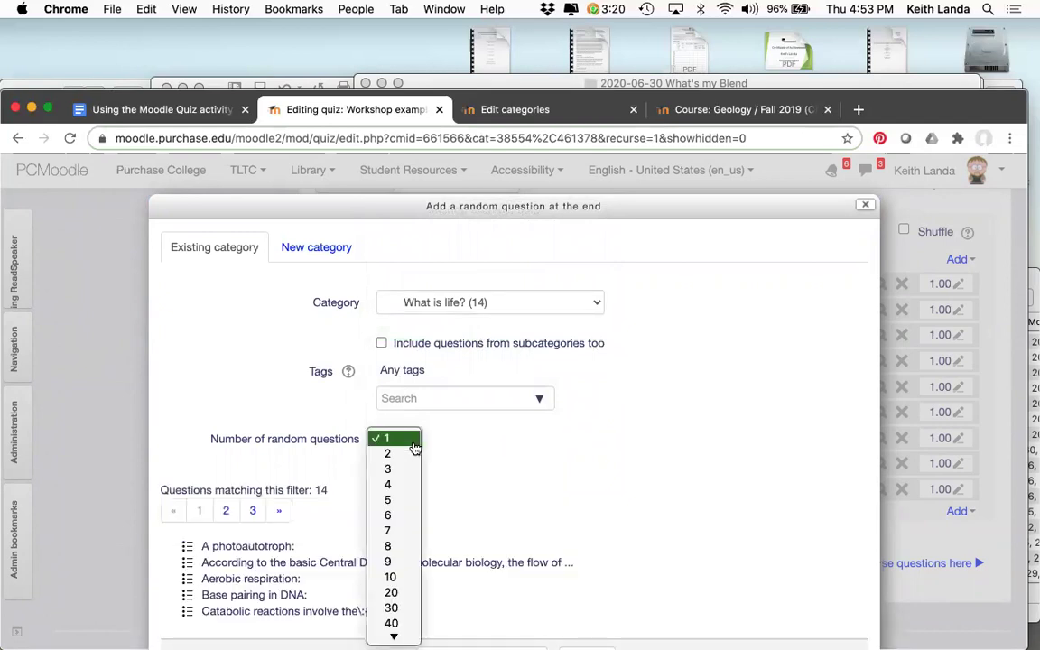
pyautogui.click(395, 577)
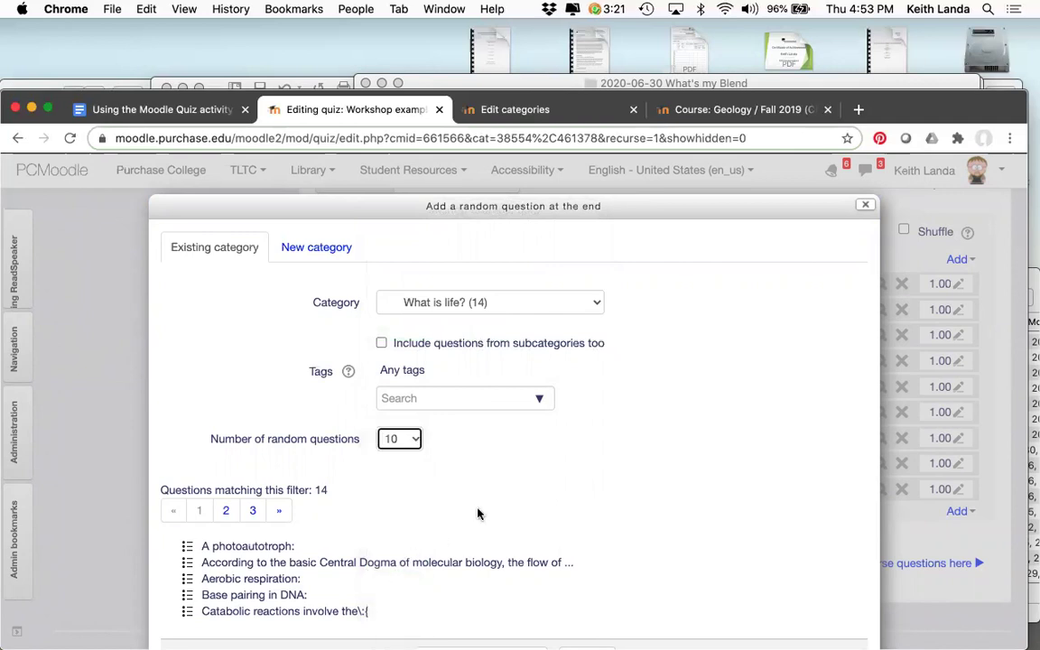
pyautogui.scroll(-3, 517, 487)
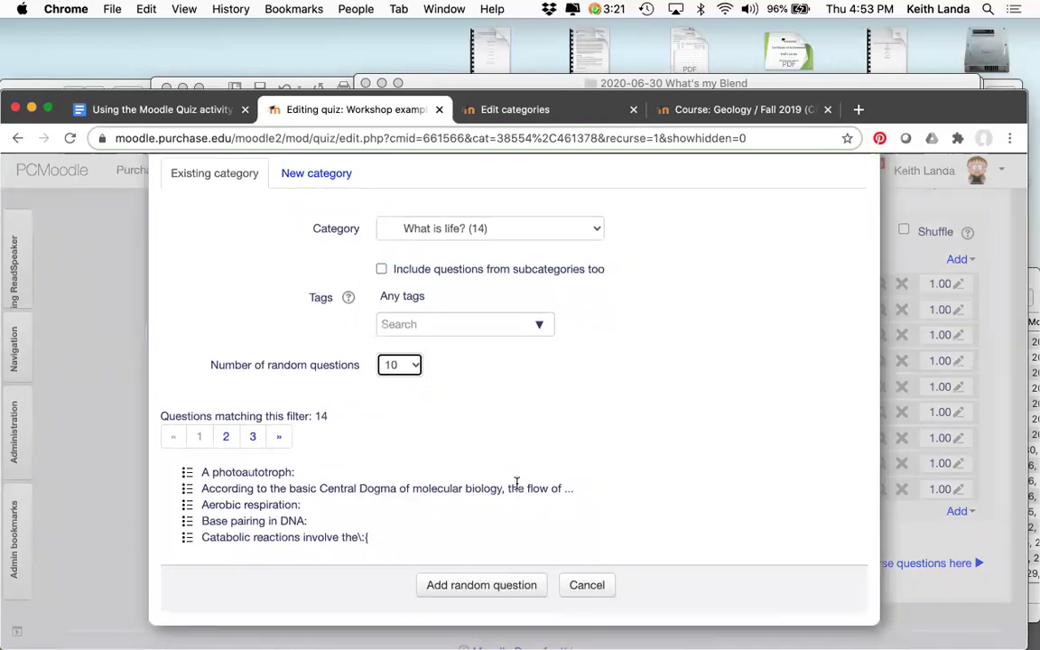
pyautogui.click(504, 585)
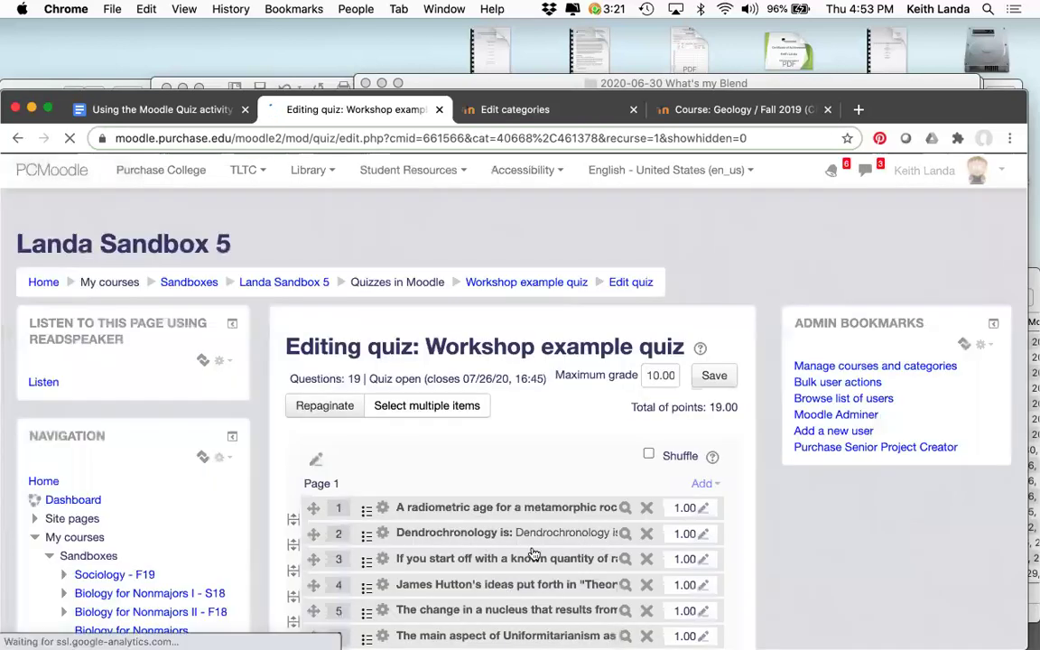
# Step: Review the quiz's question list and the question types offered for adding a new question at its end
pyautogui.scroll(-5, 533, 552)
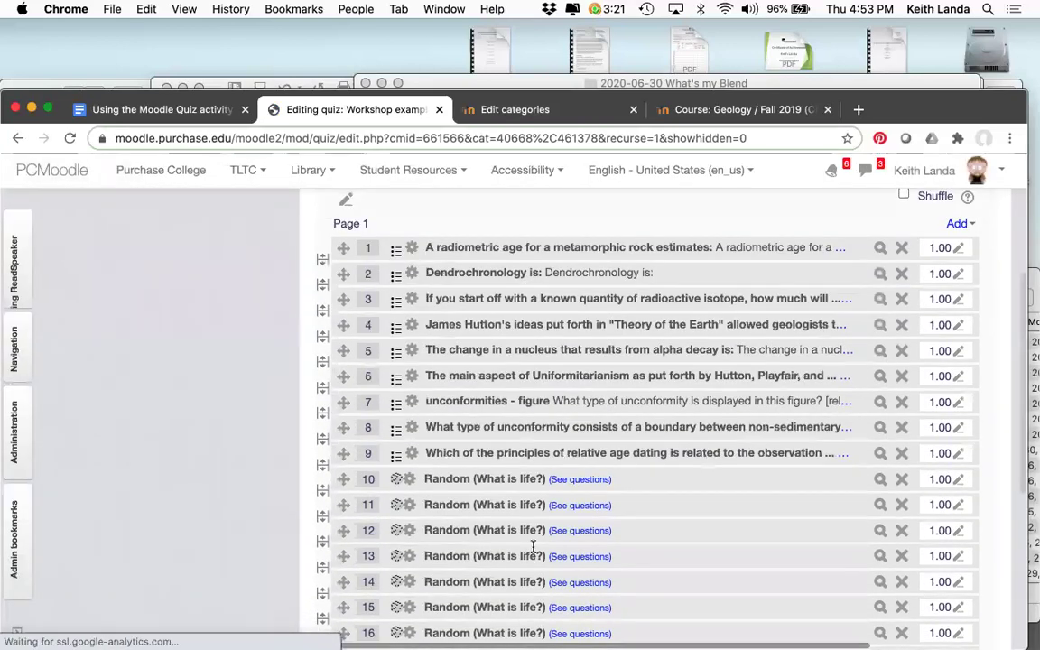
pyautogui.scroll(-1, 533, 546)
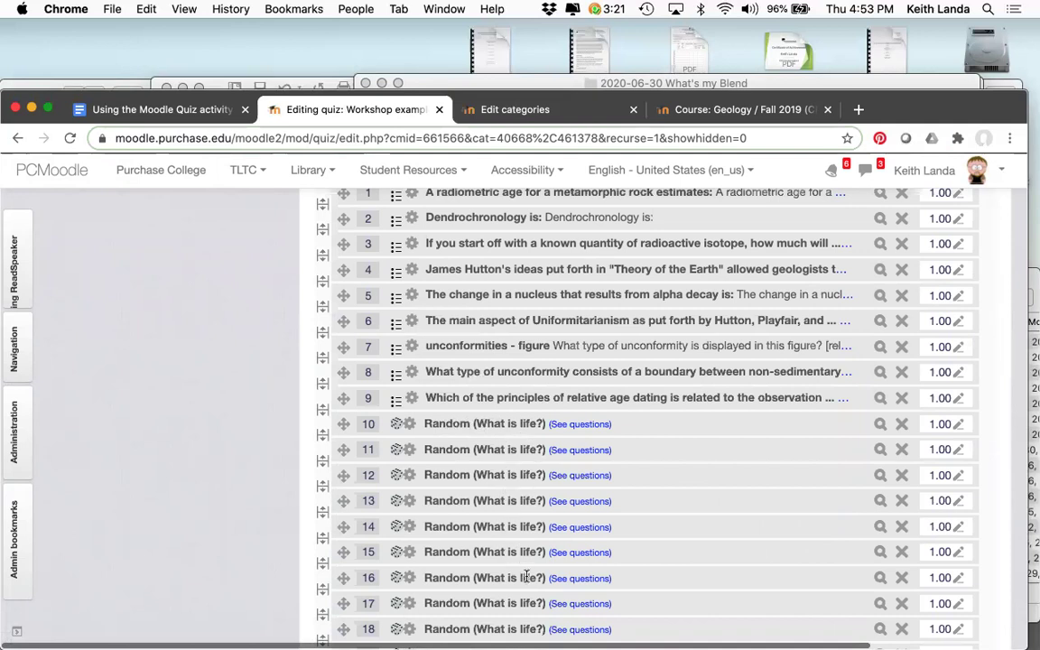
pyautogui.scroll(-2, 527, 576)
pyautogui.scroll(3, 536, 423)
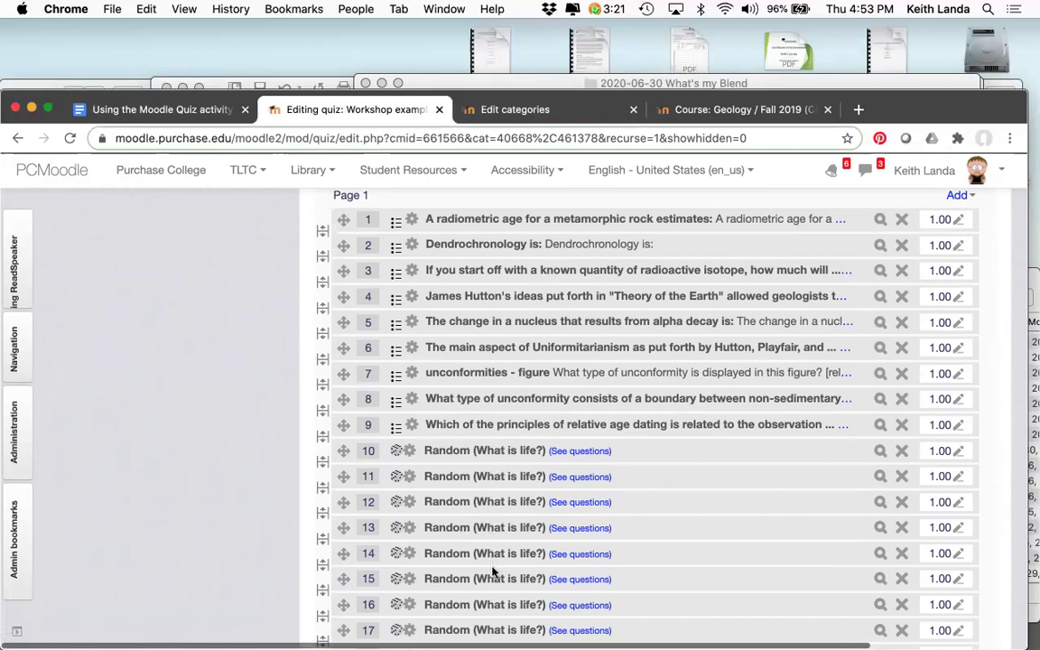
pyautogui.scroll(-3, 494, 574)
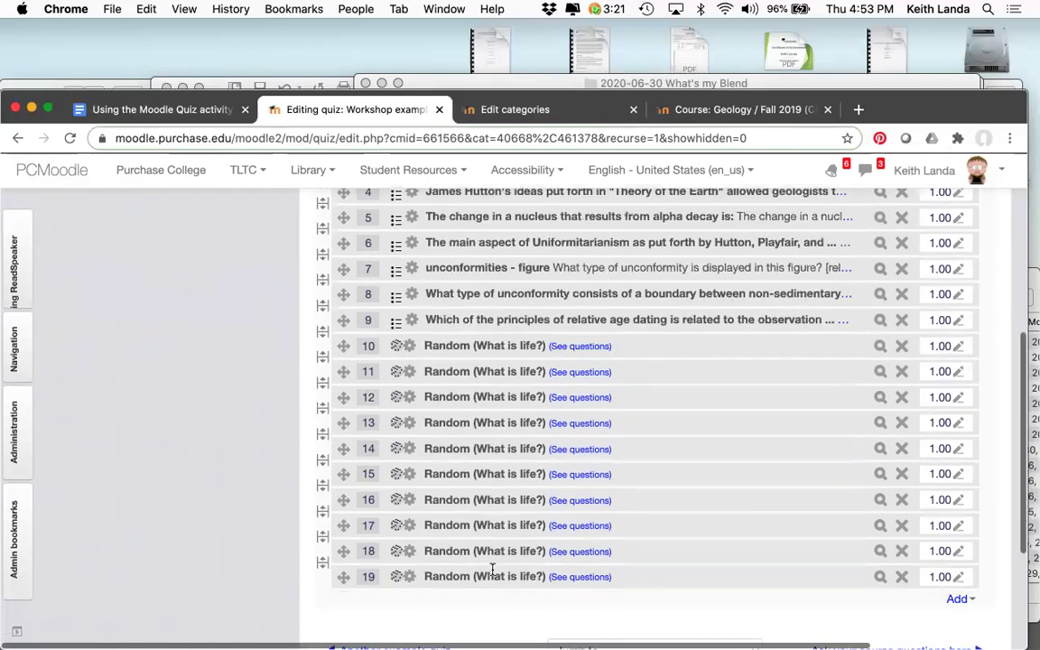
pyautogui.click(958, 598)
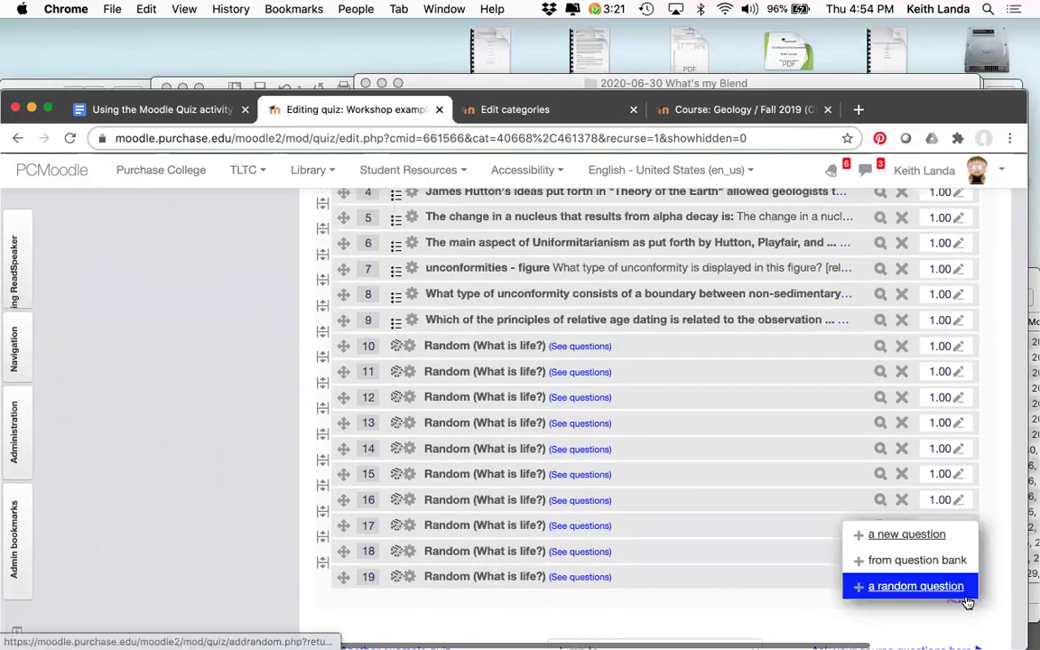
pyautogui.click(911, 536)
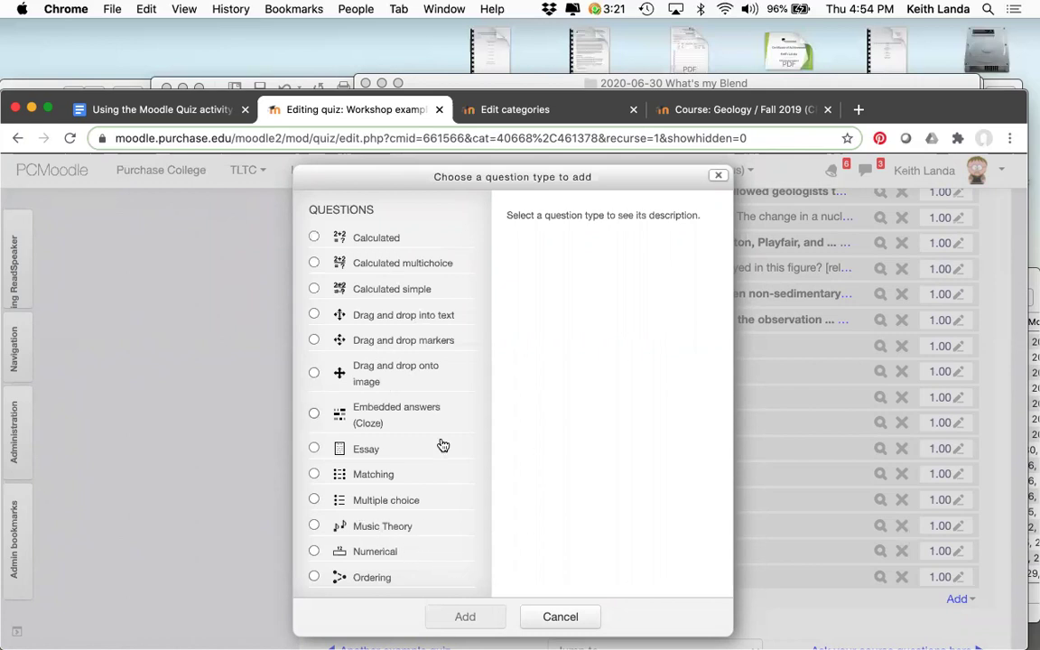
pyautogui.click(563, 618)
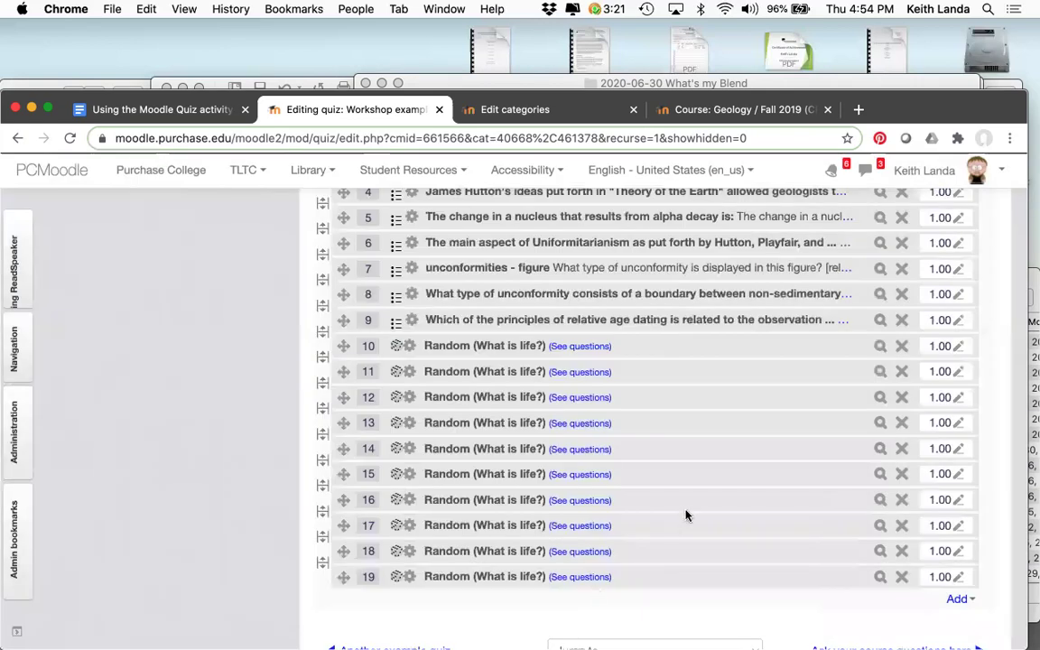
# Step: Open the question bank for adding at the end of the quiz and list questions from the sandbox course's top category
pyautogui.scroll(5, 687, 516)
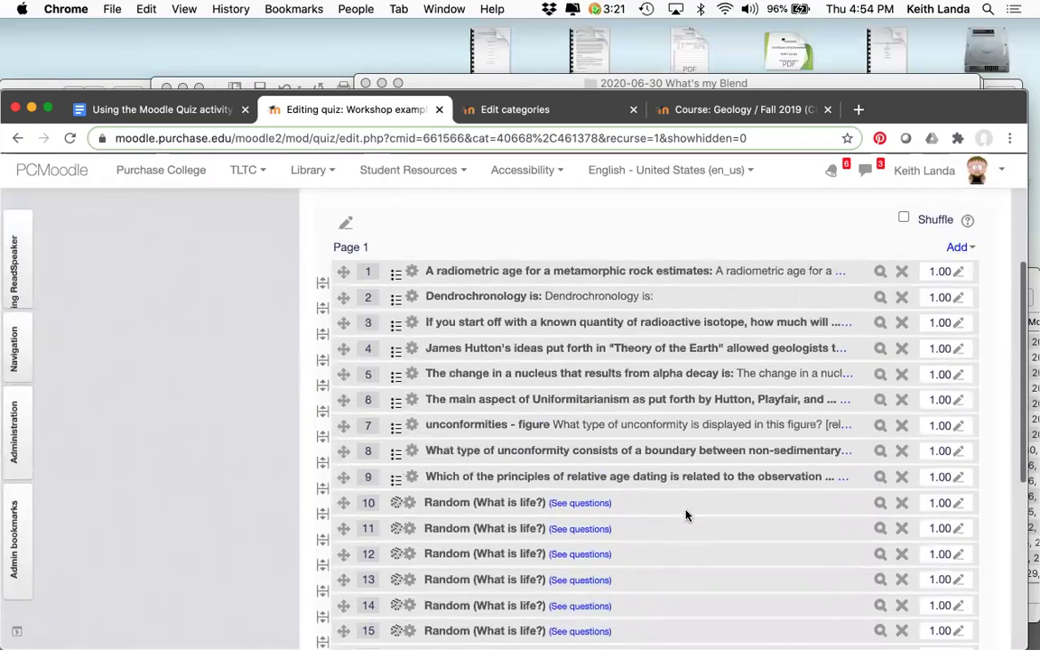
pyautogui.scroll(-5, 686, 515)
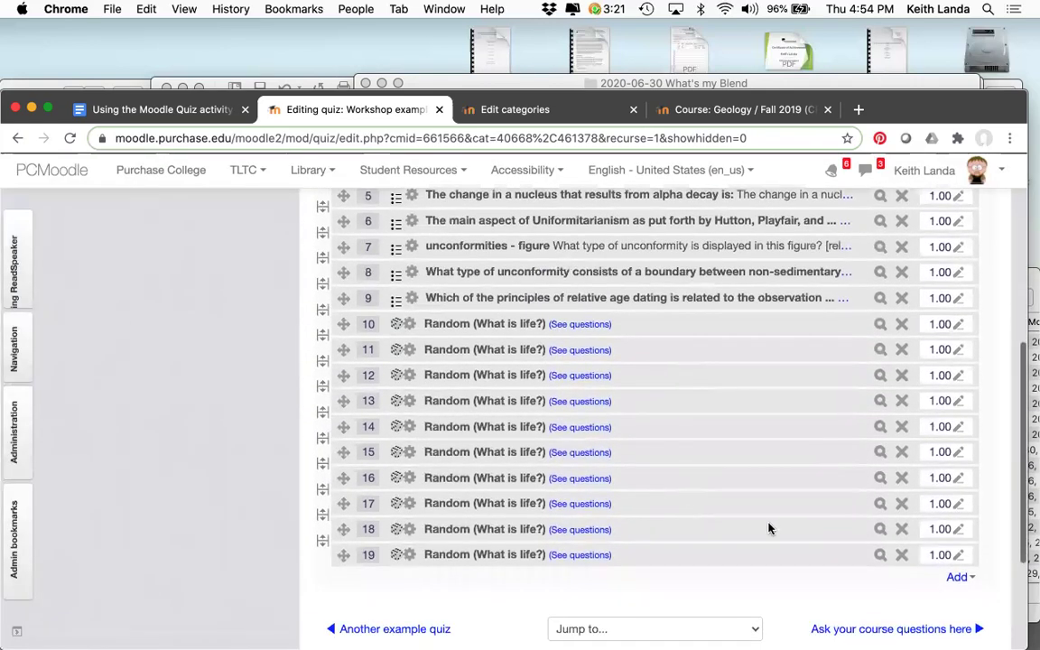
pyautogui.click(957, 578)
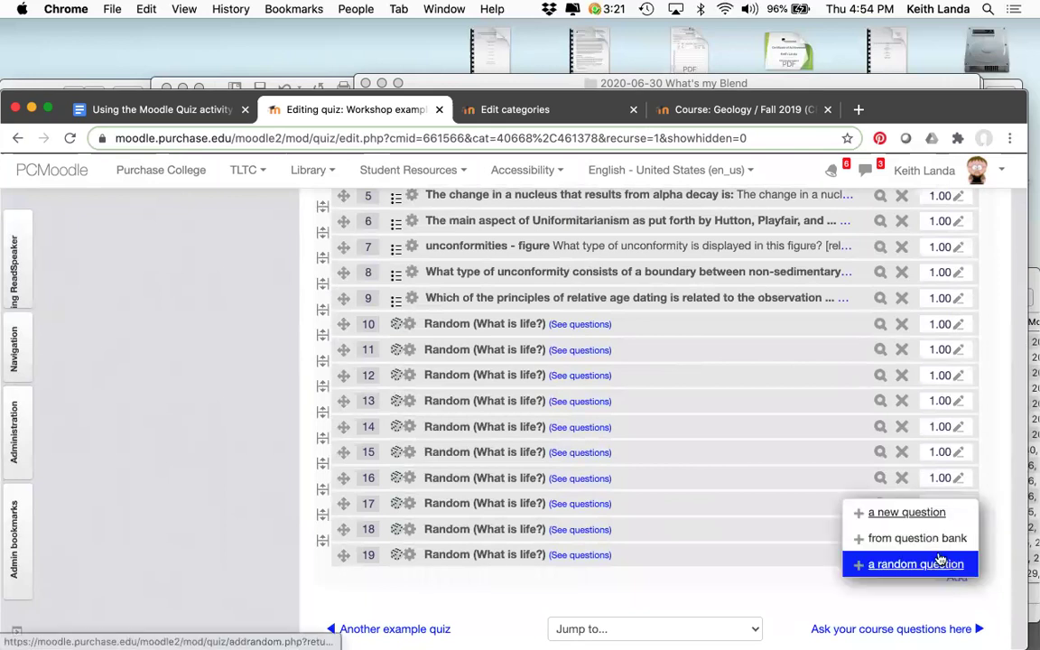
pyautogui.click(908, 540)
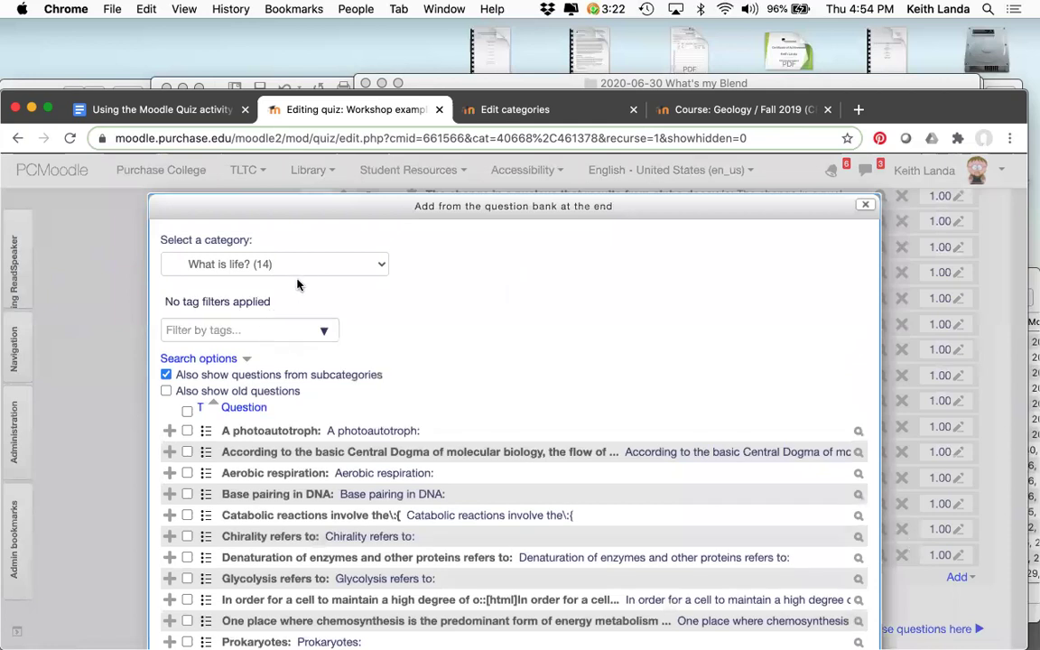
pyautogui.click(282, 263)
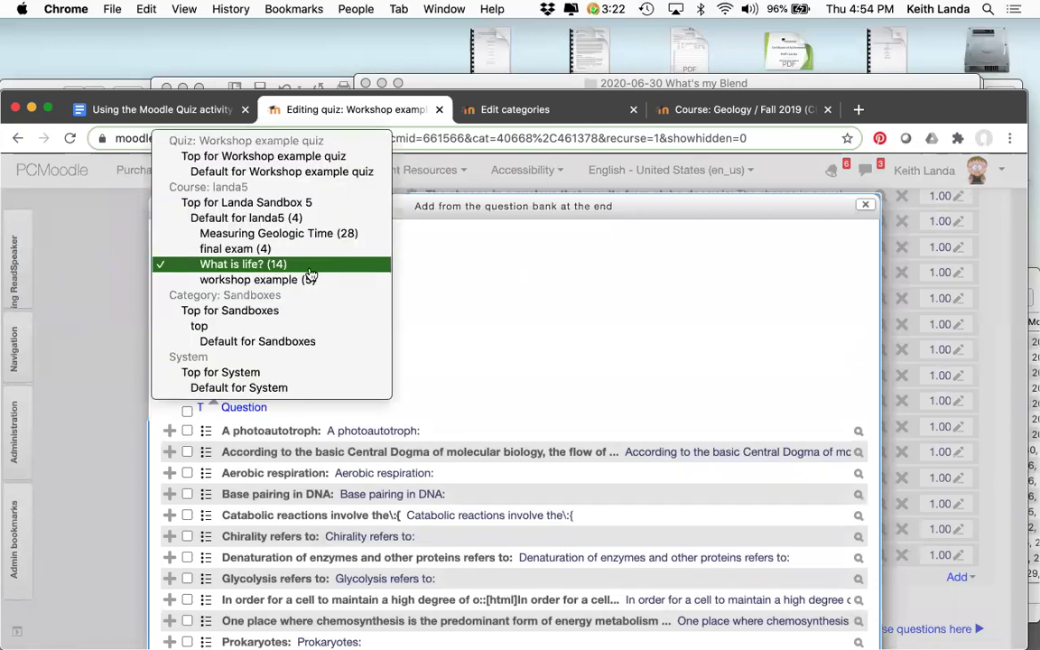
pyautogui.click(281, 207)
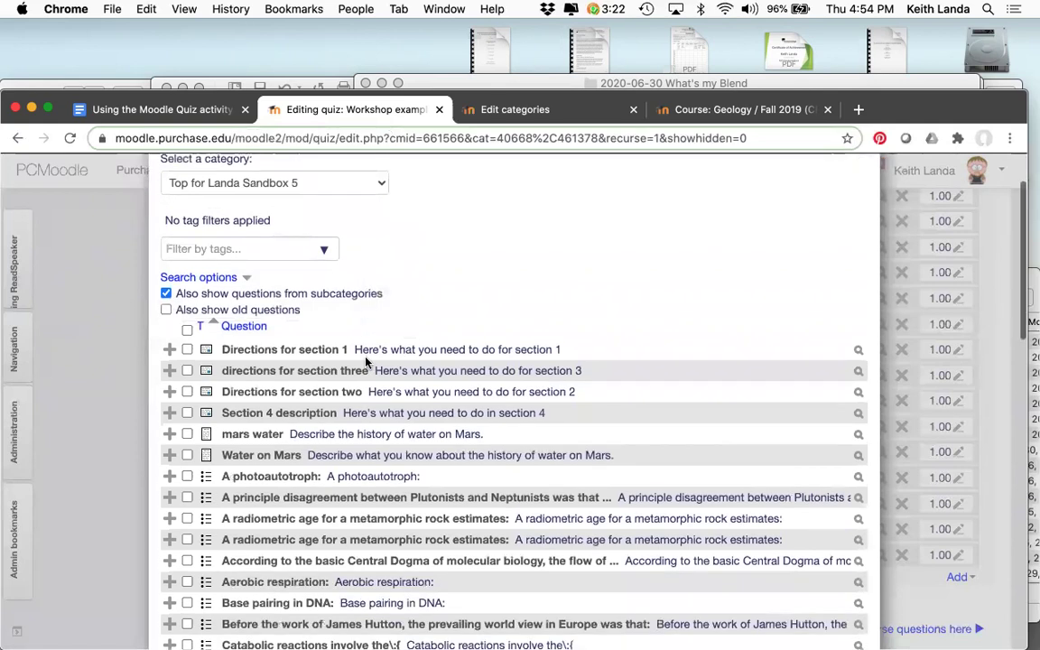
# Step: Select the essay question "Water on Mars" and add it to the quiz
pyautogui.scroll(-2, 366, 361)
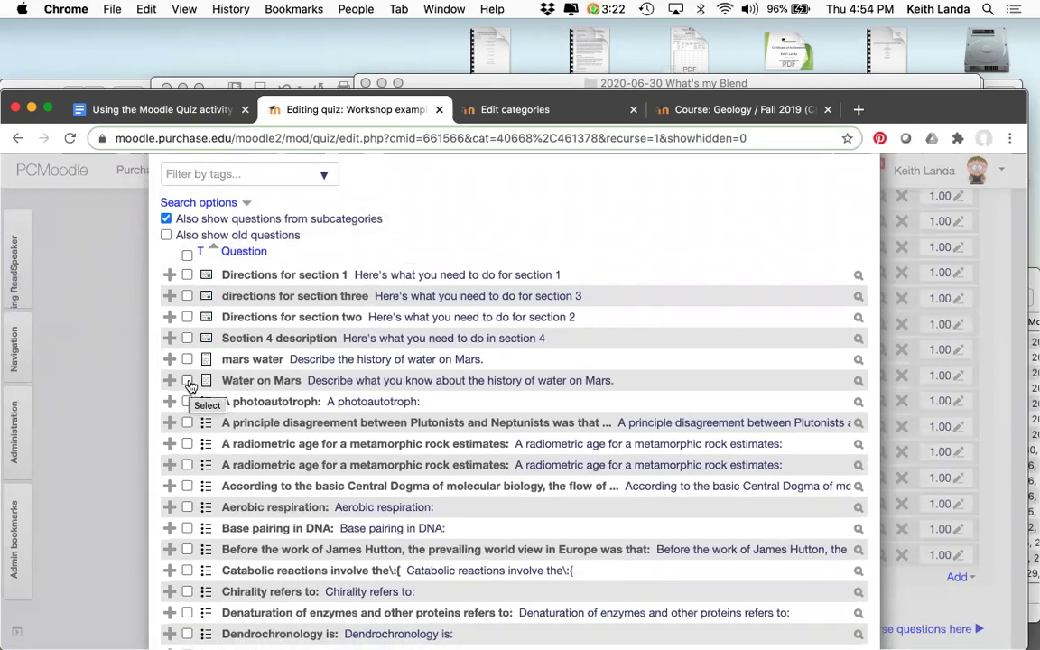
pyautogui.click(188, 382)
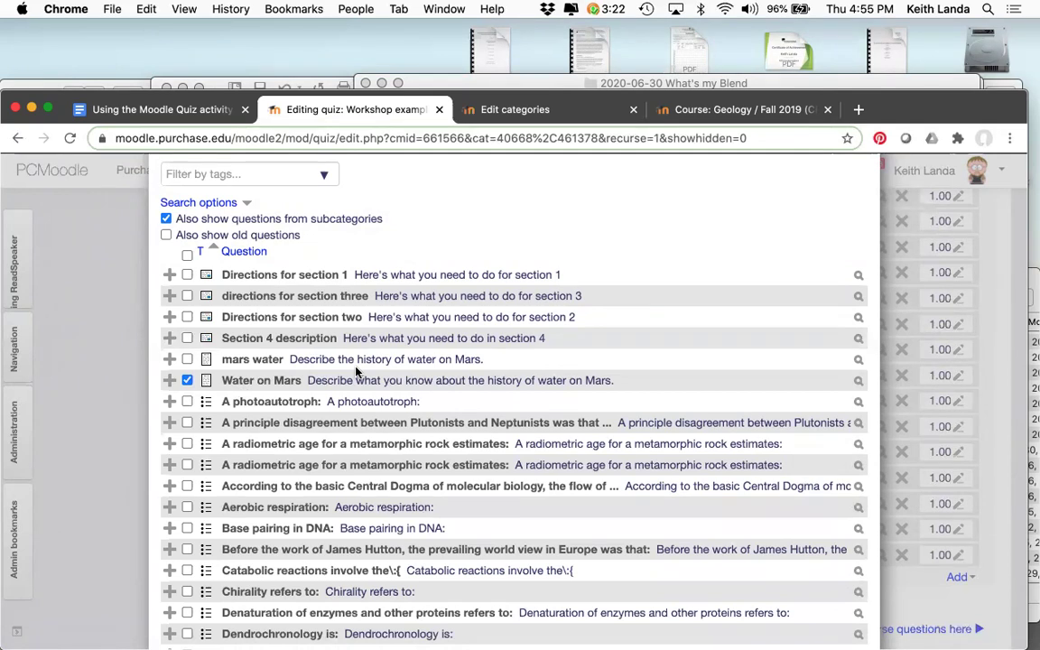
pyautogui.scroll(-3, 357, 371)
pyautogui.scroll(-15, 356, 371)
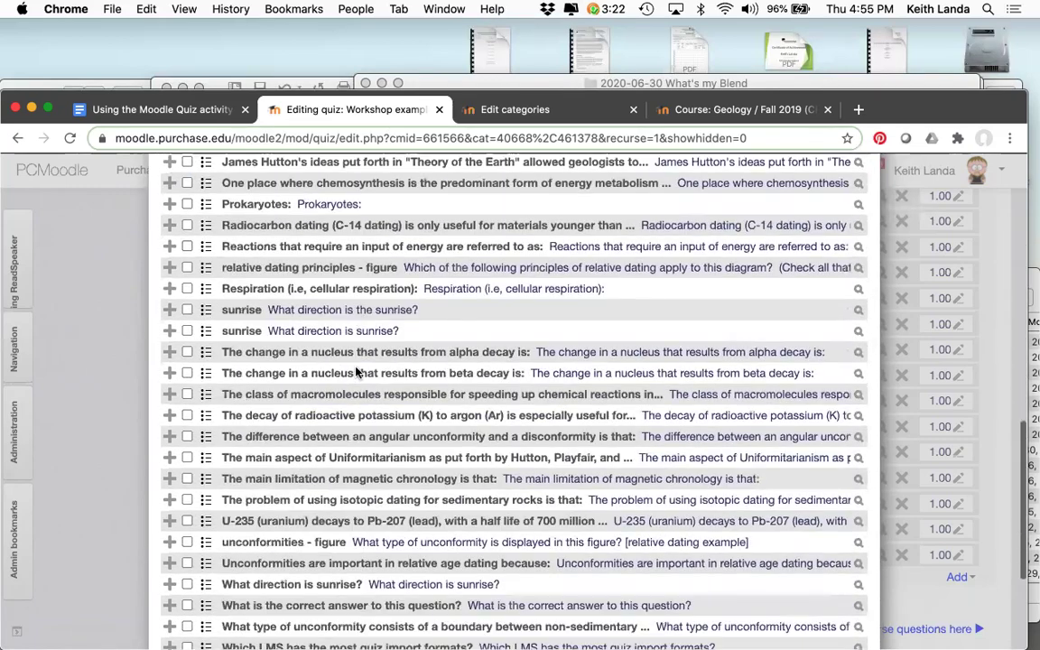
pyautogui.scroll(-6, 357, 371)
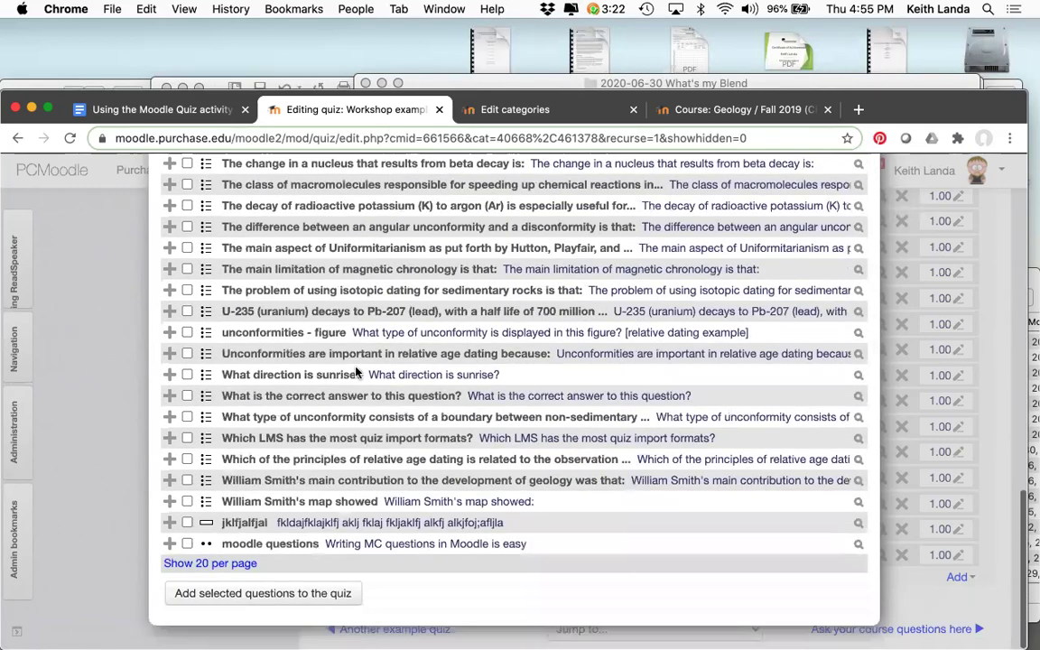
pyautogui.click(269, 592)
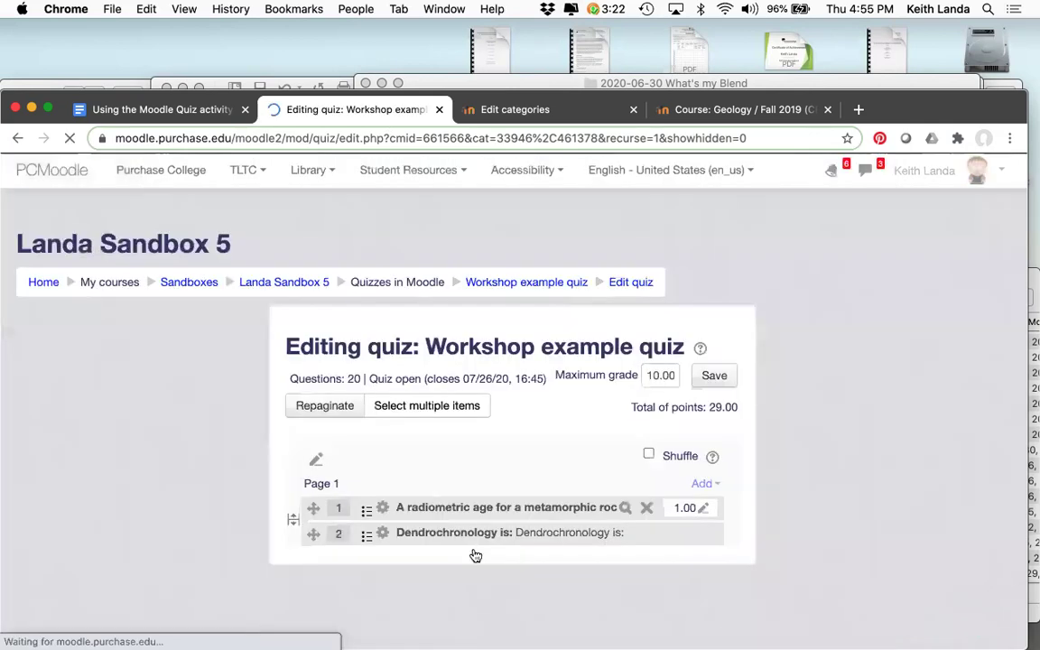
# Step: Insert a page break after question 9, so the random questions start on page 2
pyautogui.scroll(-5, 474, 551)
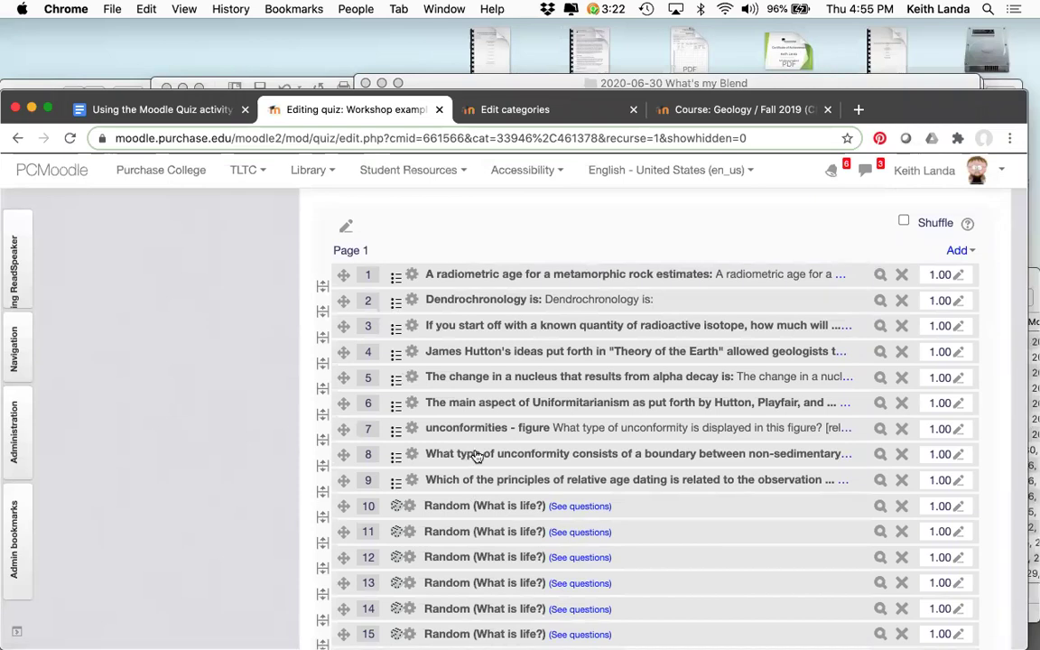
pyautogui.scroll(-5, 477, 456)
pyautogui.scroll(3, 476, 443)
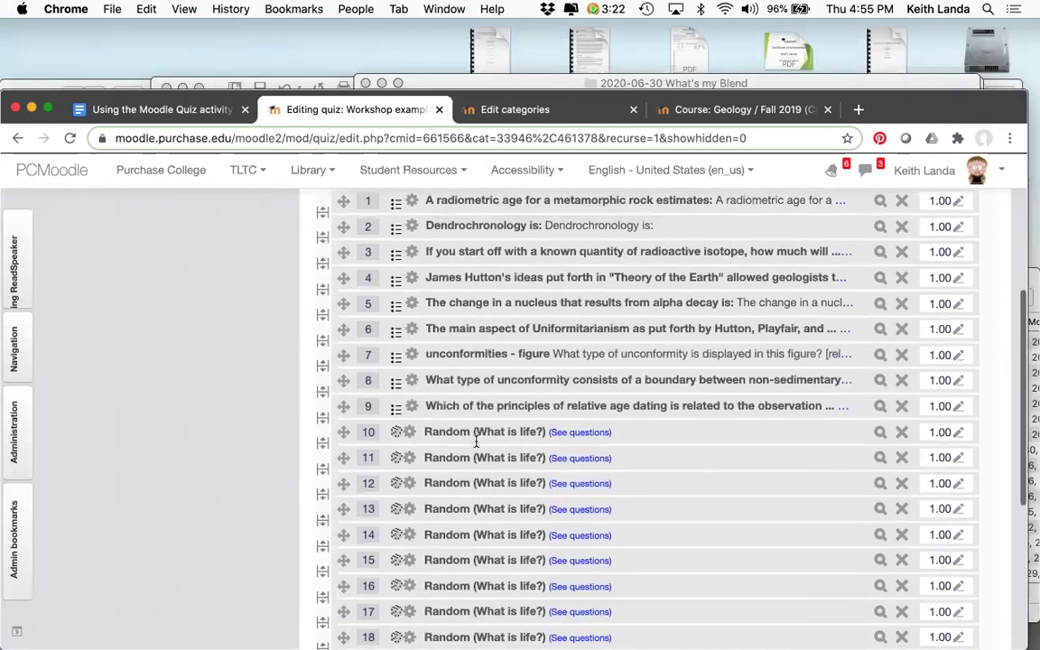
pyautogui.scroll(4, 476, 438)
pyautogui.scroll(-6, 477, 436)
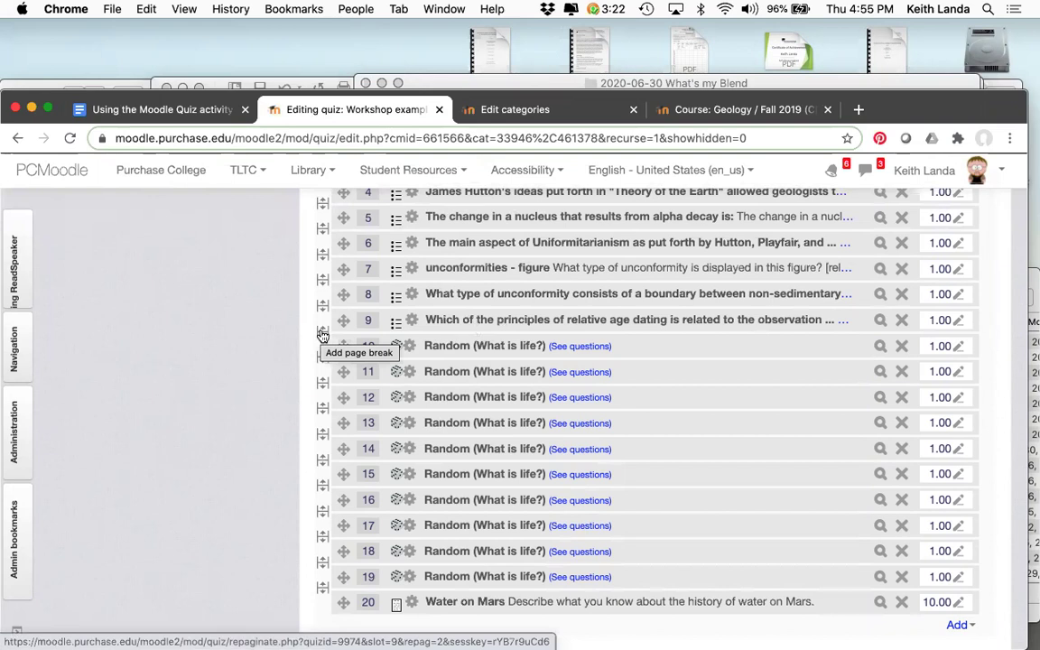
pyautogui.scroll(3, 469, 334)
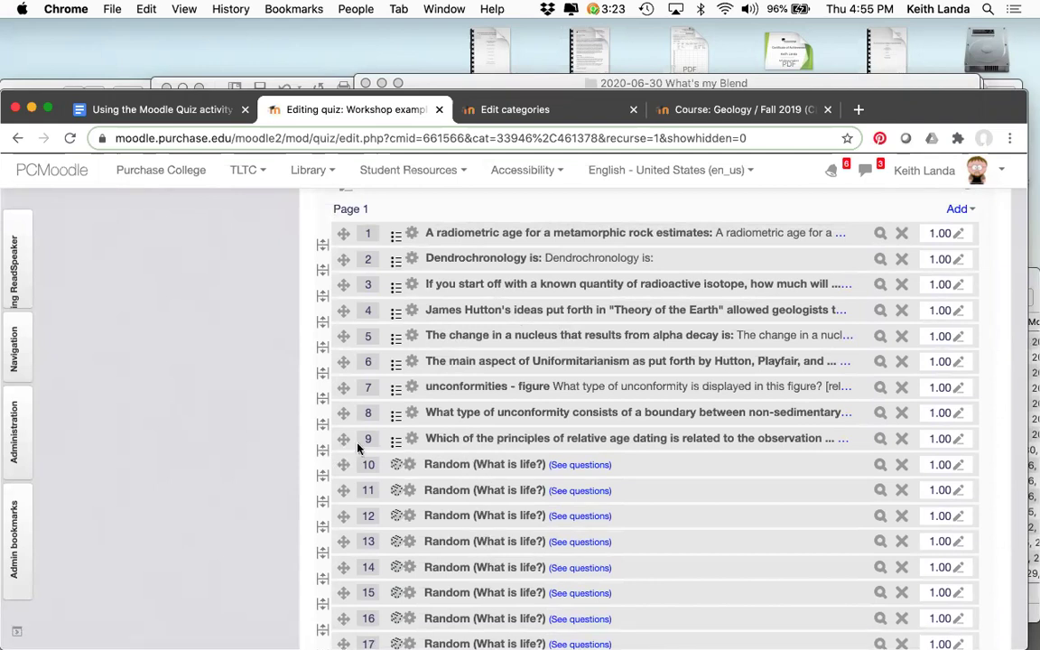
pyautogui.click(321, 451)
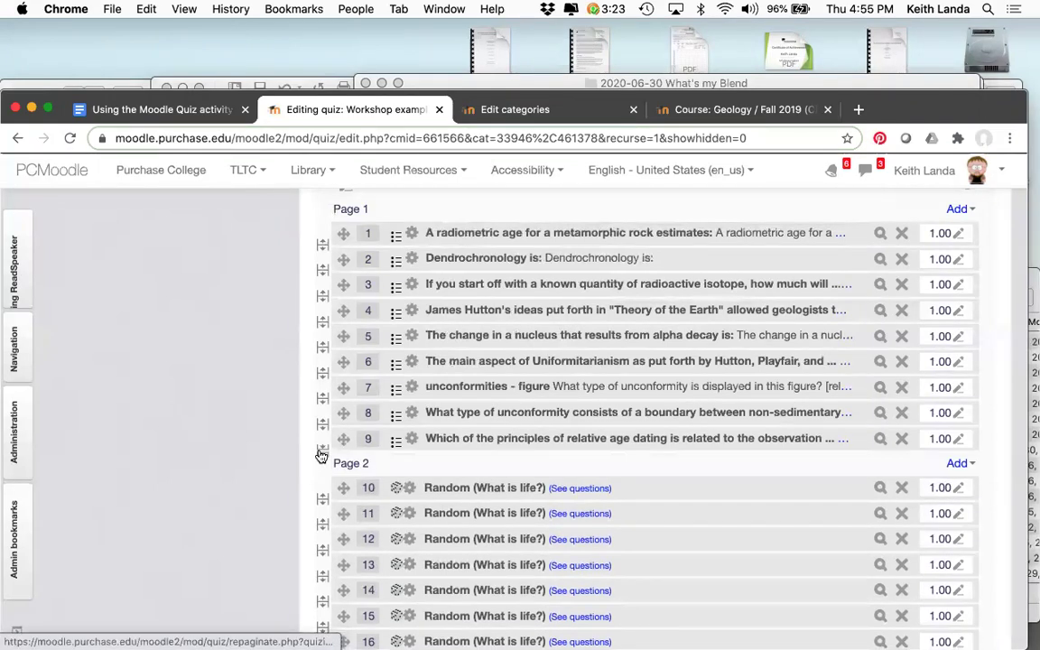
# Step: Insert a page break after question 19, putting the "Water on Mars" question on page 3
pyautogui.scroll(-5, 322, 456)
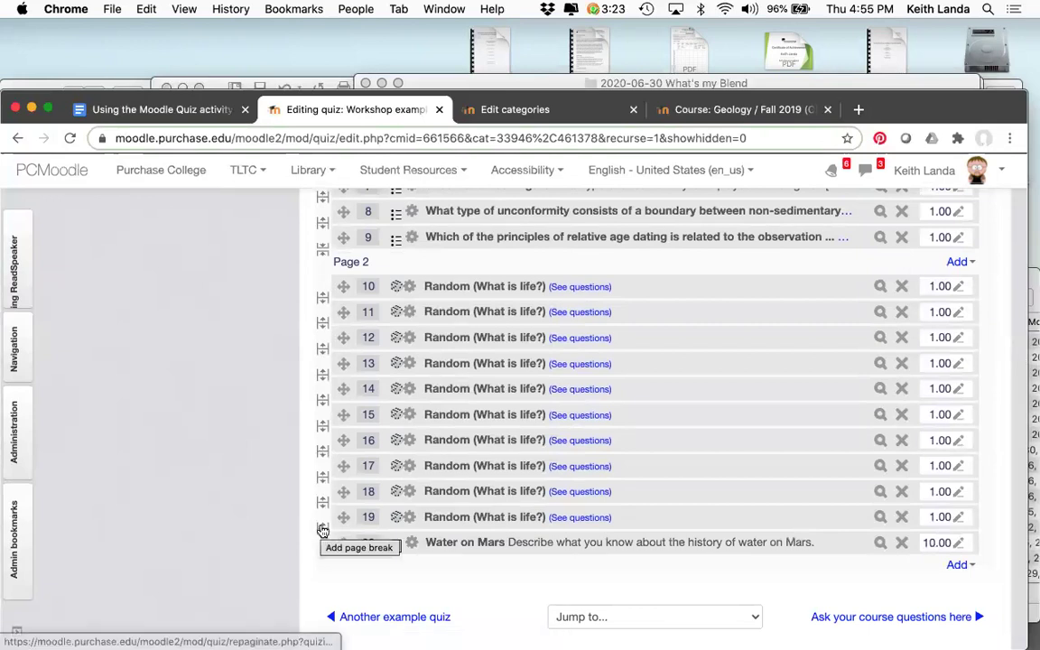
pyautogui.click(323, 530)
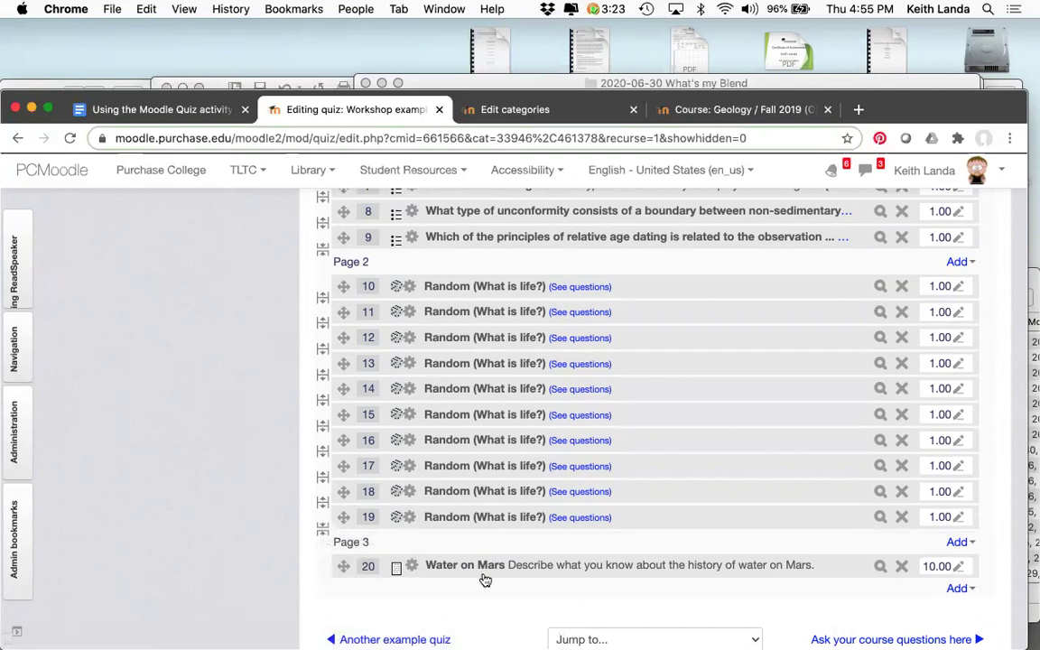
pyautogui.scroll(3, 639, 564)
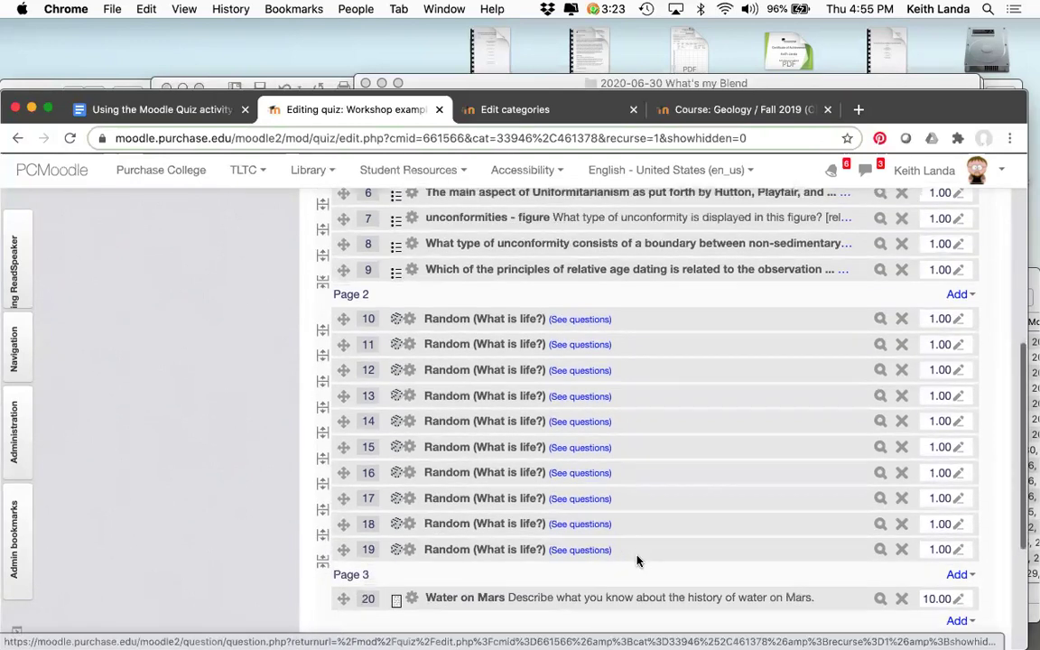
pyautogui.scroll(4, 683, 567)
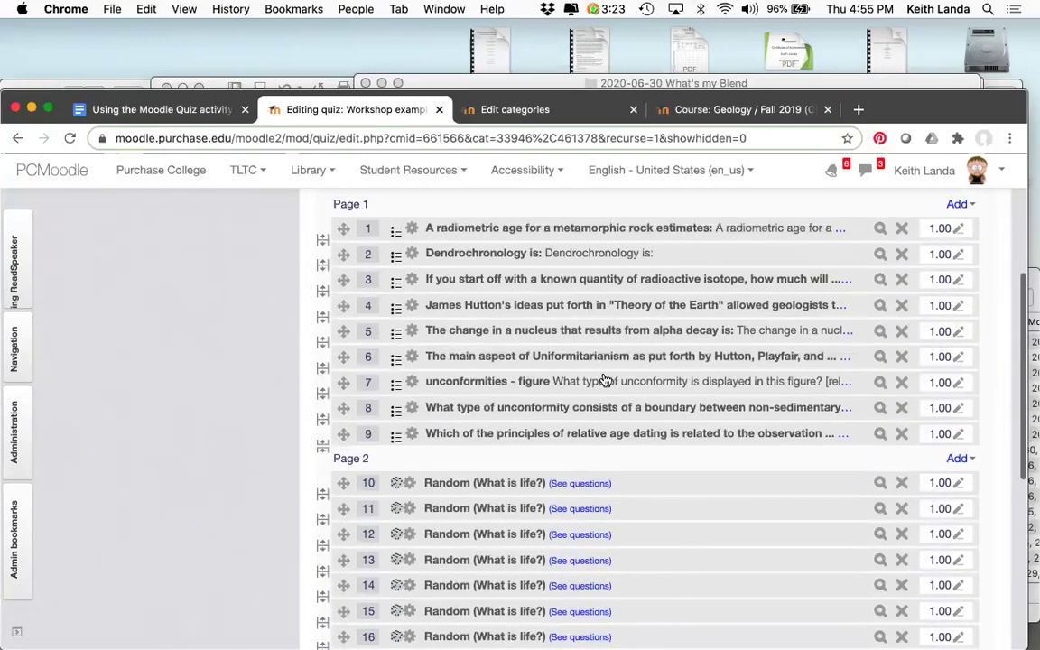
pyautogui.scroll(-4, 699, 566)
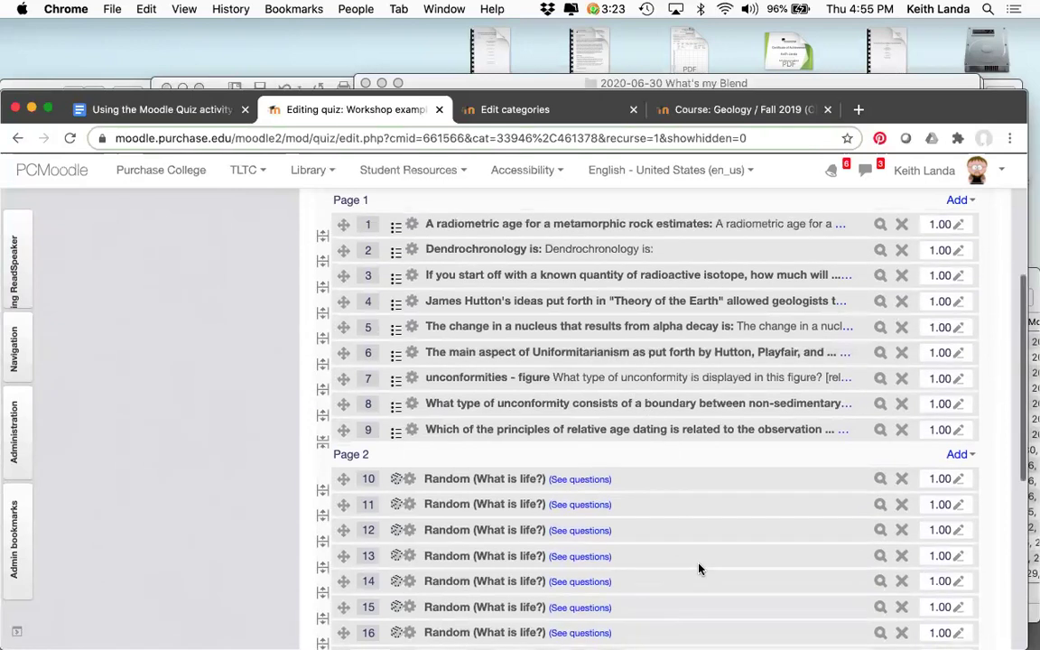
# Step: Start a preview attempt of the Workshop example quiz and look through the questions on its first page
pyautogui.scroll(10, 699, 568)
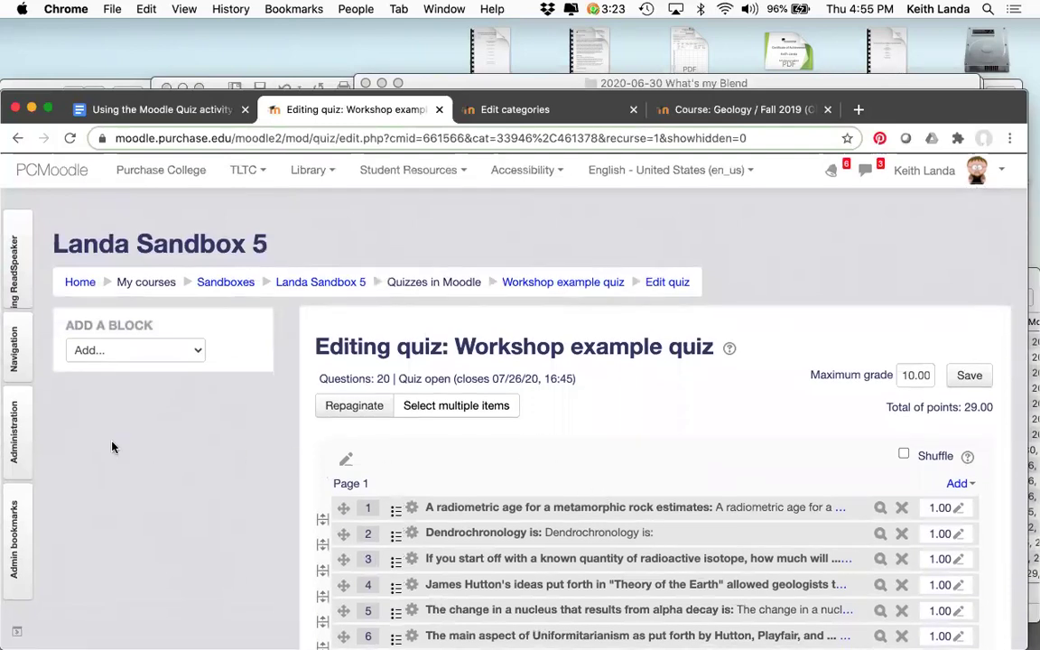
pyautogui.moveTo(22, 436)
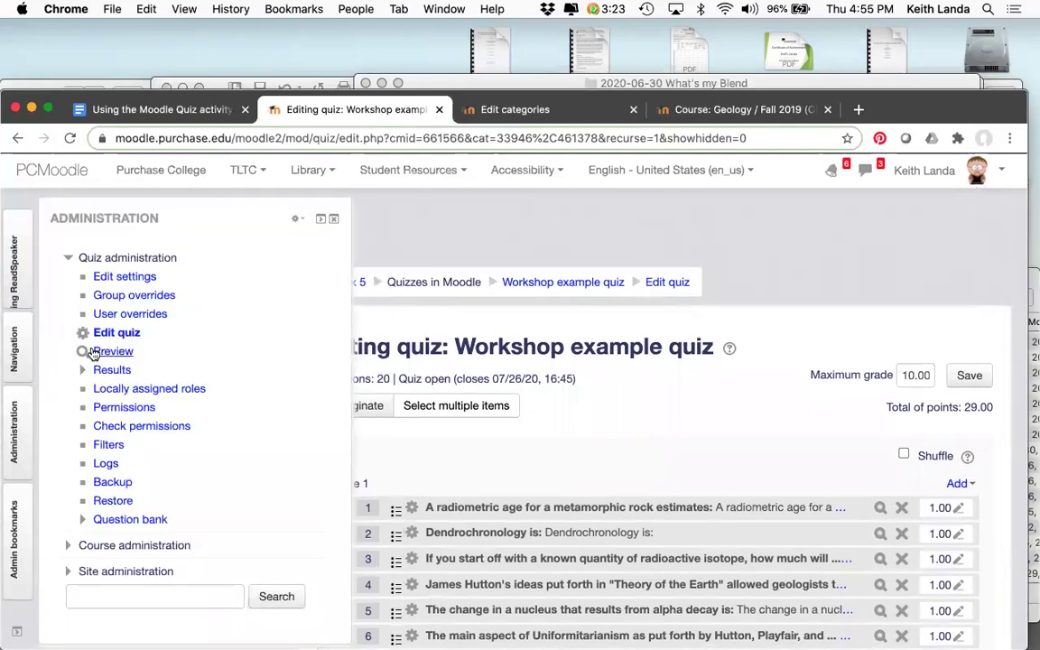
pyautogui.click(105, 352)
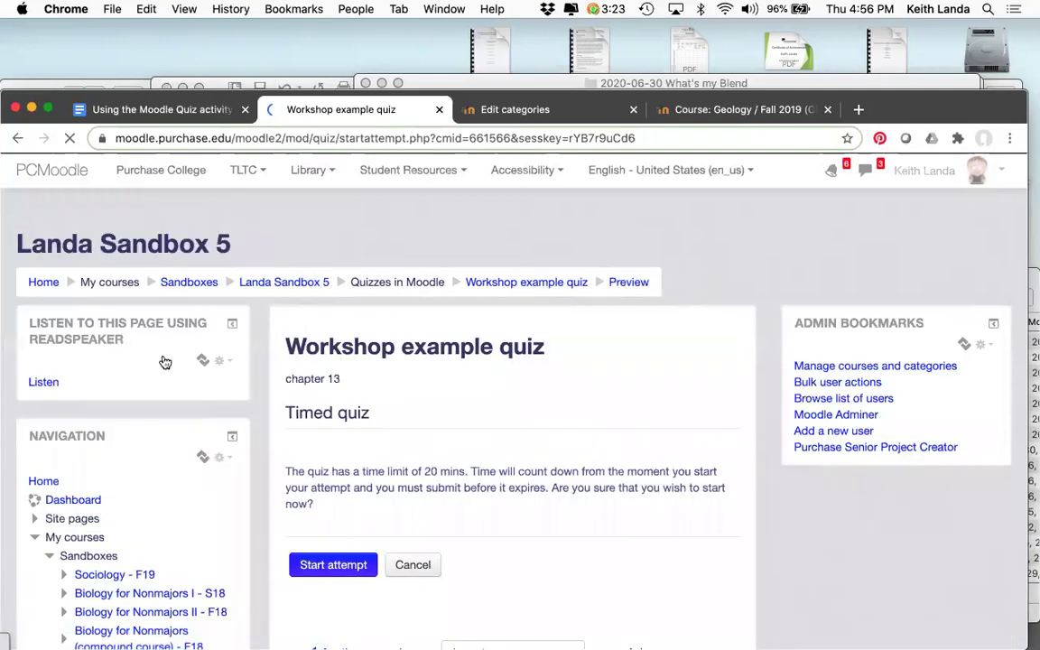
pyautogui.click(585, 532)
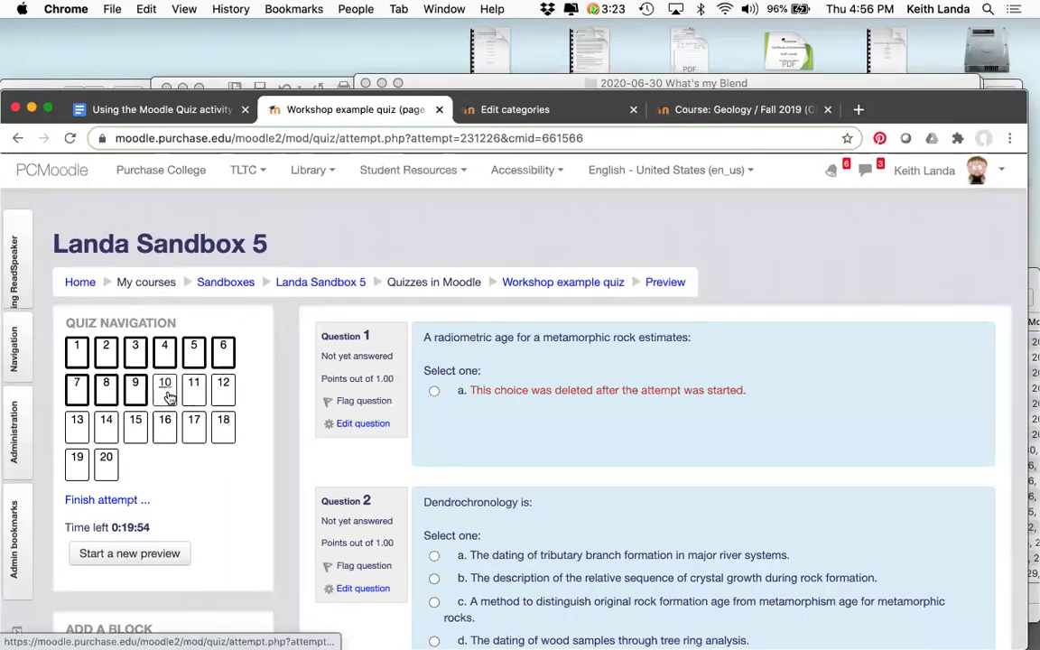
pyautogui.scroll(-3, 332, 507)
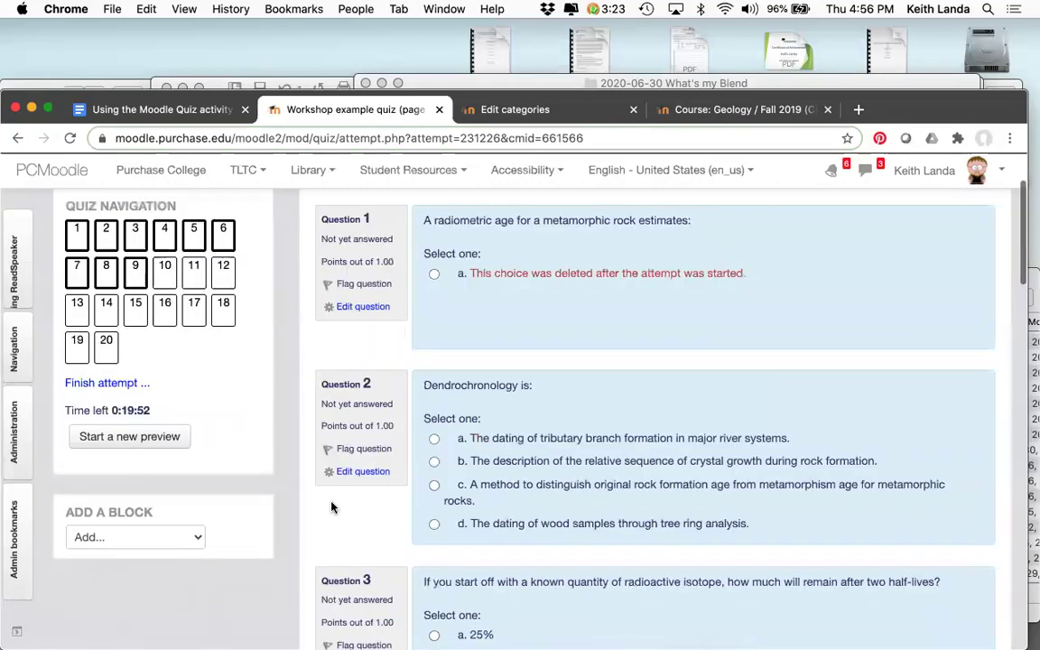
pyautogui.scroll(-20, 331, 506)
pyautogui.scroll(15, 332, 501)
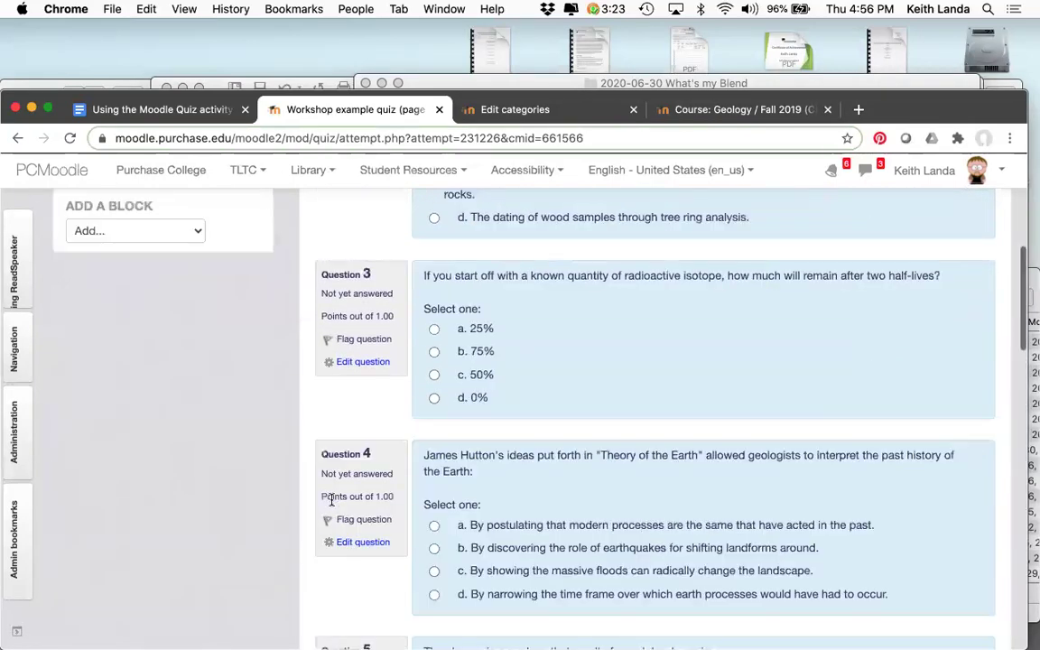
pyautogui.scroll(5, 332, 501)
# Step: Return to editing the quiz and add a new section heading at the start of page 2
pyautogui.click(12, 443)
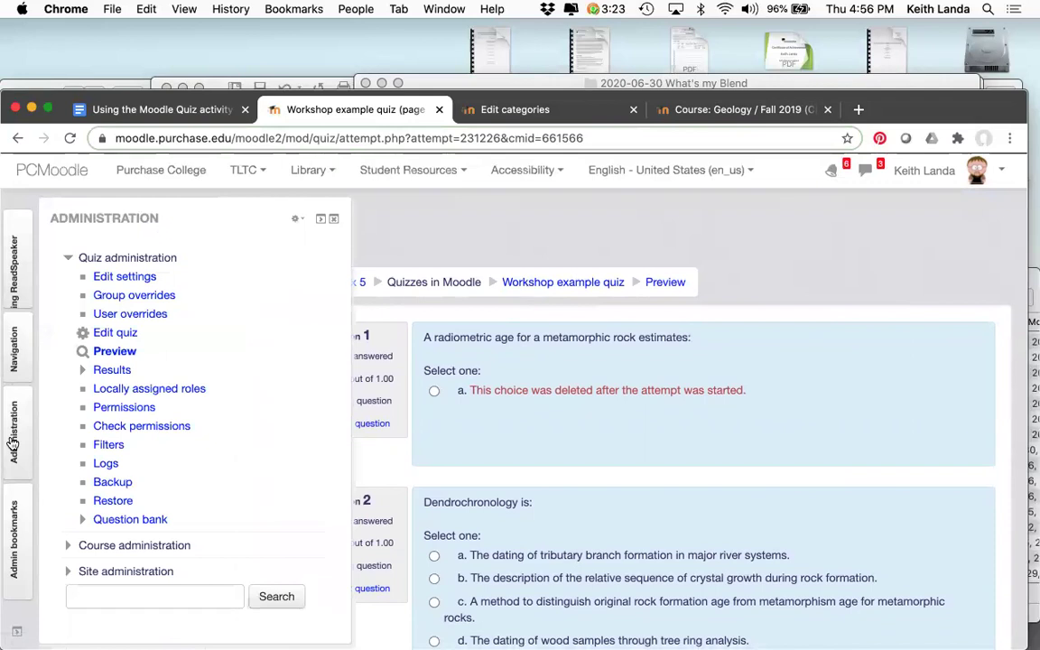
pyautogui.click(104, 336)
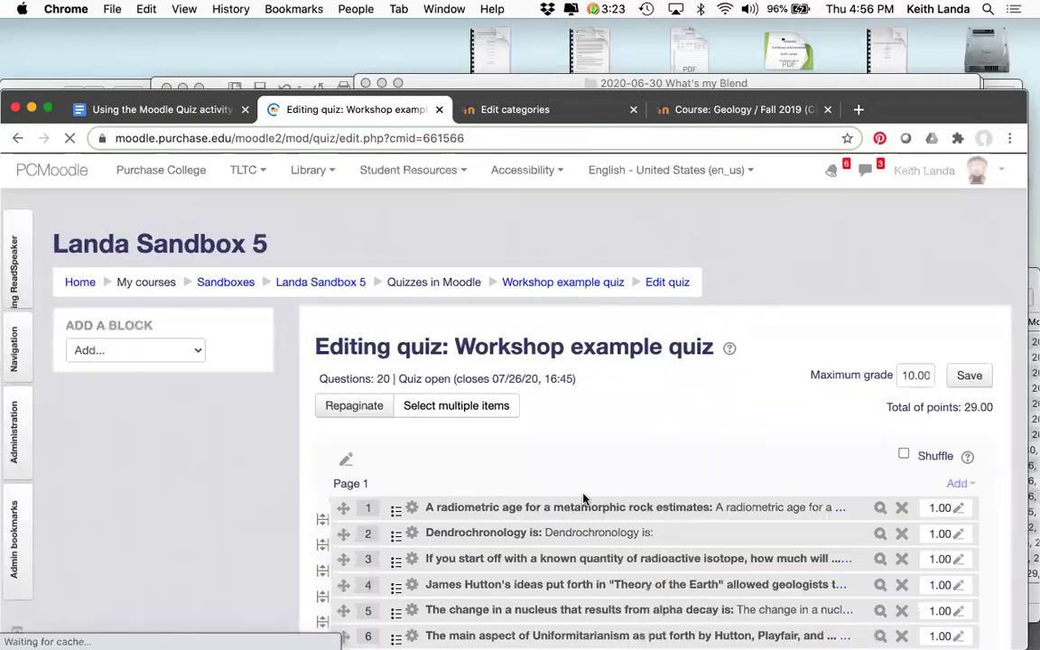
pyautogui.scroll(-5, 581, 497)
pyautogui.scroll(-1, 582, 497)
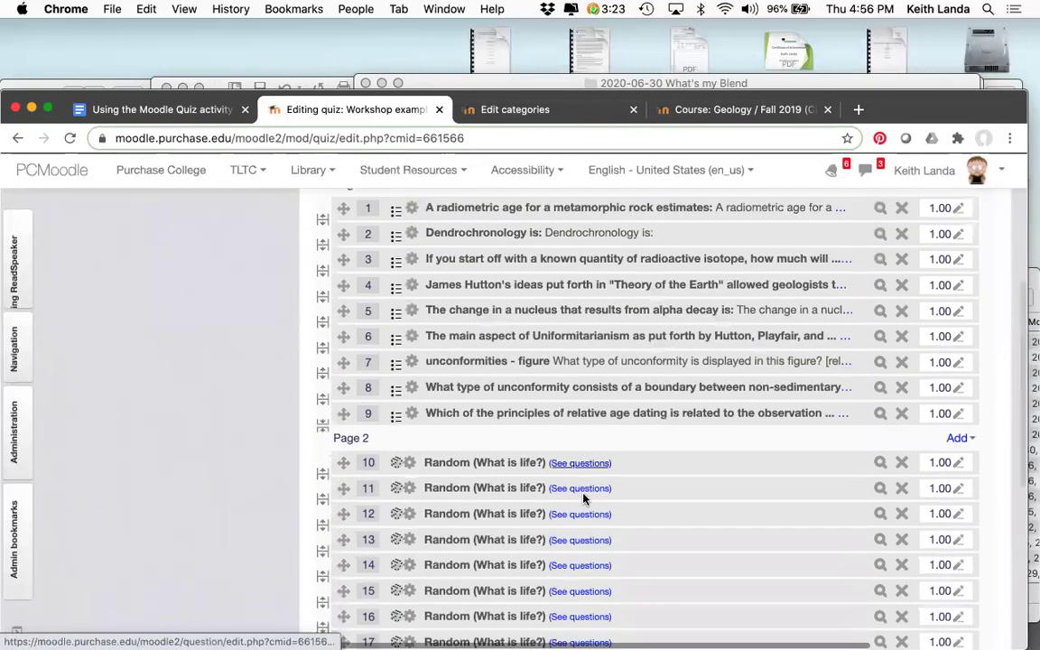
pyautogui.click(959, 439)
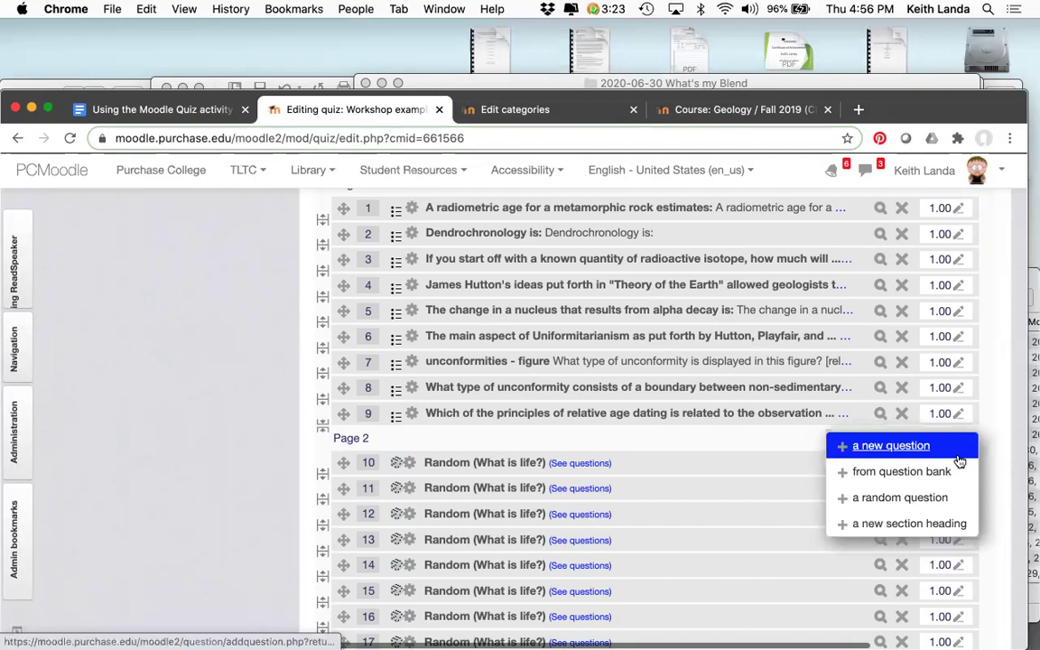
pyautogui.click(936, 526)
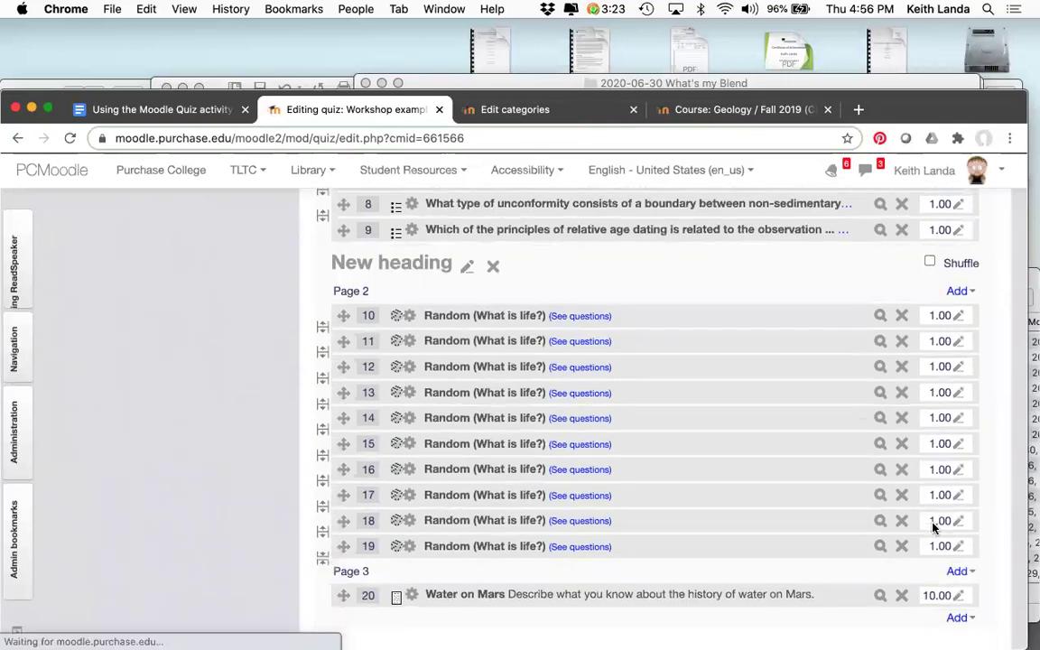
# Step: Add a section heading above page 3 and name it "Essay question"
pyautogui.click(965, 544)
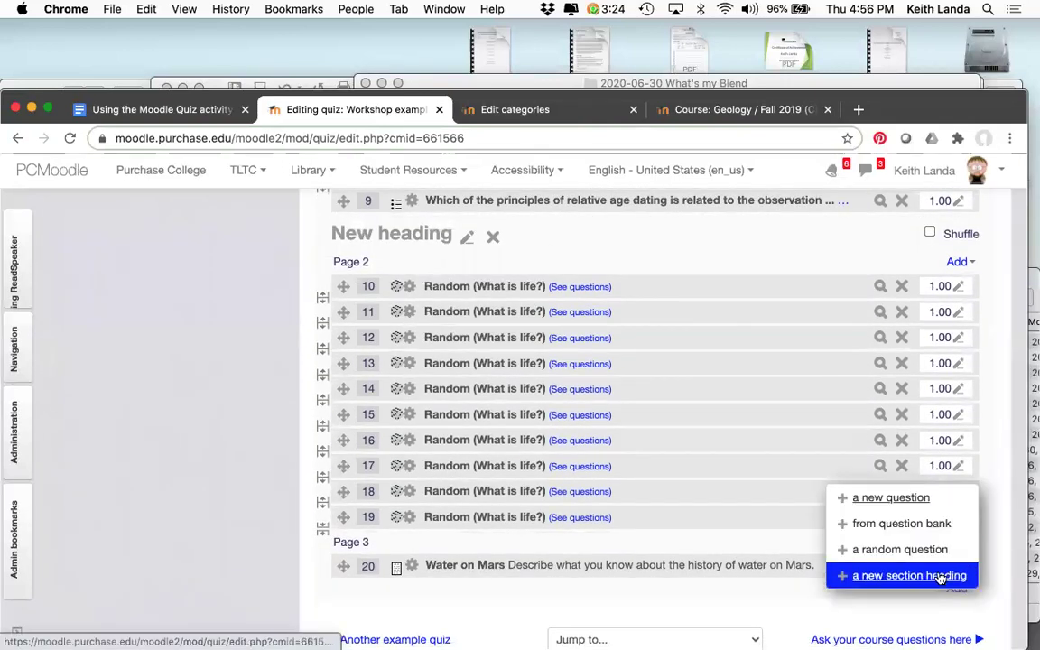
pyautogui.click(939, 577)
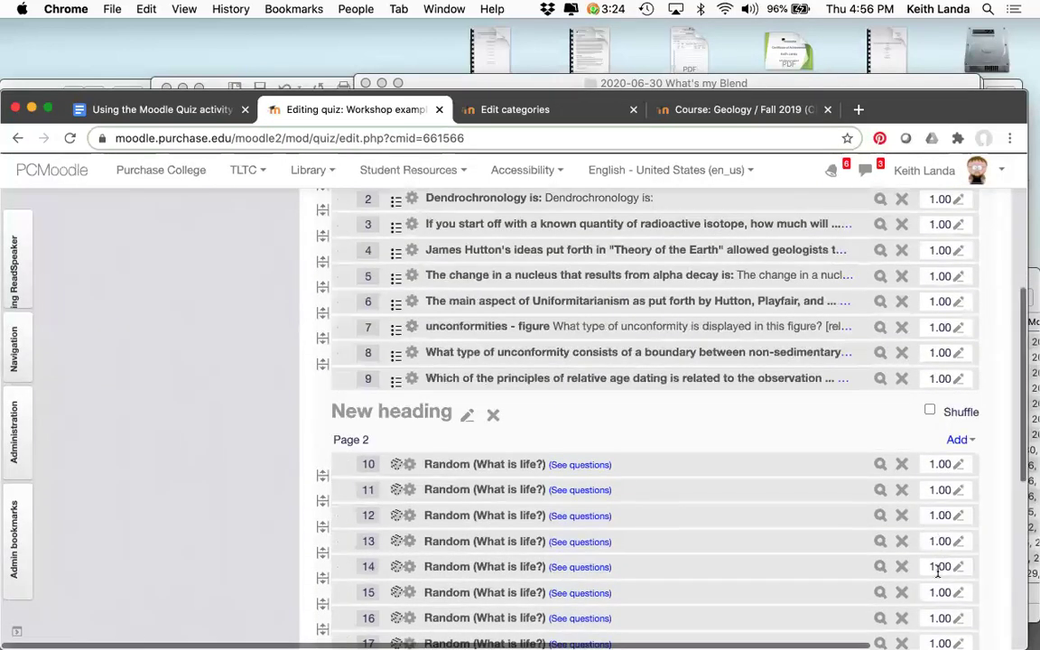
pyautogui.click(468, 392)
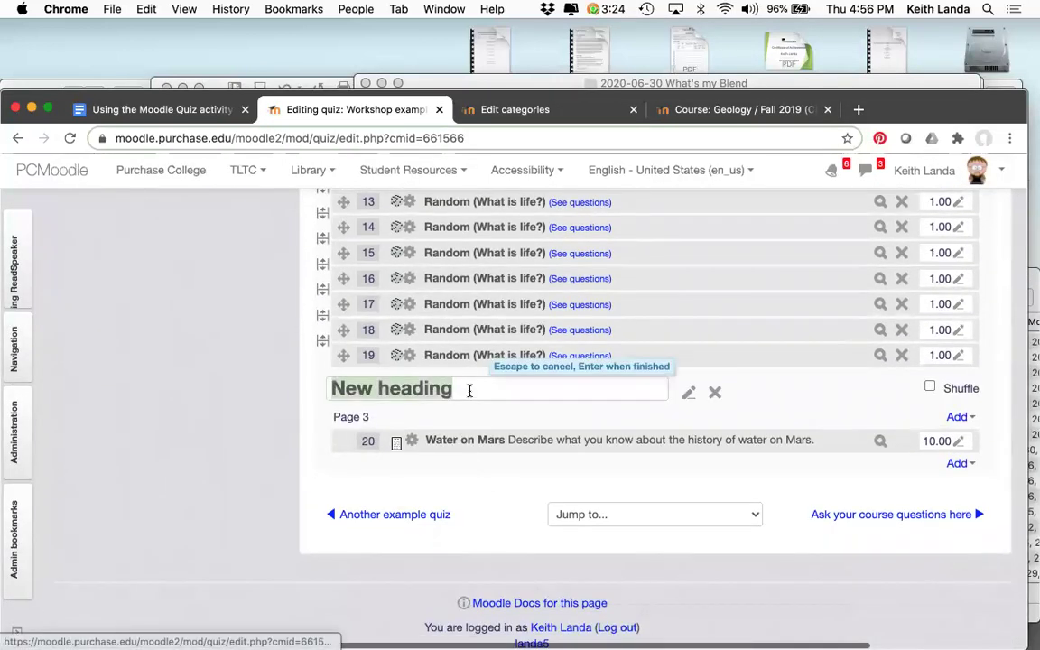
pyautogui.write('Essay question')
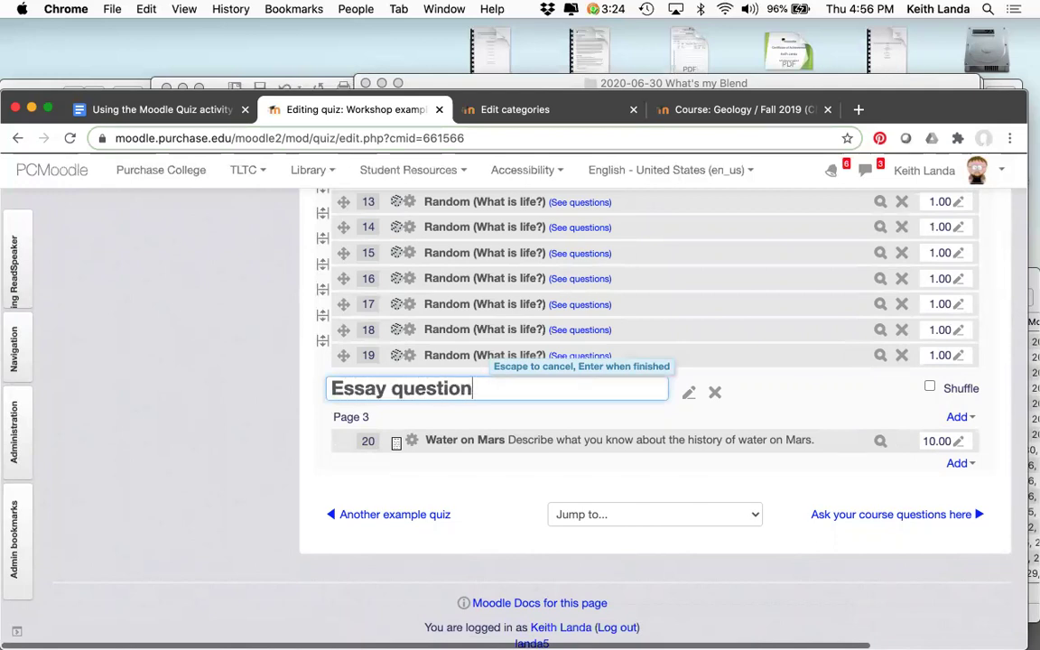
pyautogui.press('Return')
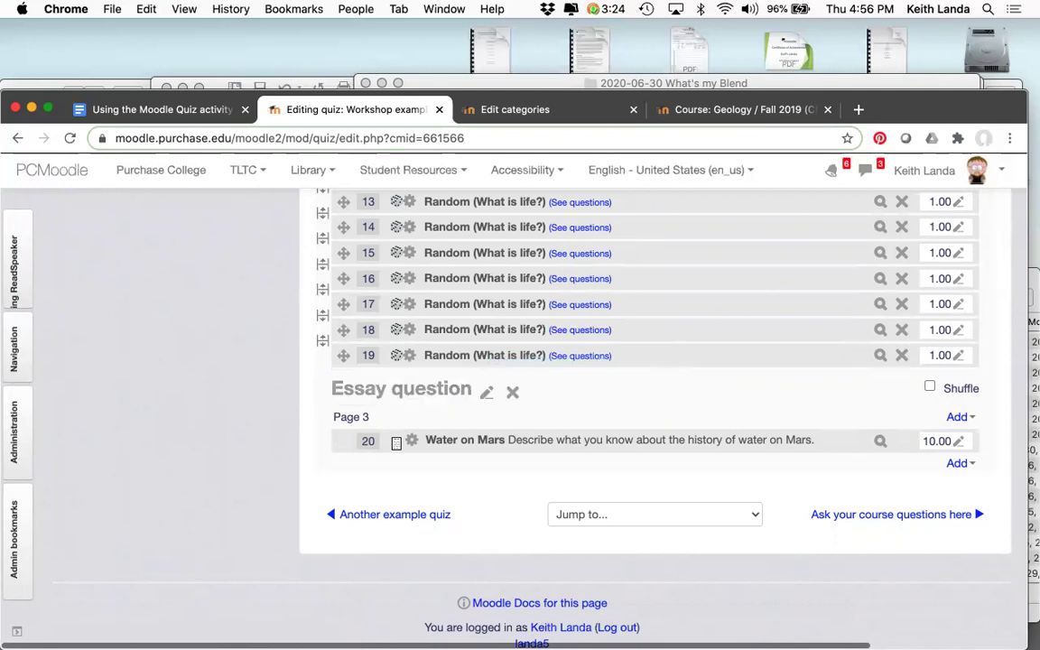
# Step: Rename the section heading above page 2 to "Random questions"
pyautogui.scroll(6, 396, 442)
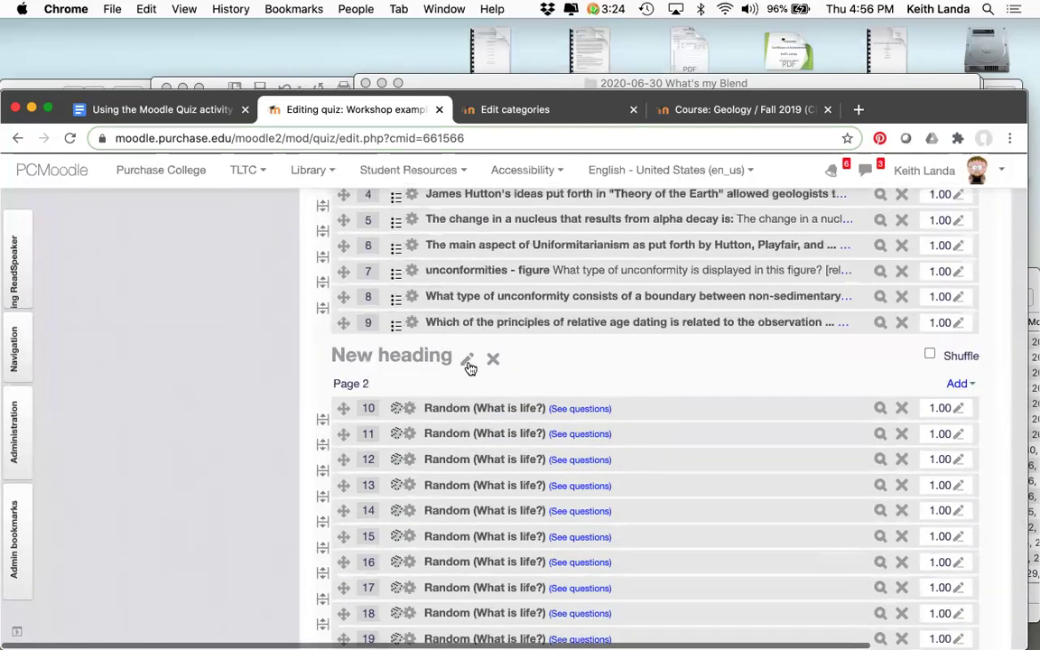
pyautogui.click(468, 362)
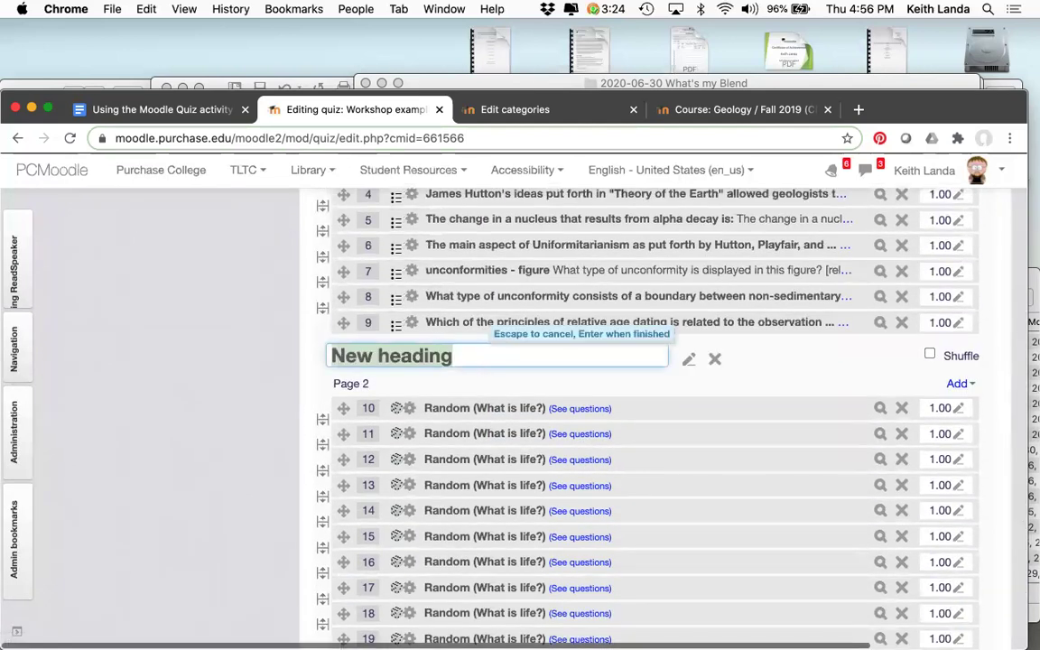
pyautogui.write('Random question')
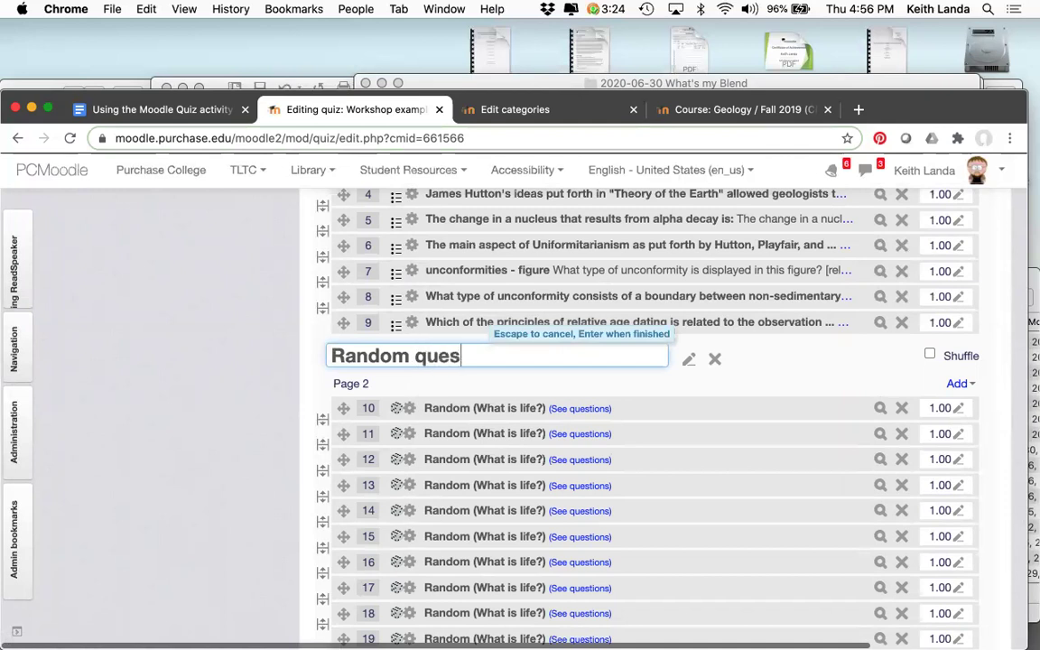
pyautogui.press('Return')
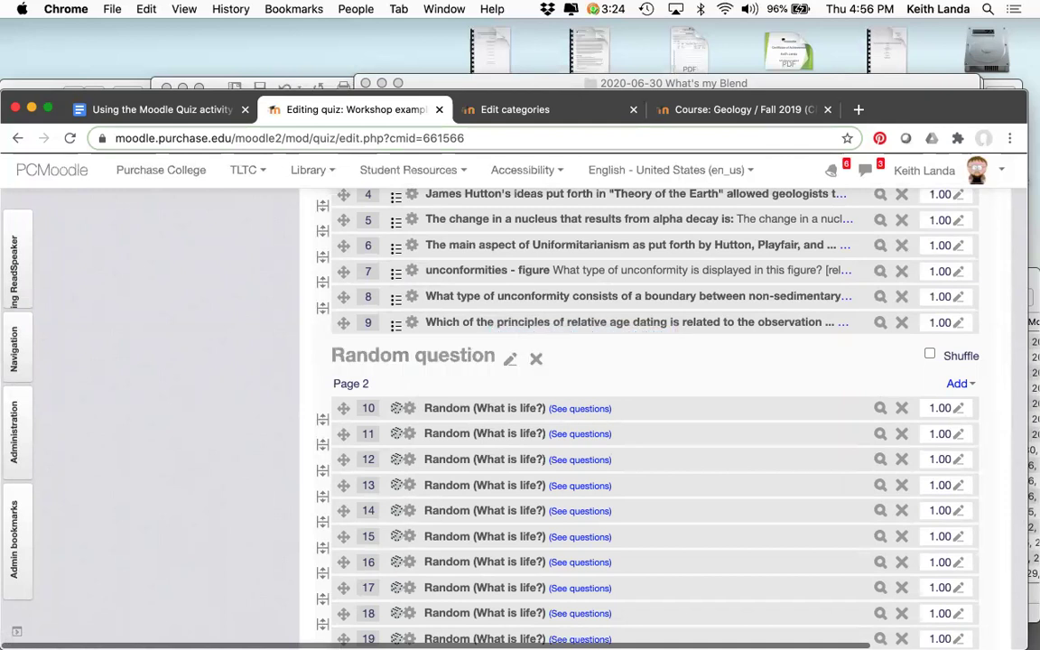
pyautogui.click(505, 364)
pyautogui.click(505, 356)
pyautogui.write('s')
pyautogui.press('Return')
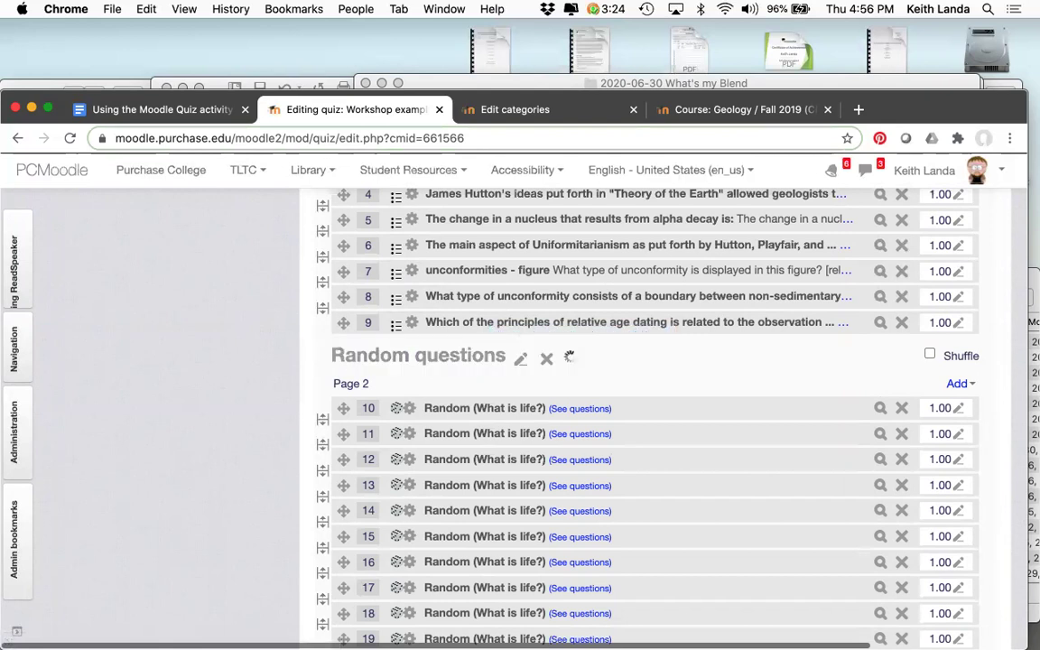
# Step: Name the quiz's first section, above page 1, "Defined questions"
pyautogui.scroll(5, 362, 452)
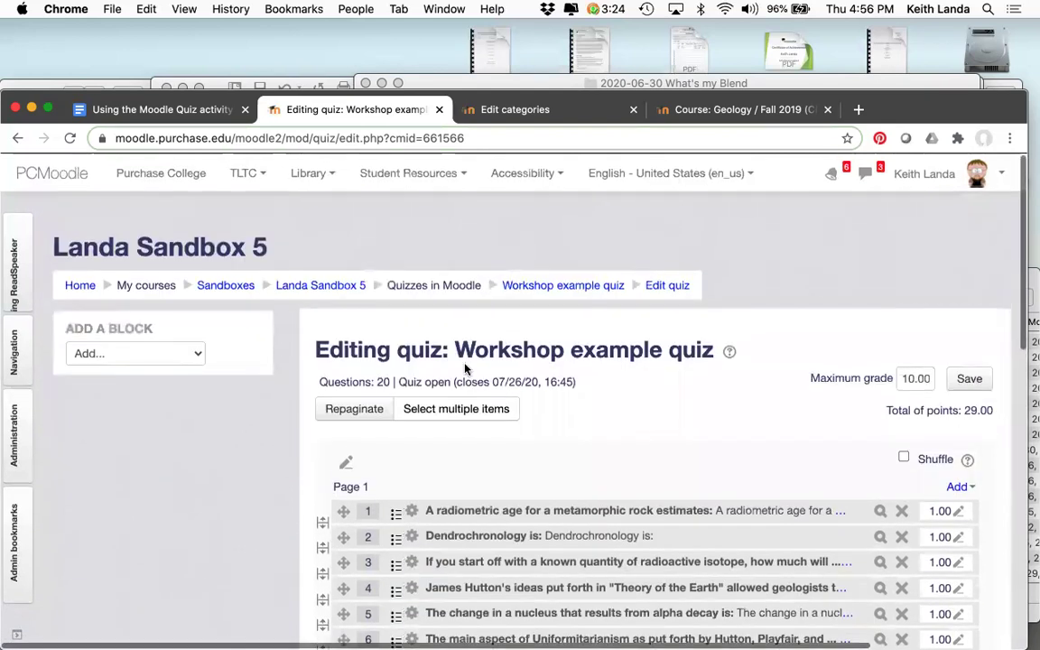
pyautogui.click(346, 461)
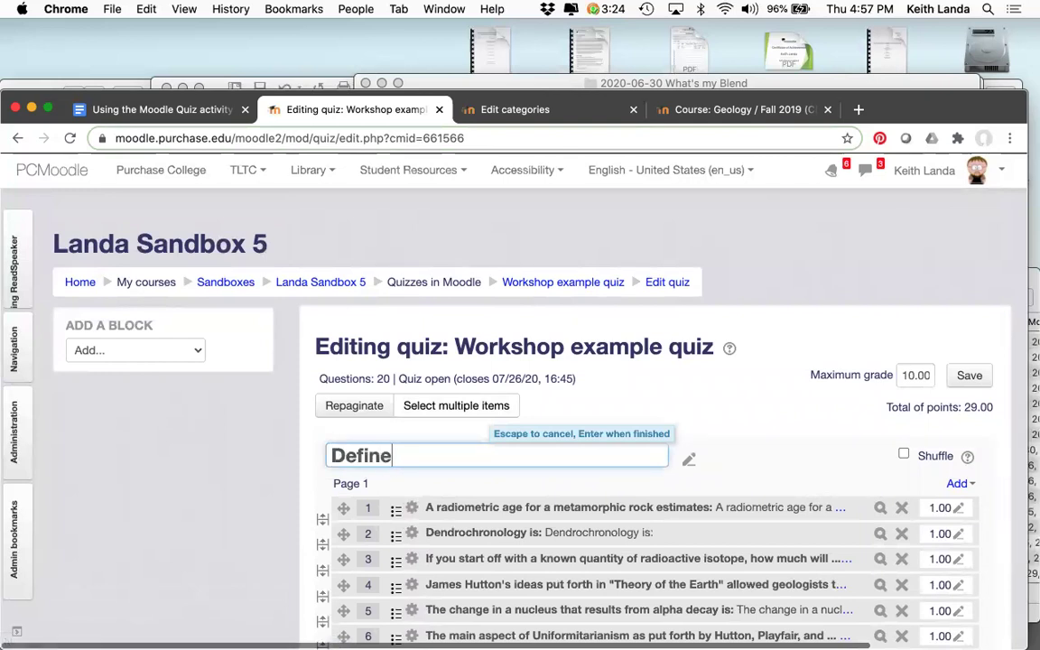
pyautogui.write('Defined questions')
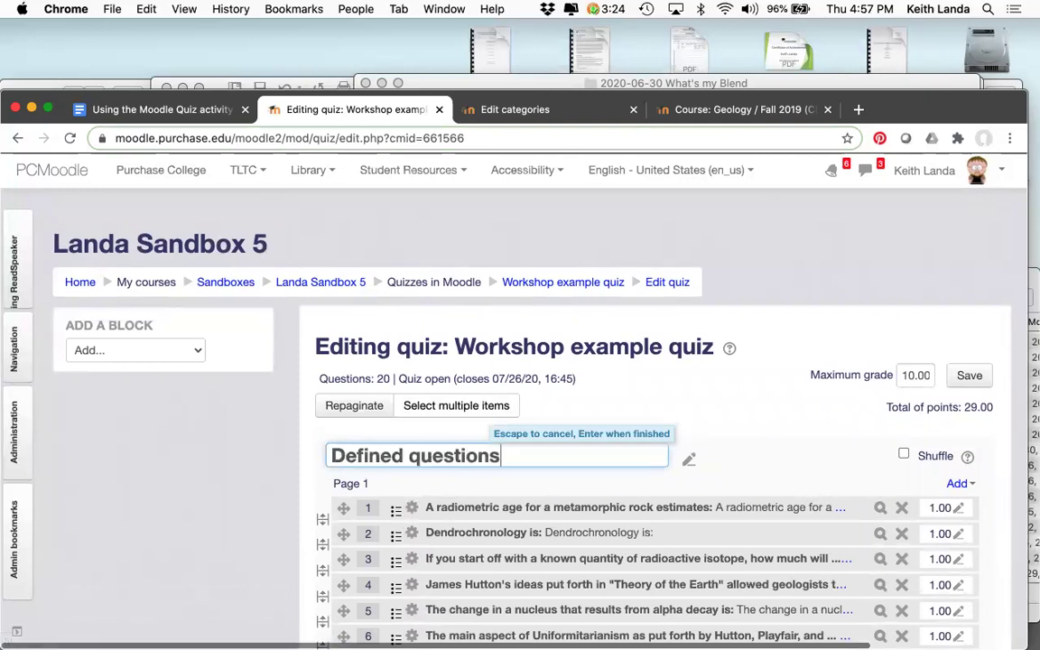
pyautogui.press('Return')
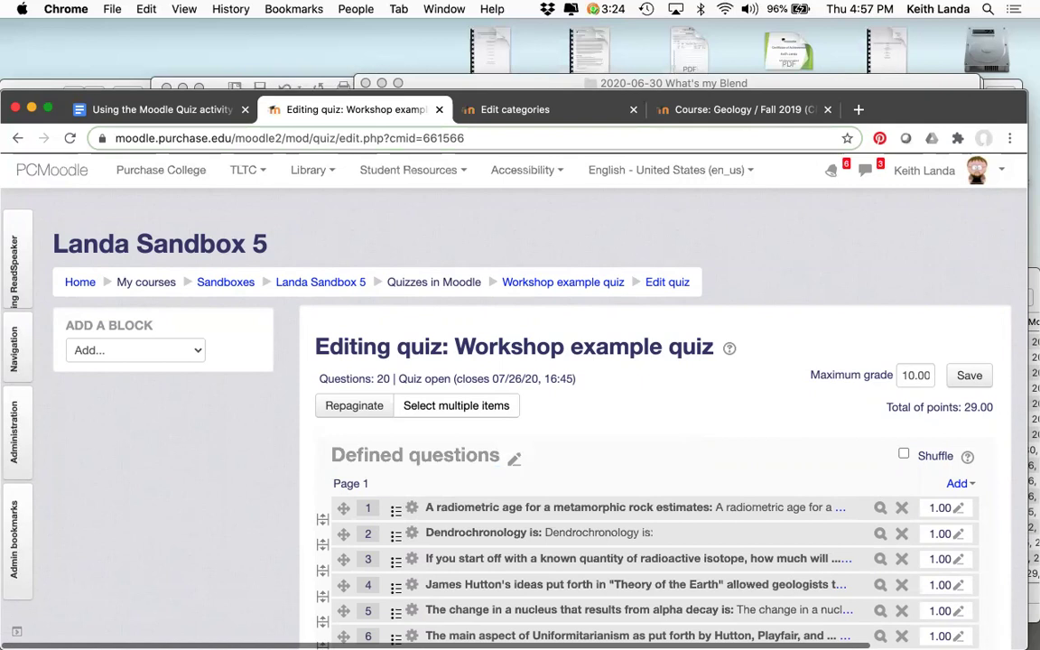
# Step: Start a new preview attempt of the quiz, check the section headings in the quiz navigation and go to question 12
pyautogui.click(18, 425)
pyautogui.click(123, 353)
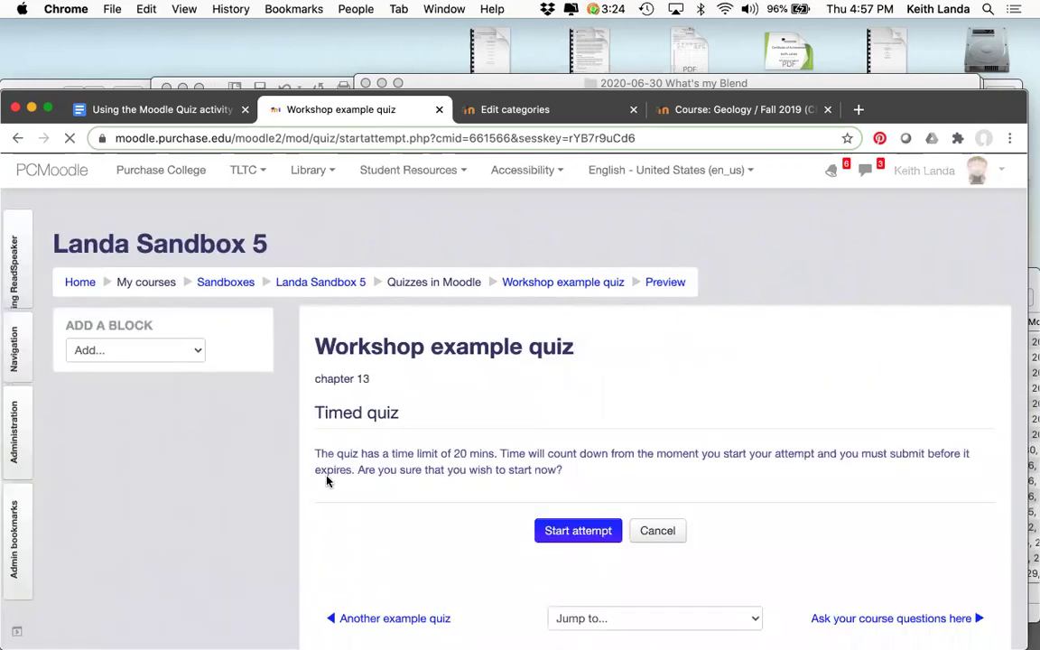
pyautogui.click(566, 532)
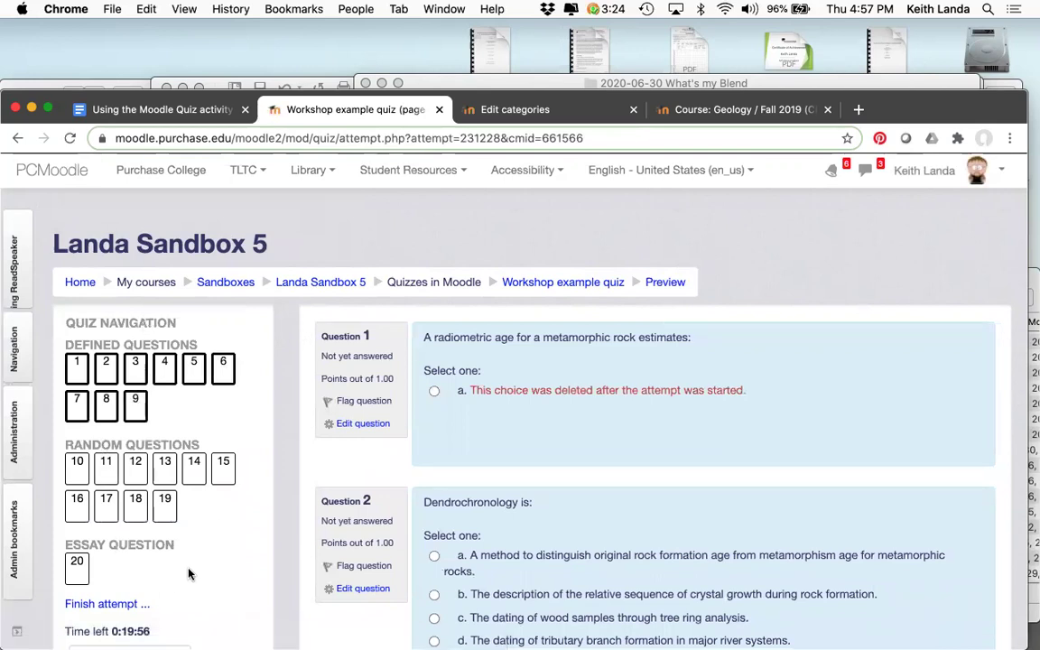
pyautogui.click(133, 470)
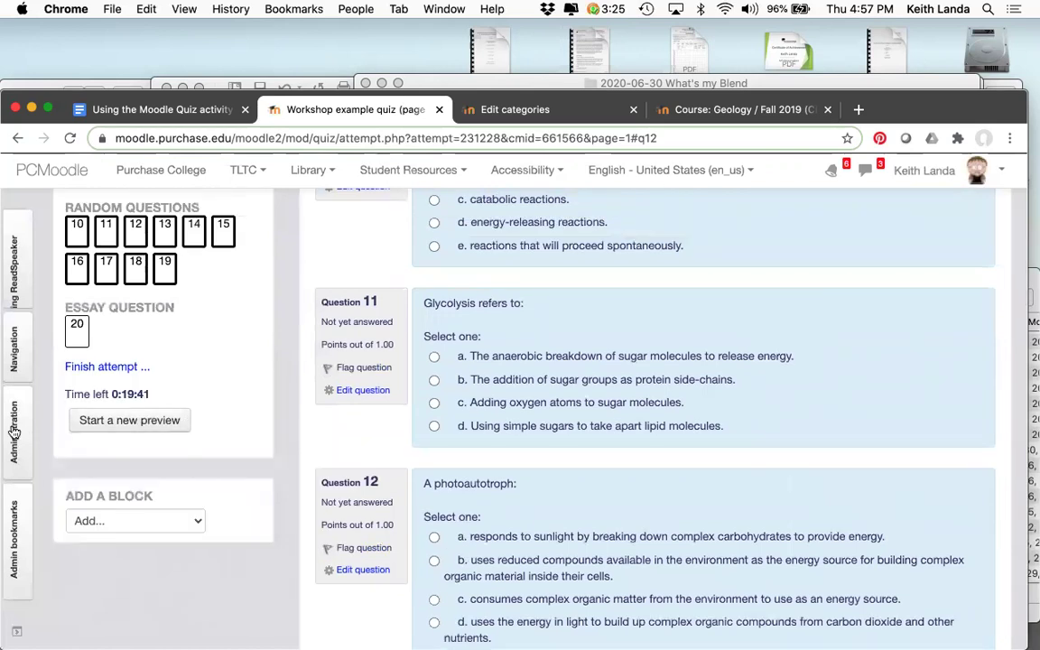
# Step: Return to editing the quiz and start adding a new Description item to page 1
pyautogui.moveTo(14, 432)
pyautogui.click(102, 334)
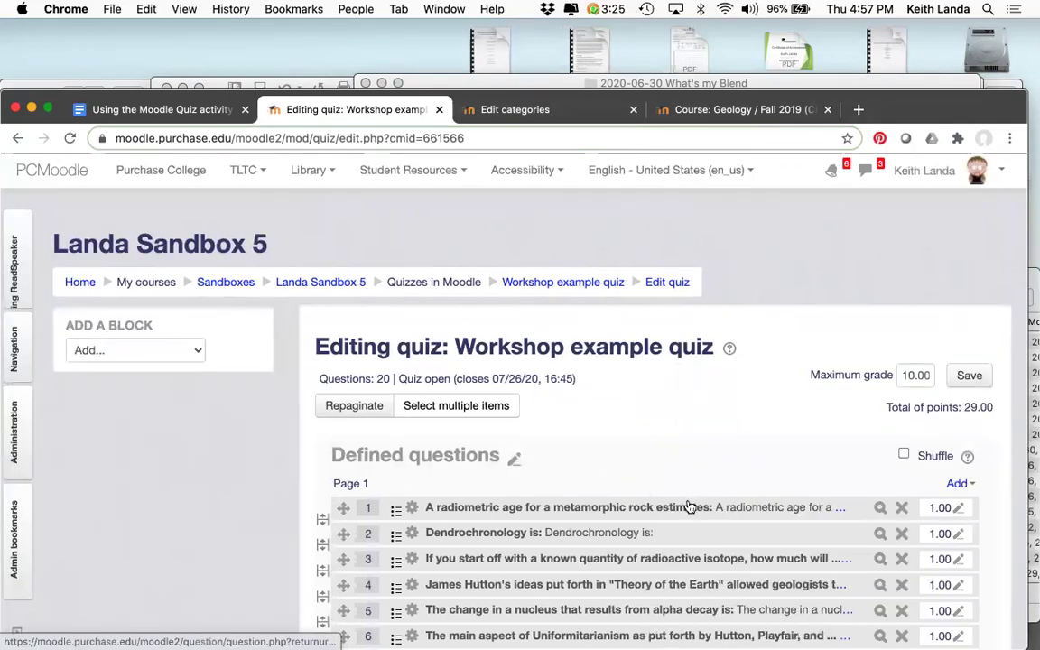
pyautogui.click(959, 485)
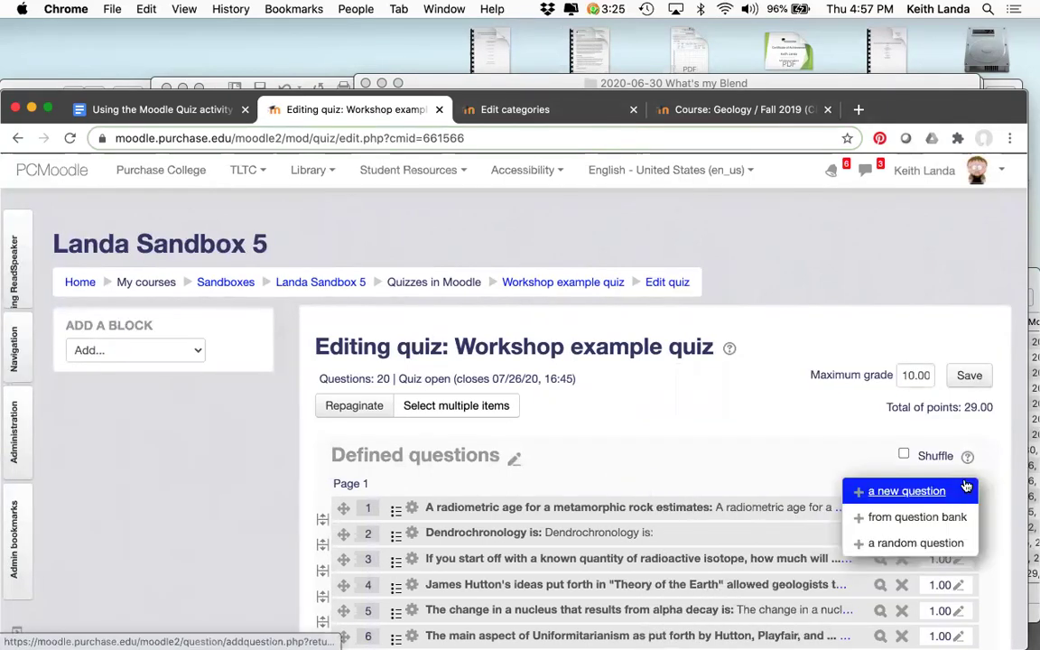
pyautogui.click(908, 493)
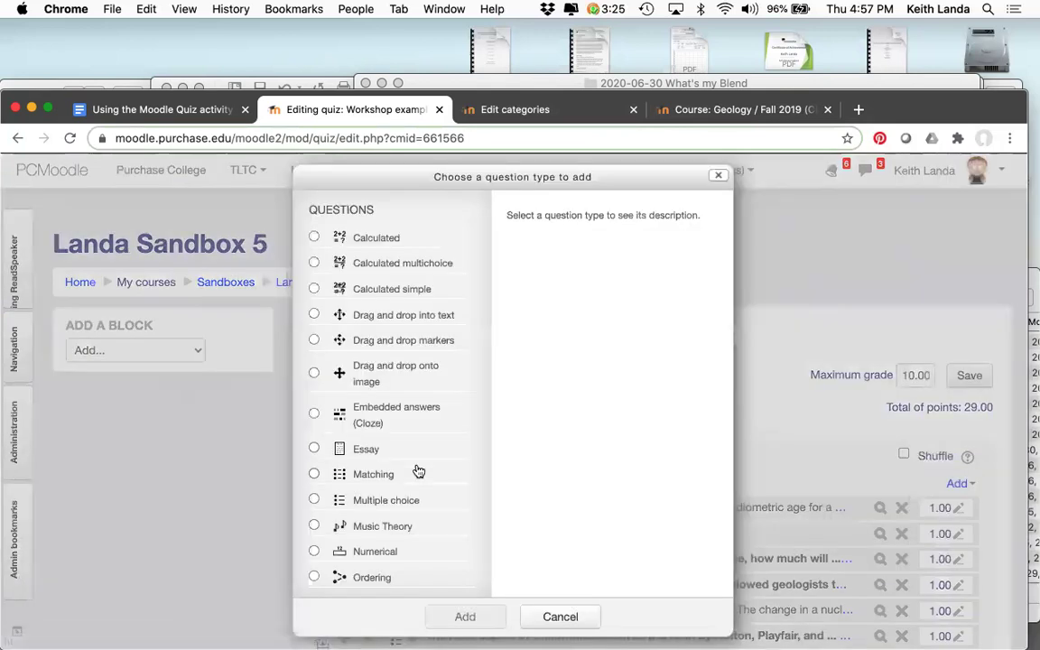
pyautogui.scroll(-5, 418, 472)
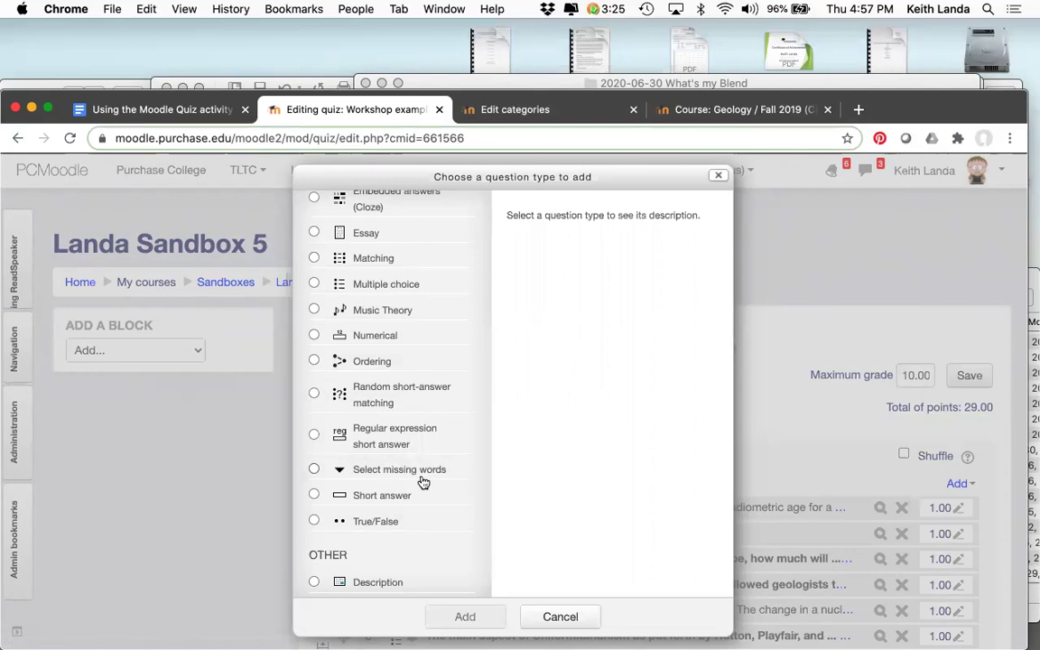
pyautogui.click(314, 584)
pyautogui.click(464, 619)
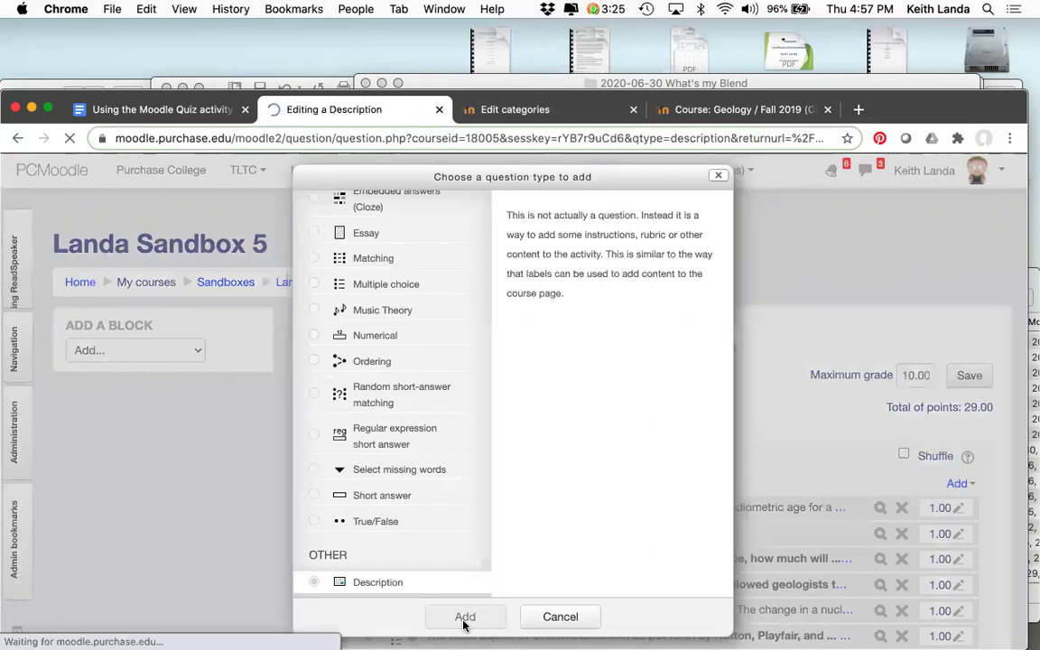
# Step: Name the description "directions for section 1", fill its question text with placeholder text and save it
pyautogui.click(562, 488)
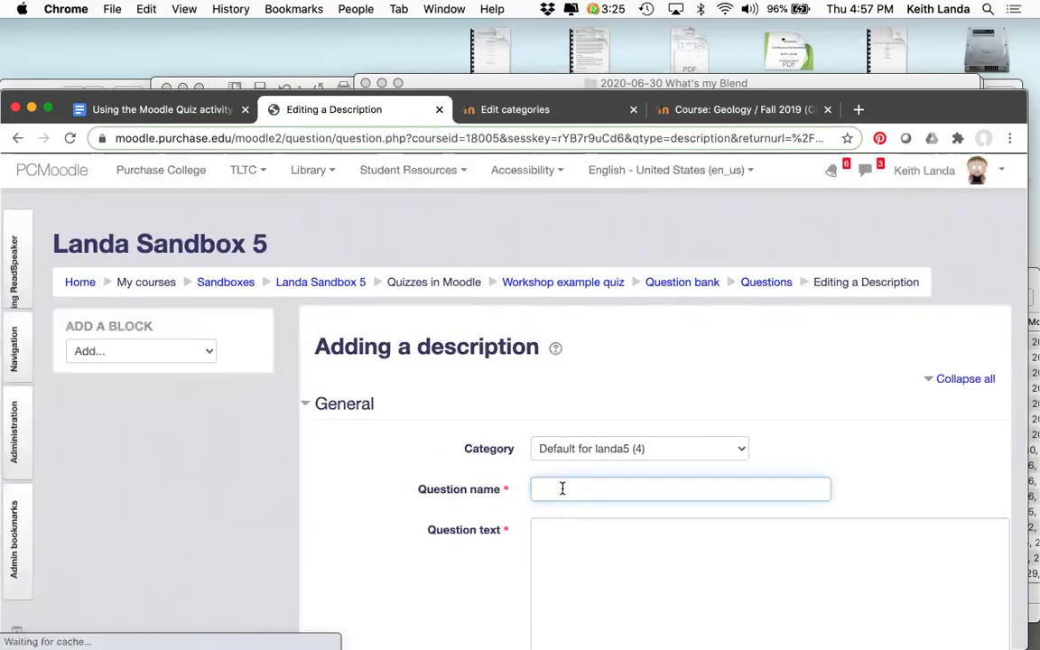
pyautogui.write('directions for section')
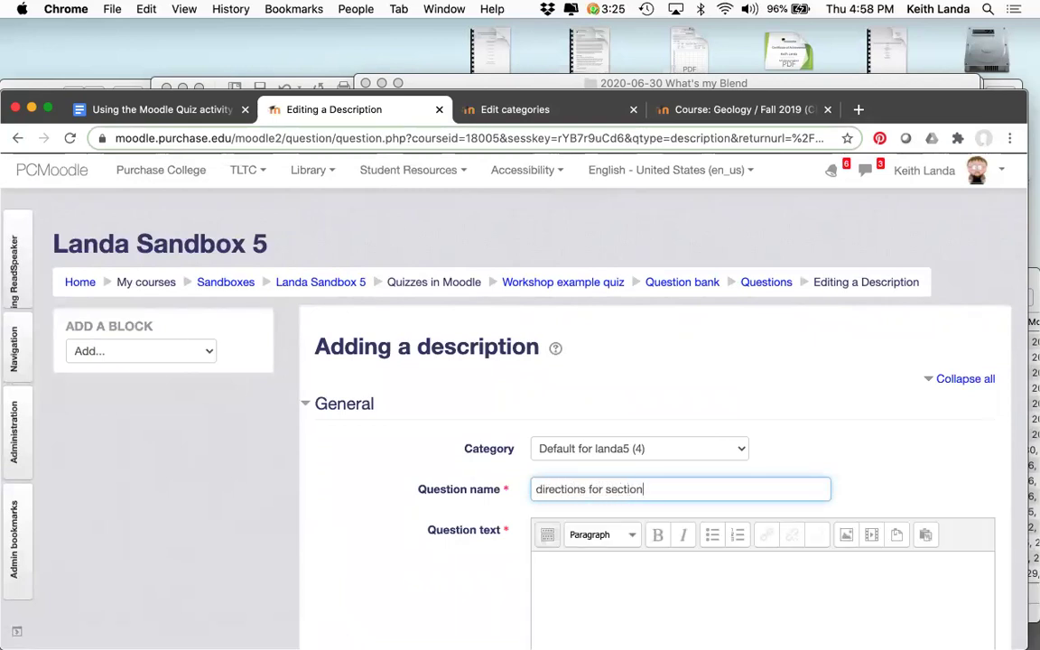
pyautogui.write('f jklsajfklaj lkfj askj flka jlf ja lfj alkjfk jkfjajflkaj lkfjalkjlka jlfajlkflakjl;fa')
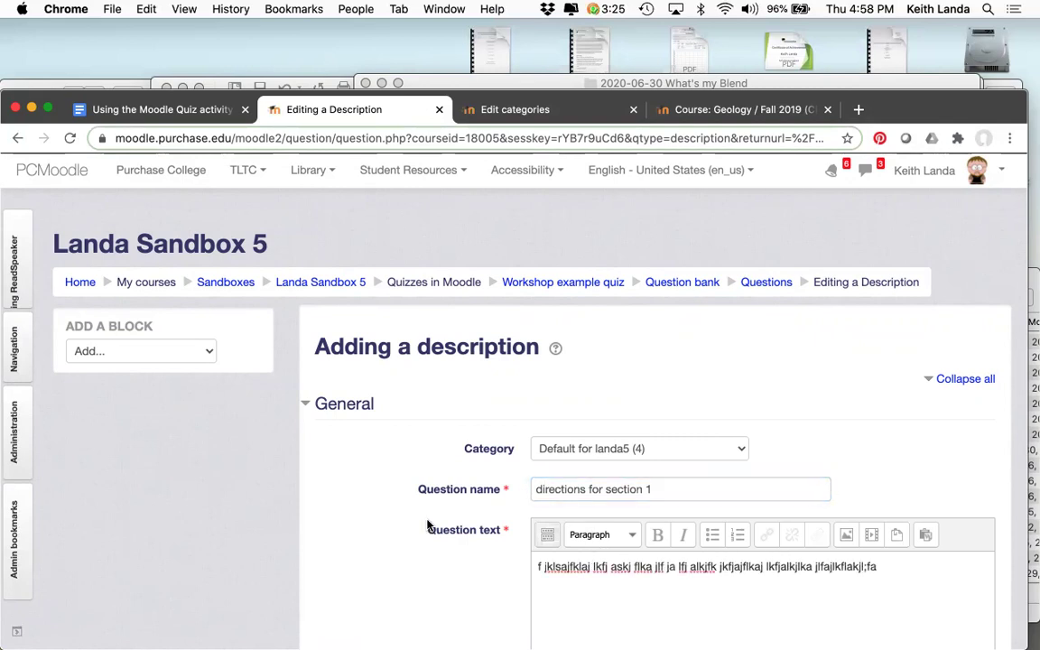
pyautogui.scroll(-10, 428, 527)
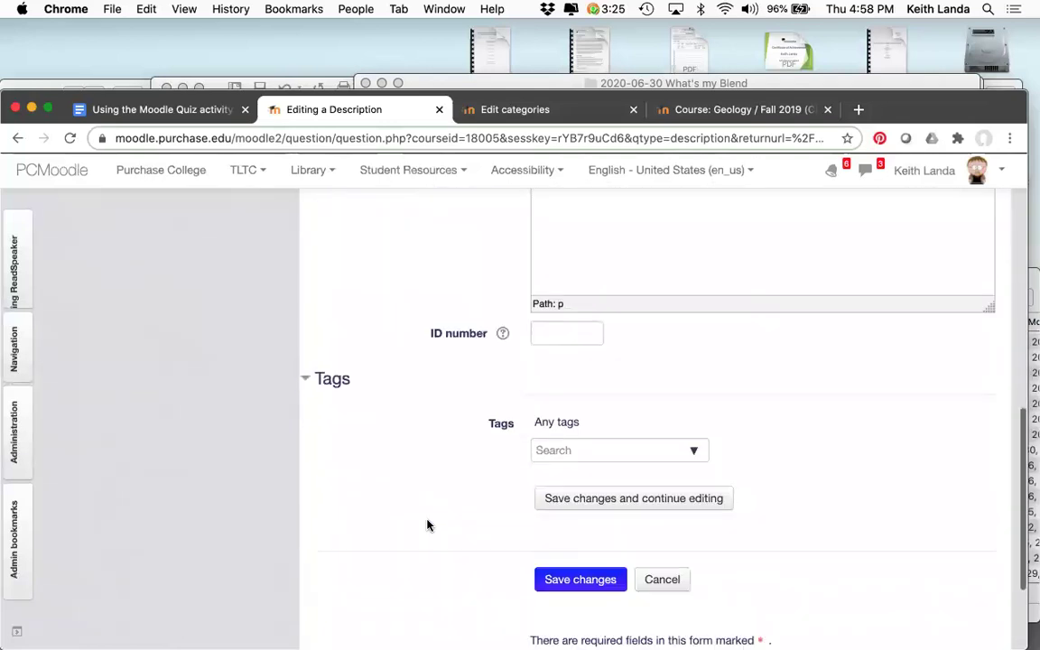
pyautogui.click(578, 544)
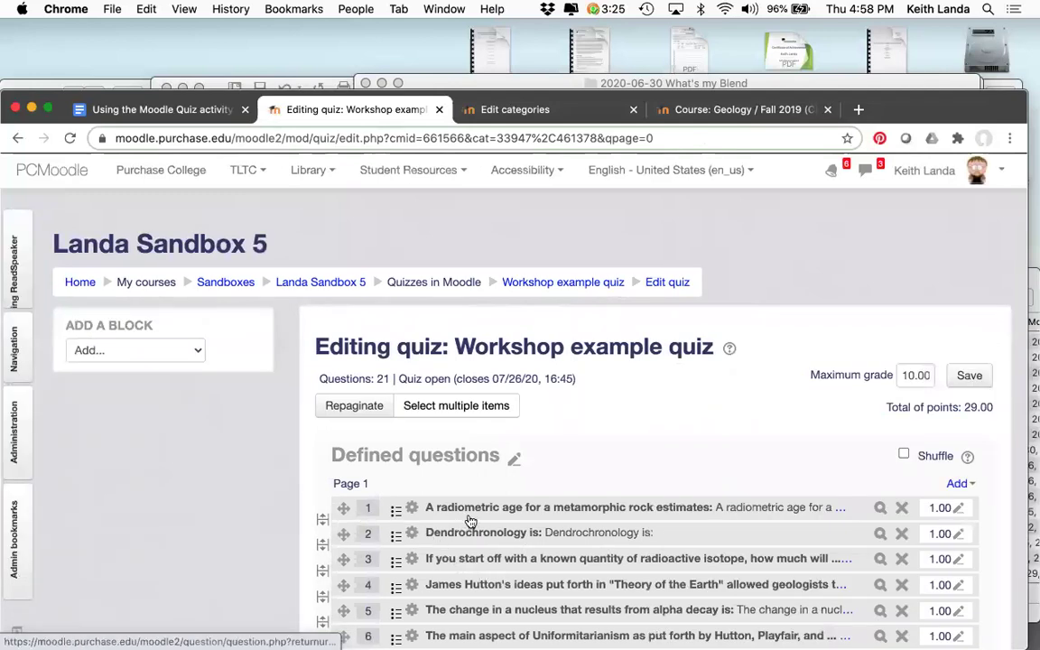
# Step: Move the "directions for section 1" description to the start of page 1, above question 1
pyautogui.scroll(-5, 469, 522)
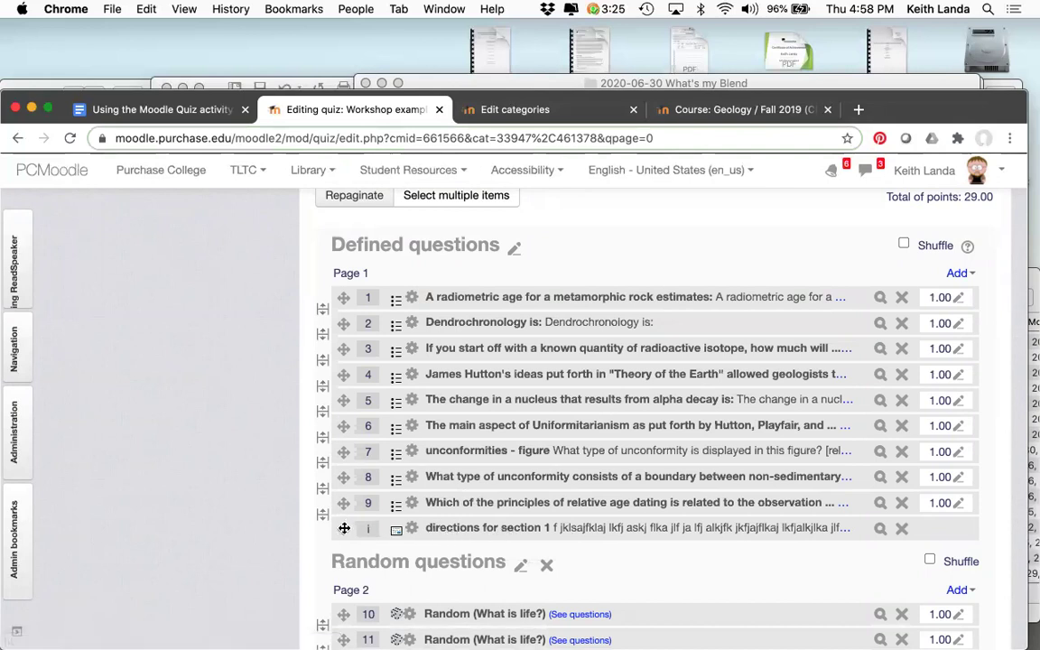
pyautogui.moveTo(344, 529); pyautogui.dragTo(342, 294)
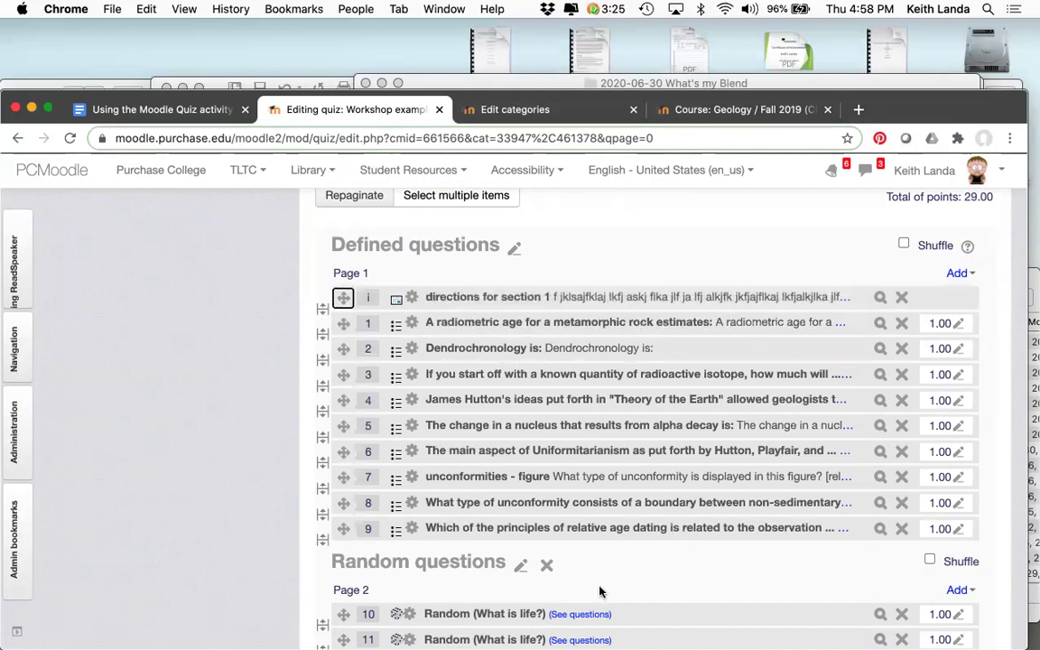
pyautogui.scroll(-5, 669, 598)
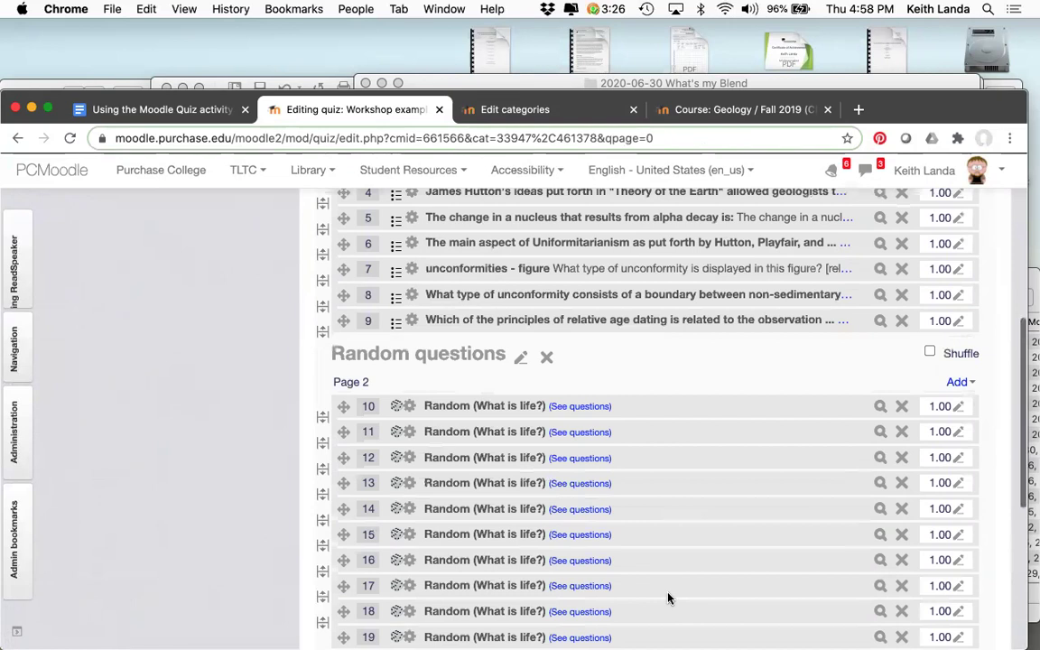
# Step: Start a new preview attempt of the quiz to check how the section 1 directions appear above question 1
pyautogui.scroll(8, 668, 598)
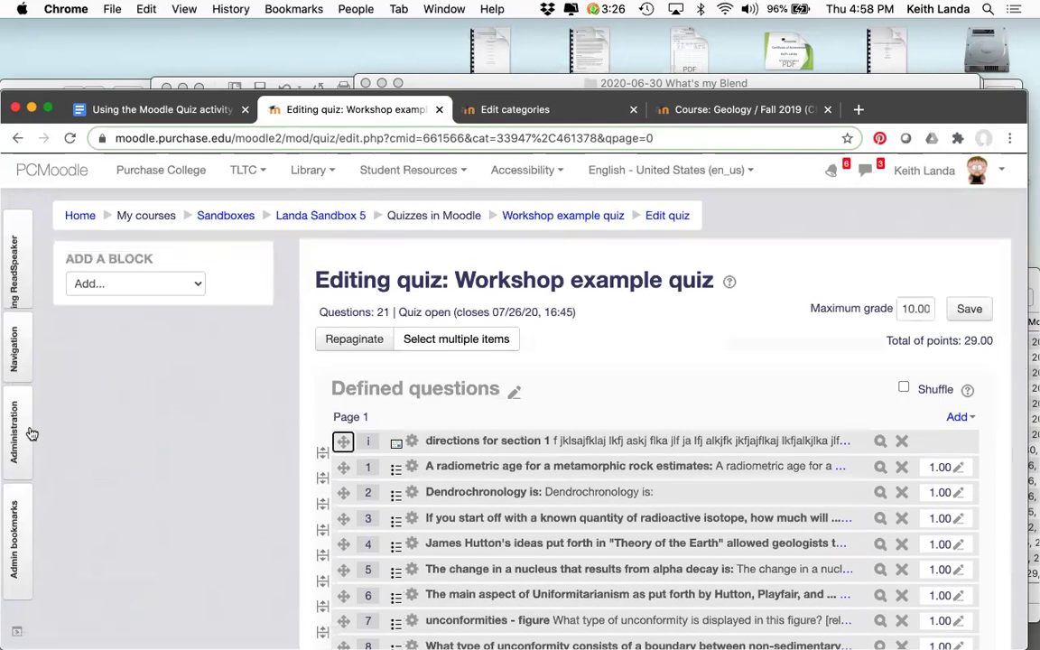
pyautogui.click(17, 387)
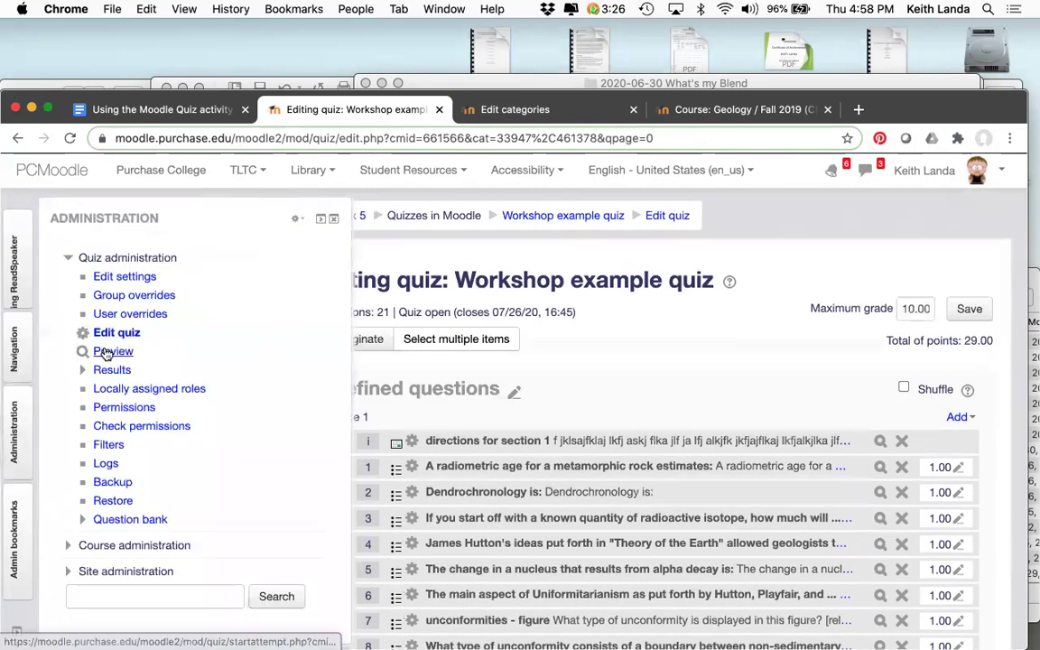
pyautogui.click(103, 351)
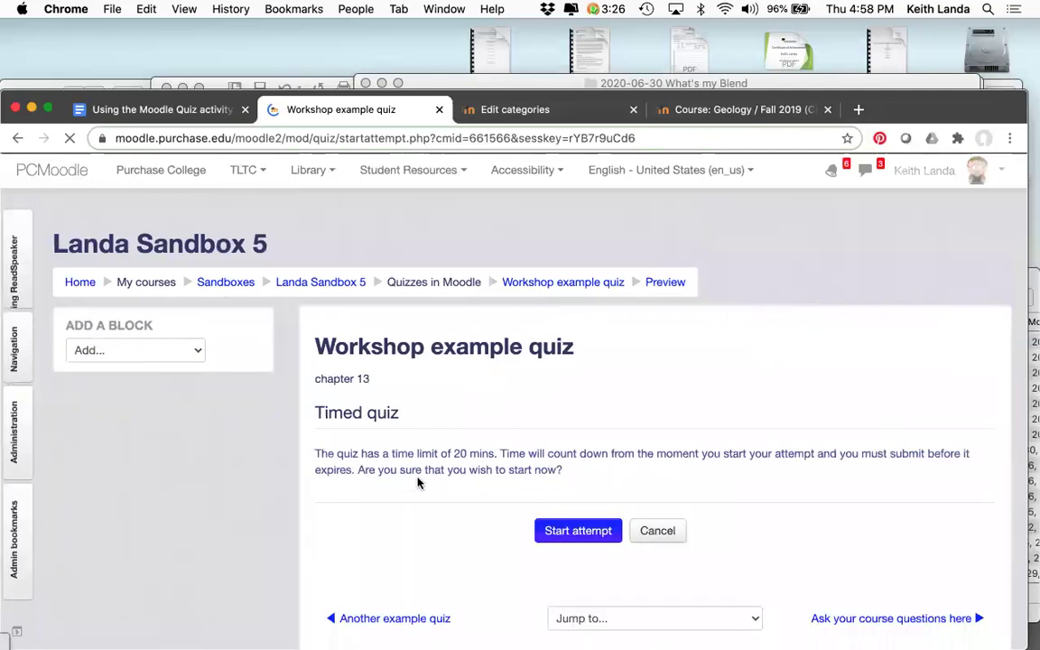
pyautogui.click(567, 532)
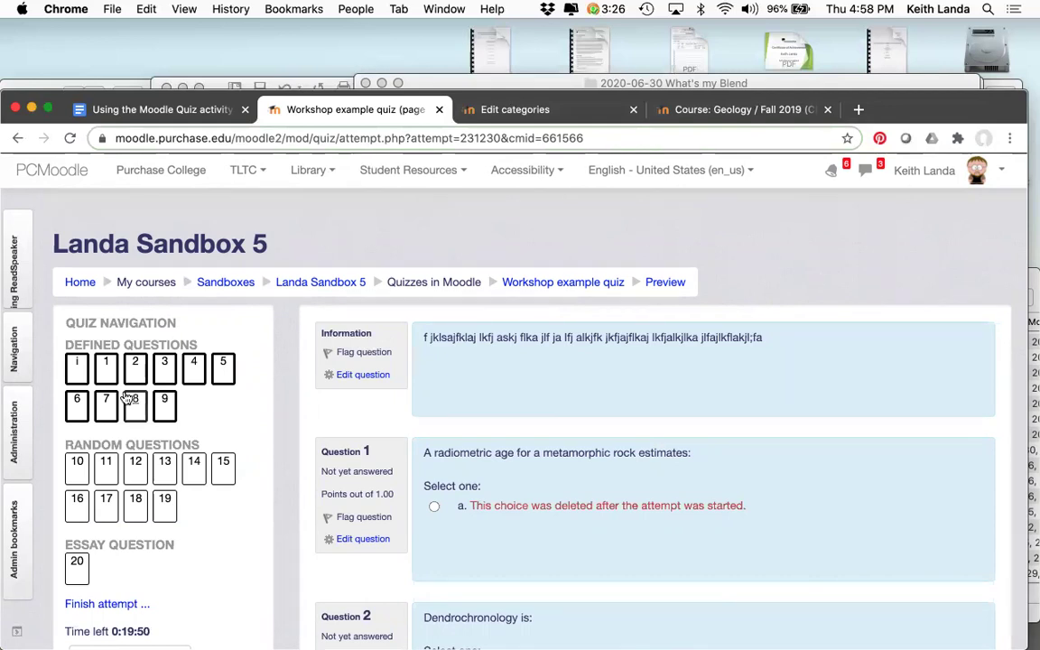
# Step: Return to editing the quiz and set the points for question 2, "Dendrochronology is:", to 2
pyautogui.click(27, 418)
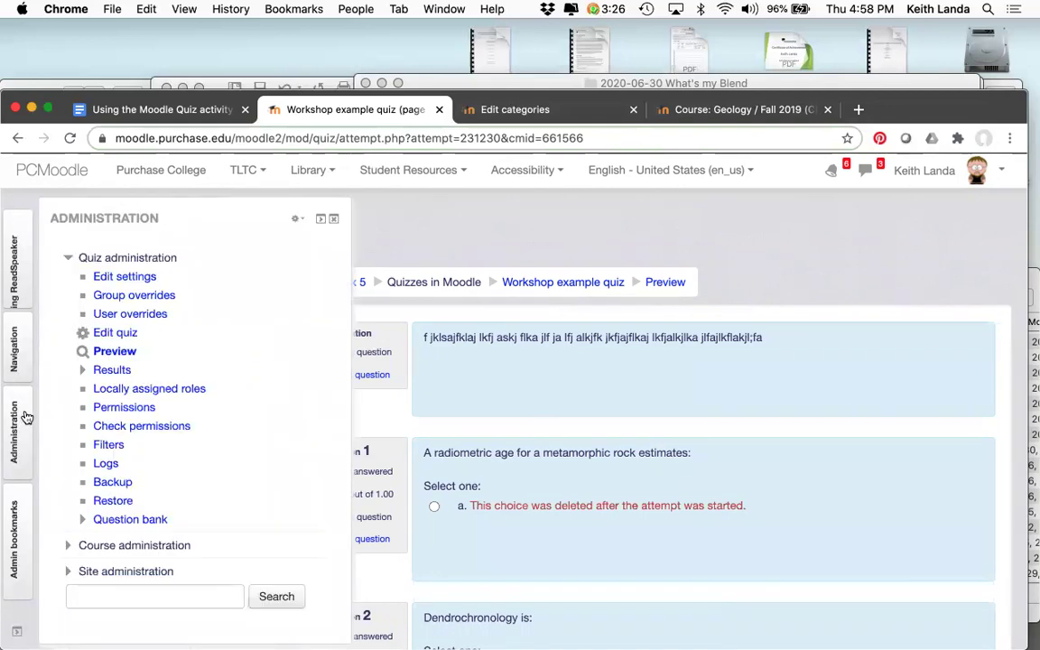
pyautogui.click(113, 332)
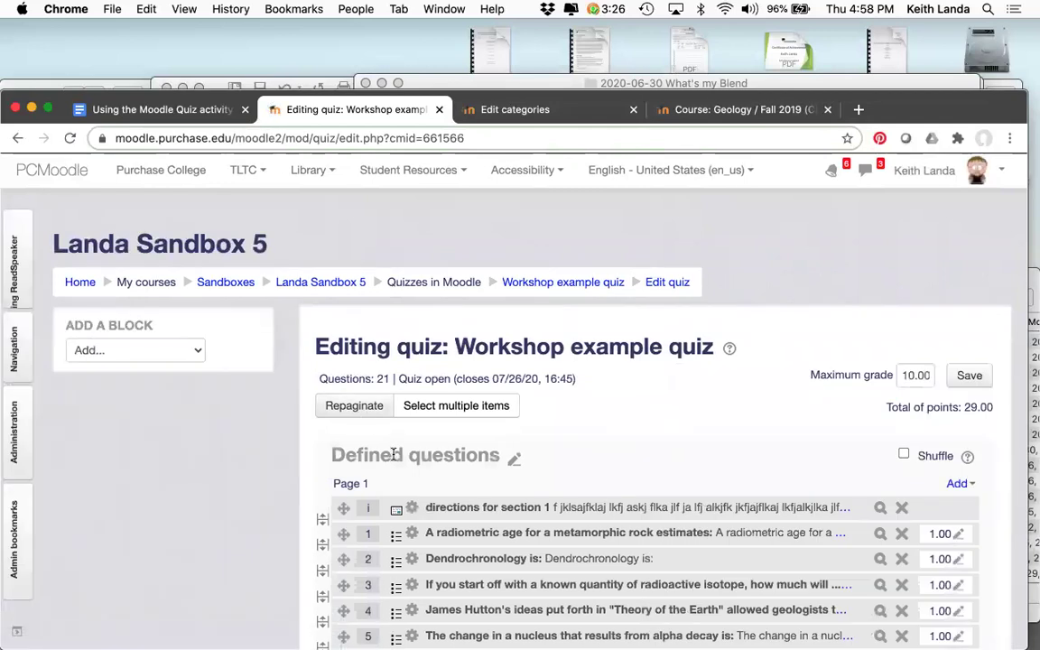
pyautogui.scroll(-1, 394, 454)
pyautogui.scroll(-3, 394, 455)
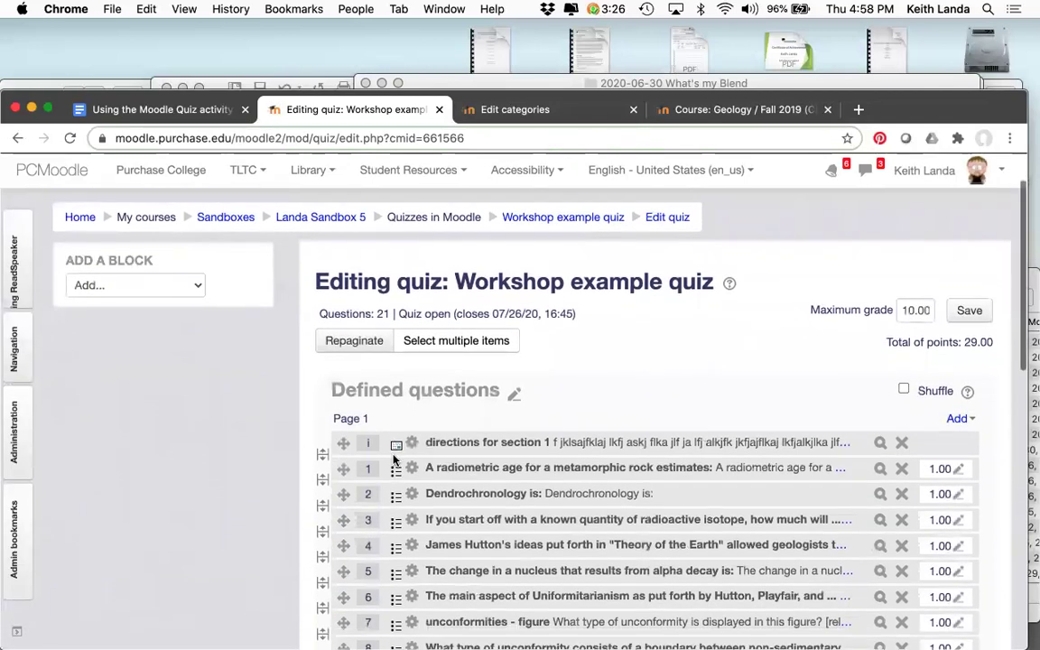
pyautogui.scroll(-2, 416, 424)
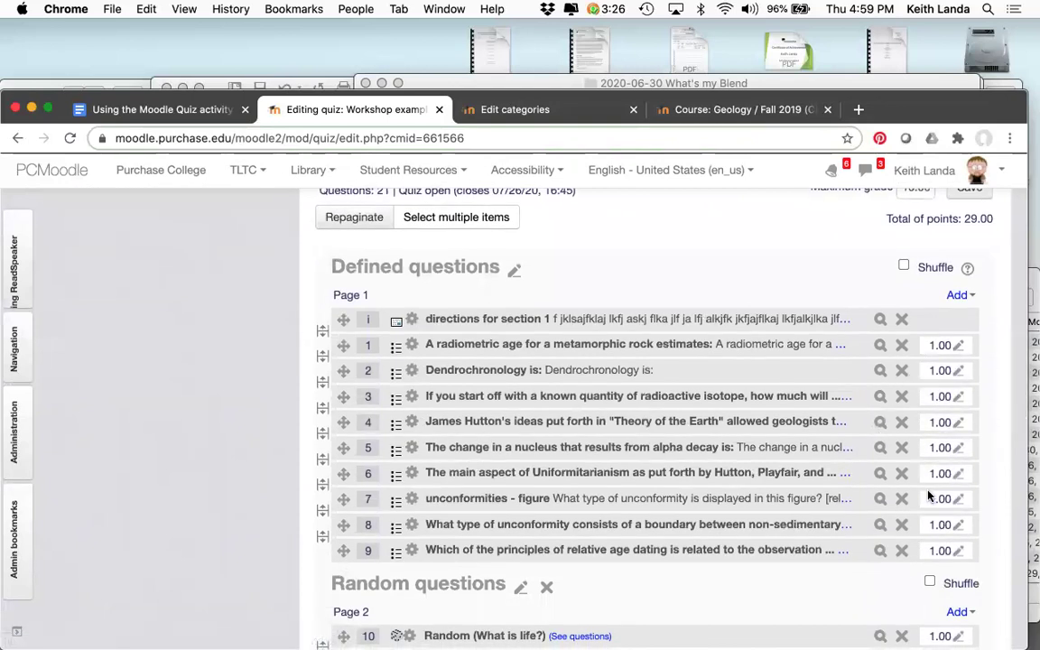
pyautogui.scroll(-2, 931, 495)
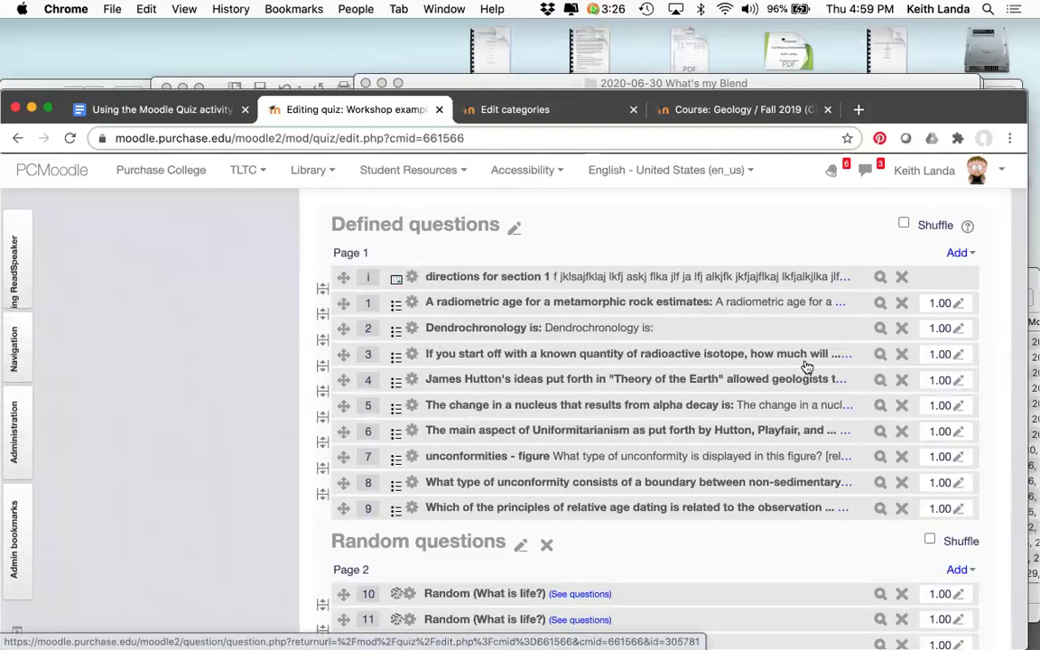
pyautogui.click(959, 331)
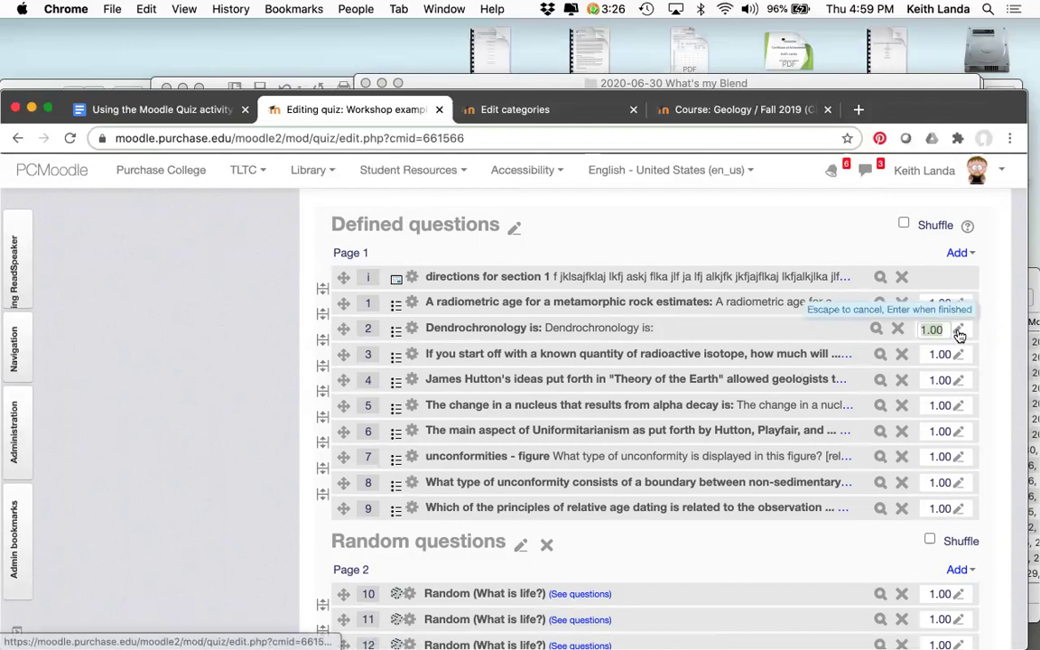
pyautogui.write('2')
pyautogui.press('Return')
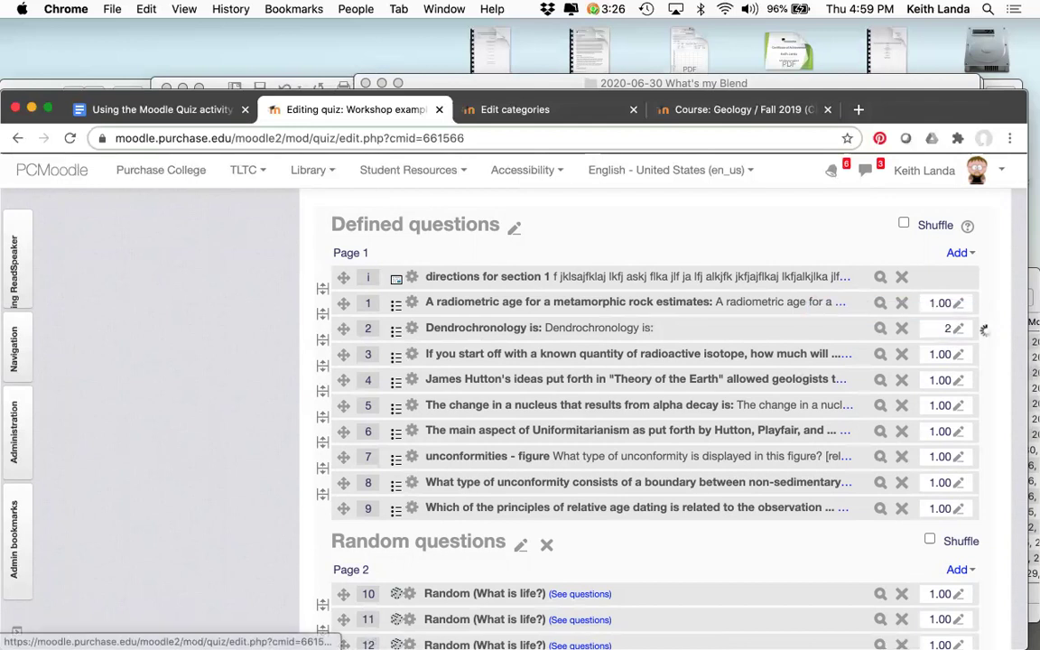
# Step: Set the points for the "Water on Mars" essay question on page 3 to 20
pyautogui.scroll(-10, 909, 464)
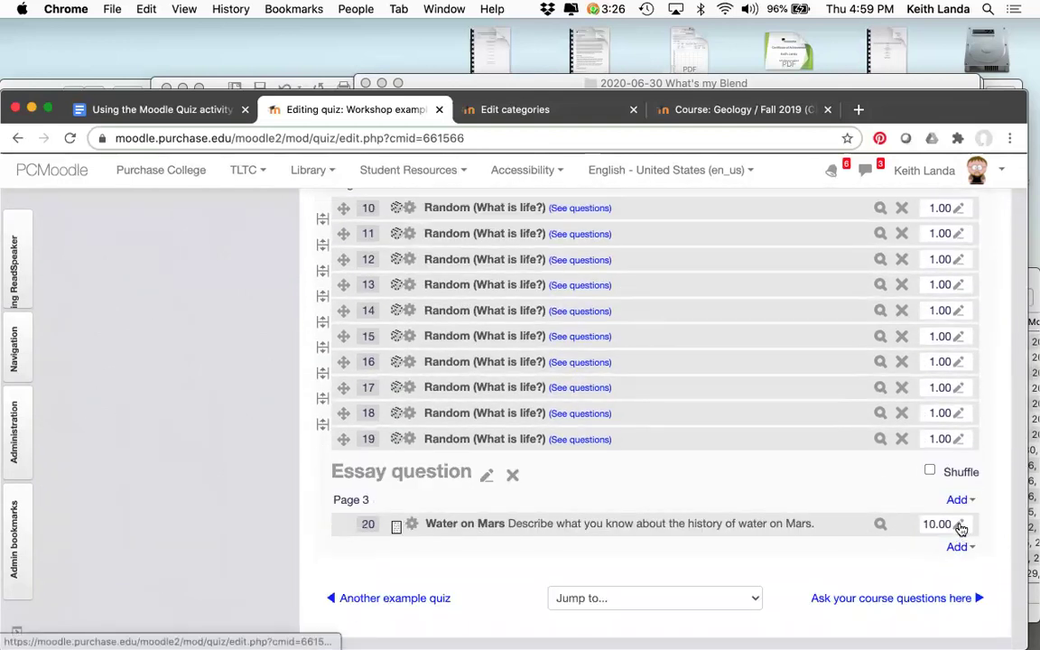
pyautogui.click(961, 529)
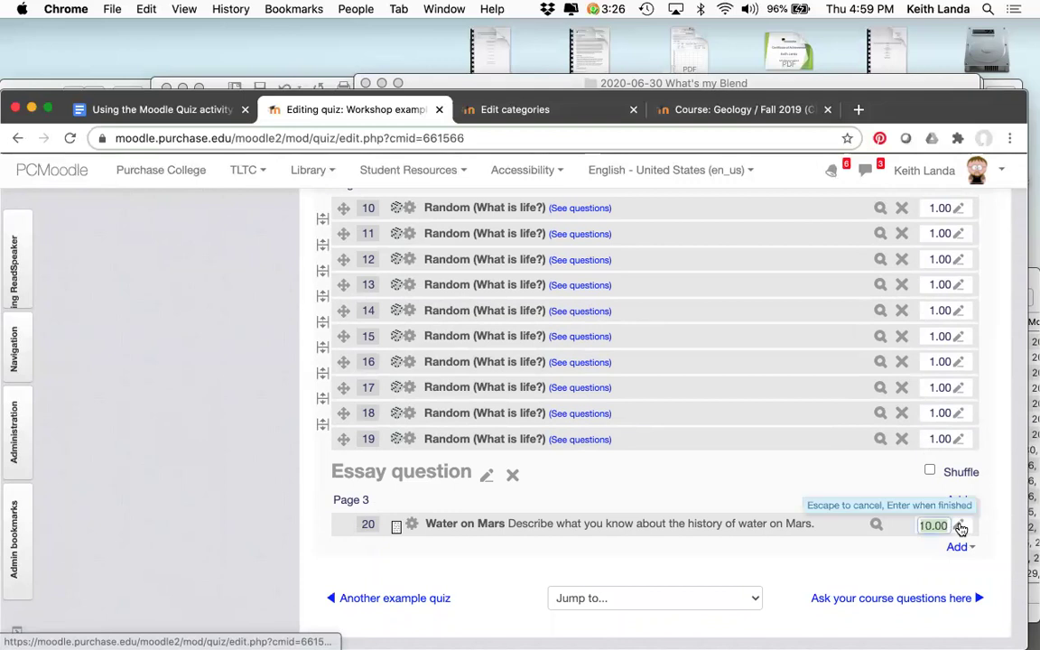
pyautogui.write('20')
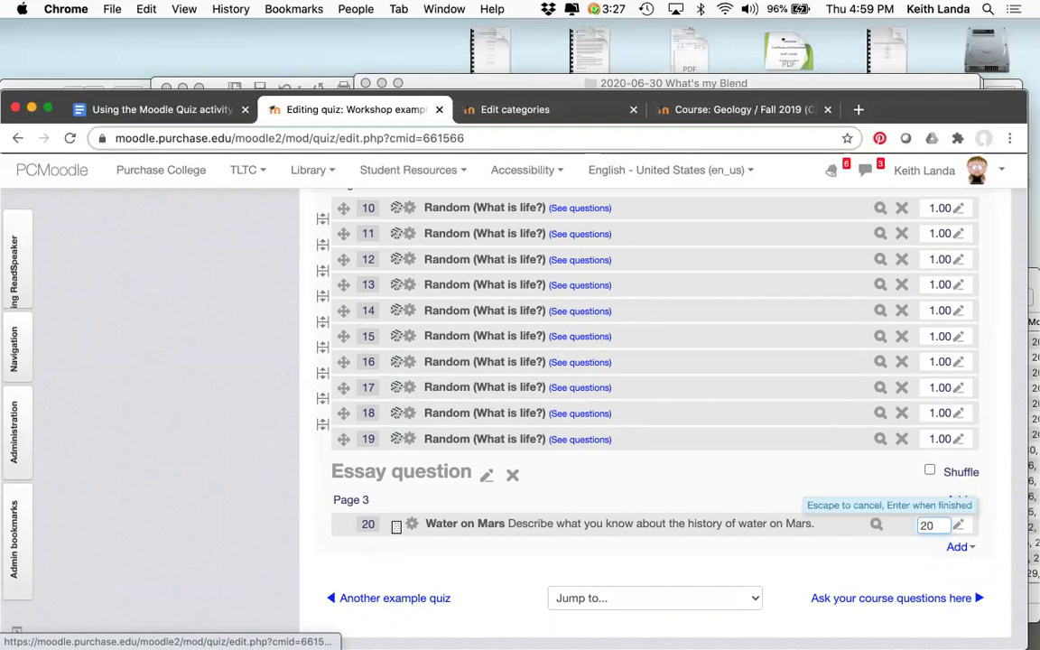
pyautogui.press('Return')
# Step: Set the quiz's maximum grade to 50.00 and save it
pyautogui.scroll(5, 857, 540)
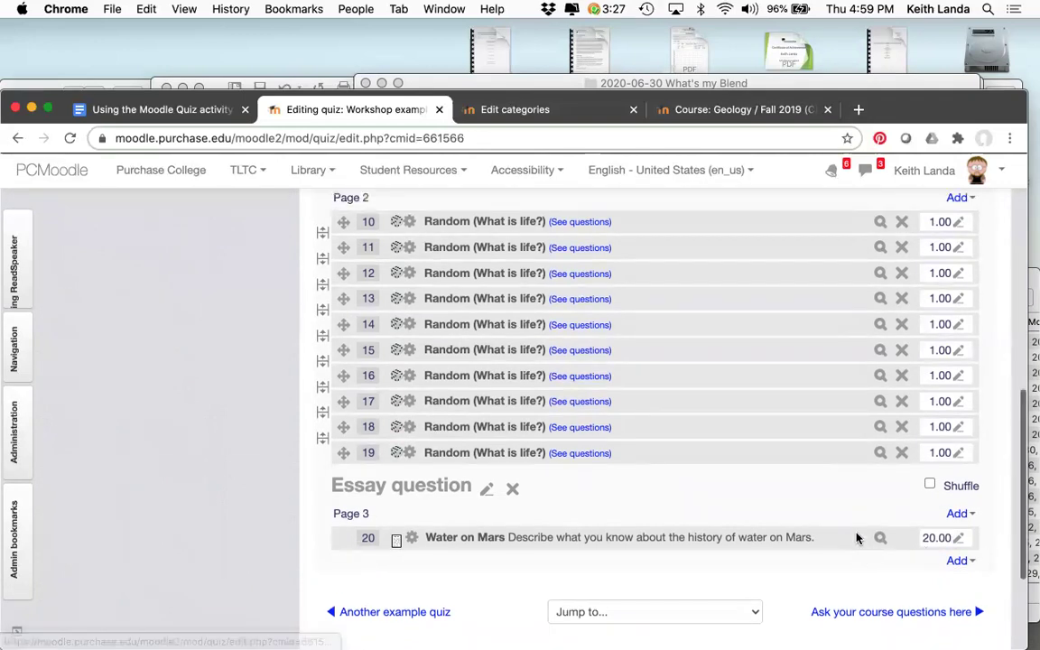
pyautogui.scroll(4, 857, 540)
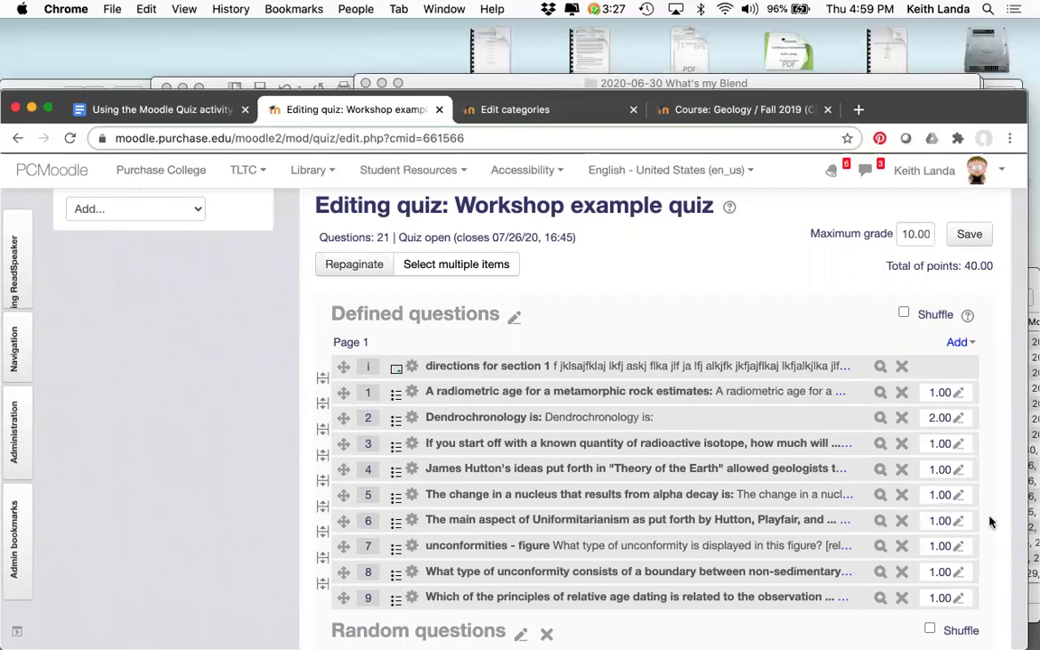
pyautogui.scroll(-2, 931, 484)
pyautogui.scroll(3, 931, 470)
pyautogui.click(914, 283)
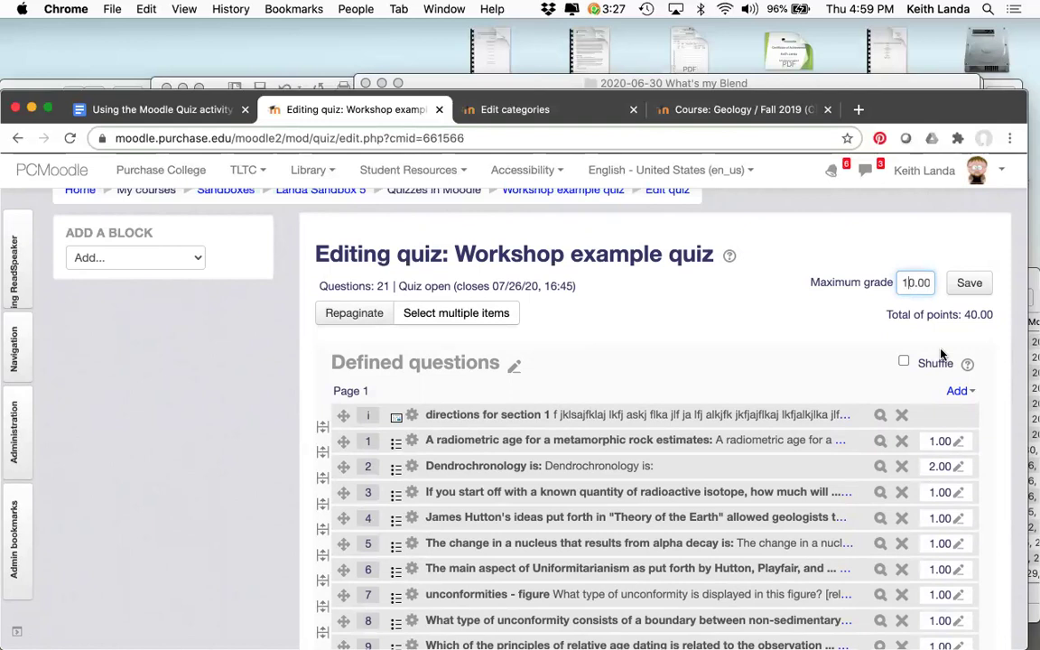
pyautogui.press('BackSpace')
pyautogui.write('5')
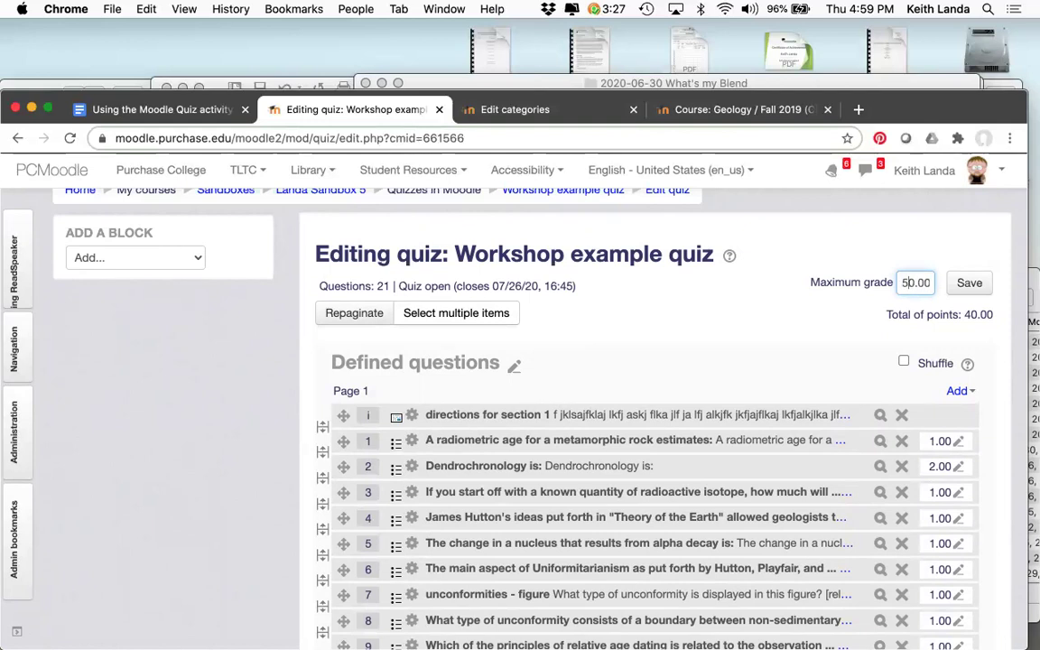
pyautogui.click(970, 285)
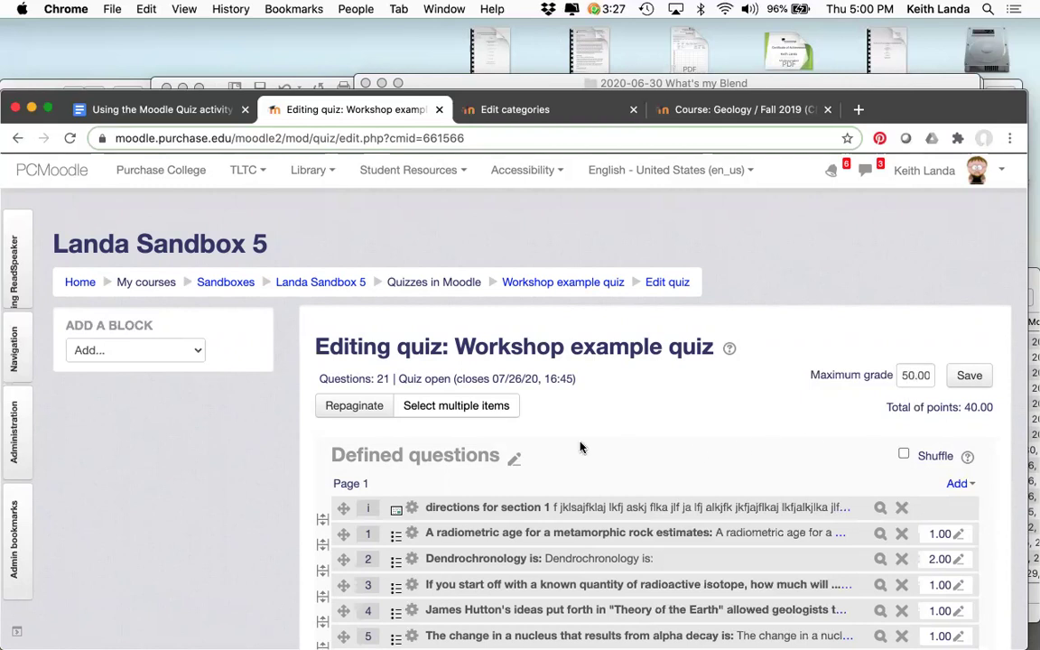
# Step: Enable question shuffling for the "Defined questions" section and look over the items in it and the "Random questions" section
pyautogui.scroll(-3, 565, 569)
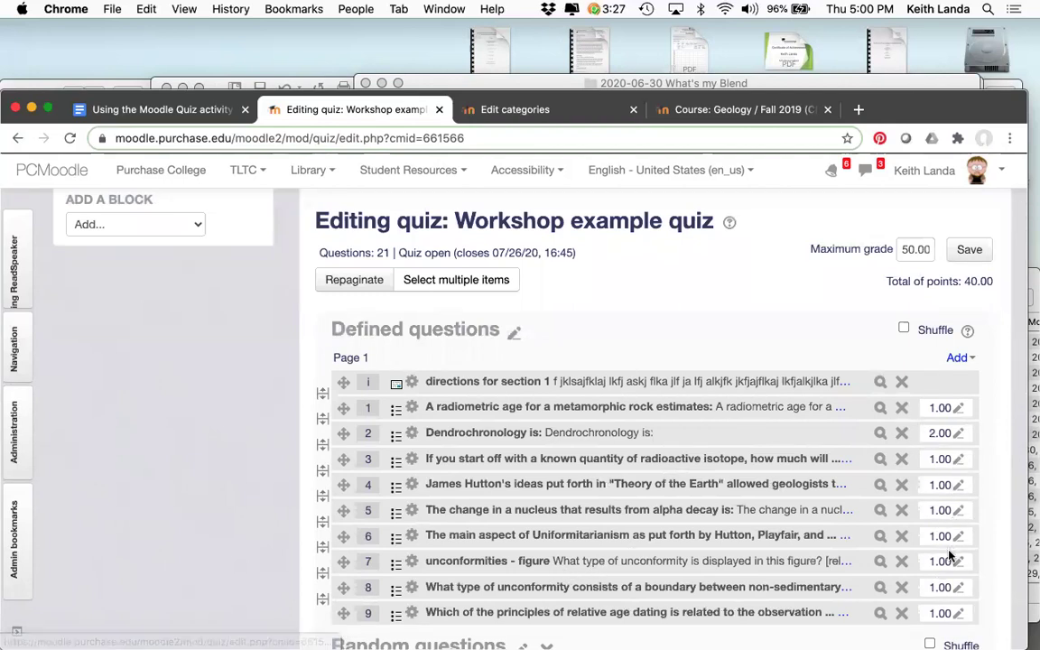
pyautogui.click(904, 330)
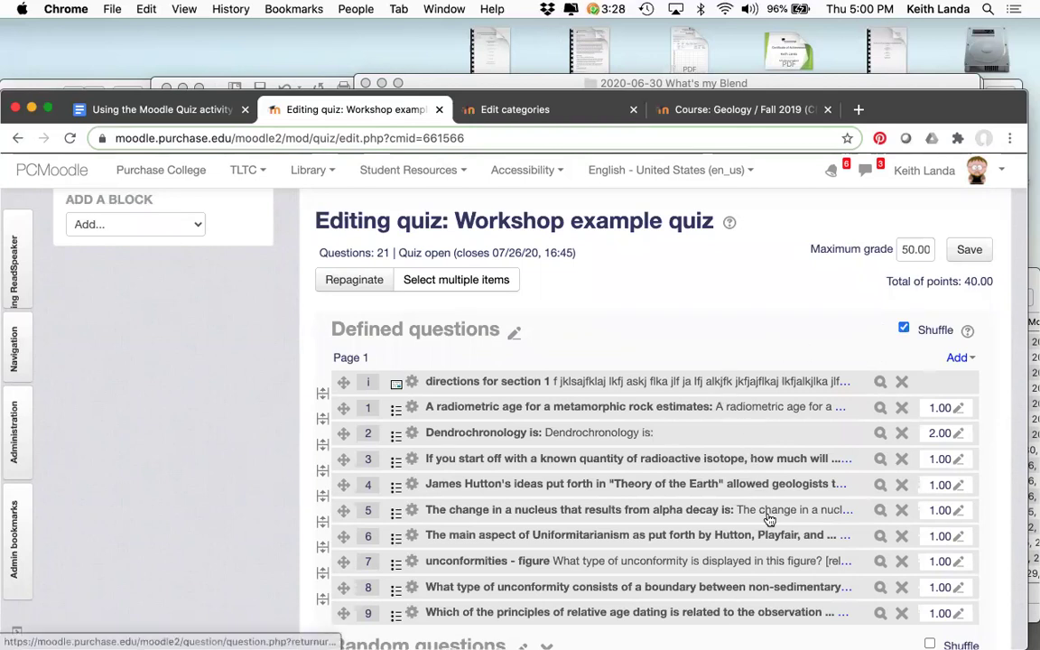
pyautogui.scroll(-5, 768, 517)
pyautogui.scroll(-1, 767, 517)
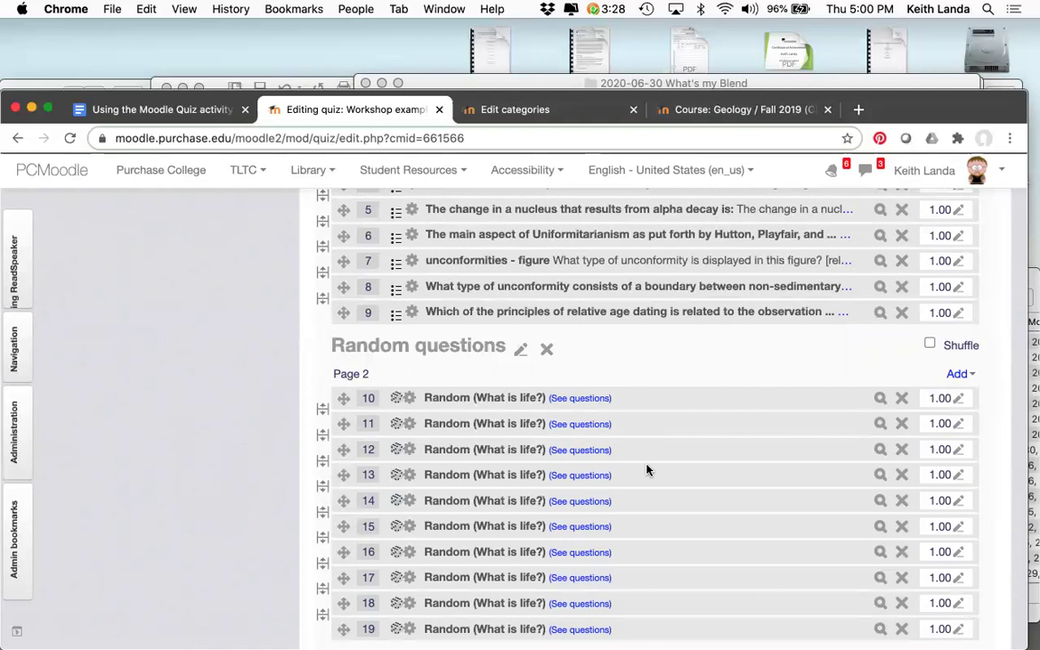
pyautogui.scroll(3, 646, 469)
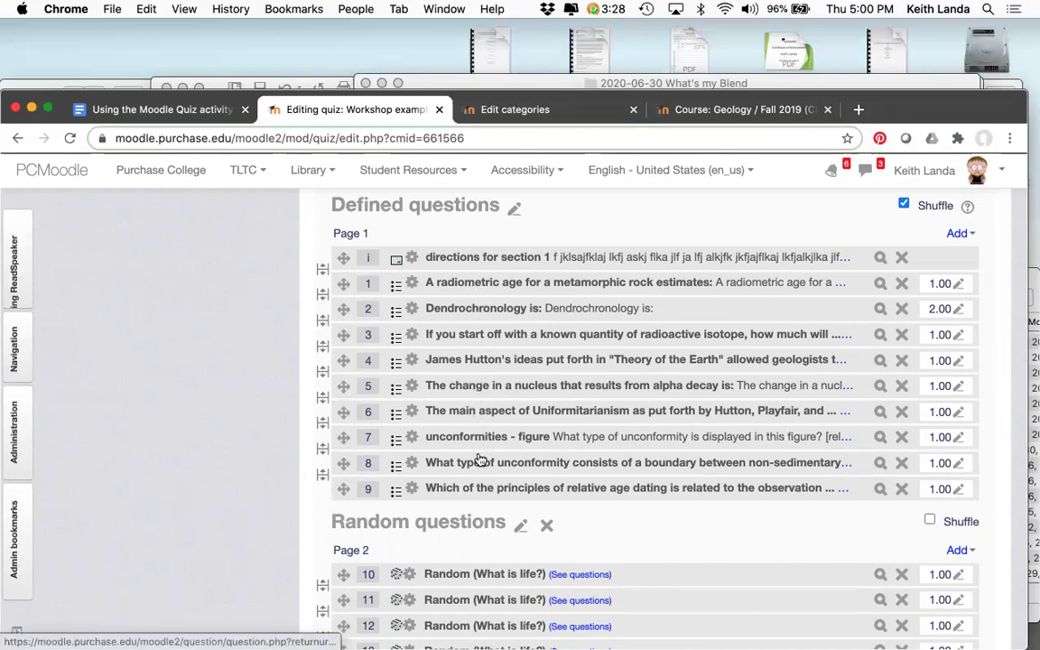
# Step: Go to the quiz's user overrides, start adding a new one and review the available override settings
pyautogui.scroll(5, 485, 466)
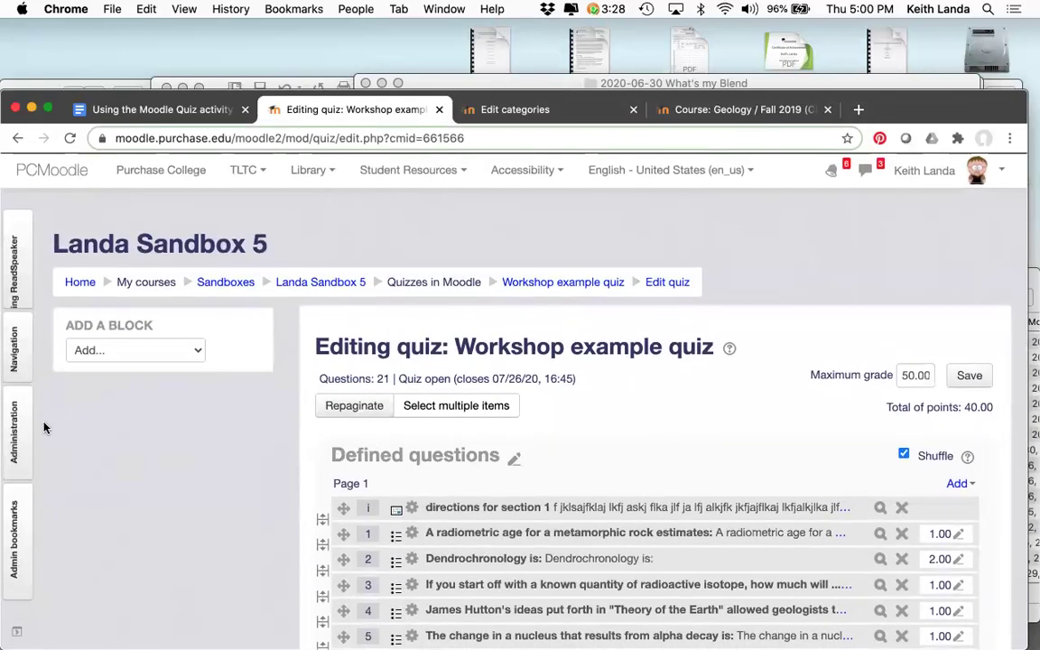
pyautogui.moveTo(34, 425)
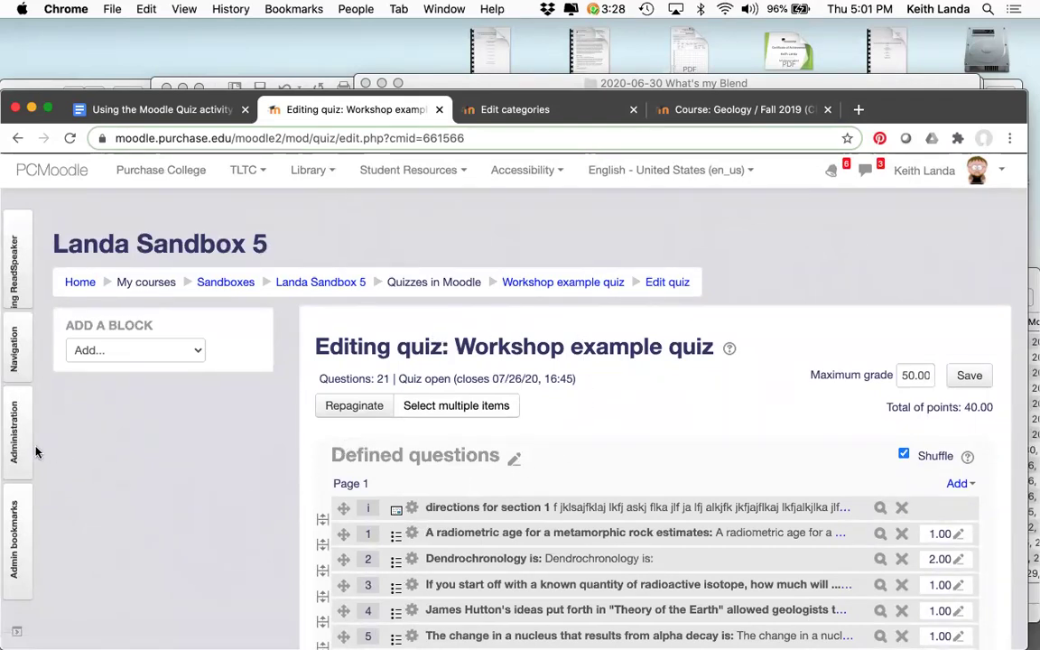
pyautogui.moveTo(17, 401)
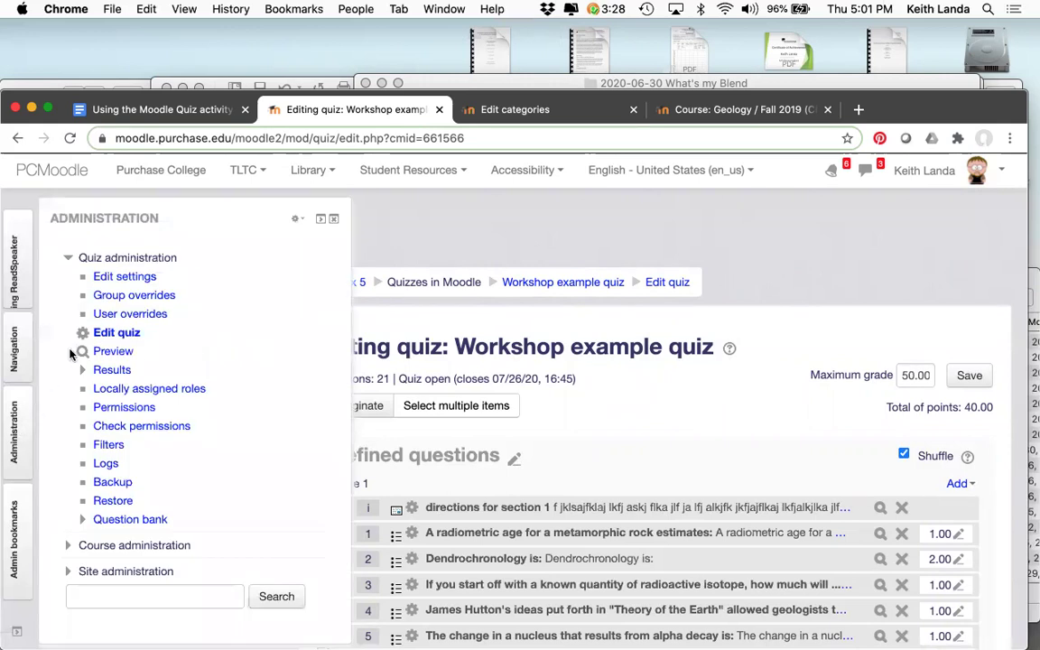
pyautogui.click(141, 315)
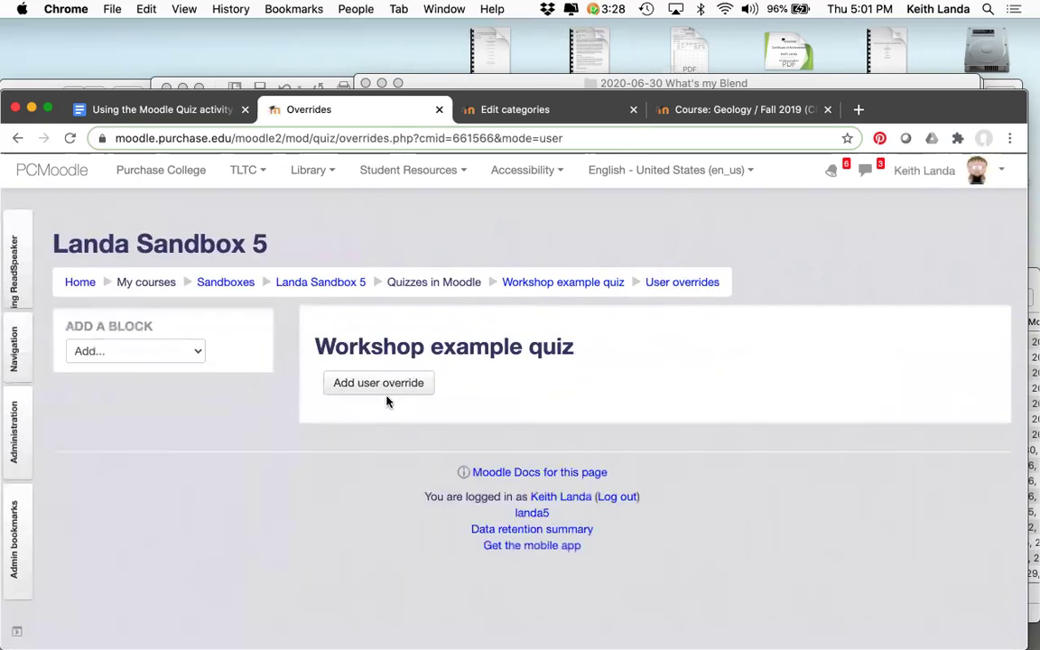
pyautogui.click(409, 384)
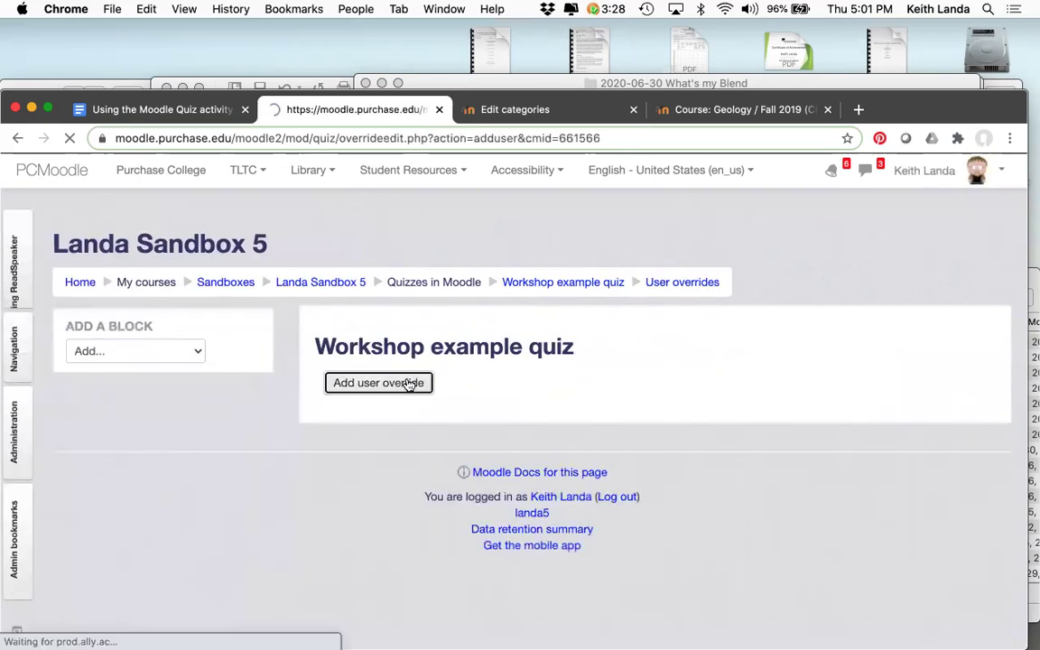
pyautogui.scroll(-5, 532, 430)
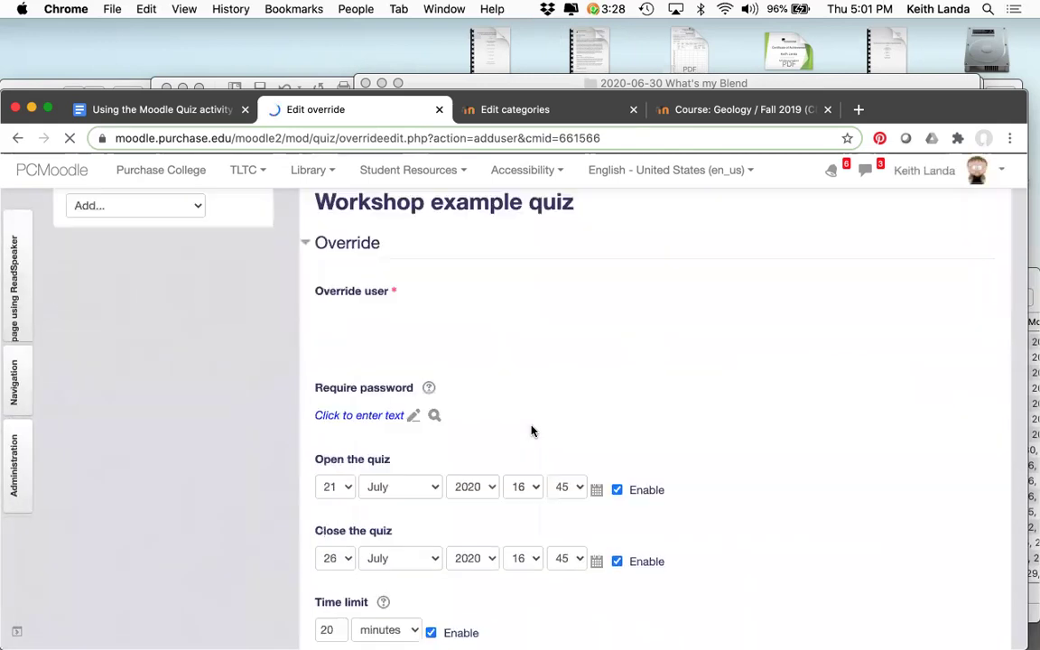
pyautogui.scroll(1, 533, 432)
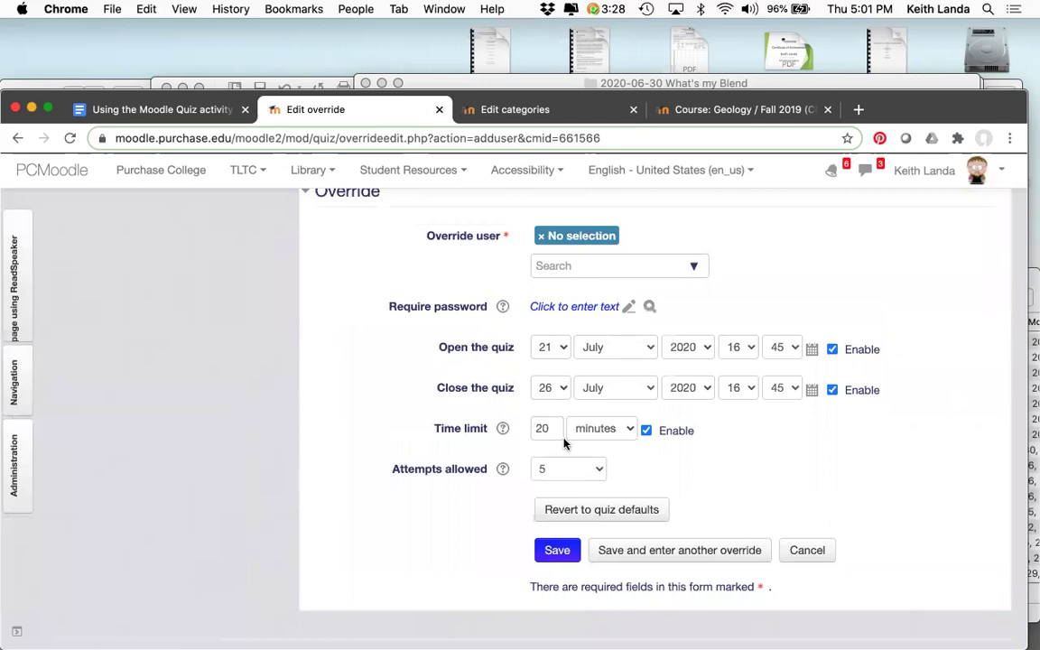
pyautogui.scroll(2, 579, 446)
pyautogui.scroll(3, 580, 446)
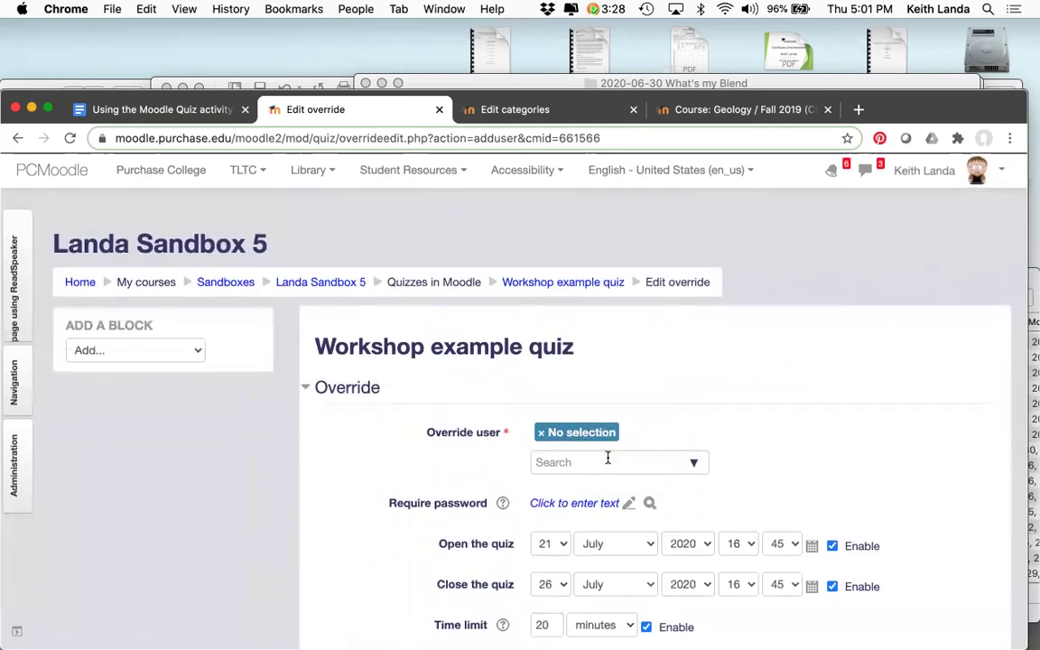
# Step: Choose the first listed test account as the override user, set its time limit to 30 minutes and save the override
pyautogui.click(692, 463)
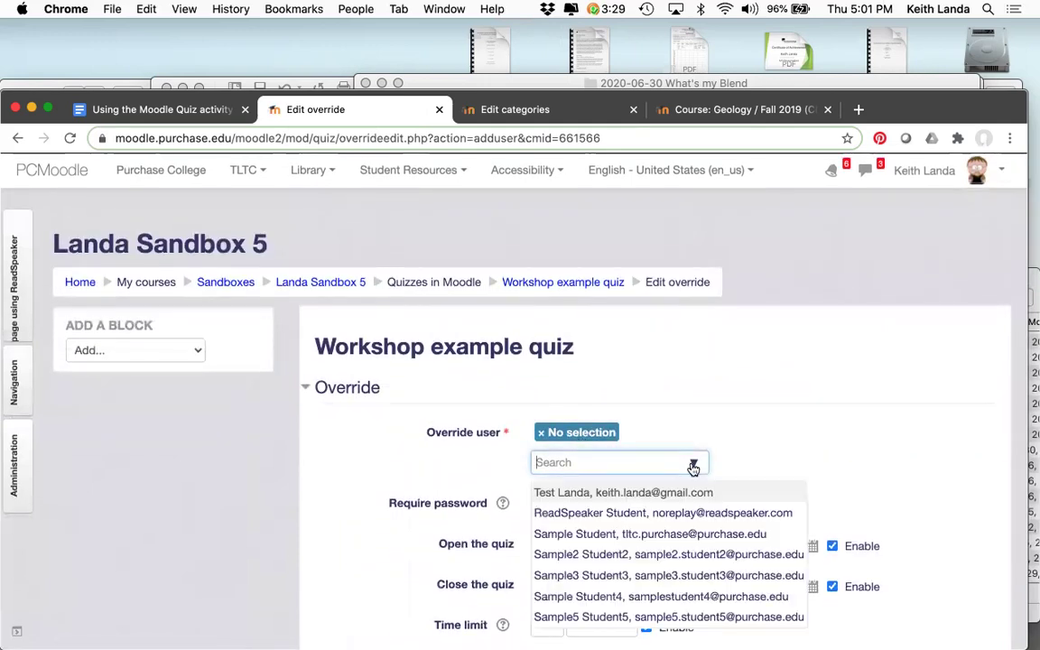
pyautogui.click(596, 495)
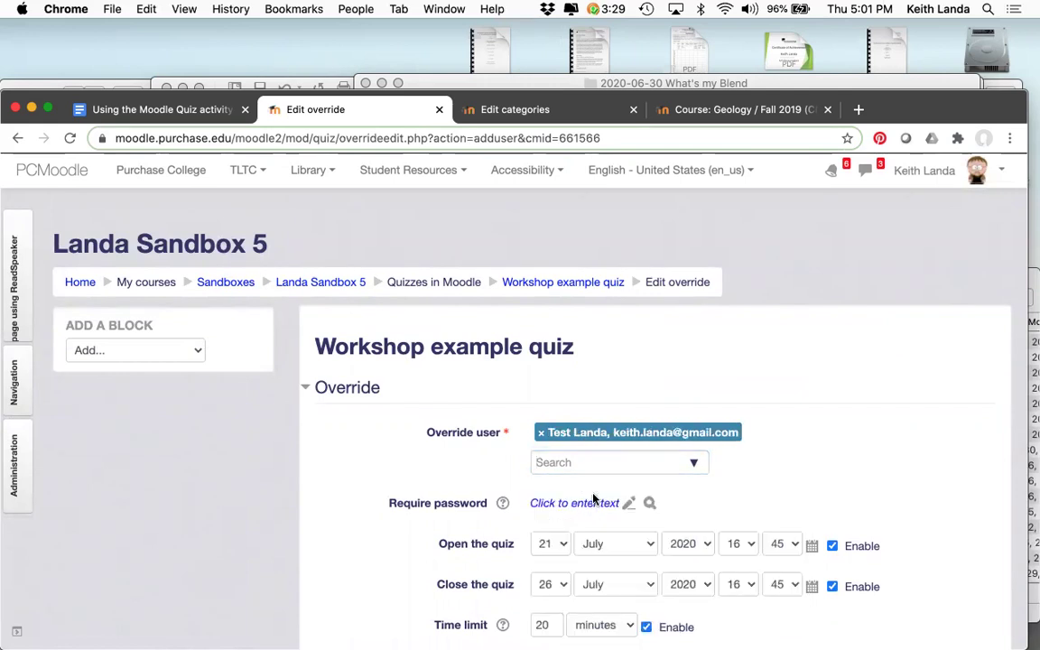
pyautogui.scroll(-2, 758, 450)
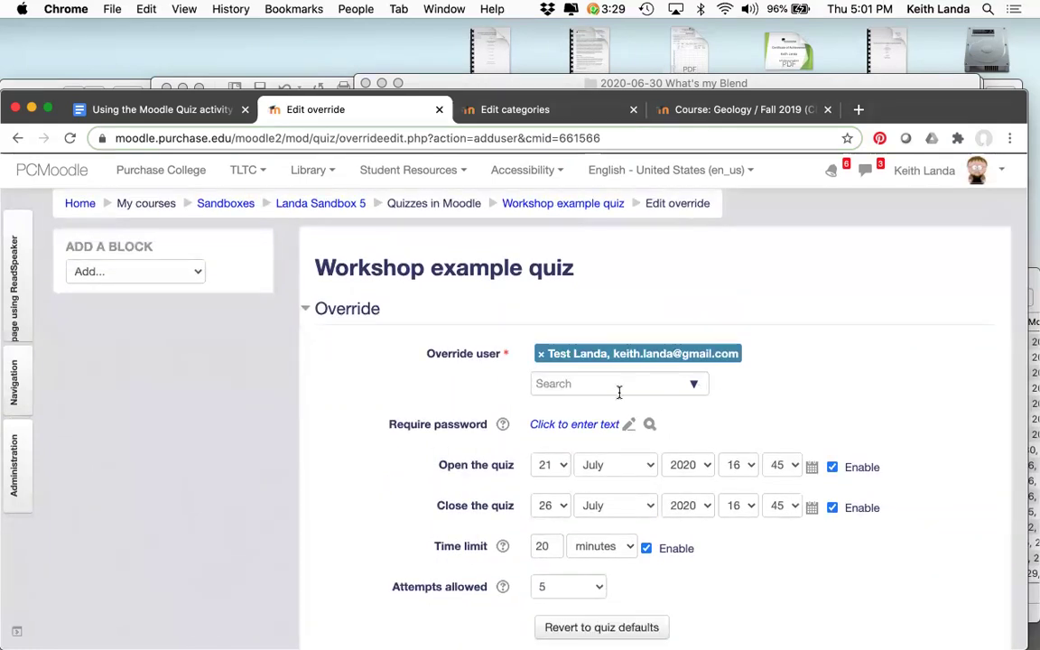
pyautogui.click(542, 544)
pyautogui.press('BackSpace')
pyautogui.scroll(-2, 749, 567)
pyautogui.click(556, 588)
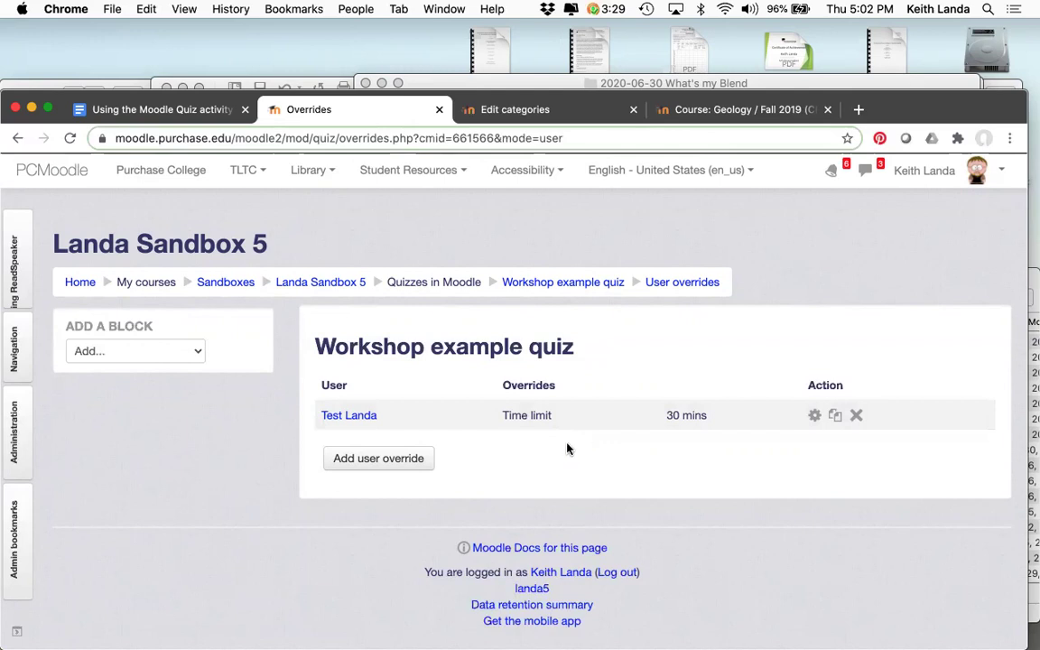
# Step: Start another user override for the Workshop example quiz and choose the fourth sample student account as the override user
pyautogui.click(21, 442)
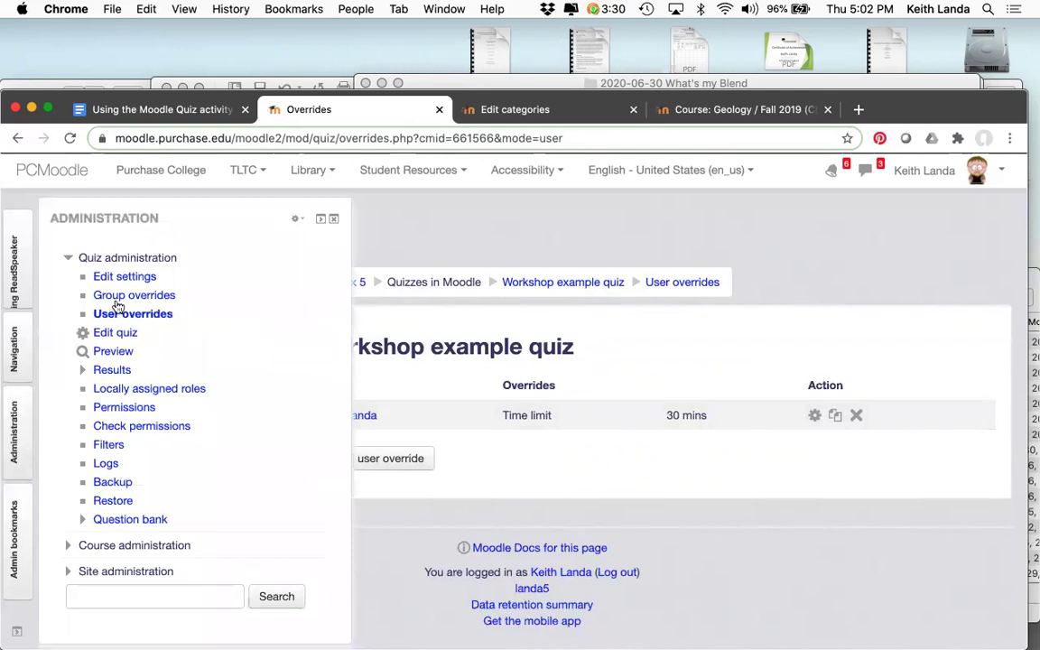
pyautogui.click(141, 314)
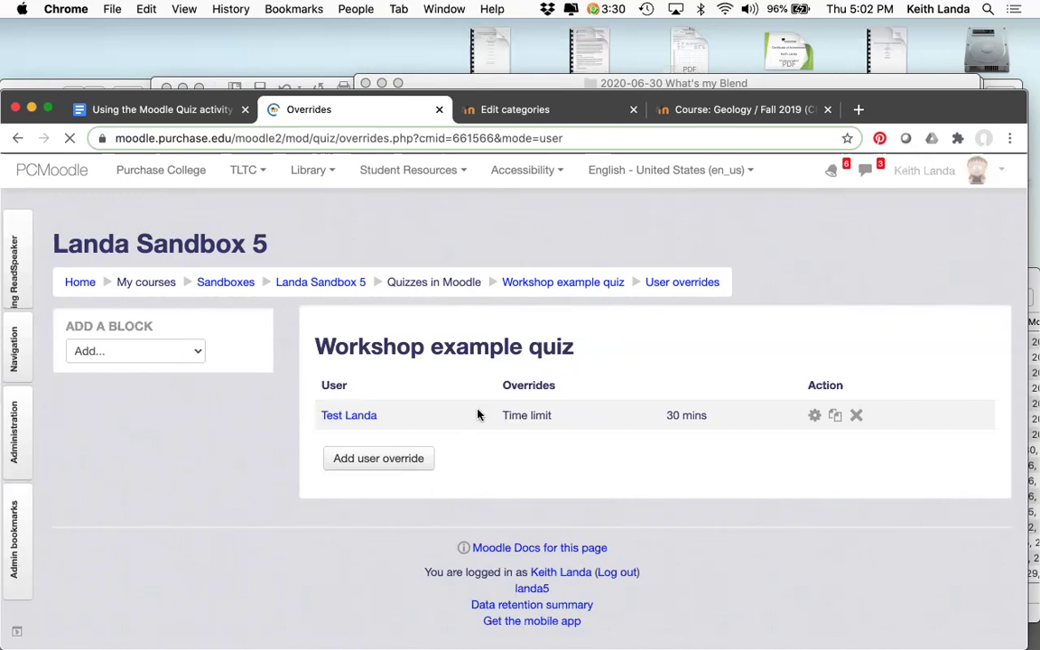
pyautogui.click(394, 460)
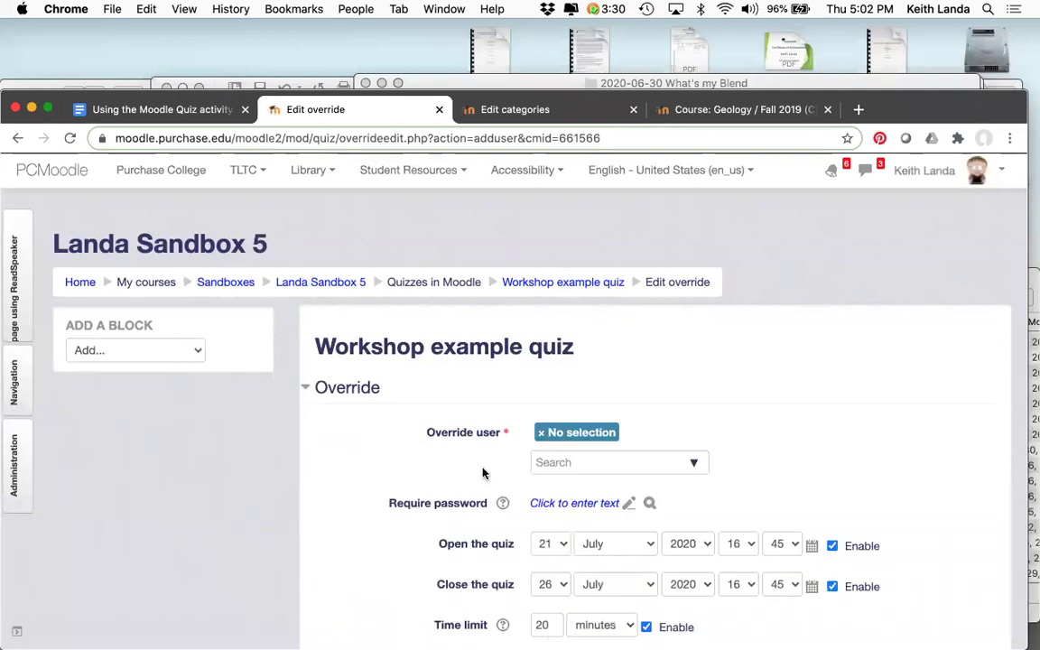
pyautogui.scroll(-3, 432, 479)
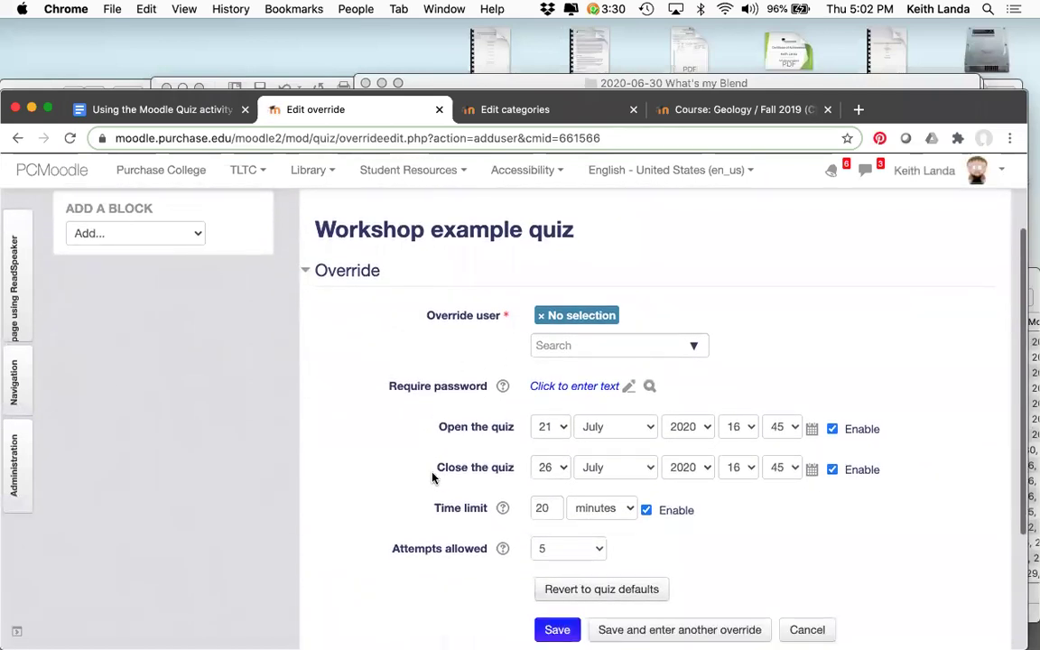
pyautogui.click(692, 348)
pyautogui.click(565, 479)
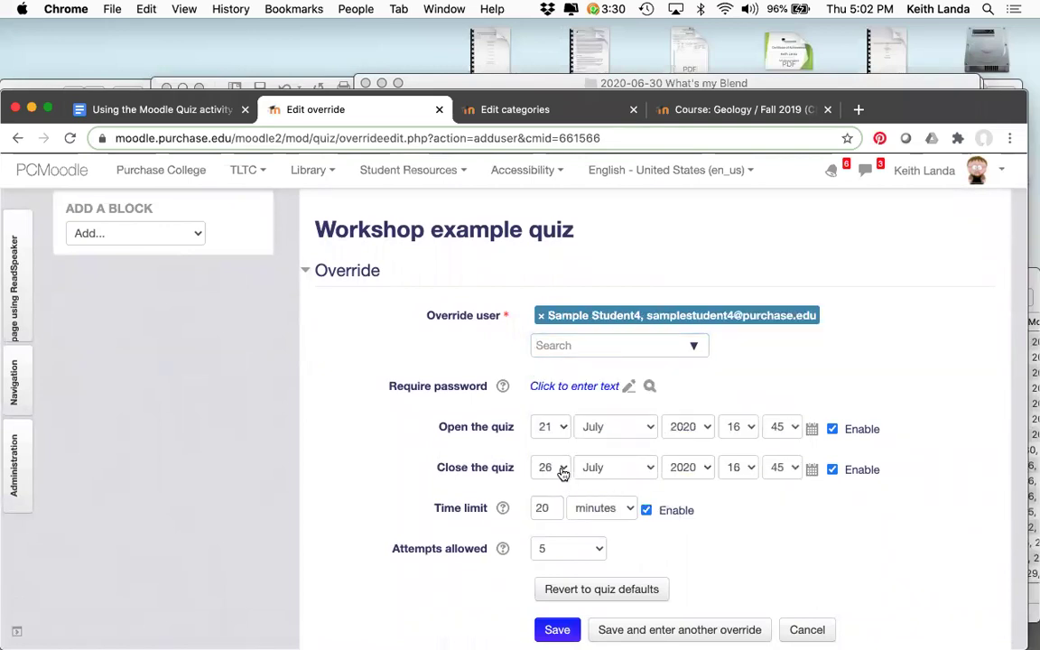
# Step: Set the override's quiz closing day to 28 July 2020 and save the override
pyautogui.click(562, 471)
pyautogui.click(558, 497)
pyautogui.scroll(-3, 807, 528)
pyautogui.click(557, 533)
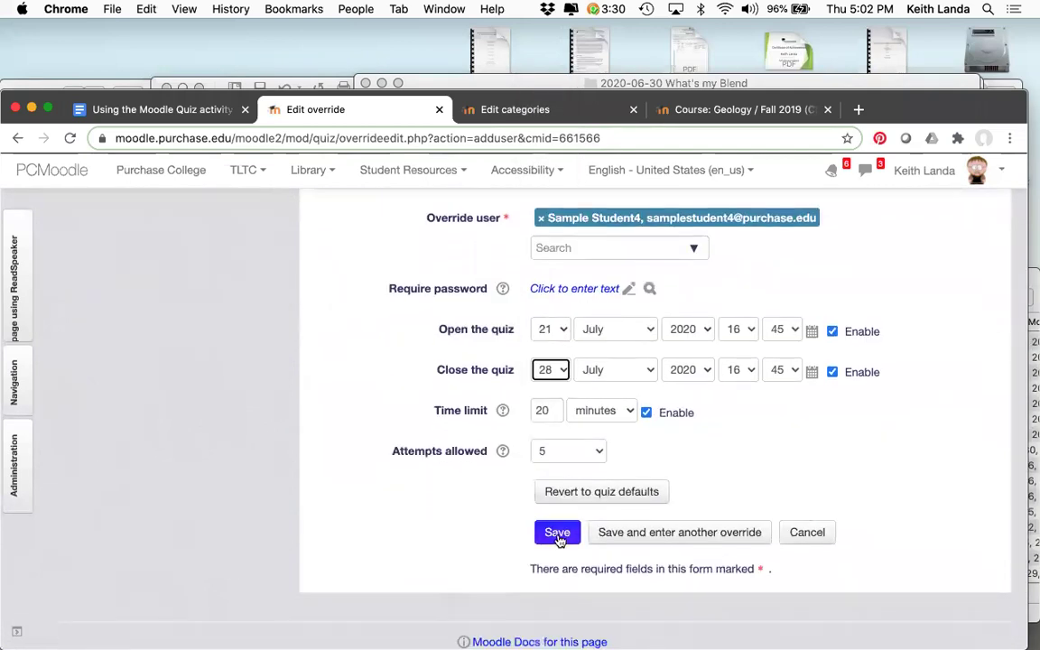
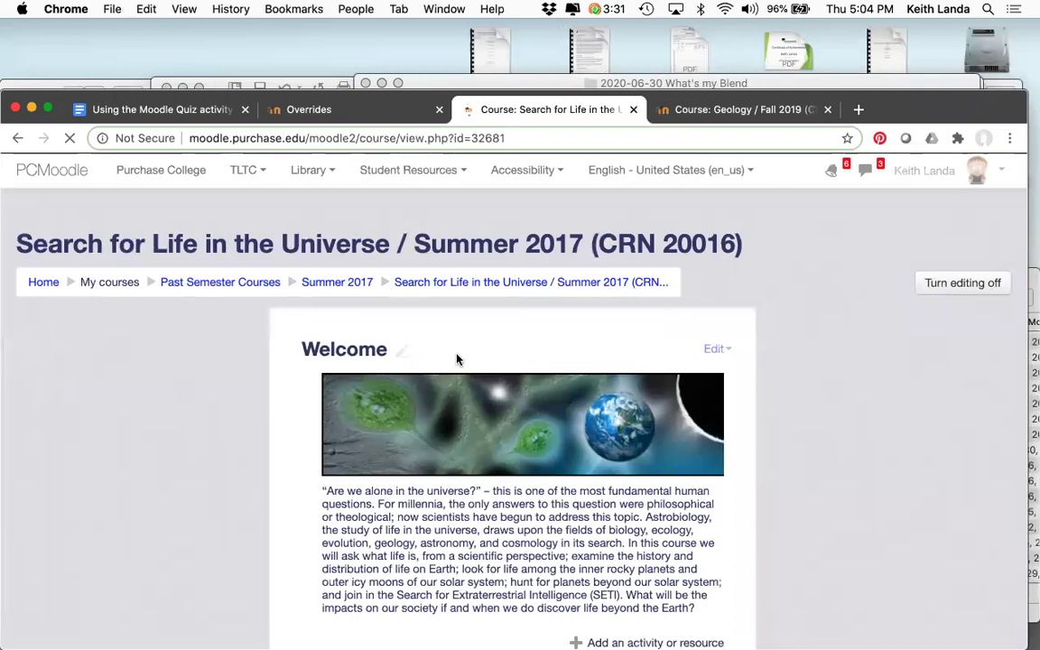
# Step: List the quizzes in the Search for Life in the Universe course and open "Check your understanding - Finding and Characterizing Extrasolar Planets"
pyautogui.scroll(-3, 457, 360)
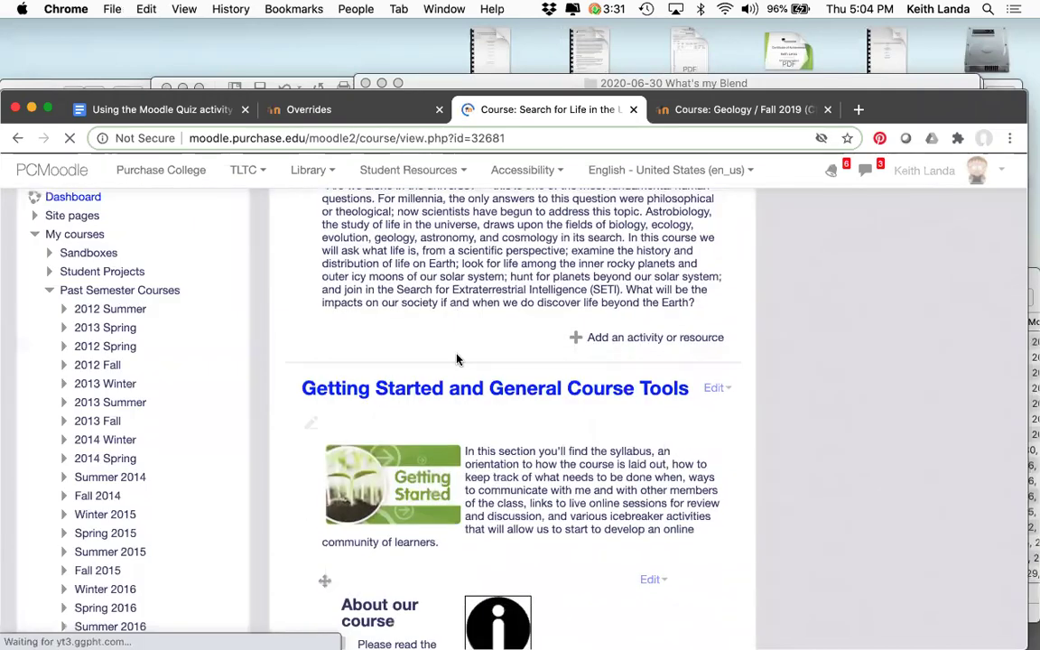
pyautogui.scroll(-5, 457, 359)
pyautogui.scroll(-10, 457, 359)
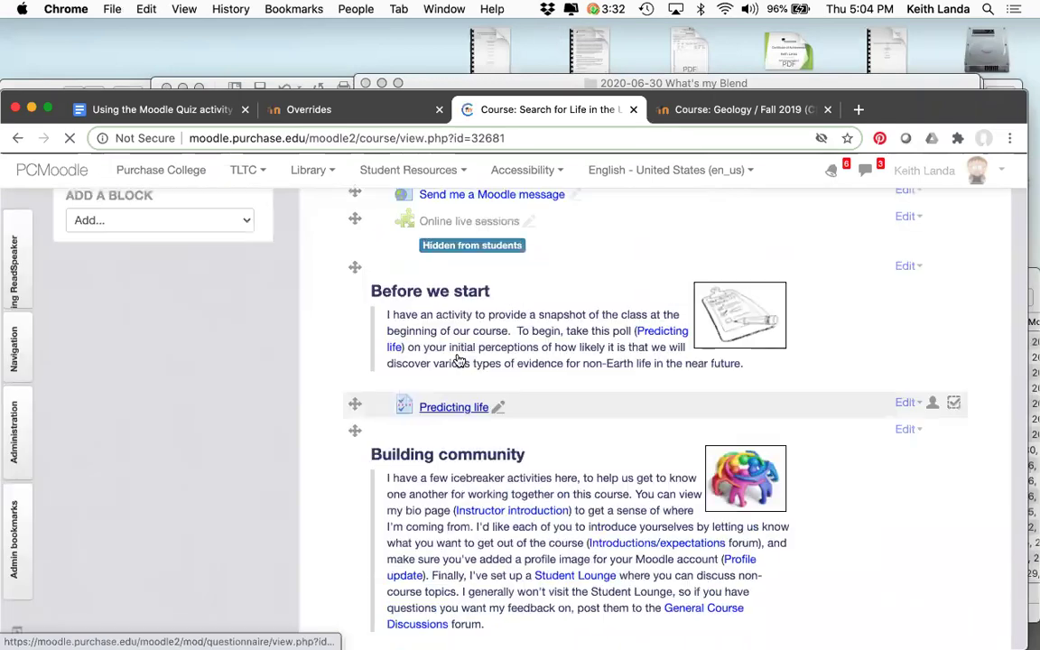
pyautogui.scroll(4, 410, 318)
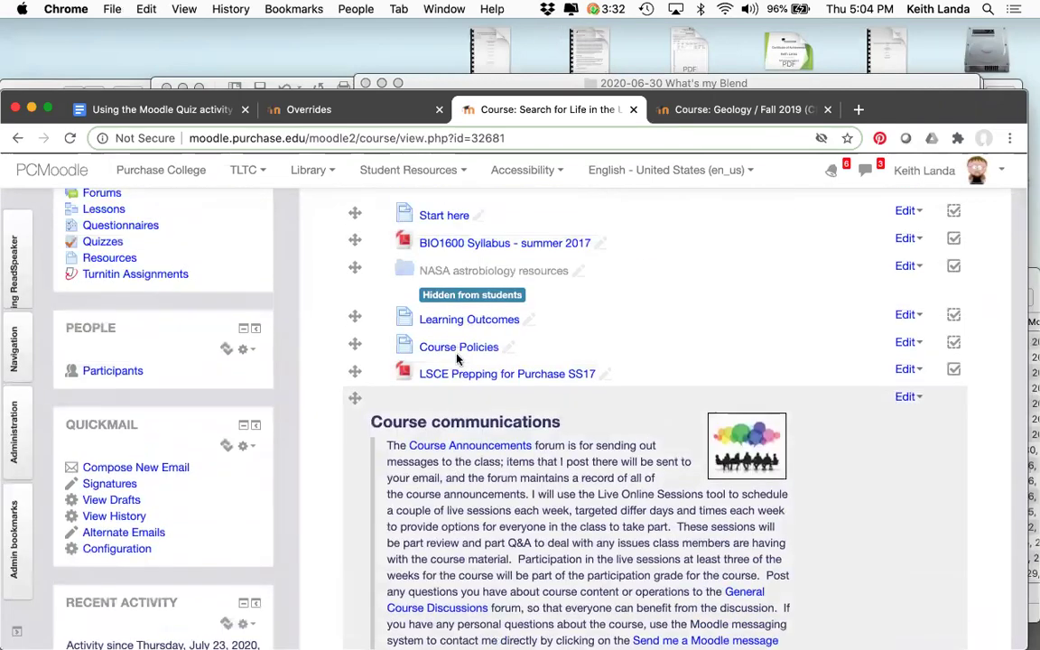
pyautogui.click(94, 327)
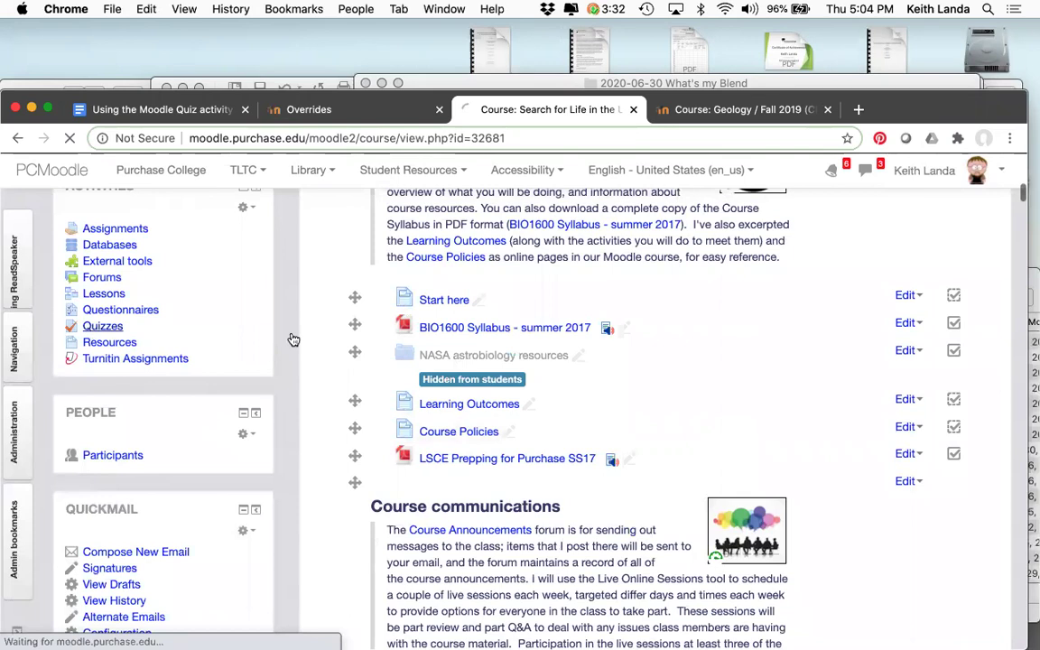
pyautogui.scroll(-10, 432, 450)
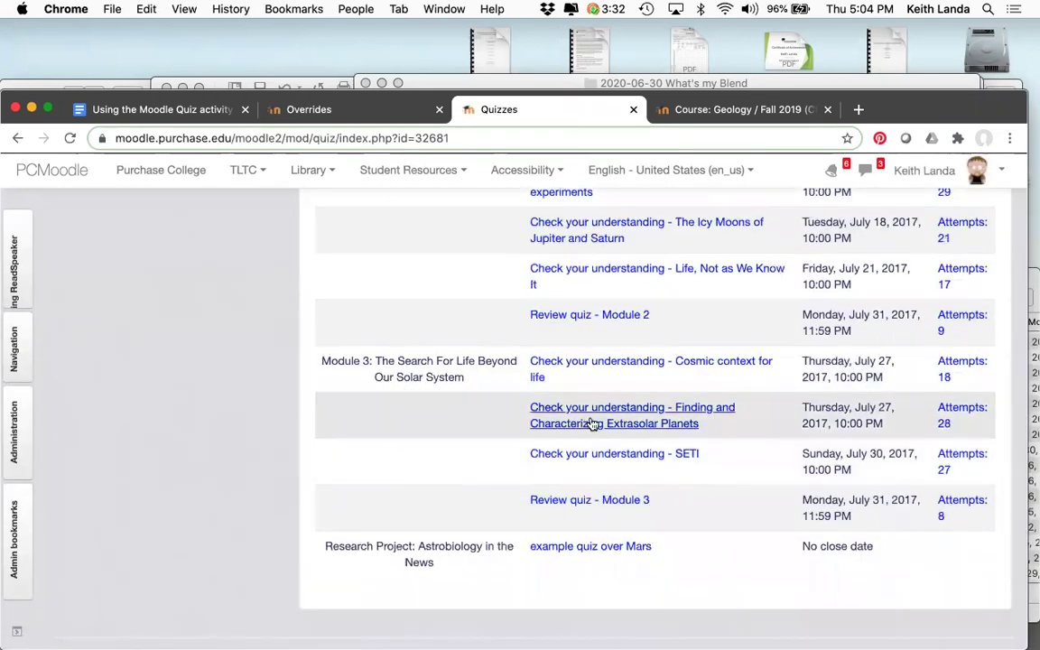
pyautogui.click(593, 426)
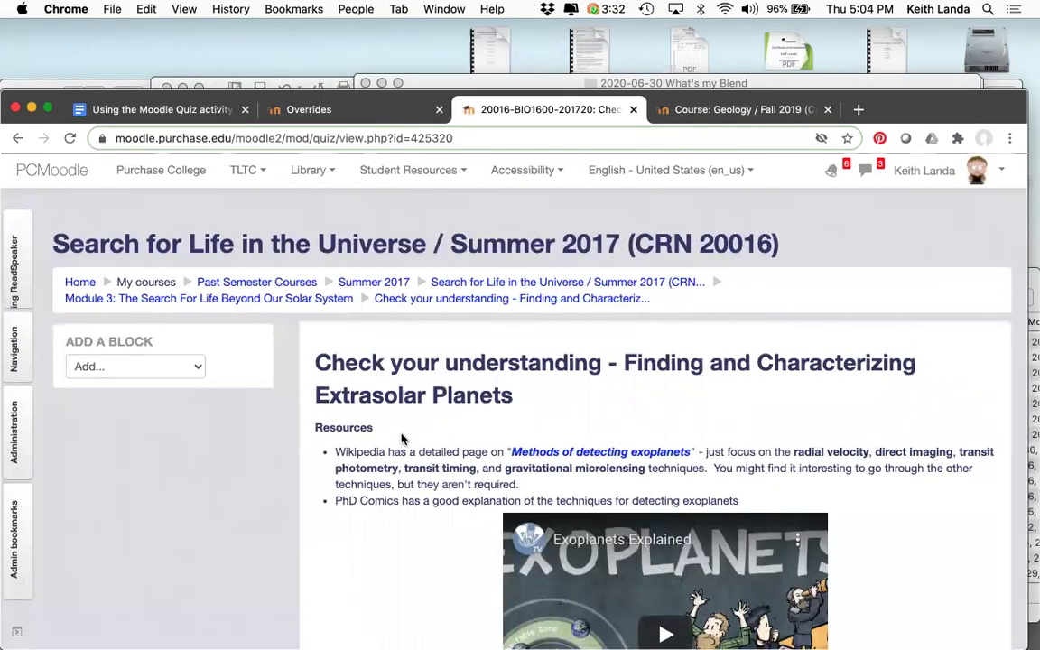
# Step: Go to the quiz's Grades results and examine the options for which attempts to include in the report
pyautogui.click(12, 449)
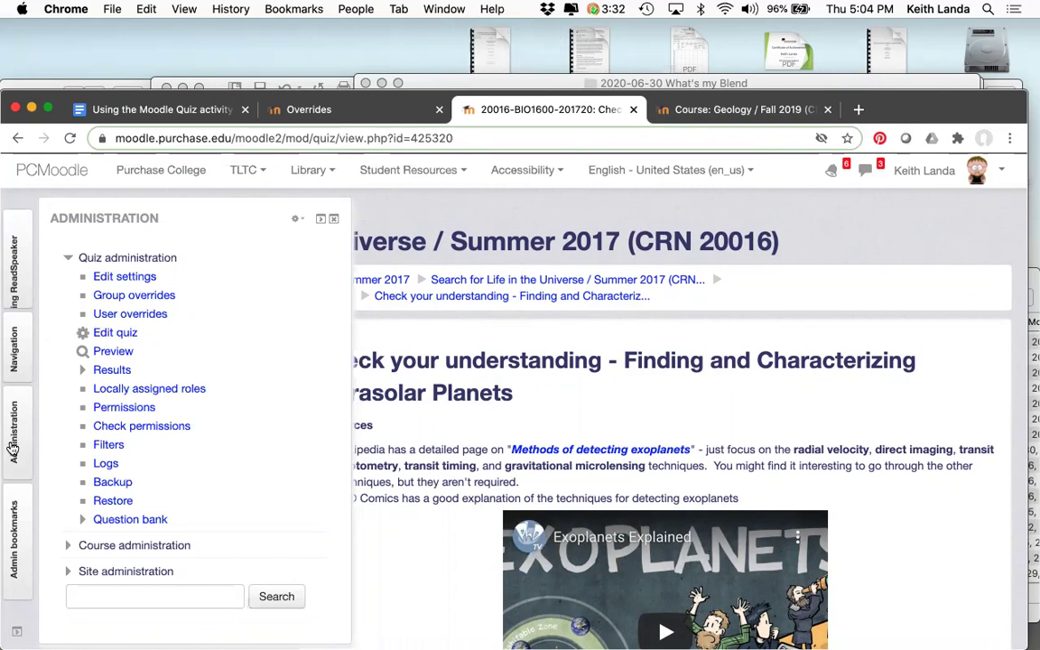
pyautogui.click(82, 372)
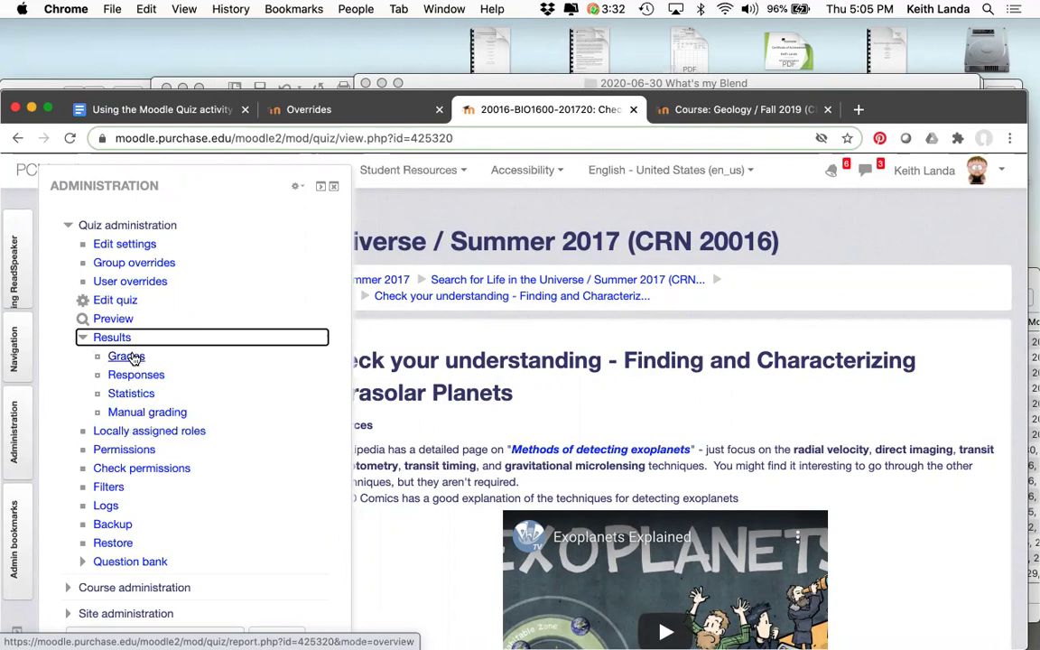
pyautogui.click(126, 357)
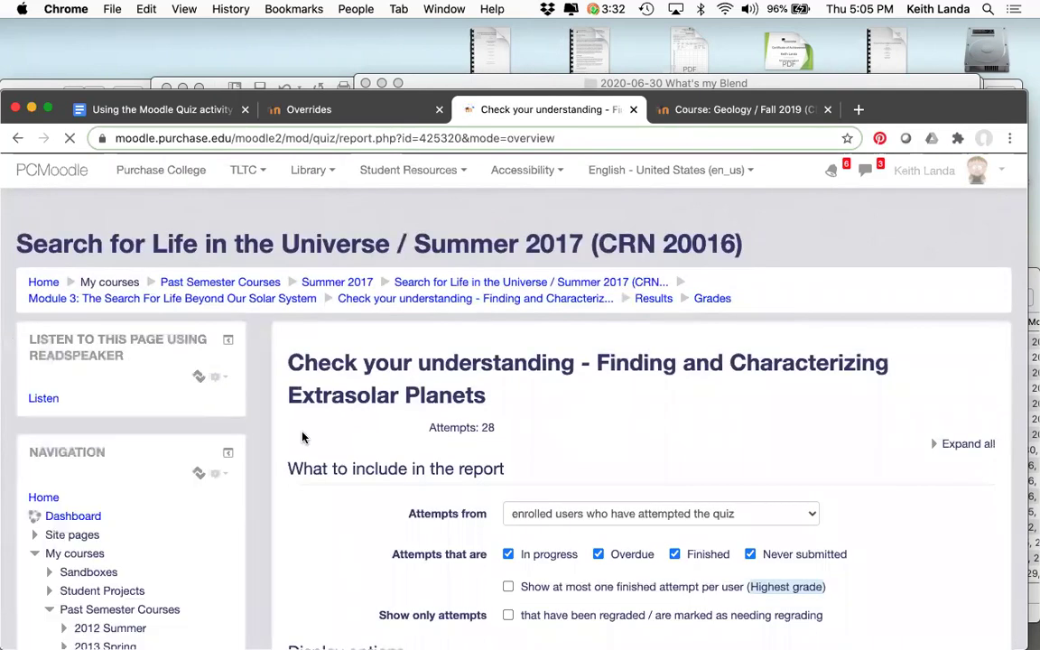
pyautogui.scroll(-1, 465, 456)
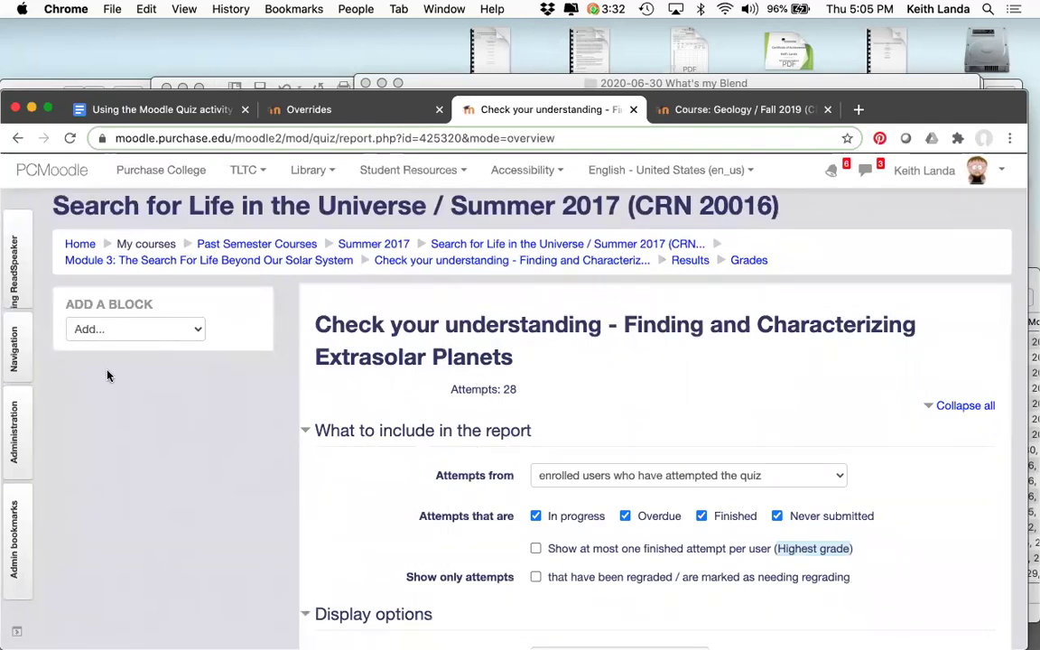
pyautogui.click(14, 390)
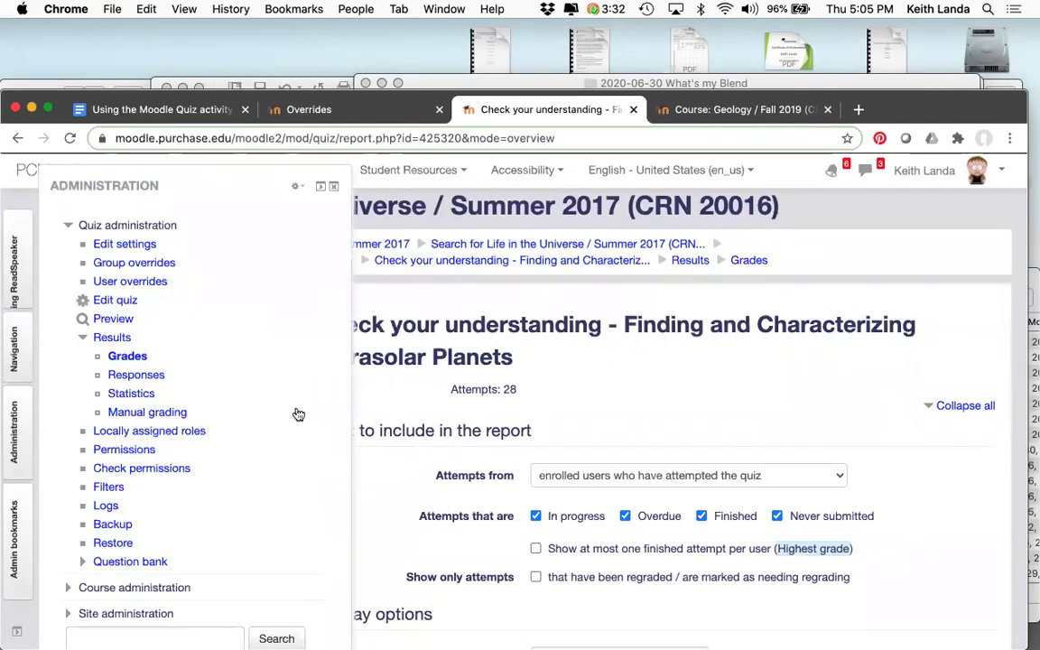
pyautogui.scroll(-1, 474, 459)
pyautogui.scroll(-3, 474, 459)
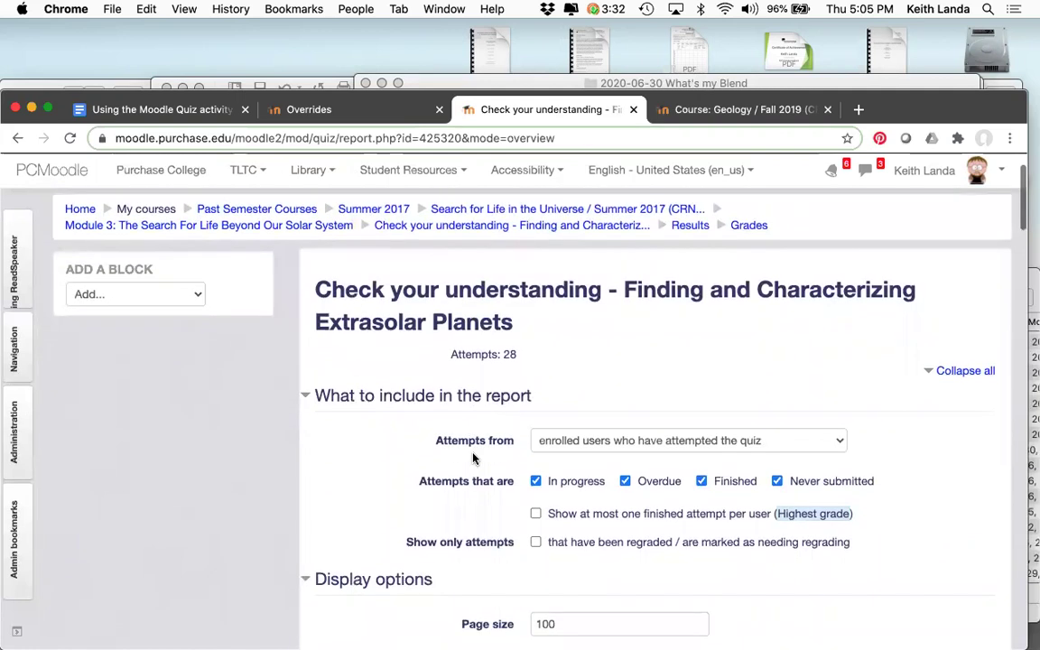
pyautogui.scroll(-2, 474, 459)
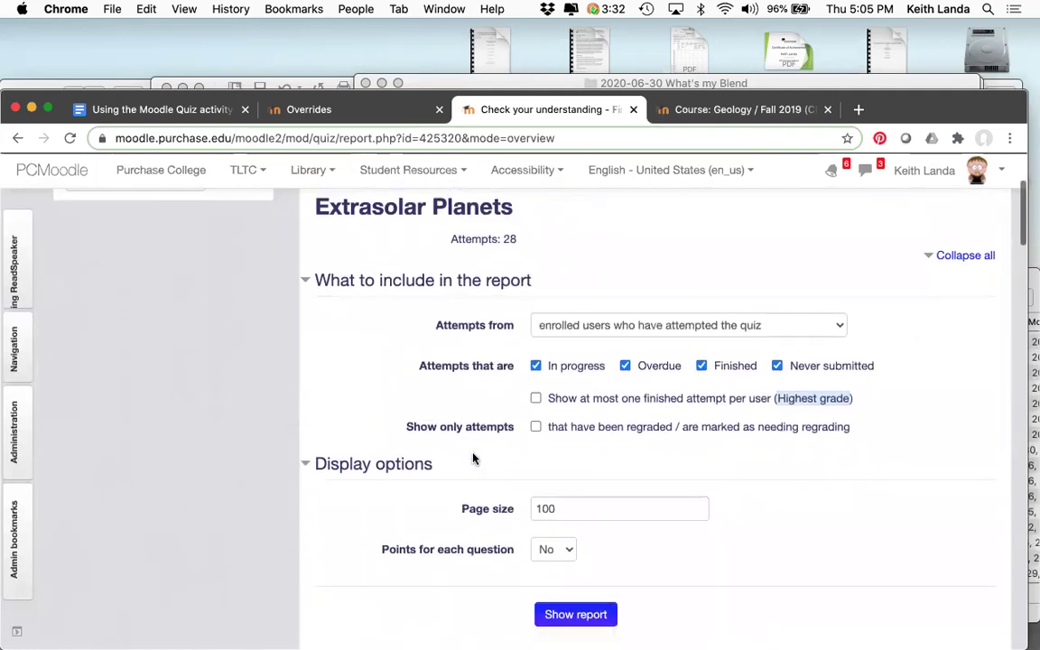
pyautogui.scroll(3, 473, 458)
pyautogui.scroll(-1, 473, 459)
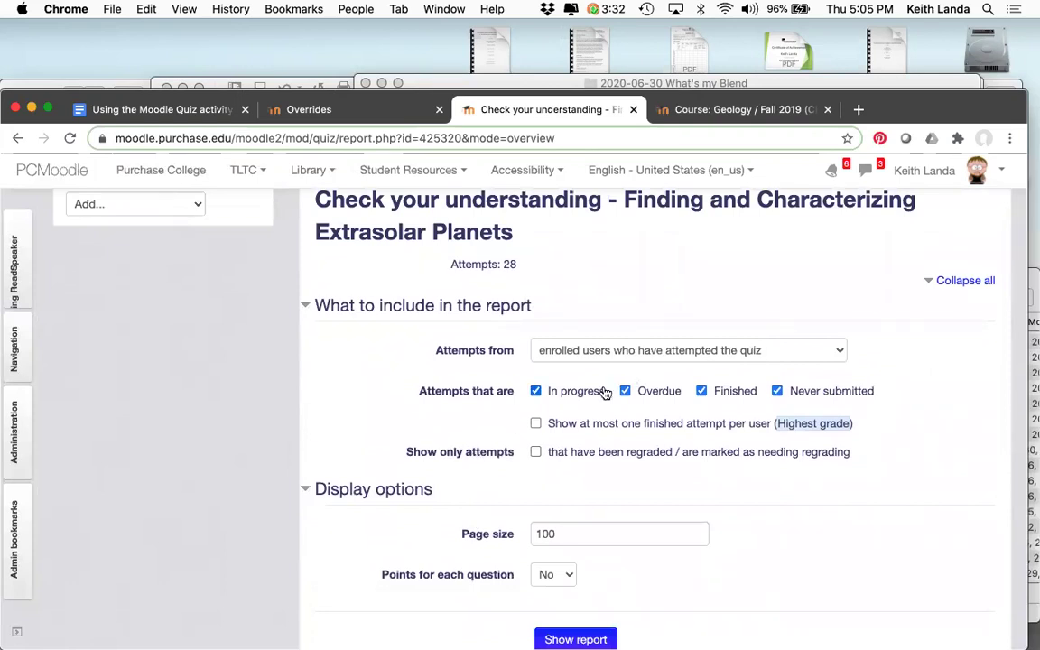
# Step: Review the grades report's display options, regrading commands and table download choices
pyautogui.scroll(-1, 605, 392)
pyautogui.scroll(-2, 605, 392)
pyautogui.scroll(-2, 605, 392)
pyautogui.scroll(-3, 606, 392)
pyautogui.scroll(-2, 605, 392)
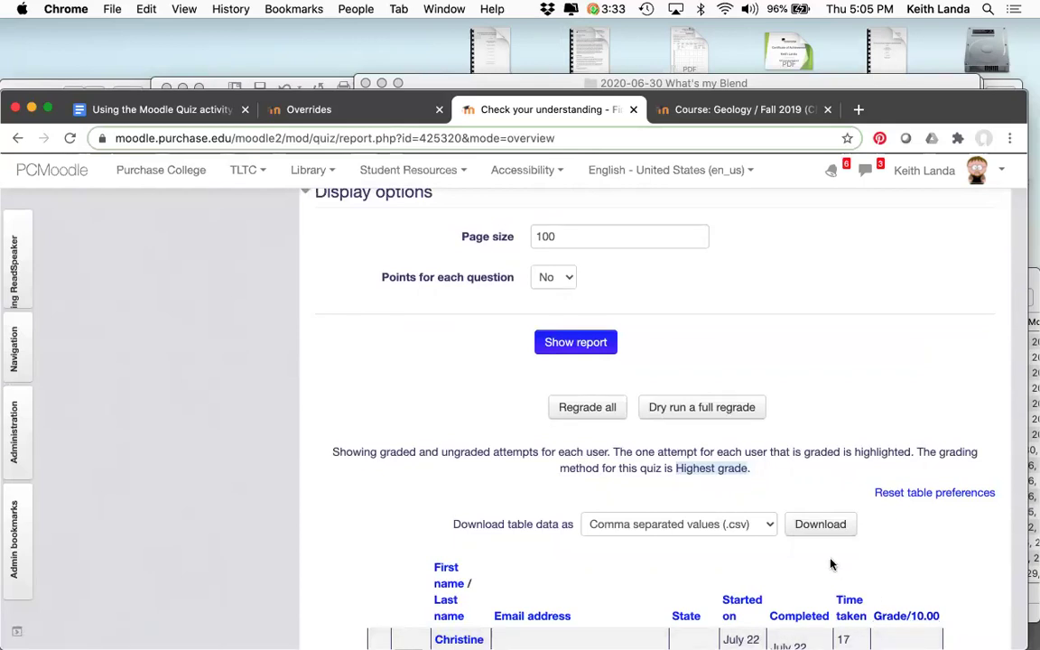
pyautogui.scroll(5, 832, 565)
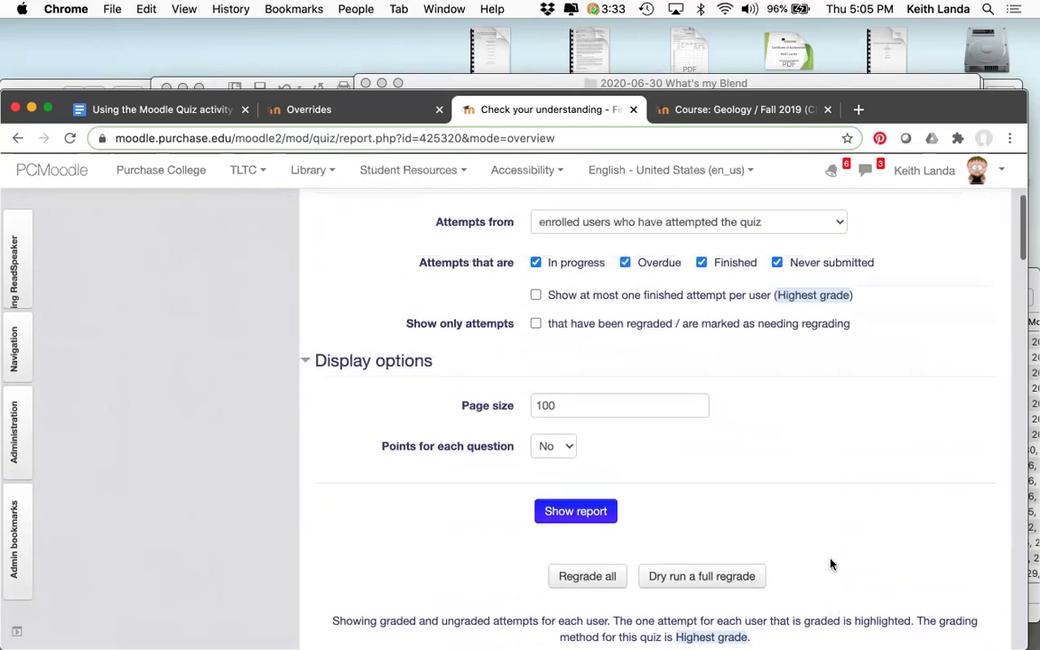
pyautogui.scroll(-4, 832, 564)
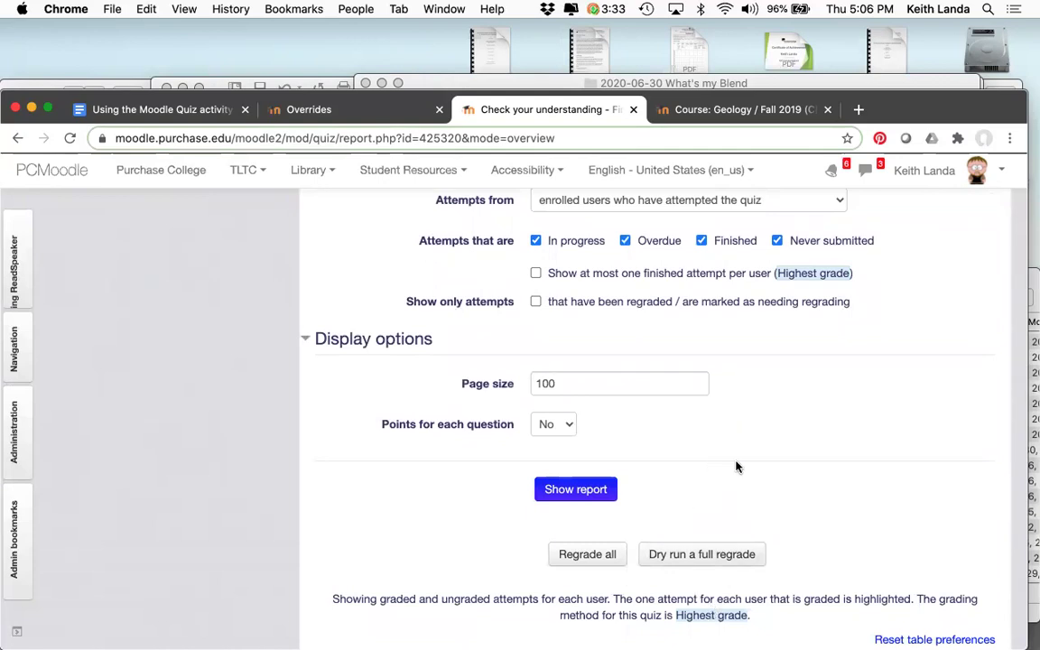
pyautogui.scroll(4, 736, 466)
pyautogui.scroll(1, 736, 466)
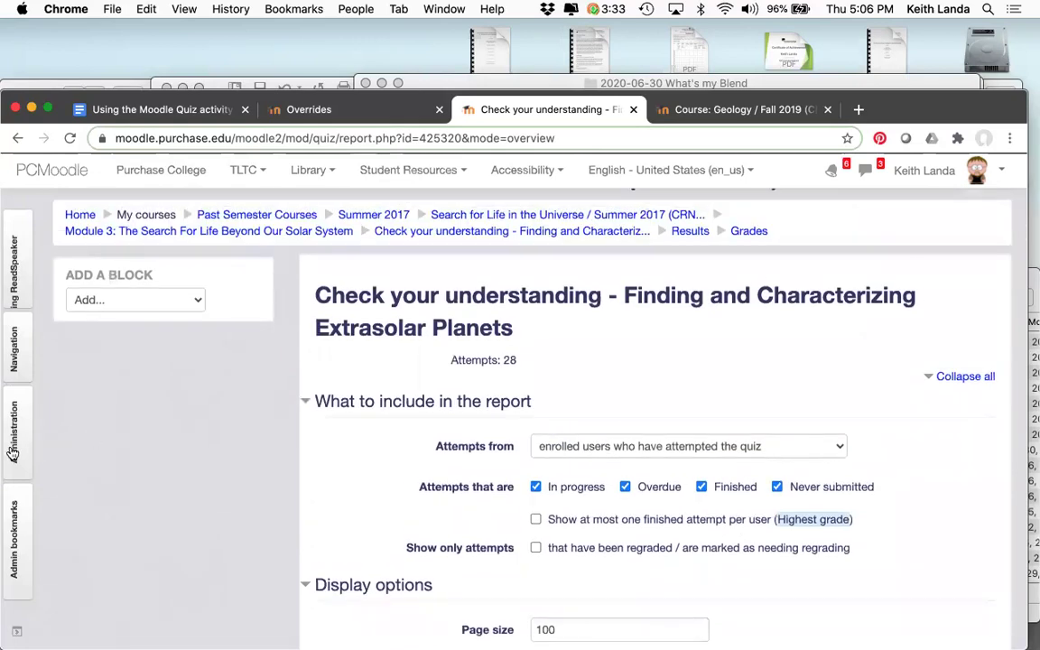
# Step: Go to the quiz's Responses results and examine the attempt filters and display options
pyautogui.click(10, 408)
pyautogui.click(134, 376)
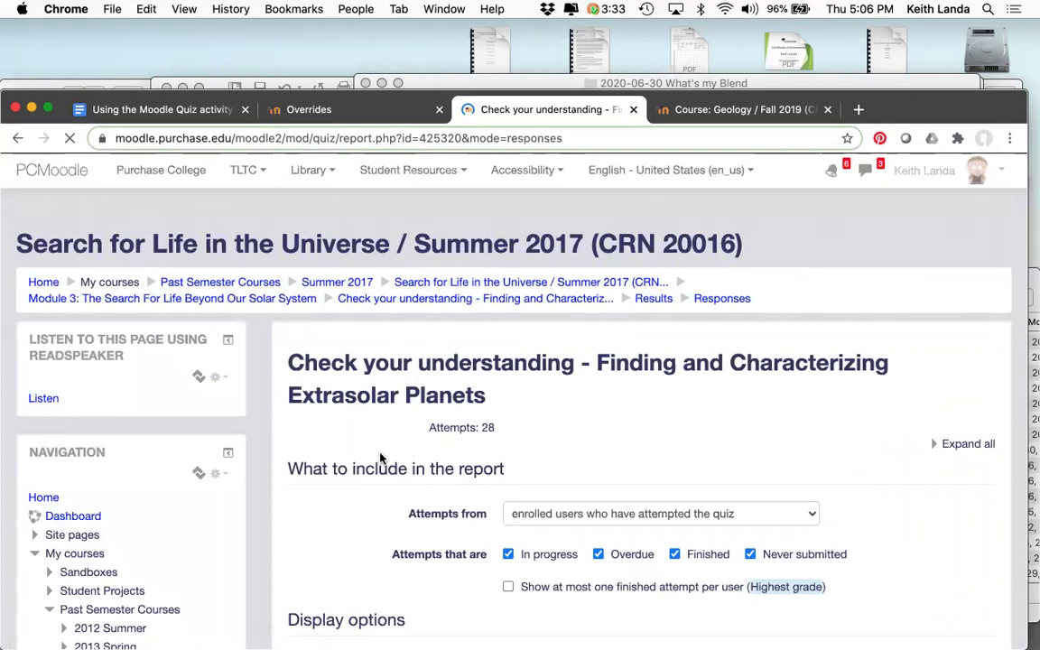
pyautogui.scroll(-3, 380, 458)
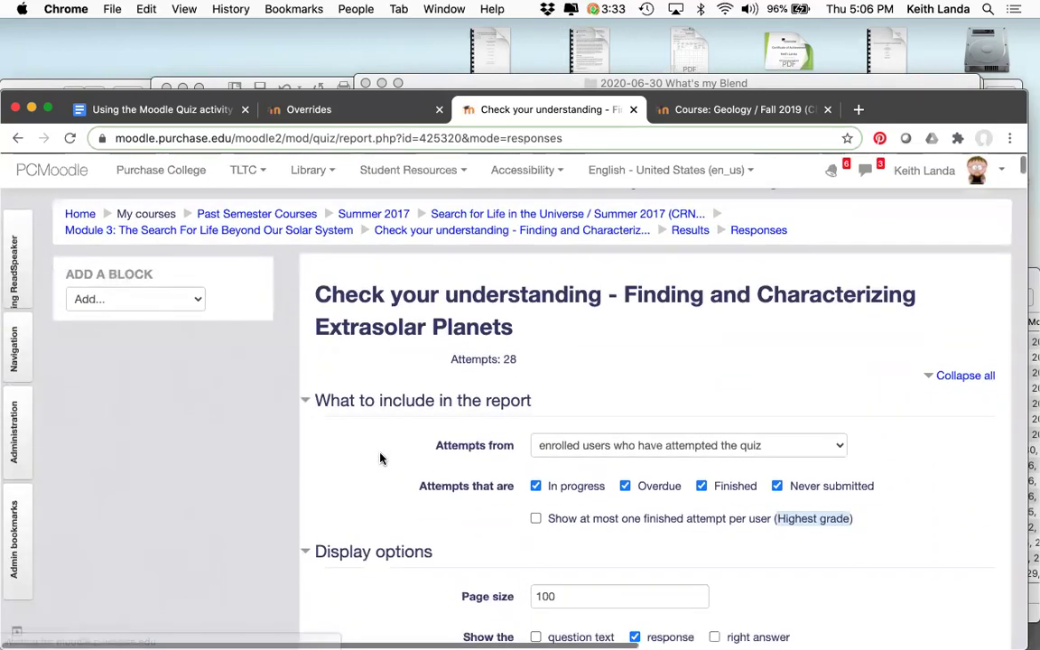
pyautogui.scroll(-1, 381, 459)
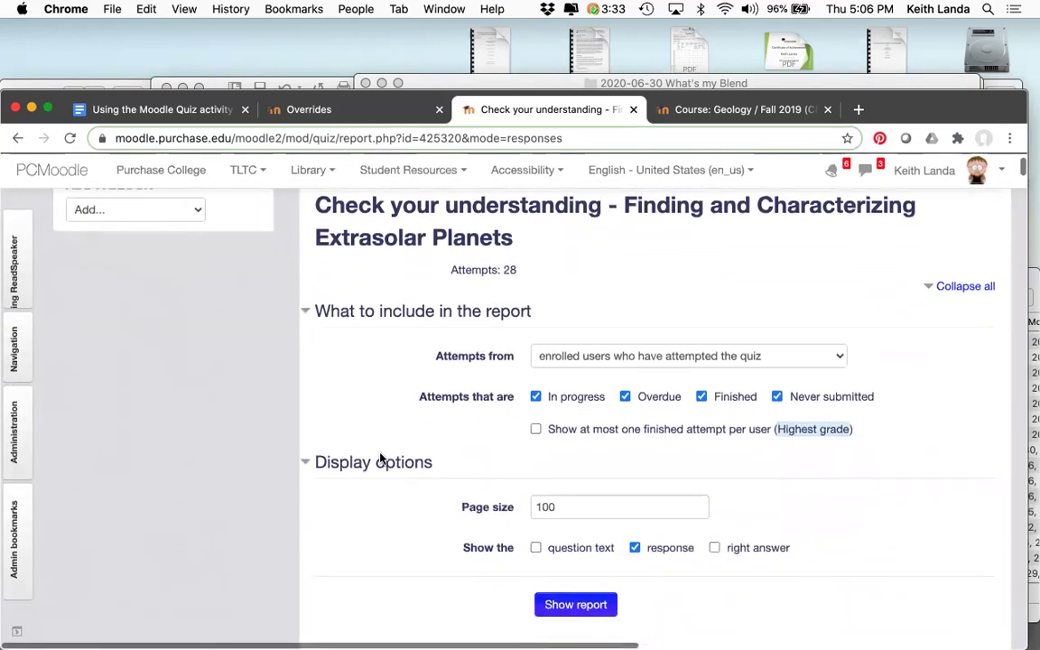
pyautogui.scroll(-1, 380, 458)
pyautogui.scroll(-1, 380, 459)
pyautogui.scroll(-1, 381, 459)
pyautogui.scroll(-2, 380, 459)
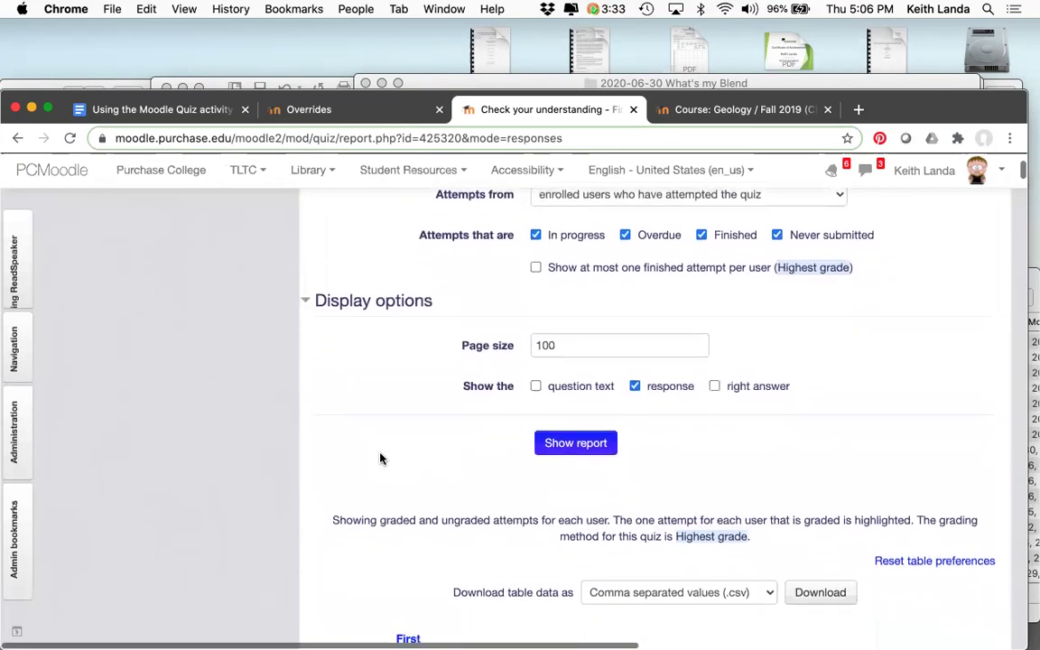
# Step: Look over the responses table's download option and its per-question response columns
pyautogui.scroll(-1, 380, 458)
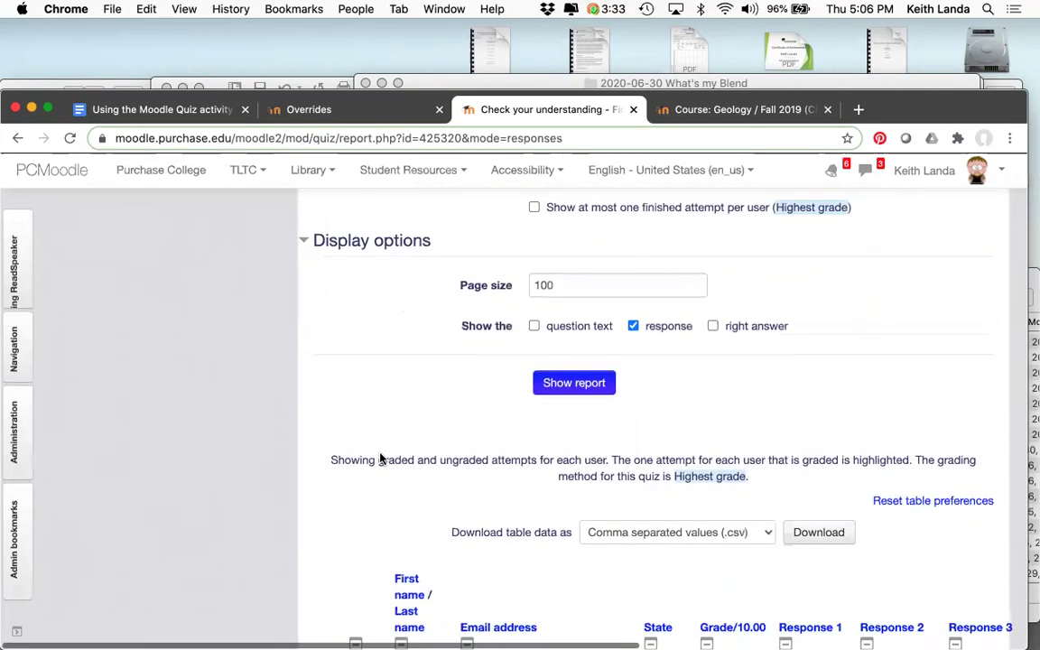
pyautogui.scroll(-1, 380, 459)
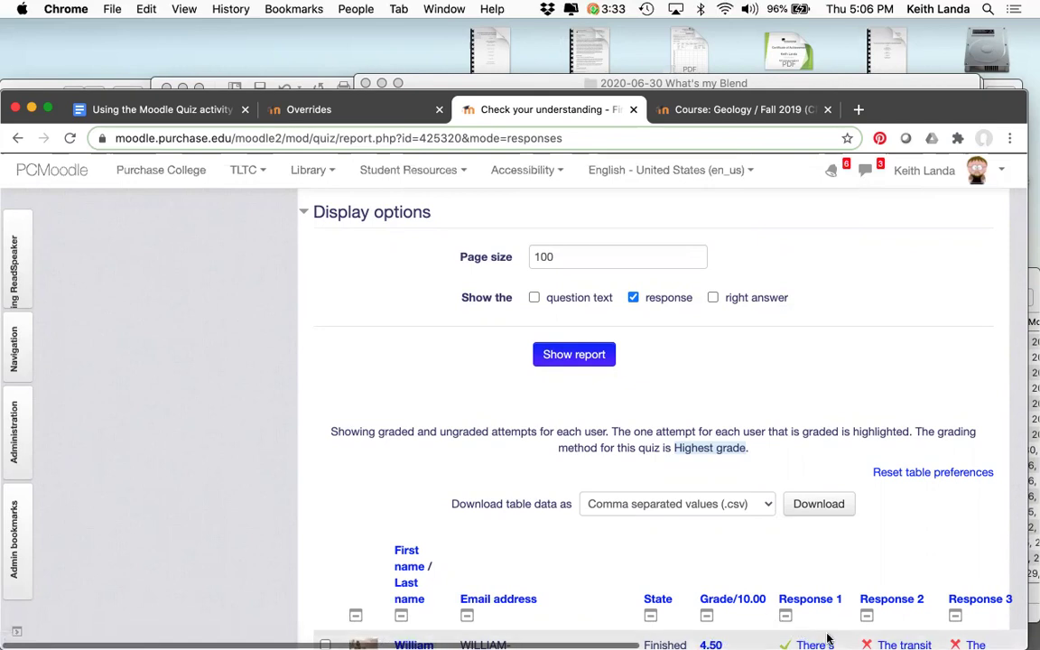
pyautogui.hscroll(3, 828, 637)
pyautogui.hscroll(4, 827, 637)
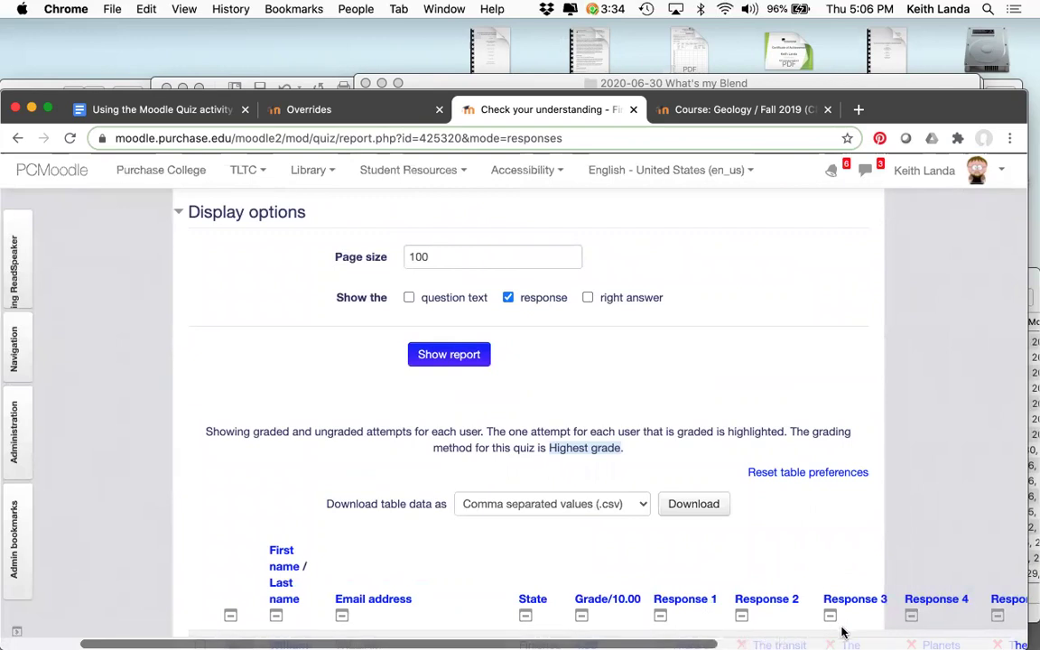
# Step: Go to the quiz's Manual grading results to check for questions that need grading
pyautogui.scroll(5, 212, 397)
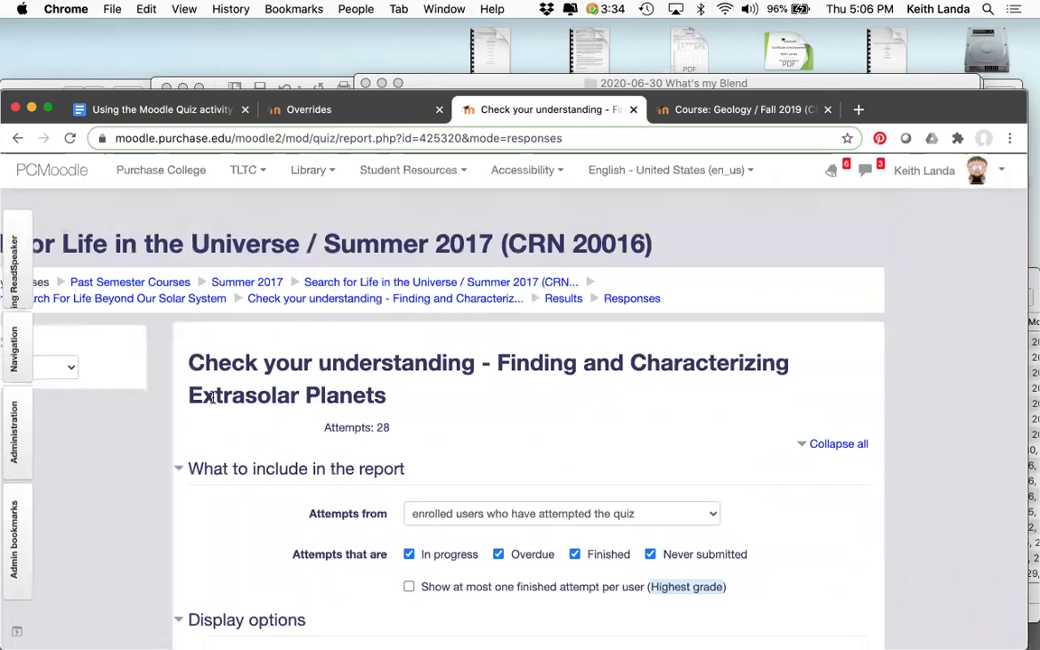
pyautogui.click(16, 429)
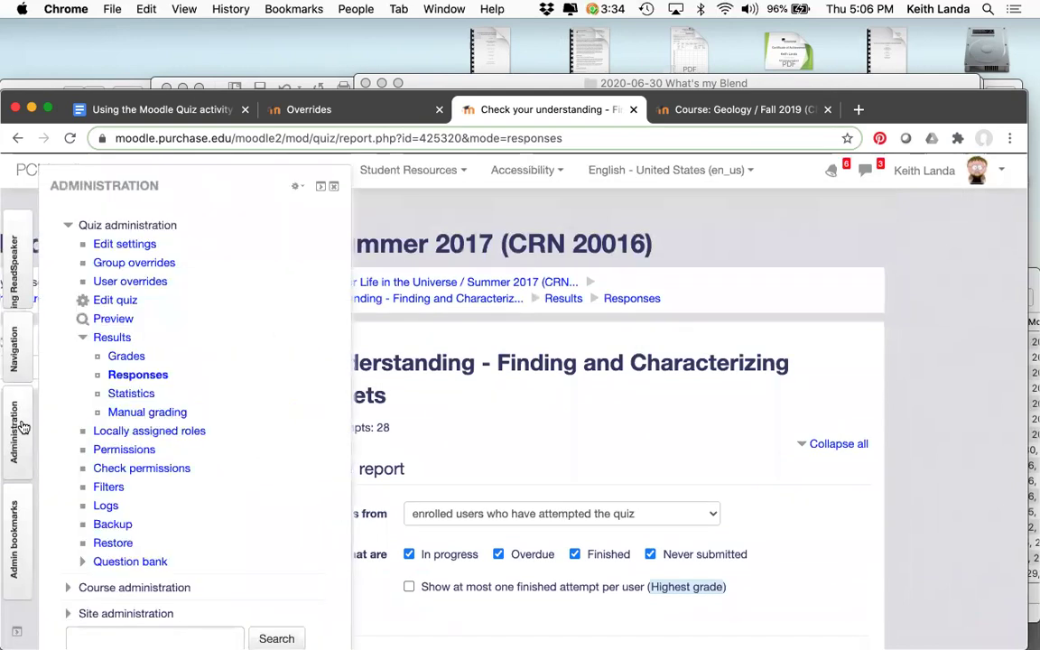
pyautogui.click(149, 412)
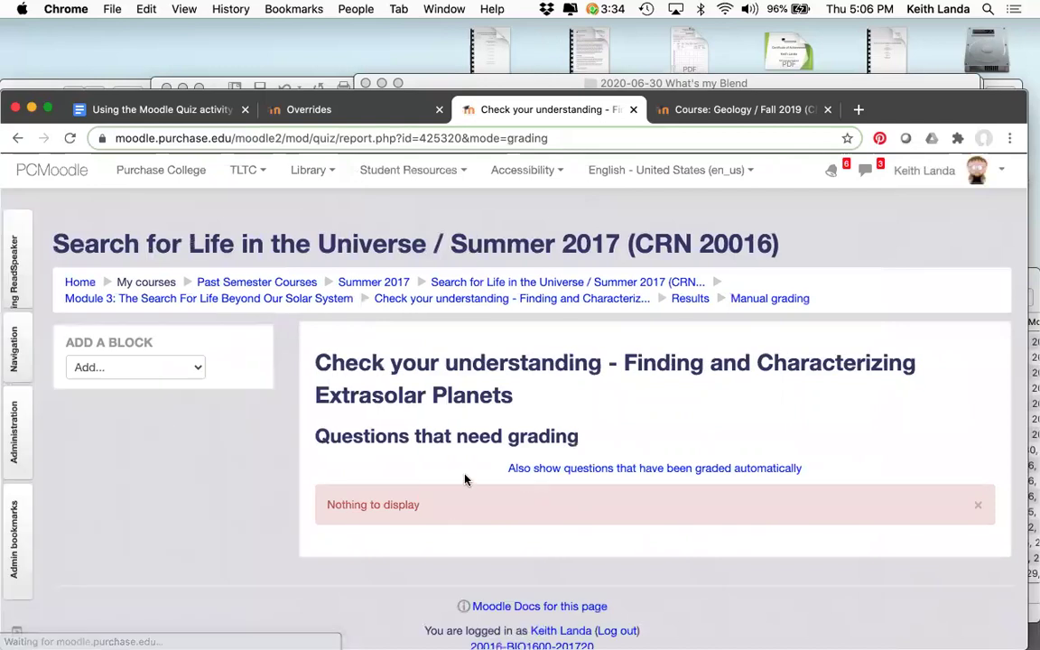
# Step: Include automatically graded questions in the Manual grading list and look through the entries and their grading links
pyautogui.moveTo(472, 632)
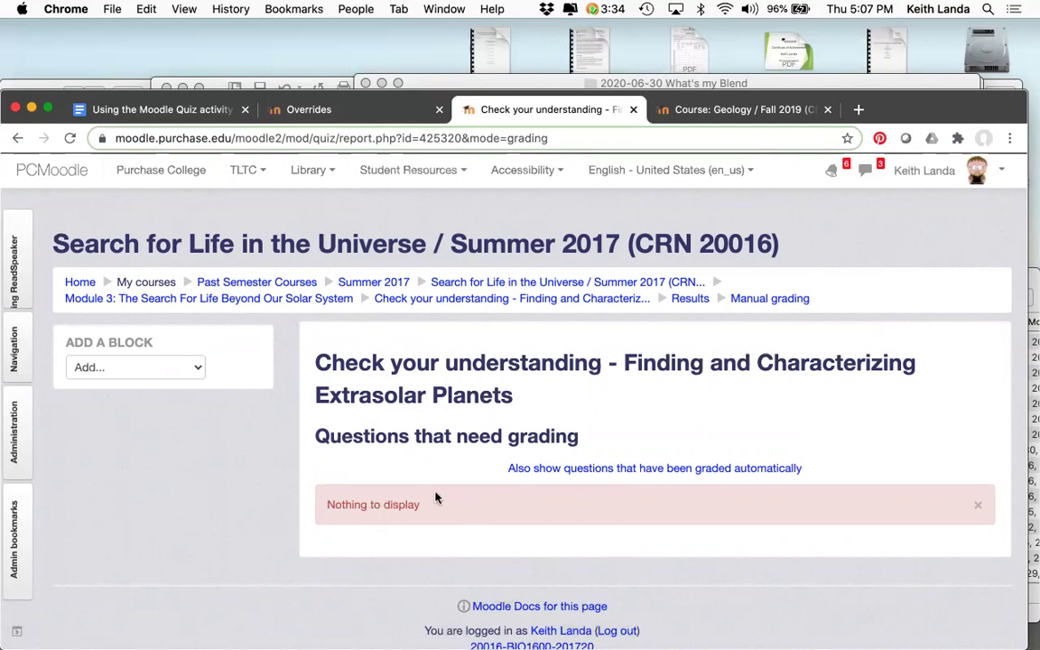
pyautogui.click(593, 469)
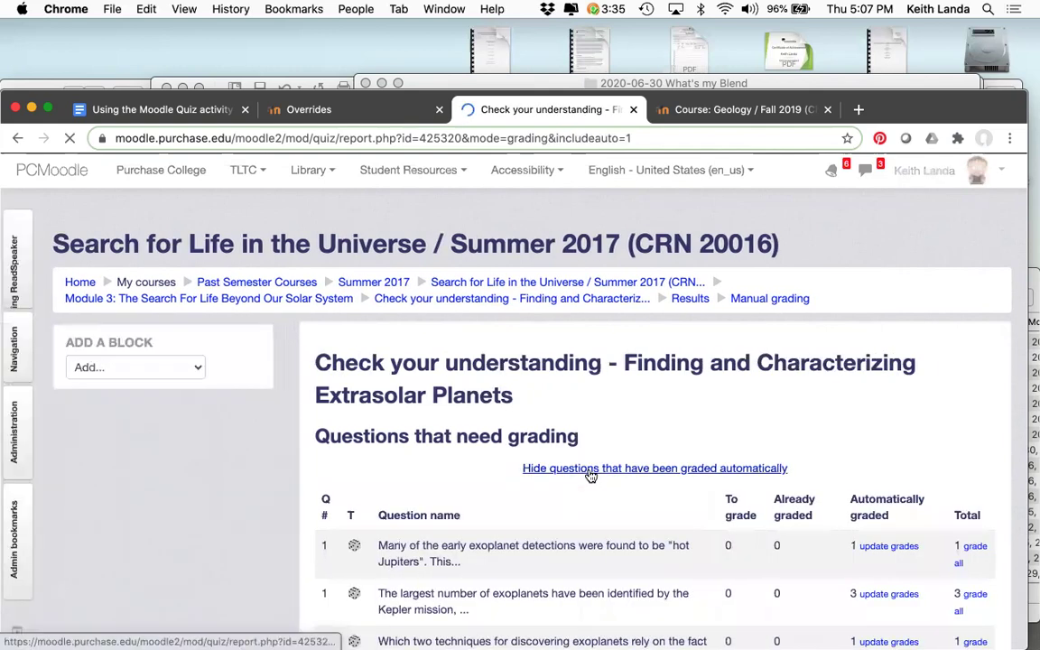
pyautogui.scroll(-2, 589, 476)
pyautogui.scroll(-3, 588, 476)
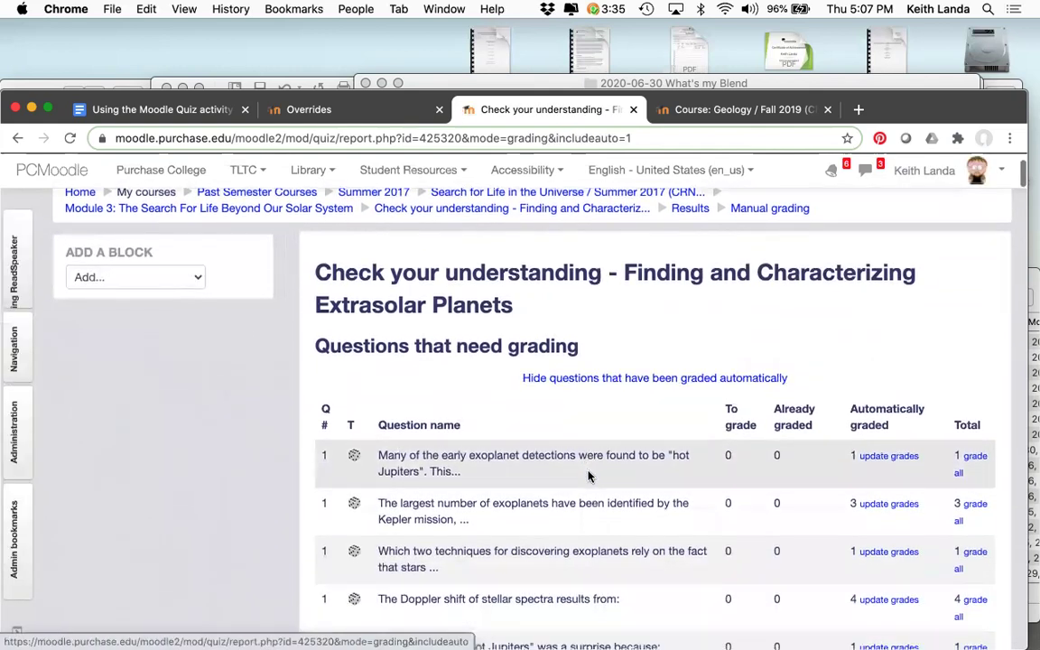
pyautogui.scroll(-8, 588, 476)
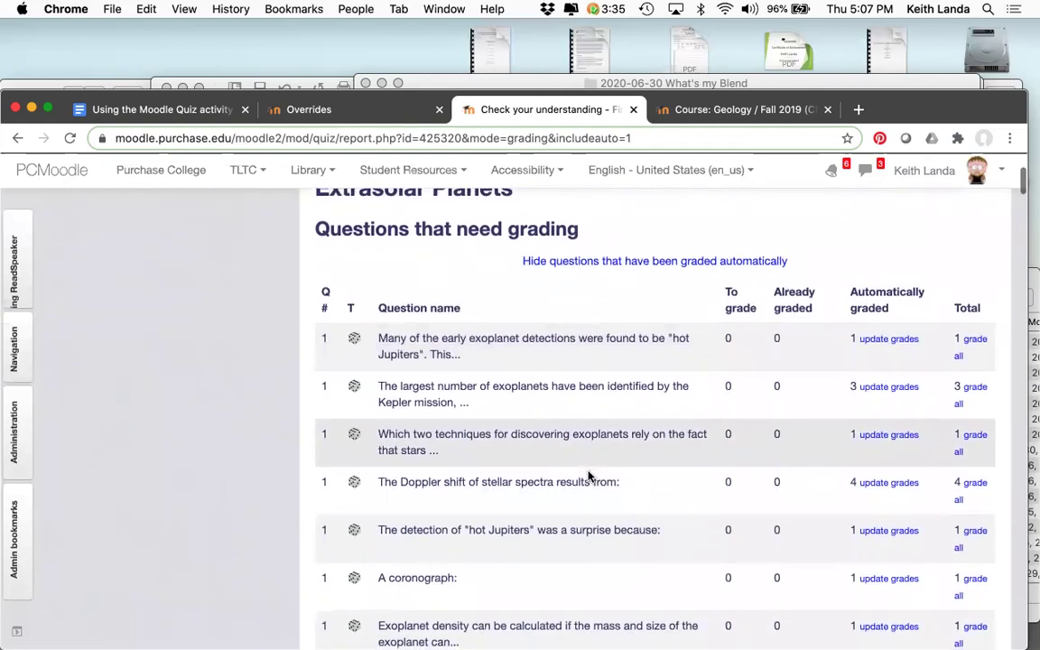
pyautogui.scroll(-15, 588, 476)
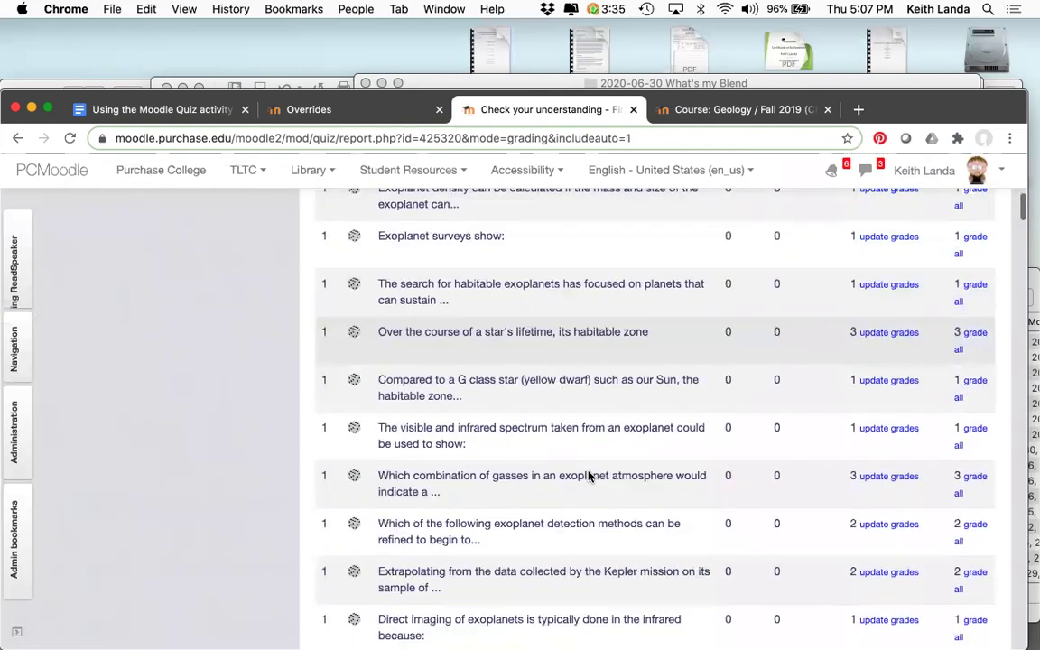
pyautogui.scroll(-15, 588, 476)
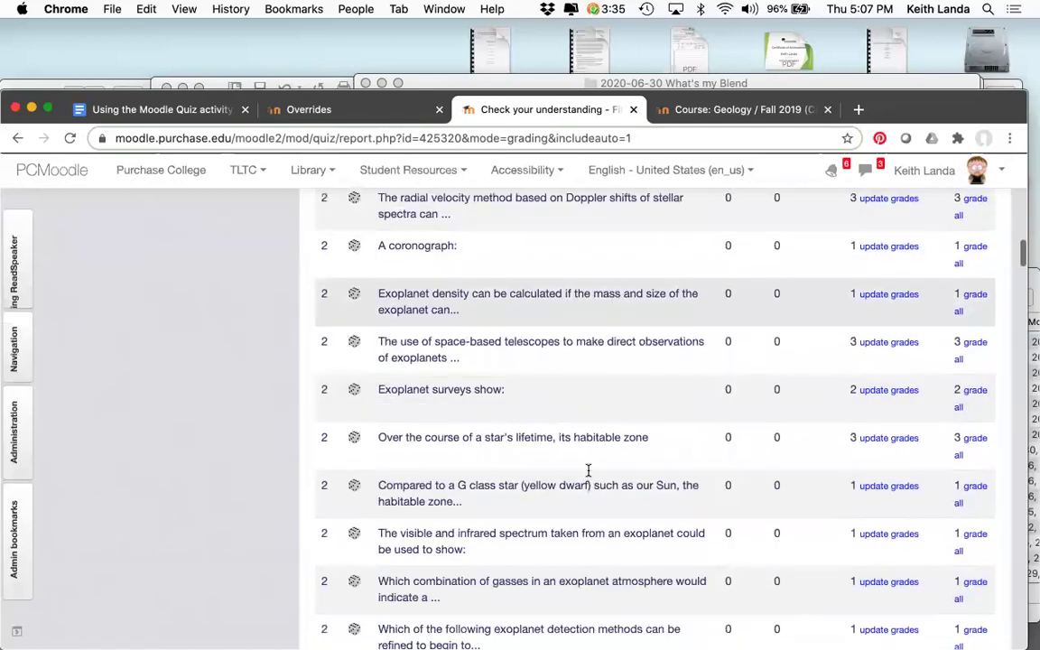
pyautogui.scroll(-3, 588, 475)
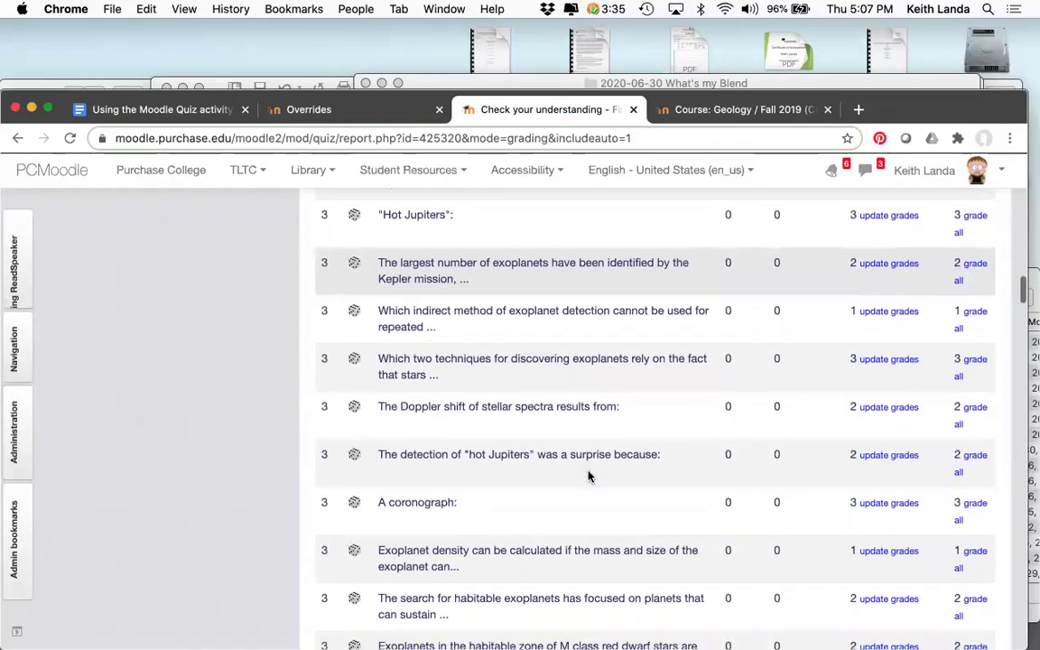
pyautogui.scroll(10, 588, 476)
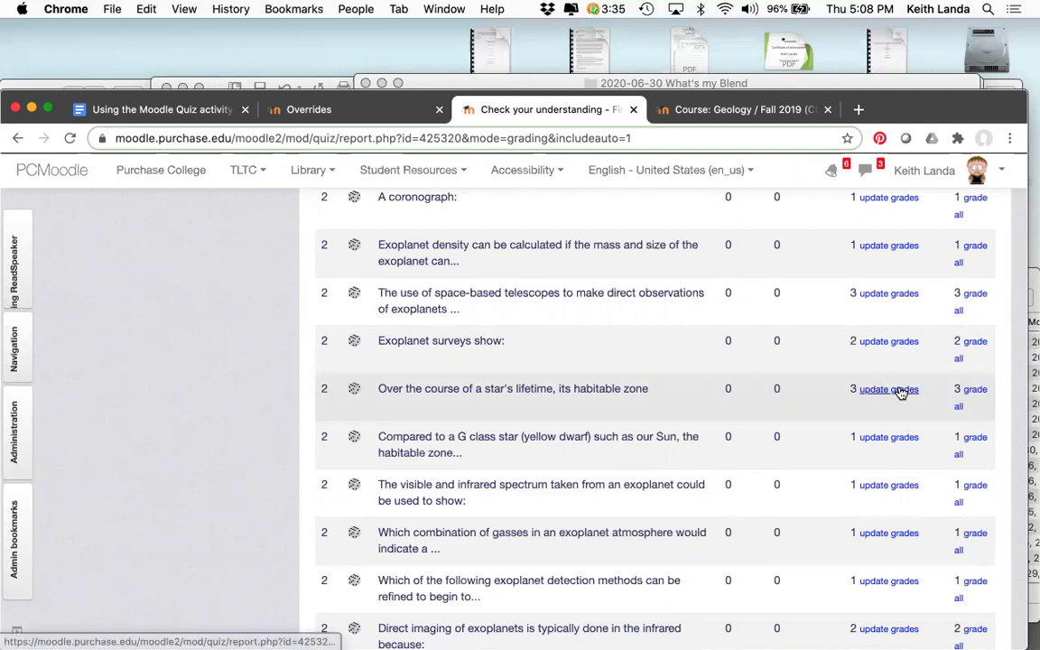
# Step: Bring up grade updating for question 2, "Over the course of a star's lifetime, its habitable zone", and examine its options and first attempt
pyautogui.click(890, 389)
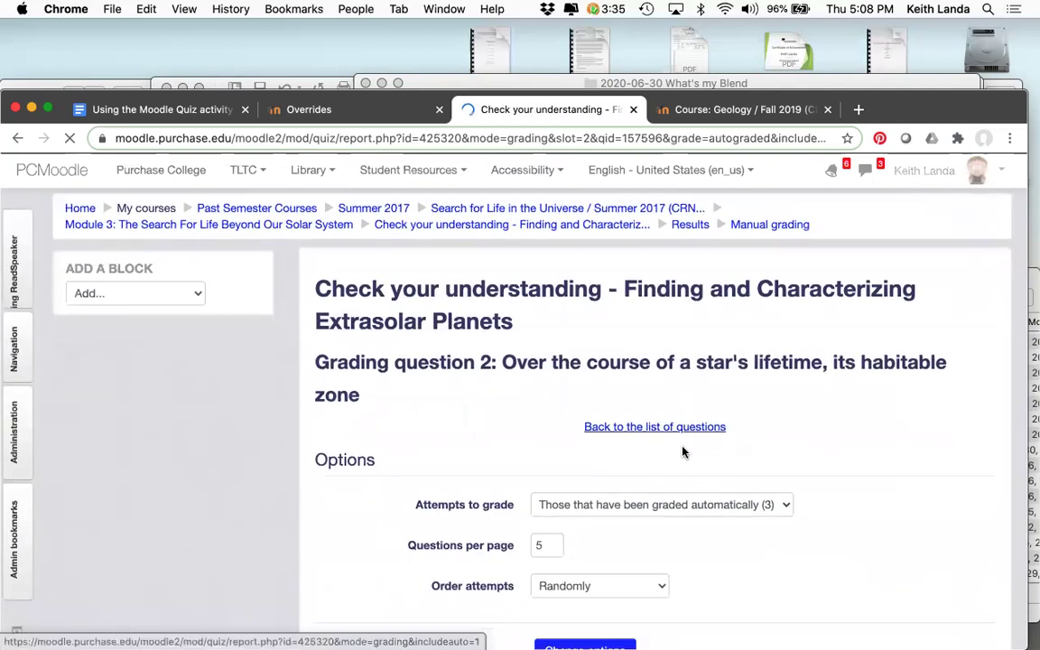
pyautogui.scroll(-3, 683, 452)
pyautogui.scroll(-1, 682, 452)
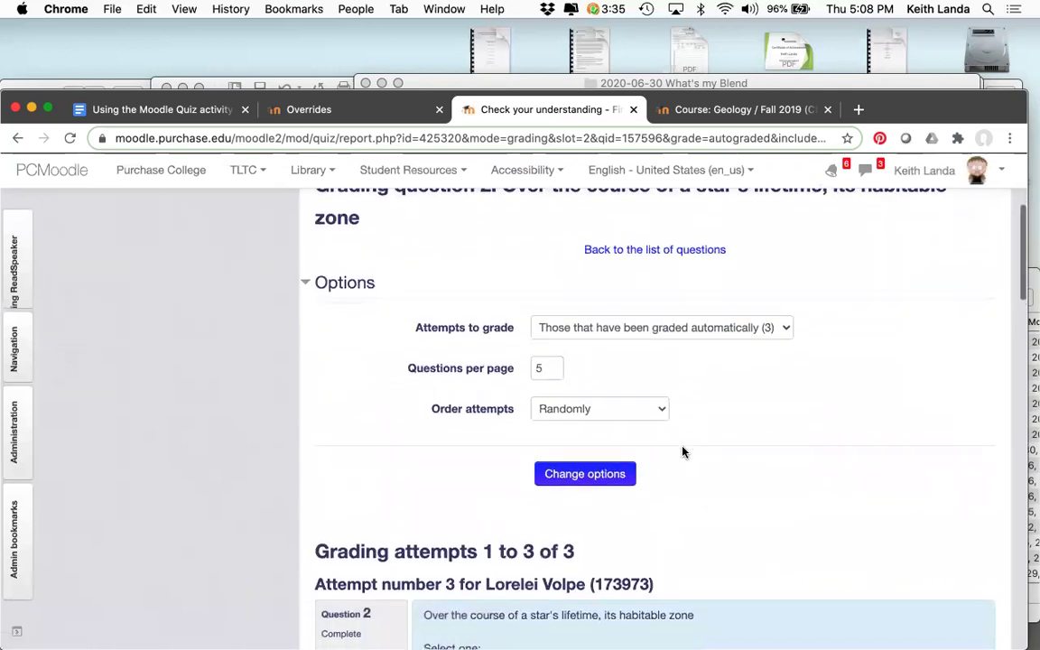
pyautogui.scroll(-2, 682, 452)
pyautogui.scroll(-1, 682, 451)
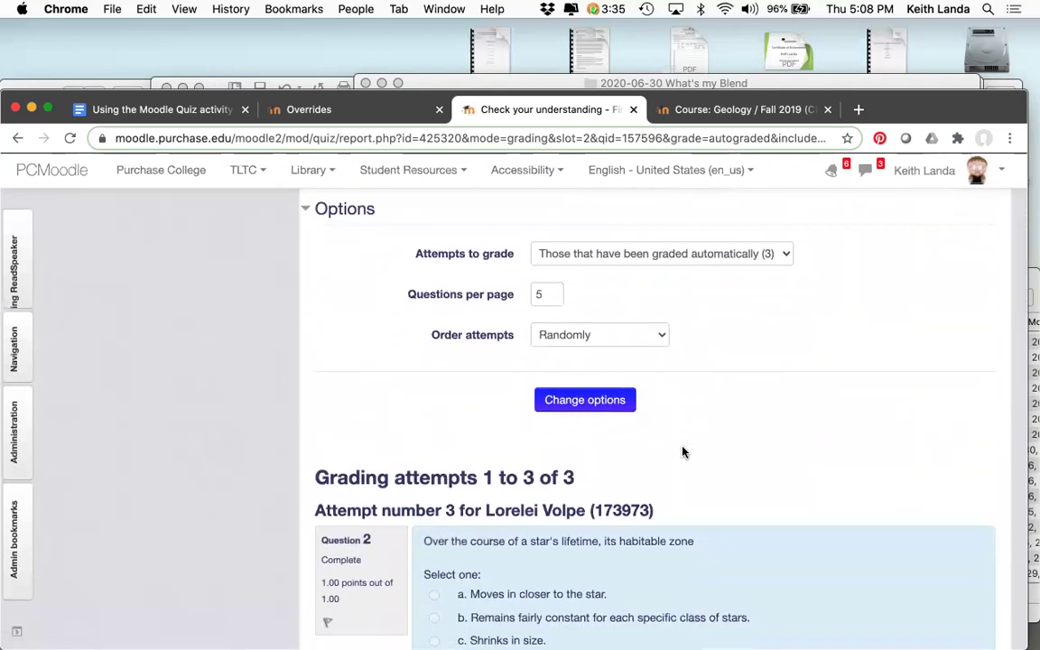
pyautogui.scroll(-3, 679, 450)
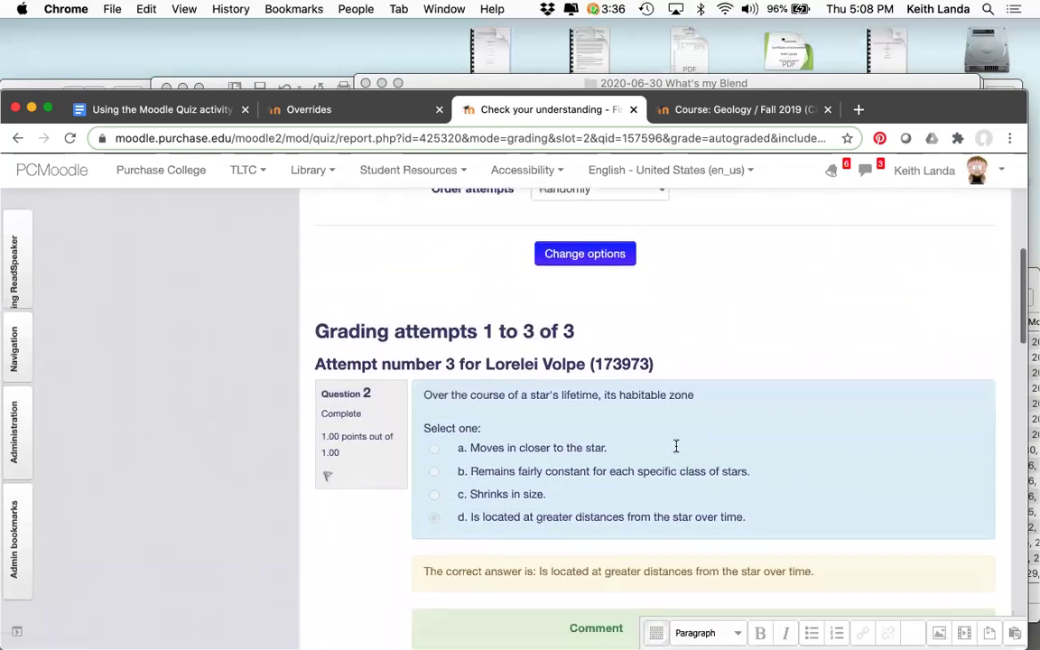
pyautogui.scroll(-3, 546, 549)
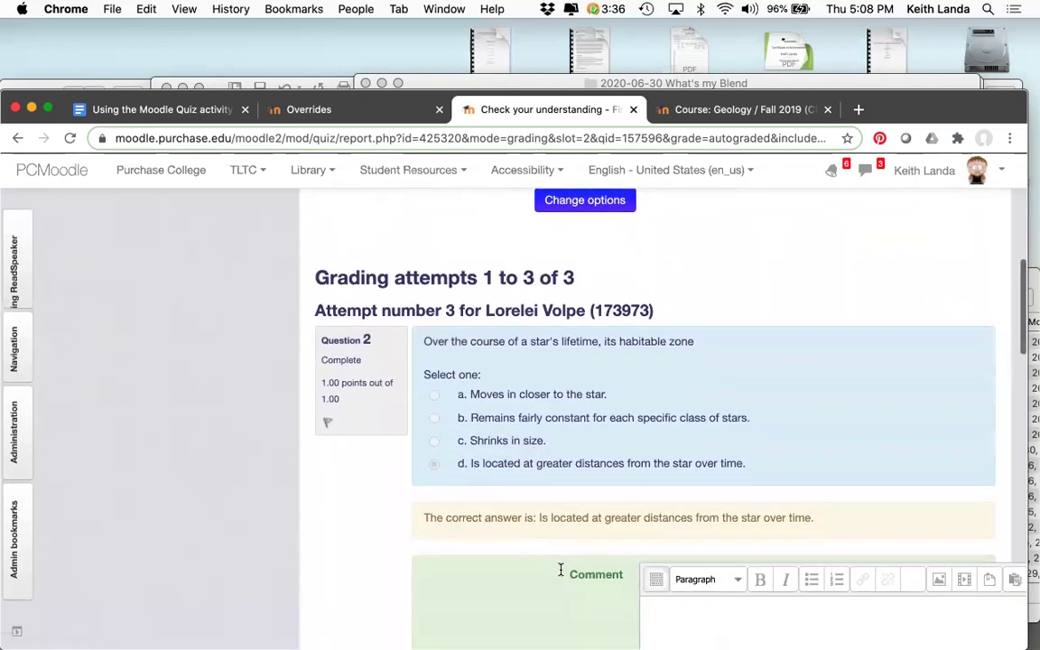
pyautogui.scroll(10, 565, 540)
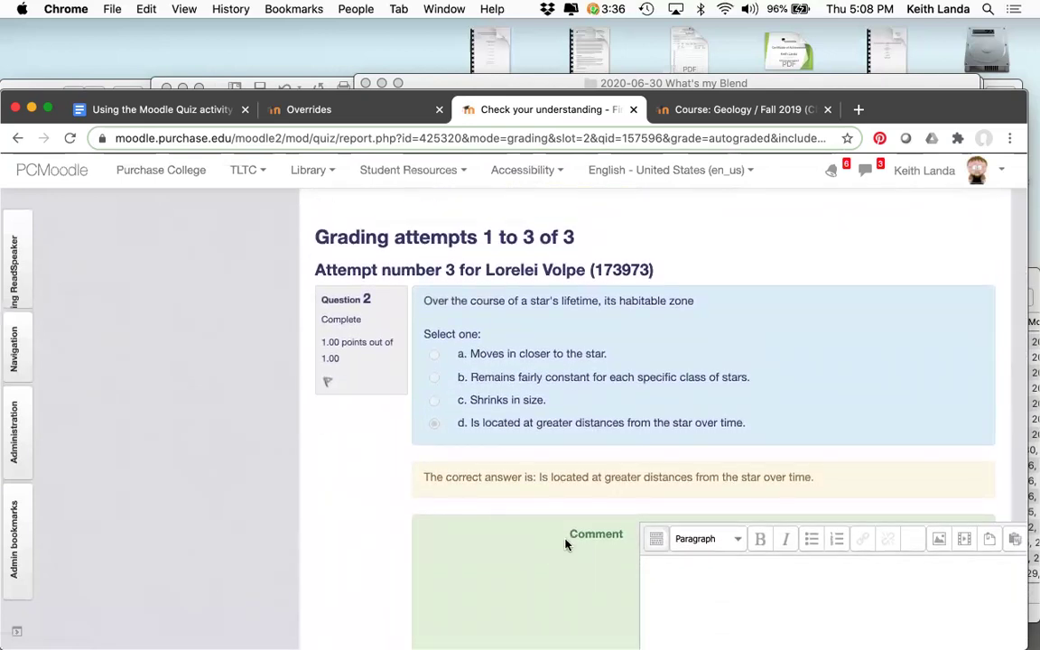
# Step: Go to the quiz's Statistics results and examine the calculation settings and full report download option
pyautogui.click(14, 449)
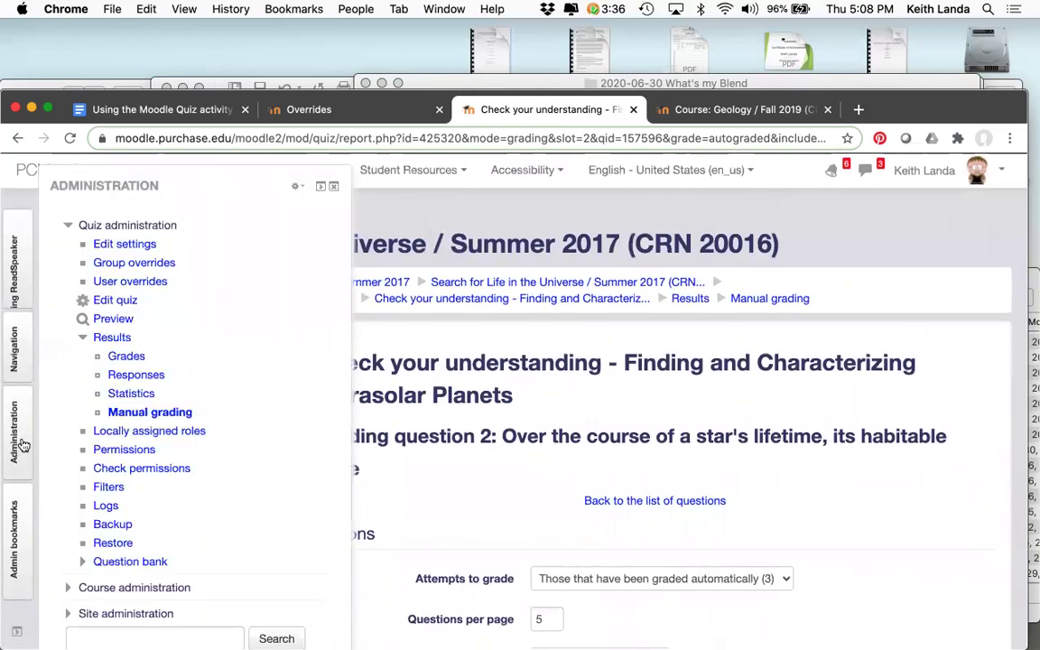
pyautogui.click(134, 397)
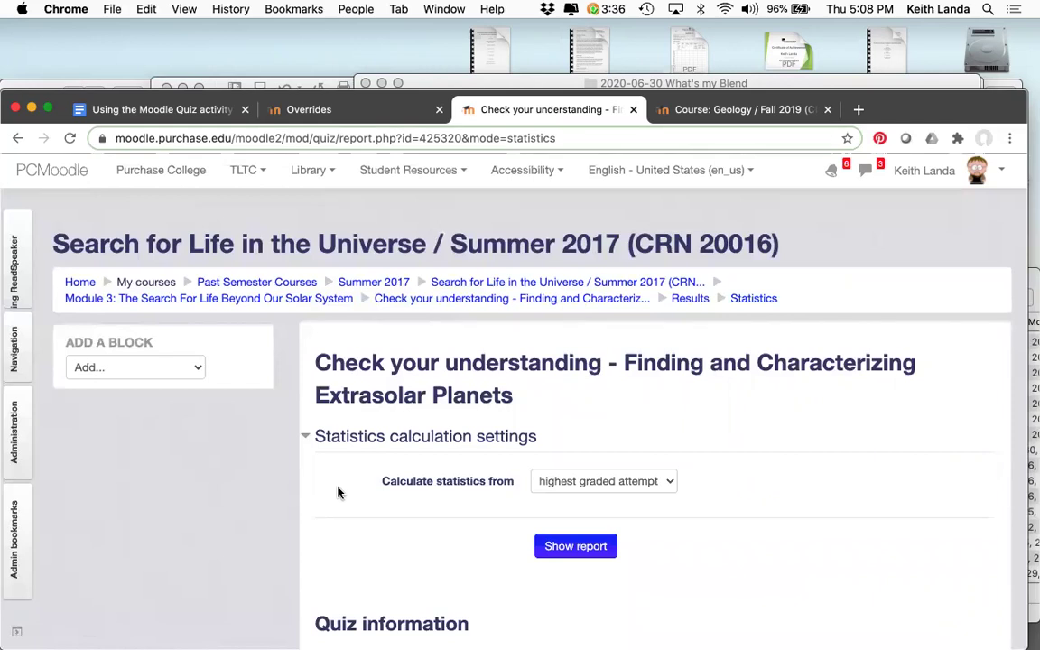
pyautogui.scroll(-4, 337, 492)
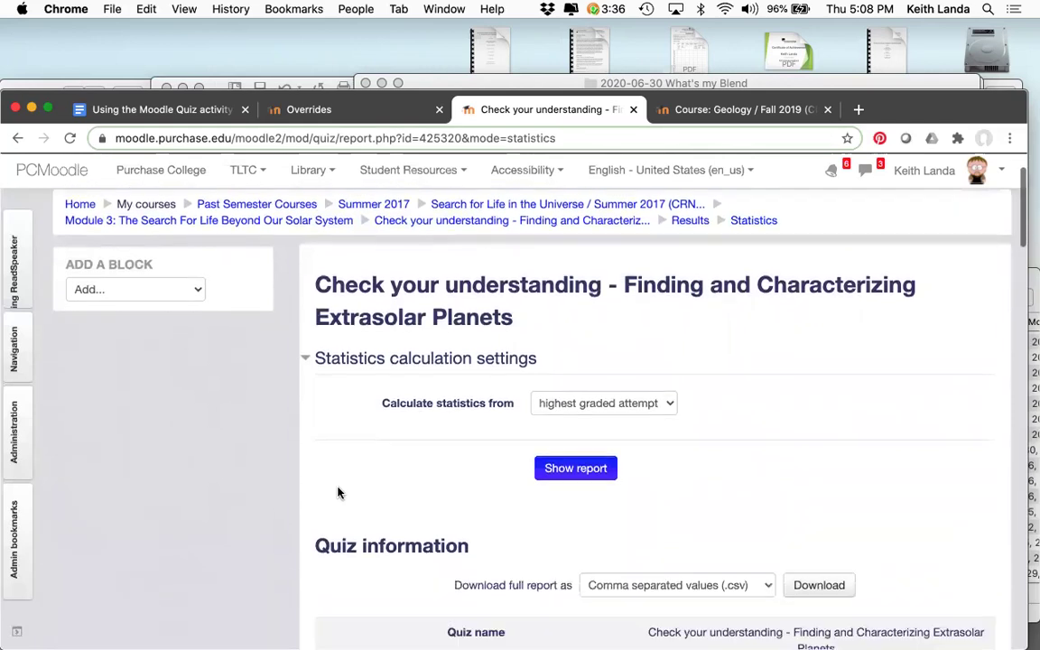
pyautogui.scroll(2, 338, 493)
pyautogui.scroll(2, 338, 492)
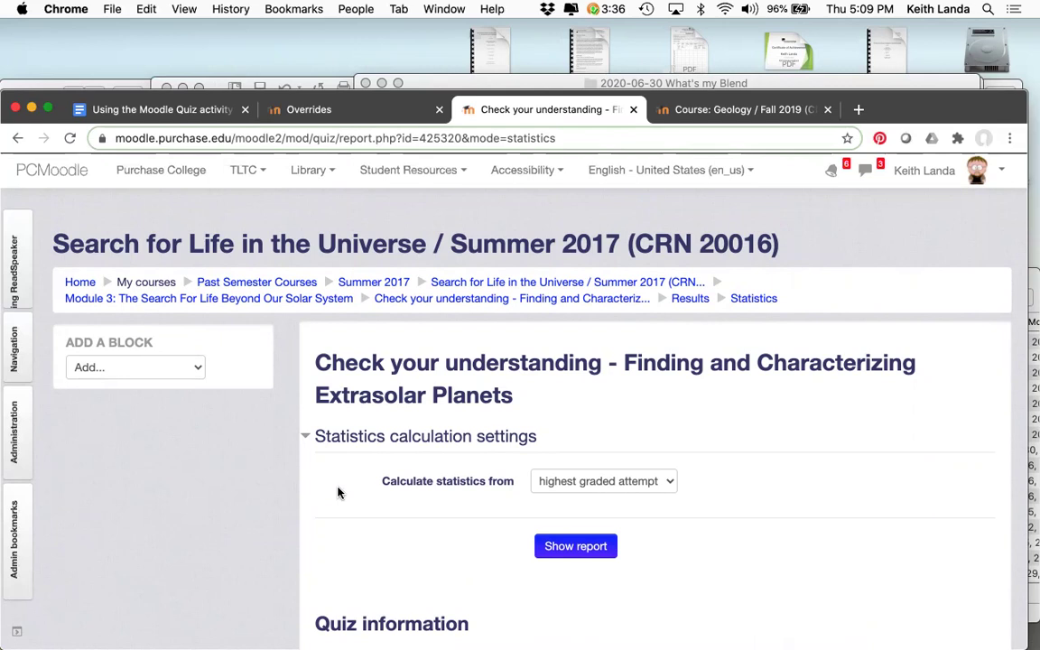
pyautogui.scroll(-5, 344, 492)
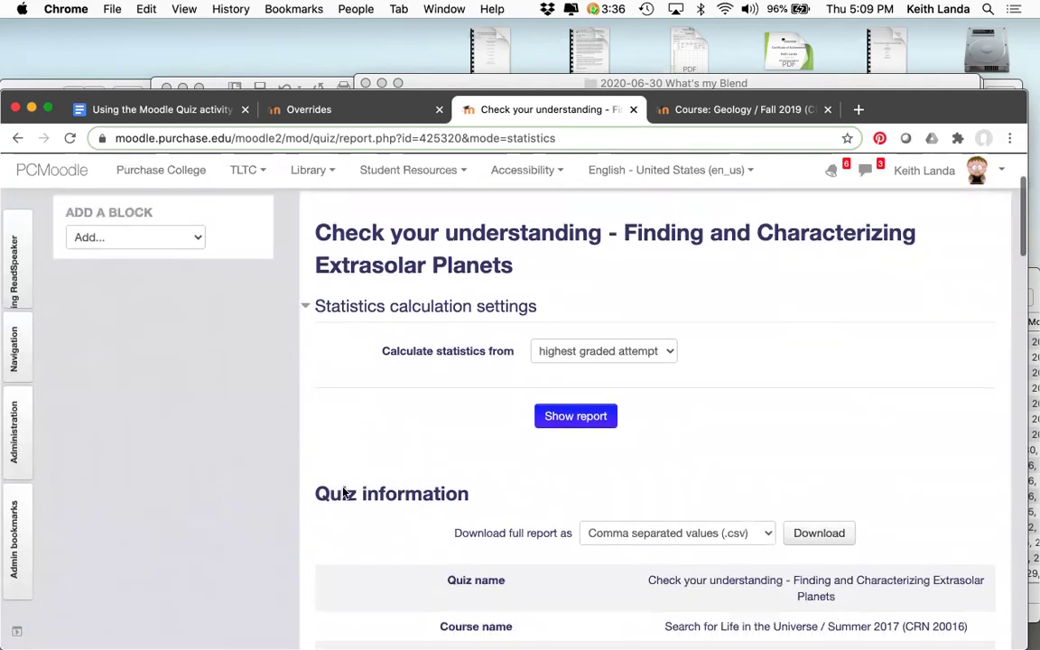
pyautogui.scroll(5, 343, 492)
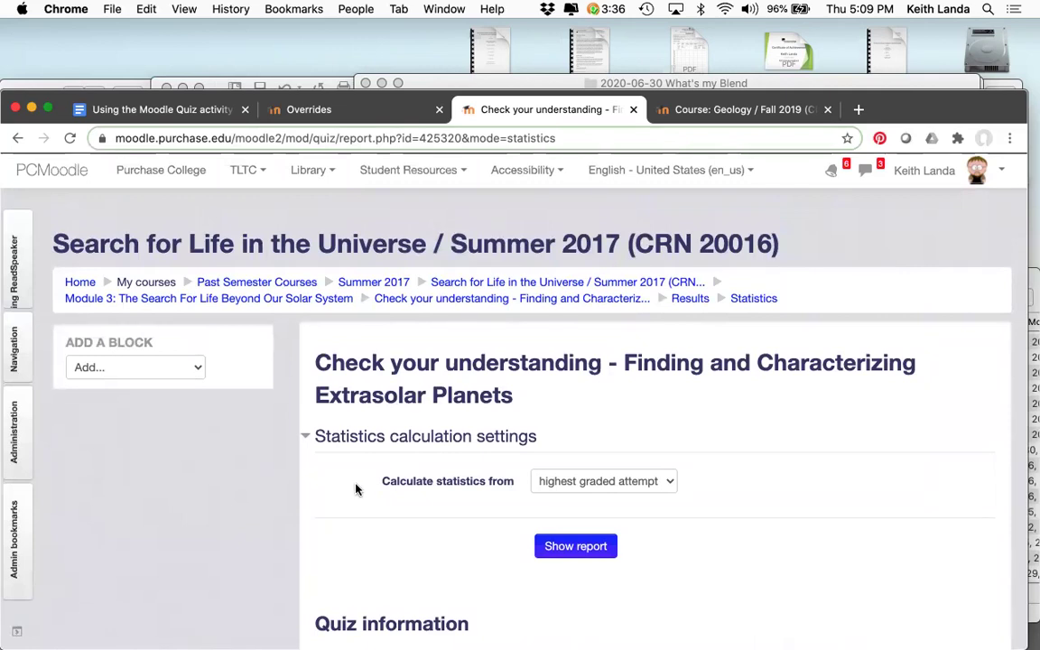
# Step: Review the statistics report's quiz information figures and the start of the quiz structure analysis
pyautogui.scroll(-12, 356, 490)
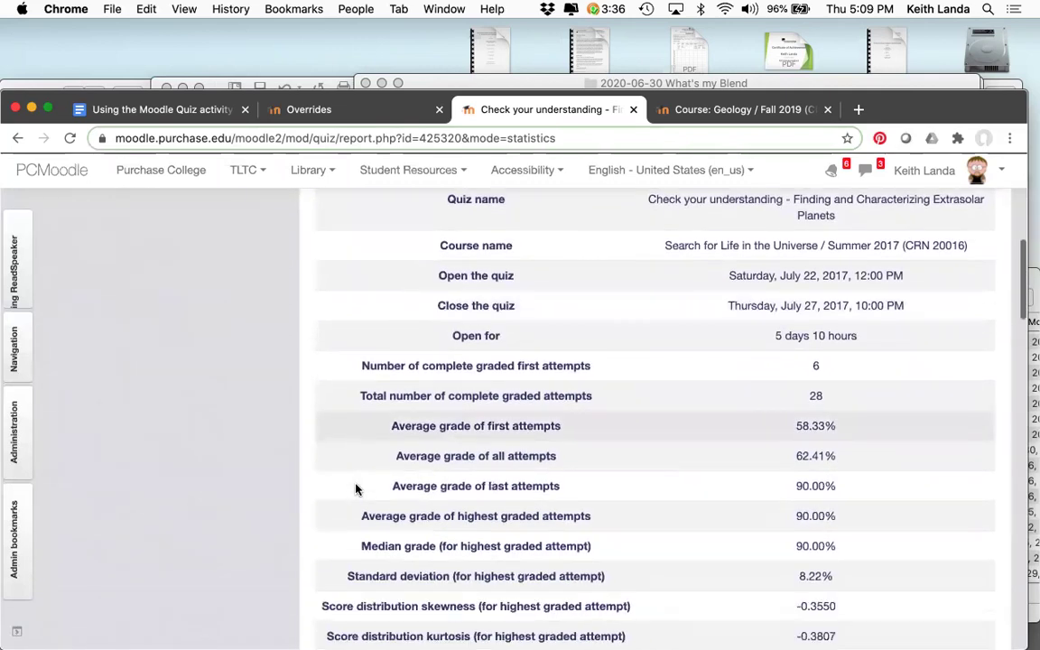
pyautogui.scroll(-8, 356, 490)
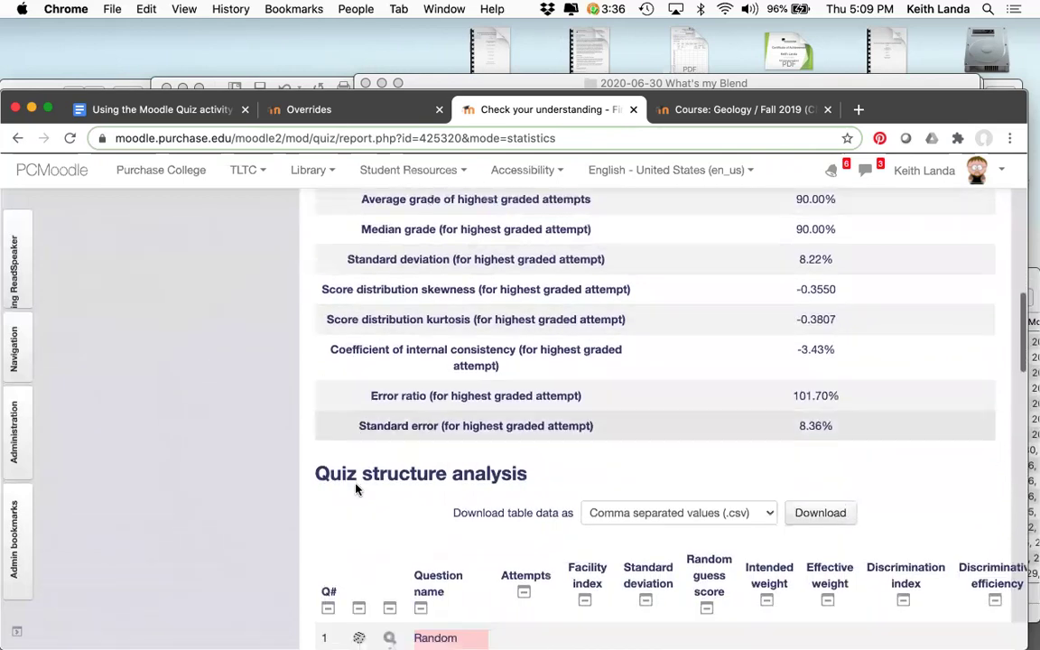
pyautogui.scroll(4, 356, 489)
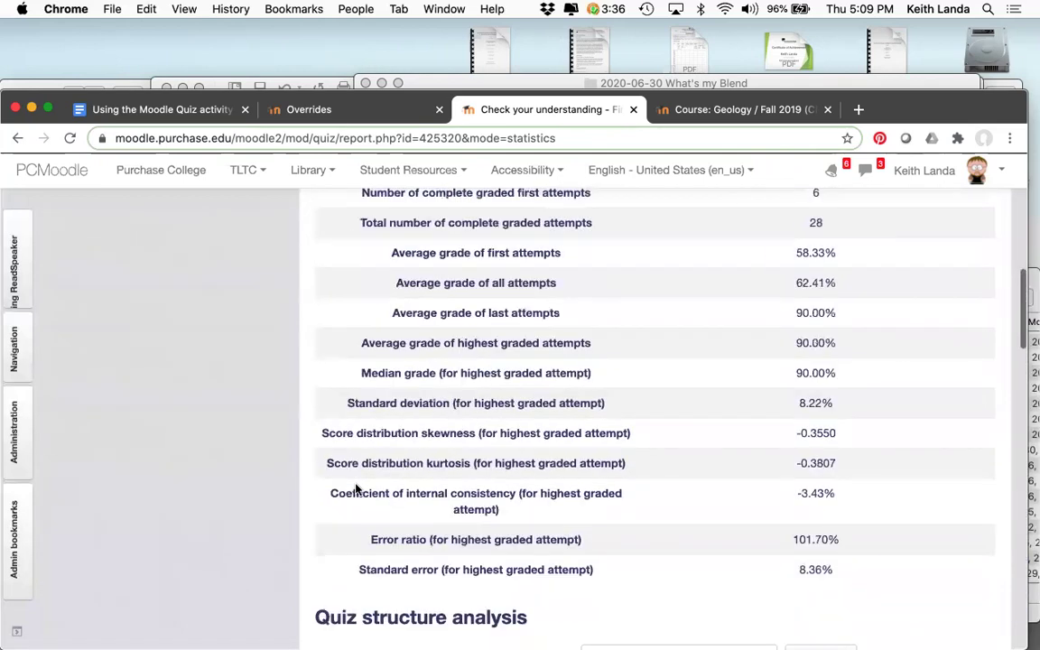
pyautogui.scroll(16, 356, 489)
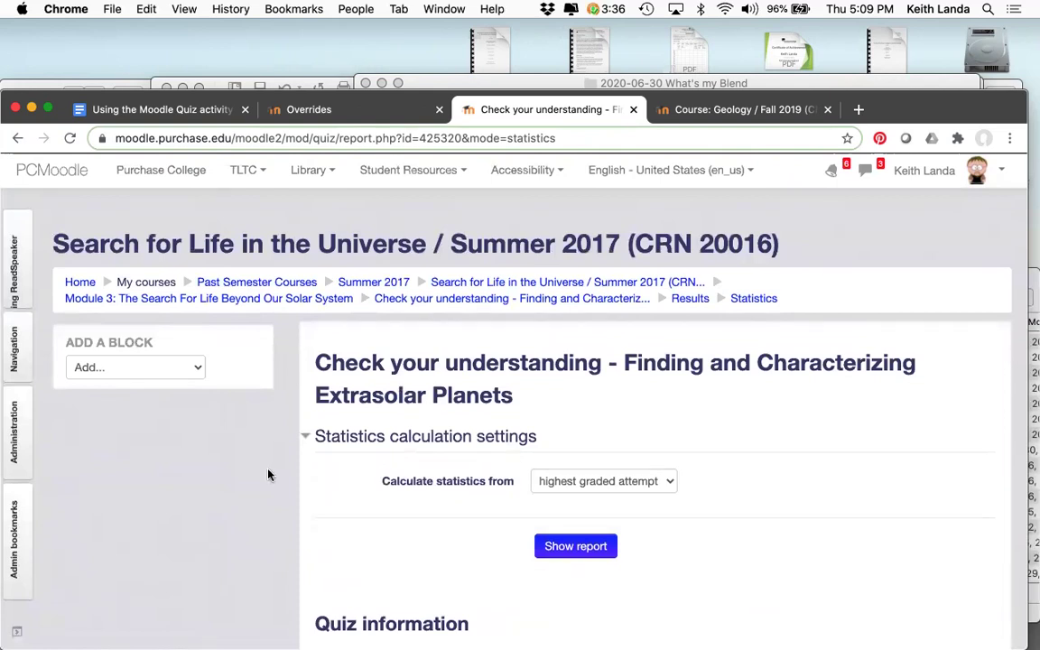
# Step: Return to the Workshop example quiz and bring up its question editing page
pyautogui.click(309, 109)
pyautogui.click(17, 402)
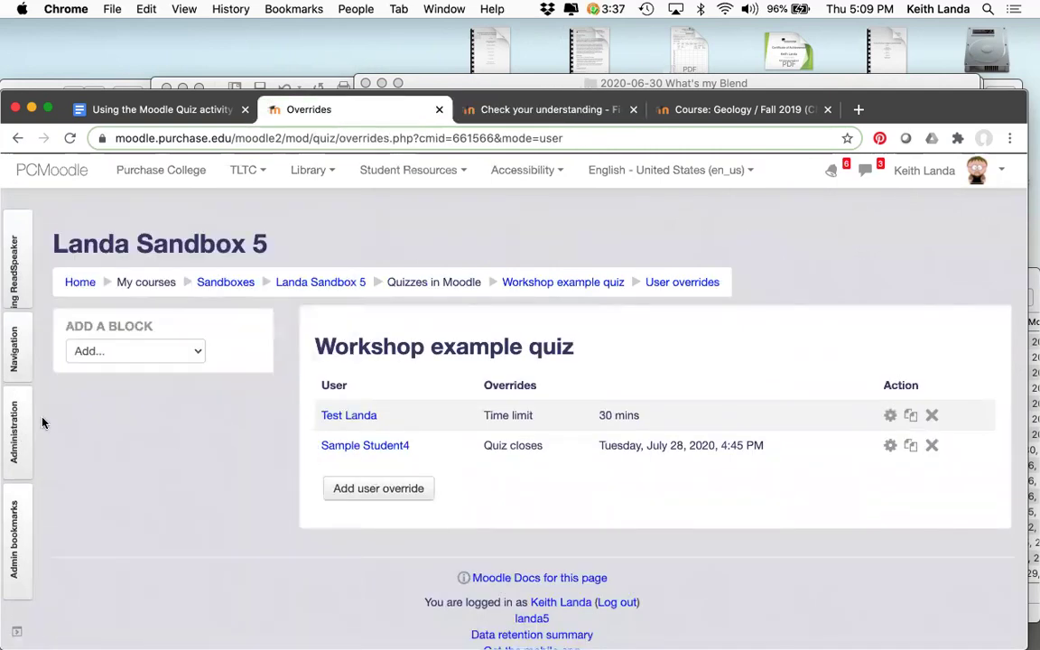
pyautogui.click(16, 429)
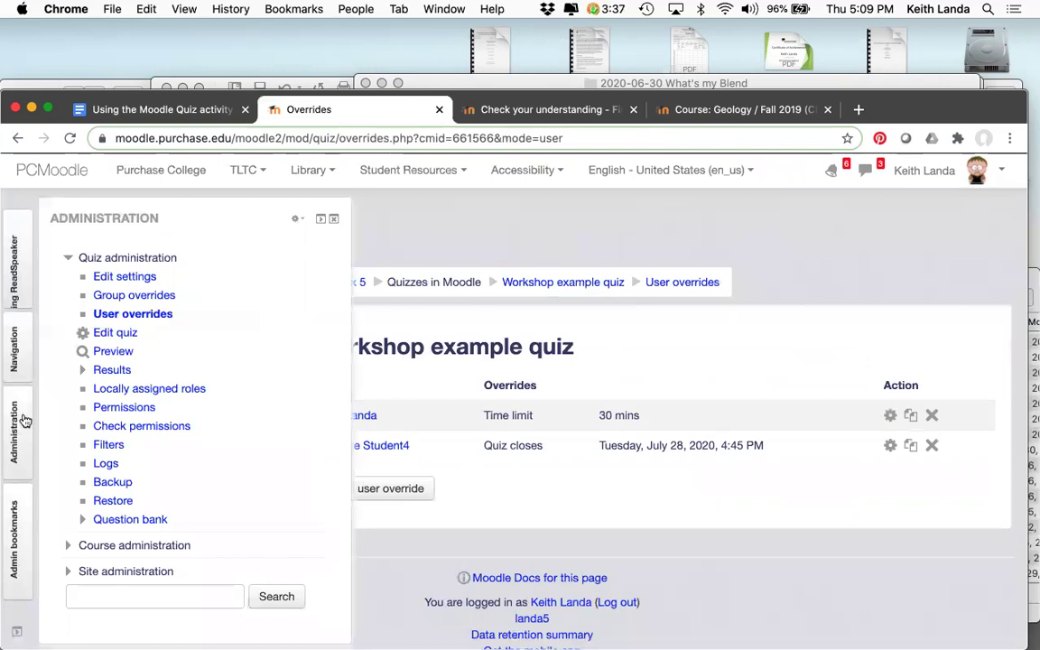
pyautogui.click(120, 333)
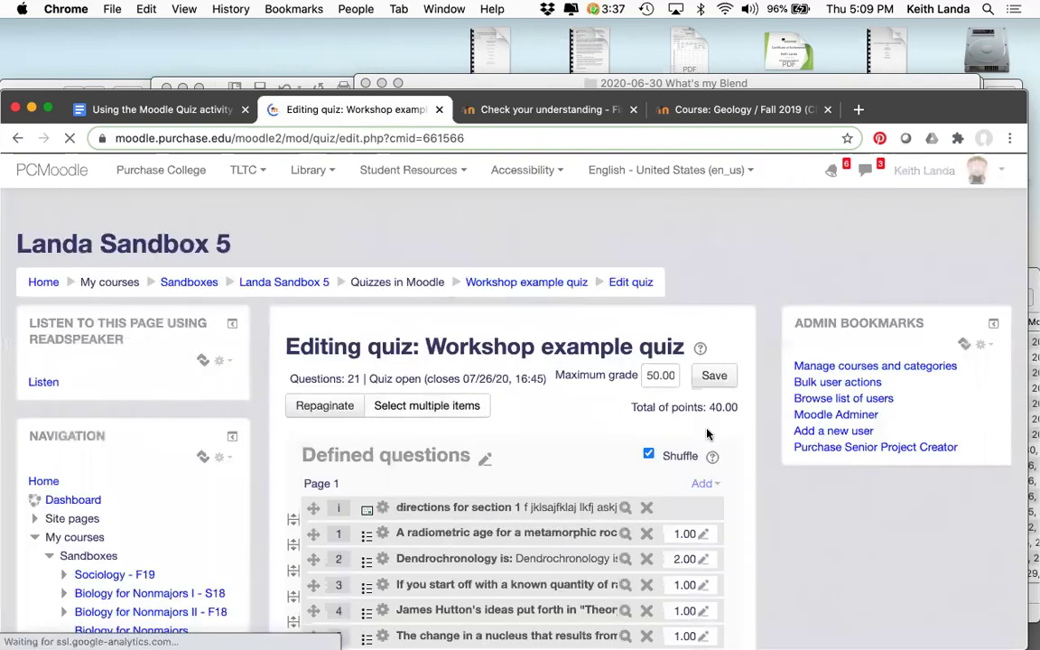
# Step: Start adding question bank items at the end of the quiz, choosing the "What is life?" category and selecting all its questions
pyautogui.scroll(-4, 820, 455)
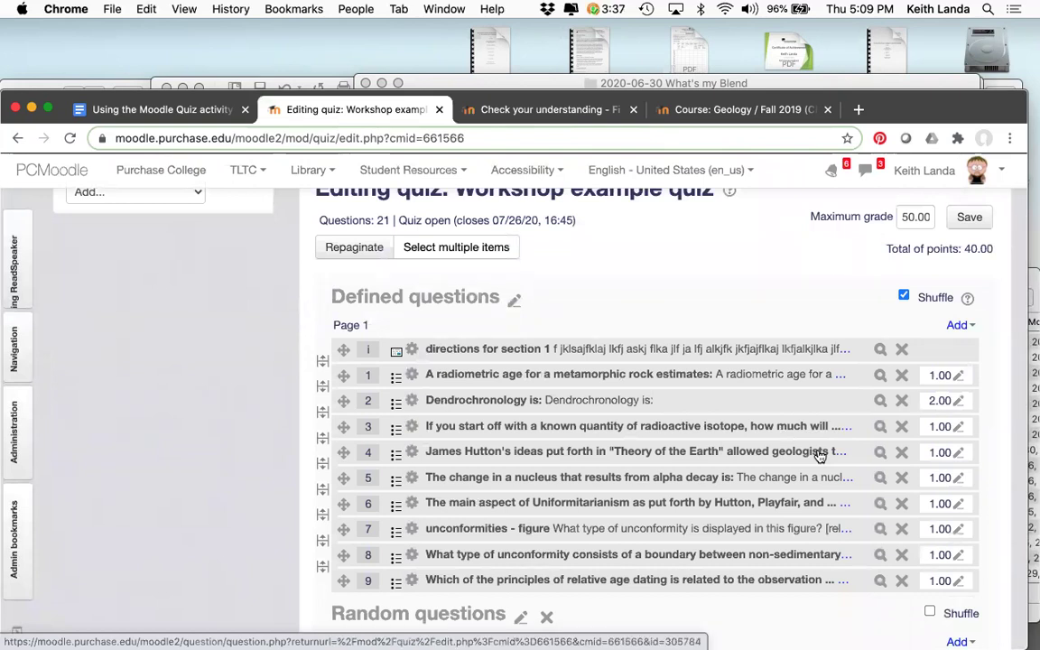
pyautogui.scroll(-15, 820, 456)
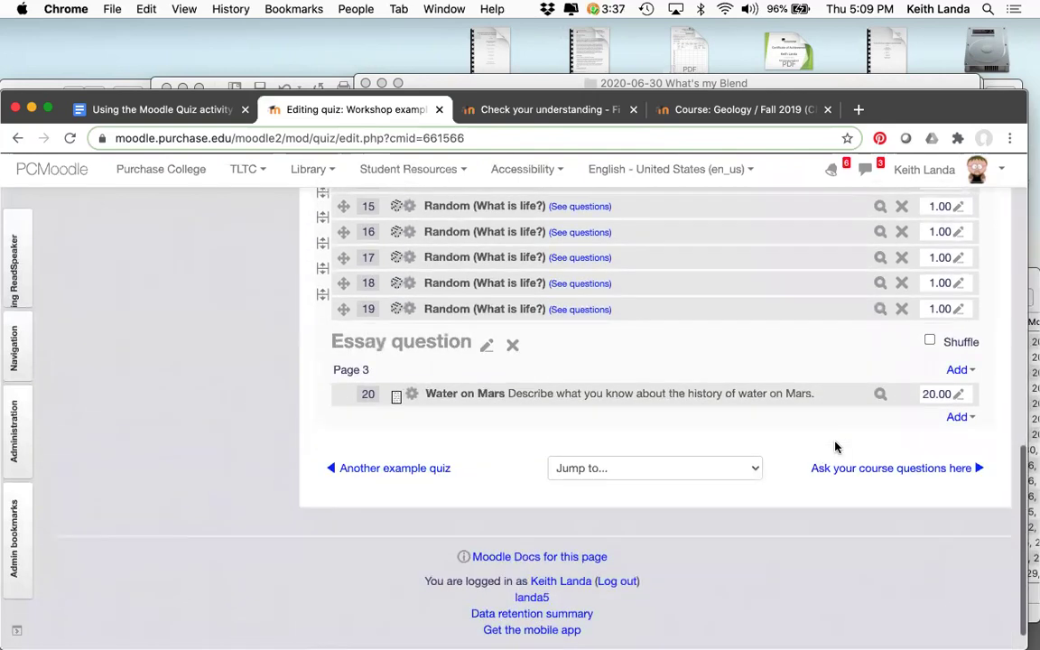
pyautogui.click(963, 418)
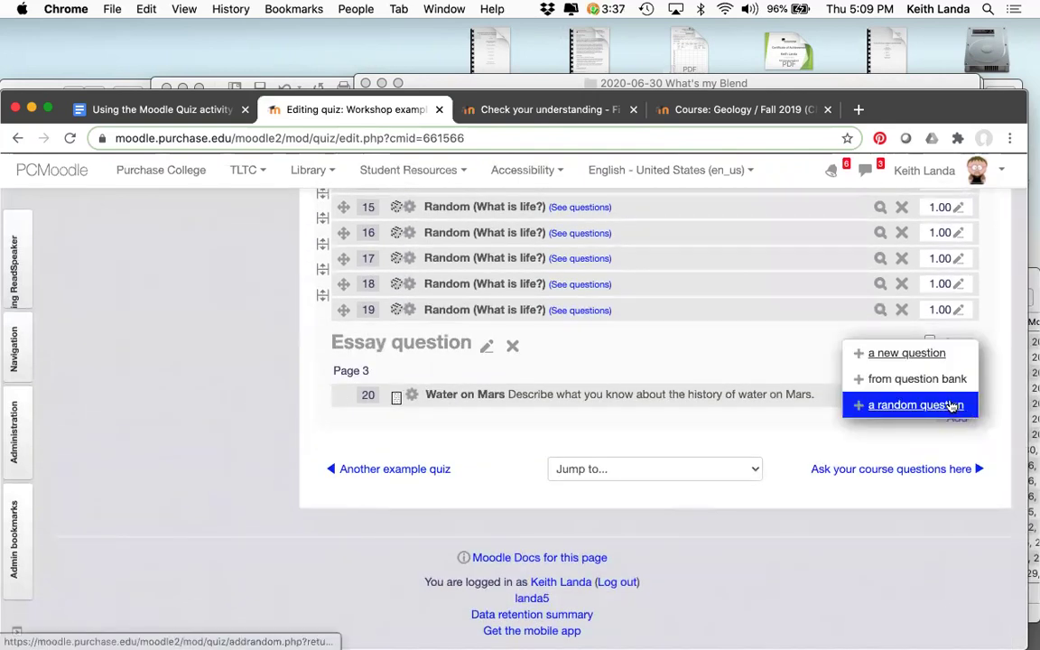
pyautogui.click(917, 379)
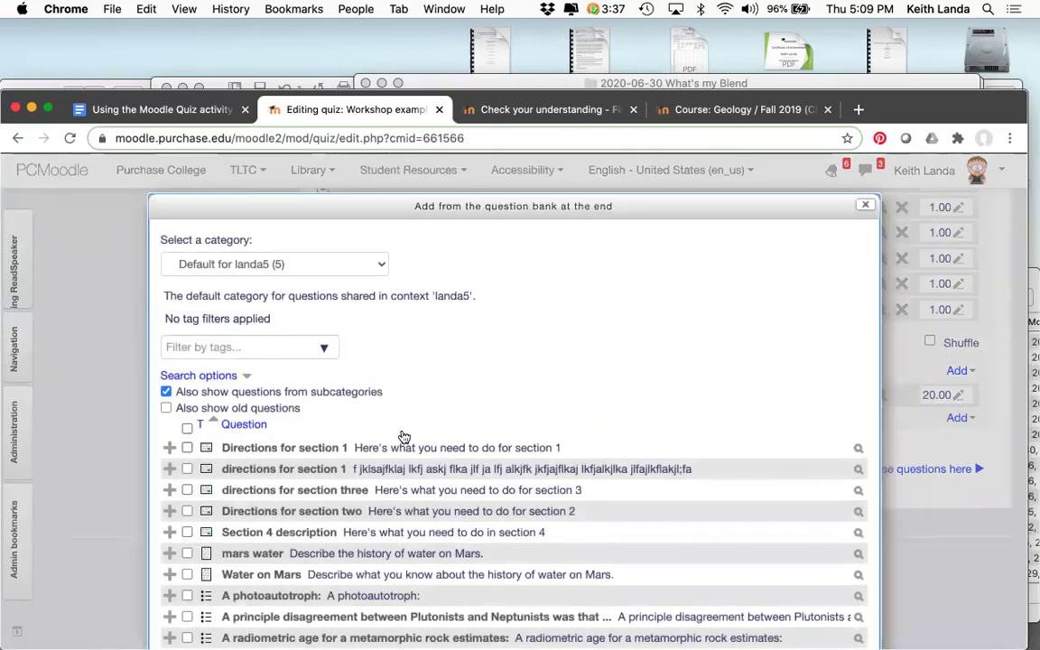
pyautogui.click(321, 267)
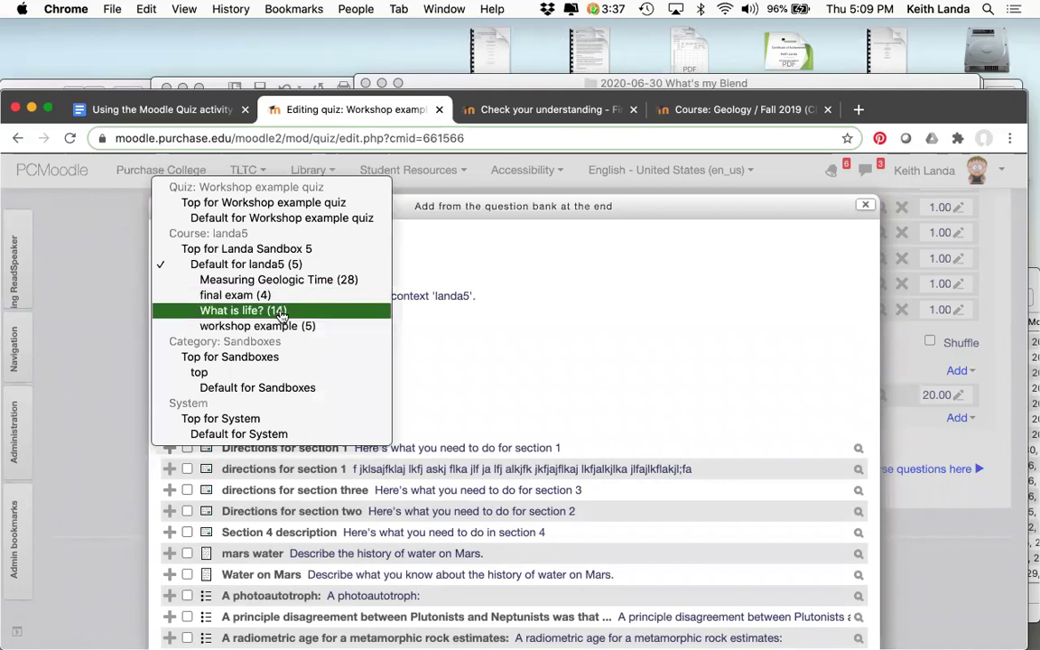
pyautogui.click(258, 309)
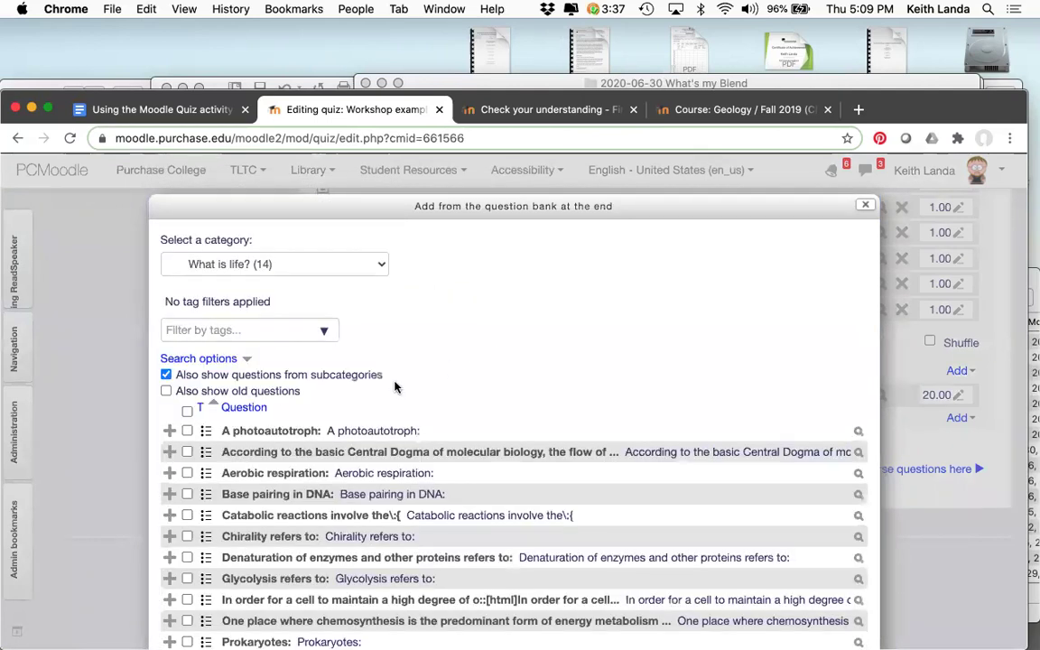
pyautogui.click(188, 413)
pyautogui.scroll(-3, 405, 417)
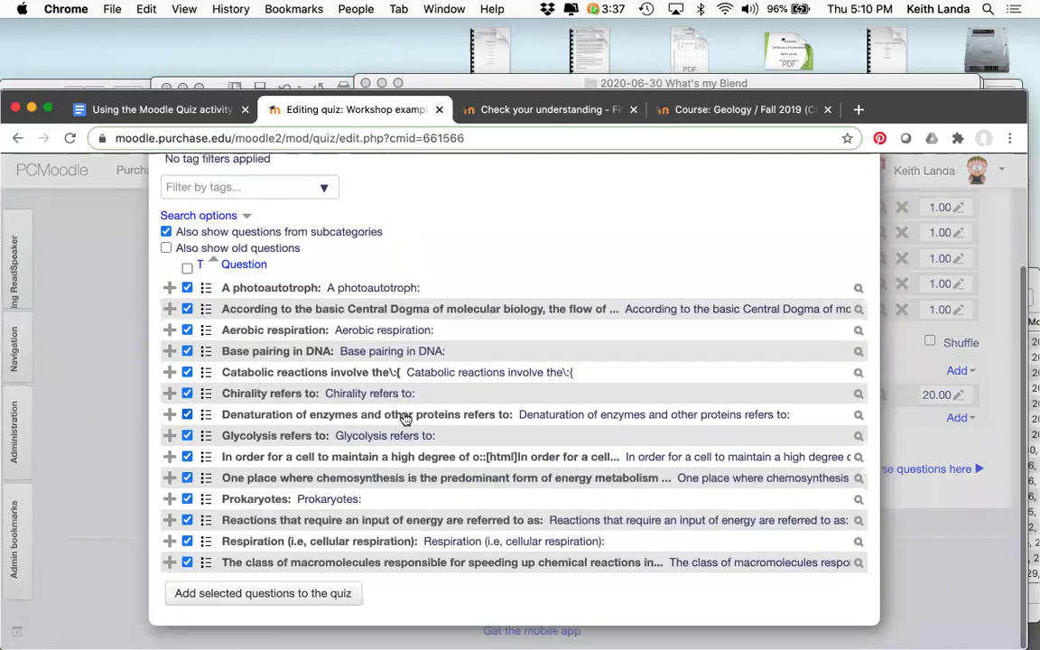
pyautogui.scroll(3, 406, 419)
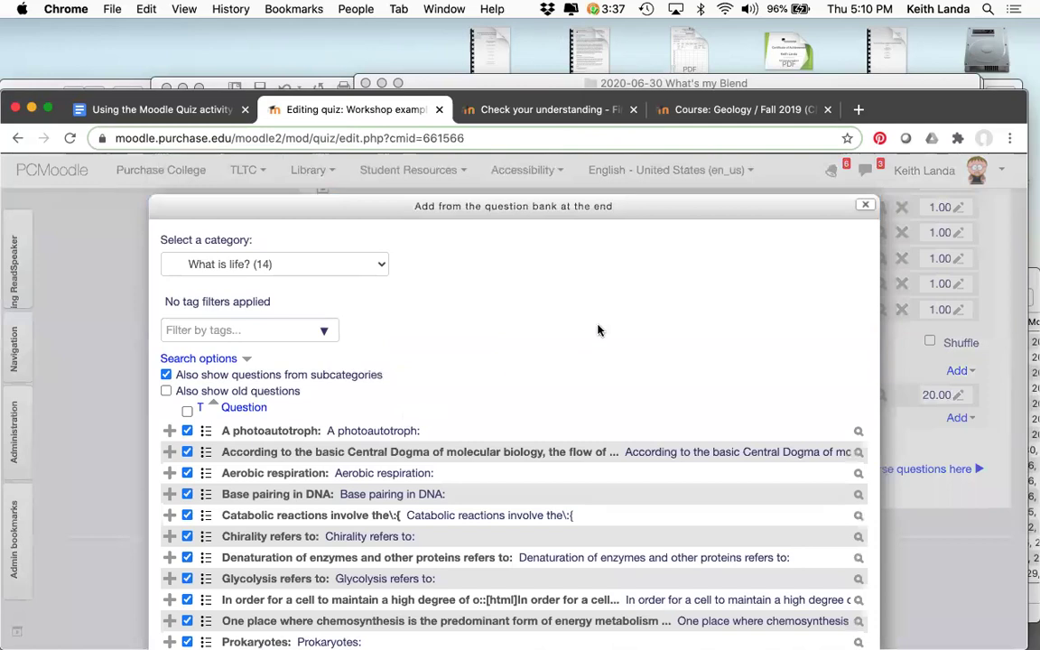
# Step: Return to the extrasolar planets quiz's Statistics report and recalculate it from all attempts
pyautogui.click(539, 113)
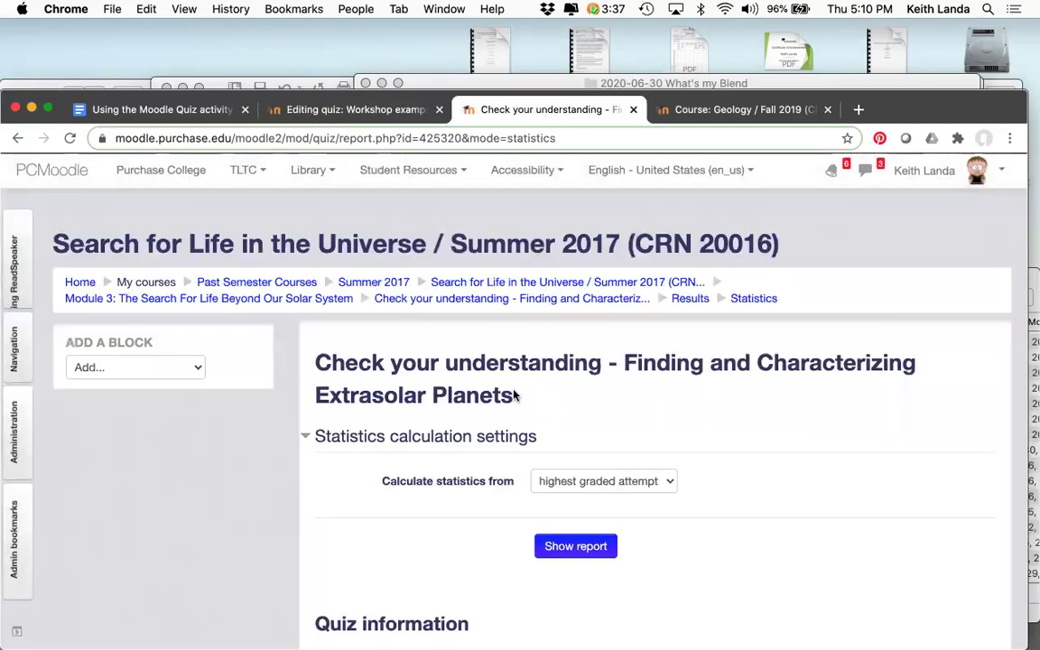
pyautogui.scroll(-4, 488, 370)
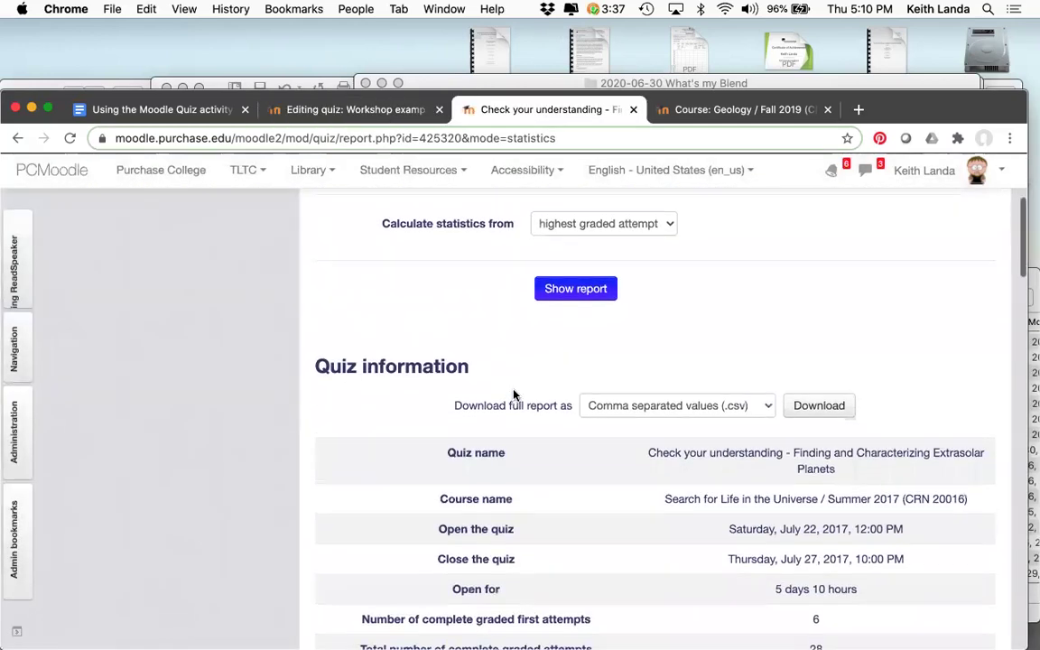
pyautogui.scroll(-1, 514, 394)
pyautogui.scroll(-5, 514, 395)
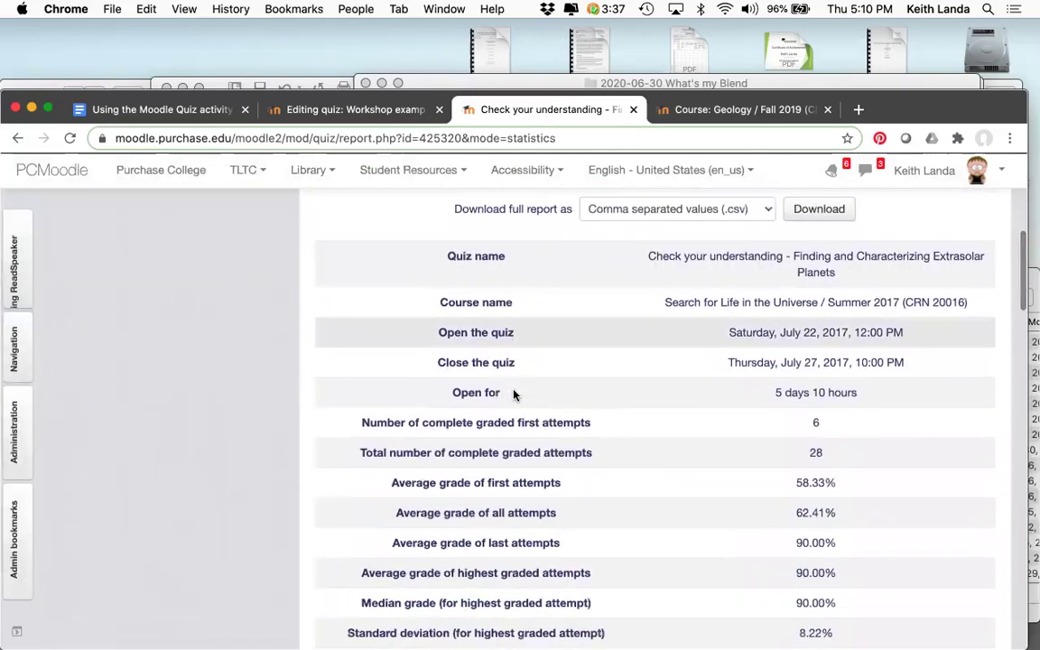
pyautogui.scroll(-1, 514, 395)
pyautogui.scroll(6, 514, 395)
pyautogui.scroll(6, 514, 395)
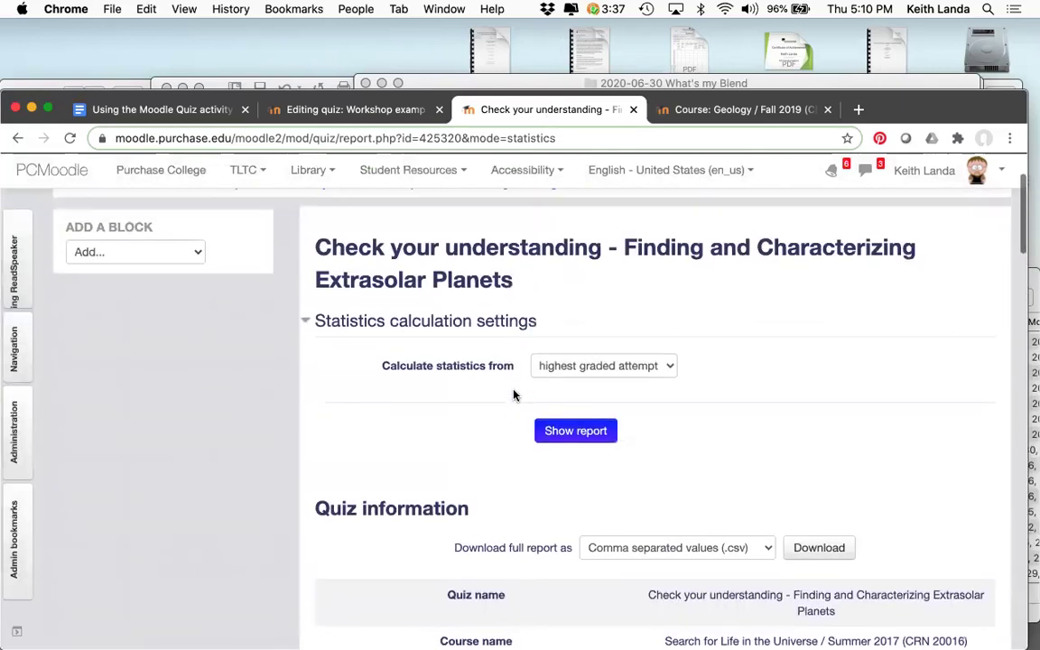
pyautogui.click(594, 365)
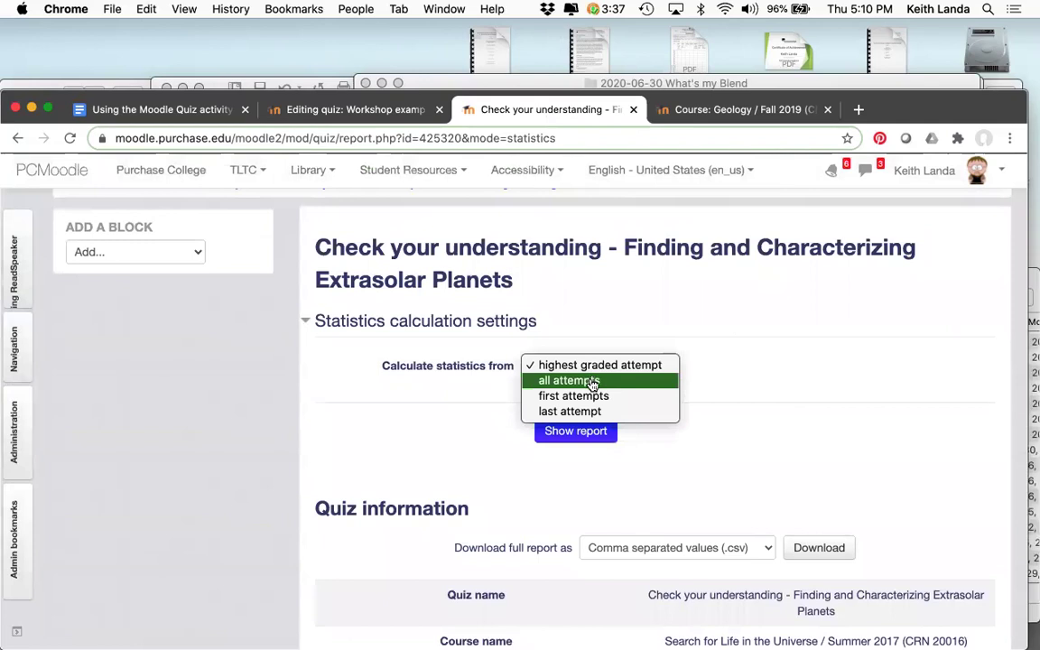
pyautogui.click(592, 382)
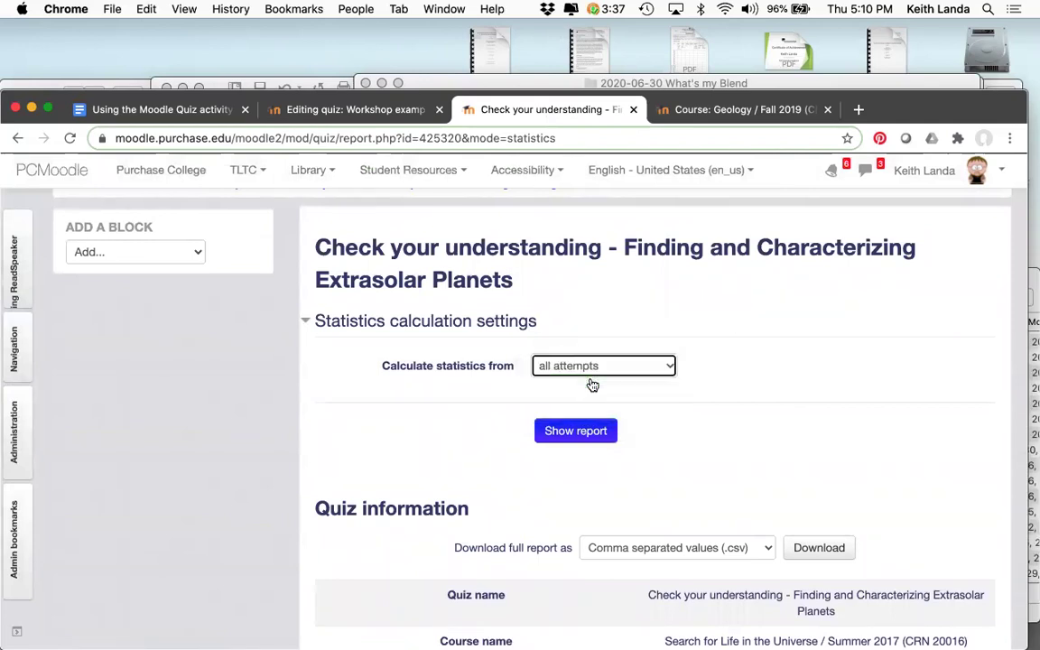
pyautogui.click(580, 431)
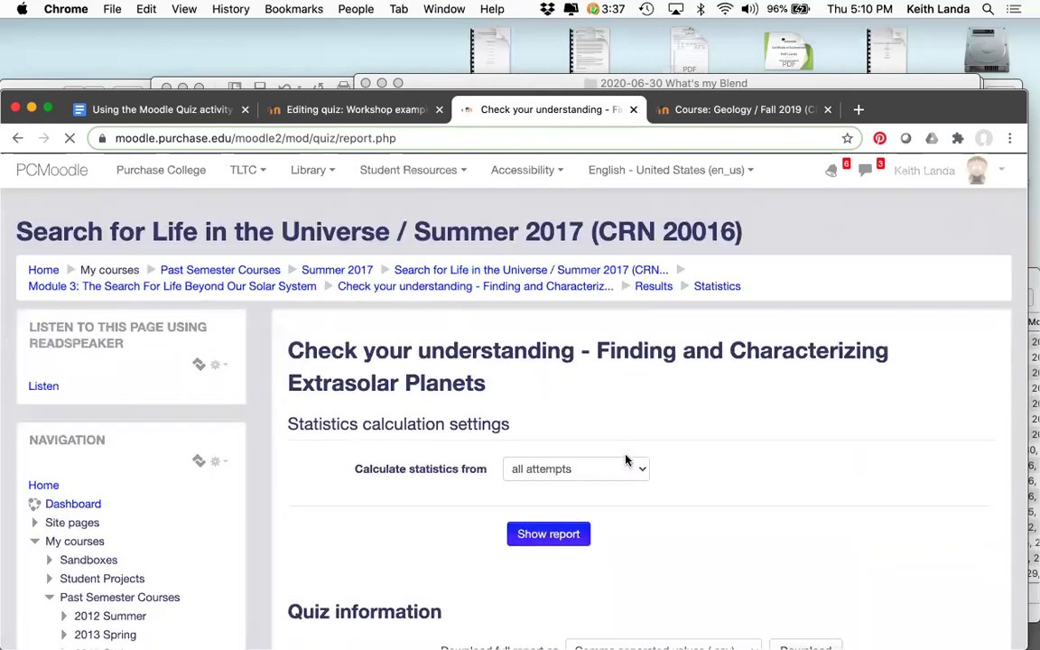
# Step: Review the all-attempts quiz information and structure analysis, and open the details for the range of statistics under random question 10
pyautogui.scroll(-5, 626, 460)
pyautogui.scroll(-8, 626, 460)
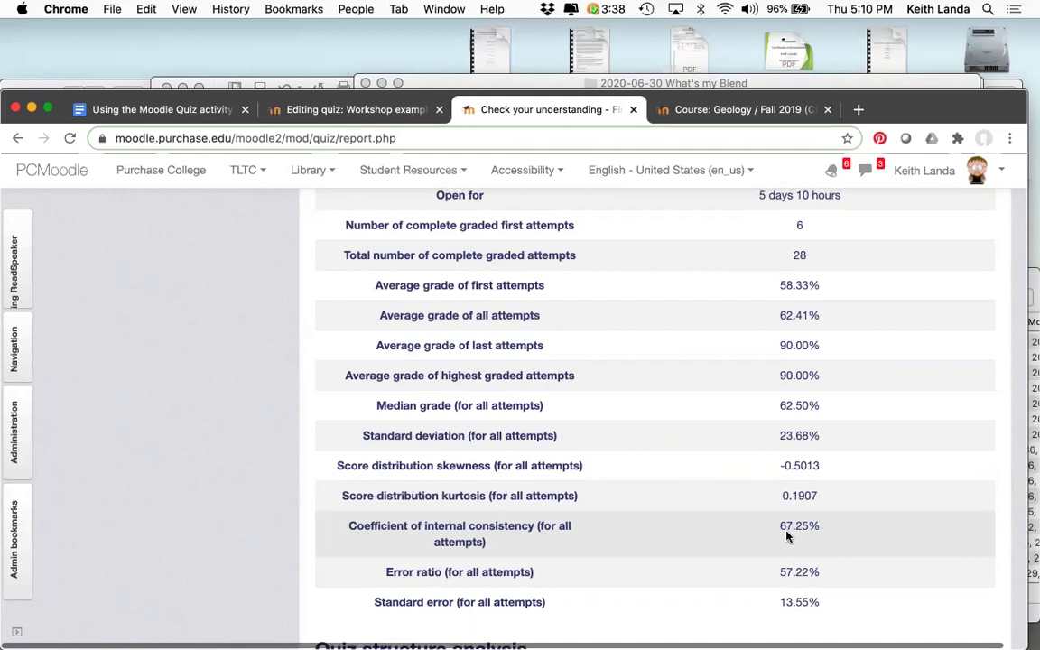
pyautogui.scroll(-5, 787, 536)
pyautogui.scroll(-4, 786, 537)
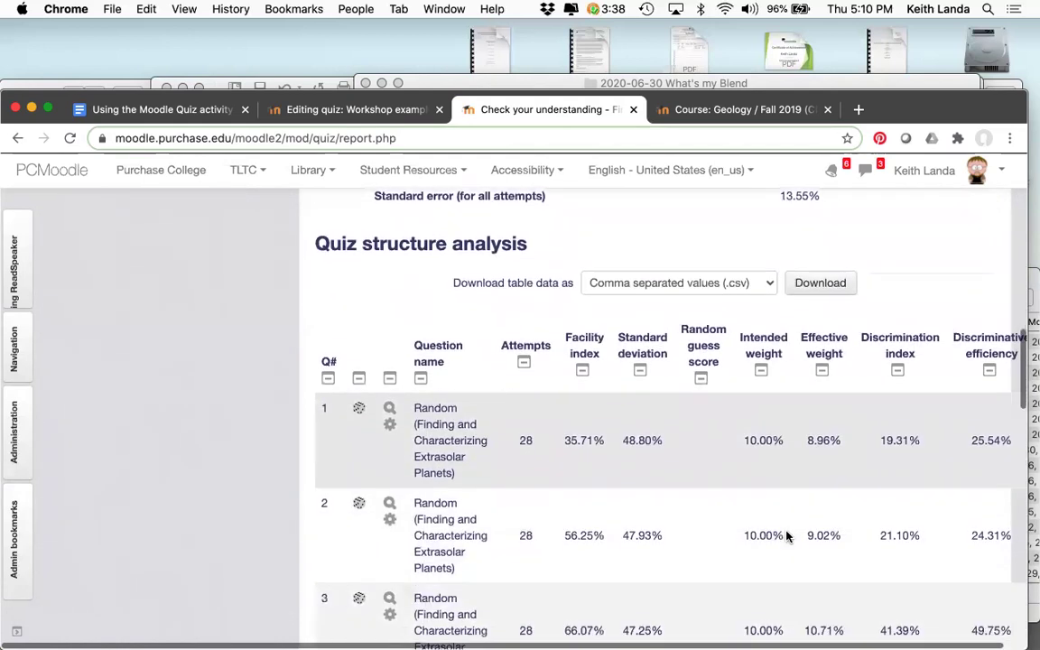
pyautogui.scroll(-4, 787, 536)
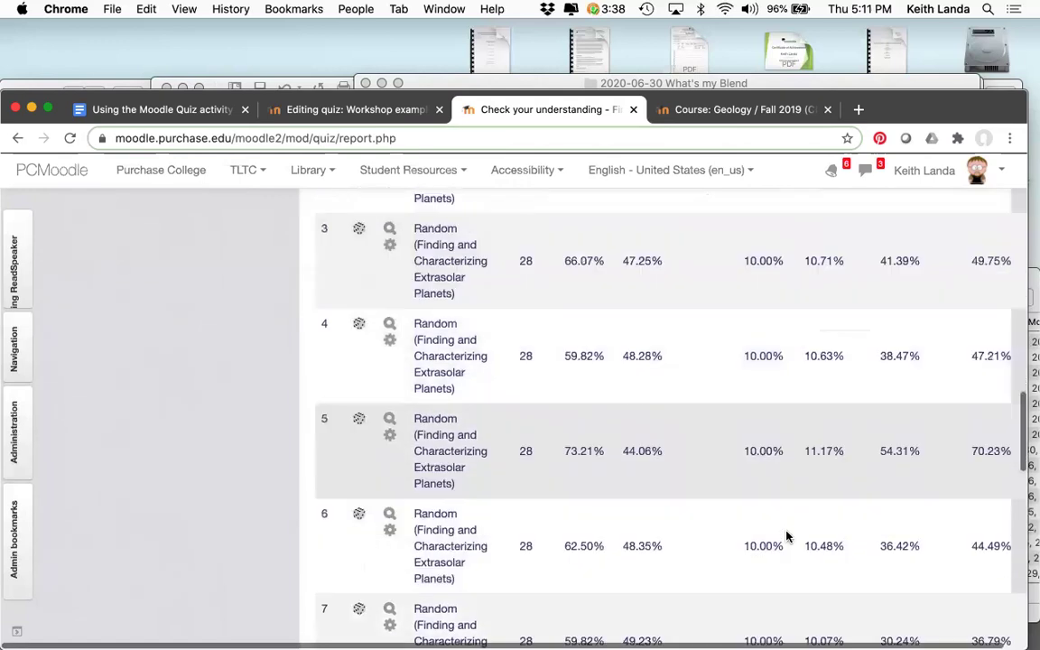
pyautogui.scroll(-4, 786, 537)
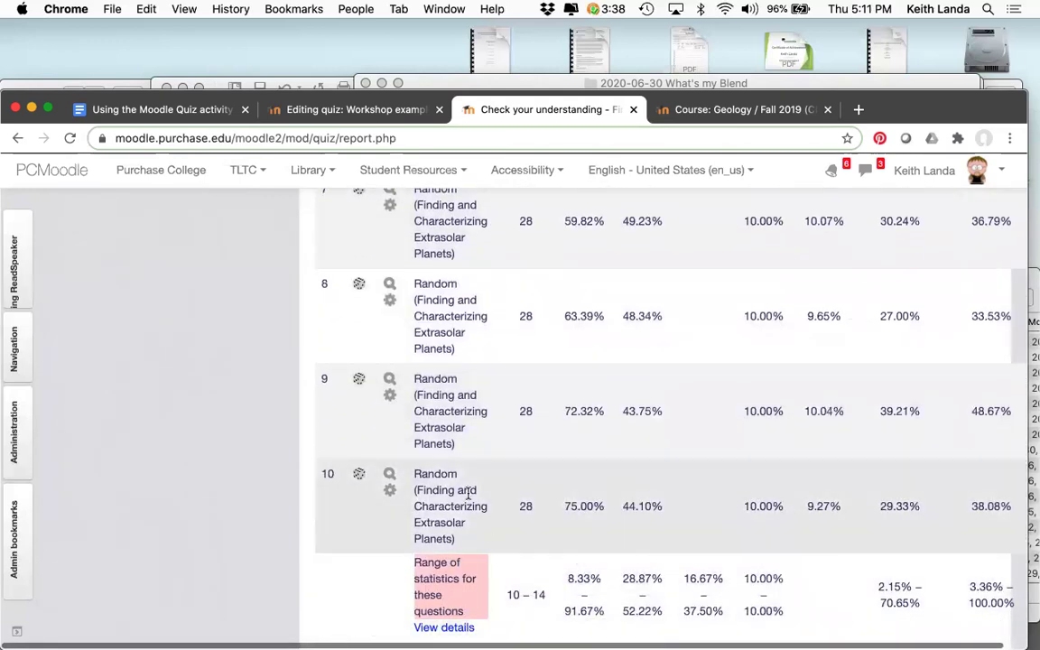
pyautogui.scroll(-2, 507, 454)
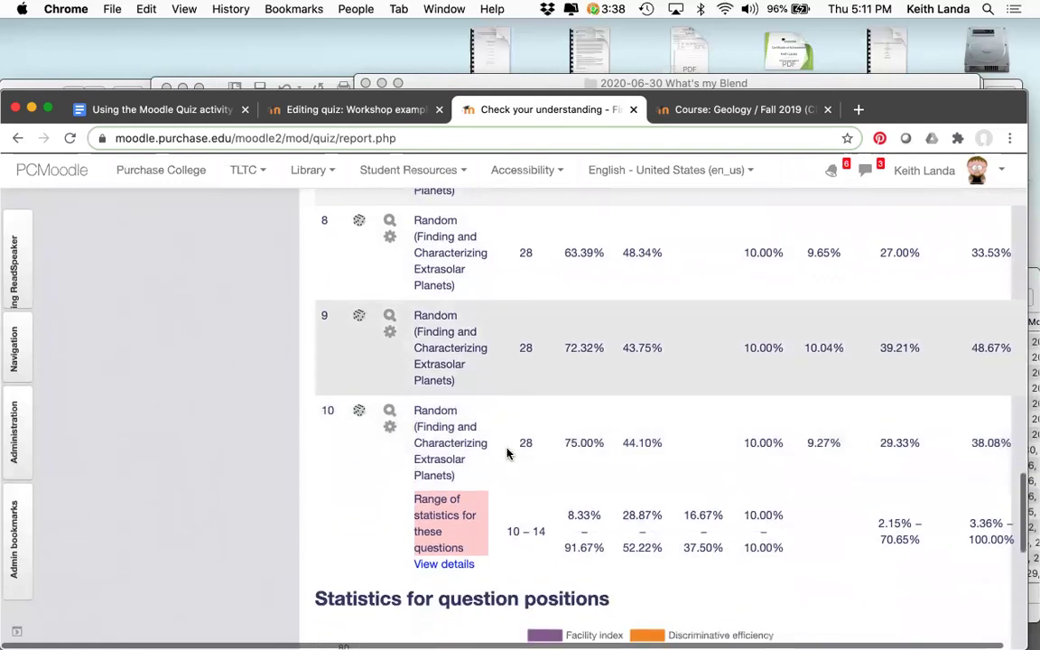
pyautogui.click(461, 565)
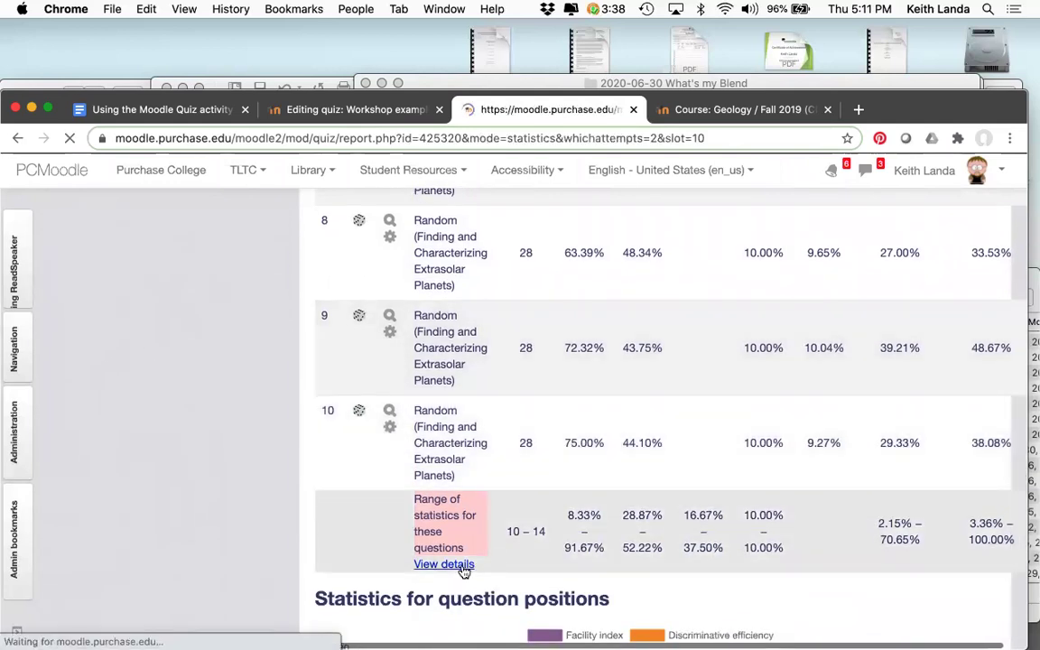
# Step: Examine the structural analysis for question number 10, comparing attempts, facility index and discrimination figures of the individual questions, including the flagged ones
pyautogui.scroll(-5, 600, 564)
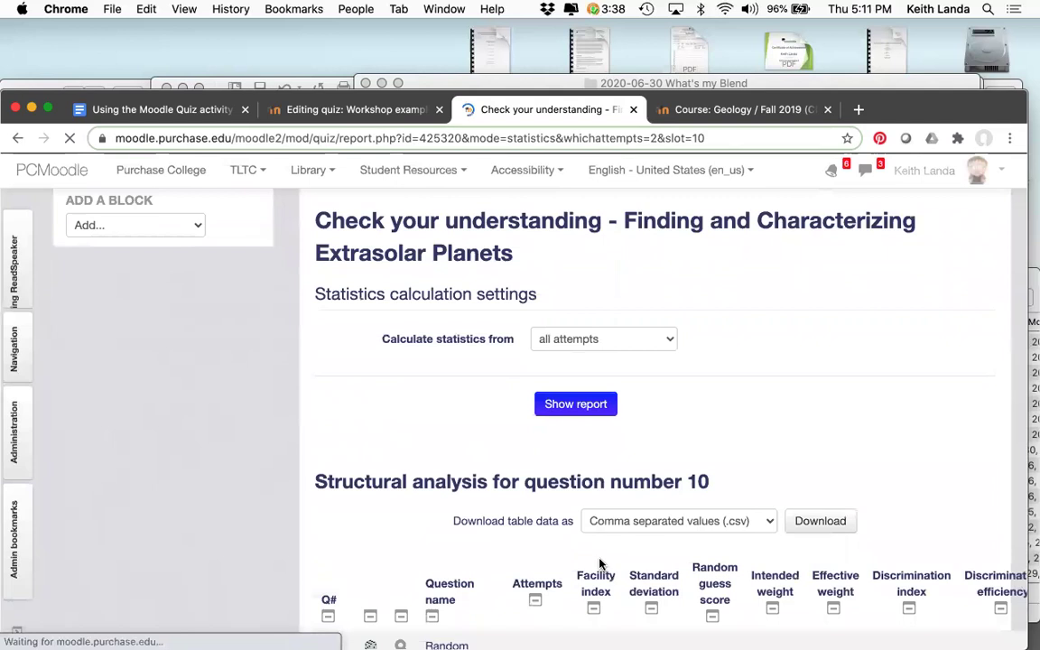
pyautogui.scroll(-2, 599, 564)
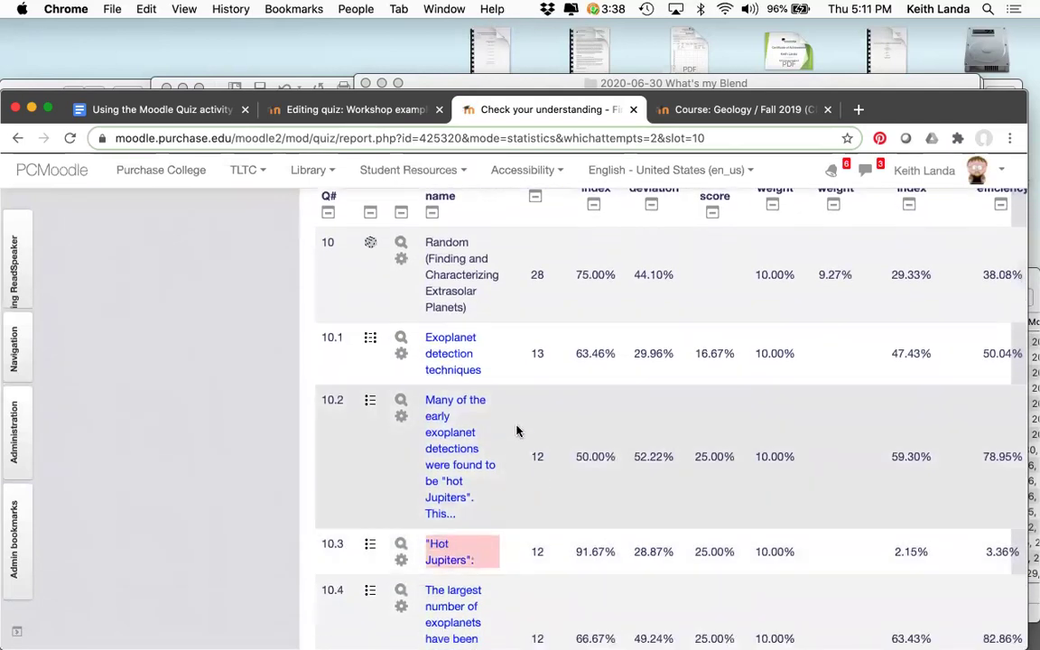
pyautogui.scroll(-1, 517, 431)
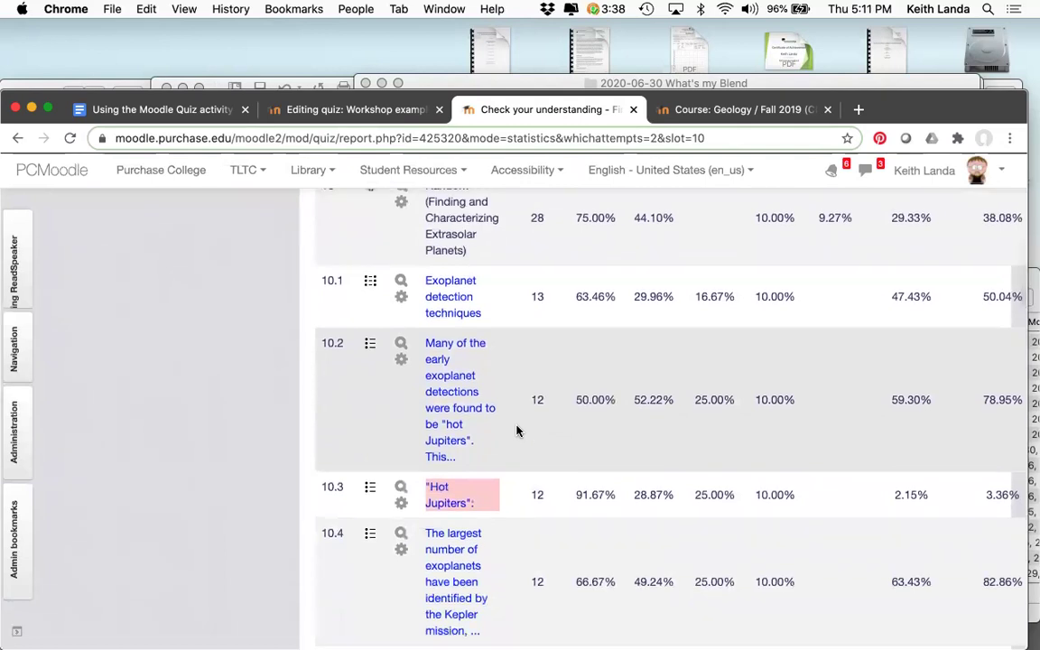
pyautogui.hscroll(1, 517, 431)
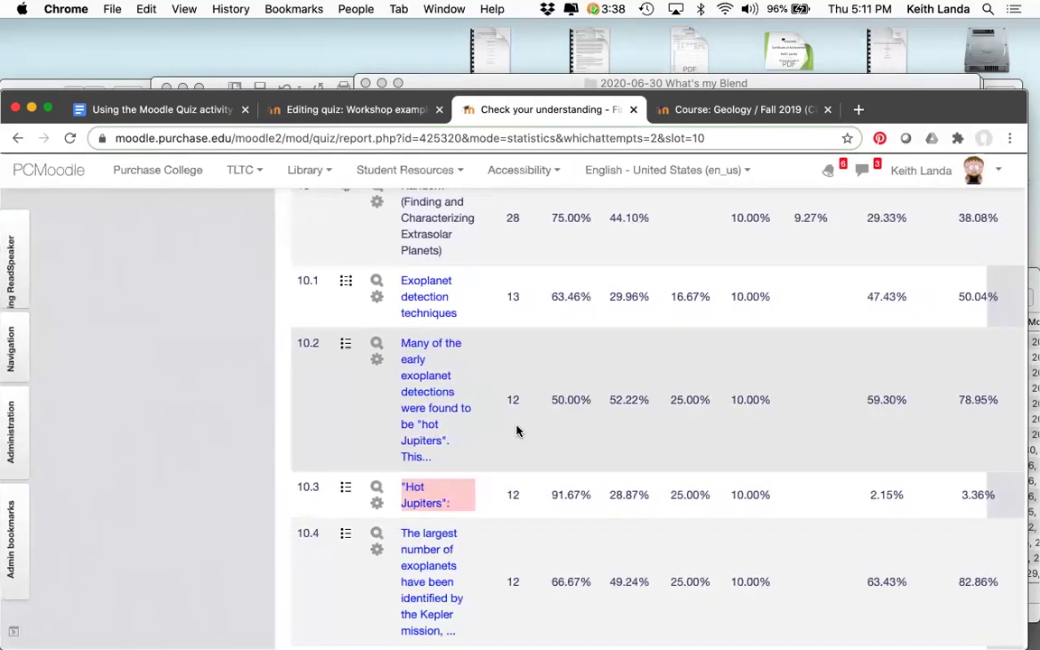
pyautogui.scroll(1, 517, 431)
pyautogui.scroll(1, 516, 431)
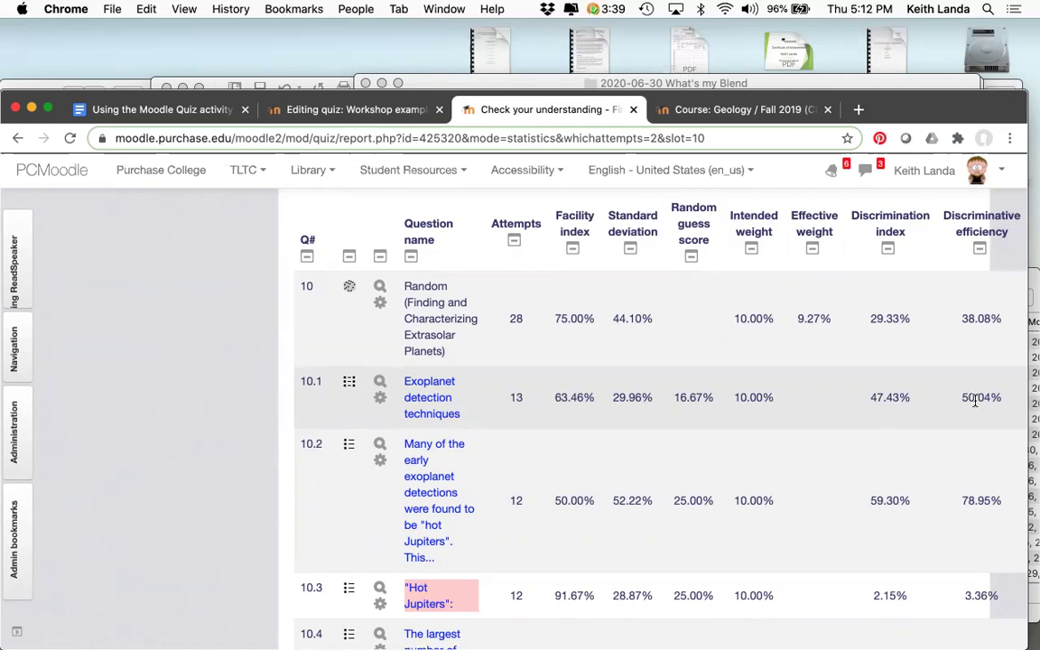
pyautogui.scroll(-3, 975, 401)
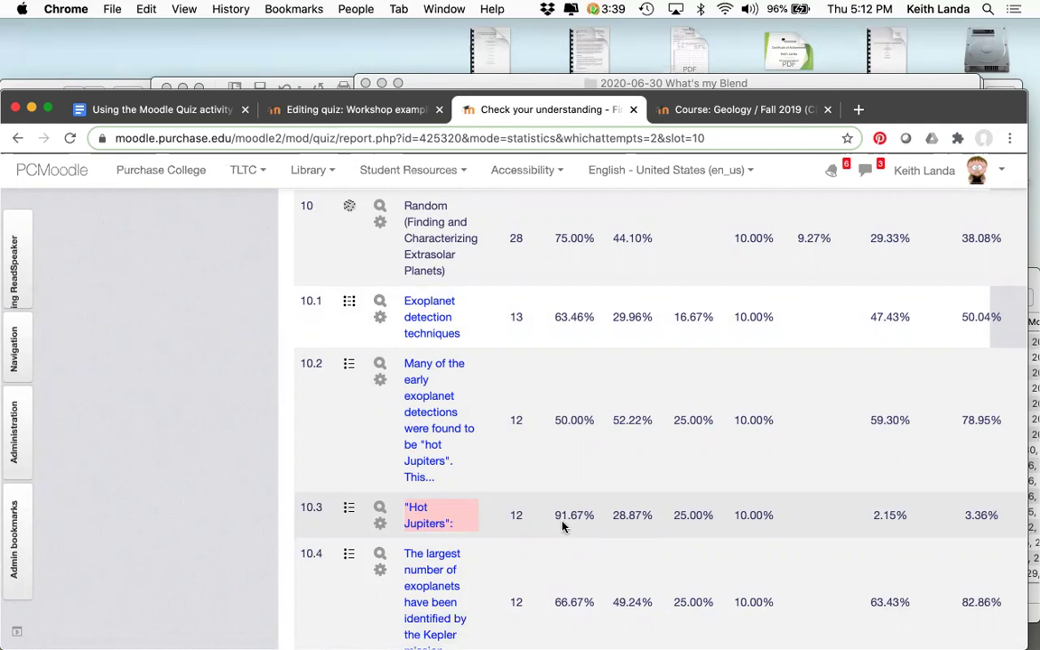
pyautogui.scroll(-8, 562, 526)
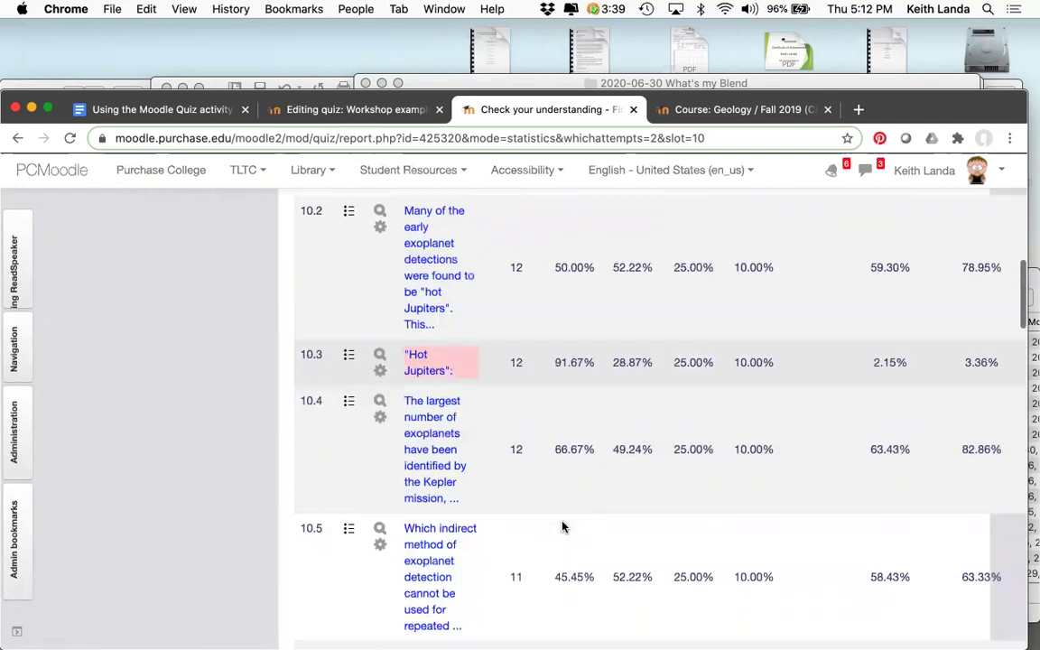
pyautogui.scroll(-3, 562, 526)
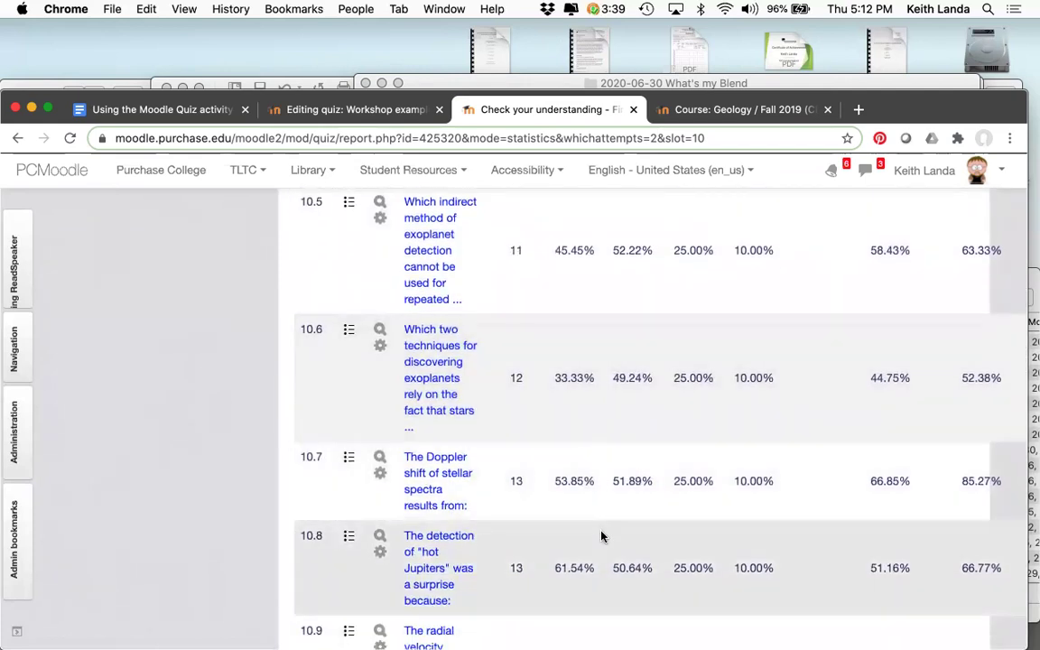
pyautogui.scroll(-1, 601, 536)
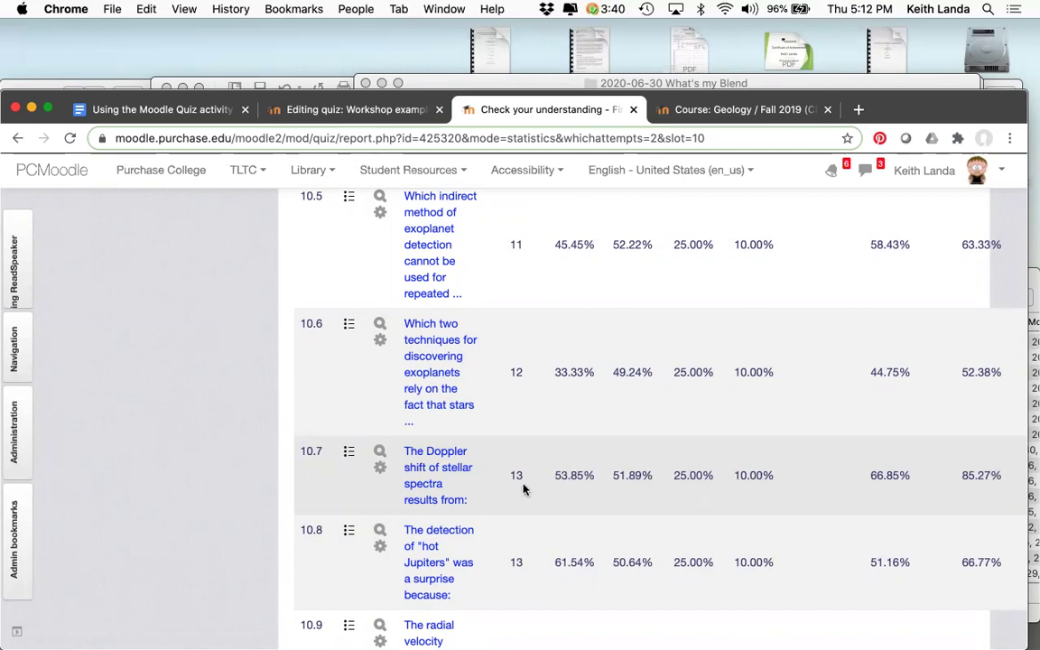
pyautogui.scroll(-5, 731, 488)
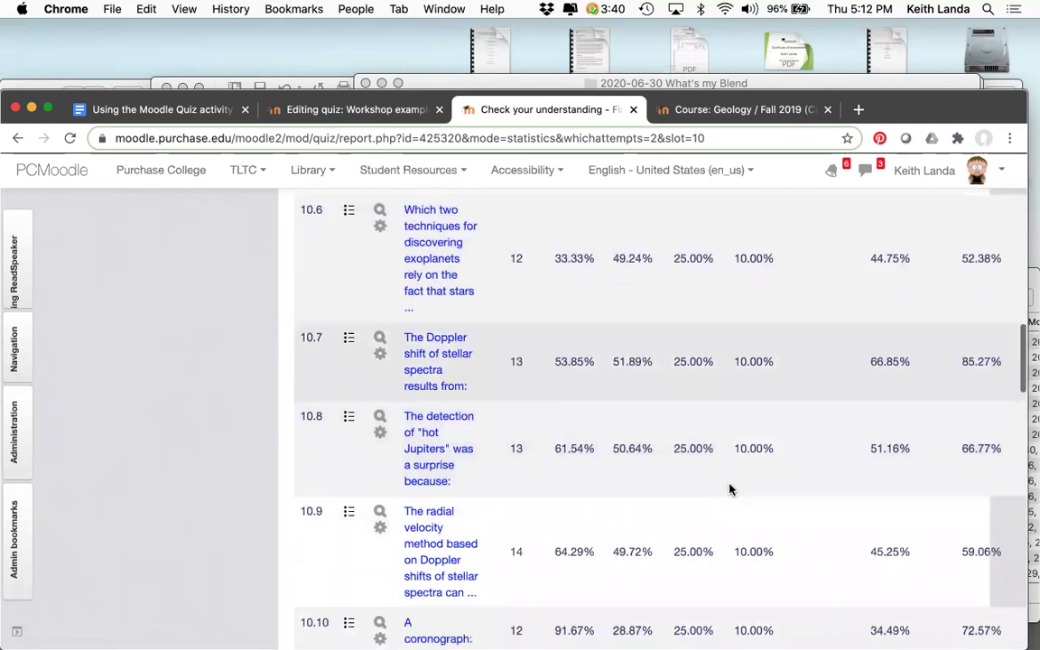
pyautogui.scroll(-9, 731, 488)
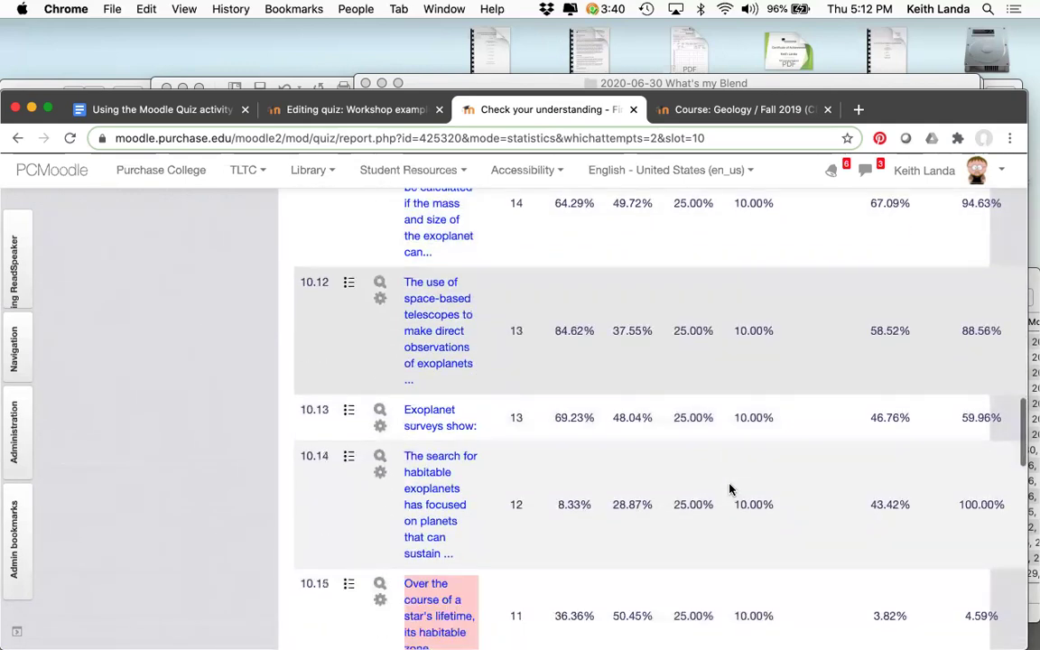